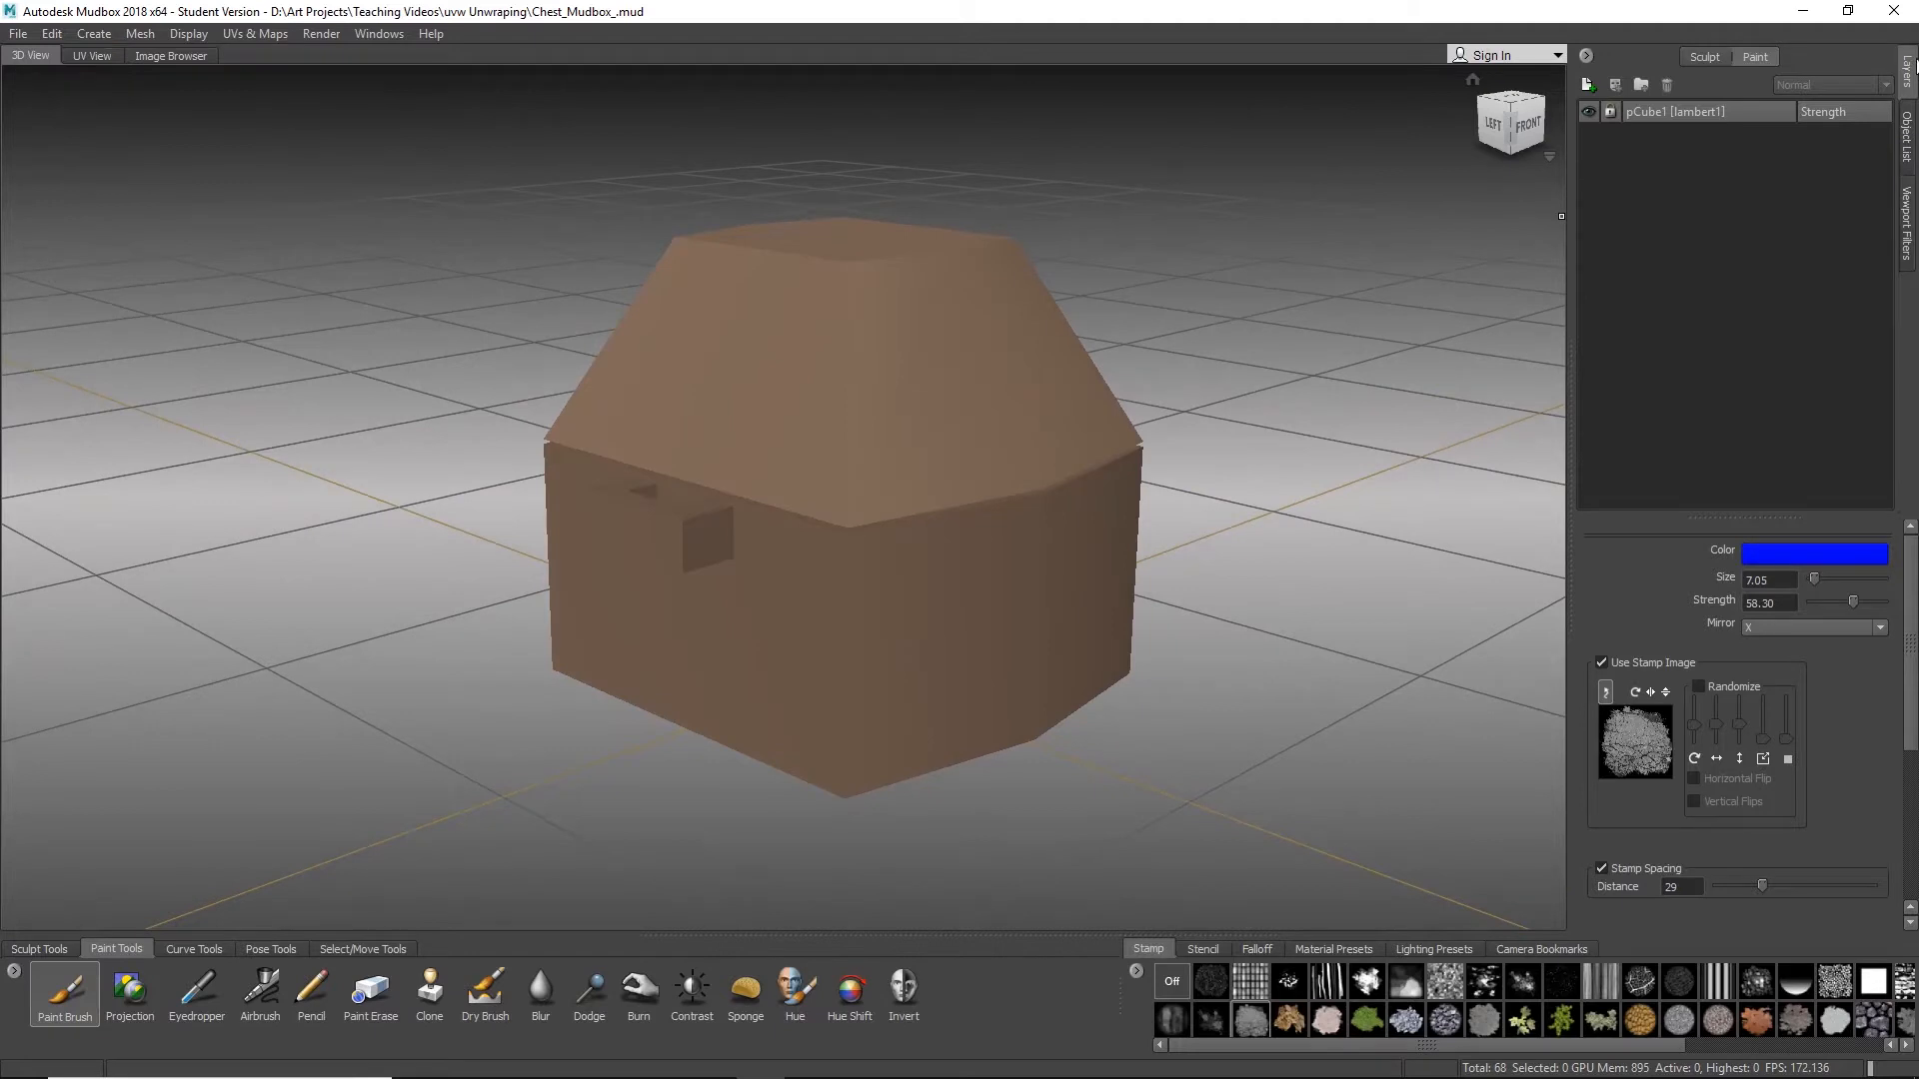
Step: Open the settings for a new paint layer on the chest
right_click(1727, 189)
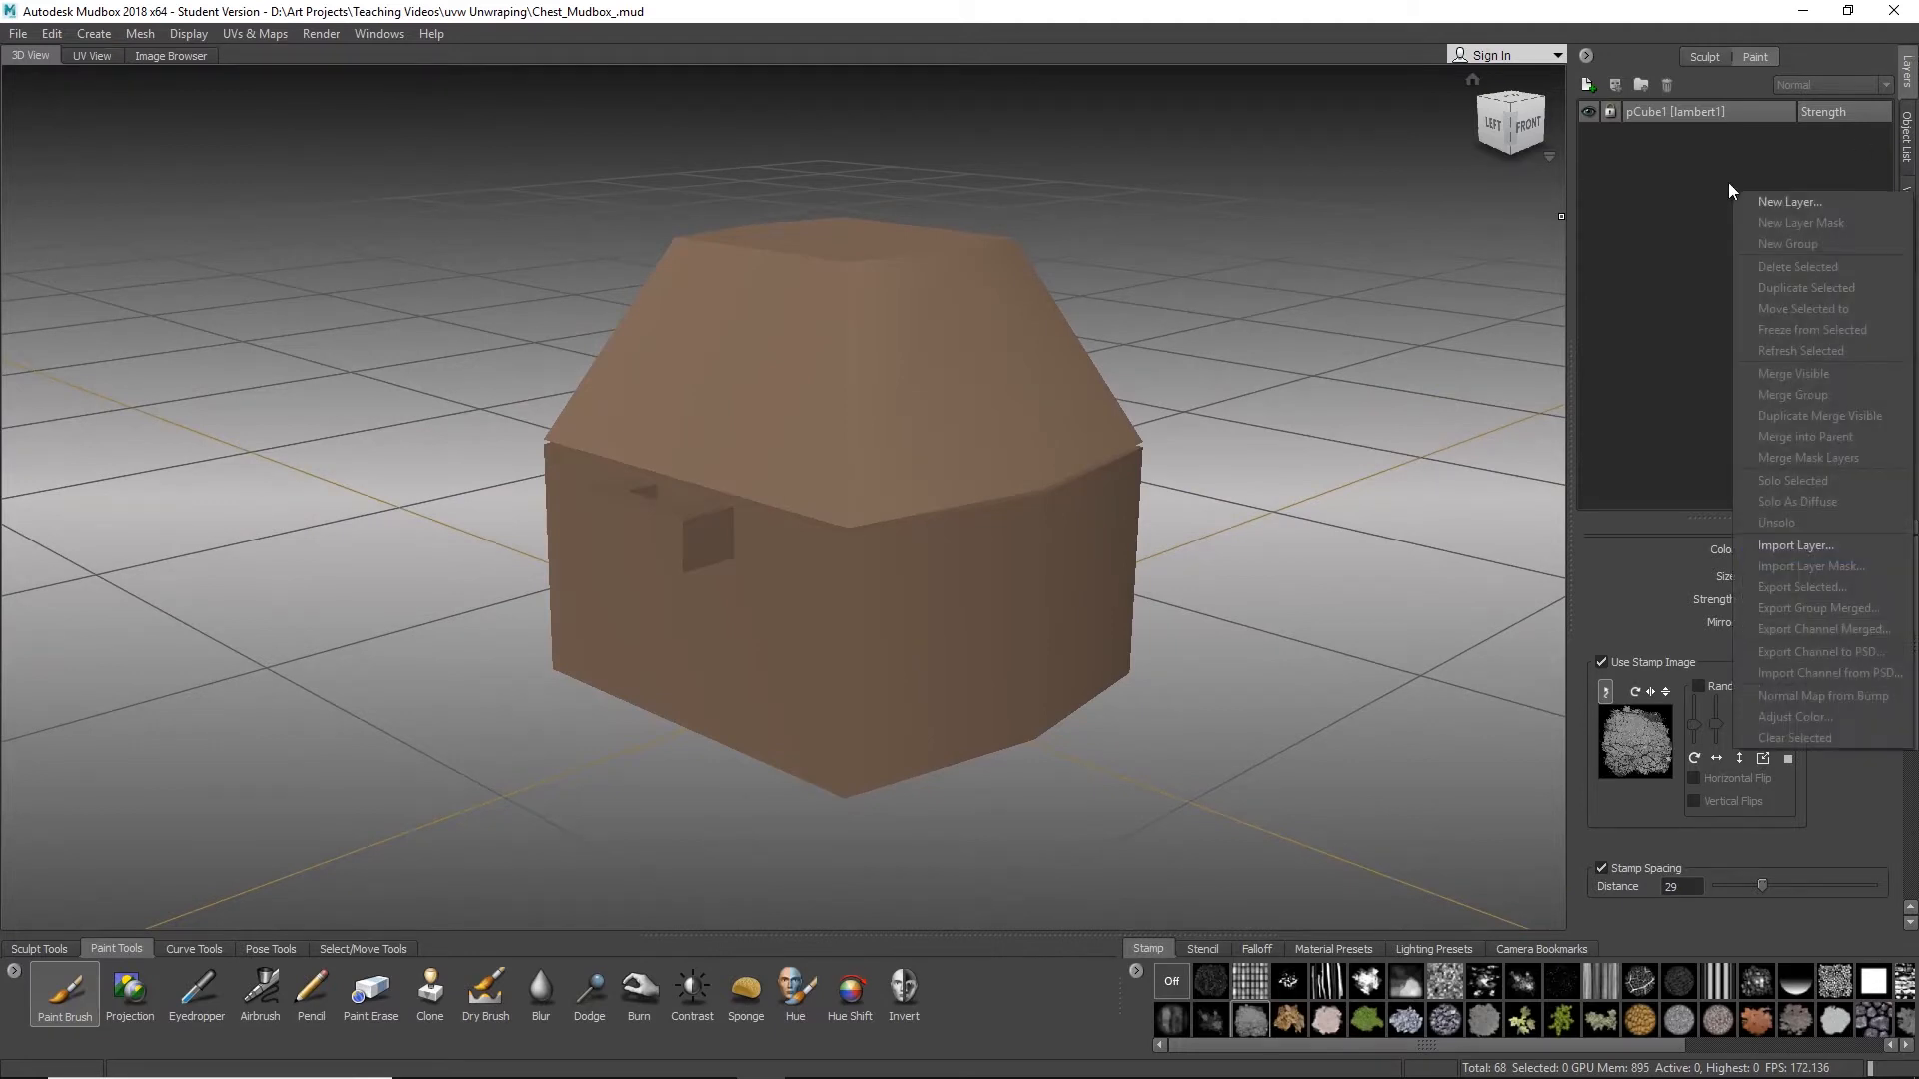
click(1789, 202)
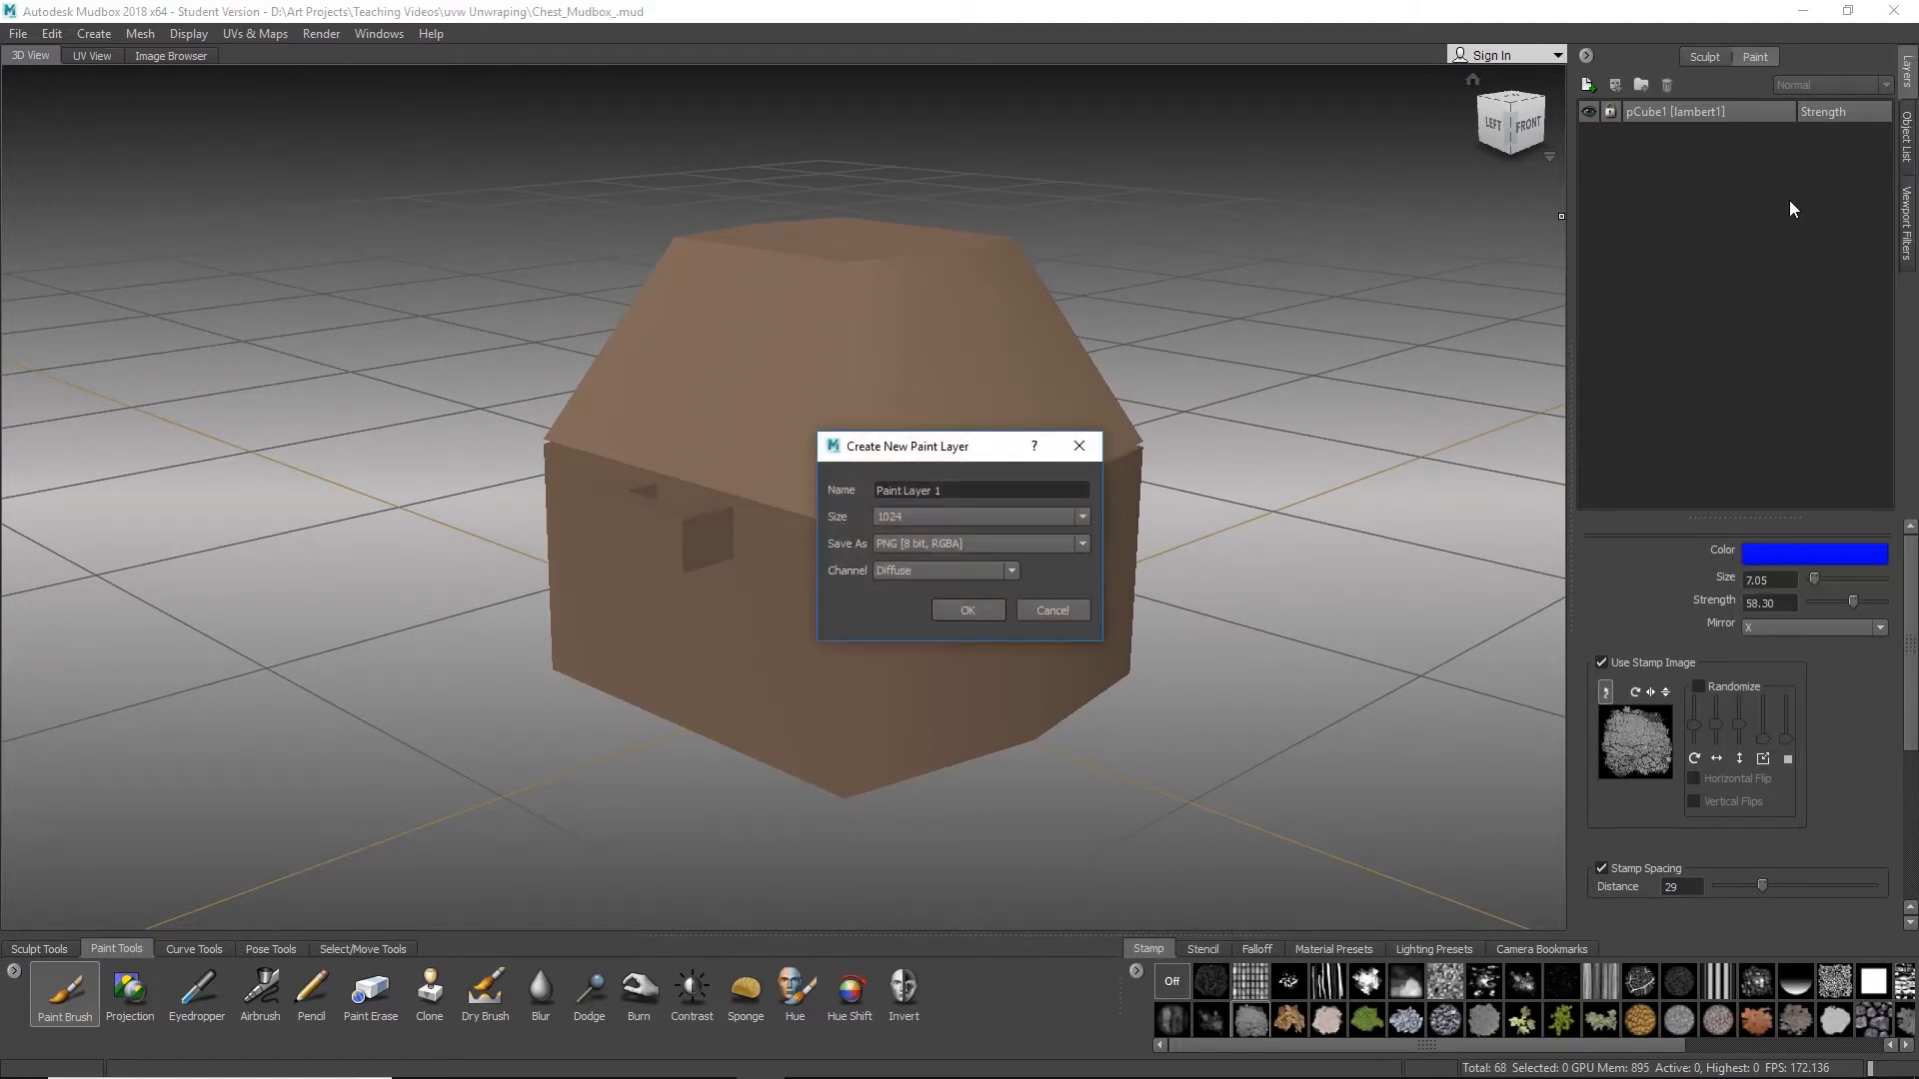
mouse_move(797, 1057)
click(713, 1069)
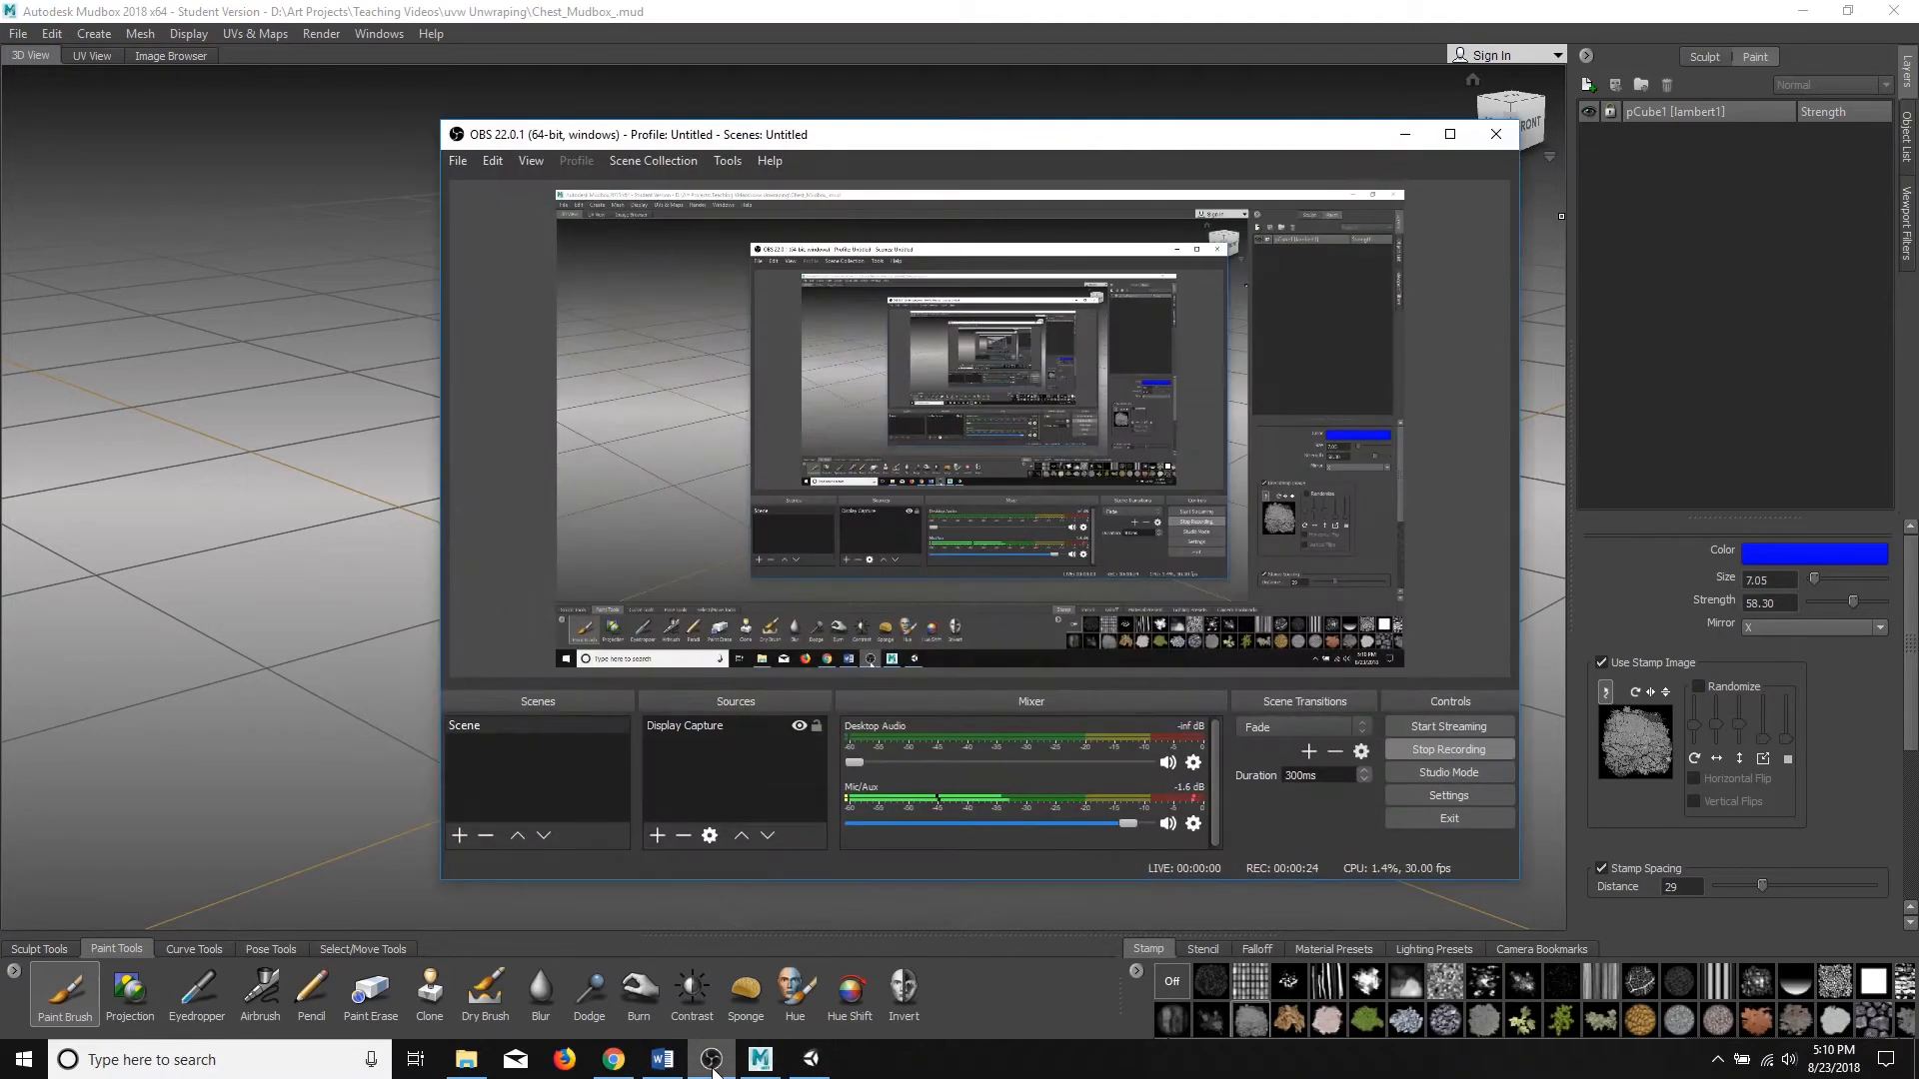
click(713, 1072)
Step: Name the new paint layer Chest_Albedo
drag(900, 447, 993, 233)
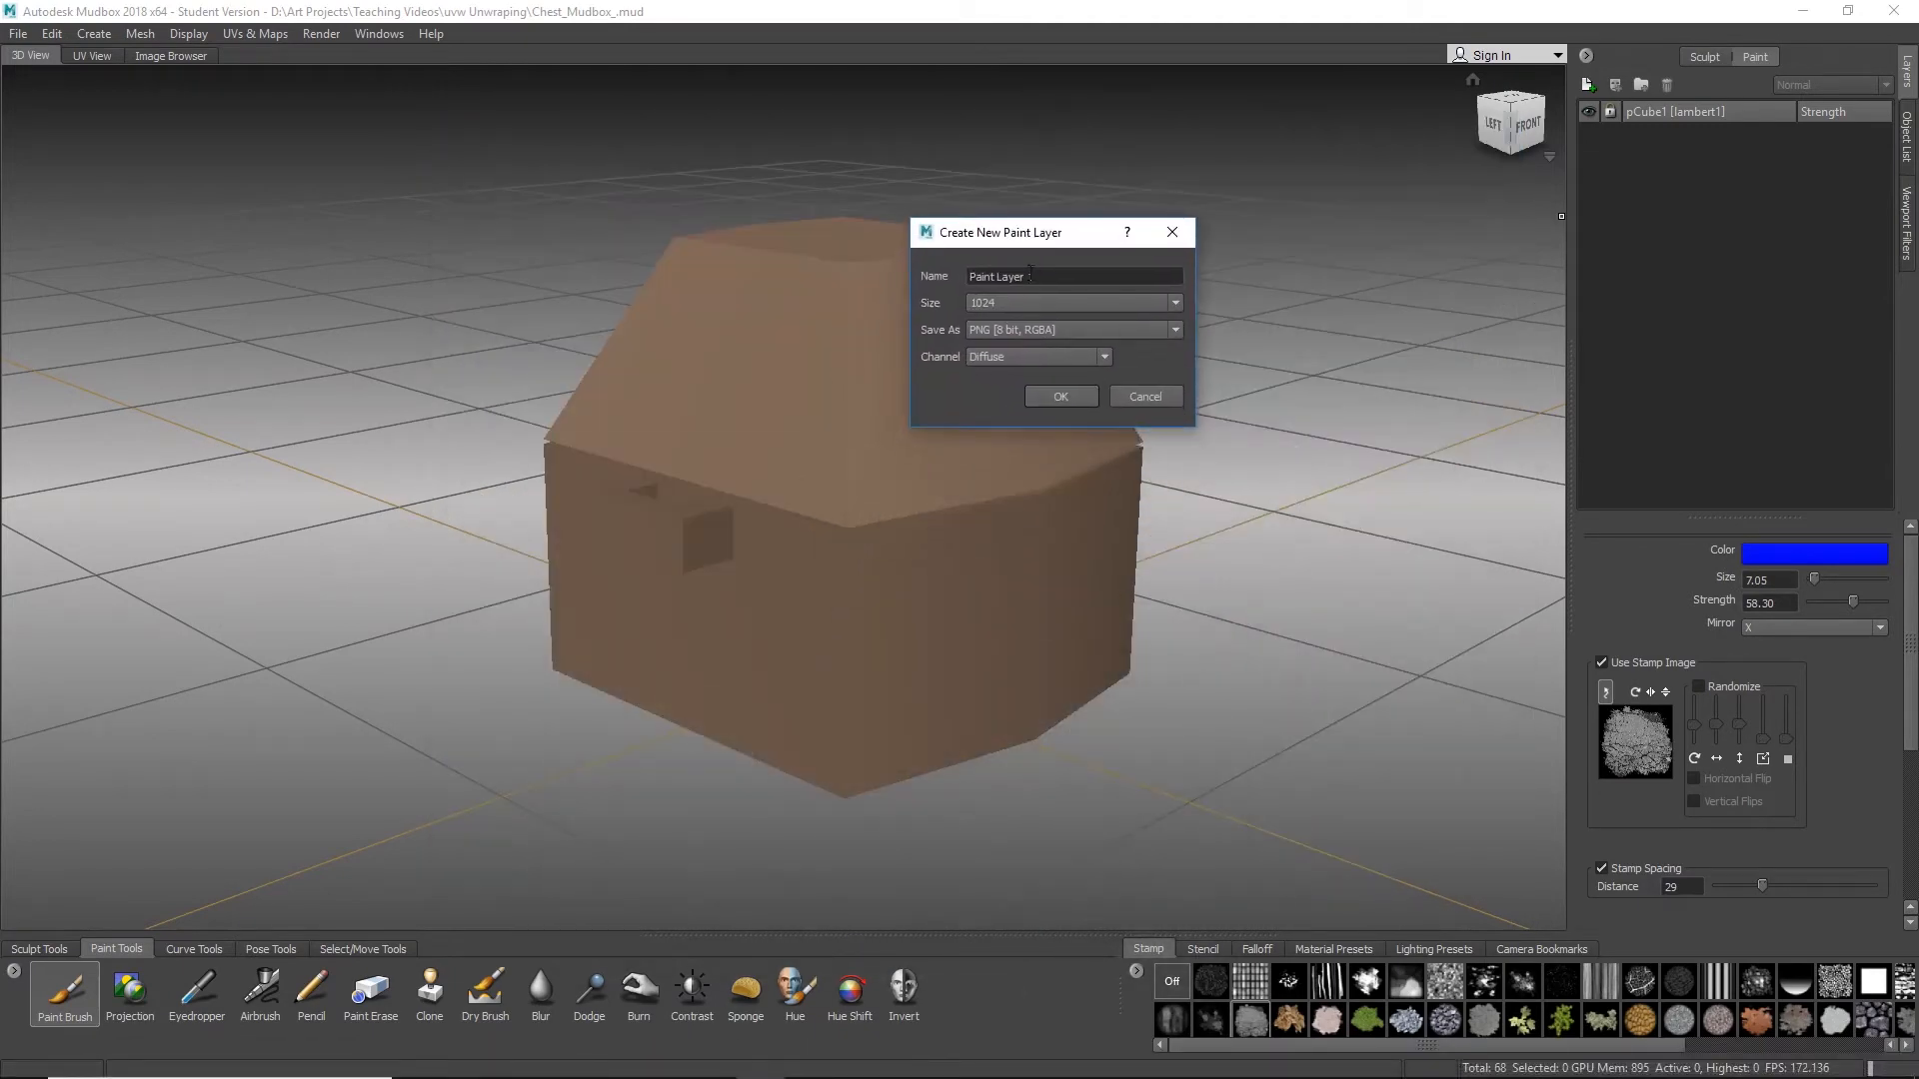
key(BackSpace)
text(Albedo)
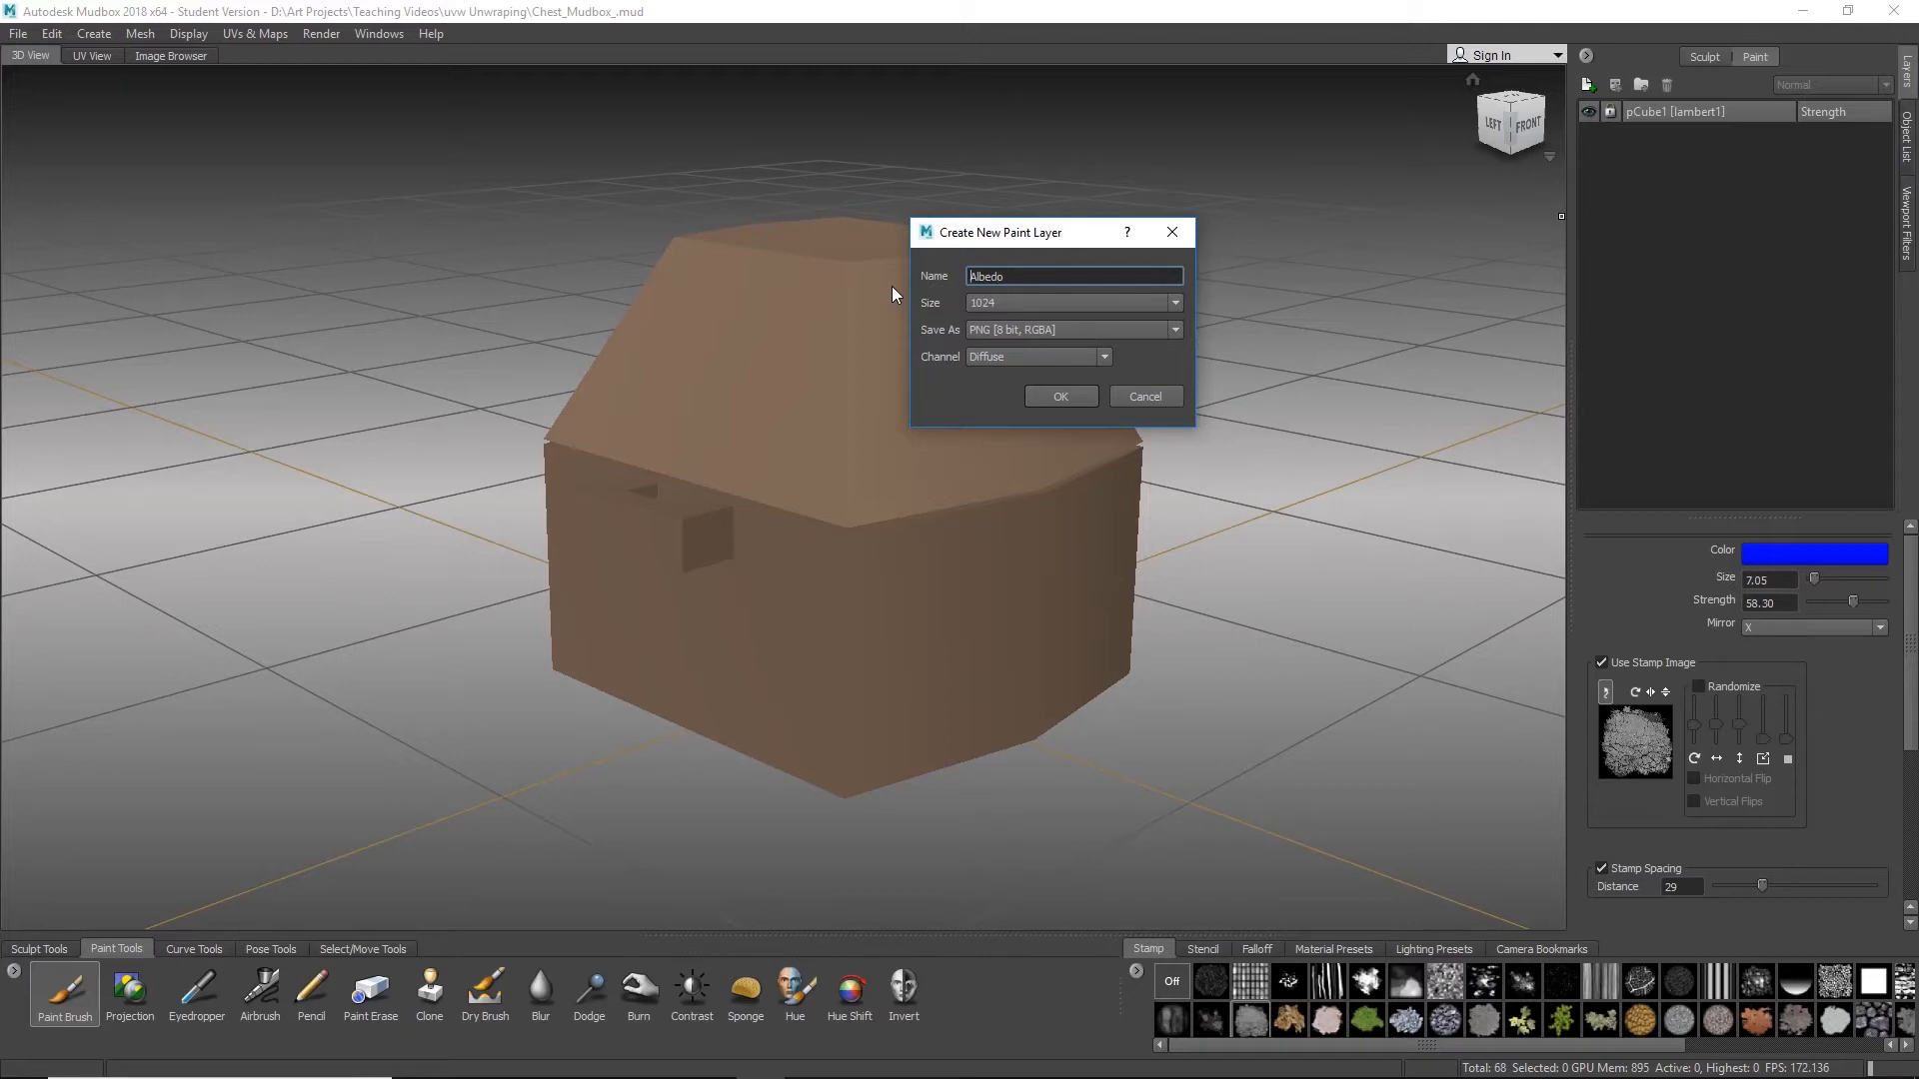
key(Home)
text(Chest_)
Step: Create the Chest_Albedo layer with size 1024, PNG [8 bit, RGBA] format and the Diffuse channel
click(982, 304)
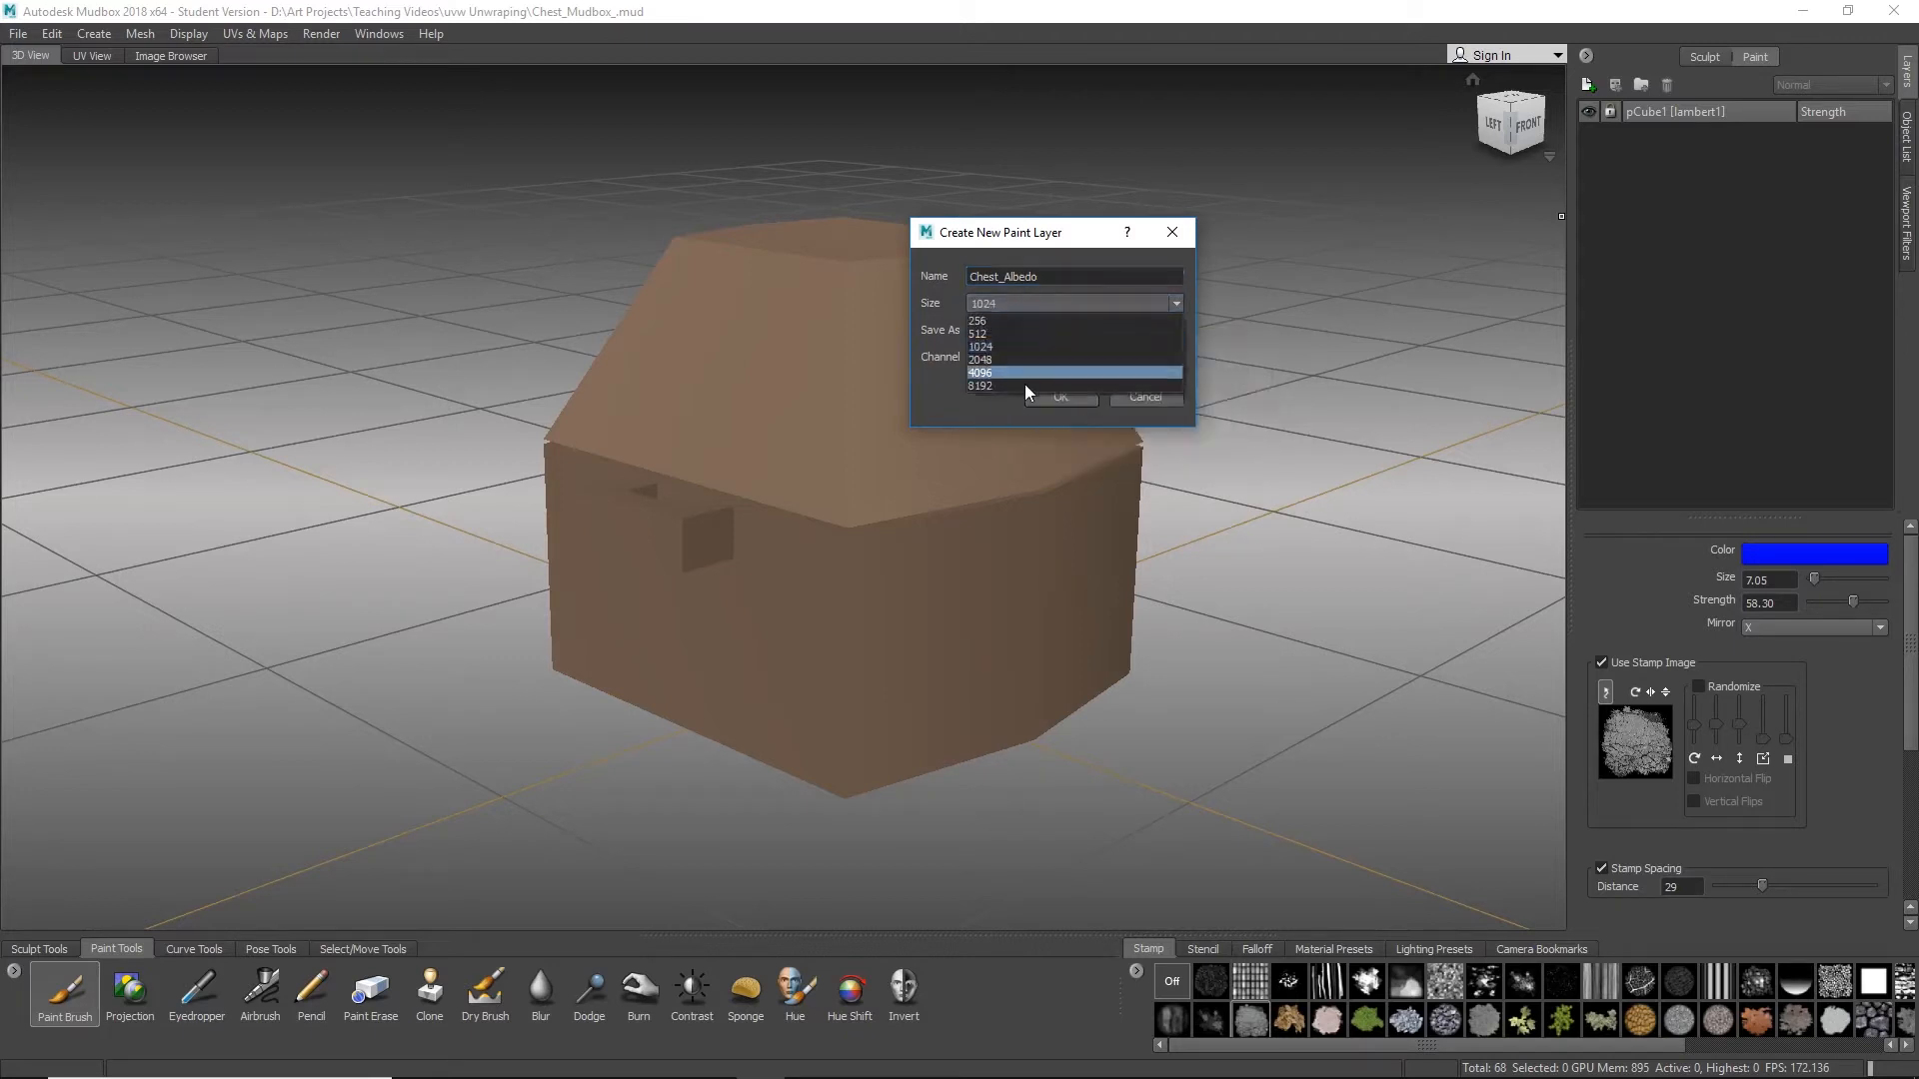
click(987, 344)
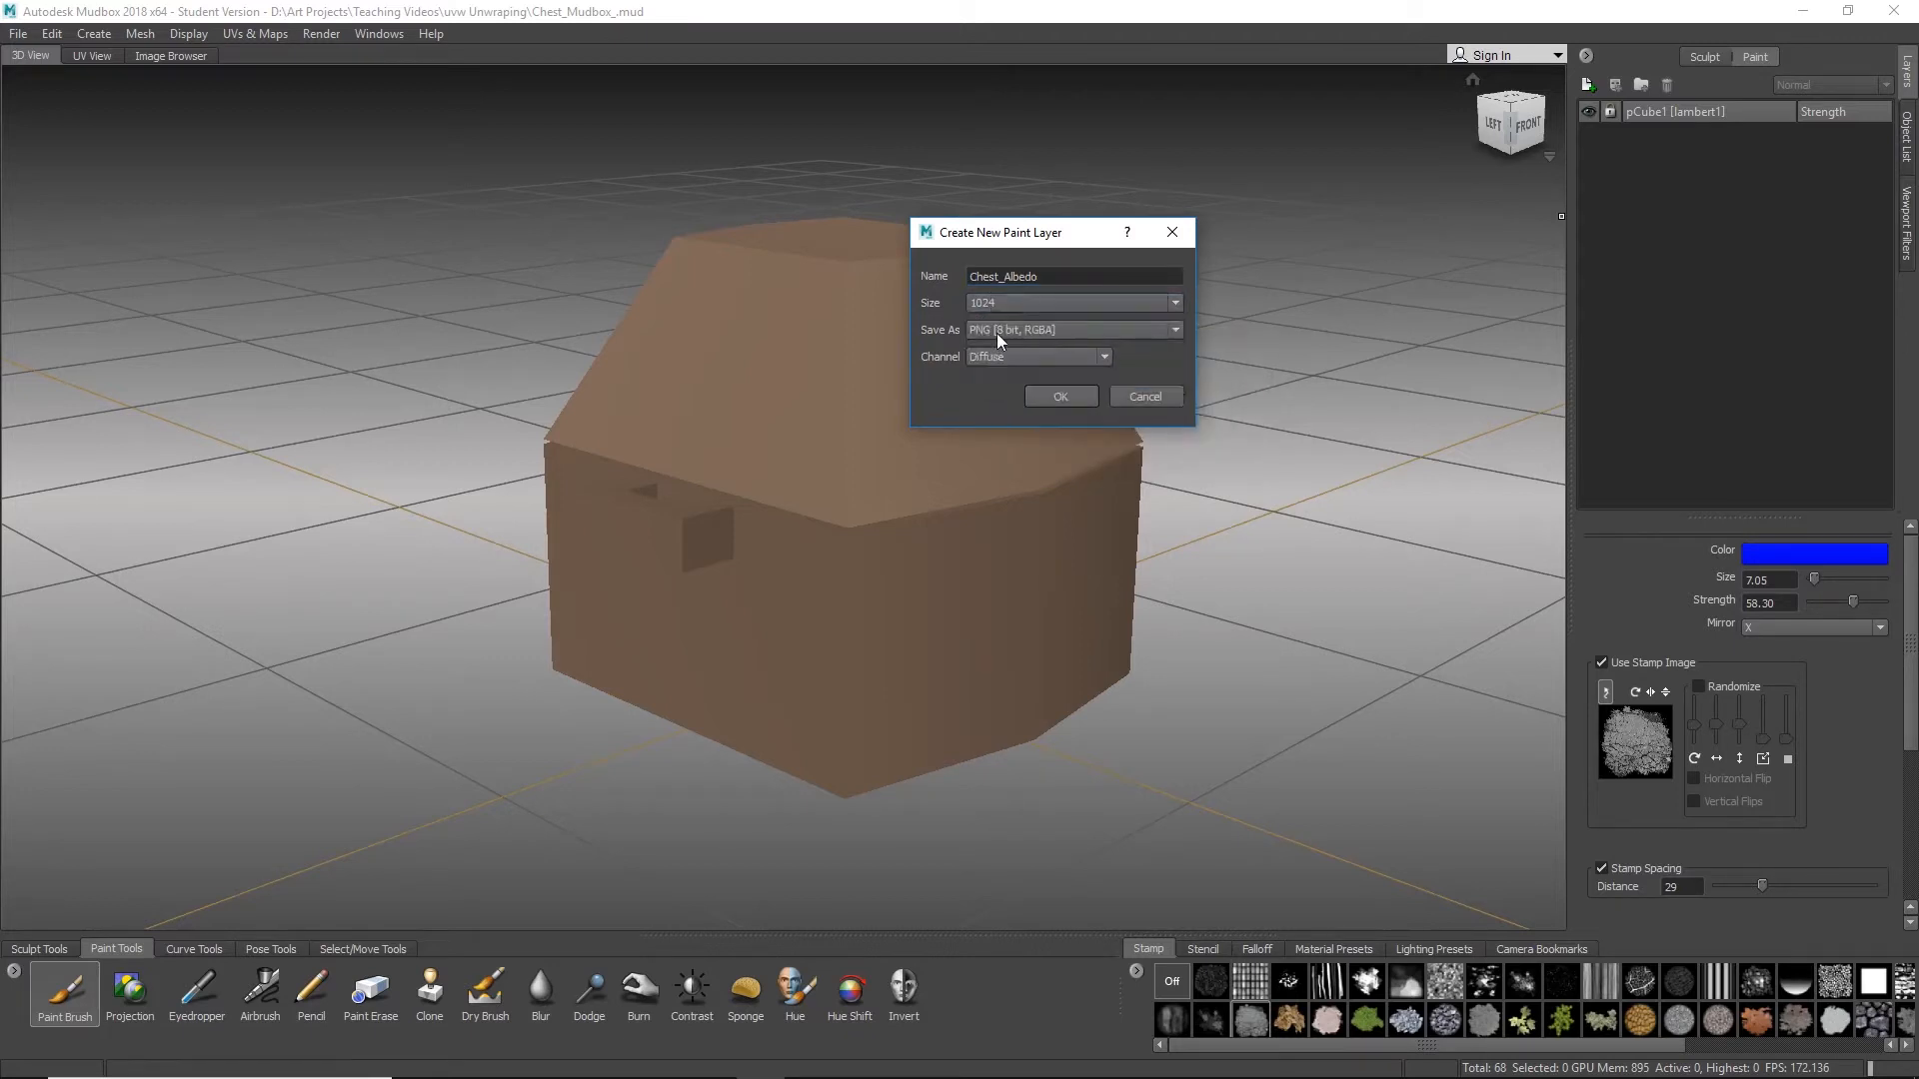
drag(978, 232, 856, 176)
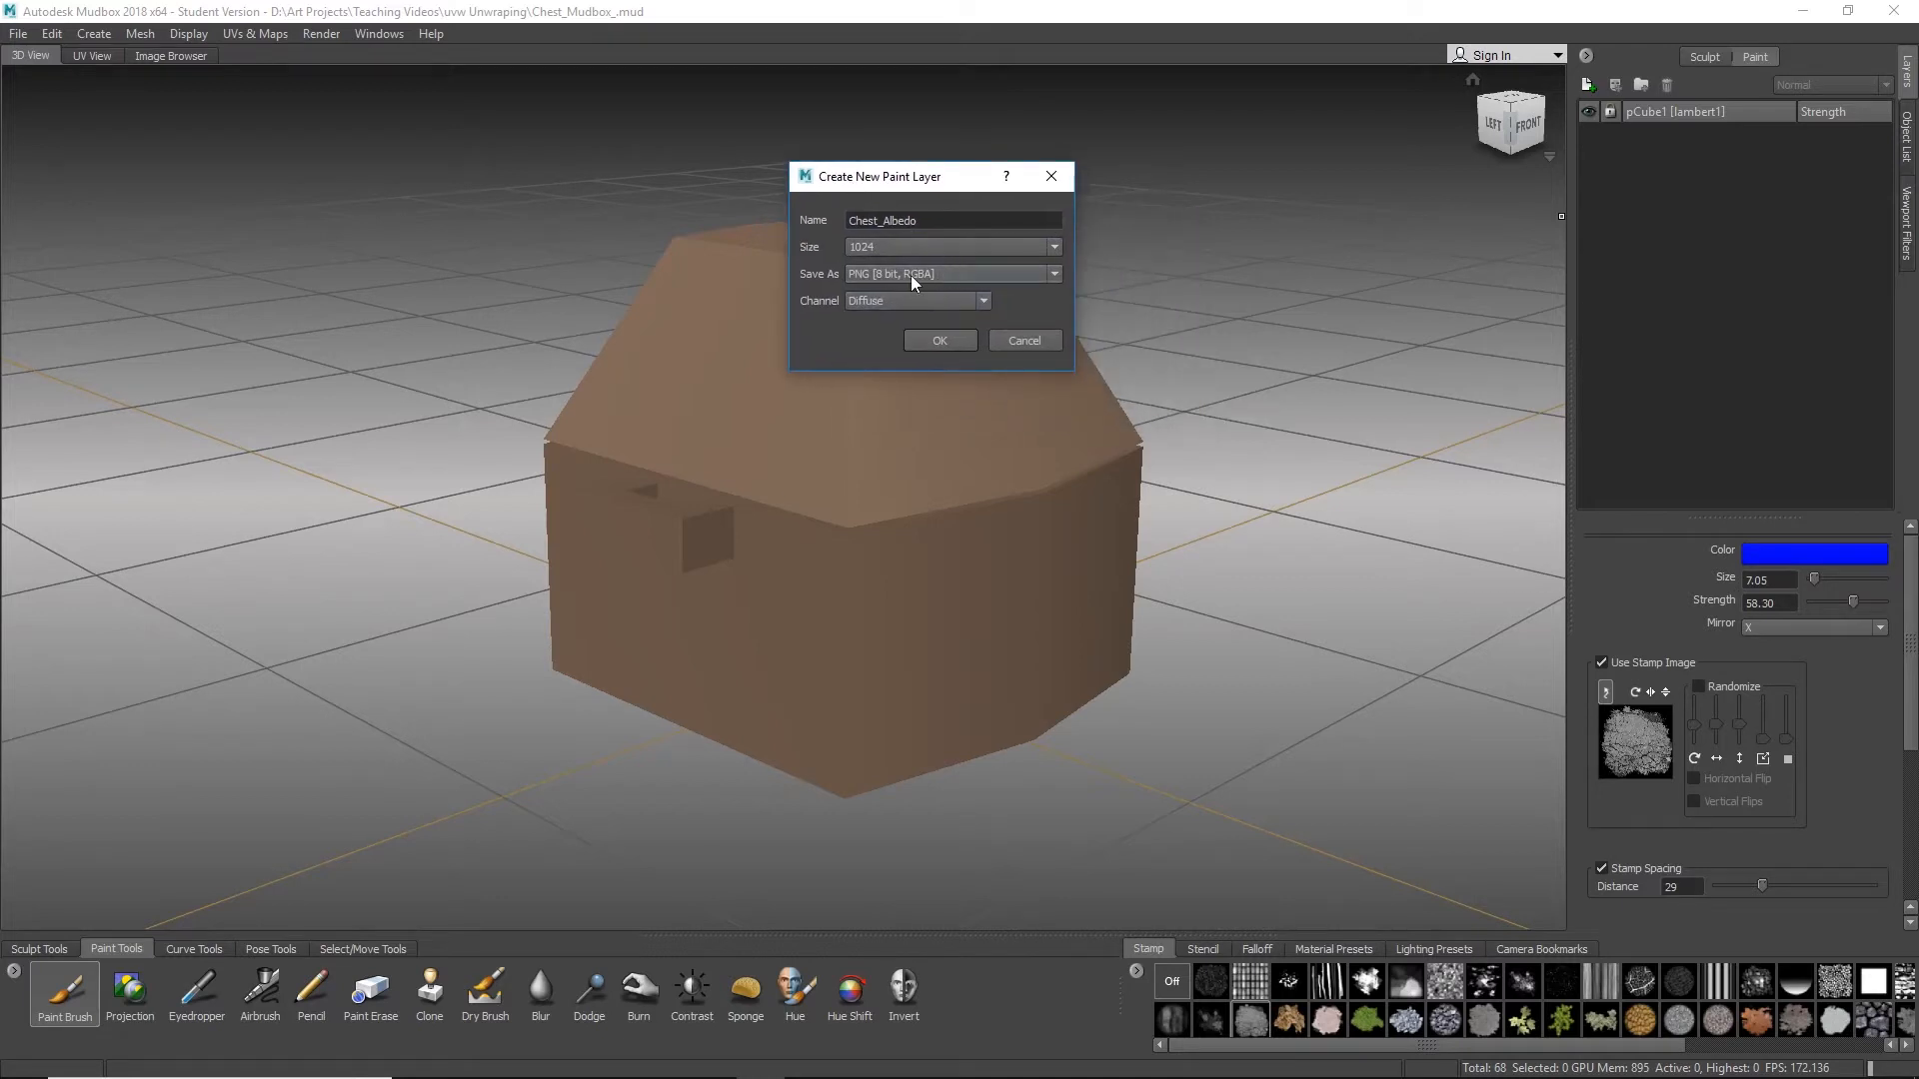
click(885, 273)
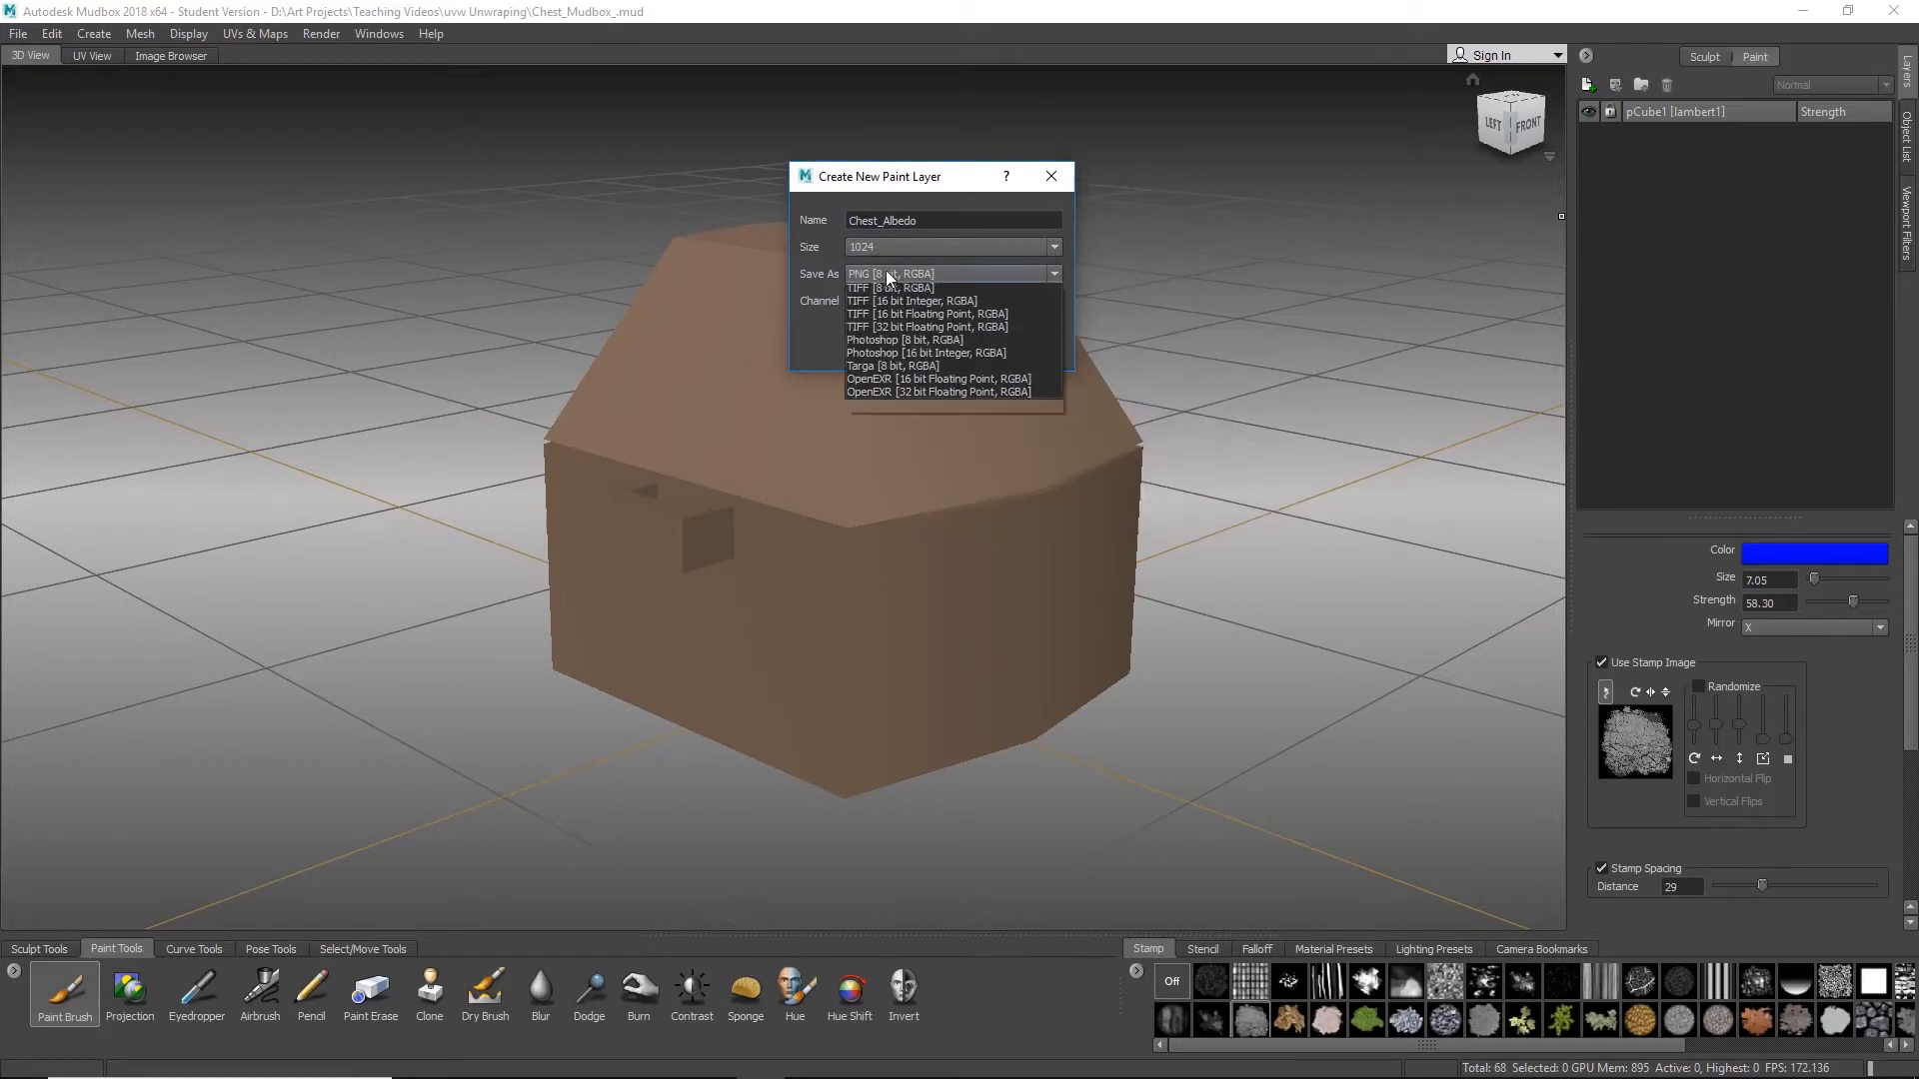
click(943, 290)
click(886, 301)
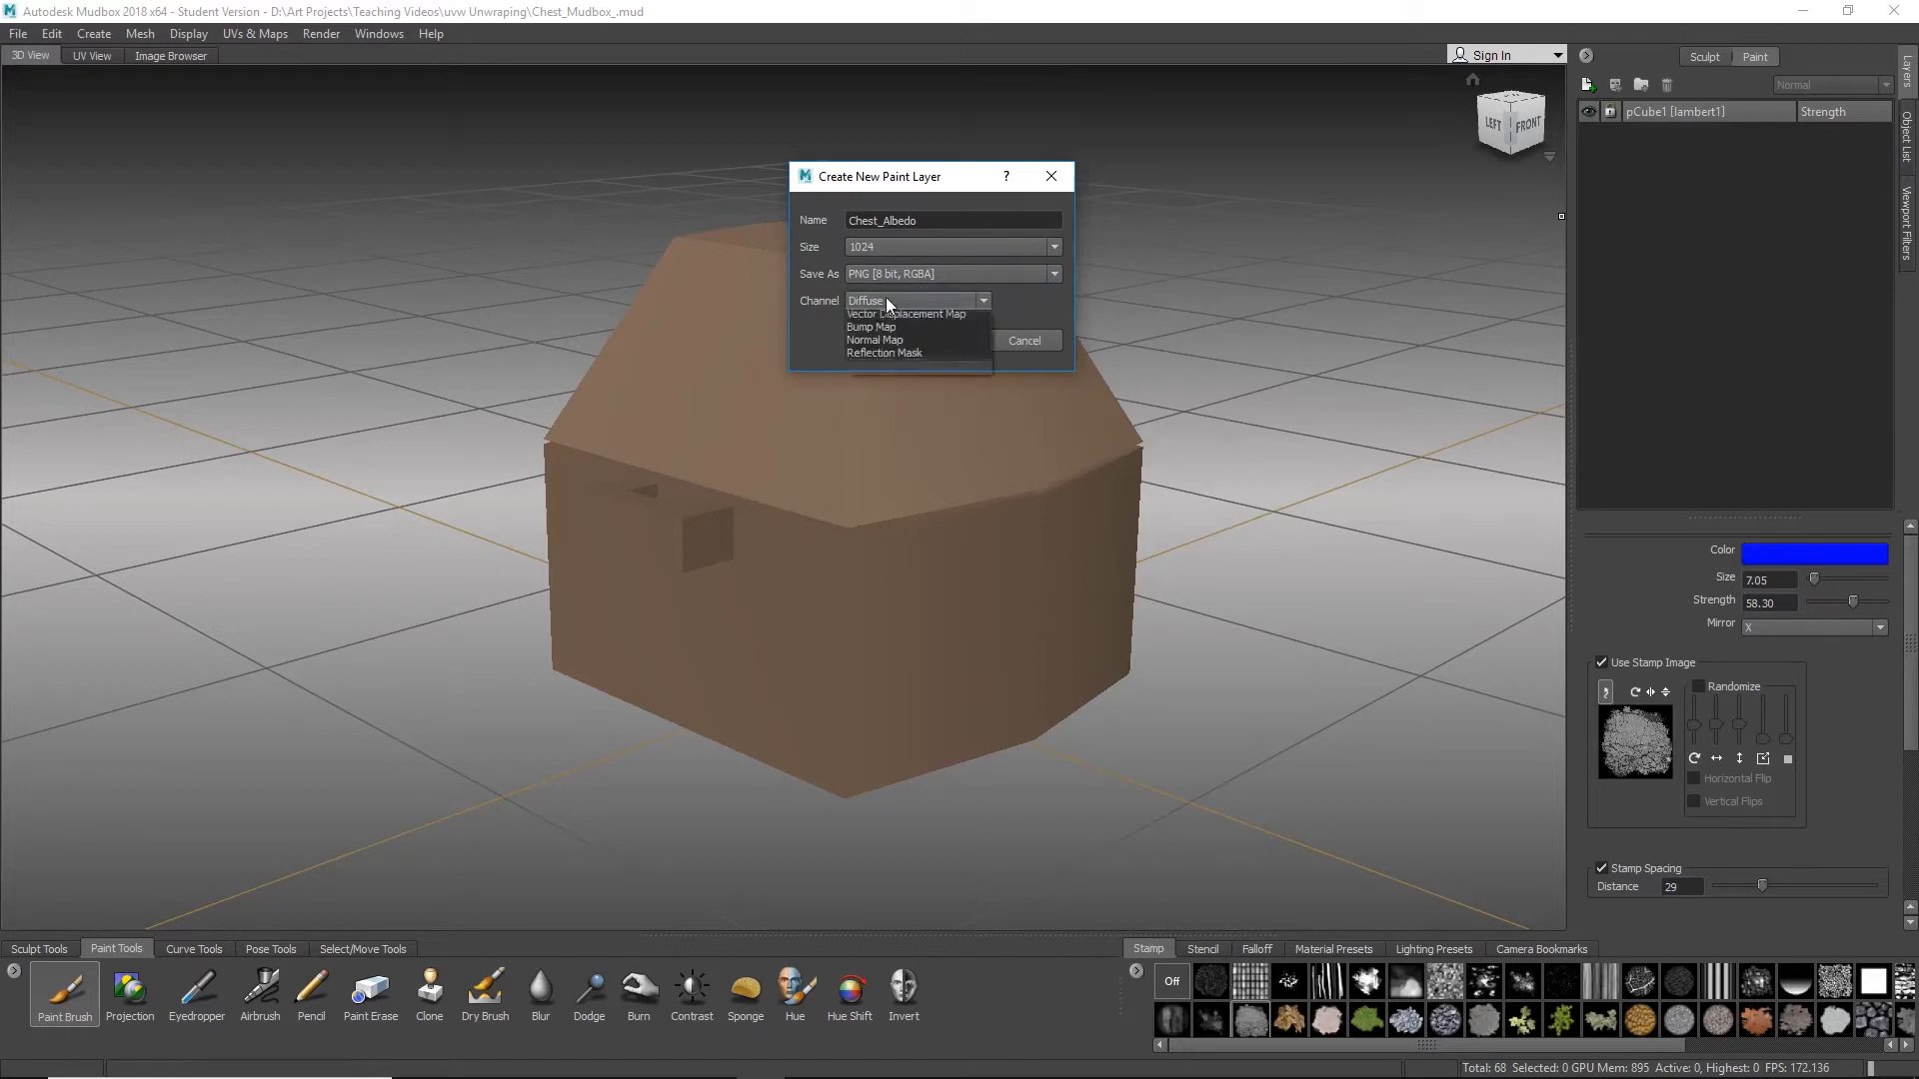
click(887, 296)
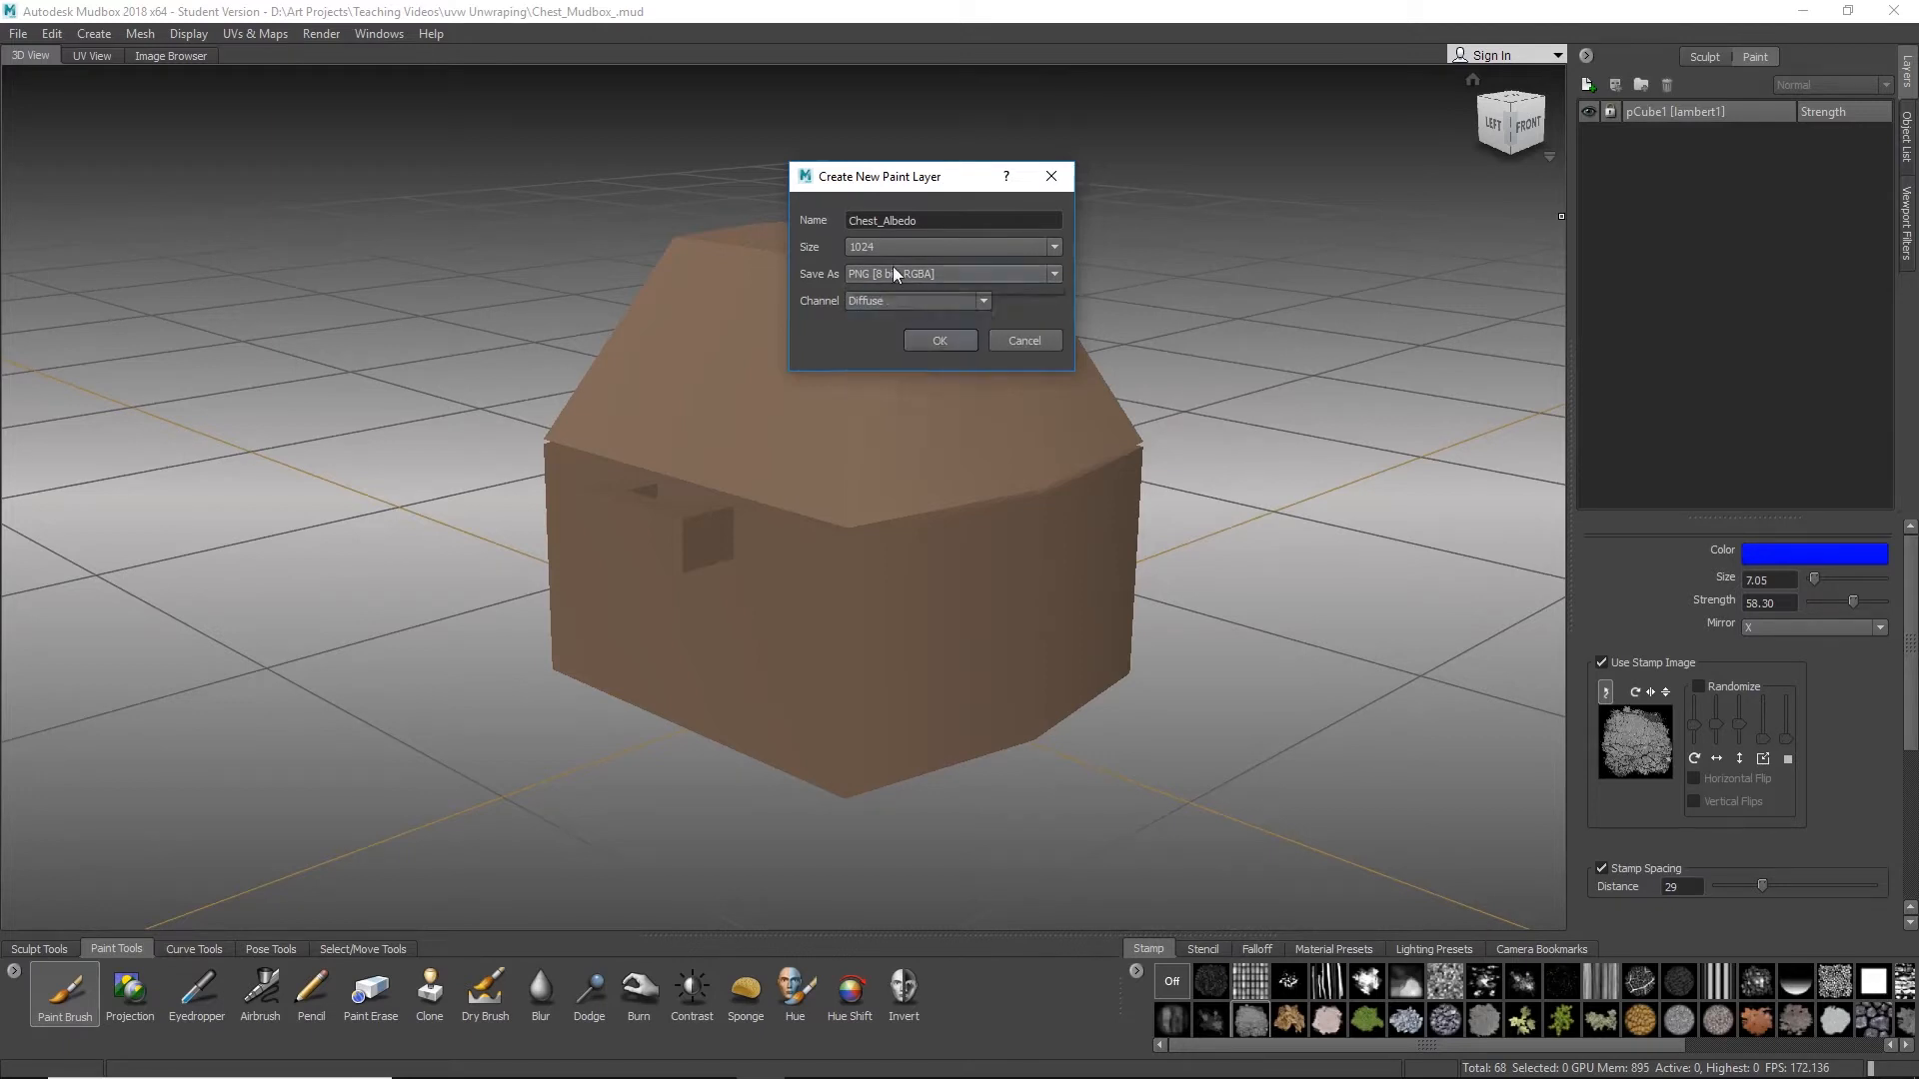
click(891, 270)
click(873, 293)
click(868, 302)
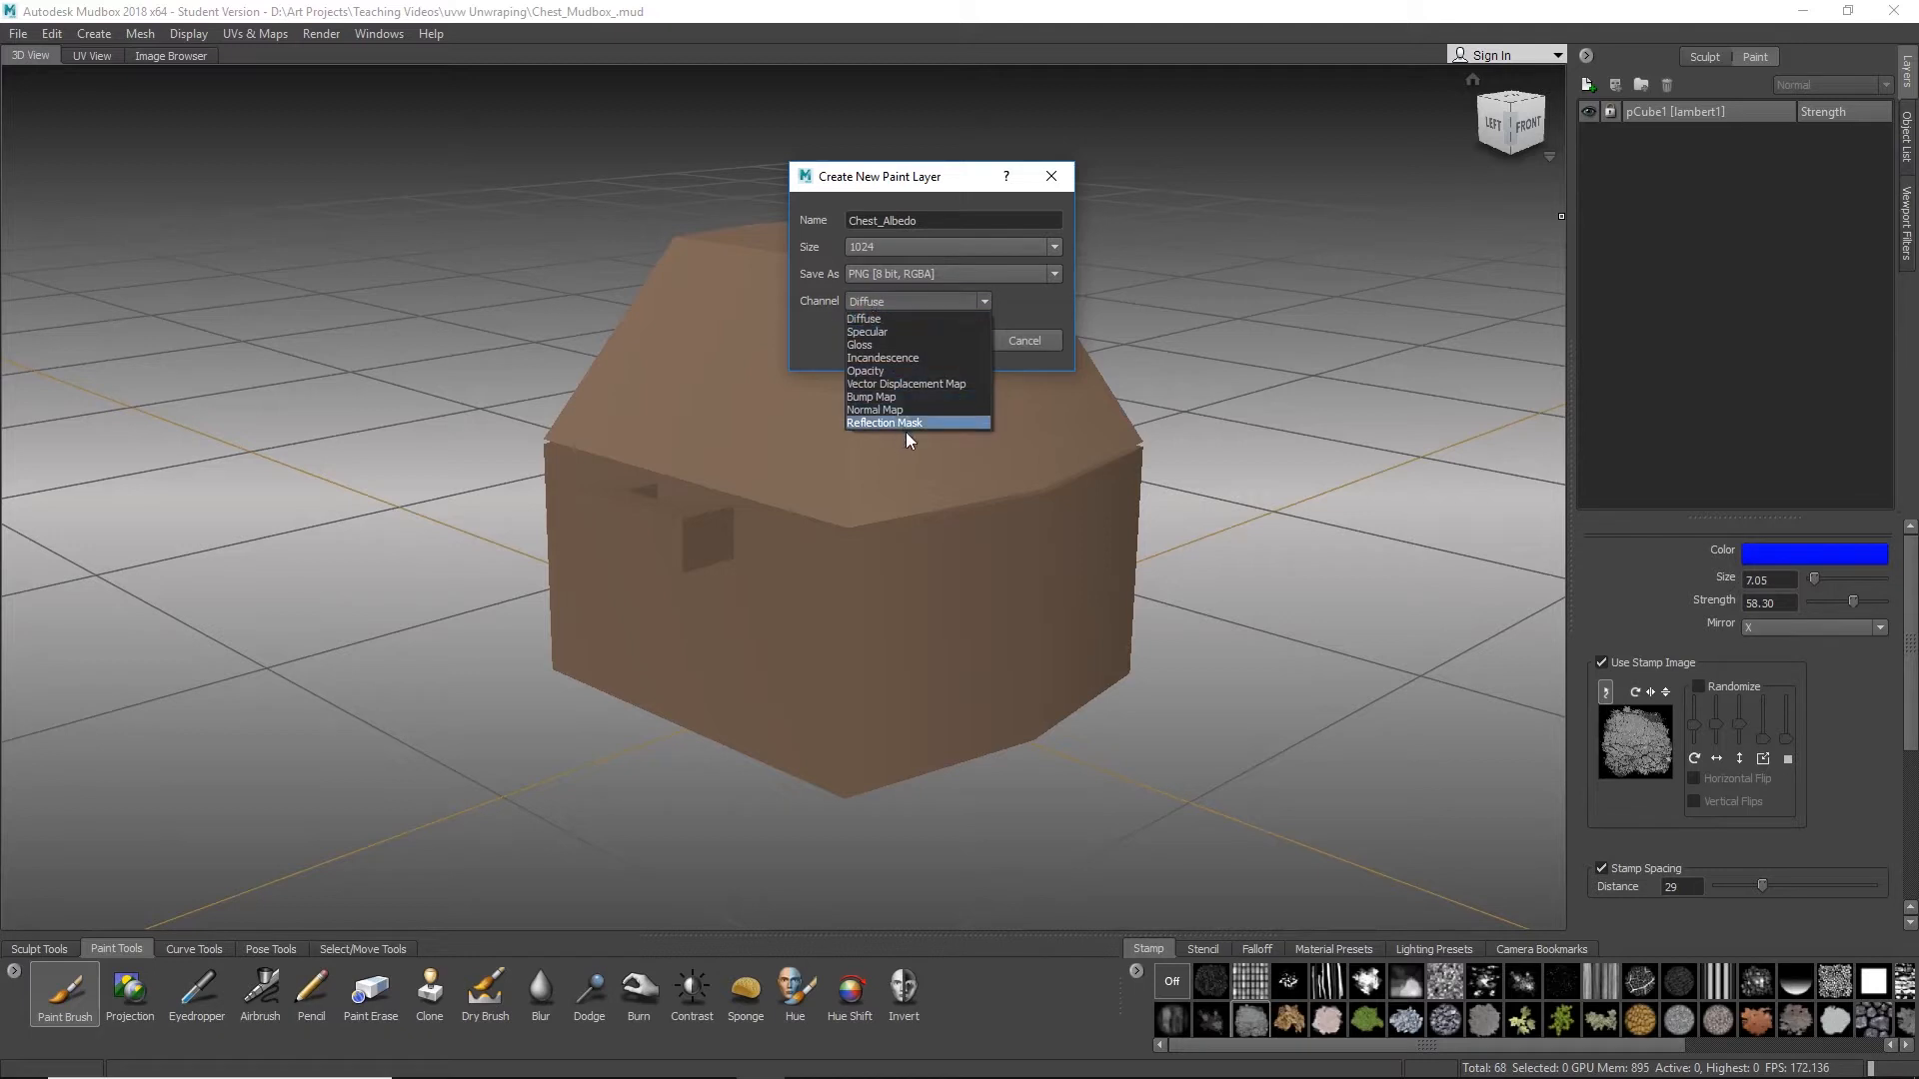
click(866, 319)
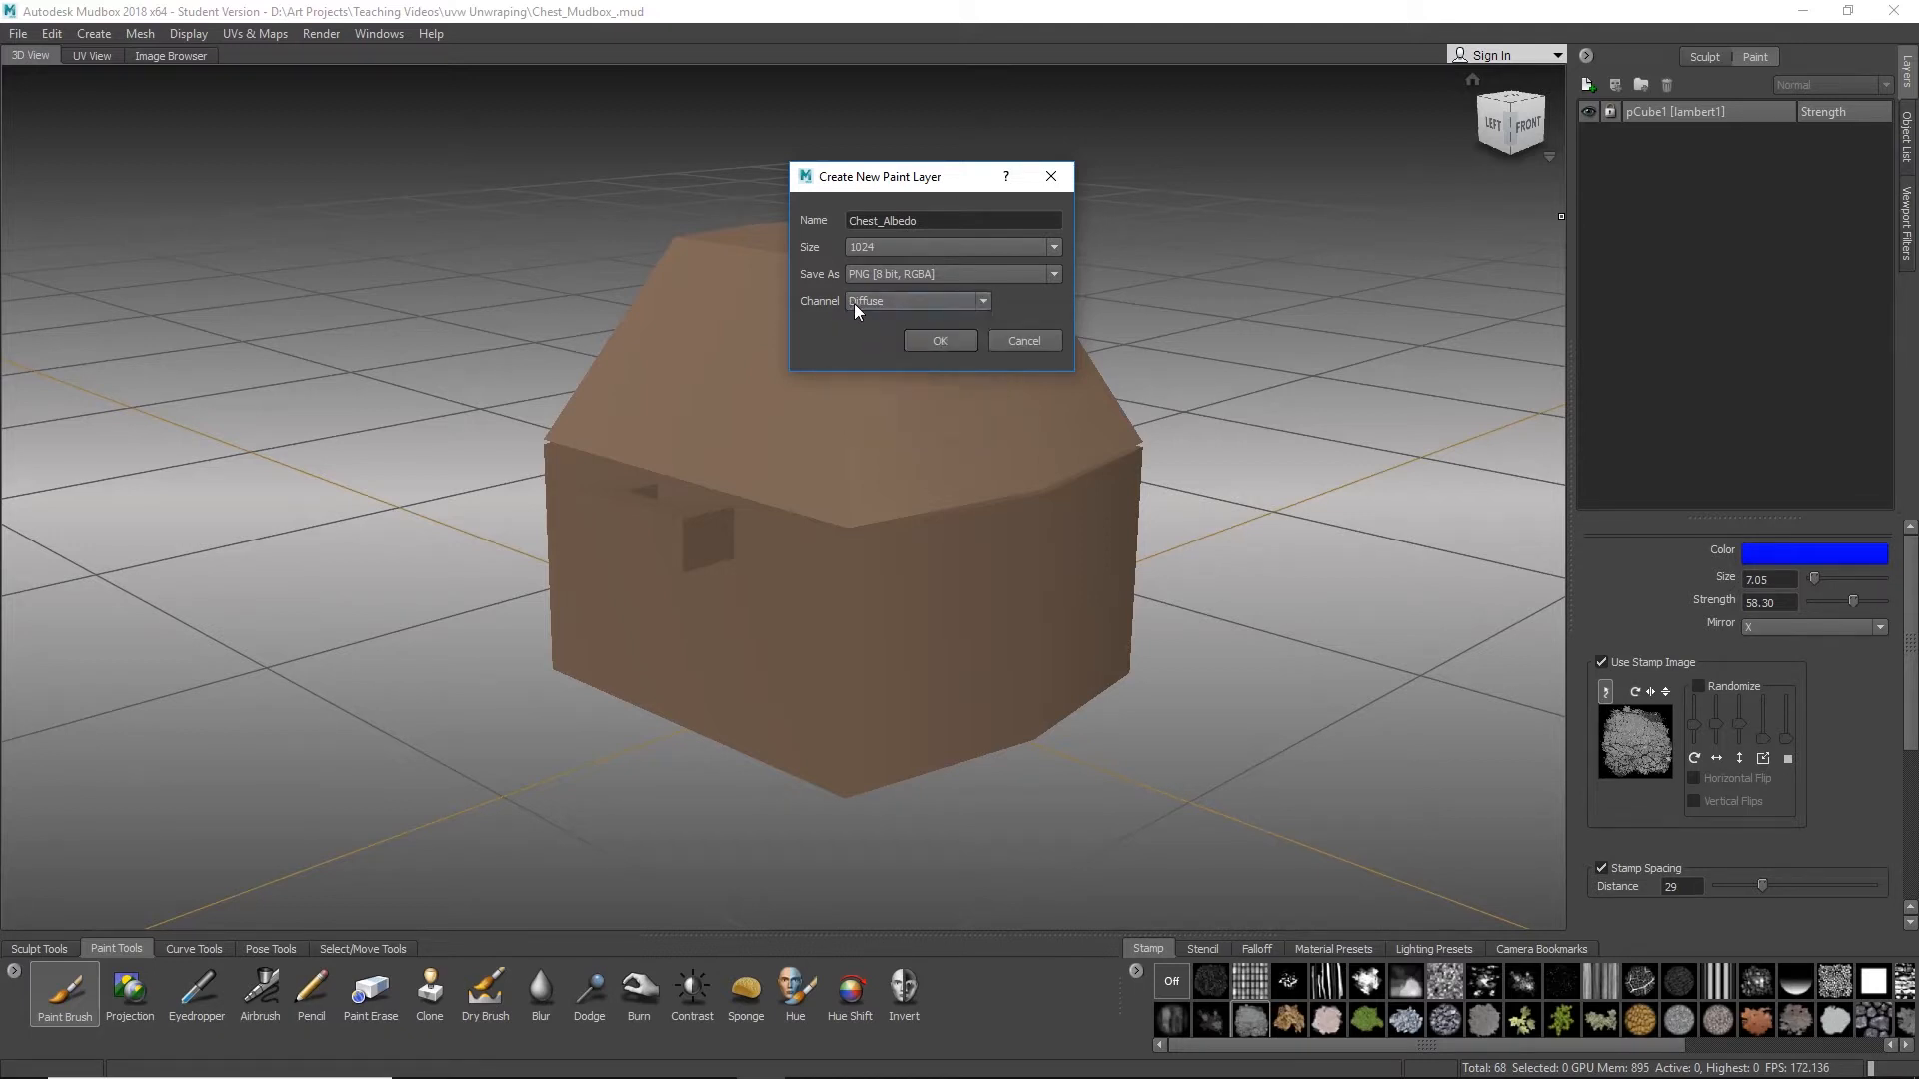
click(937, 339)
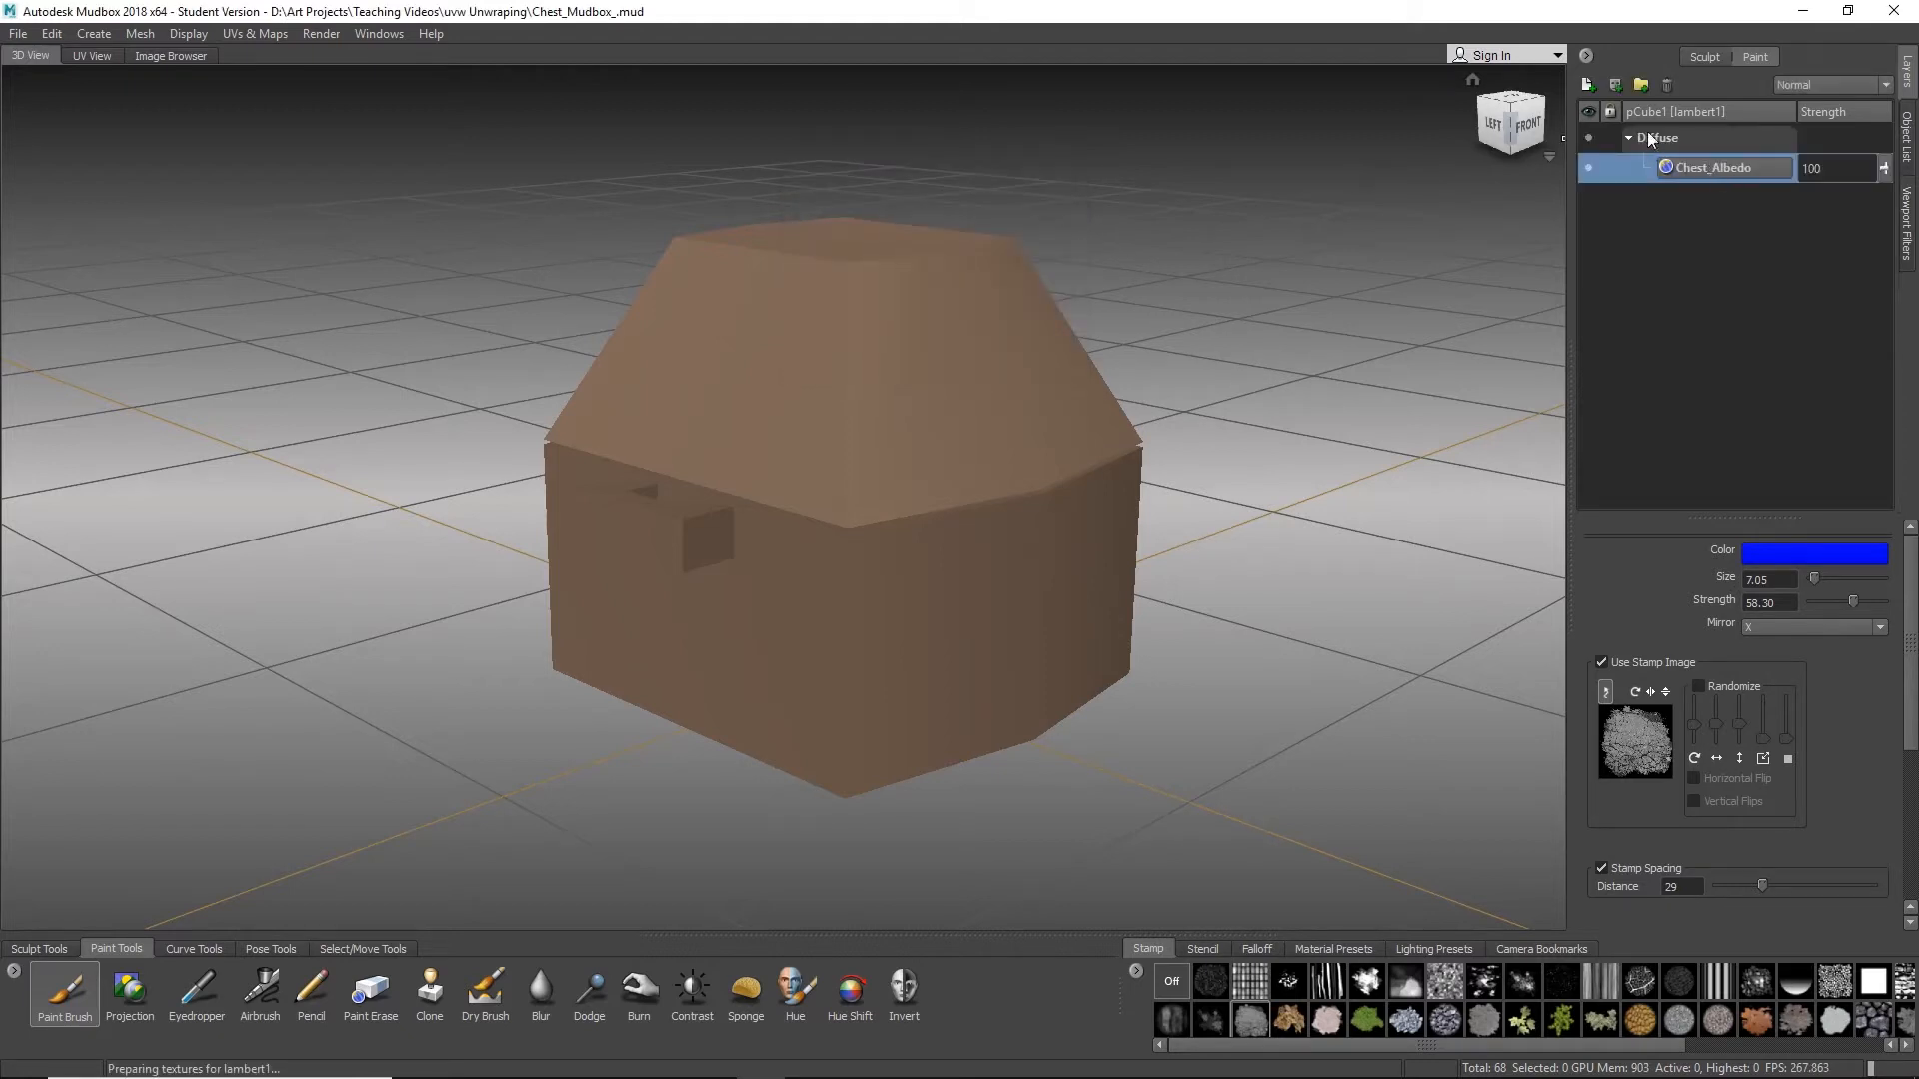
Step: Open the settings for a second paint layer above Chest_Albedo in the Diffuse group
click(1631, 137)
click(1625, 138)
right_click(1694, 170)
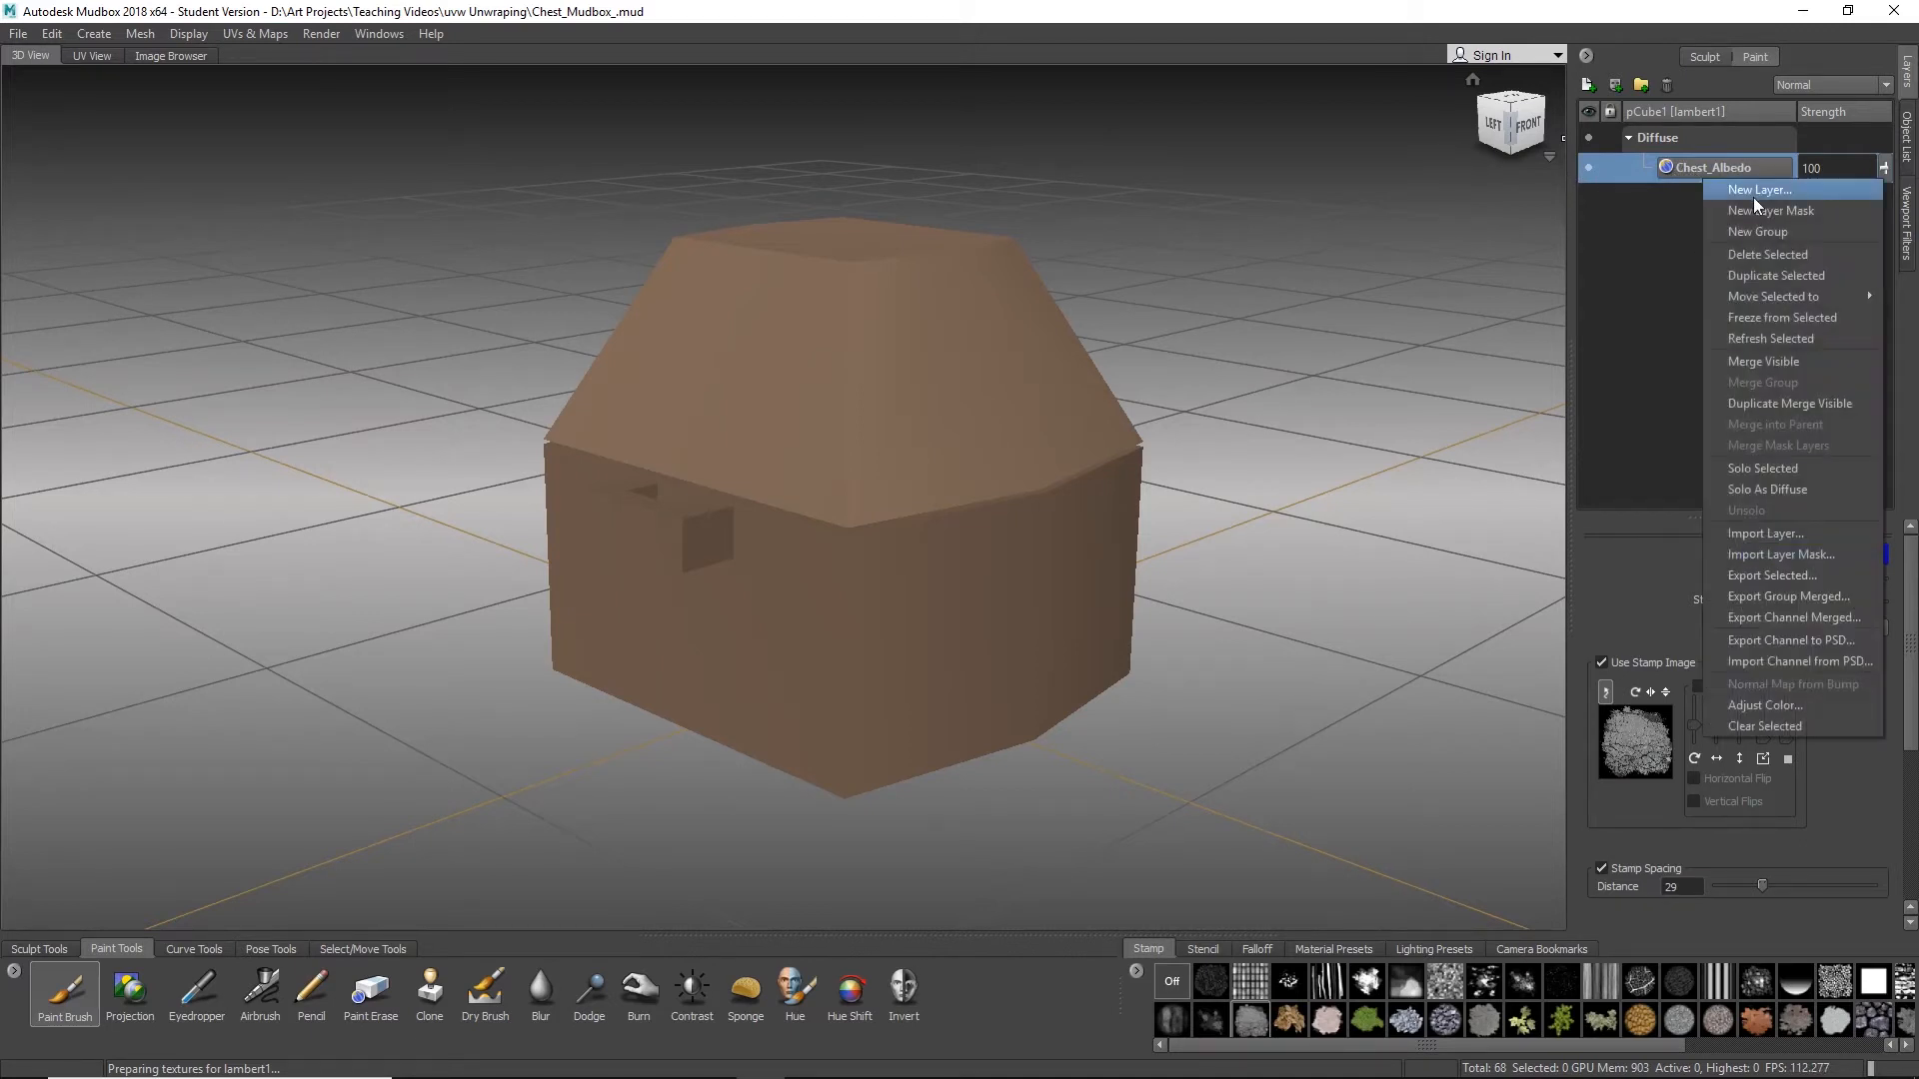
click(1753, 195)
drag(946, 458, 1020, 170)
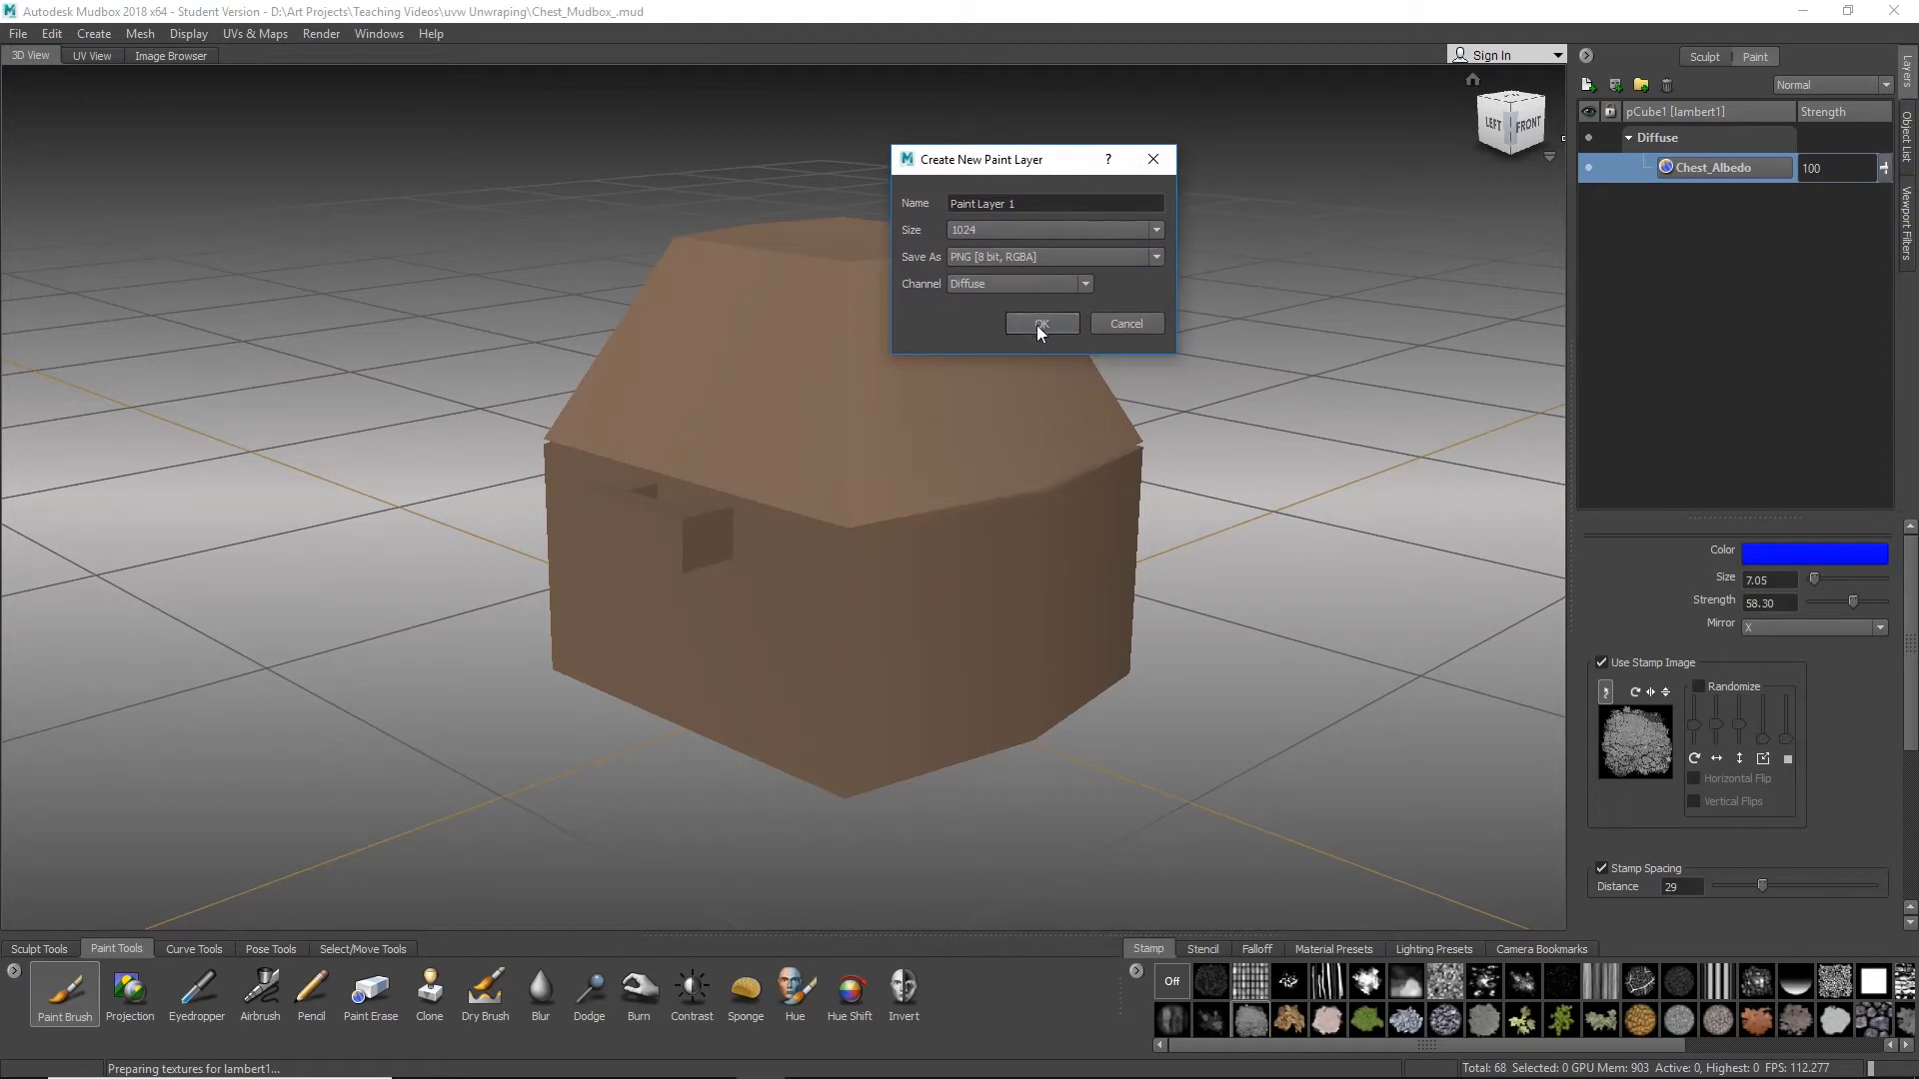
Step: Name the second layer Chest_Albedo_Cave and create it with the existing size, format and Diffuse channel
triple_click(1036, 205)
text(Black)
key(BackSpace)
key(BackSpace)
key(BackSpace)
key(BackSpace)
key(BackSpace)
text(Chest_)
text(Albedo)
text(_Black)
key(BackSpace)
key(BackSpace)
key(BackSpace)
key(BackSpace)
key(BackSpace)
text(Cave)
key(Return)
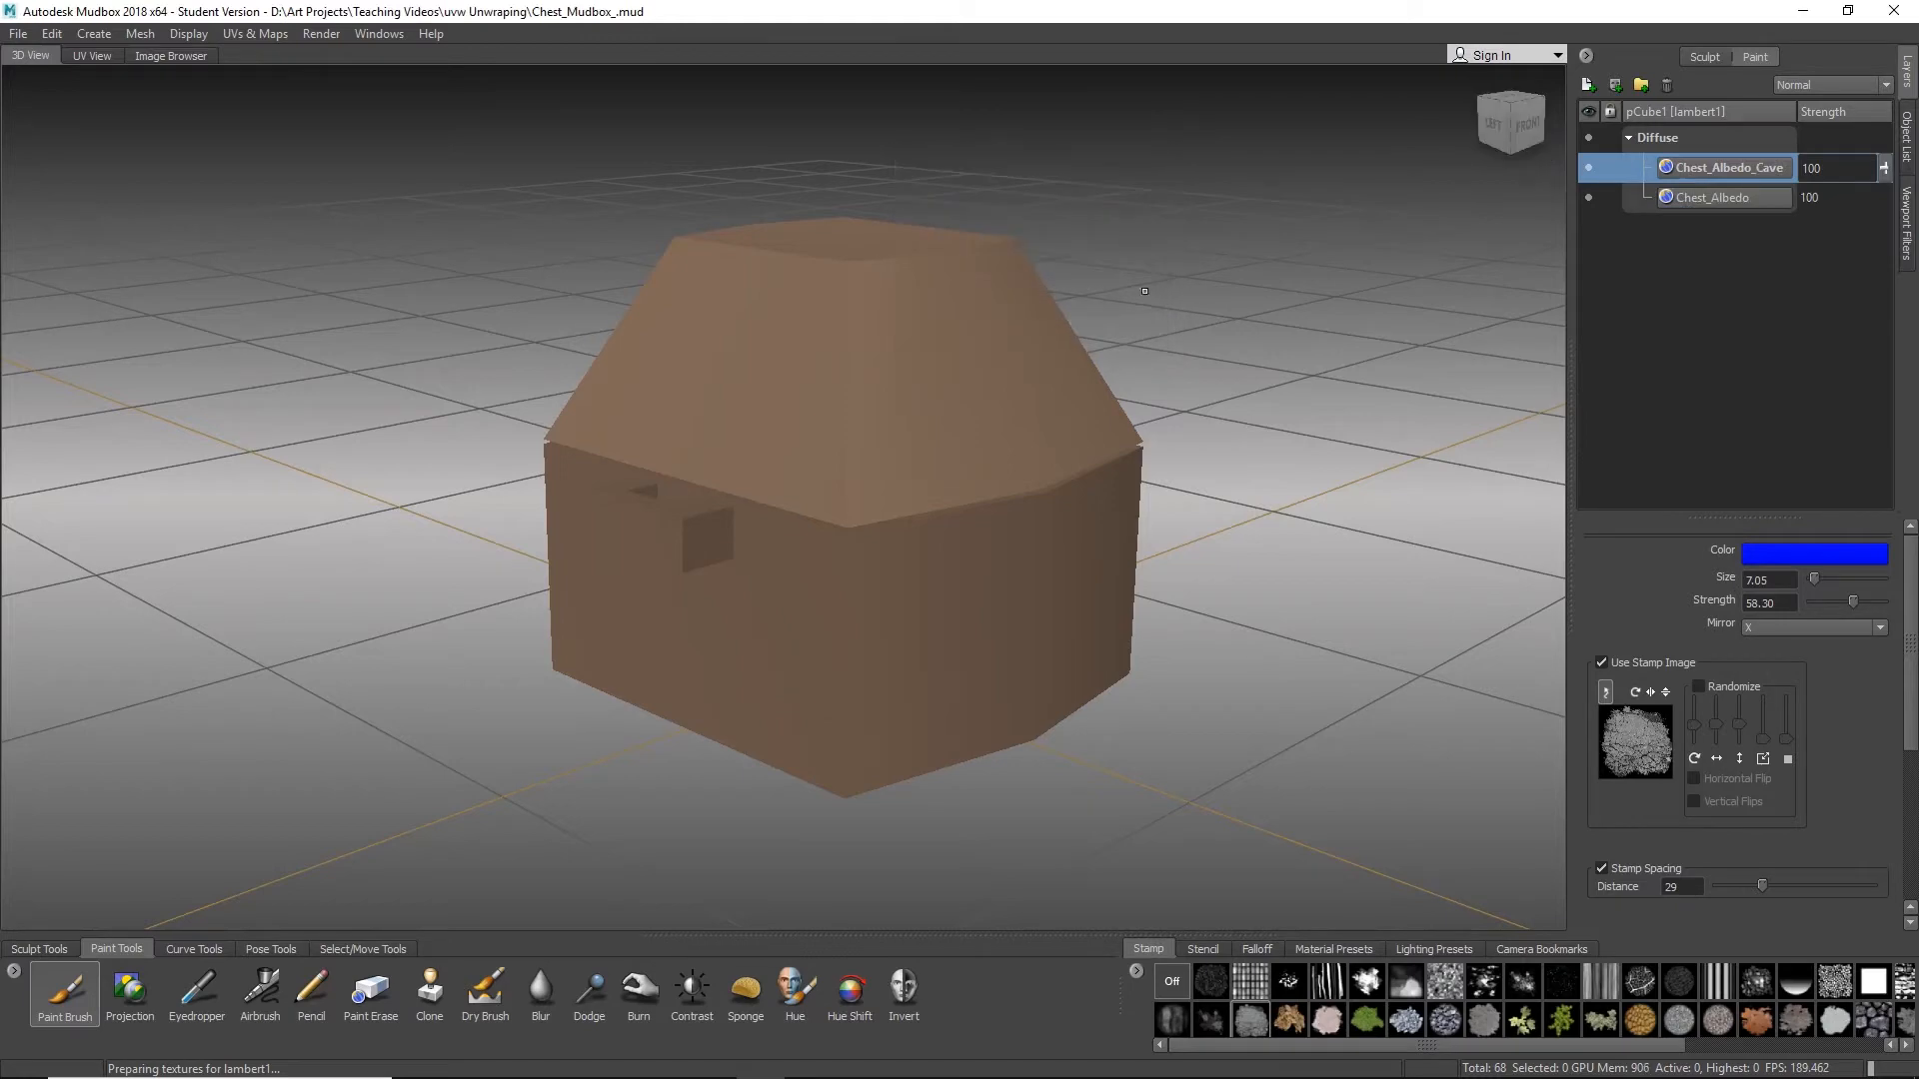
Step: Choose the stone-pattern stamp for the paint brush and enlarge the brush to size 13.75
mouse_move(1012, 403)
alt+mouse_down()
mouse_move(652, 442)
mouse_move(814, 515)
alt+mouse_up()
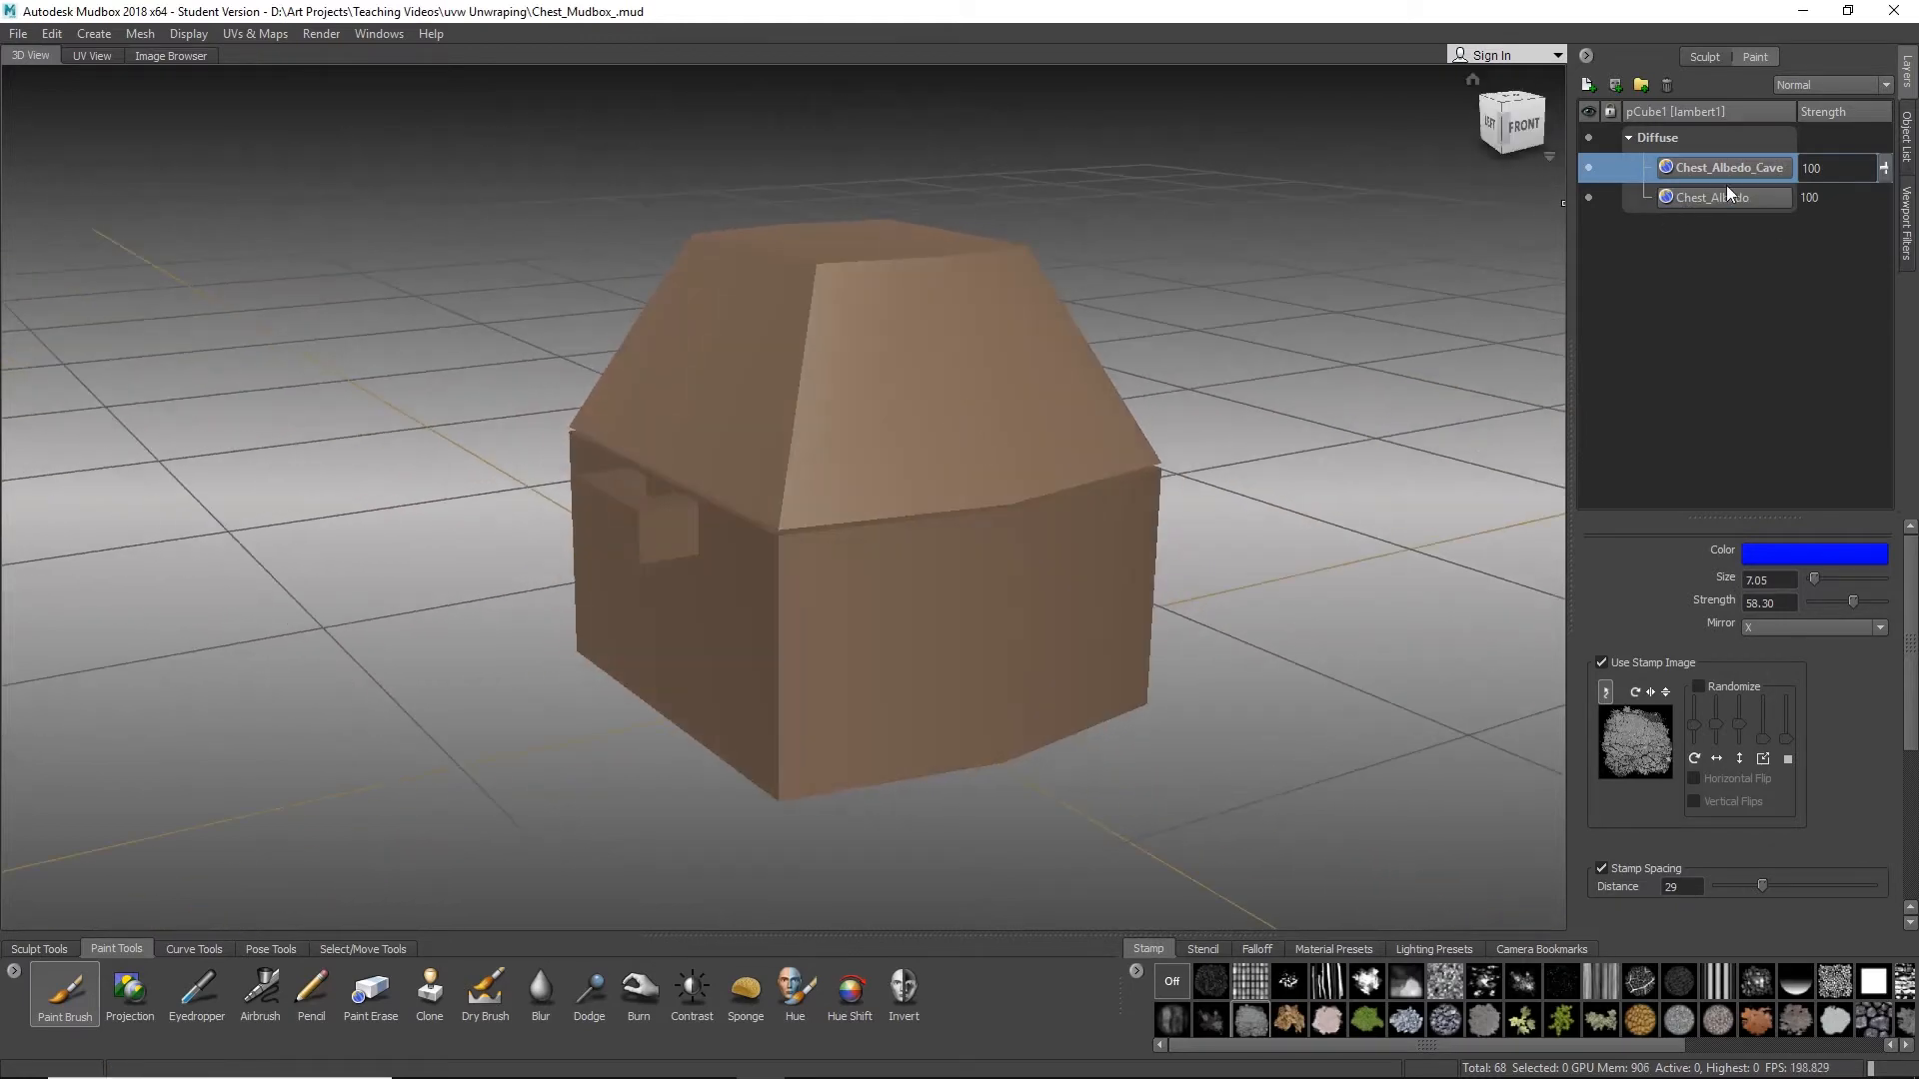
alt+drag(1070, 405, 940, 481)
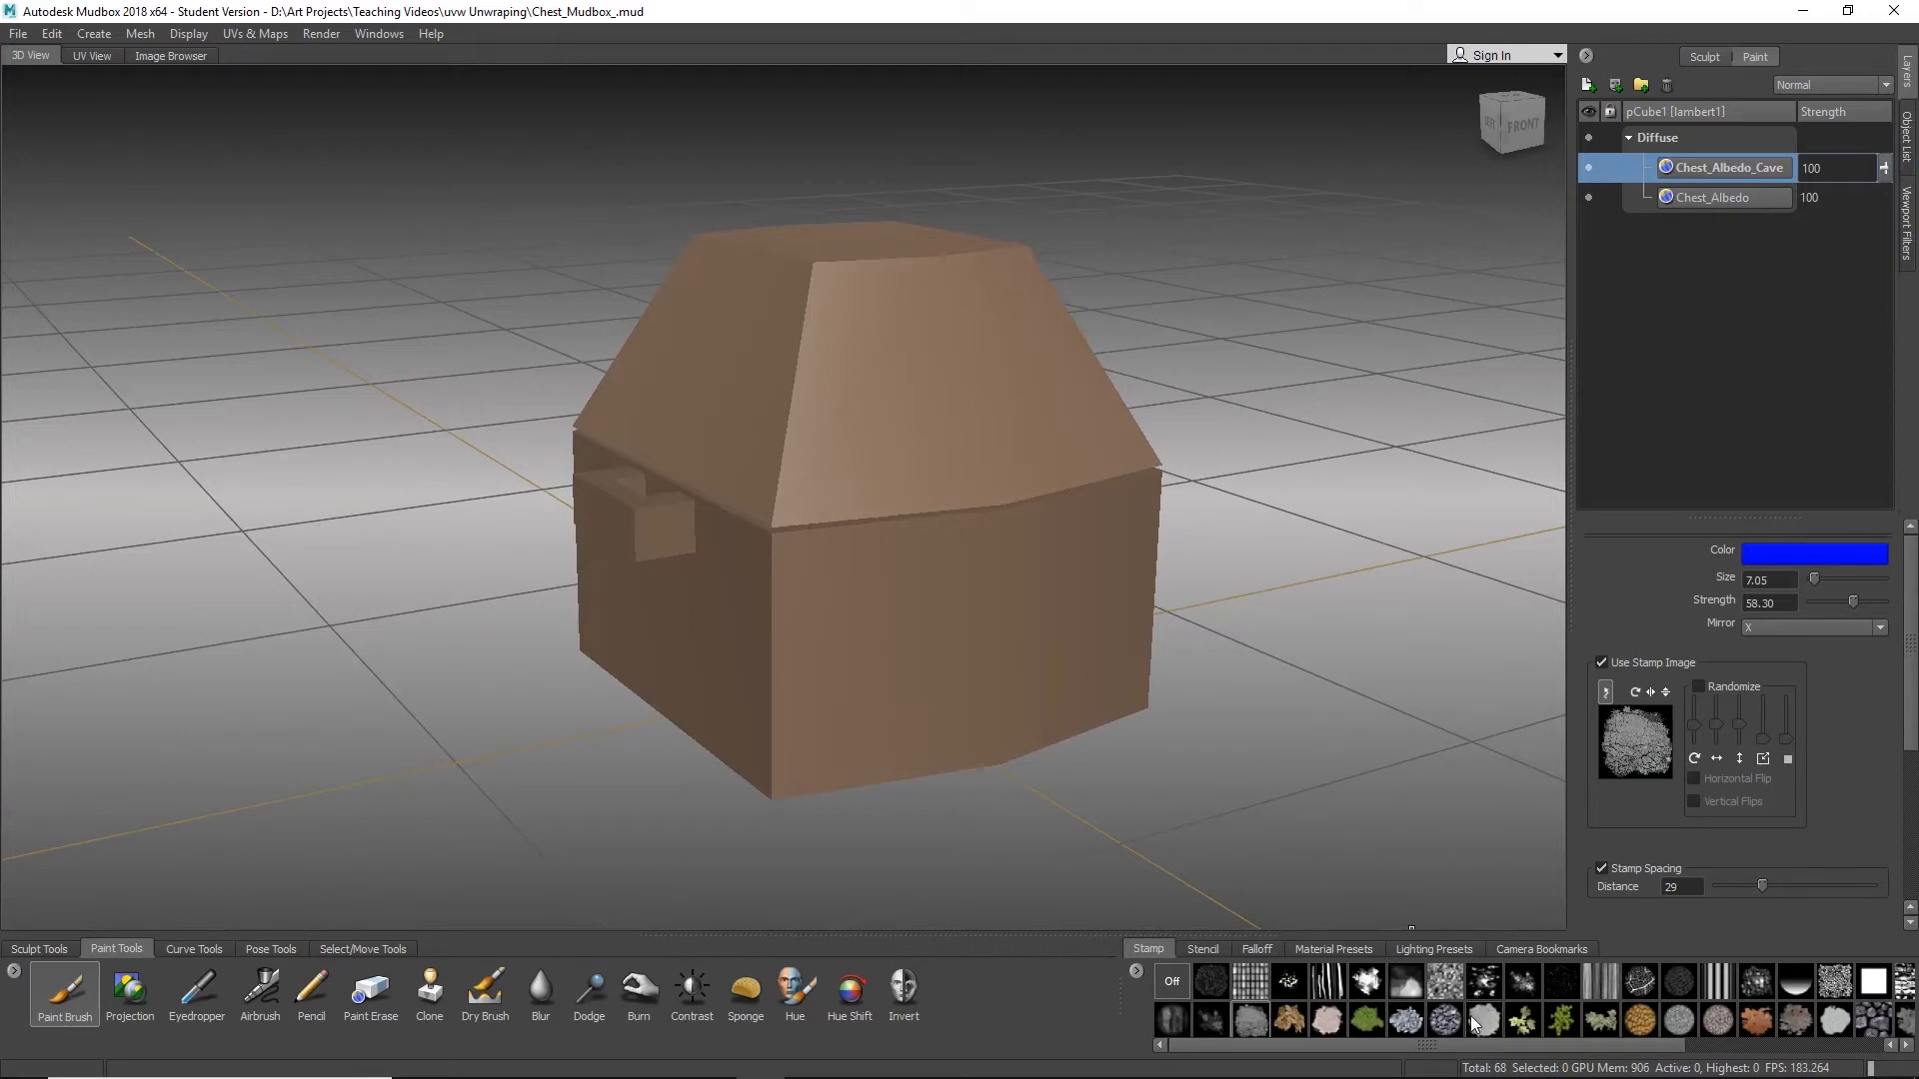
click(1561, 1020)
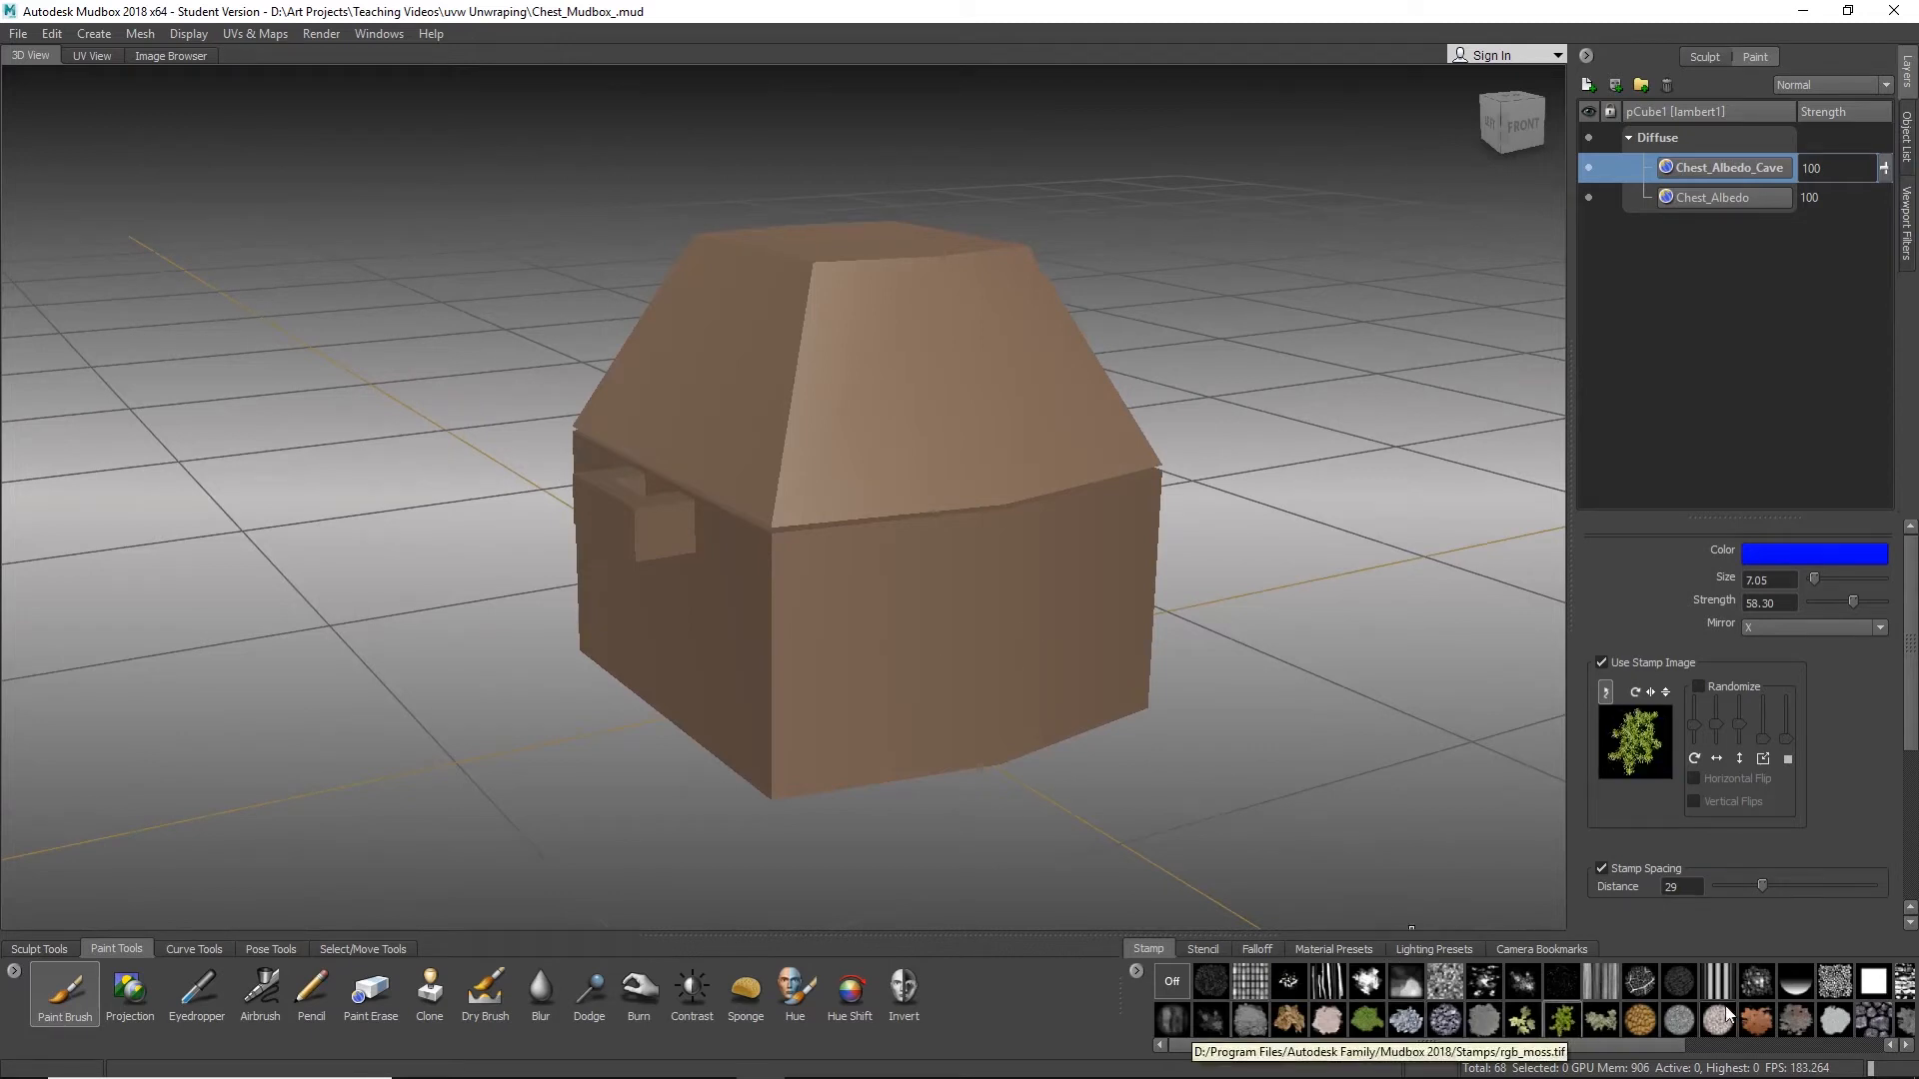
click(1872, 1022)
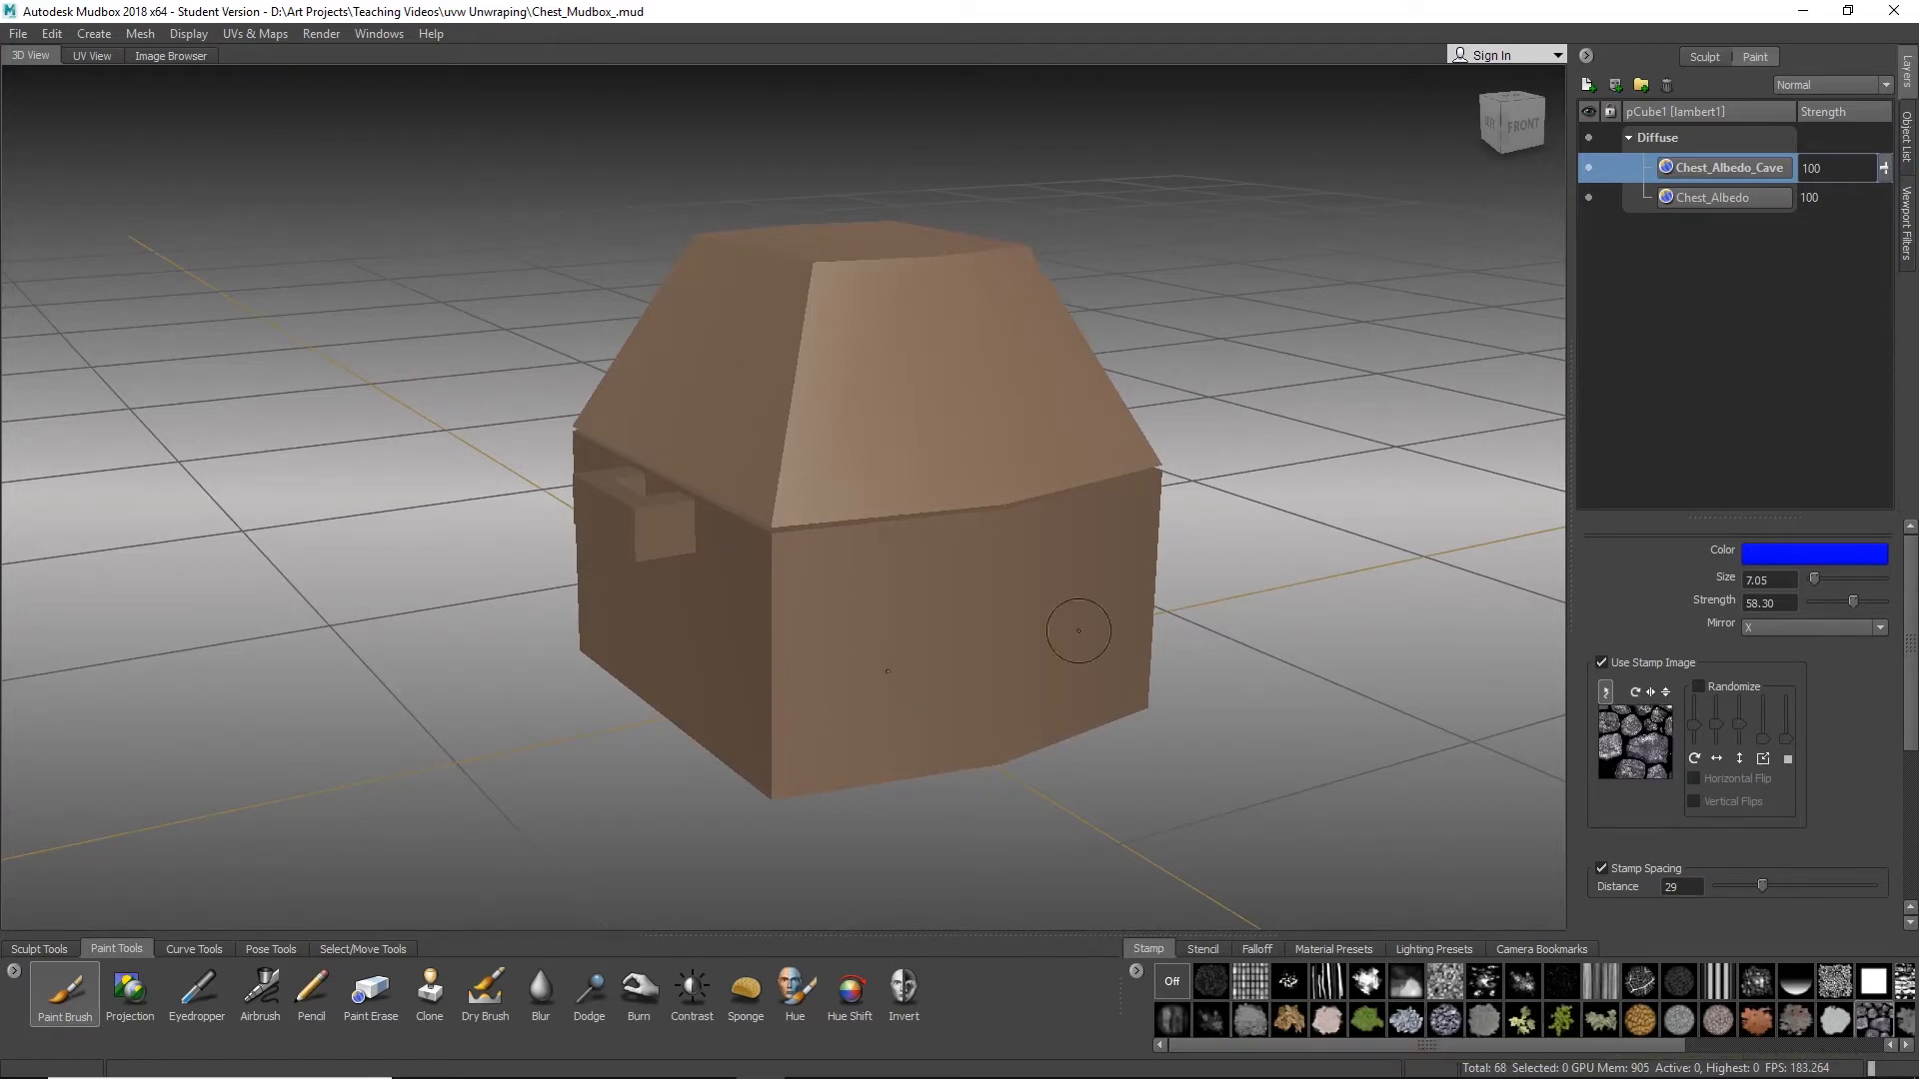
key(bracketright)
key(bracketright)
key(bracketright)
key(bracketright)
key(bracketright)
key(bracketright)
key(bracketright)
Step: Set the paint brush color to black
click(1769, 554)
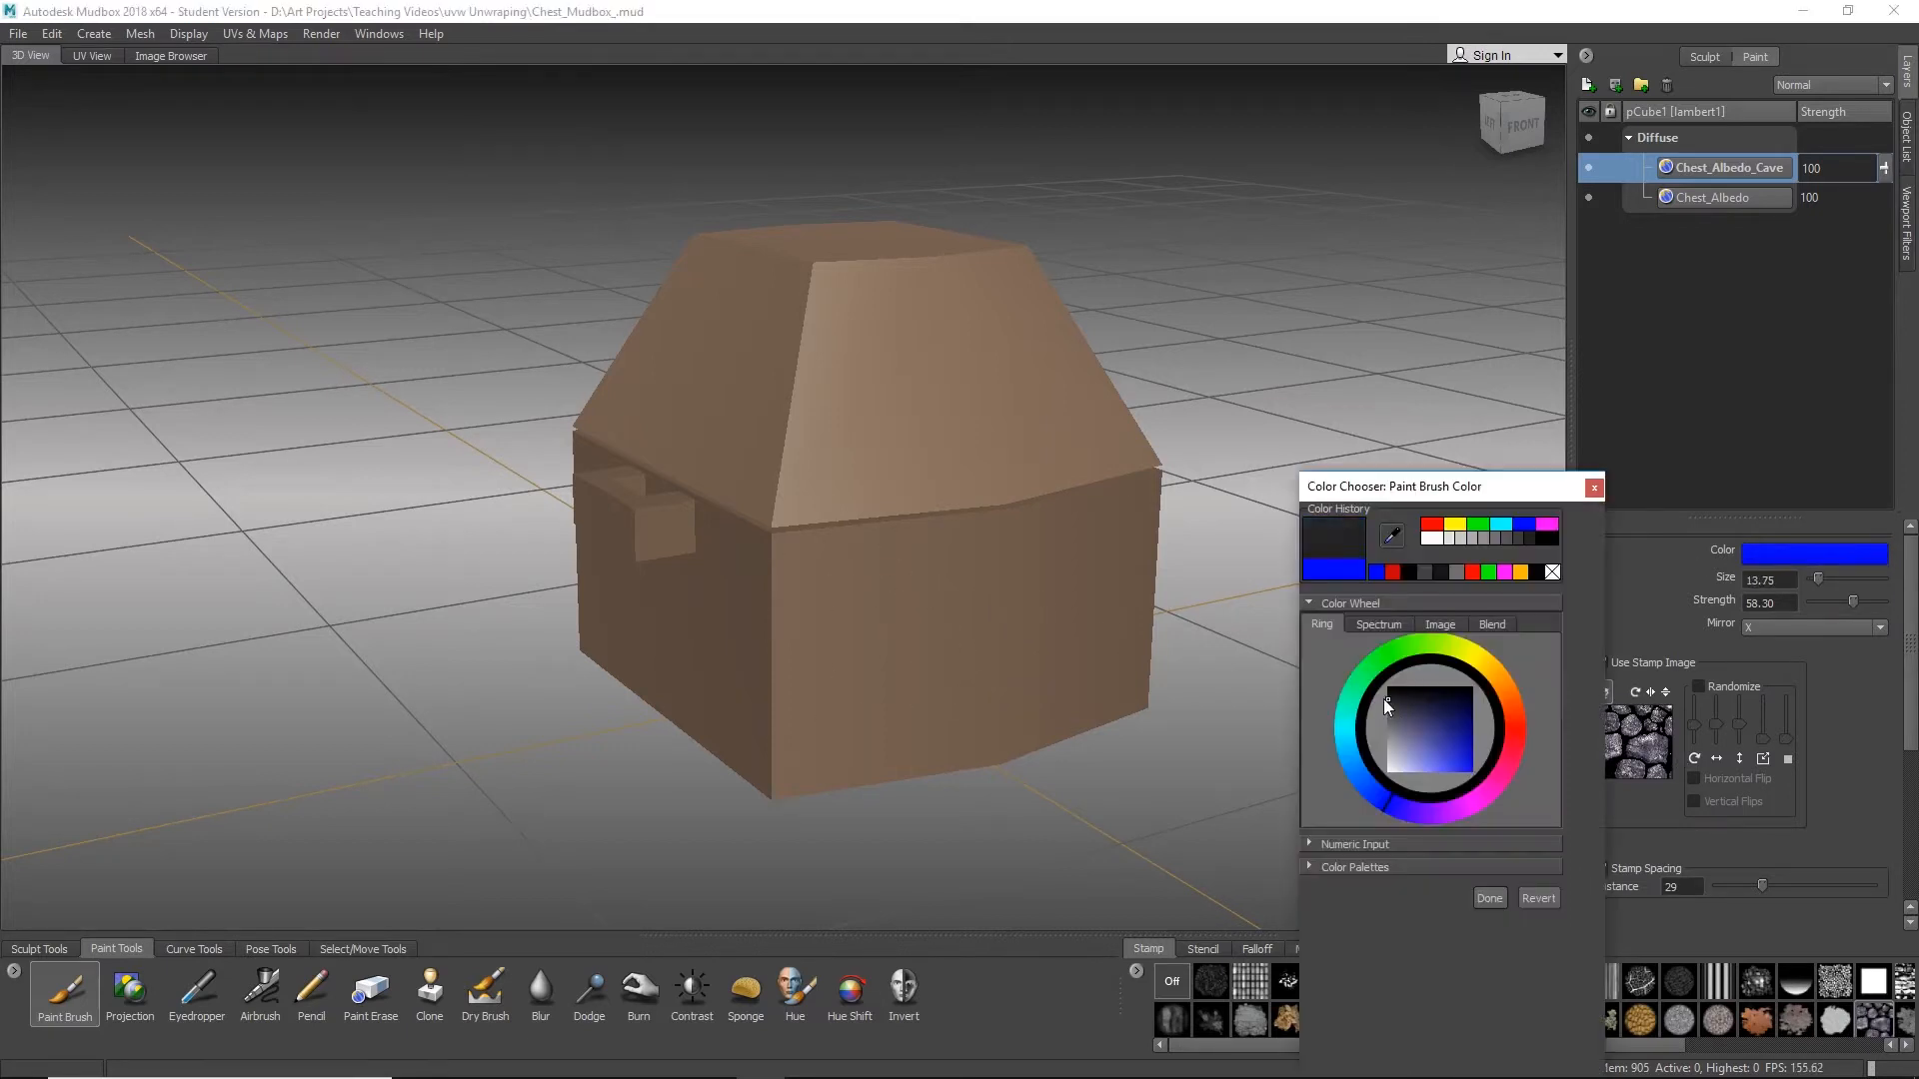
drag(1383, 698, 1376, 687)
click(1490, 893)
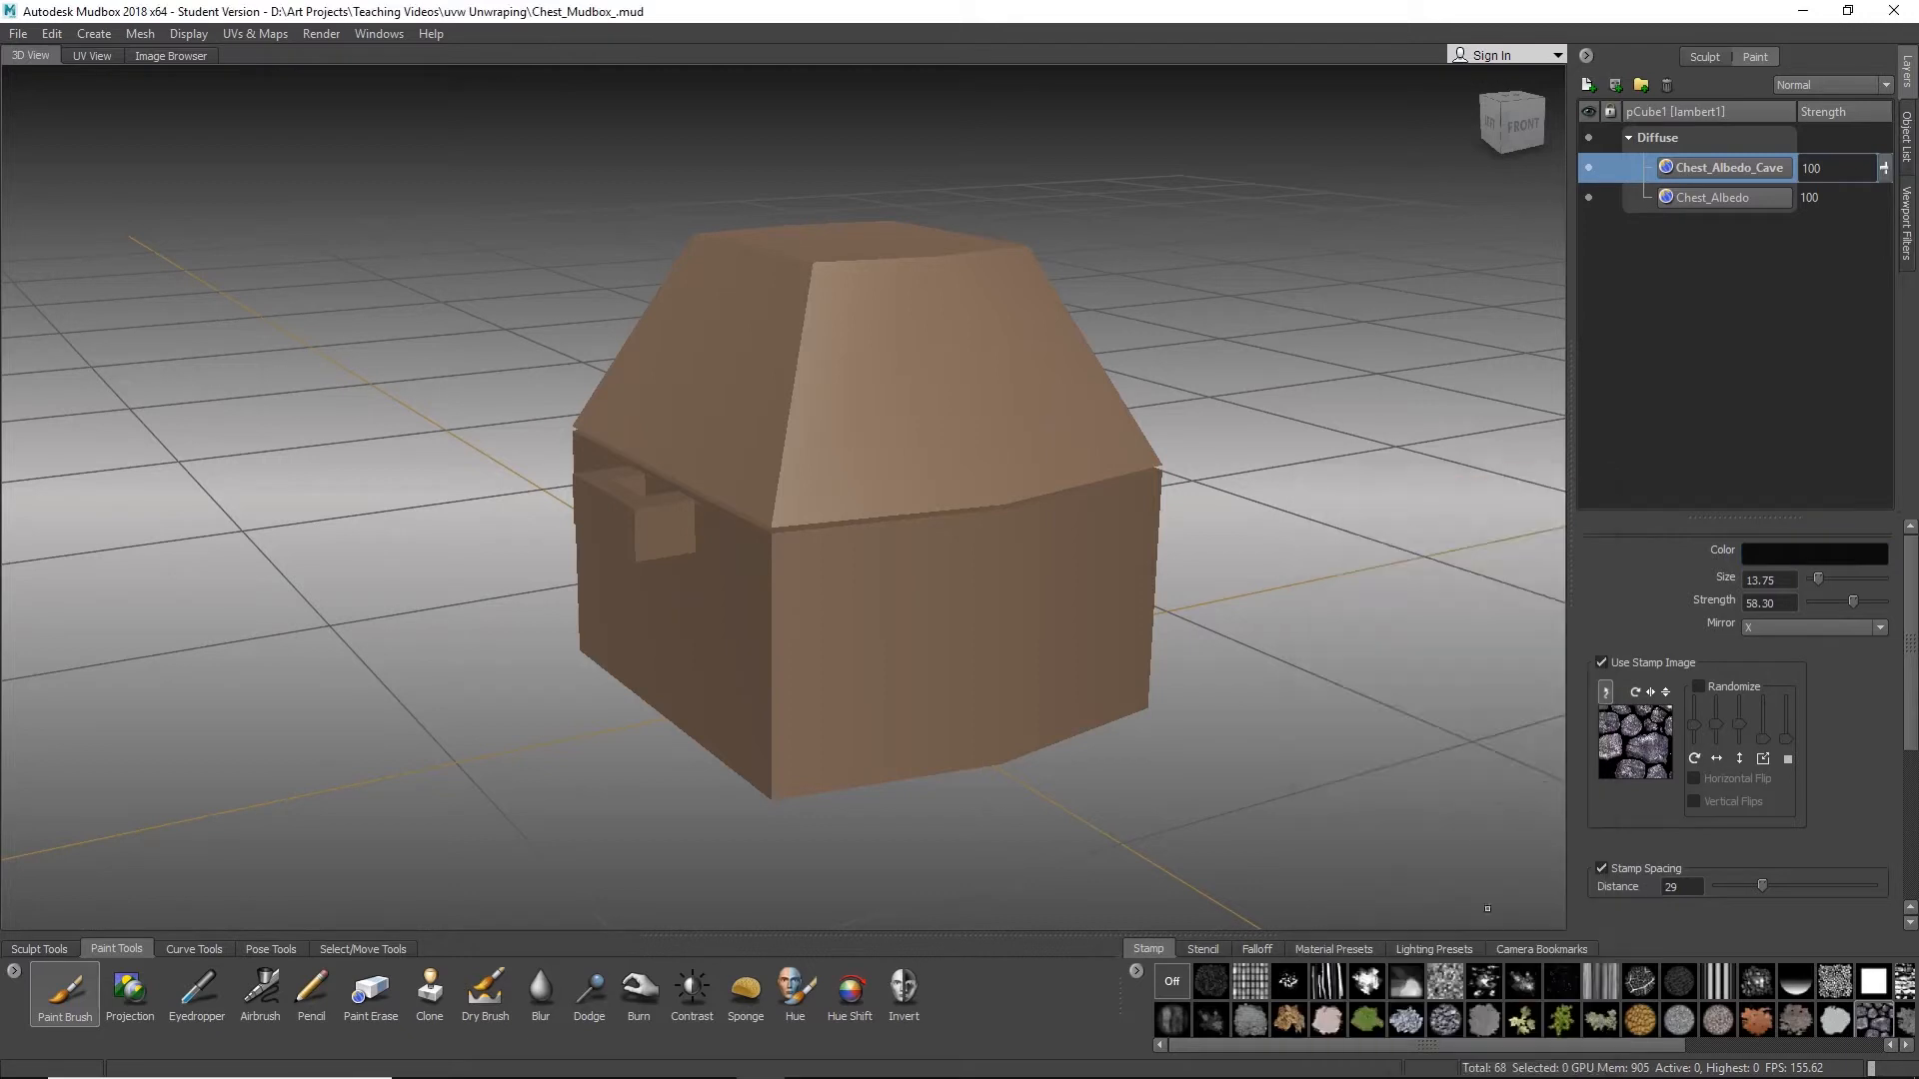
Step: Enlarge the brush to size 32.42 and undo the trial stamp strokes on the chest's base
mouse_move(868, 611)
alt+mouse_down()
mouse_move(808, 611)
mouse_move(1079, 600)
mouse_move(949, 627)
mouse_move(942, 664)
alt+mouse_up()
key(ctrl+z)
key(bracketright)
key(bracketright)
key(bracketright)
key(bracketright)
key(bracketright)
key(bracketright)
key(bracketright)
key(bracketright)
key(bracketright)
key(bracketright)
key(bracketright)
key(bracketright)
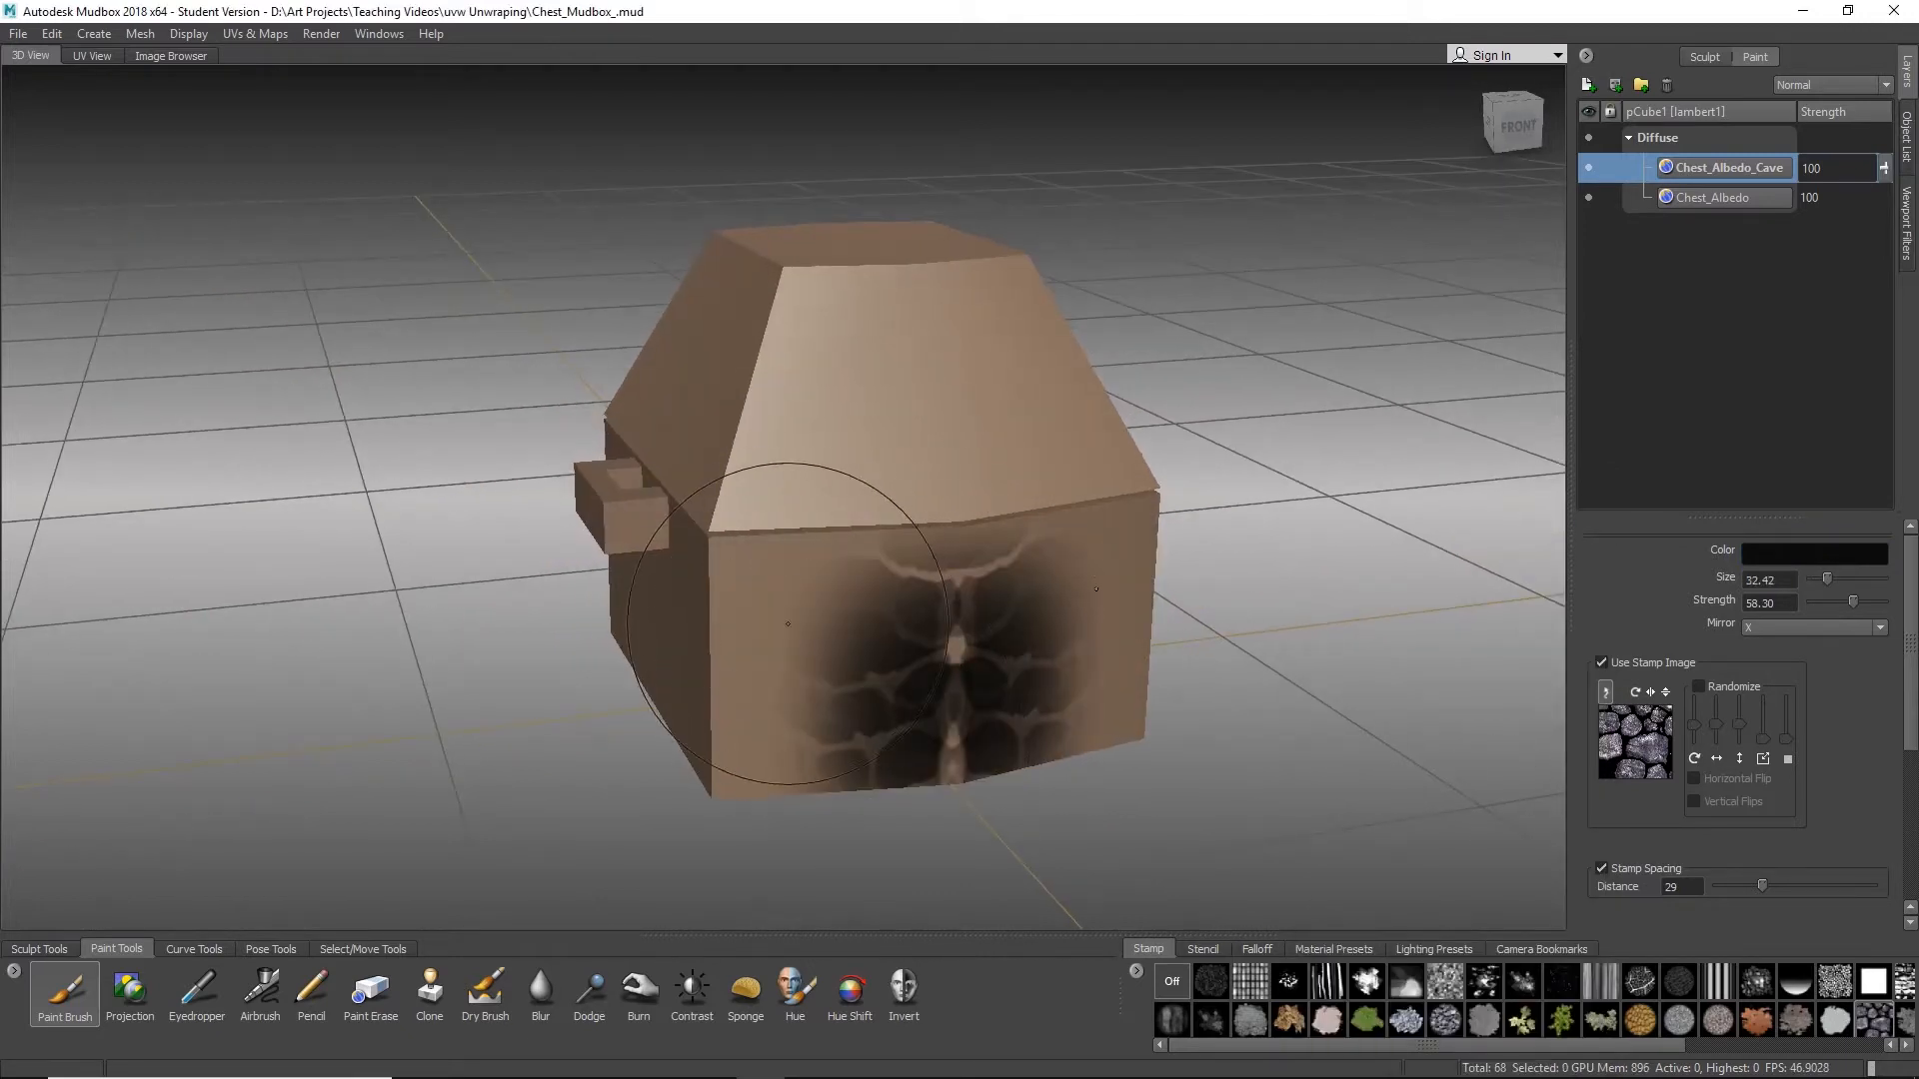
key(ctrl+z)
Step: Paint the black stone pattern over the front, handle side and back of the chest's base
drag(834, 596, 808, 721)
mouse_move(654, 655)
alt+mouse_down()
mouse_move(838, 535)
mouse_move(815, 675)
alt+mouse_up()
mouse_move(642, 612)
alt+mouse_down()
mouse_move(755, 556)
mouse_move(685, 665)
alt+mouse_up()
drag(589, 550, 570, 645)
mouse_move(490, 590)
alt+mouse_down()
mouse_move(677, 560)
mouse_move(1007, 592)
mouse_move(1180, 535)
alt+mouse_up()
mouse_move(707, 505)
mouse_down()
mouse_move(619, 580)
mouse_move(644, 689)
mouse_up()
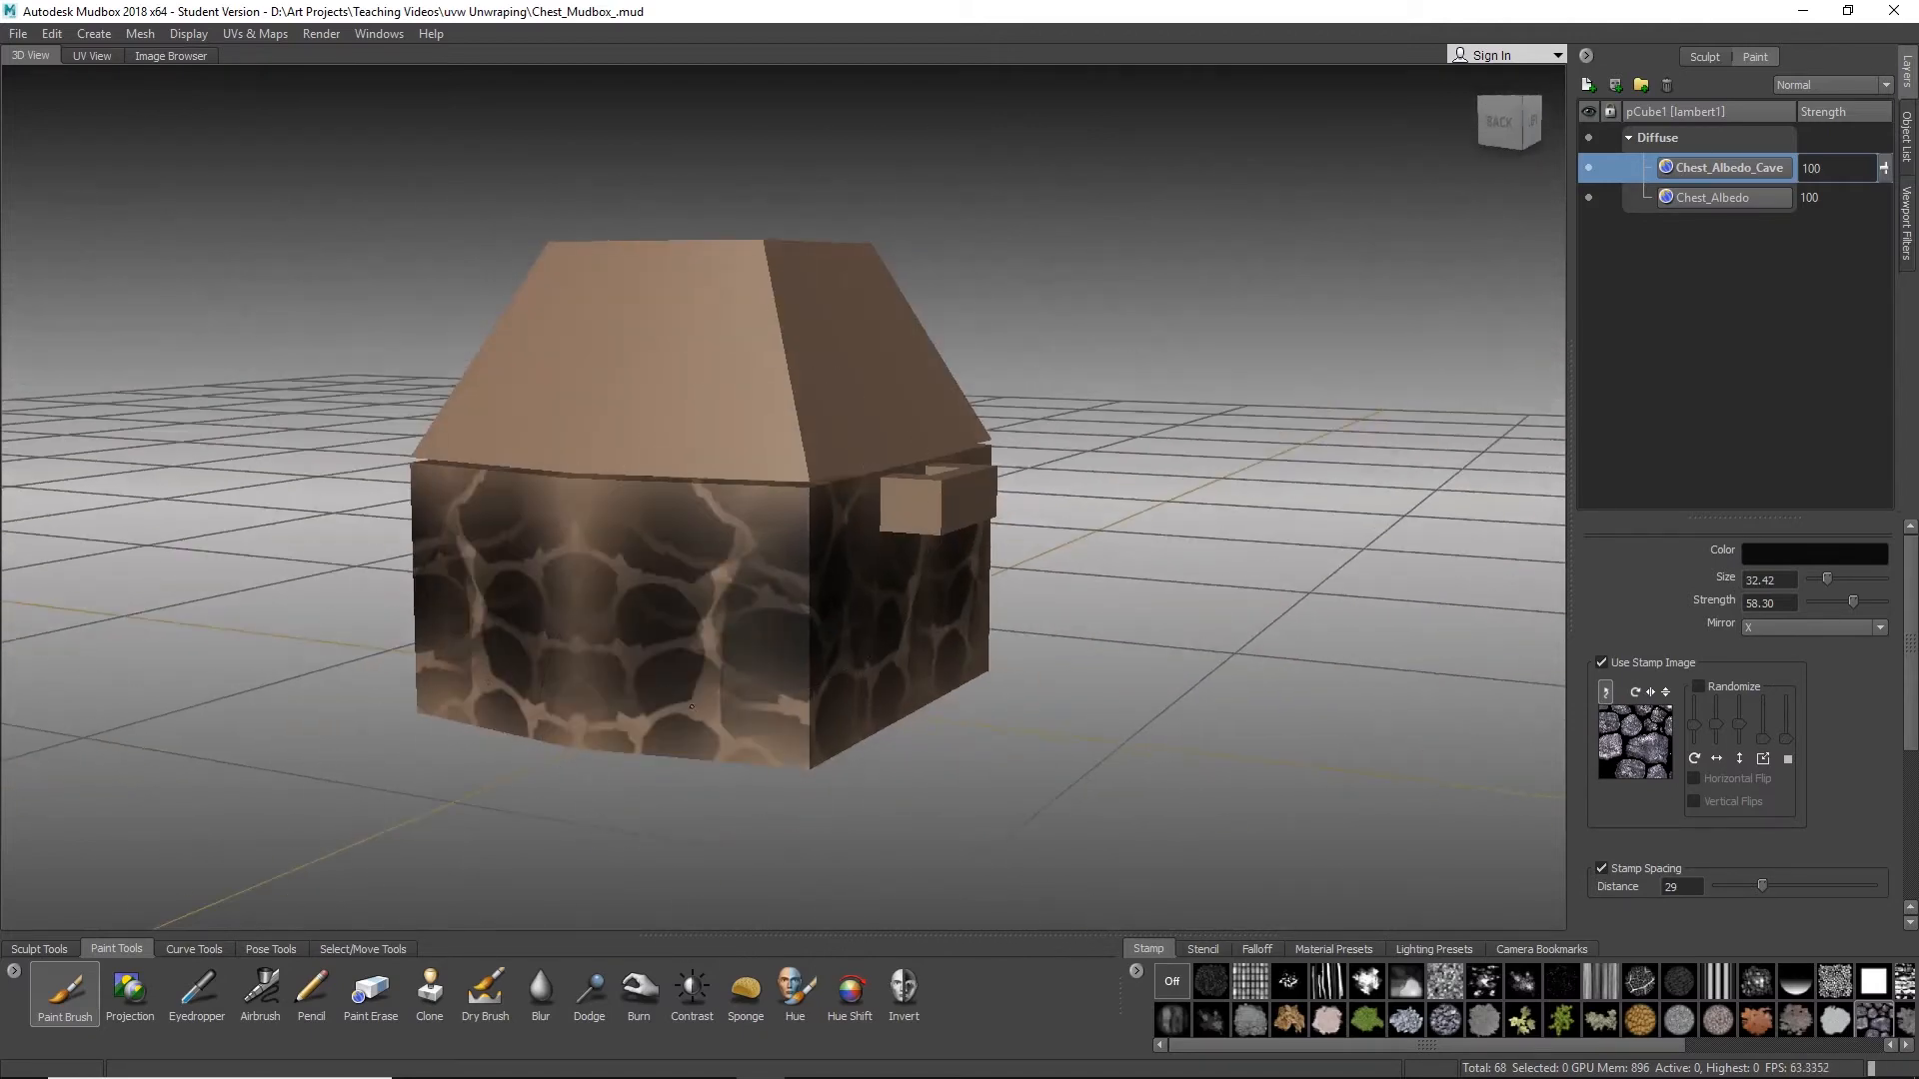
Step: Paint the black stone pattern over the sloped sides and top of the chest's lid
mouse_move(876, 540)
alt+mouse_down()
mouse_move(656, 502)
mouse_move(308, 534)
alt+mouse_up()
drag(855, 354, 821, 405)
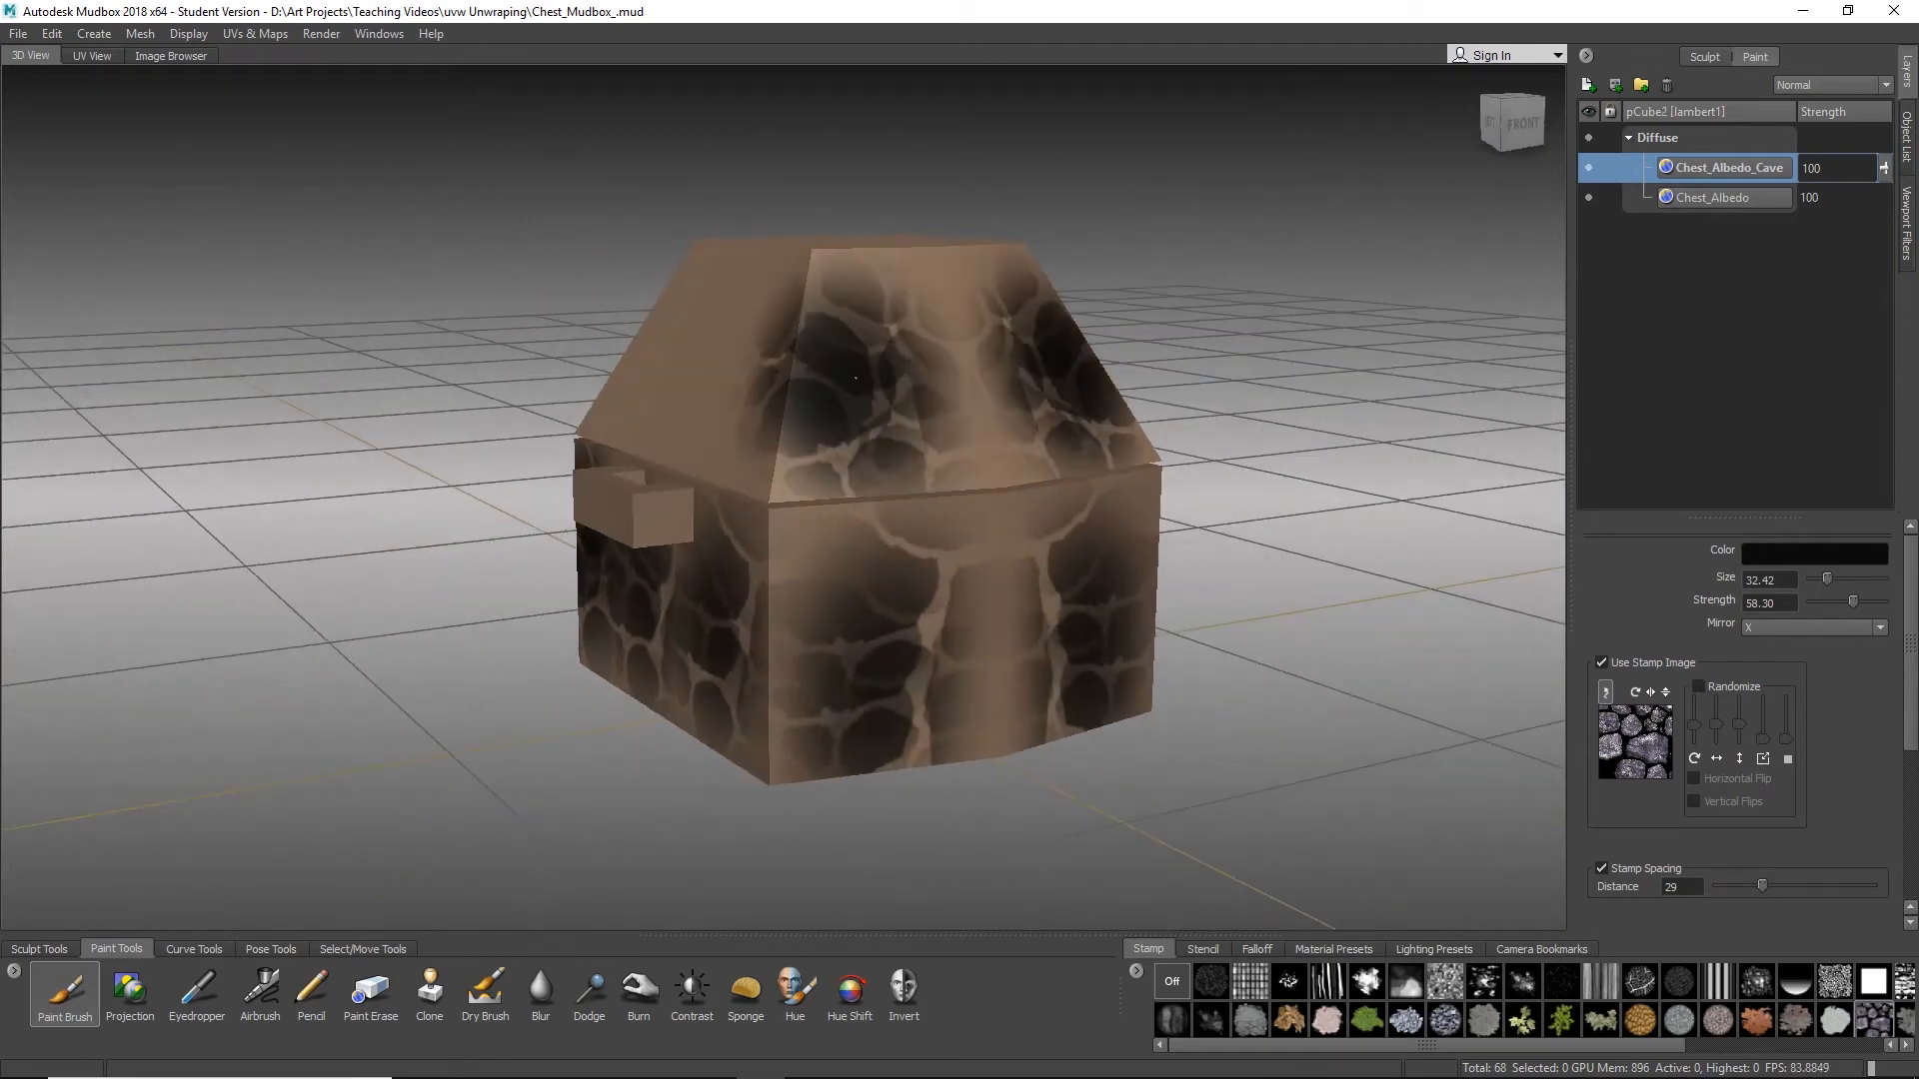
mouse_move(530, 245)
alt+mouse_down()
mouse_move(872, 366)
mouse_move(715, 411)
alt+mouse_up()
mouse_move(689, 411)
alt+mouse_down()
mouse_move(850, 374)
mouse_move(862, 345)
alt+mouse_up()
drag(740, 370, 609, 395)
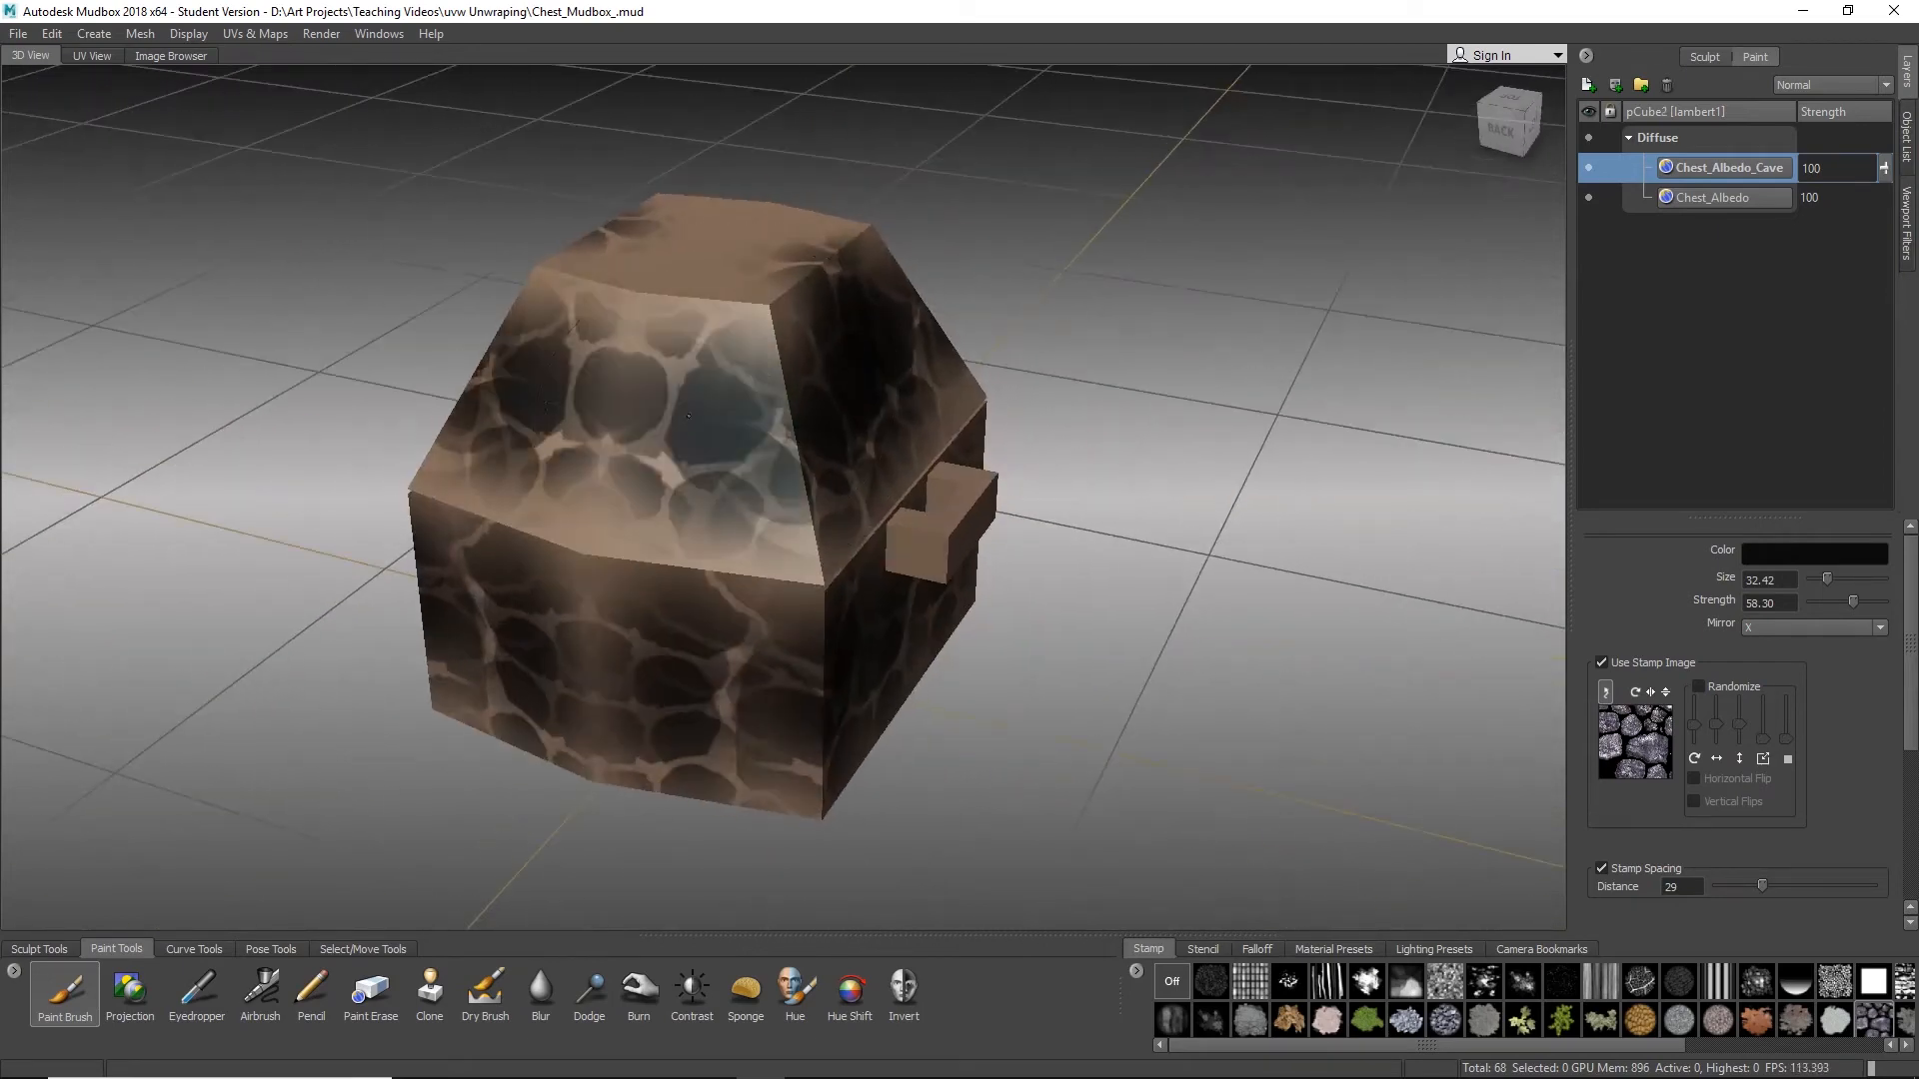
mouse_move(766, 298)
alt+mouse_down()
mouse_move(664, 354)
mouse_move(718, 370)
mouse_move(876, 290)
mouse_move(882, 319)
alt+mouse_up()
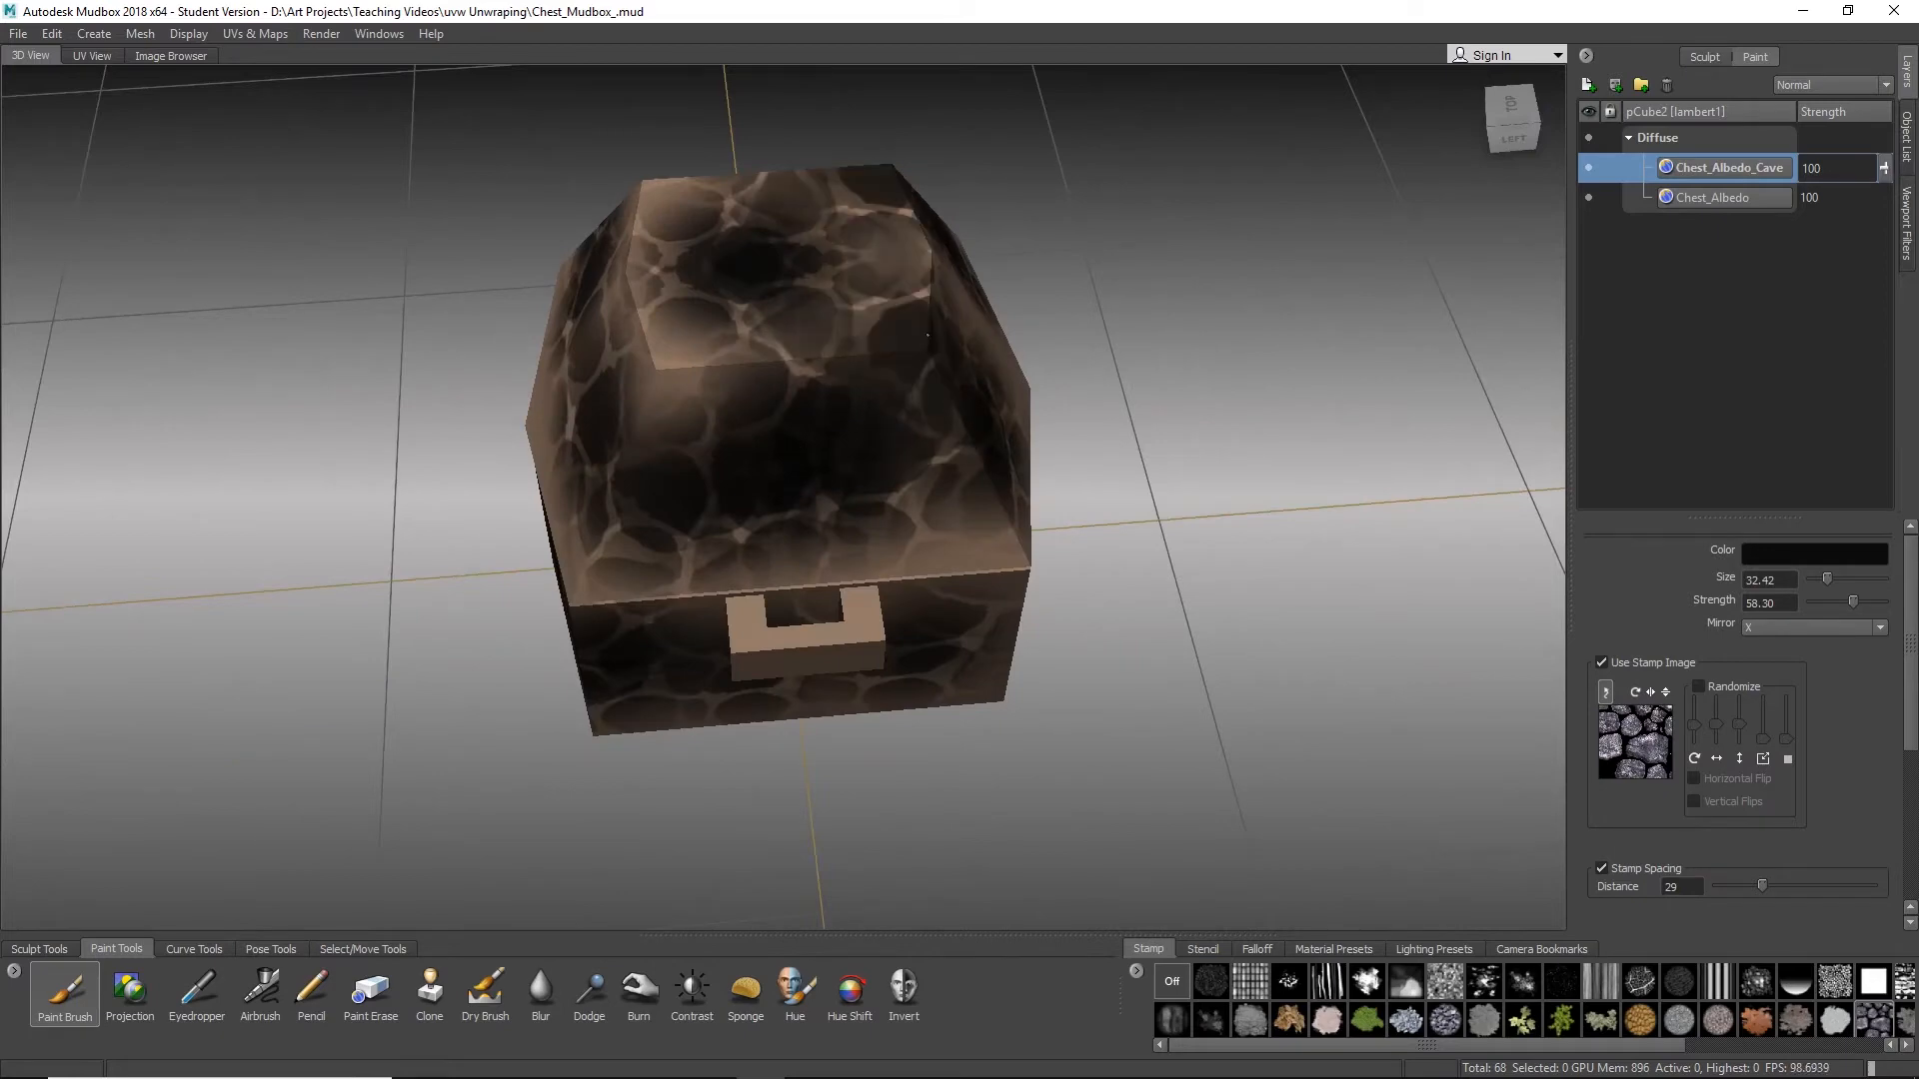
Step: Turn off the brush's stamp image and set the paint brush color to golden yellow
alt+drag(930, 471, 905, 659)
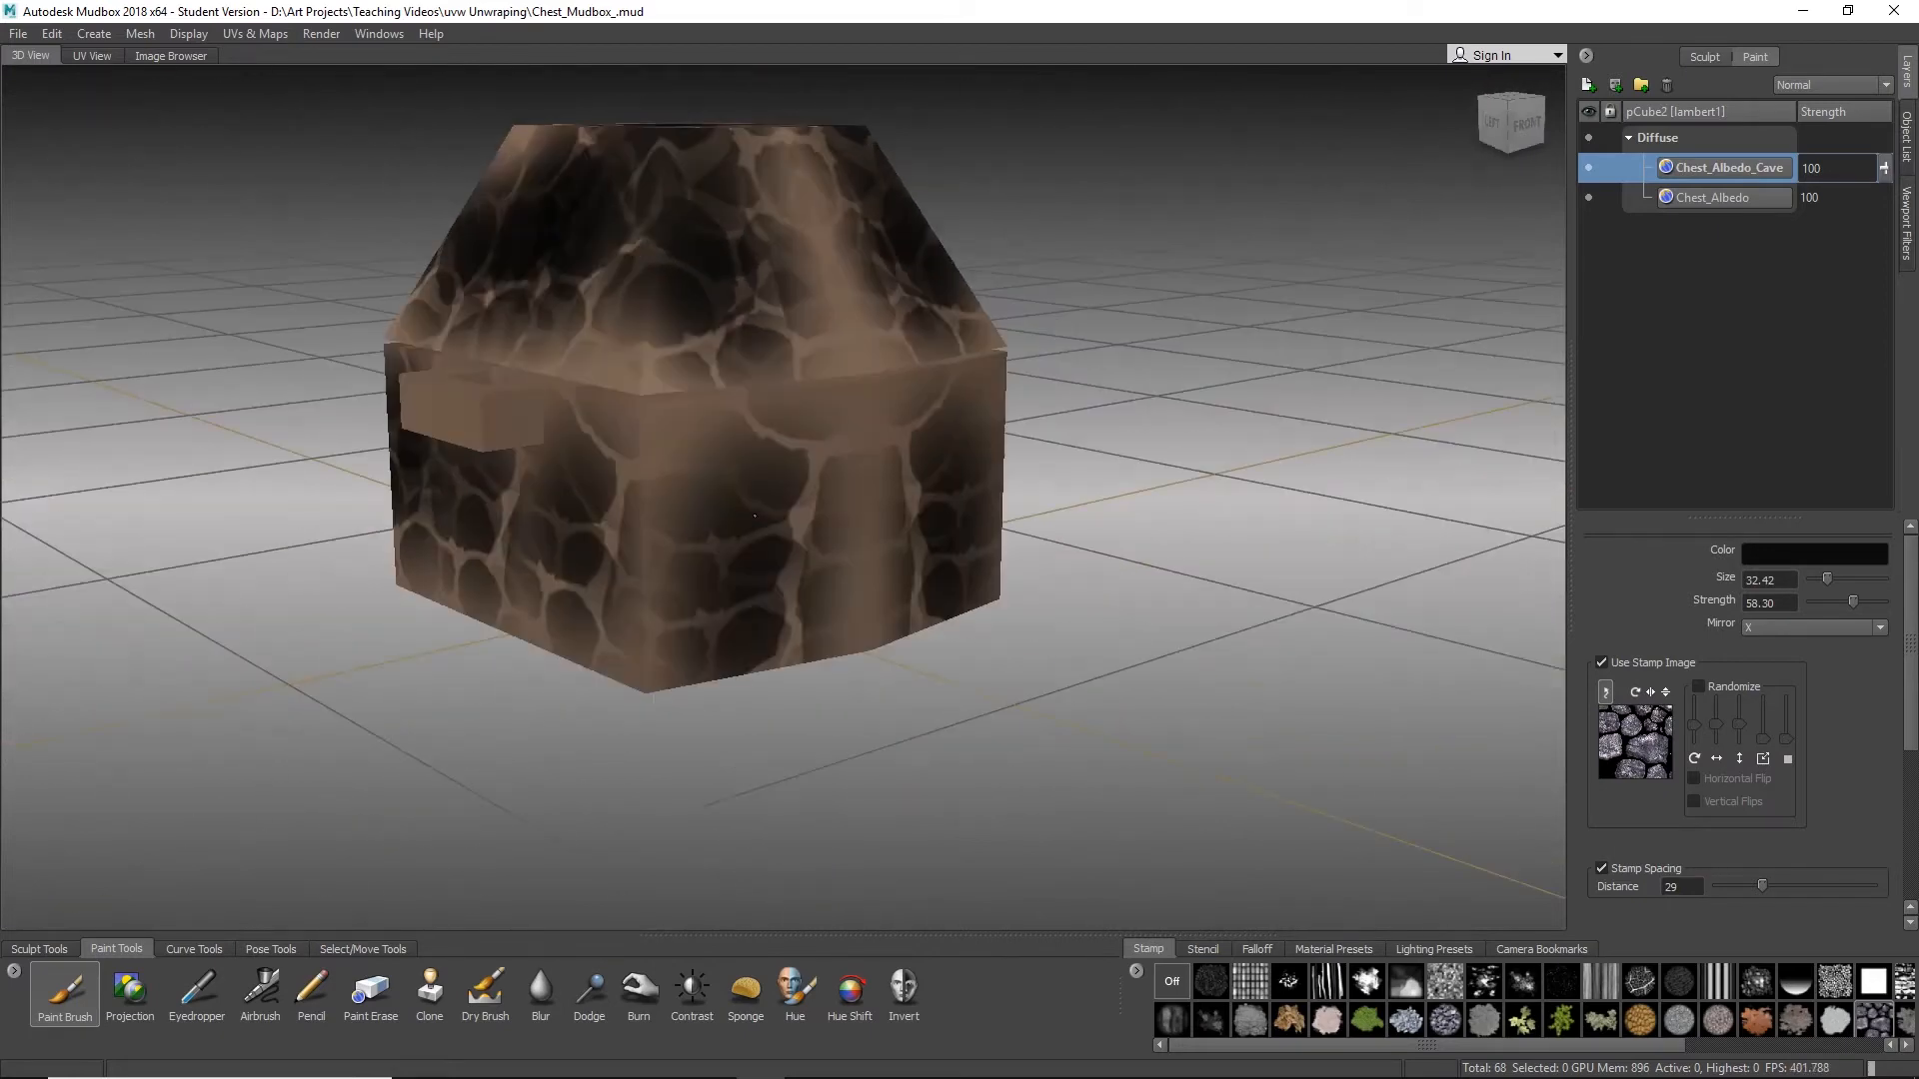
alt+middle_drag(904, 660, 1022, 712)
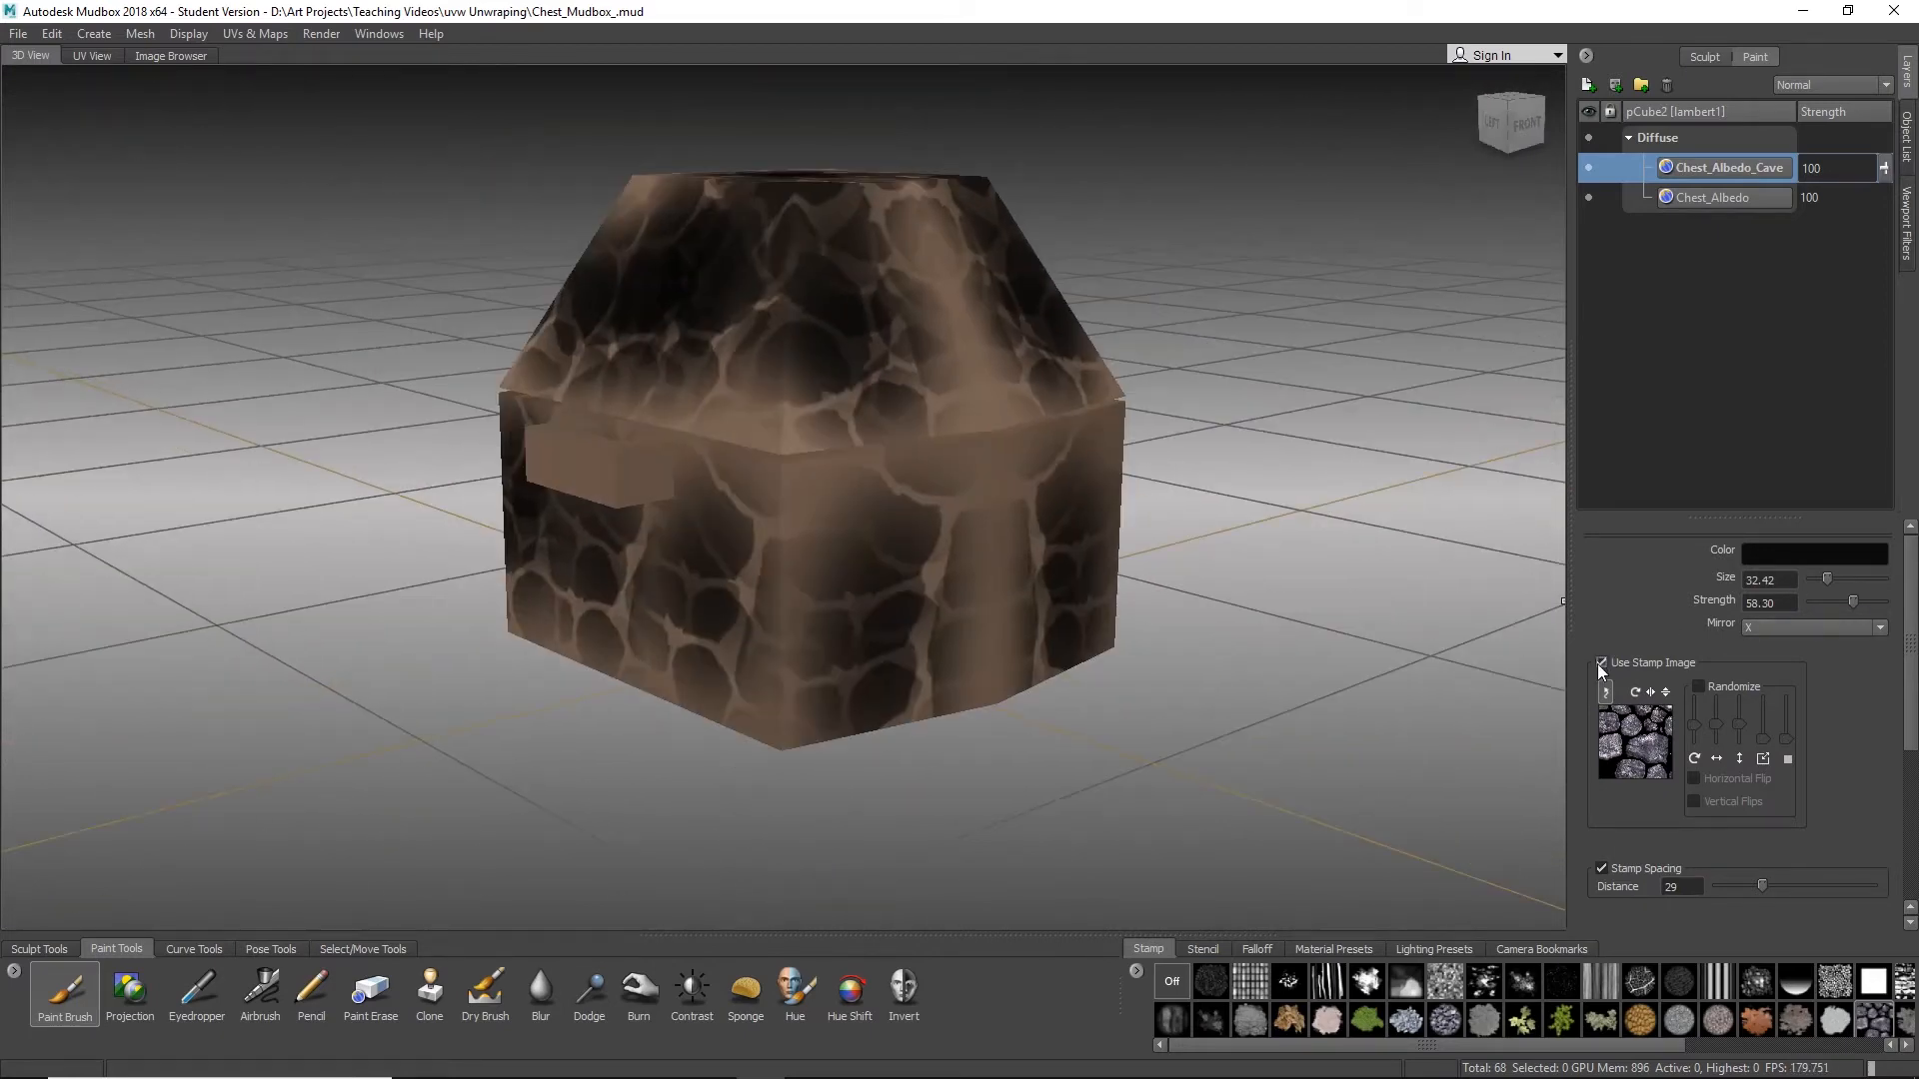
click(1602, 663)
click(1785, 554)
drag(1460, 697, 1499, 698)
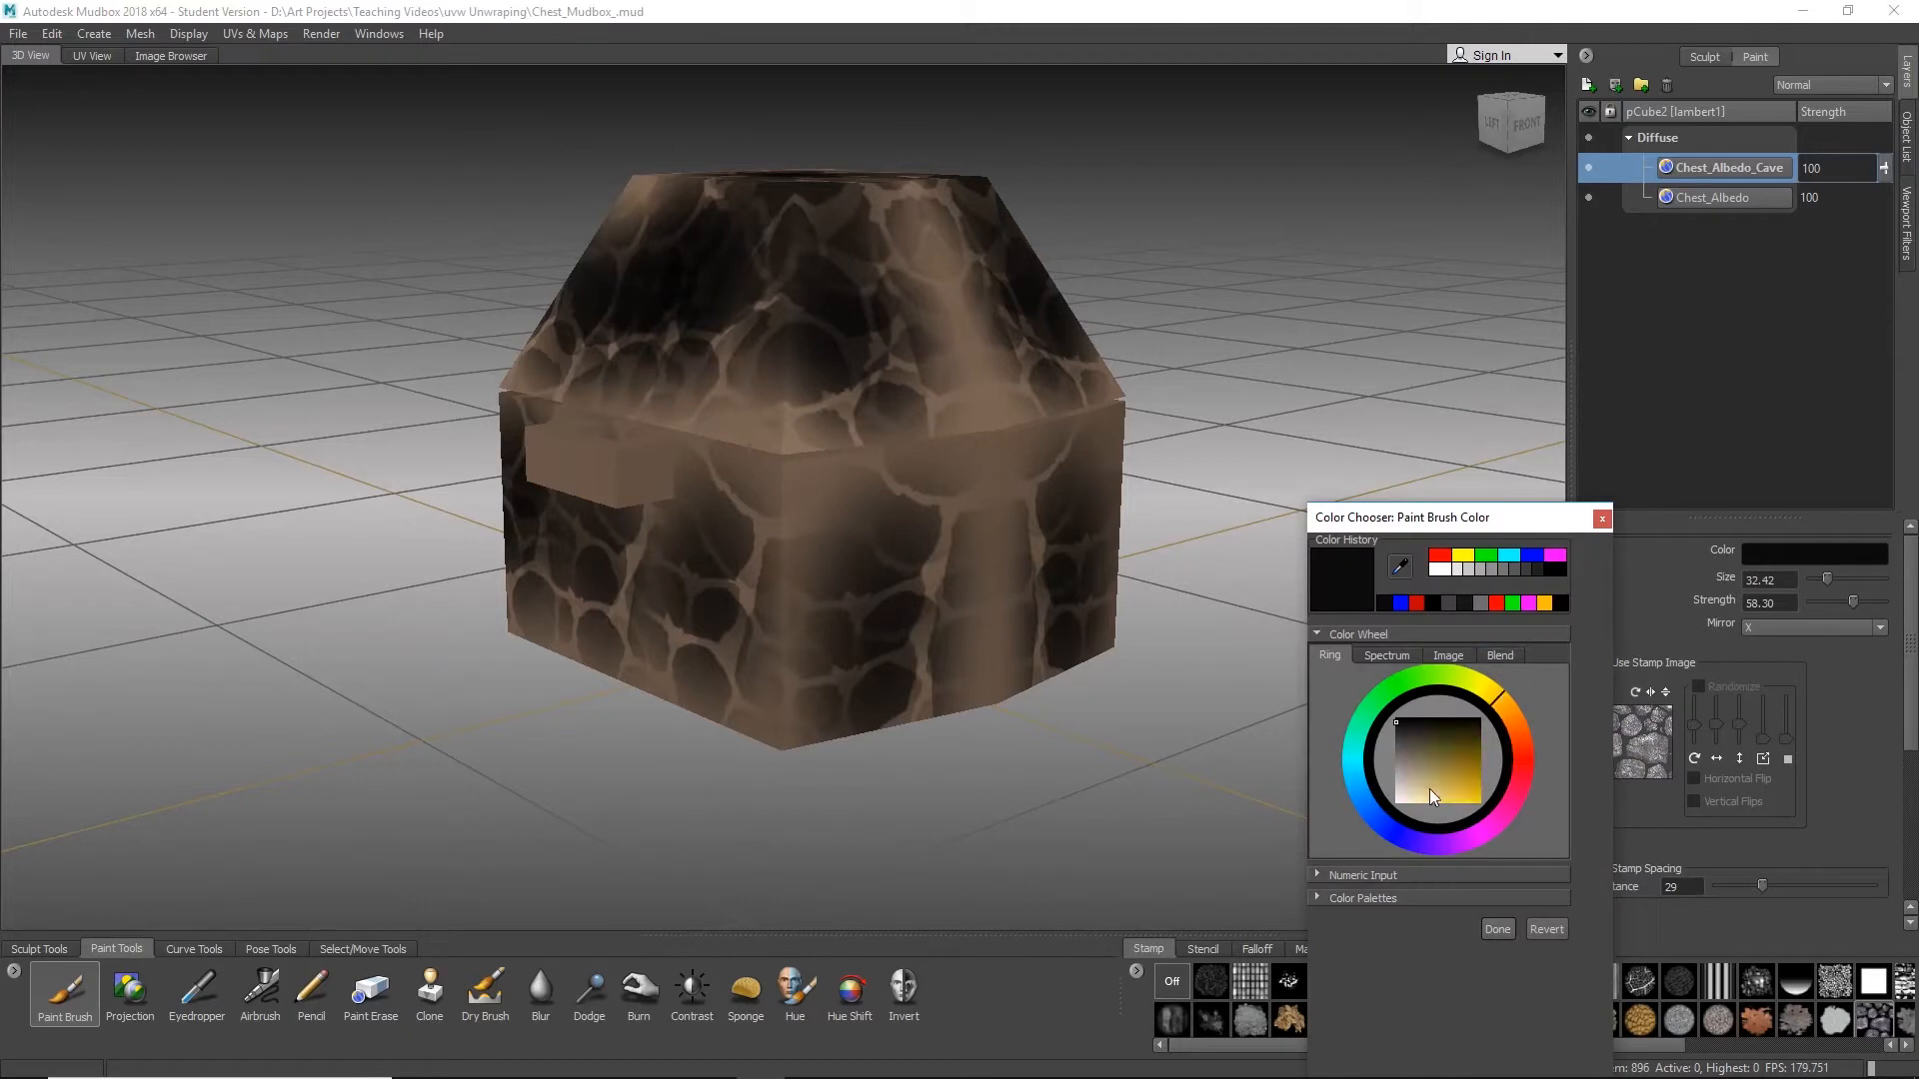
click(1429, 788)
click(1497, 929)
Step: Reduce the brush to size 7.12 and paint yellow streaks along the stone joints on the base's front
alt+drag(900, 610, 848, 598)
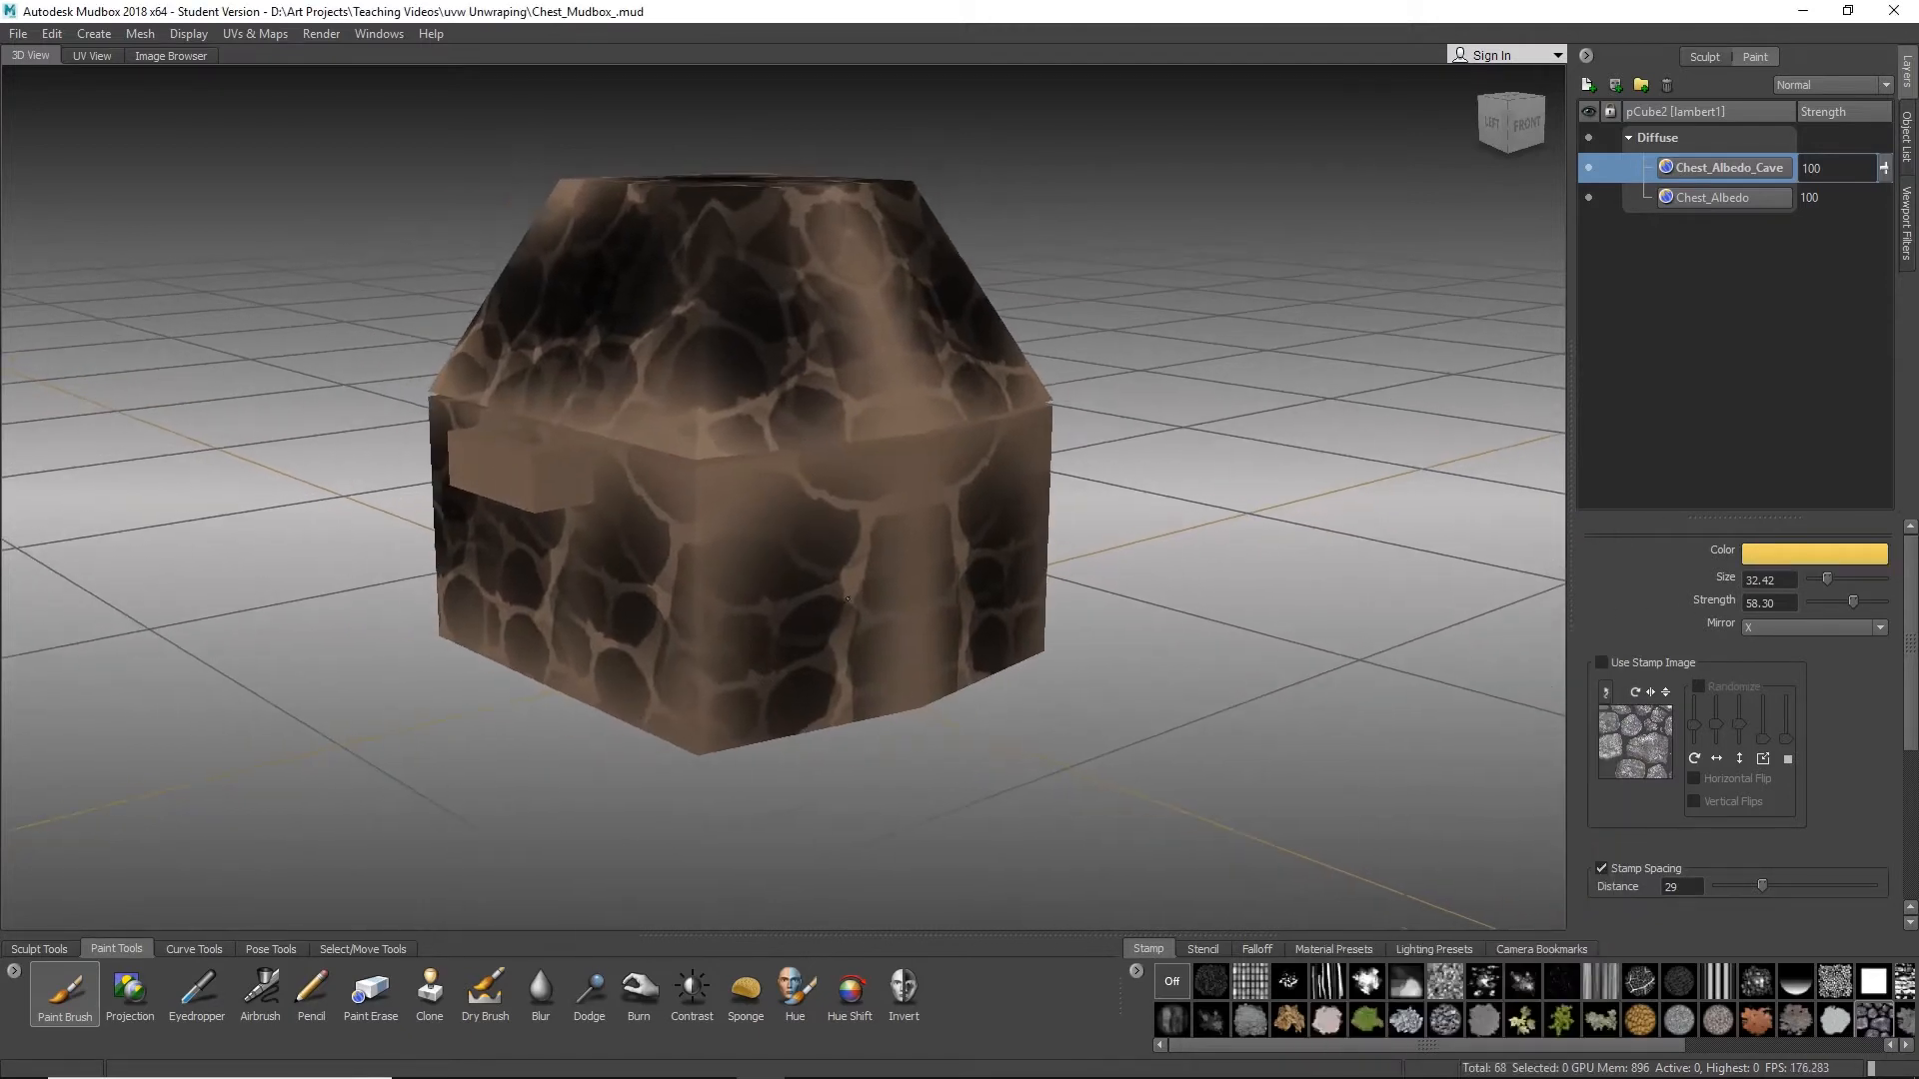
alt+middle_drag(847, 599, 850, 600)
drag(790, 547, 710, 546)
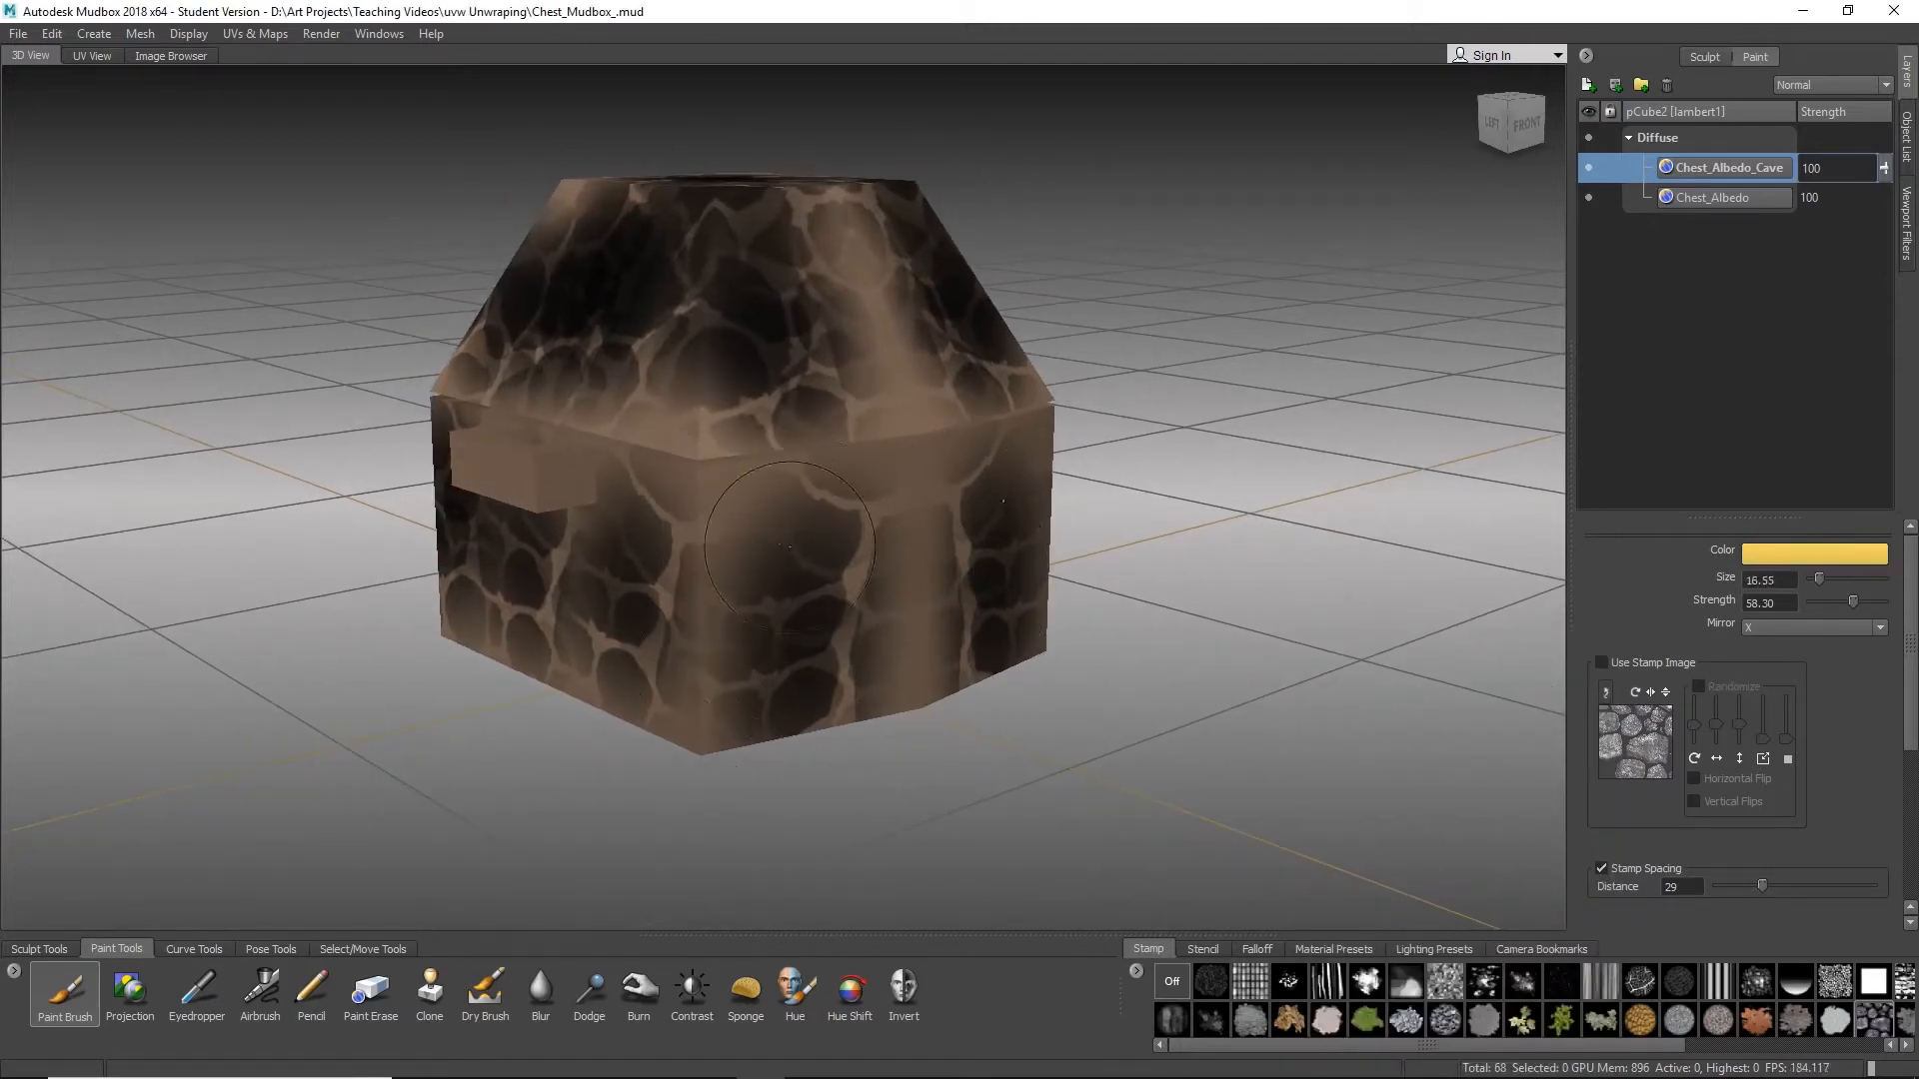
click(764, 507)
click(858, 565)
mouse_move(859, 580)
mouse_down()
mouse_move(825, 579)
mouse_move(853, 580)
mouse_up()
drag(862, 562, 848, 698)
drag(864, 515, 730, 447)
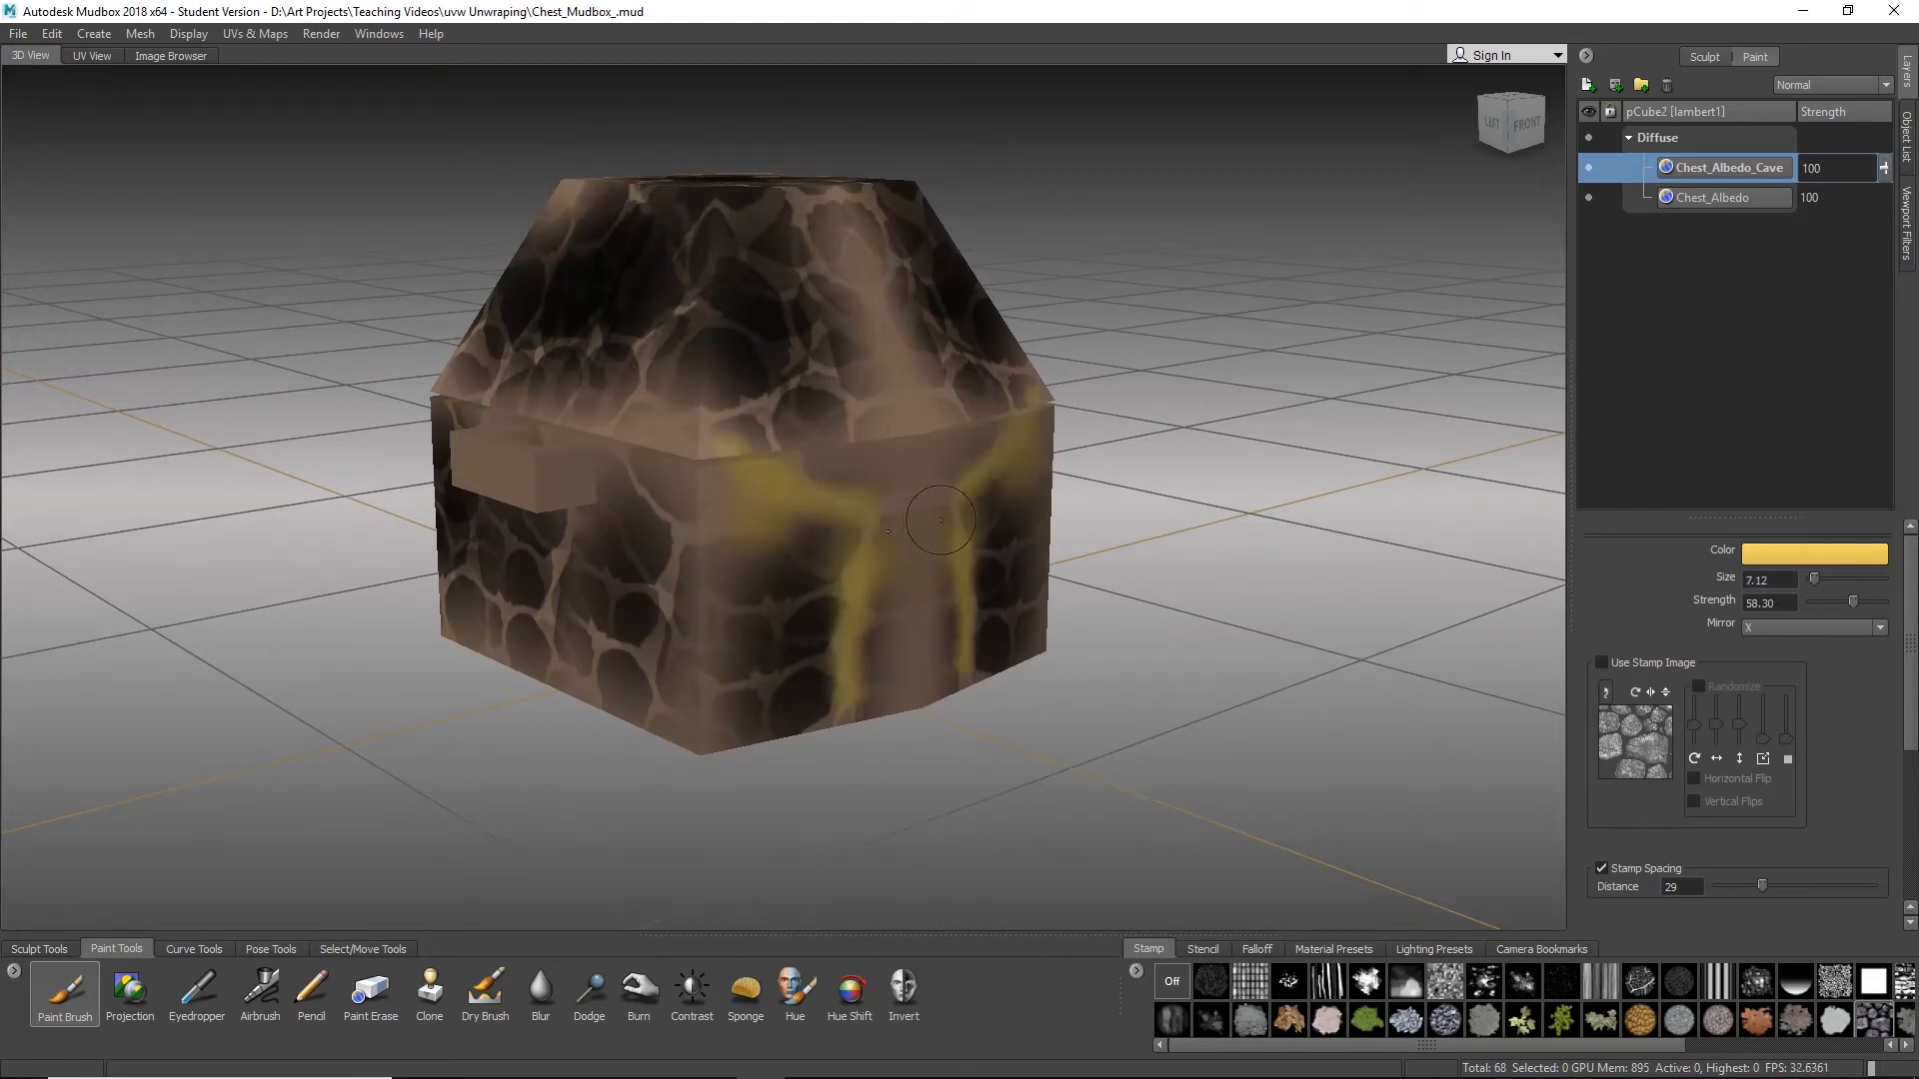
Step: Paint a yellow brick pattern onto the handle side of the chest's base using the brick stencil and turn the stencil off
click(1199, 948)
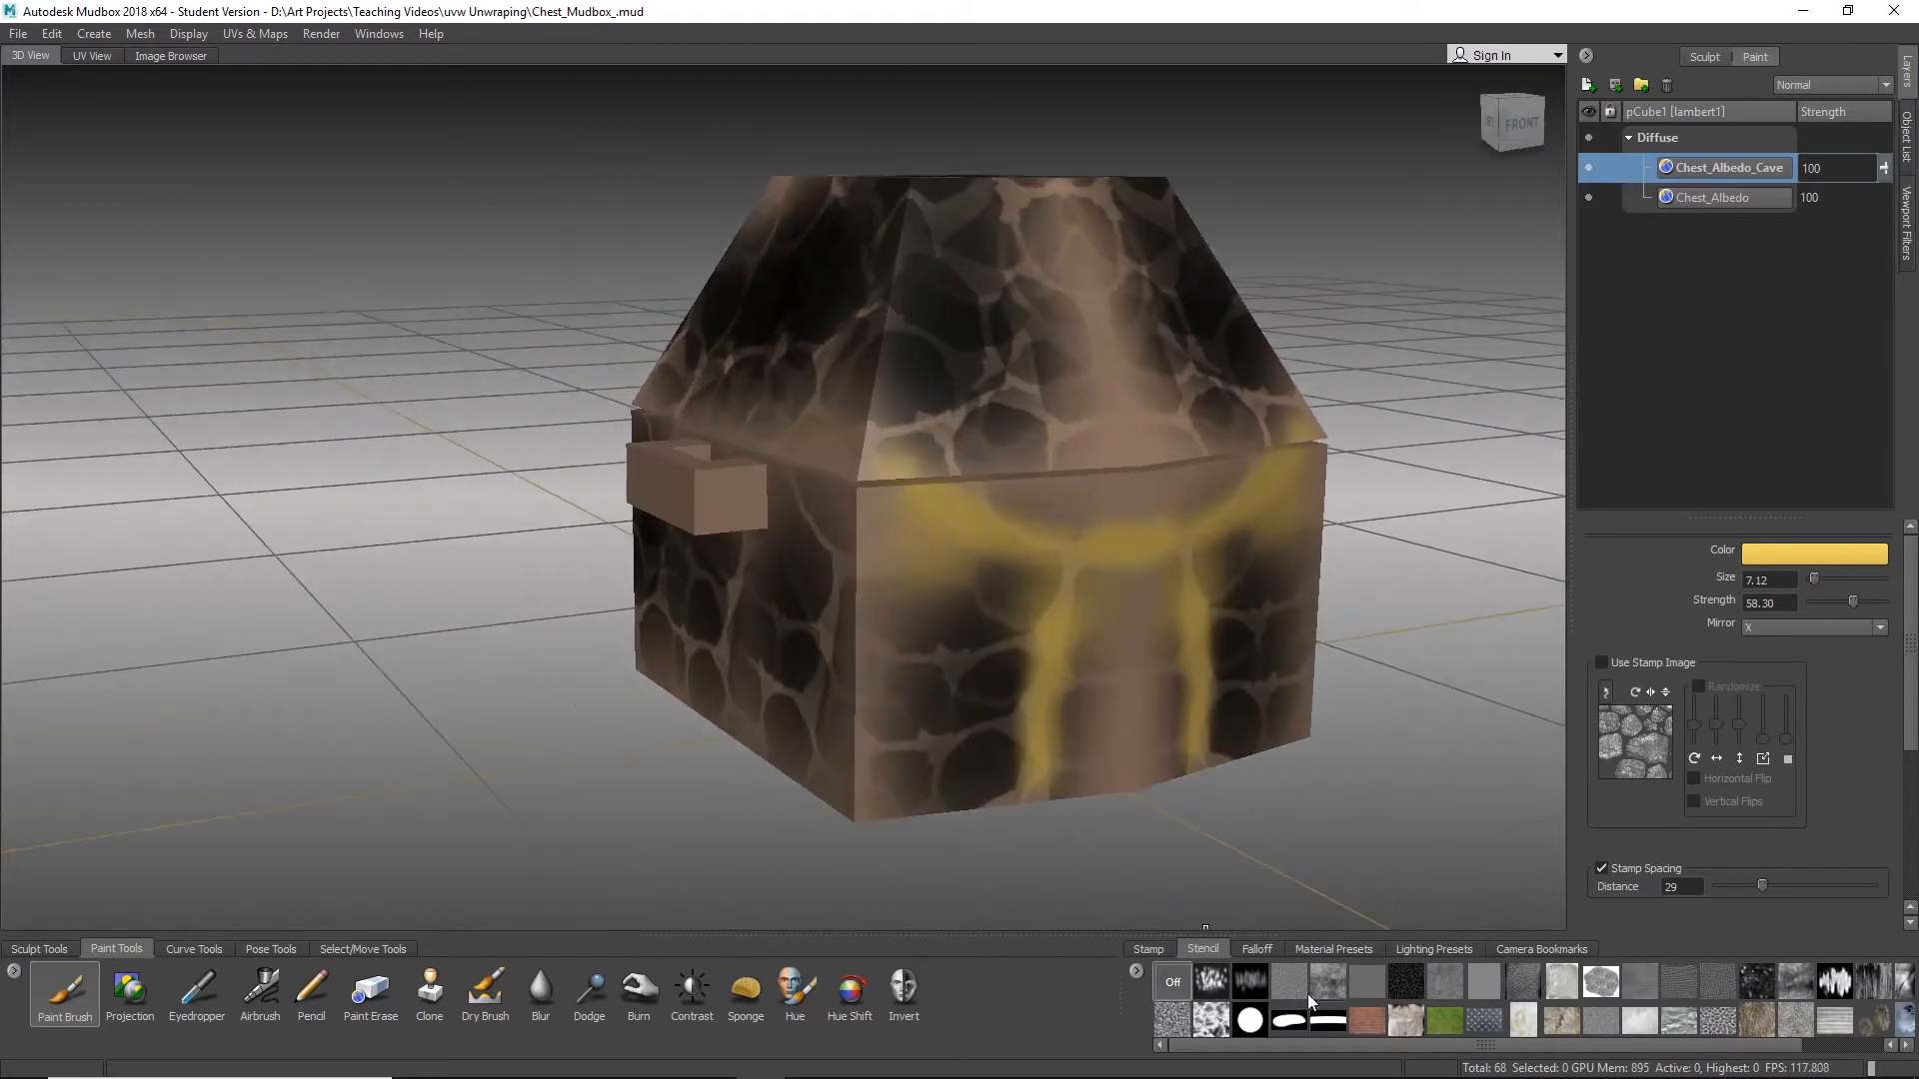
click(1367, 1020)
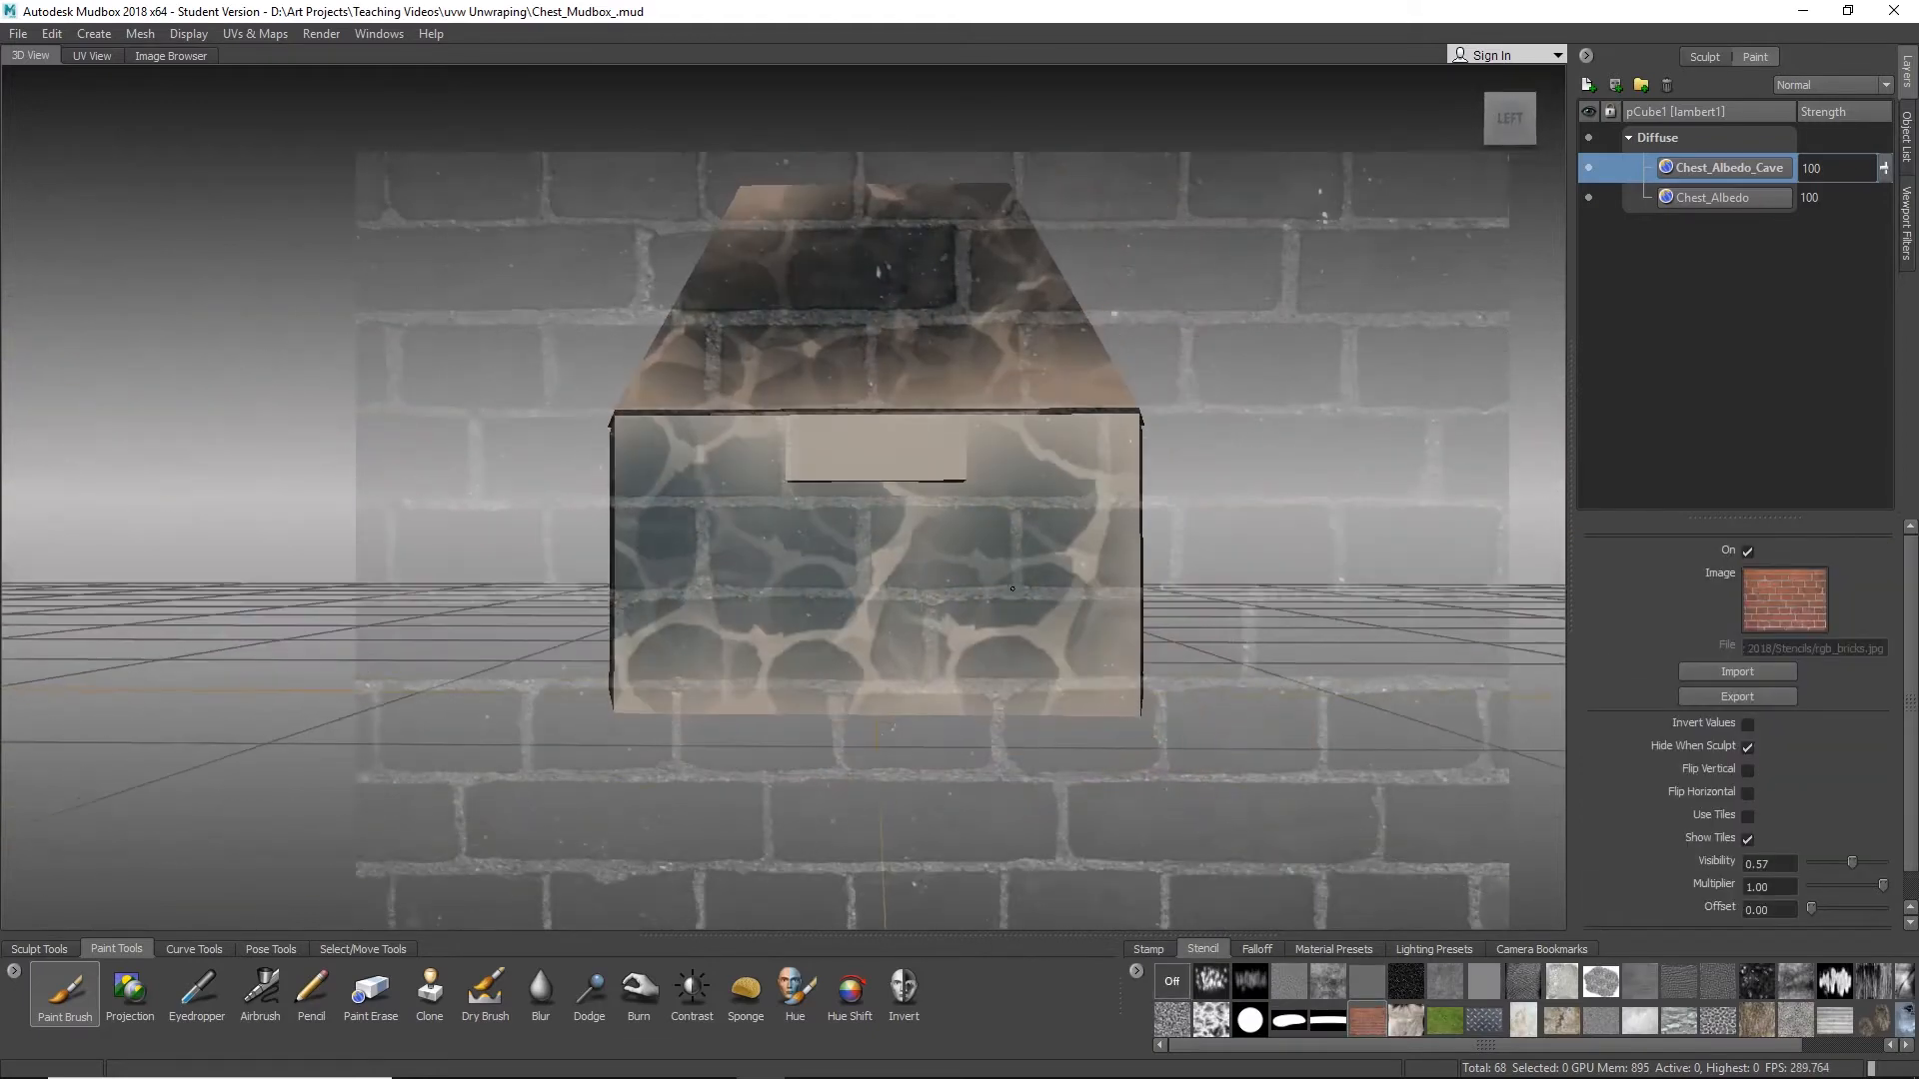
mouse_move(679, 559)
mouse_down()
mouse_move(674, 599)
mouse_move(689, 577)
mouse_move(819, 600)
mouse_move(995, 699)
mouse_move(1125, 559)
mouse_up()
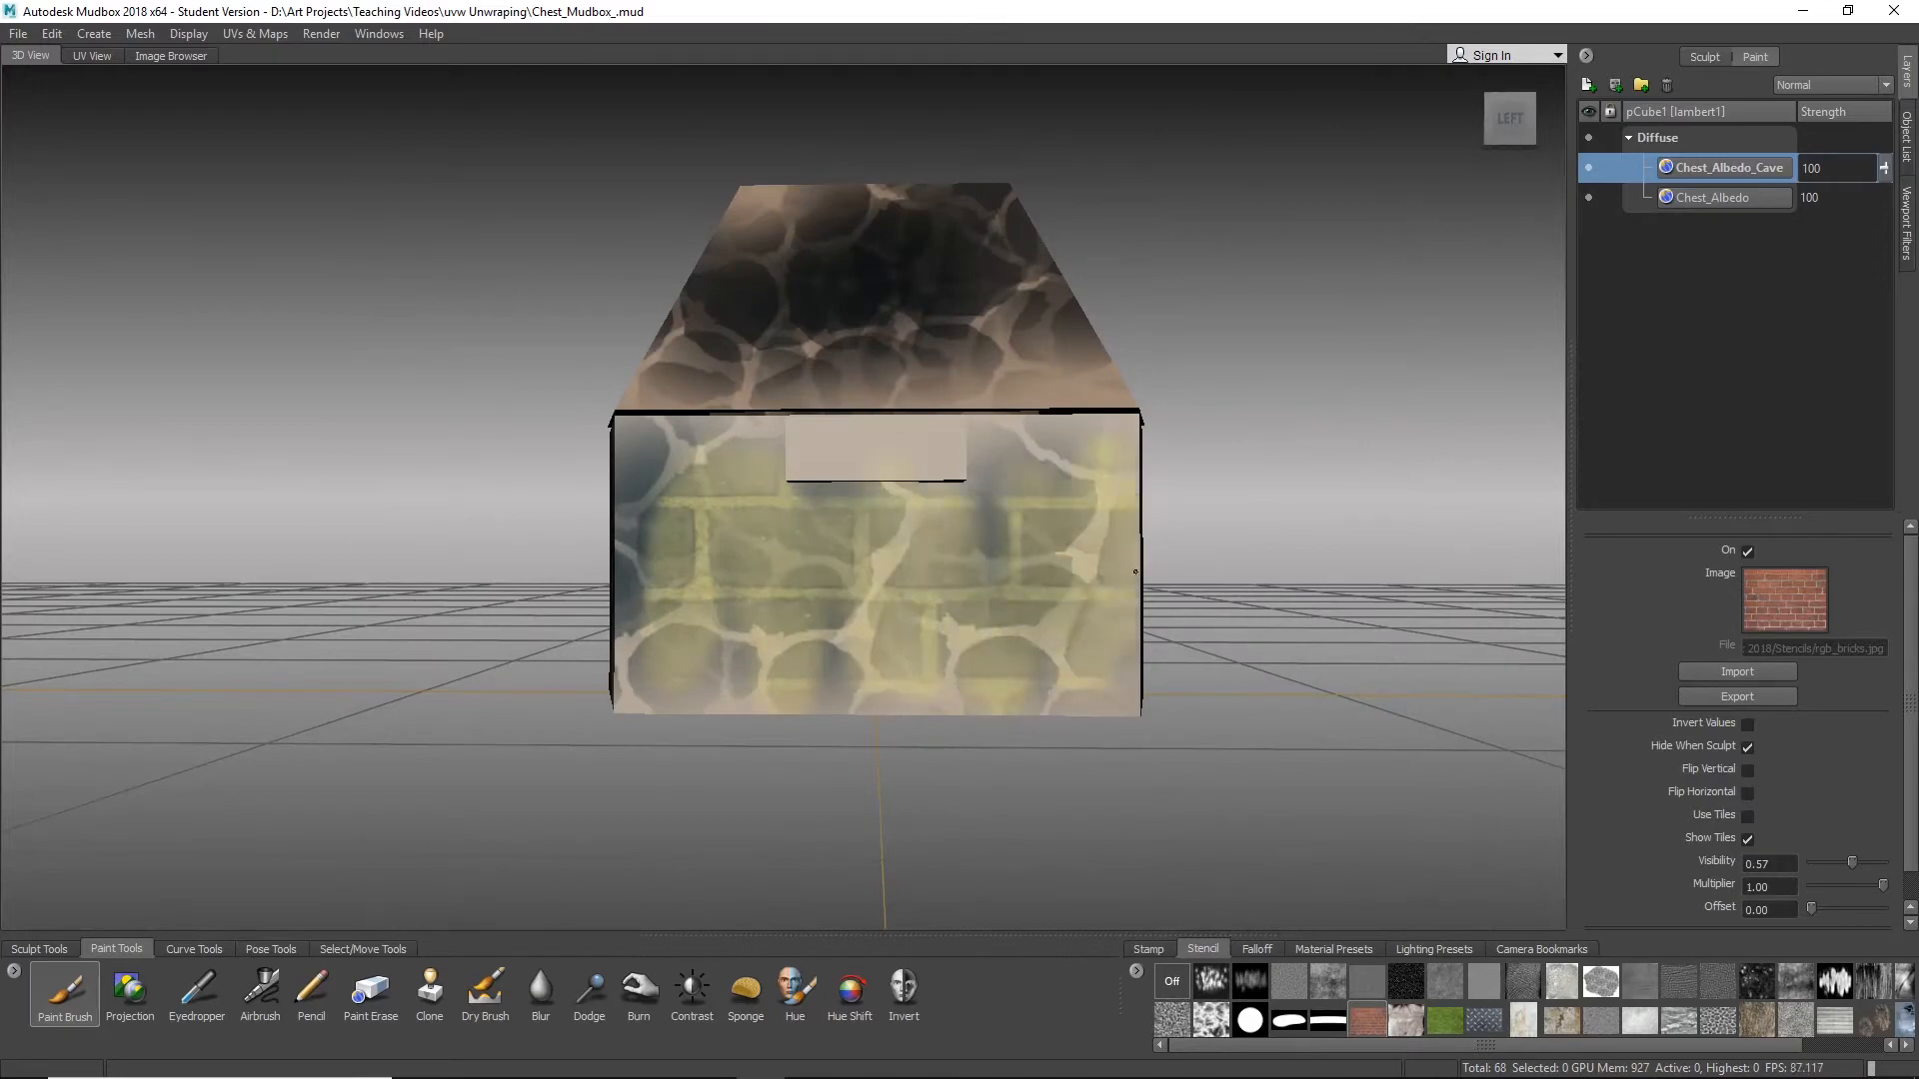
mouse_move(682, 687)
mouse_down()
mouse_move(690, 520)
mouse_move(984, 539)
mouse_move(1109, 650)
mouse_move(887, 663)
mouse_move(730, 455)
mouse_move(1010, 550)
mouse_move(900, 699)
mouse_up()
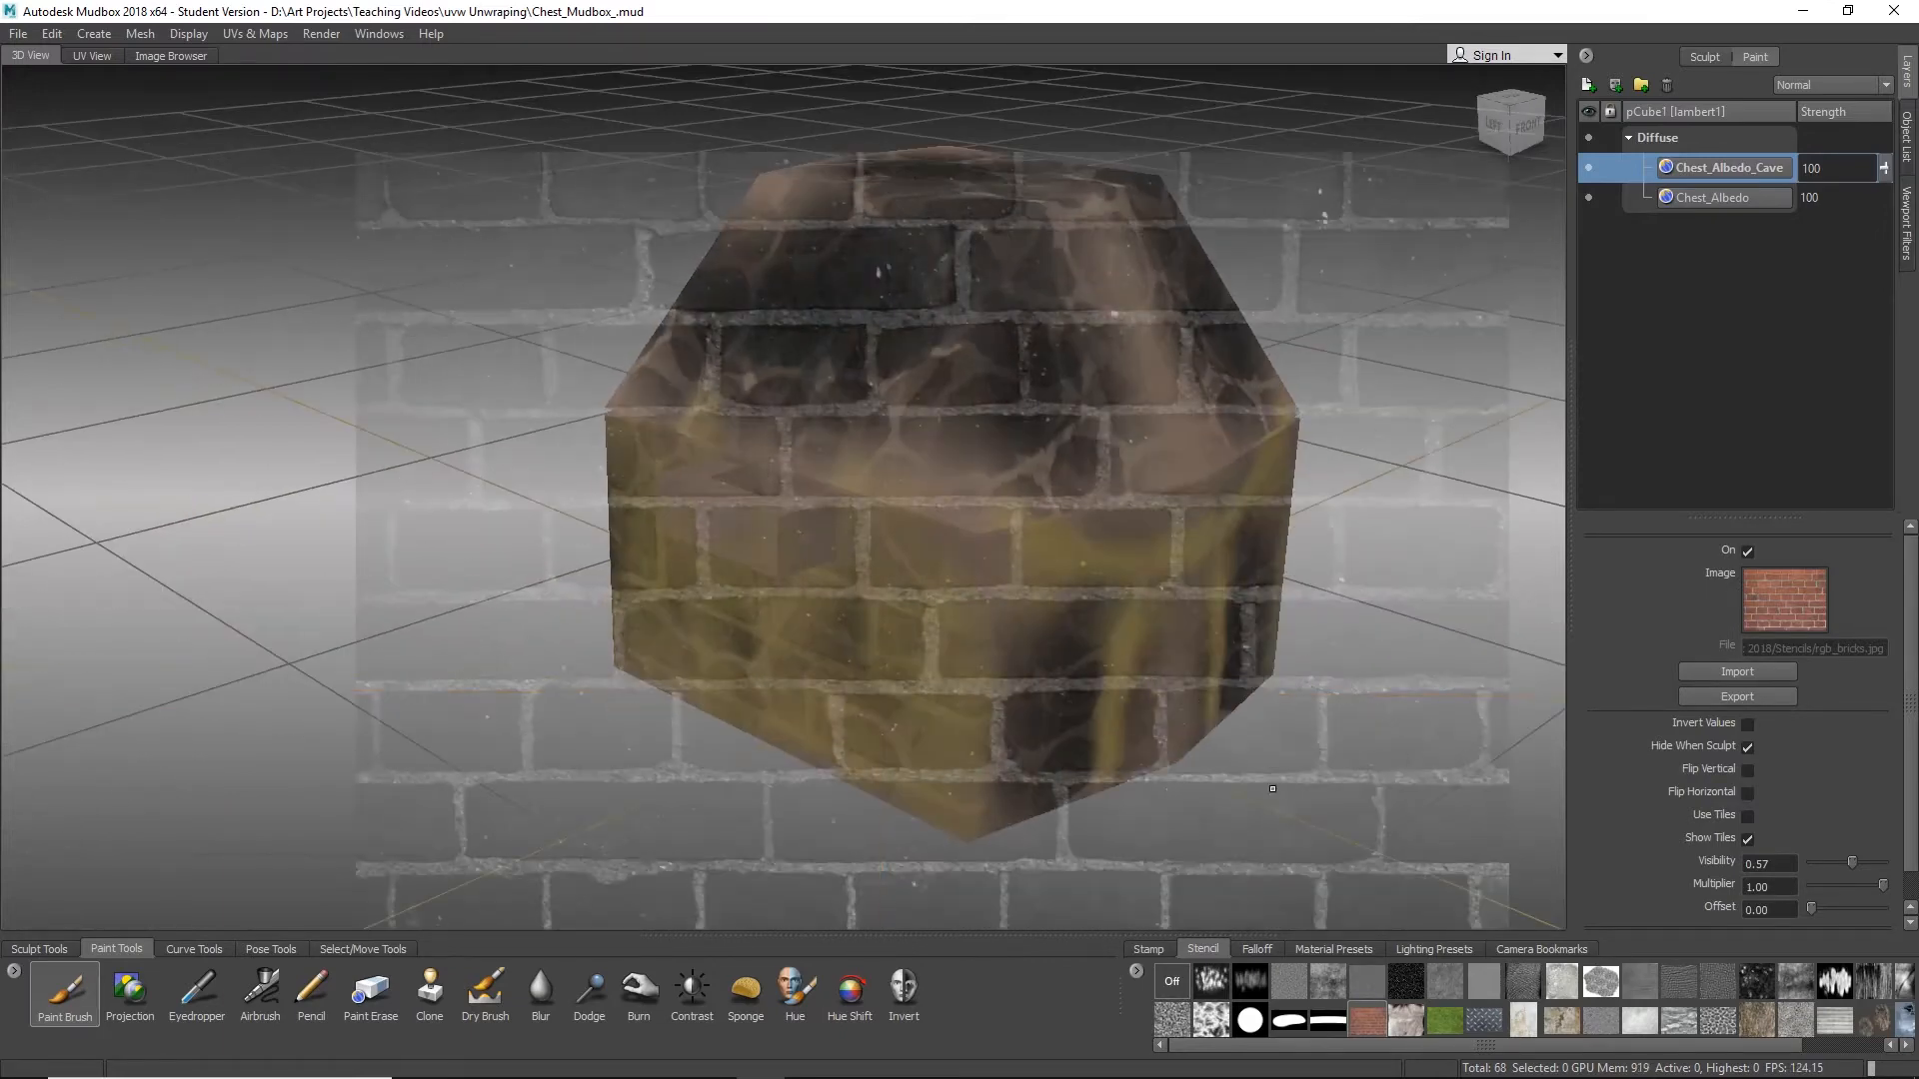
click(1171, 988)
click(1150, 949)
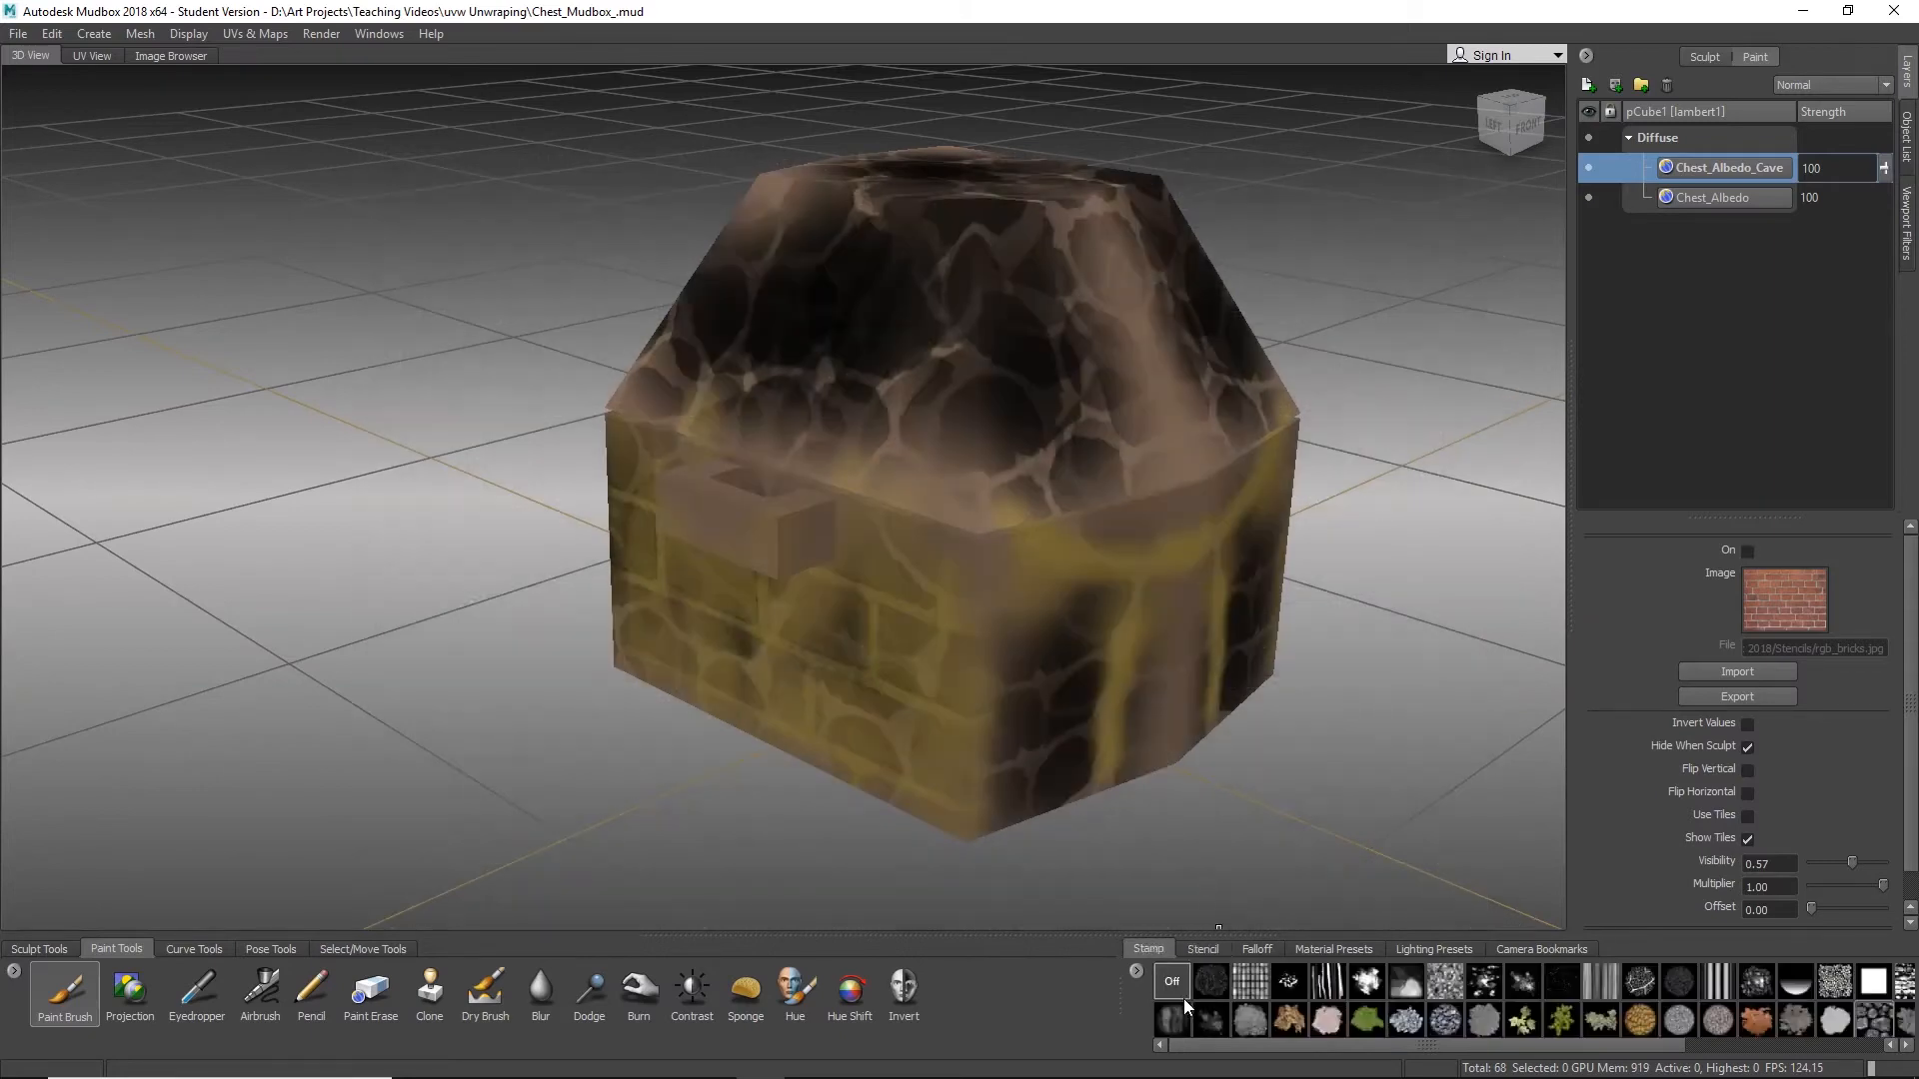
Step: Compare the chest without and with the Chest_Albedo_Cave layer by hiding it and showing it again
scroll(1179, 640, down, 3)
scroll(1180, 639, up, 3)
alt+drag(1179, 640, 1115, 605)
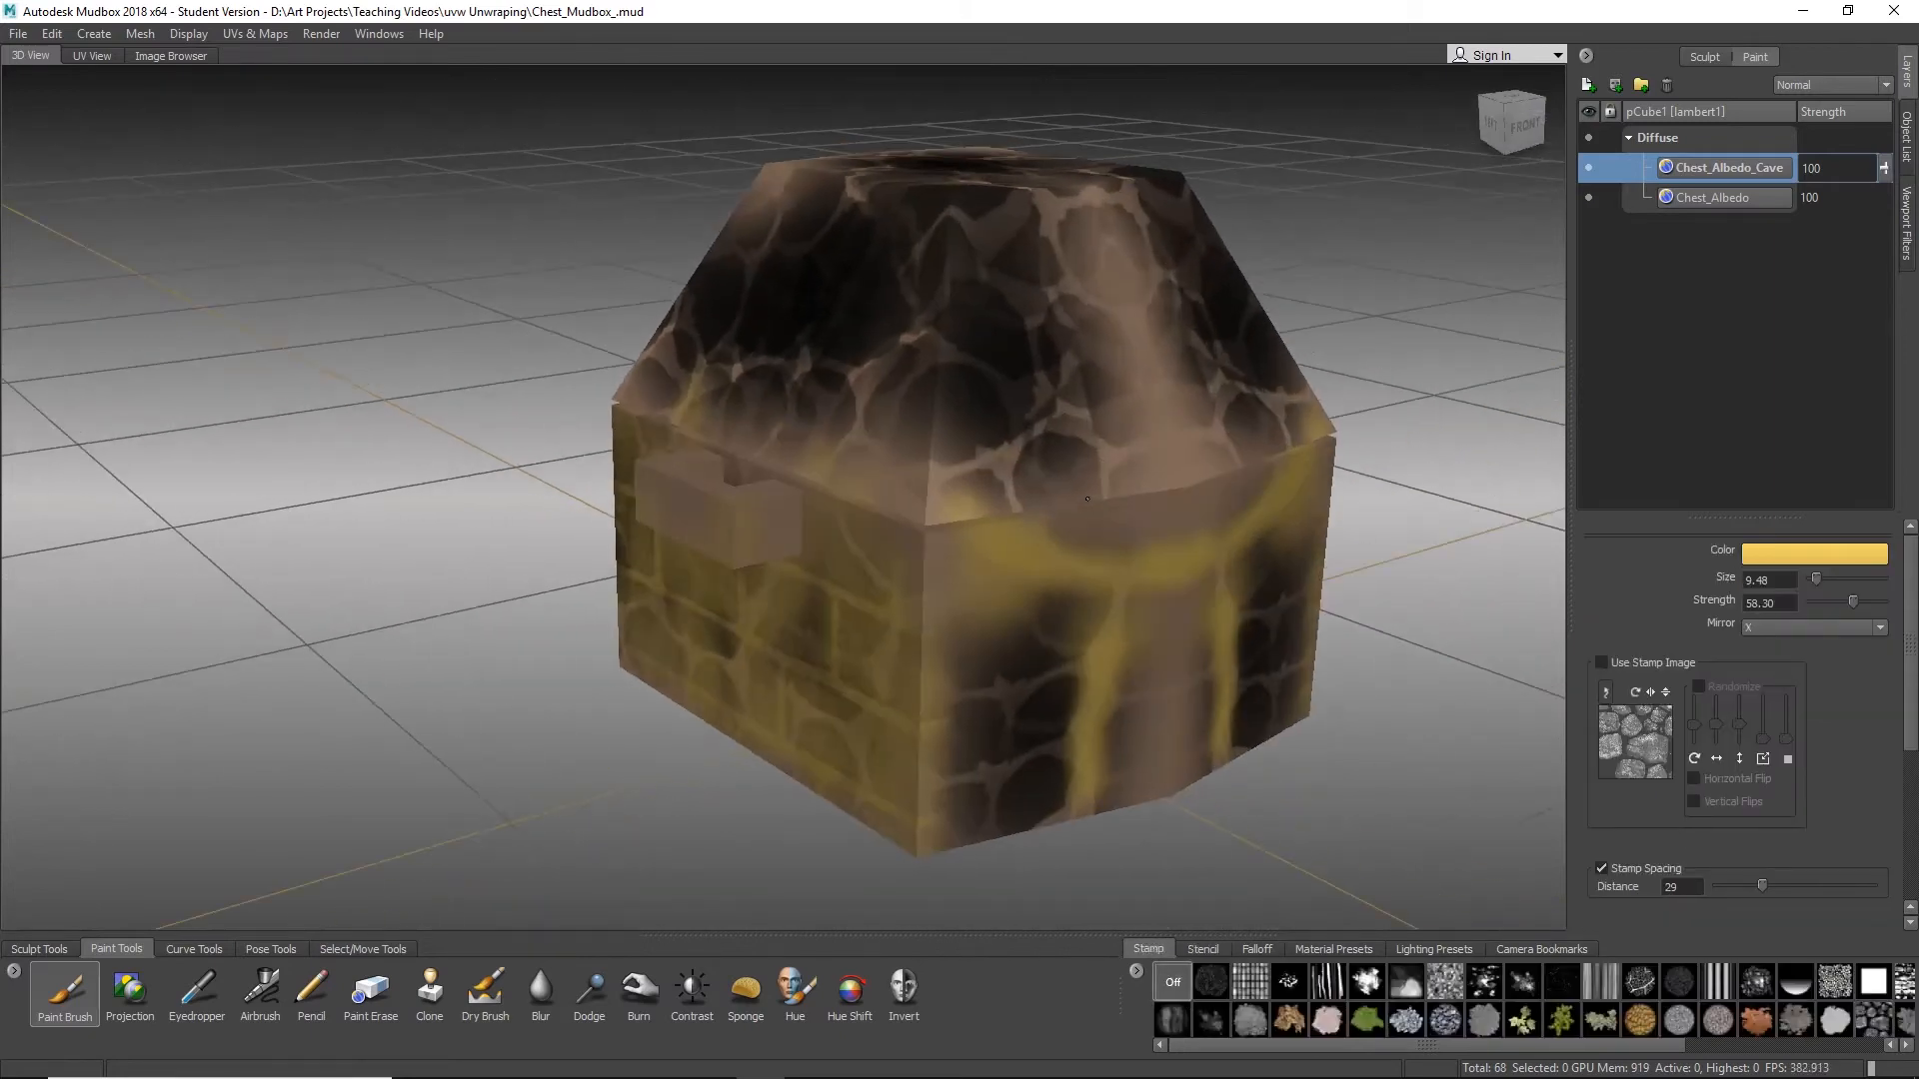
click(1744, 204)
click(1695, 168)
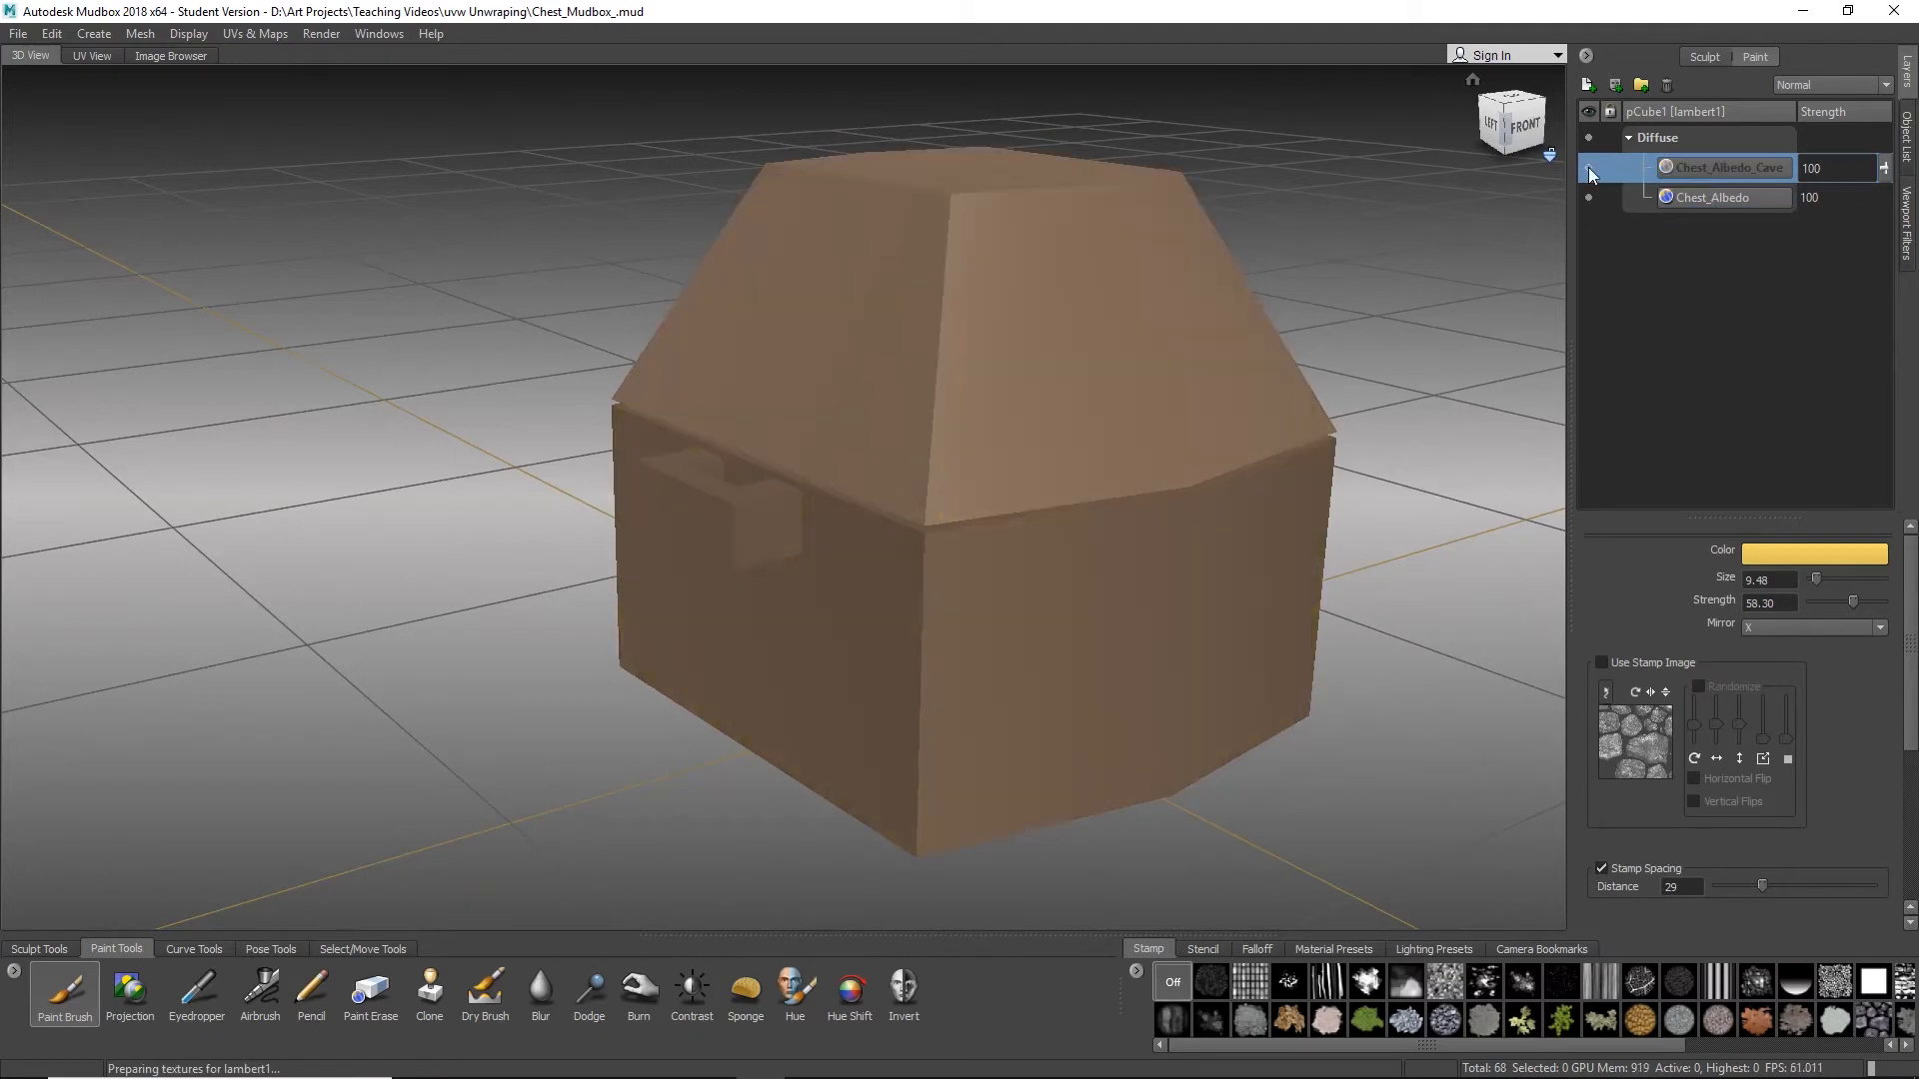
click(1588, 166)
click(1587, 166)
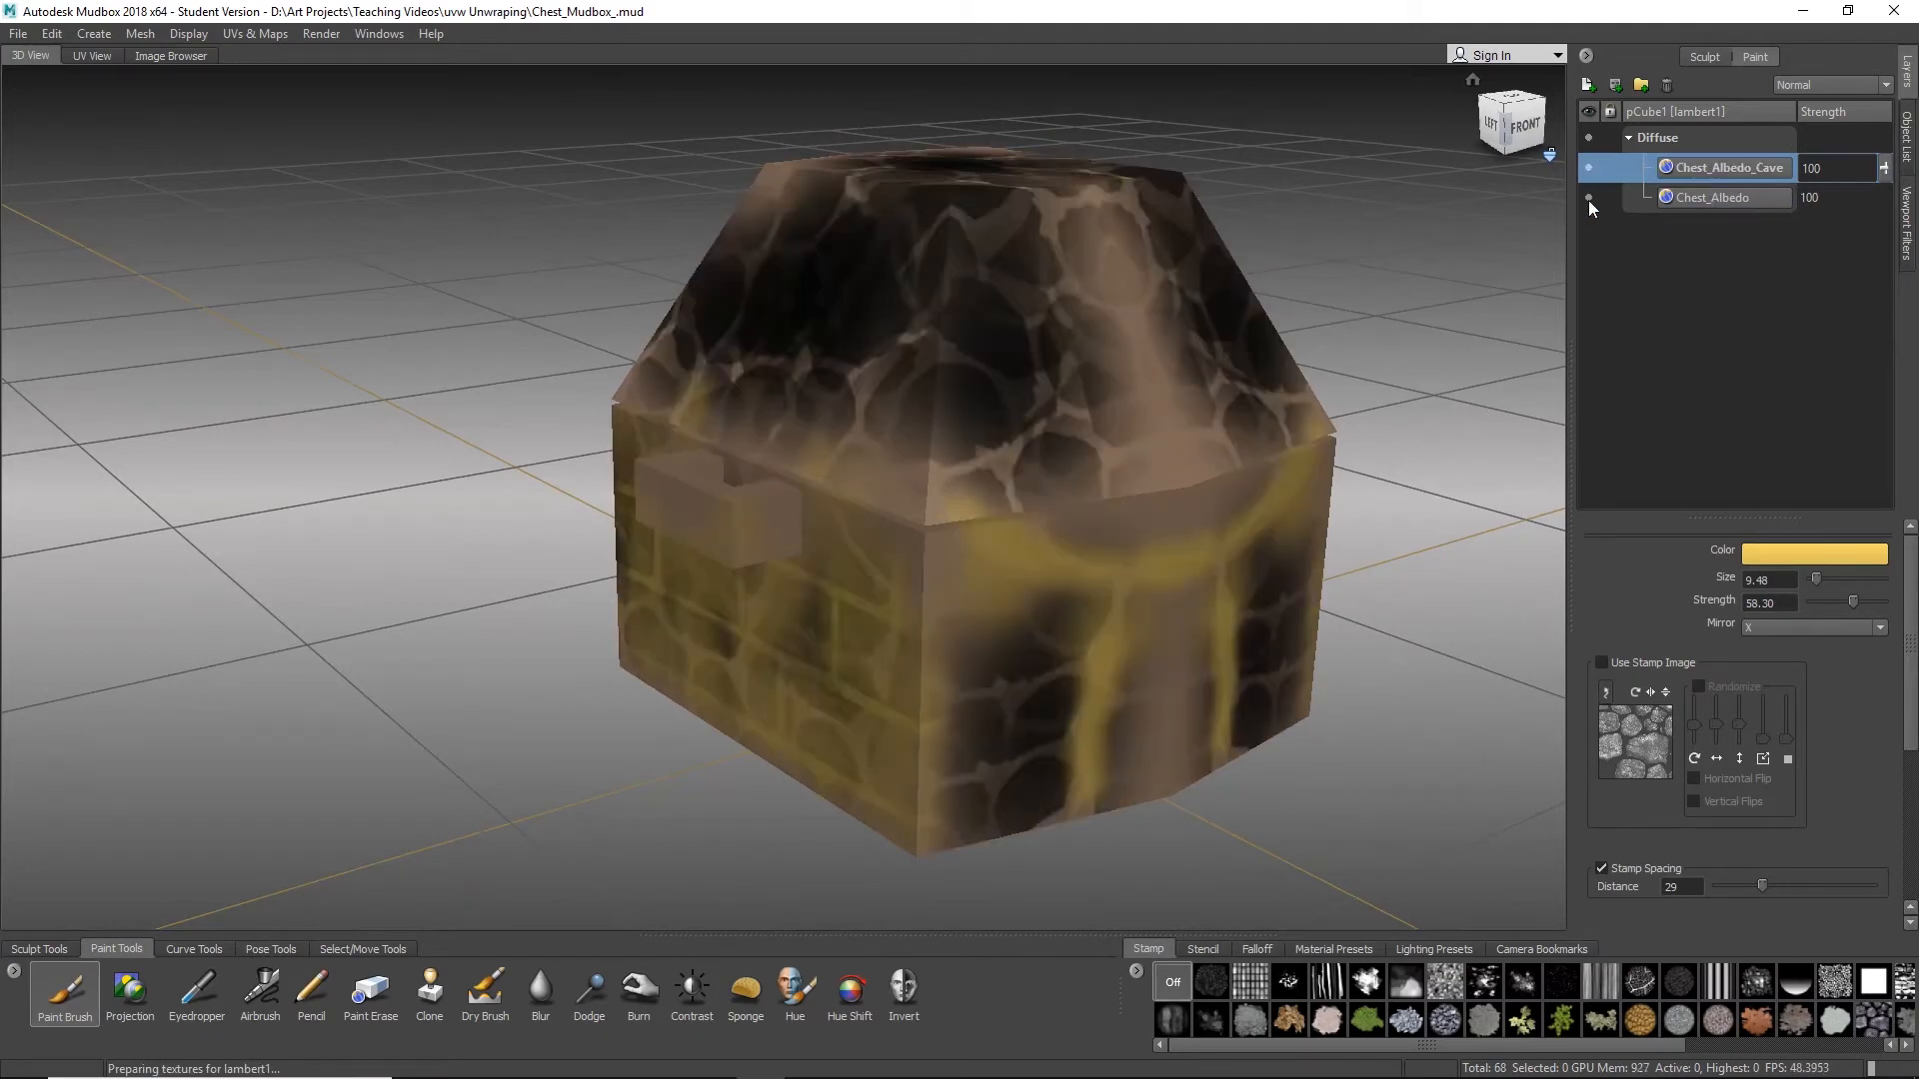
Step: Create a new 1024 paint layer named Chest_Emission in the Diffuse channel above Chest_Albedo
click(1704, 198)
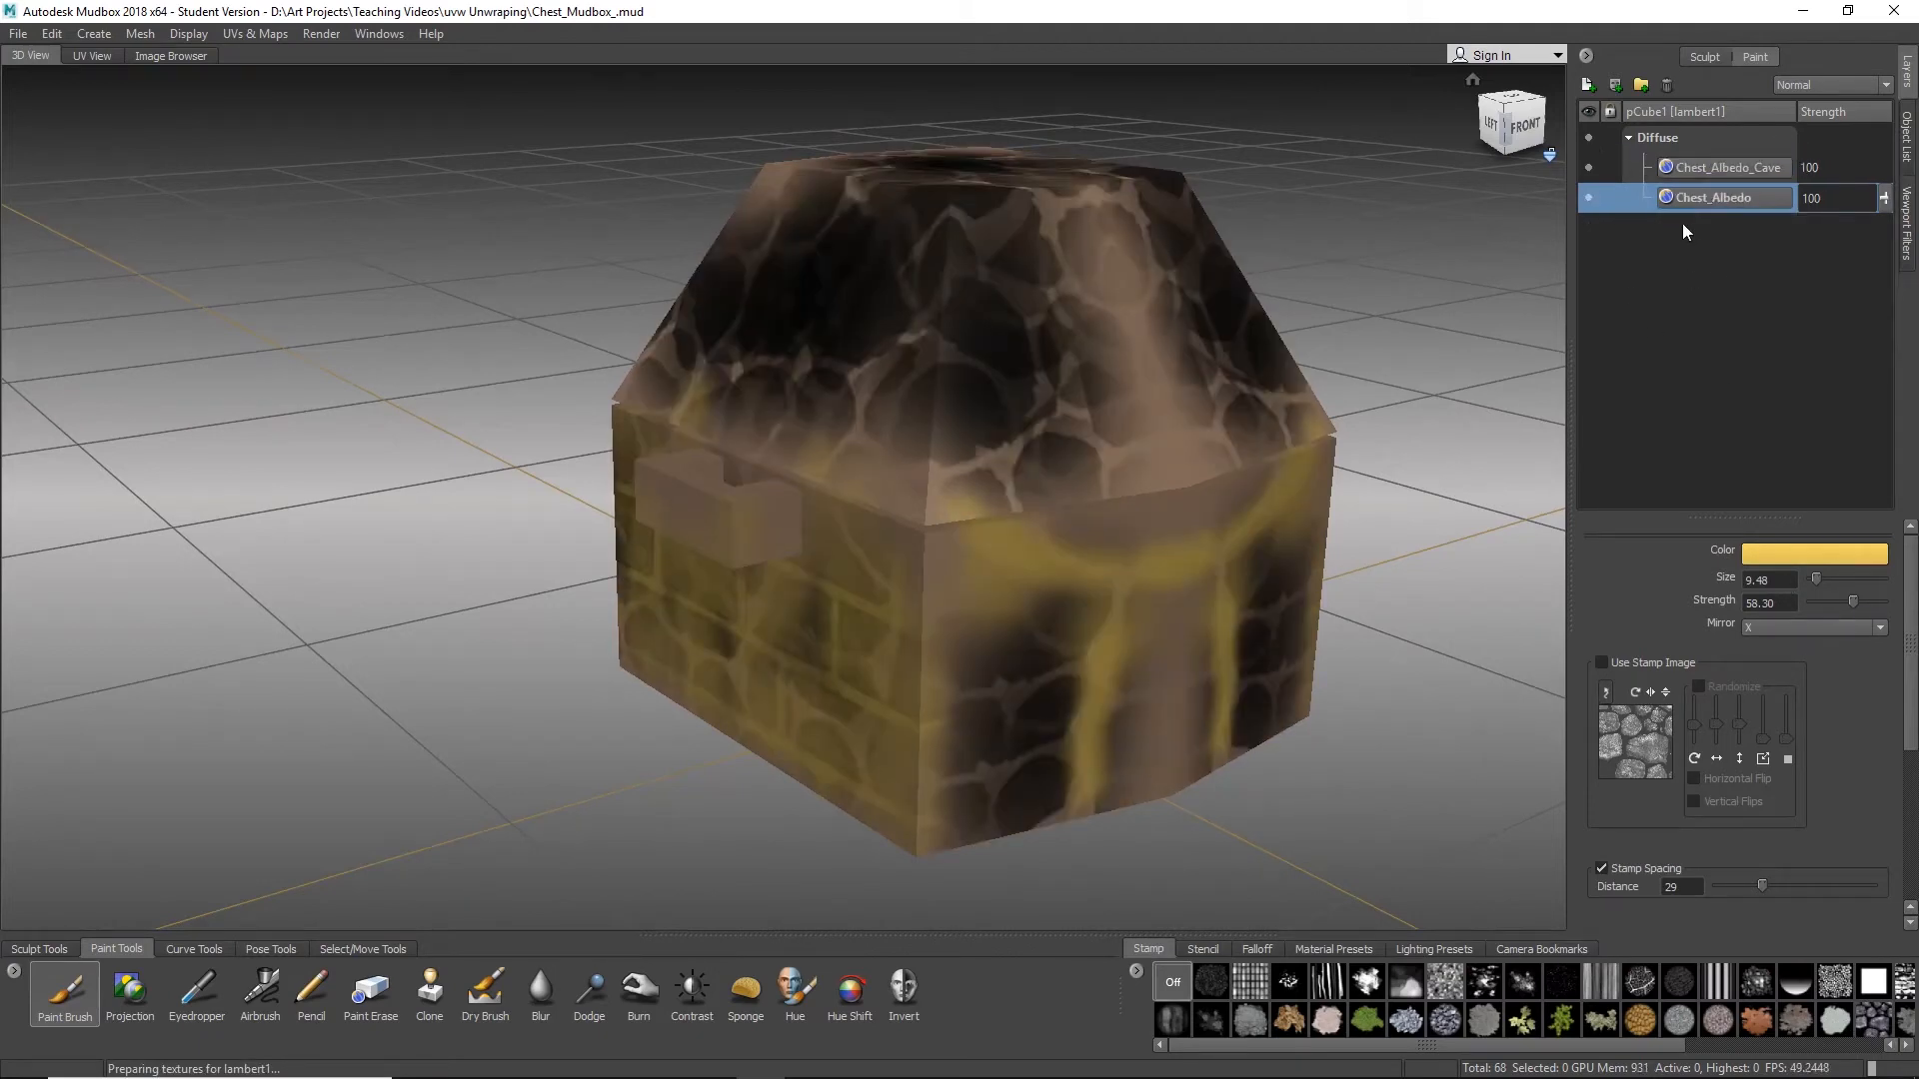
alt+drag(1203, 573, 1249, 590)
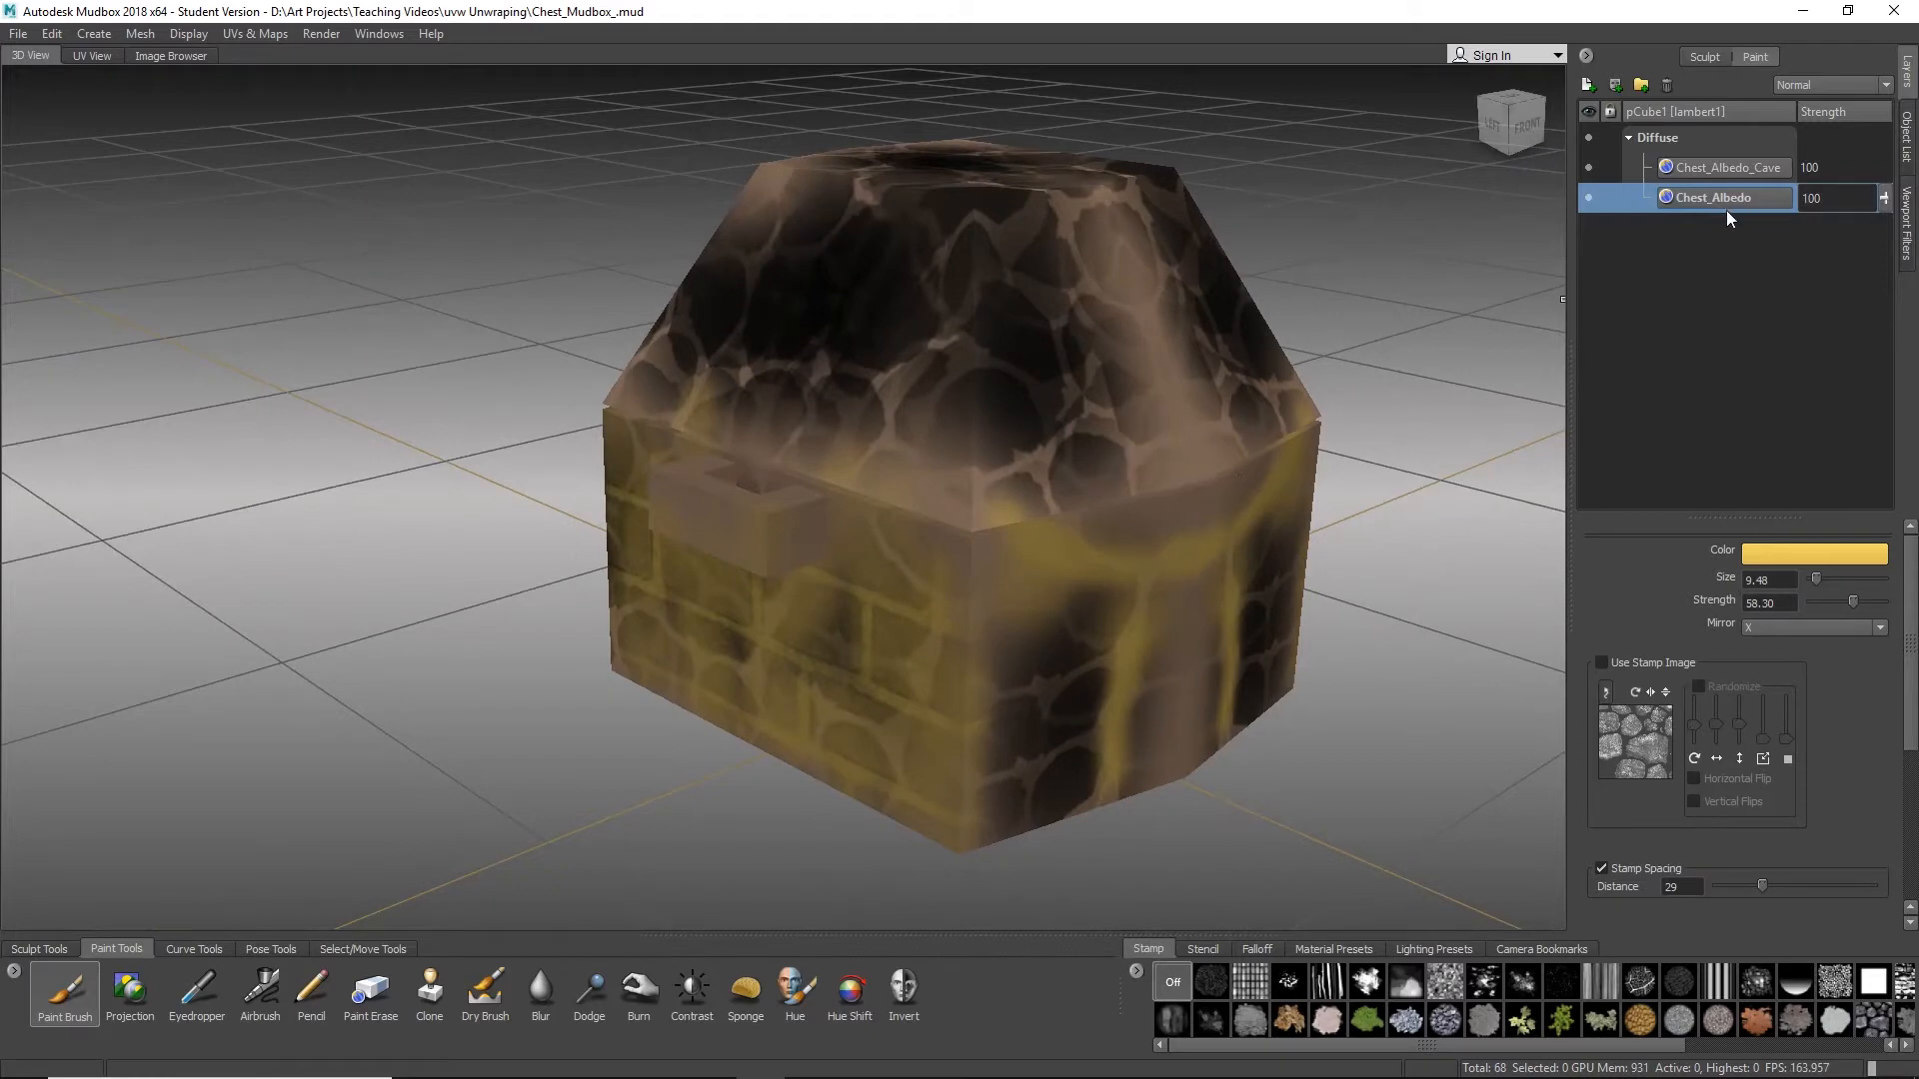
right_click(1719, 251)
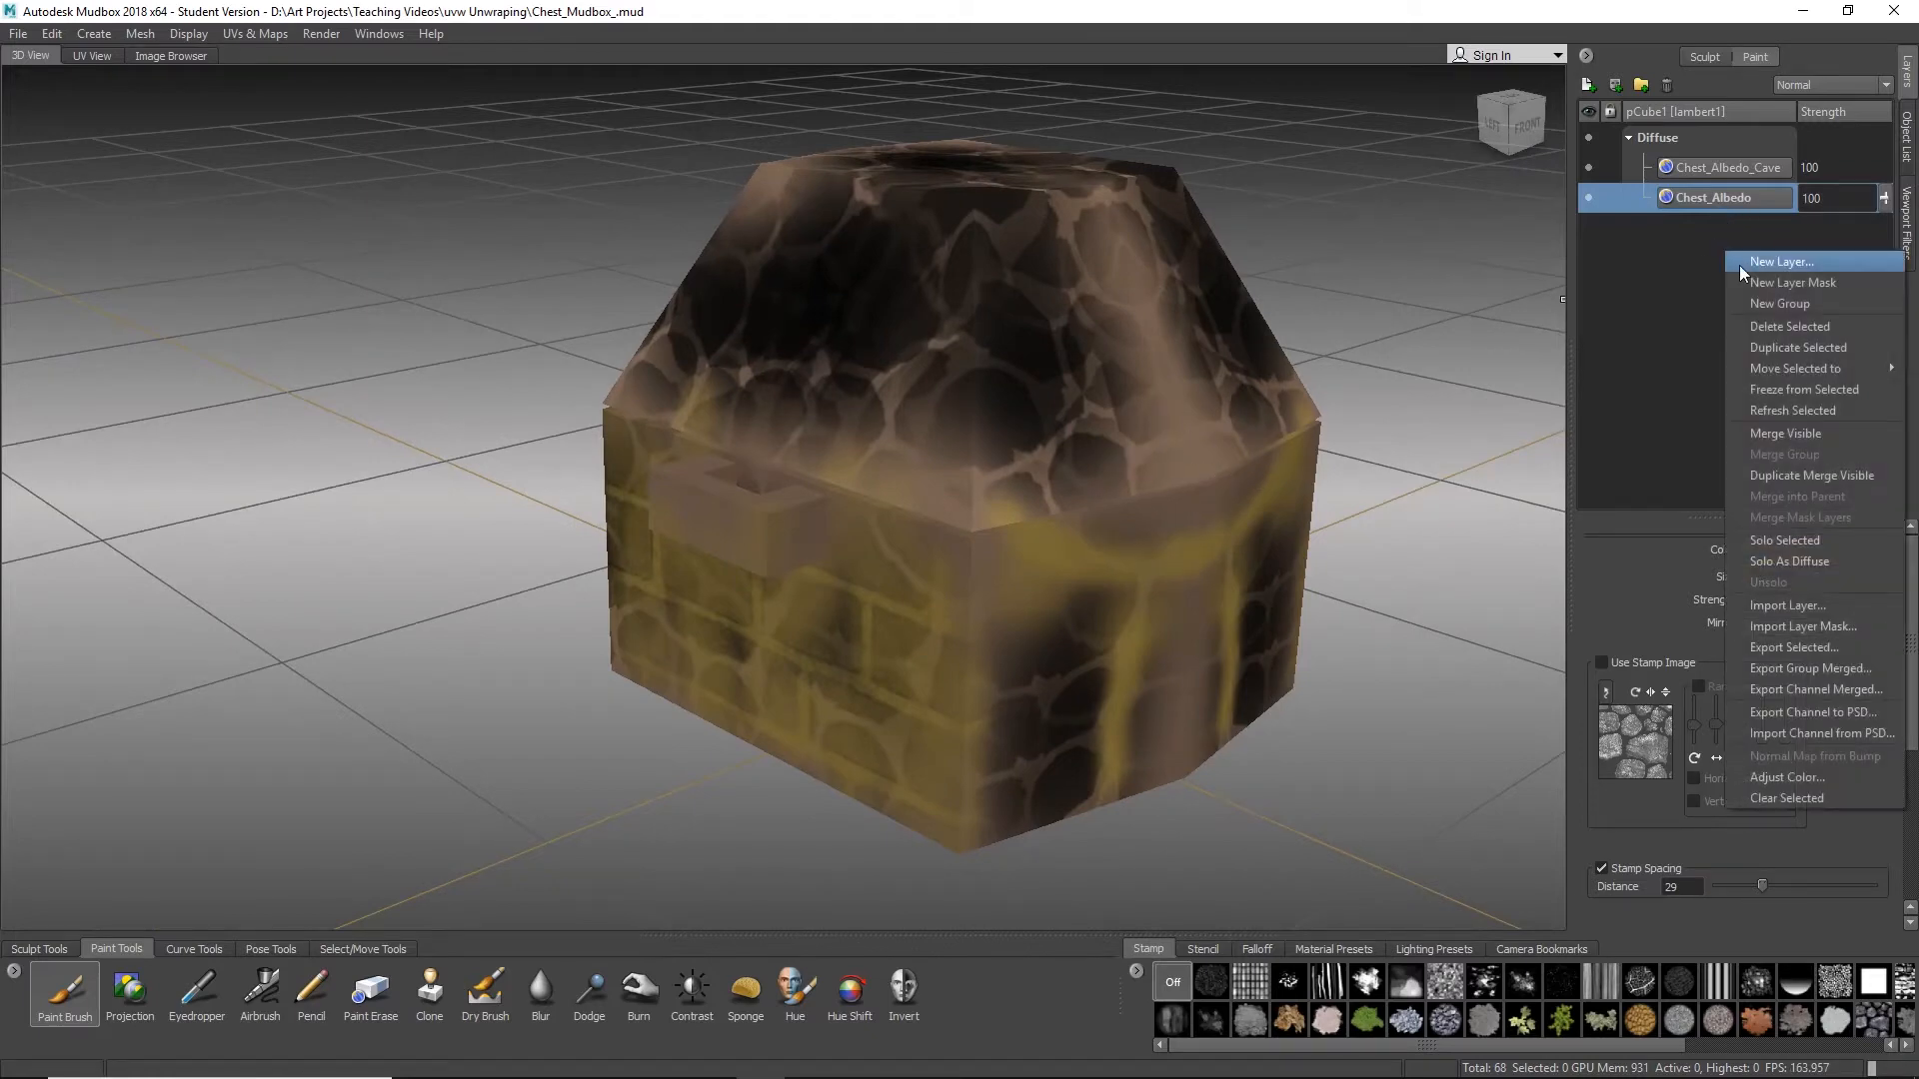
click(1739, 263)
click(910, 572)
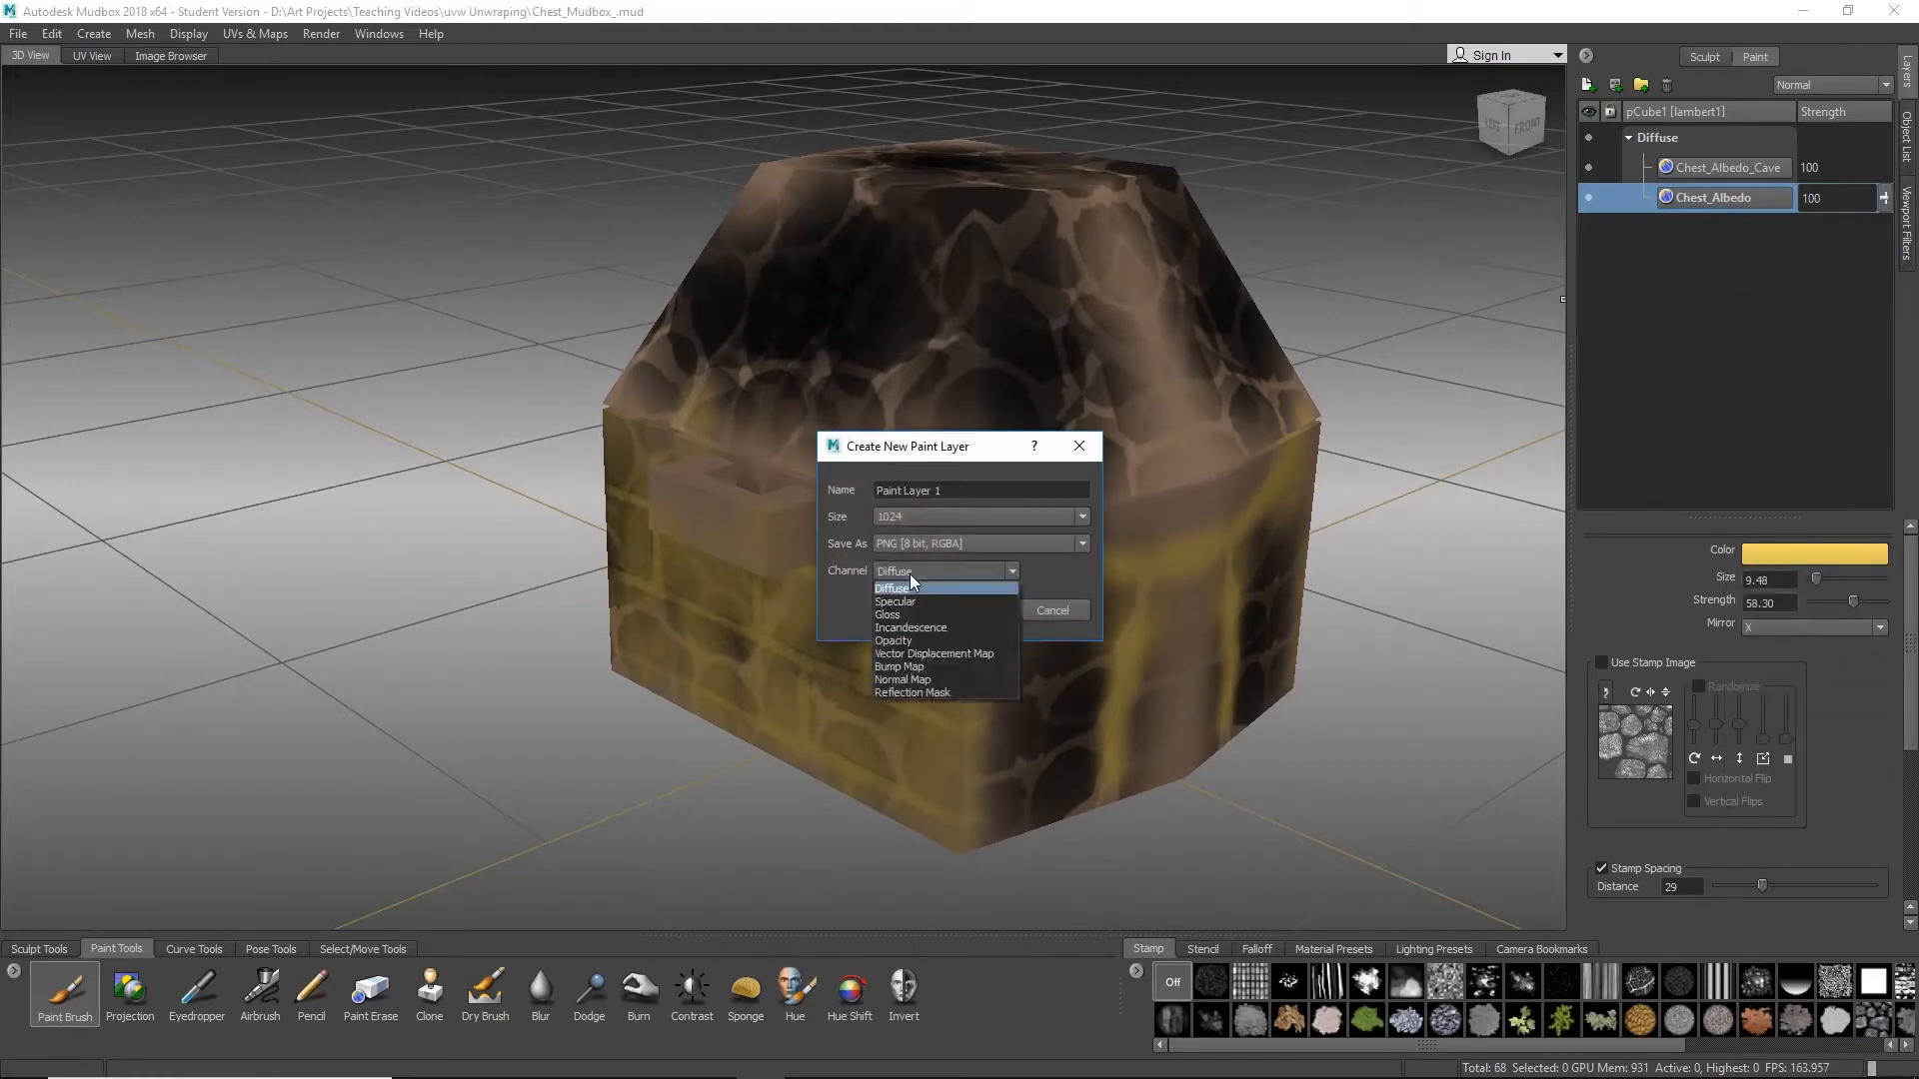
click(901, 588)
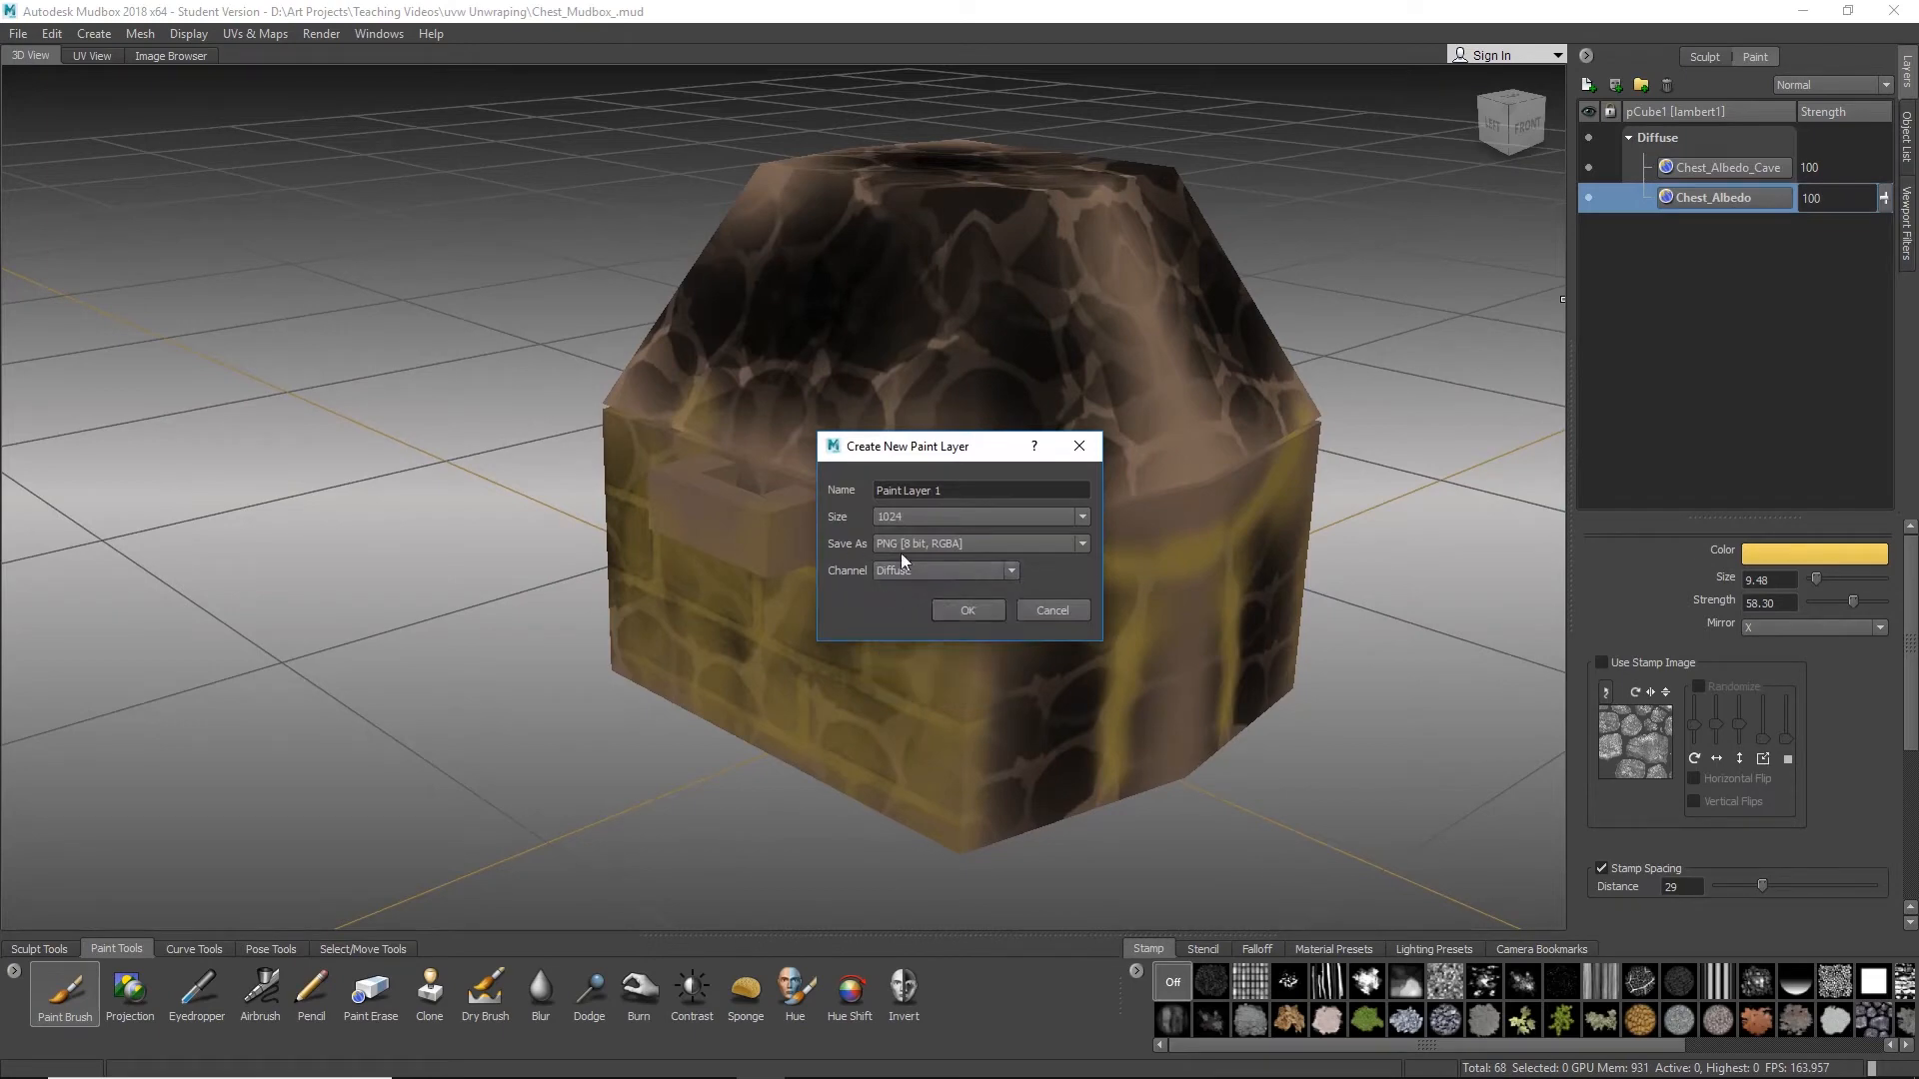
drag(965, 496, 797, 500)
key(BackSpace)
text(Chest_Emission)
click(963, 612)
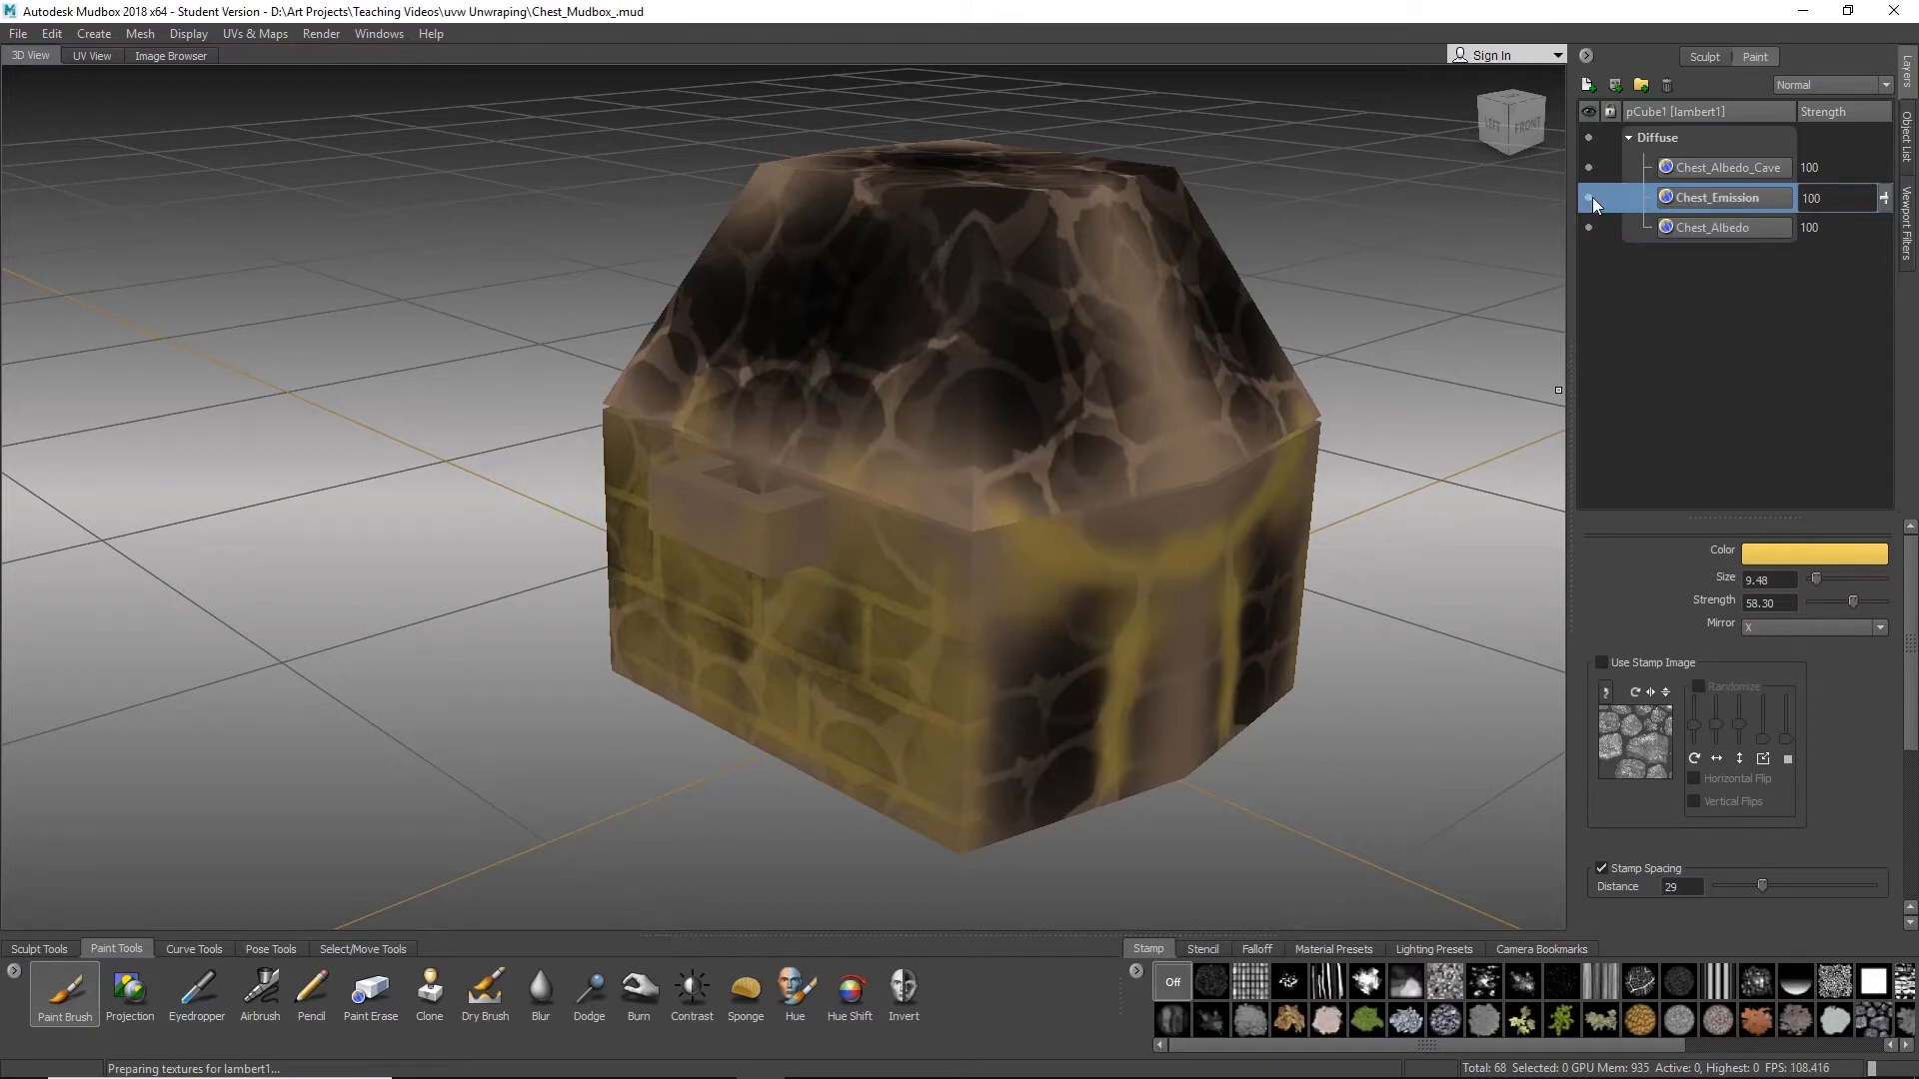
Step: Reduce the brush to size 1.95 and set the paint brush color to red
alt+drag(1250, 445, 1107, 482)
mouse_move(1036, 343)
mouse_down()
mouse_move(934, 351)
mouse_move(868, 326)
mouse_up()
click(1833, 558)
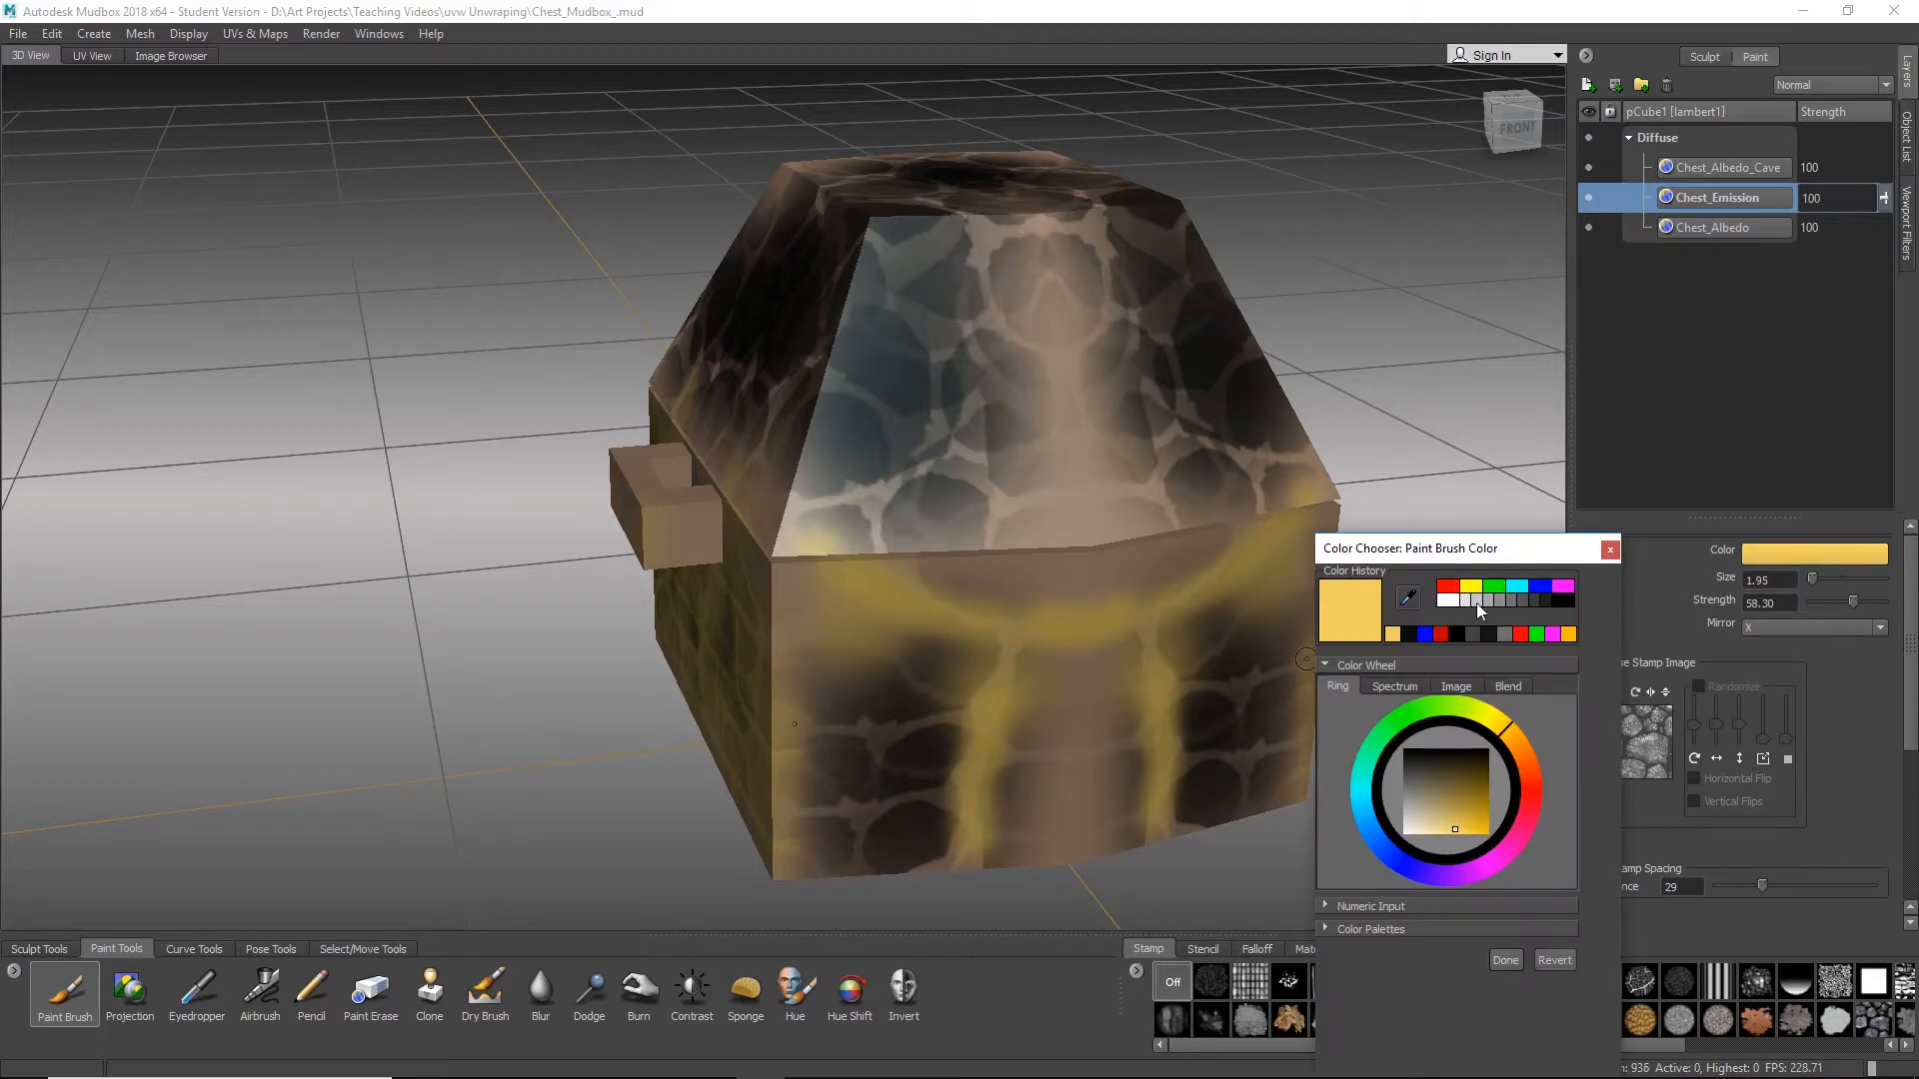
click(1448, 586)
click(1509, 962)
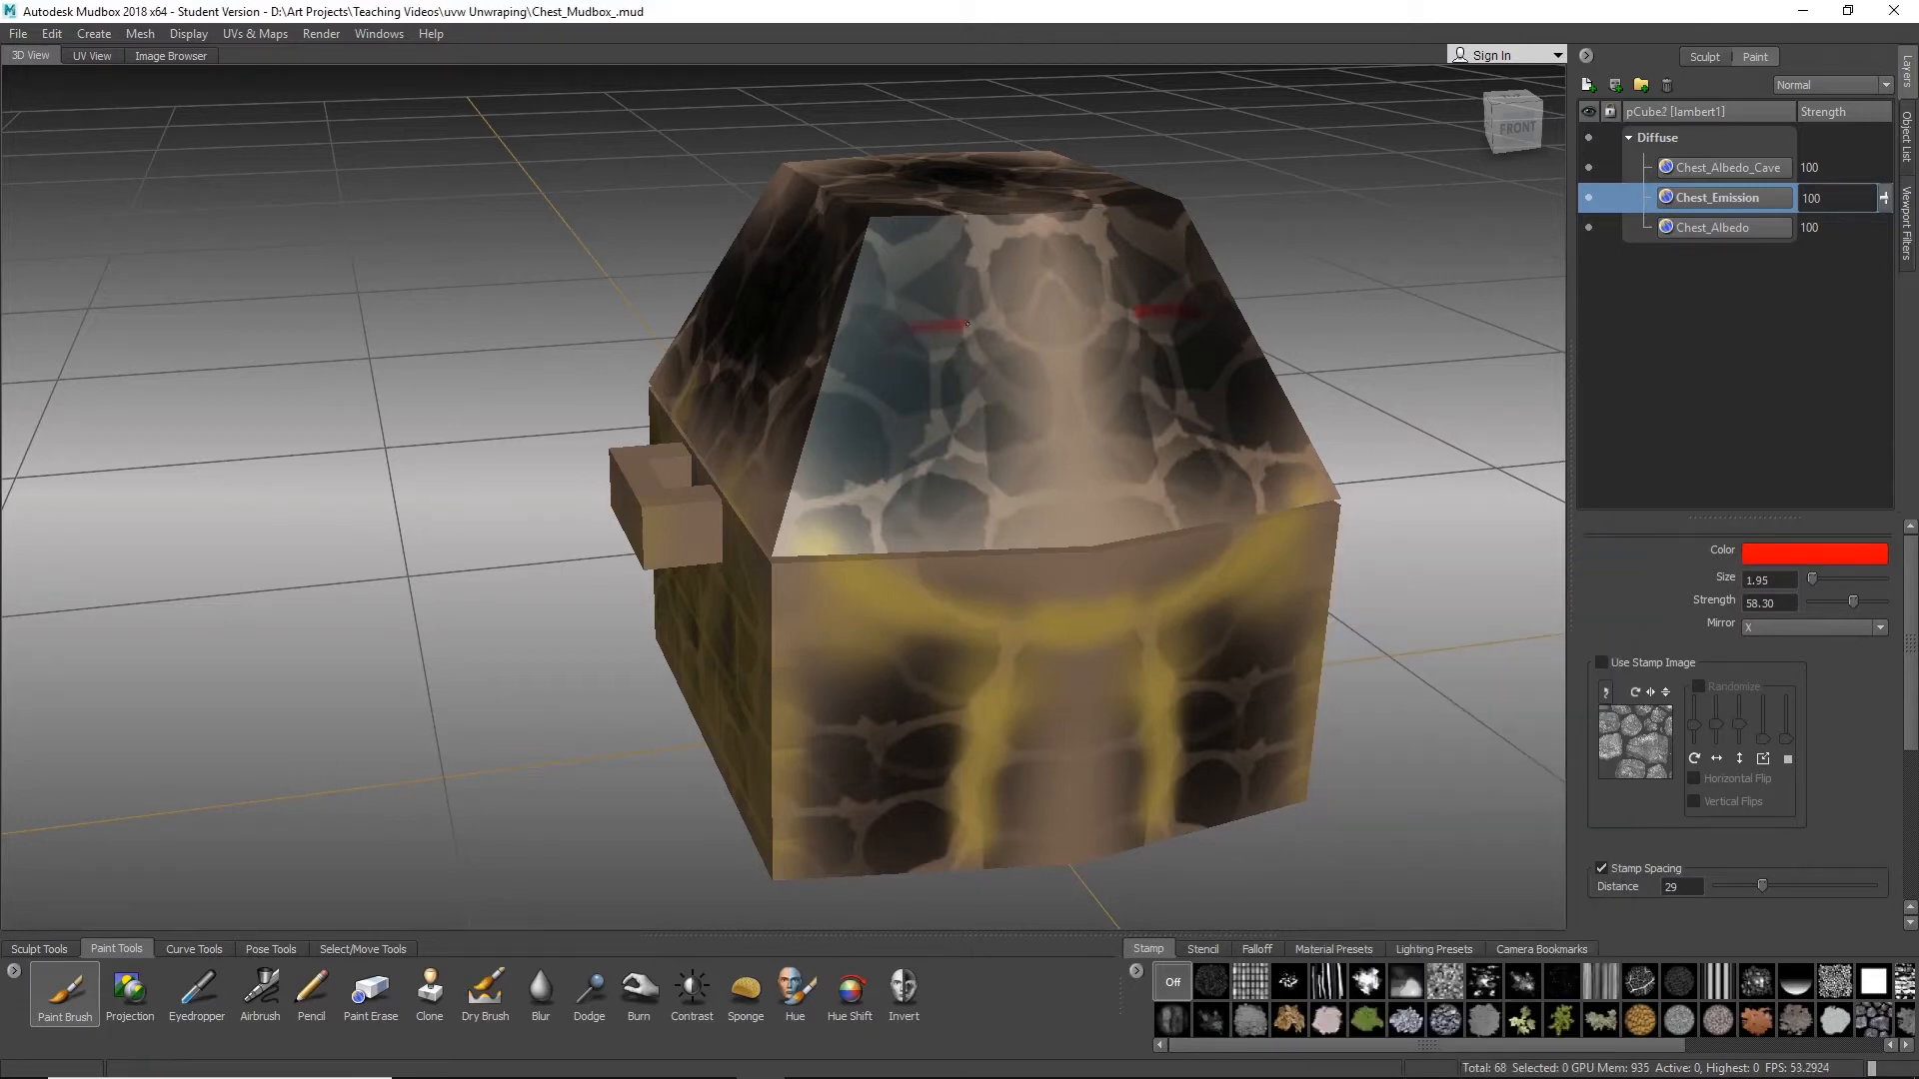
Step: Paint two red outlined eyes with red pupils on the front of the chest's lid
drag(890, 338, 1027, 336)
drag(1089, 328, 1181, 311)
drag(1120, 378, 1154, 372)
mouse_move(960, 382)
mouse_down()
mouse_move(1007, 386)
mouse_move(1044, 360)
mouse_up()
drag(1119, 378, 1025, 325)
drag(1079, 350, 1095, 322)
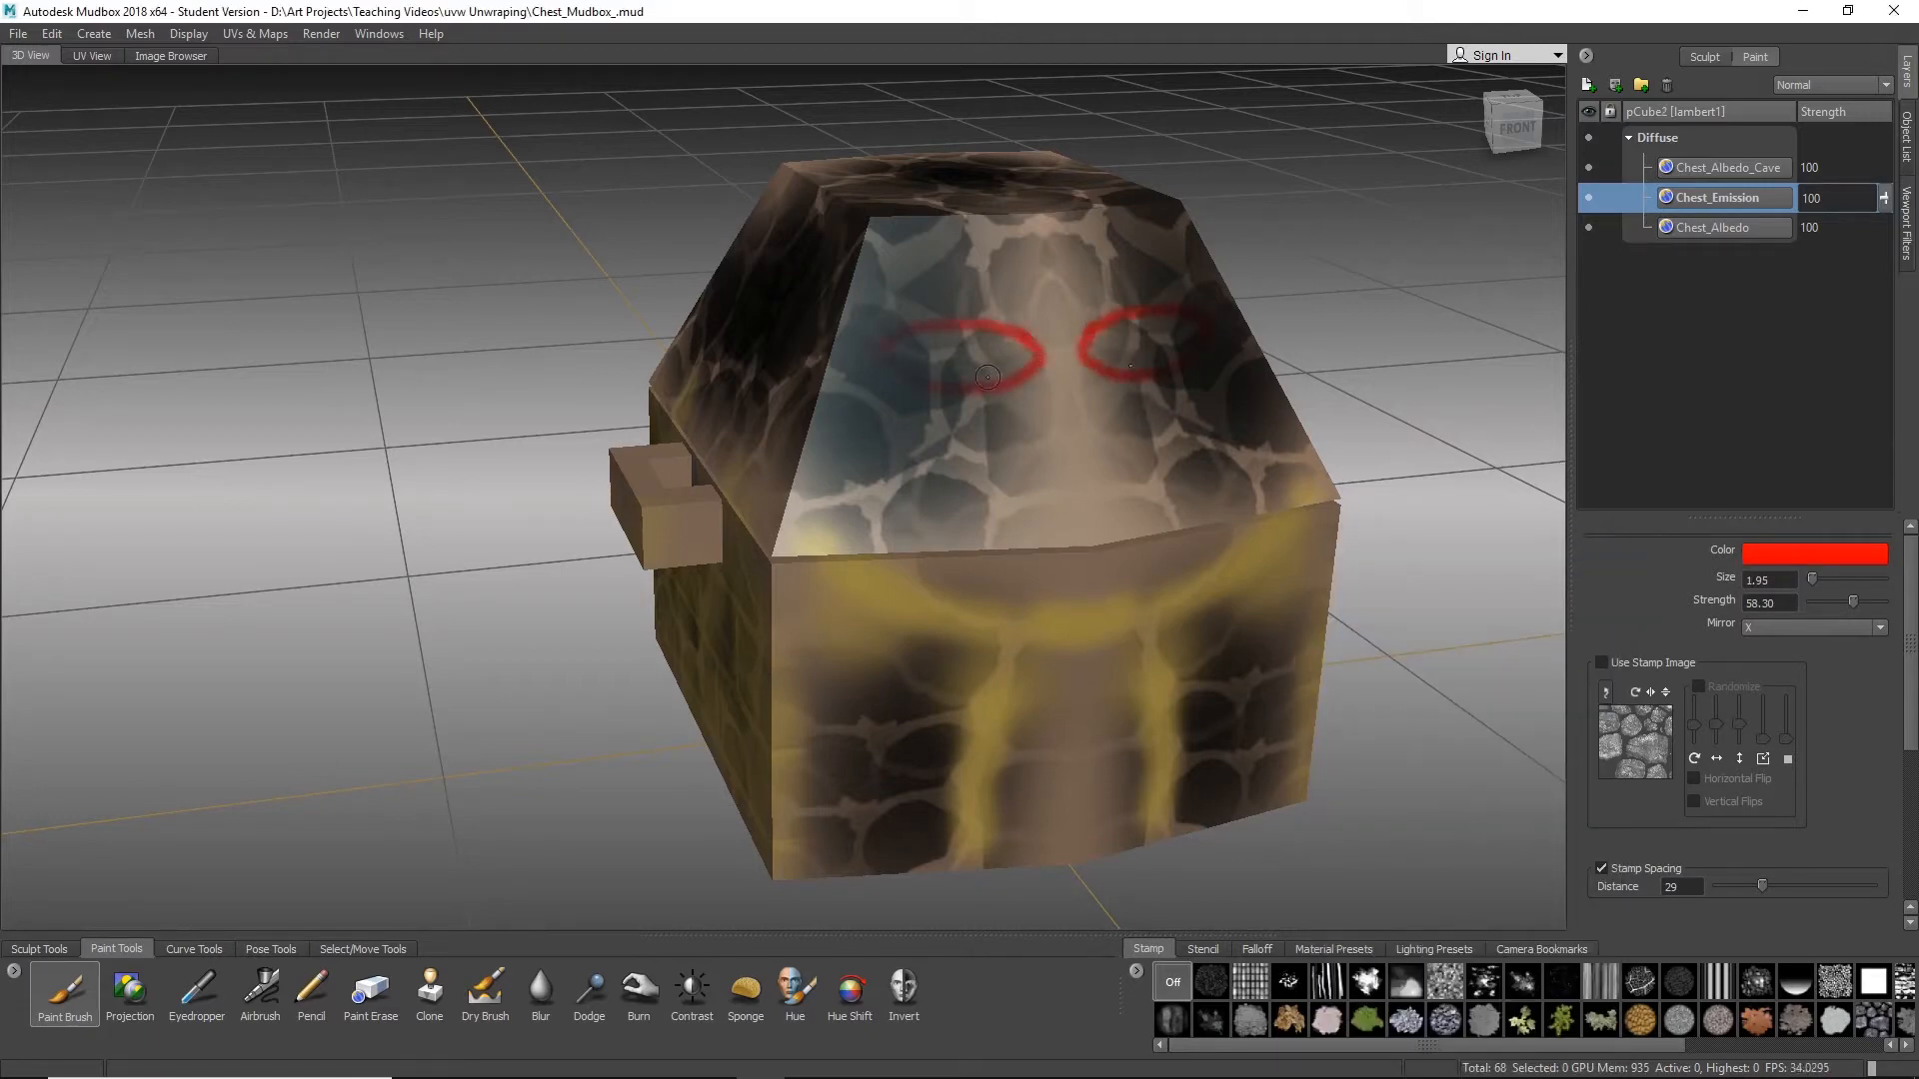
drag(979, 362, 986, 354)
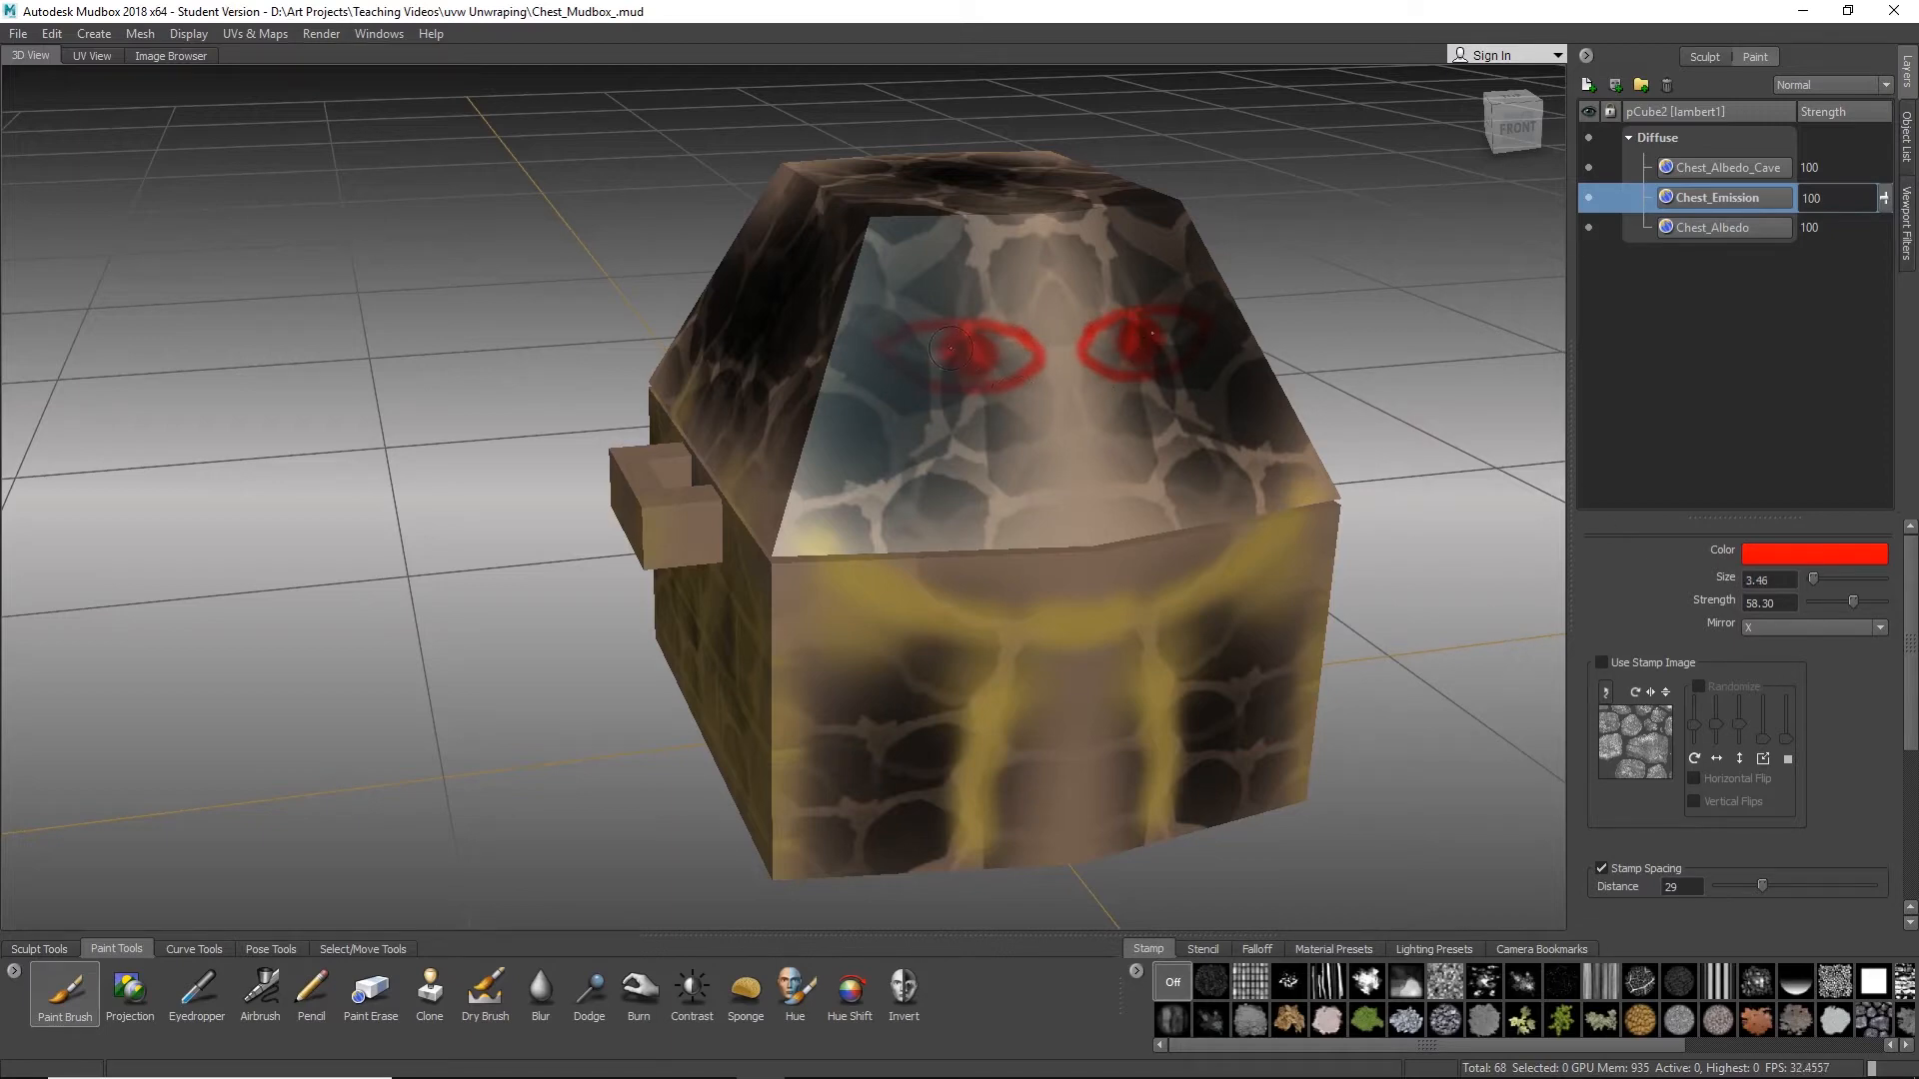
scroll(1090, 505, down, 3)
alt+drag(920, 512, 1027, 491)
scroll(1089, 505, up, 2)
alt+middle_drag(1027, 491, 872, 458)
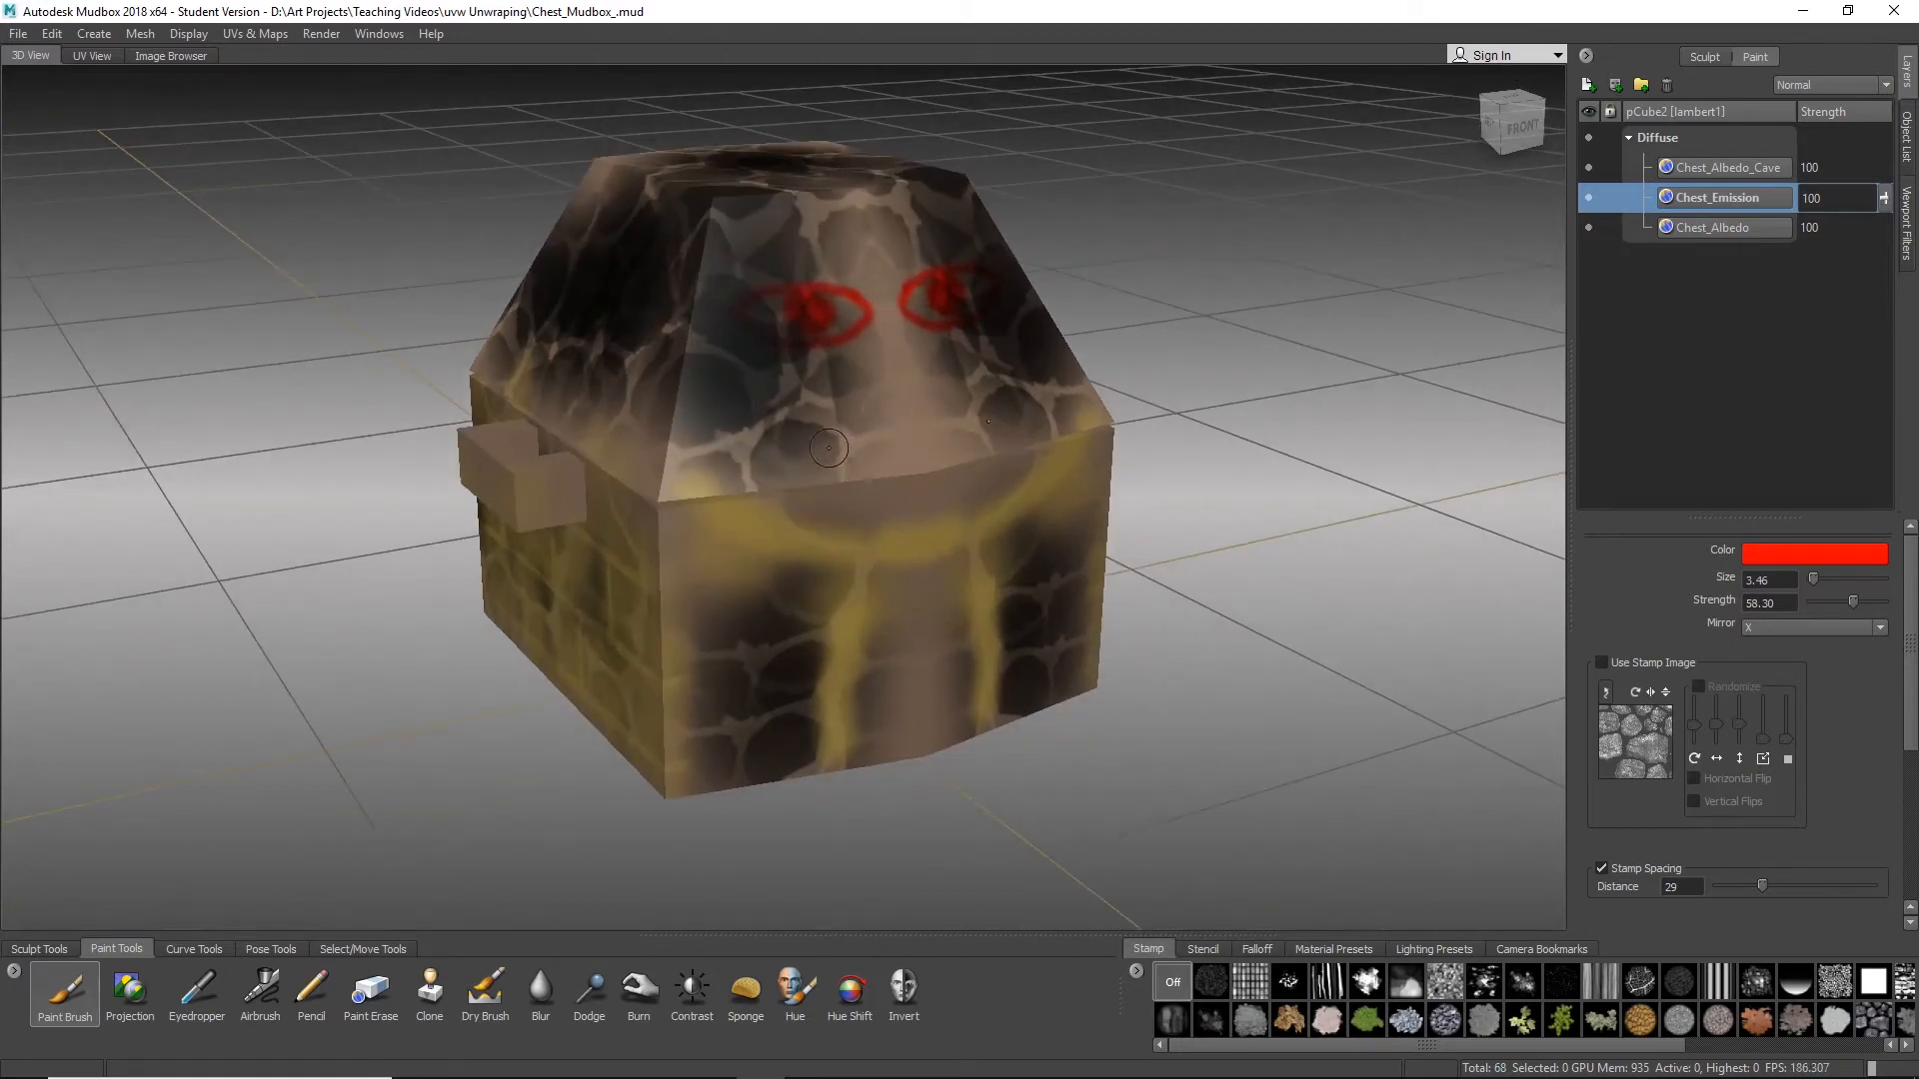
Step: Paint a black outline around the white mouth on the base's front on the Chest_Albedo_Cave layer
click(1628, 137)
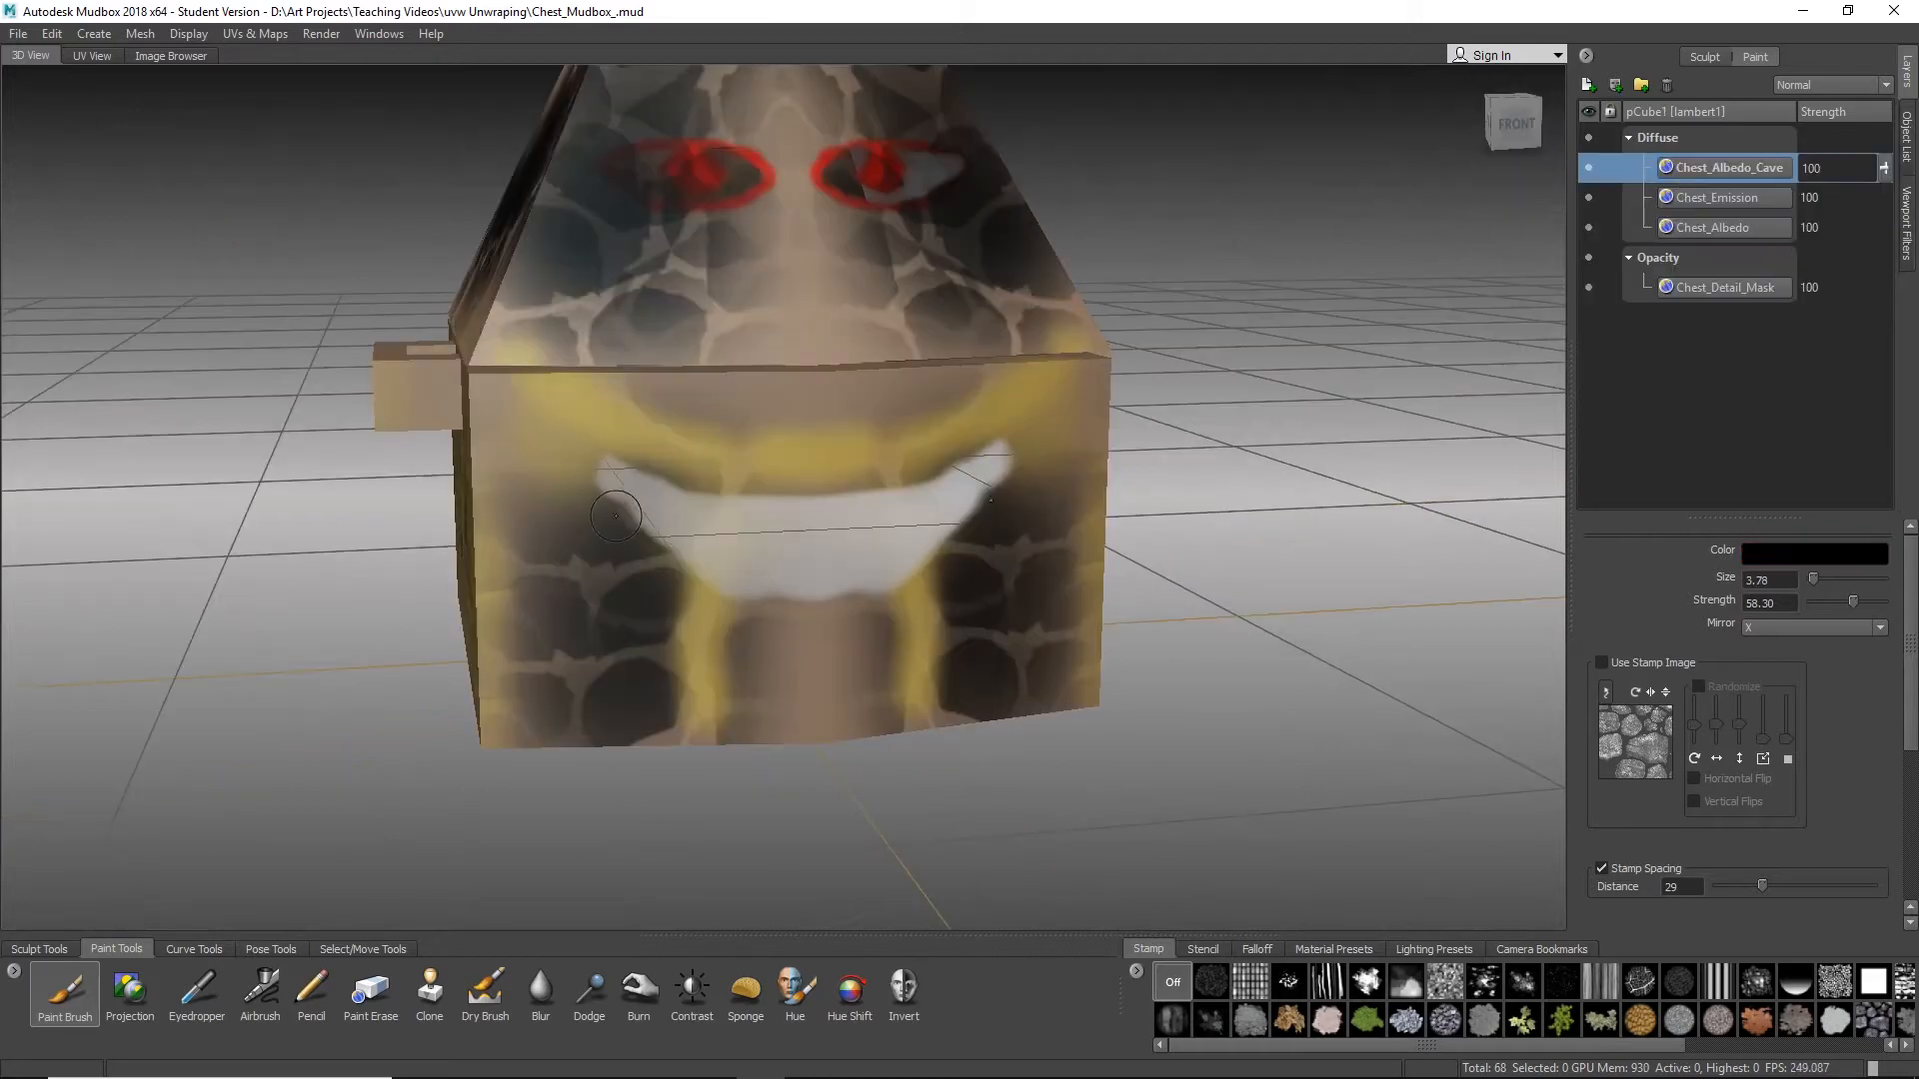
mouse_move(615, 517)
mouse_down()
mouse_move(779, 635)
mouse_move(636, 549)
mouse_up()
key(ctrl+z)
mouse_move(974, 540)
mouse_down()
mouse_move(1012, 437)
mouse_move(839, 488)
mouse_move(1015, 455)
mouse_up()
scroll(892, 658, down, 2)
scroll(892, 657, down, 3)
alt+drag(893, 657, 940, 600)
scroll(972, 557, up, 3)
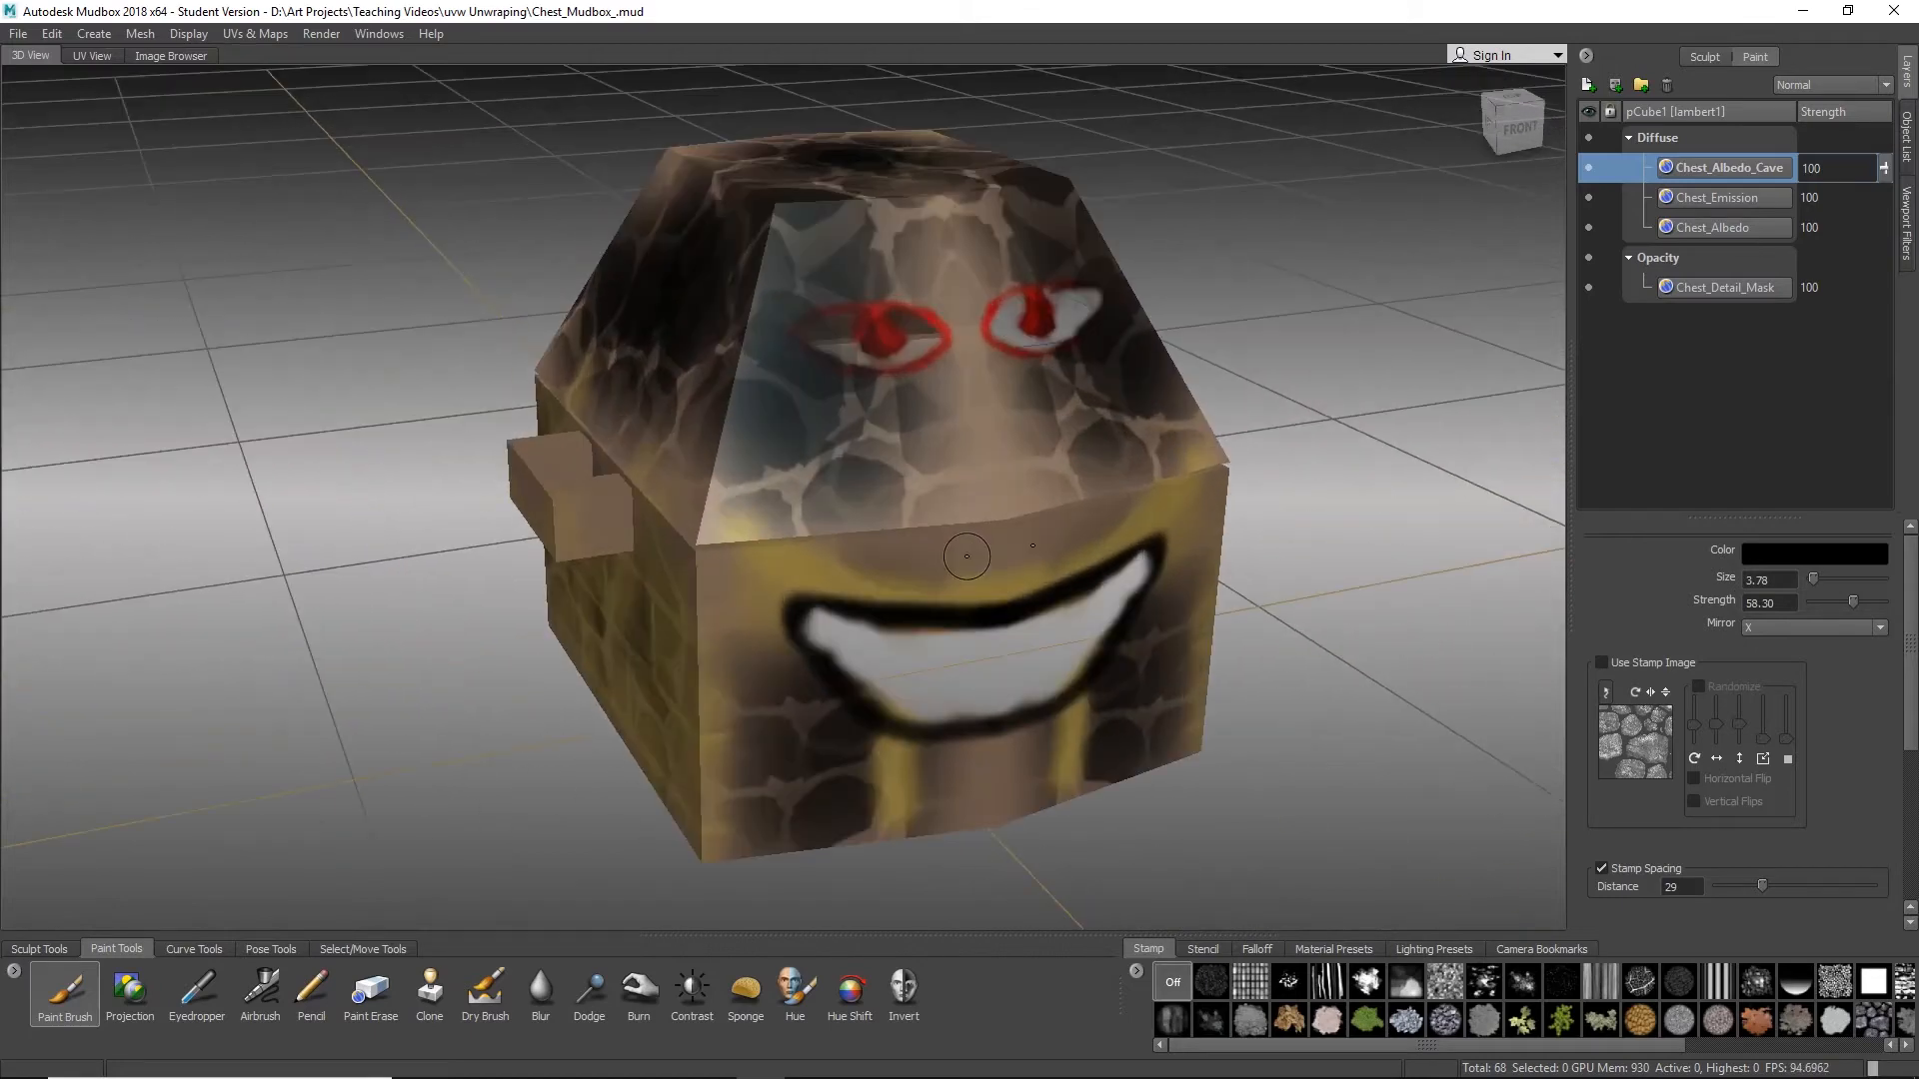
alt+drag(820, 540, 873, 524)
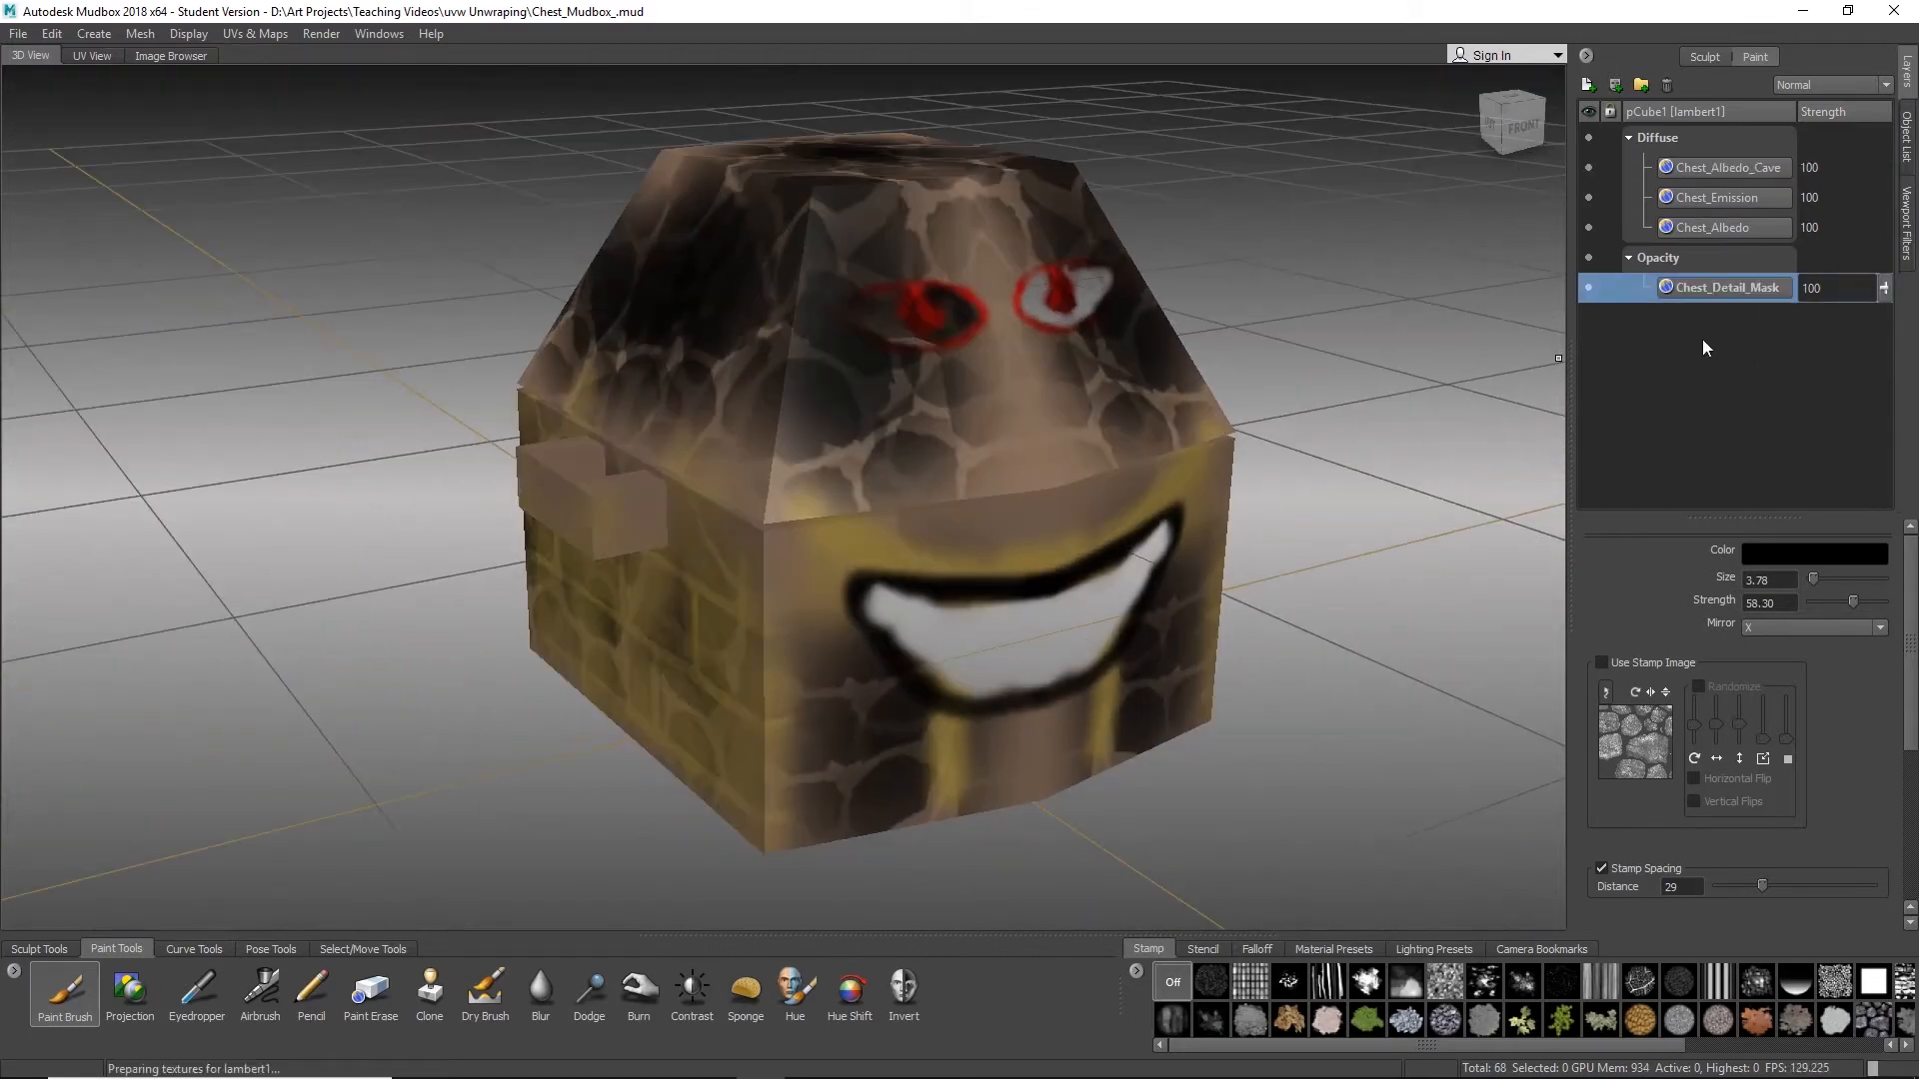
Step: Create a new 1024 paint layer named Chest_Metallic in the Gloss channel
click(1628, 261)
right_click(1707, 377)
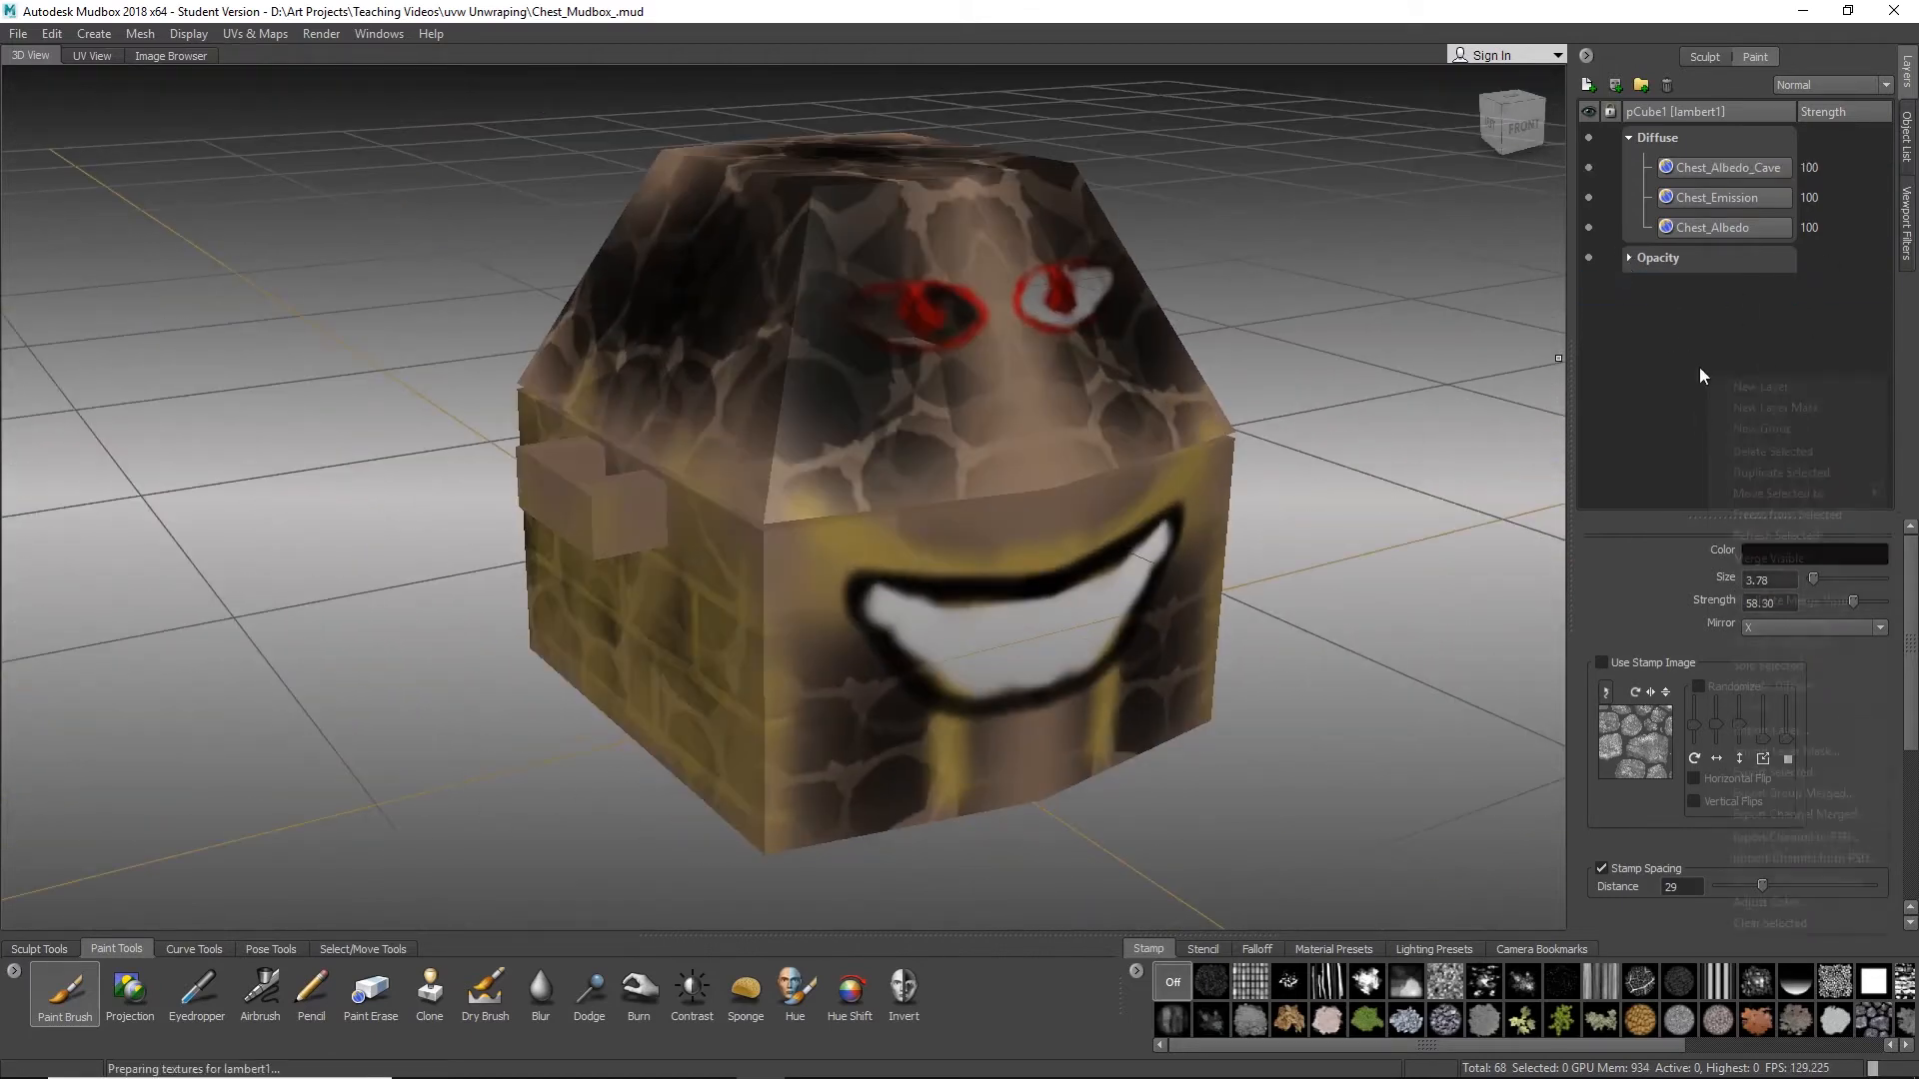
click(1771, 387)
mouse_move(955, 447)
mouse_down()
mouse_move(892, 393)
mouse_move(767, 432)
mouse_up()
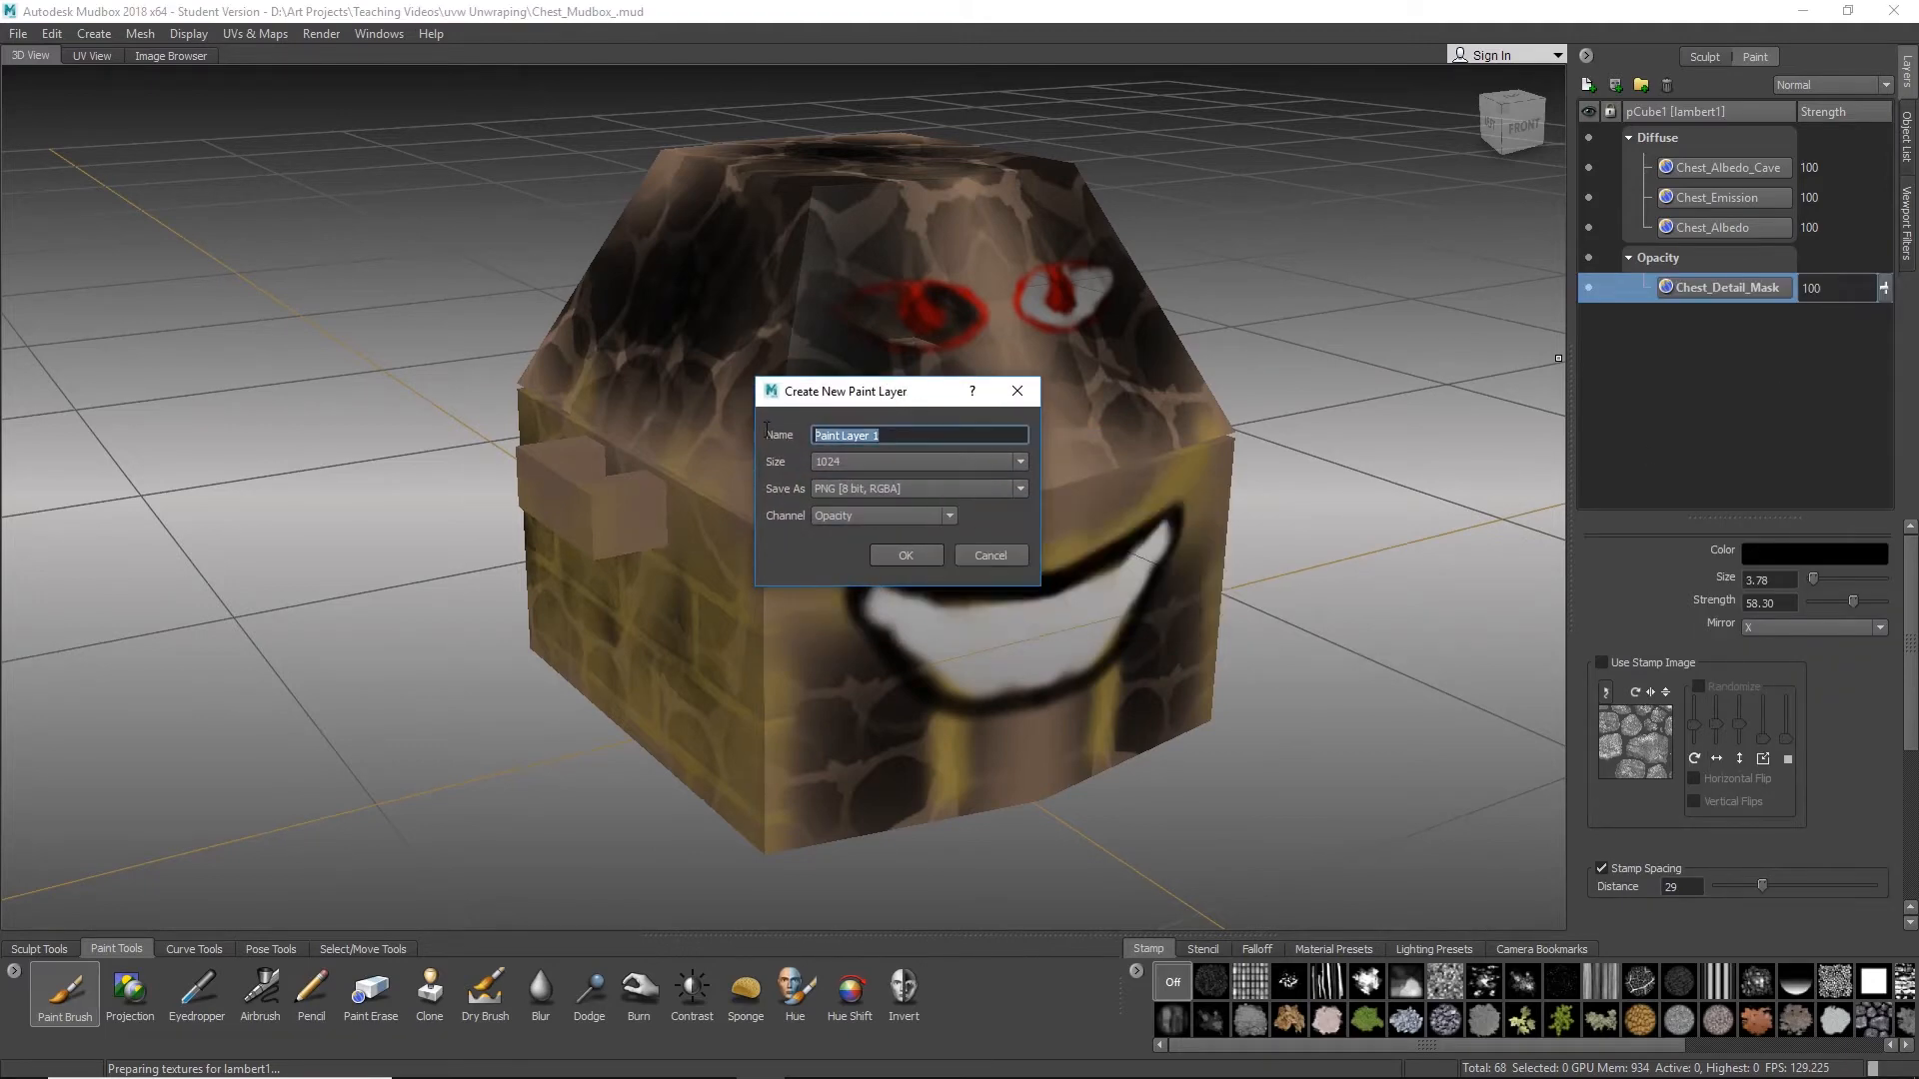
key(BackSpace)
text(Chest_Metallic)
click(914, 516)
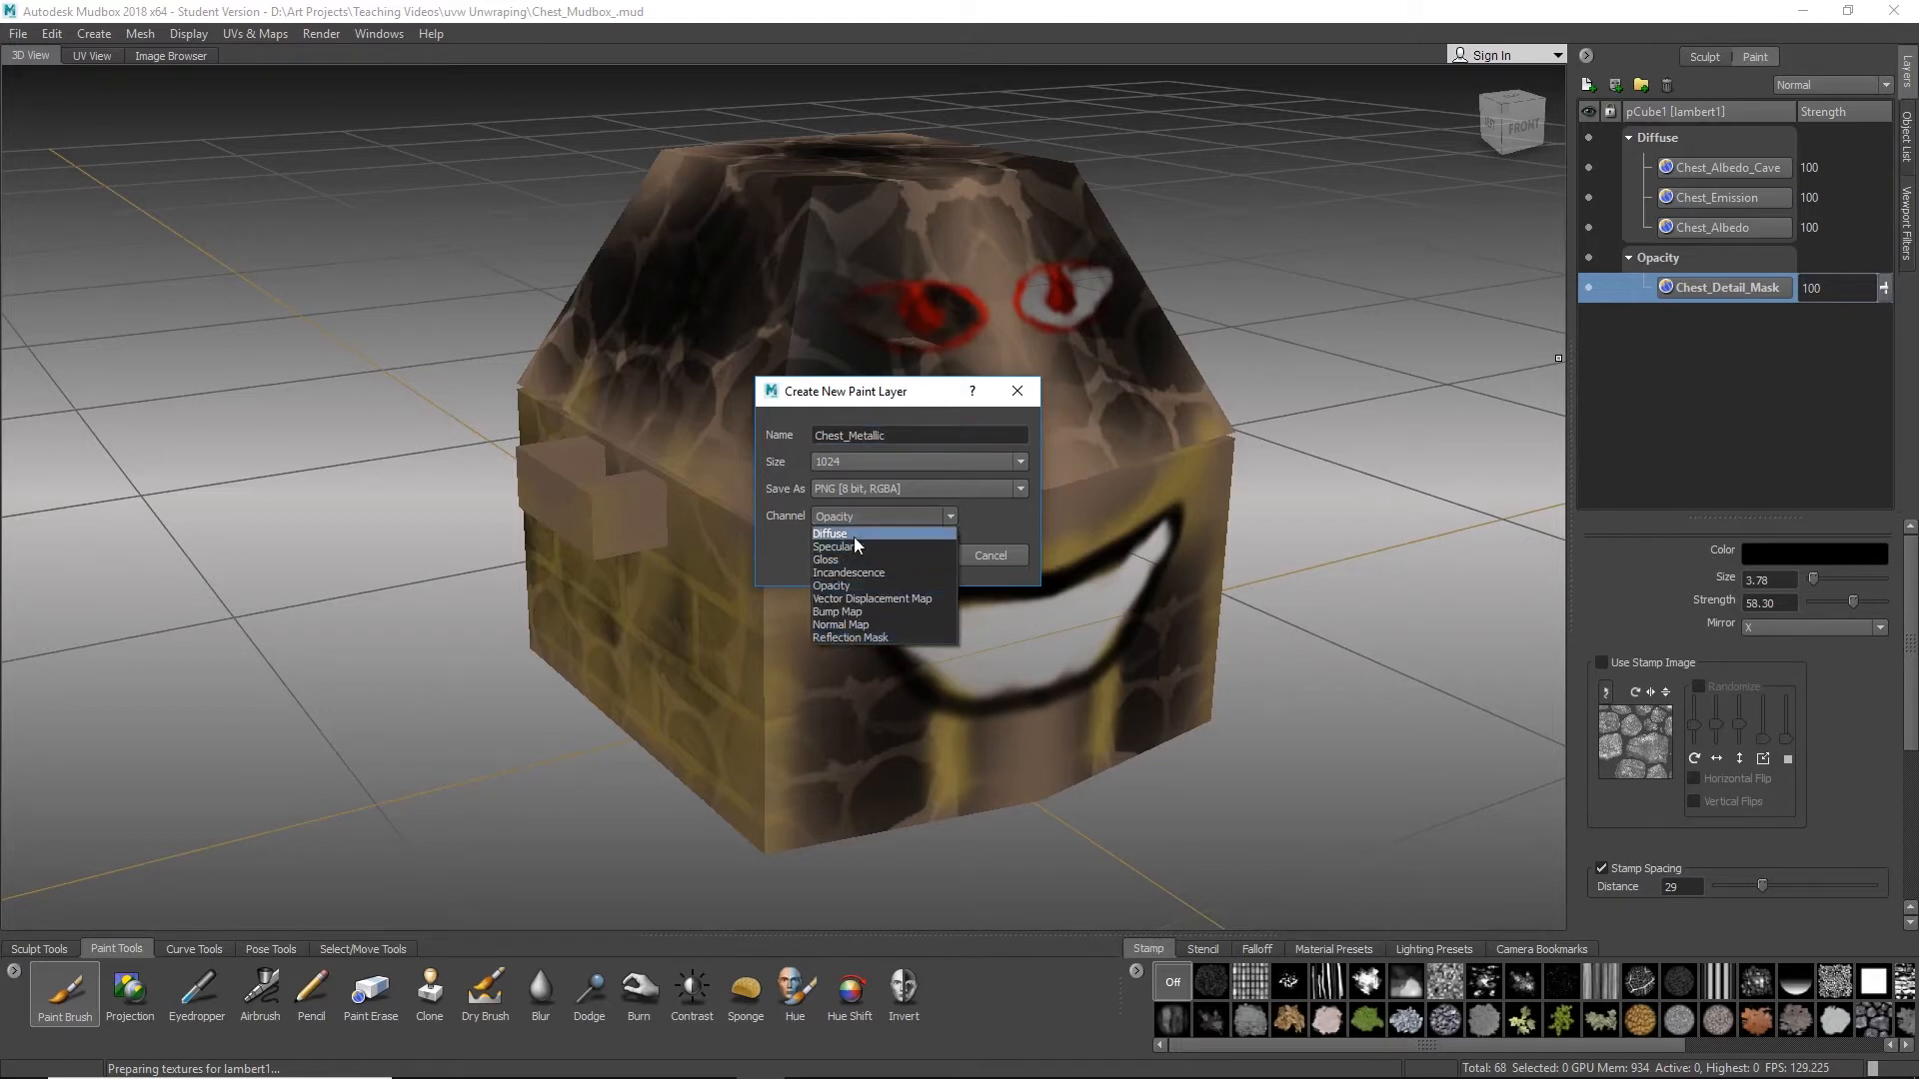
click(829, 560)
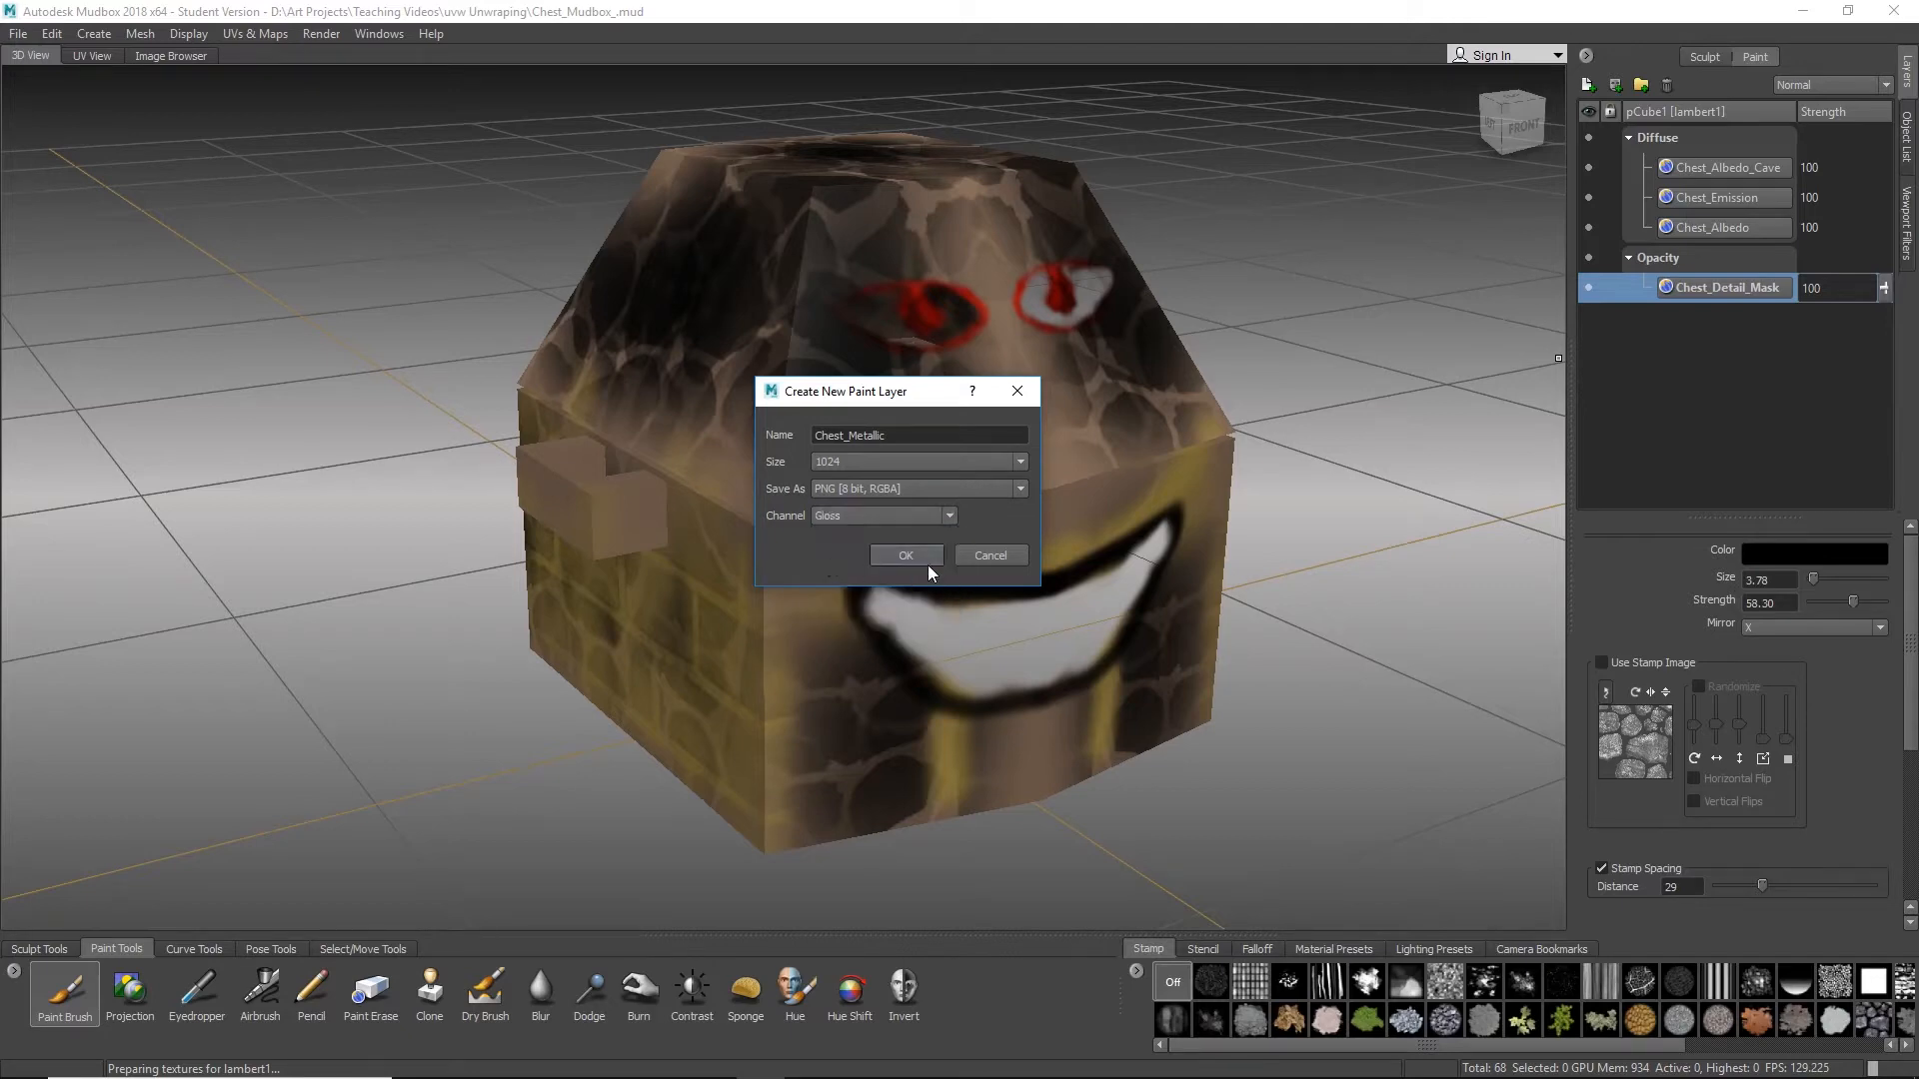
click(899, 556)
Step: Enlarge the brush to size 34.98 and paint black over the chest's lid and base on the Chest_Metallic layer
mouse_move(900, 556)
alt+mouse_down()
mouse_move(1008, 487)
mouse_move(955, 504)
alt+mouse_up()
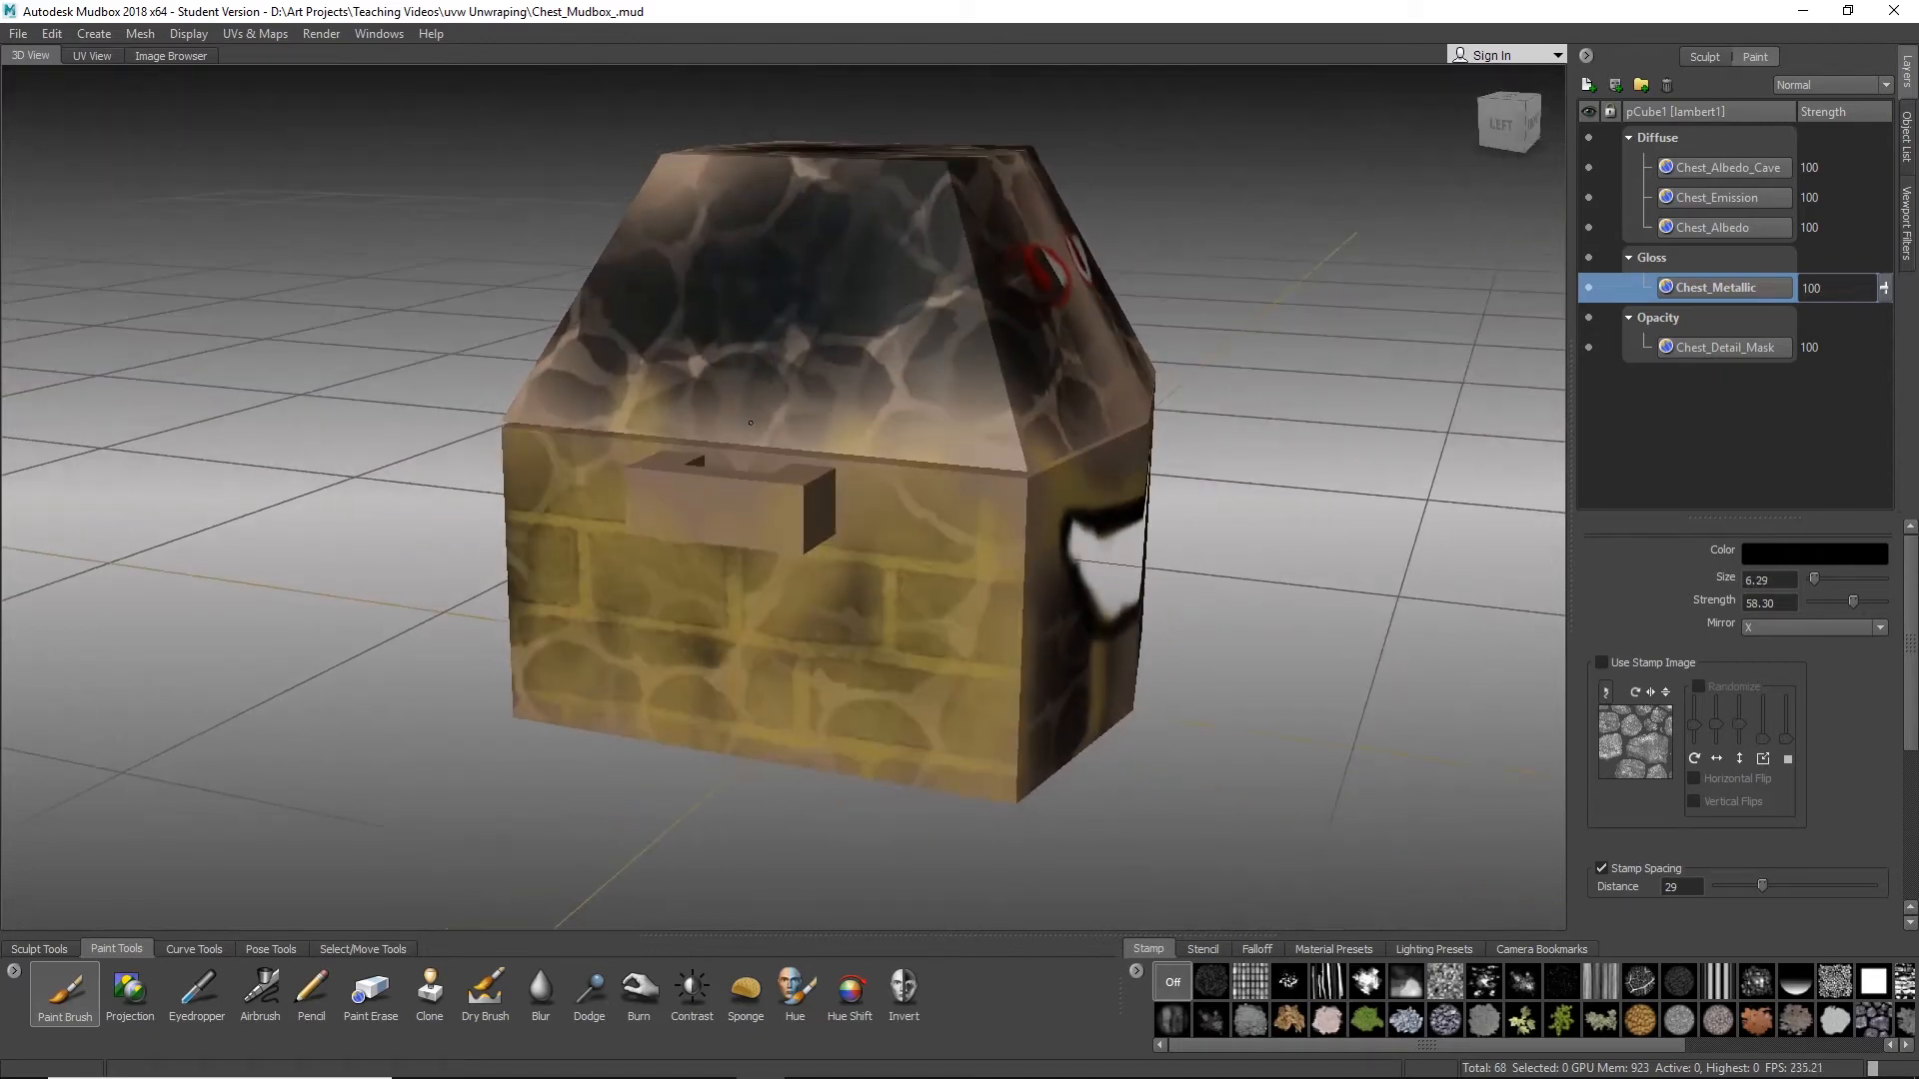
drag(706, 208, 648, 366)
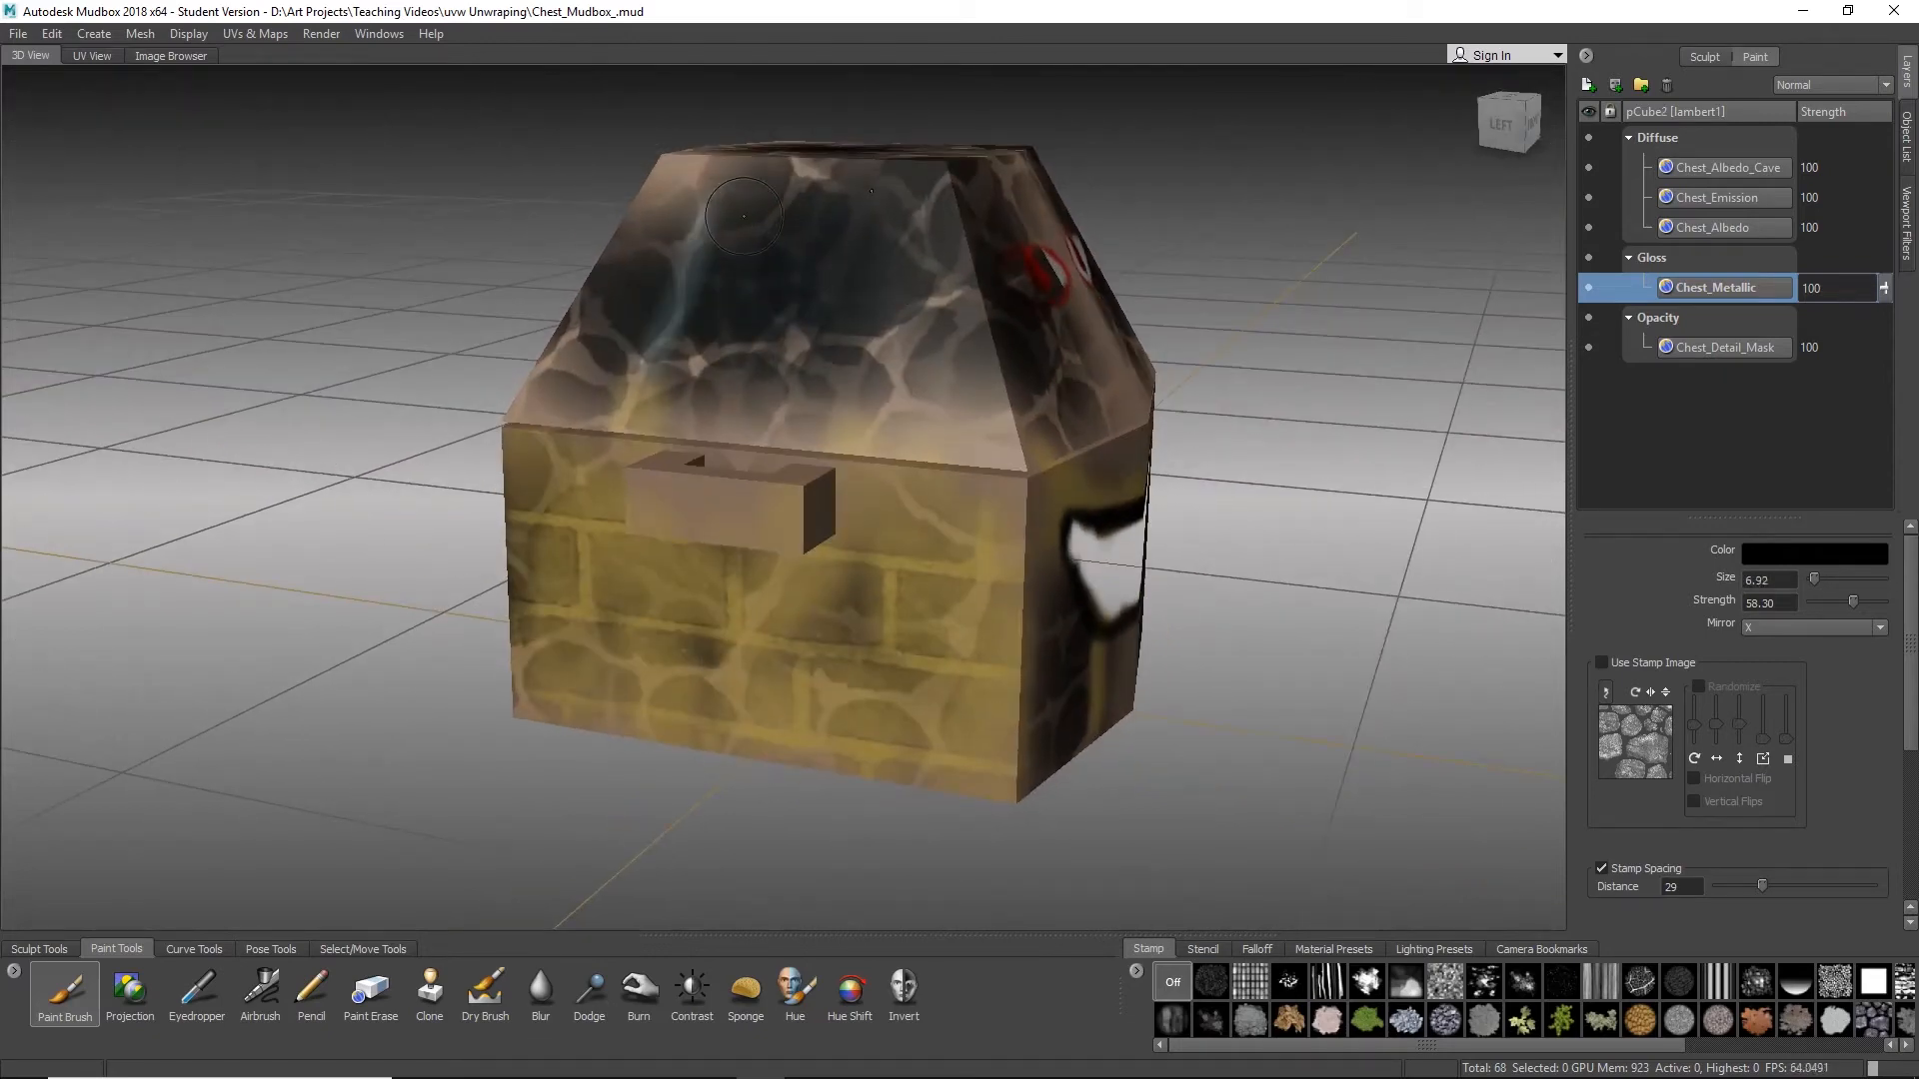
drag(723, 201, 774, 203)
drag(648, 241, 946, 250)
mouse_move(997, 329)
alt+mouse_down()
mouse_move(715, 330)
mouse_move(942, 372)
alt+mouse_up()
mouse_move(719, 600)
alt+mouse_down()
mouse_move(860, 522)
mouse_move(690, 533)
alt+mouse_up()
alt+drag(690, 534, 900, 630)
drag(700, 599, 500, 419)
mouse_move(576, 345)
mouse_down()
mouse_move(650, 342)
mouse_move(880, 442)
mouse_move(845, 580)
mouse_up()
drag(740, 540, 789, 220)
mouse_move(879, 290)
alt+mouse_down()
mouse_move(766, 308)
mouse_move(800, 400)
alt+mouse_up()
drag(800, 400, 859, 260)
mouse_move(859, 400)
alt+mouse_down()
mouse_move(780, 289)
mouse_move(960, 389)
alt+mouse_up()
mouse_move(959, 390)
alt+mouse_down()
mouse_move(807, 266)
mouse_move(850, 240)
alt+mouse_up()
mouse_move(850, 240)
alt+mouse_down()
mouse_move(969, 350)
mouse_move(820, 390)
alt+mouse_up()
mouse_move(819, 390)
alt+mouse_down()
mouse_move(839, 320)
mouse_move(883, 385)
mouse_move(499, 386)
mouse_move(688, 400)
mouse_move(848, 349)
mouse_move(696, 445)
mouse_move(810, 235)
mouse_move(654, 430)
mouse_move(705, 440)
alt+mouse_up()
alt+right_drag(704, 440, 859, 400)
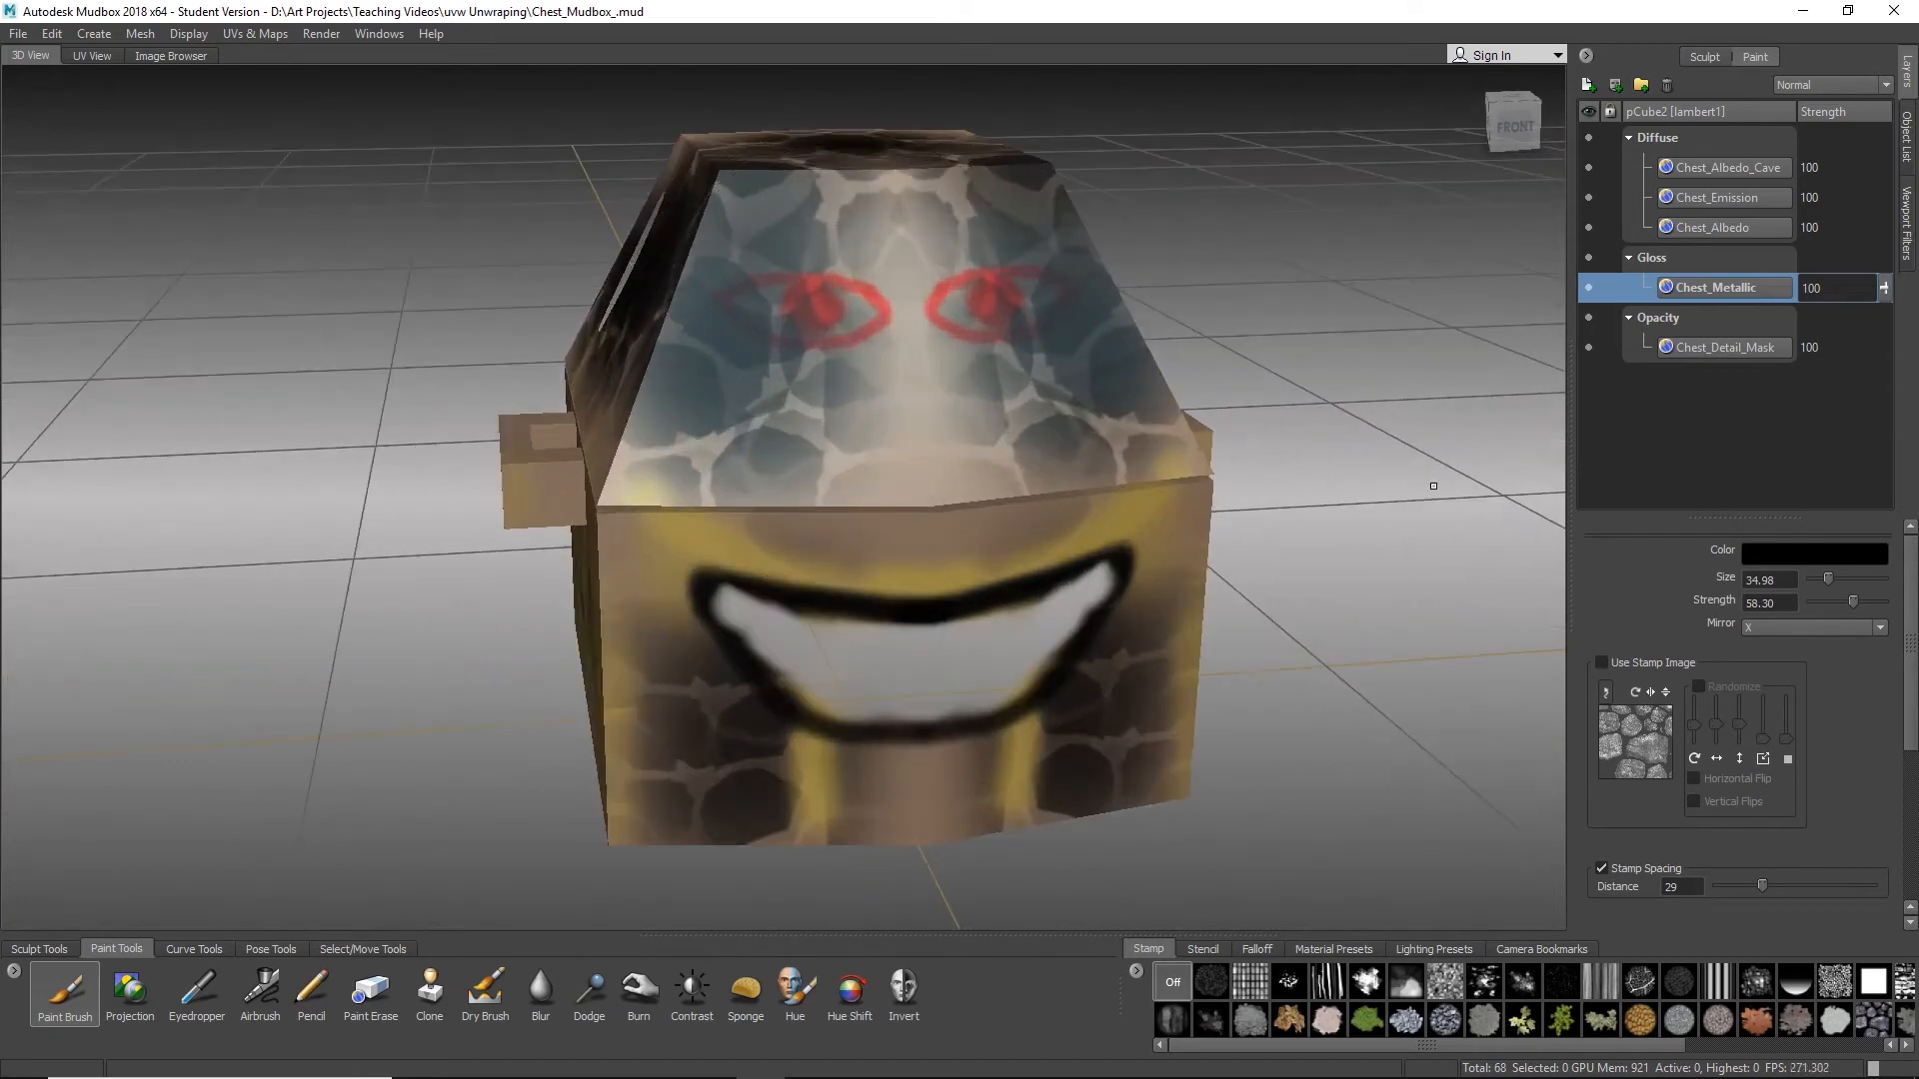
Step: Toggle the visibility of the Chest_Metallic layer and the Gloss channel to compare the chest's shine
click(1589, 287)
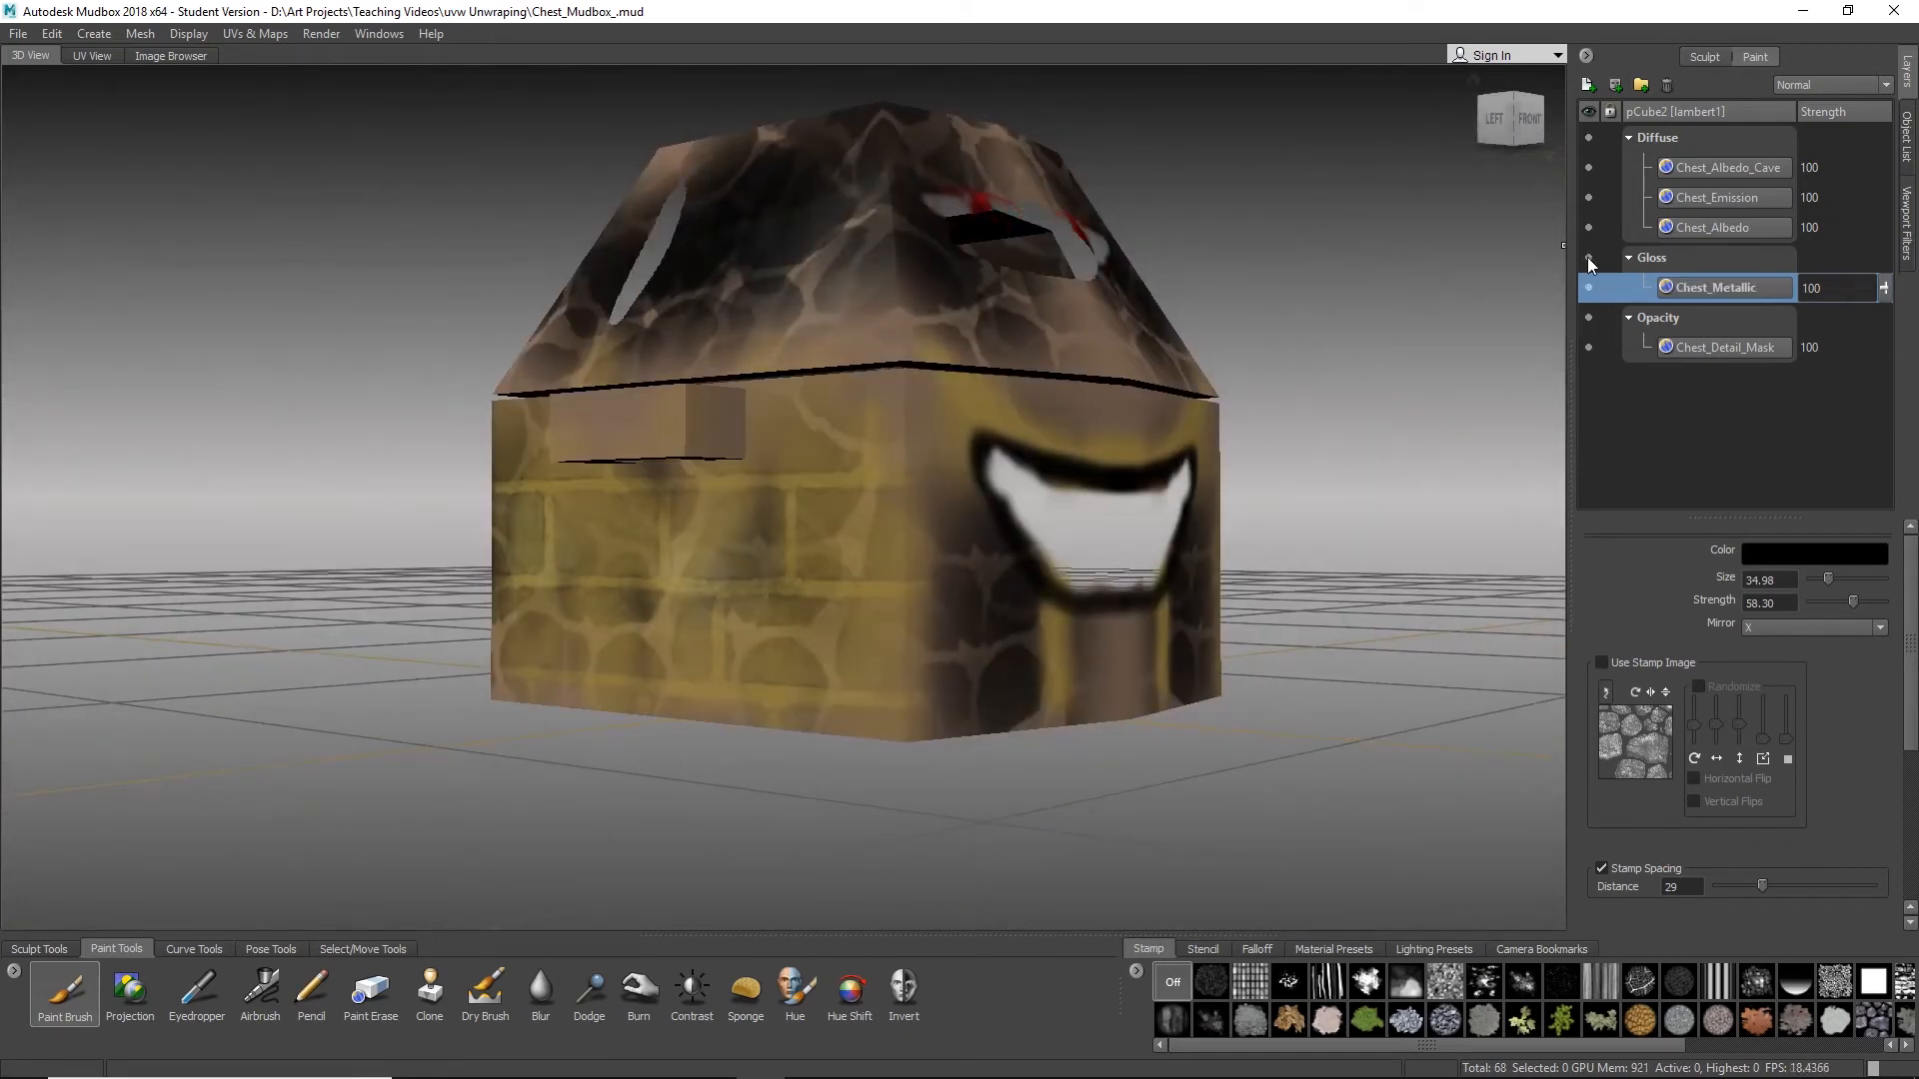
click(1589, 260)
click(1589, 260)
click(1590, 260)
mouse_move(1009, 375)
alt+mouse_down()
mouse_move(845, 415)
mouse_move(783, 454)
mouse_move(1069, 443)
mouse_move(1172, 330)
mouse_move(1272, 440)
mouse_move(1177, 464)
mouse_move(1194, 453)
alt+mouse_up()
Step: Set the paint brush color to light grey, try a stroke on the lid's handle side and undo it
click(1813, 555)
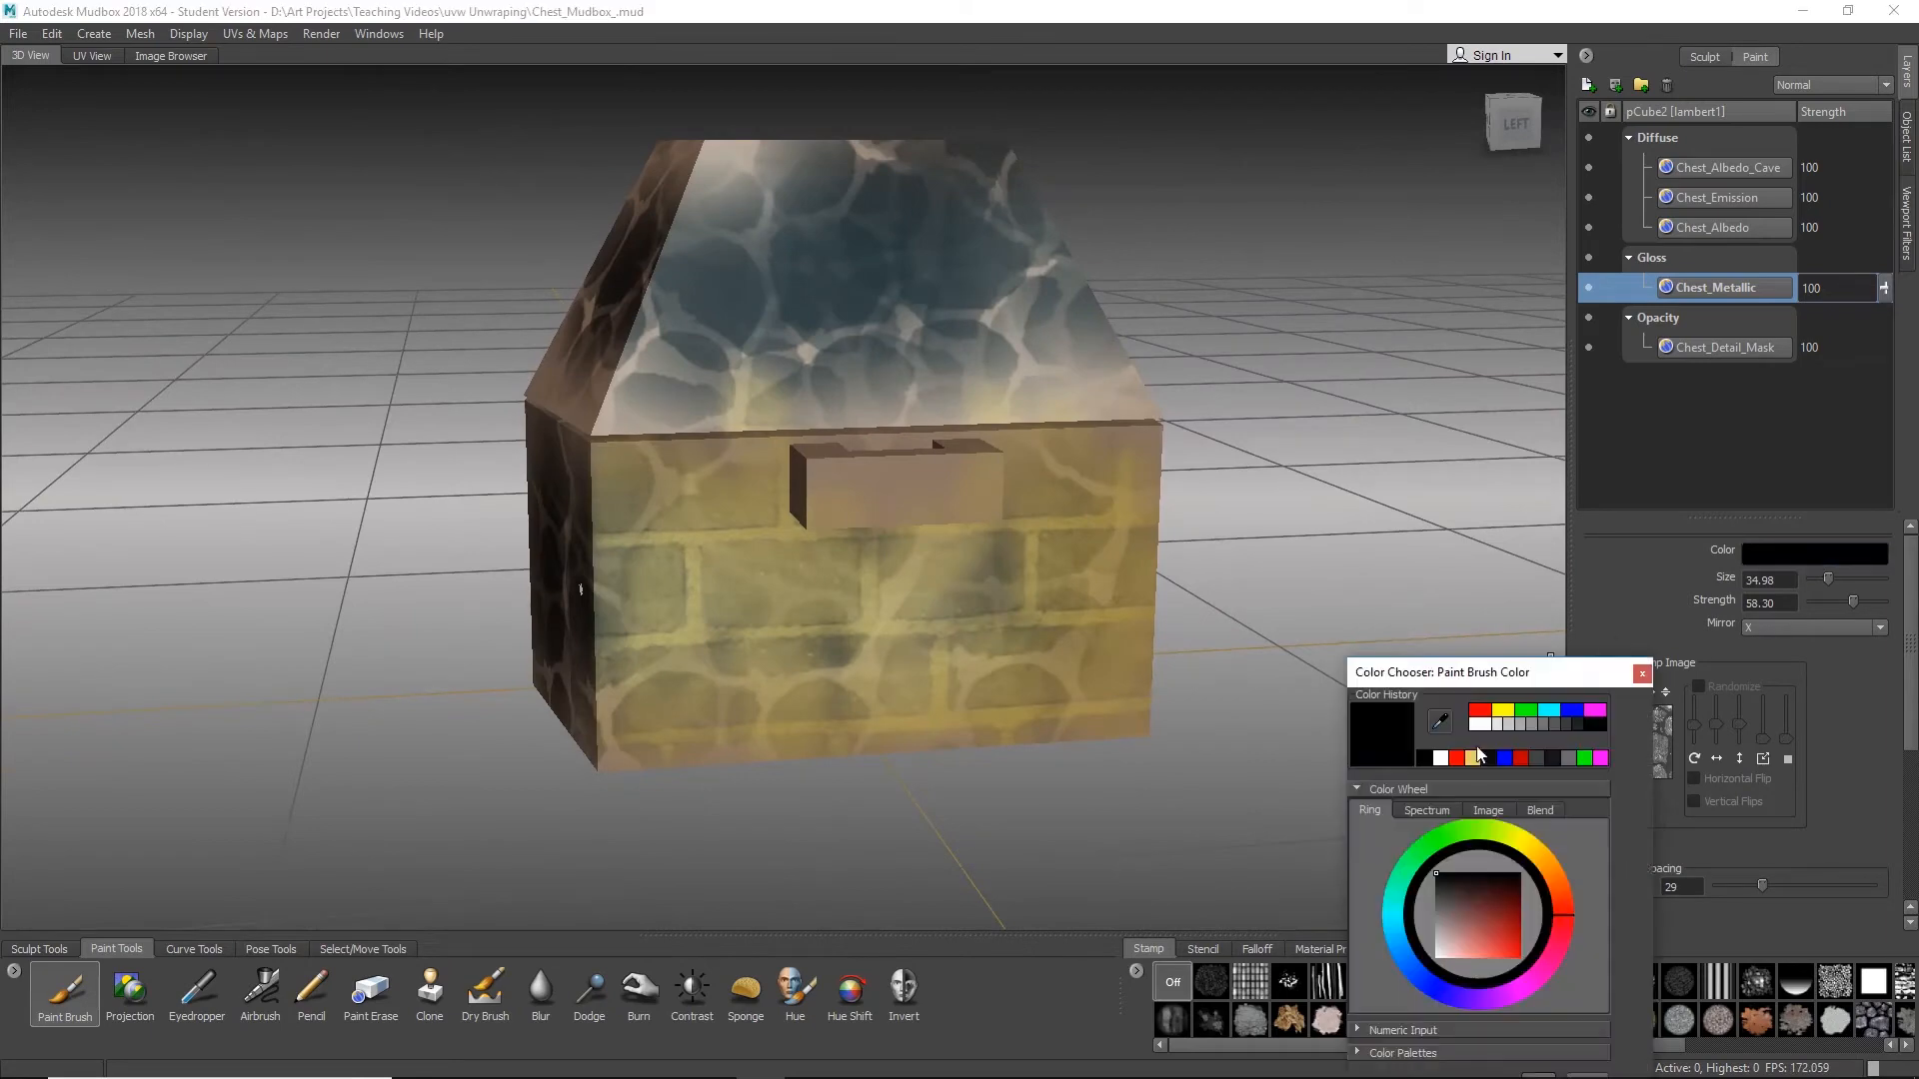
drag(1460, 911, 1419, 934)
drag(1487, 669, 1370, 426)
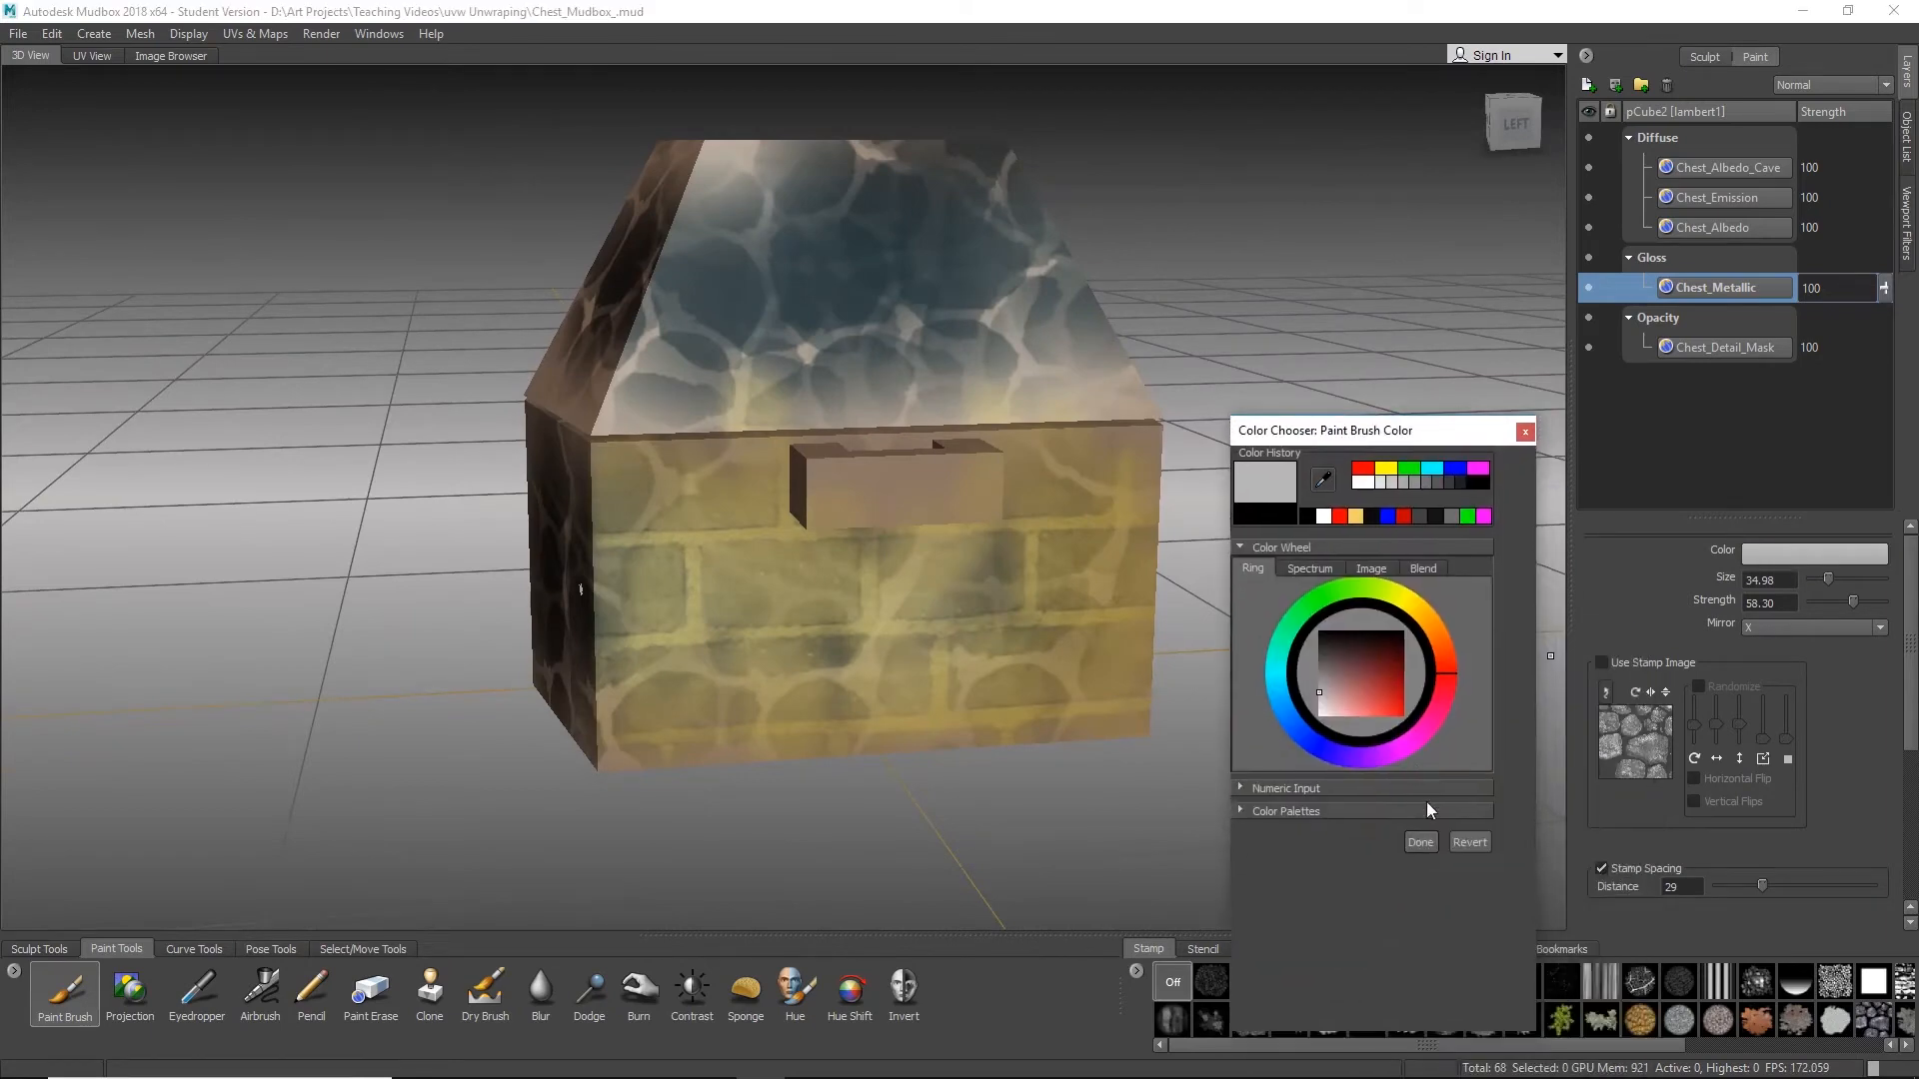
click(1422, 844)
drag(745, 335, 865, 290)
key(ctrl+z)
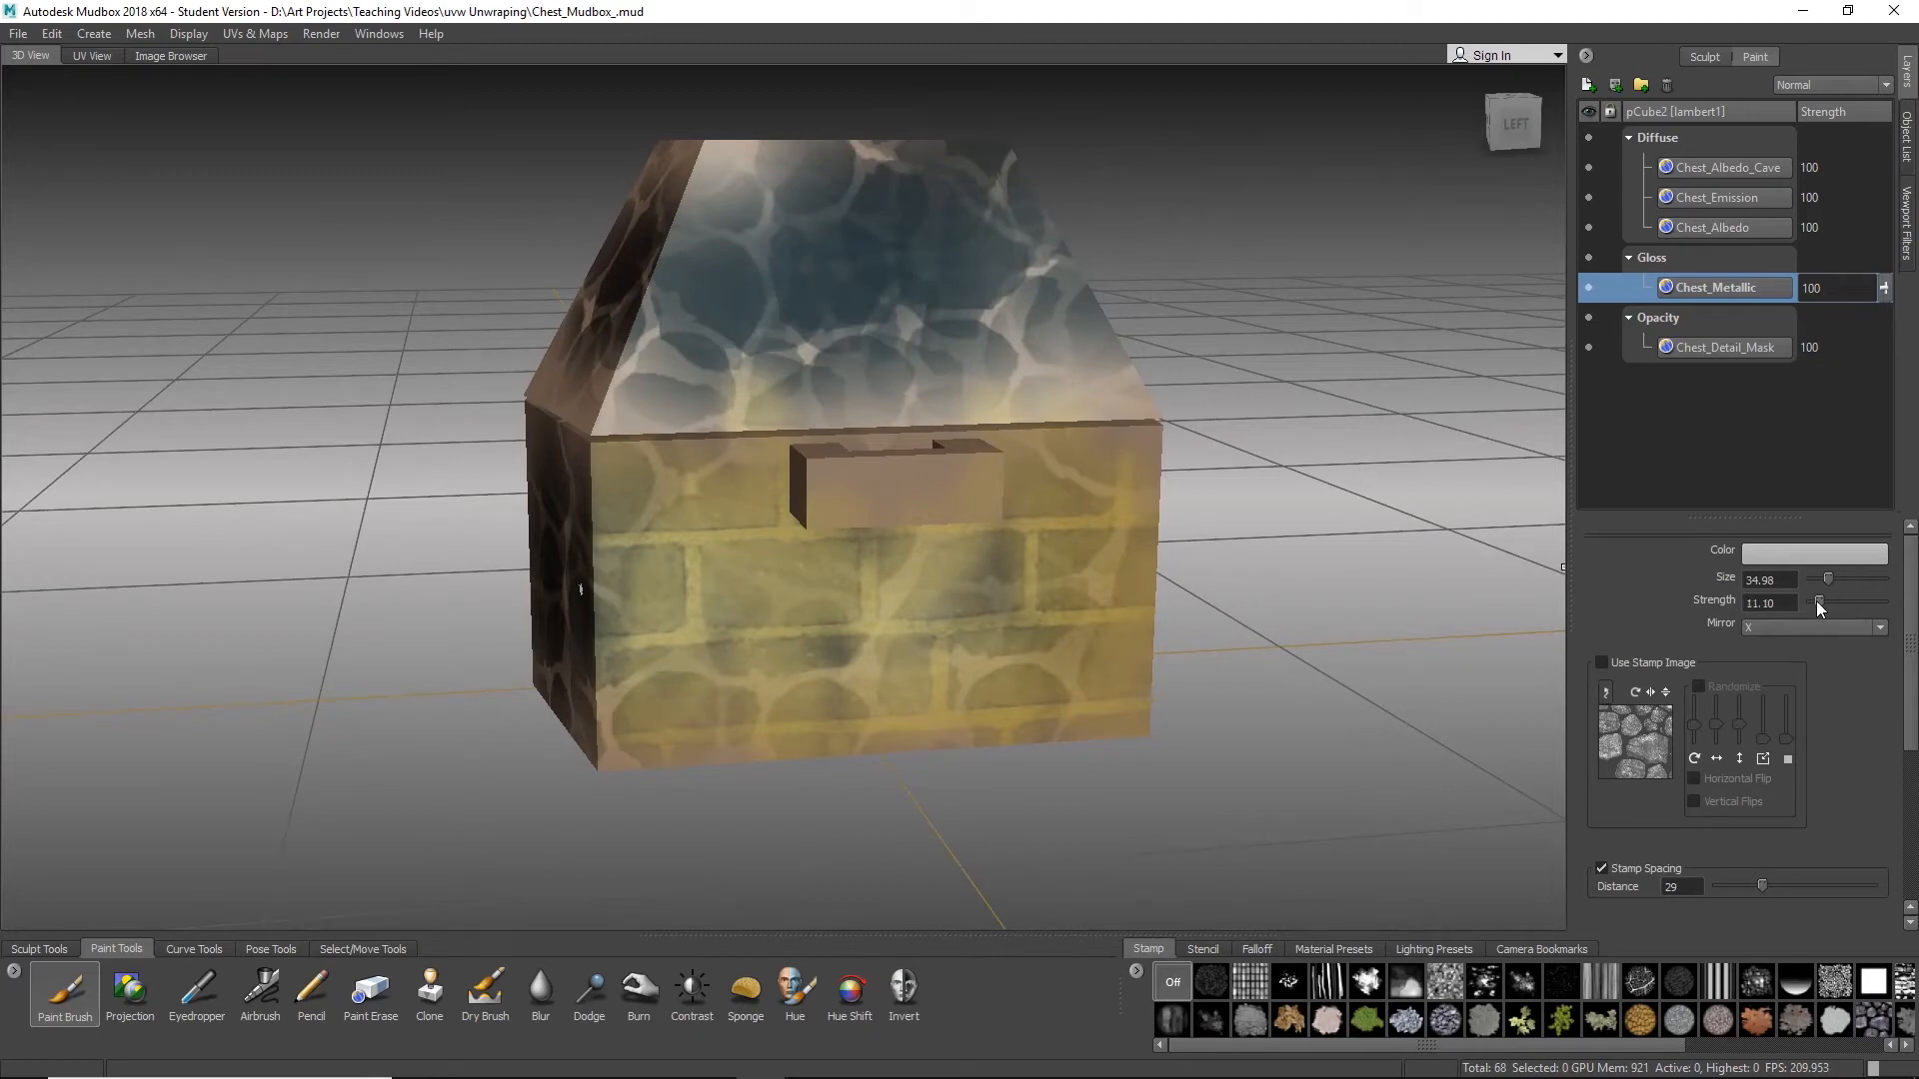
Step: Lower the brush strength to 2.80 and paint light grey over the lid's handle side on the Chest_Metallic layer
drag(1813, 602, 1811, 602)
alt+drag(1480, 400, 1399, 454)
drag(730, 300, 949, 290)
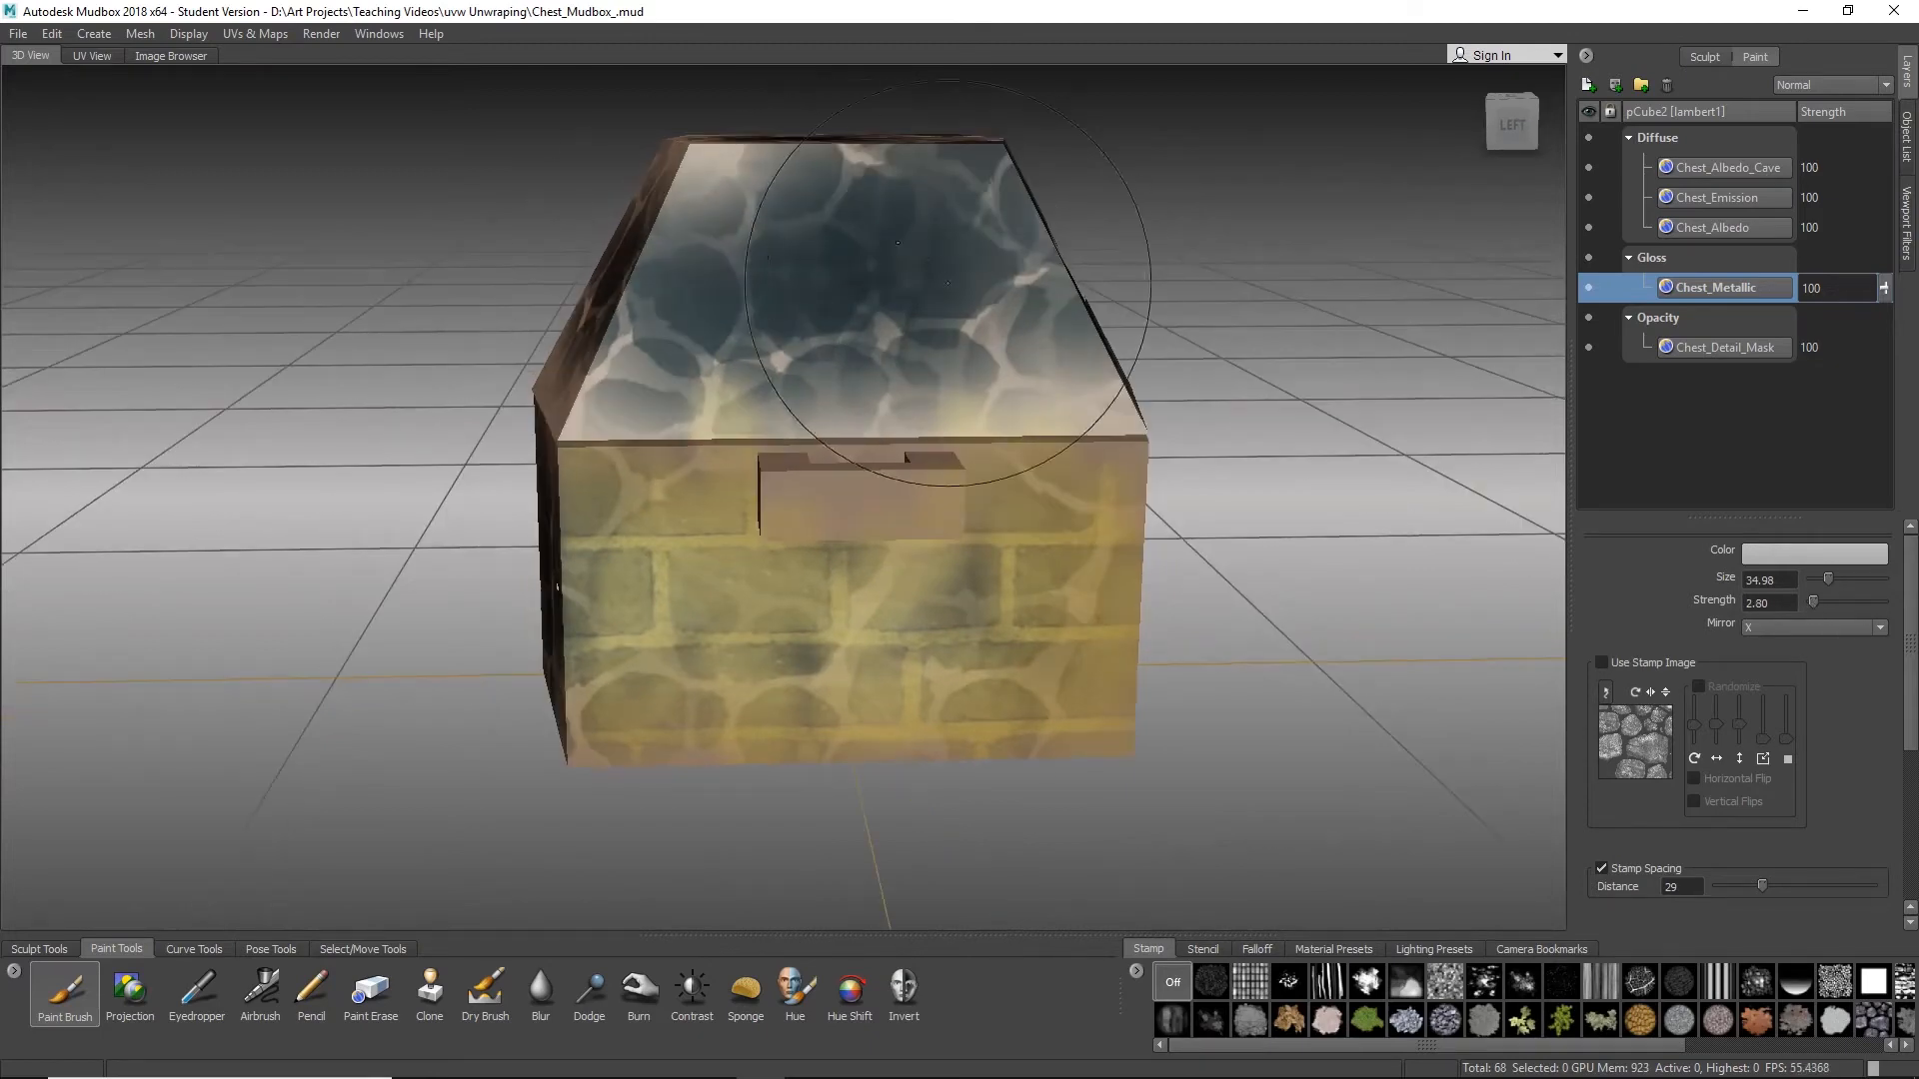
mouse_move(1035, 358)
alt+mouse_down()
mouse_move(683, 287)
mouse_move(612, 384)
mouse_move(835, 232)
mouse_move(820, 254)
mouse_move(940, 273)
alt+mouse_up()
alt+drag(627, 601, 605, 554)
alt+drag(871, 551, 1029, 620)
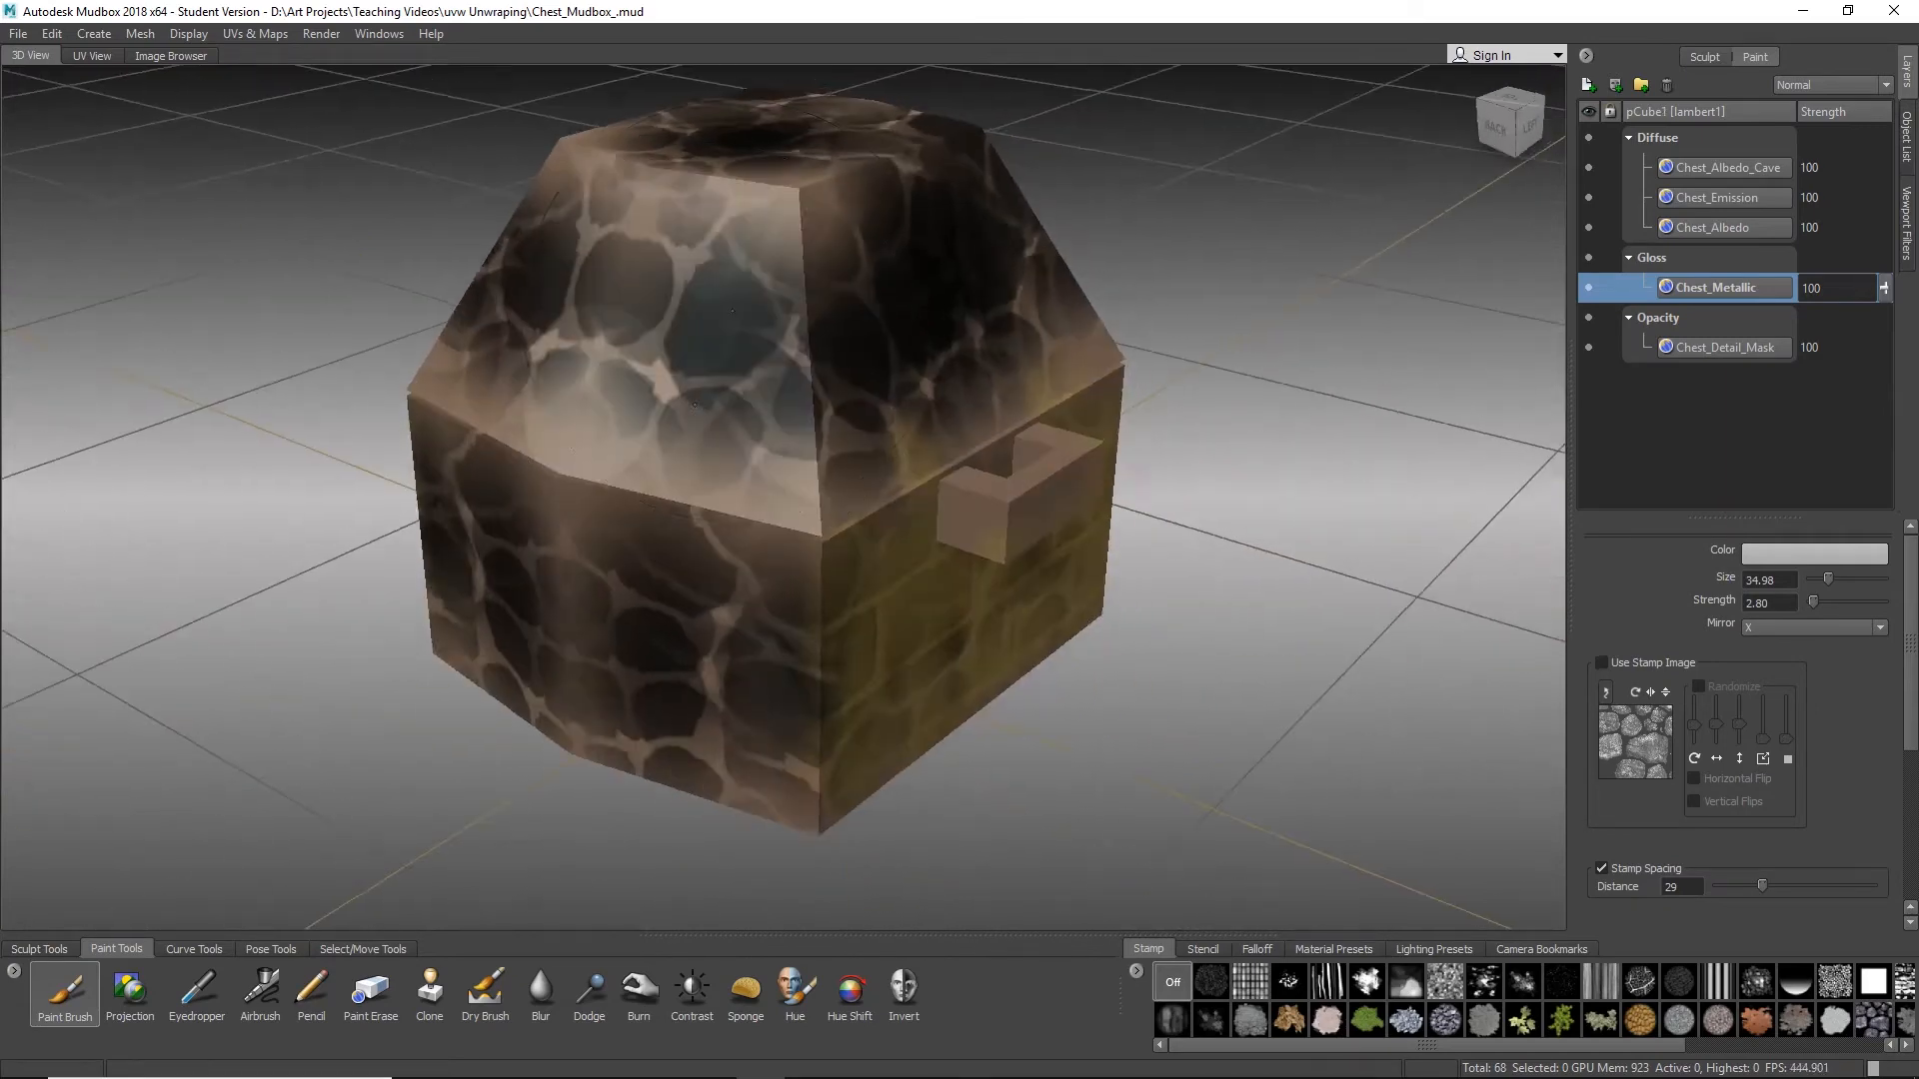
Step: Set the paint brush color to black and examine the chest's painted sides from several angles
click(1824, 555)
click(1327, 663)
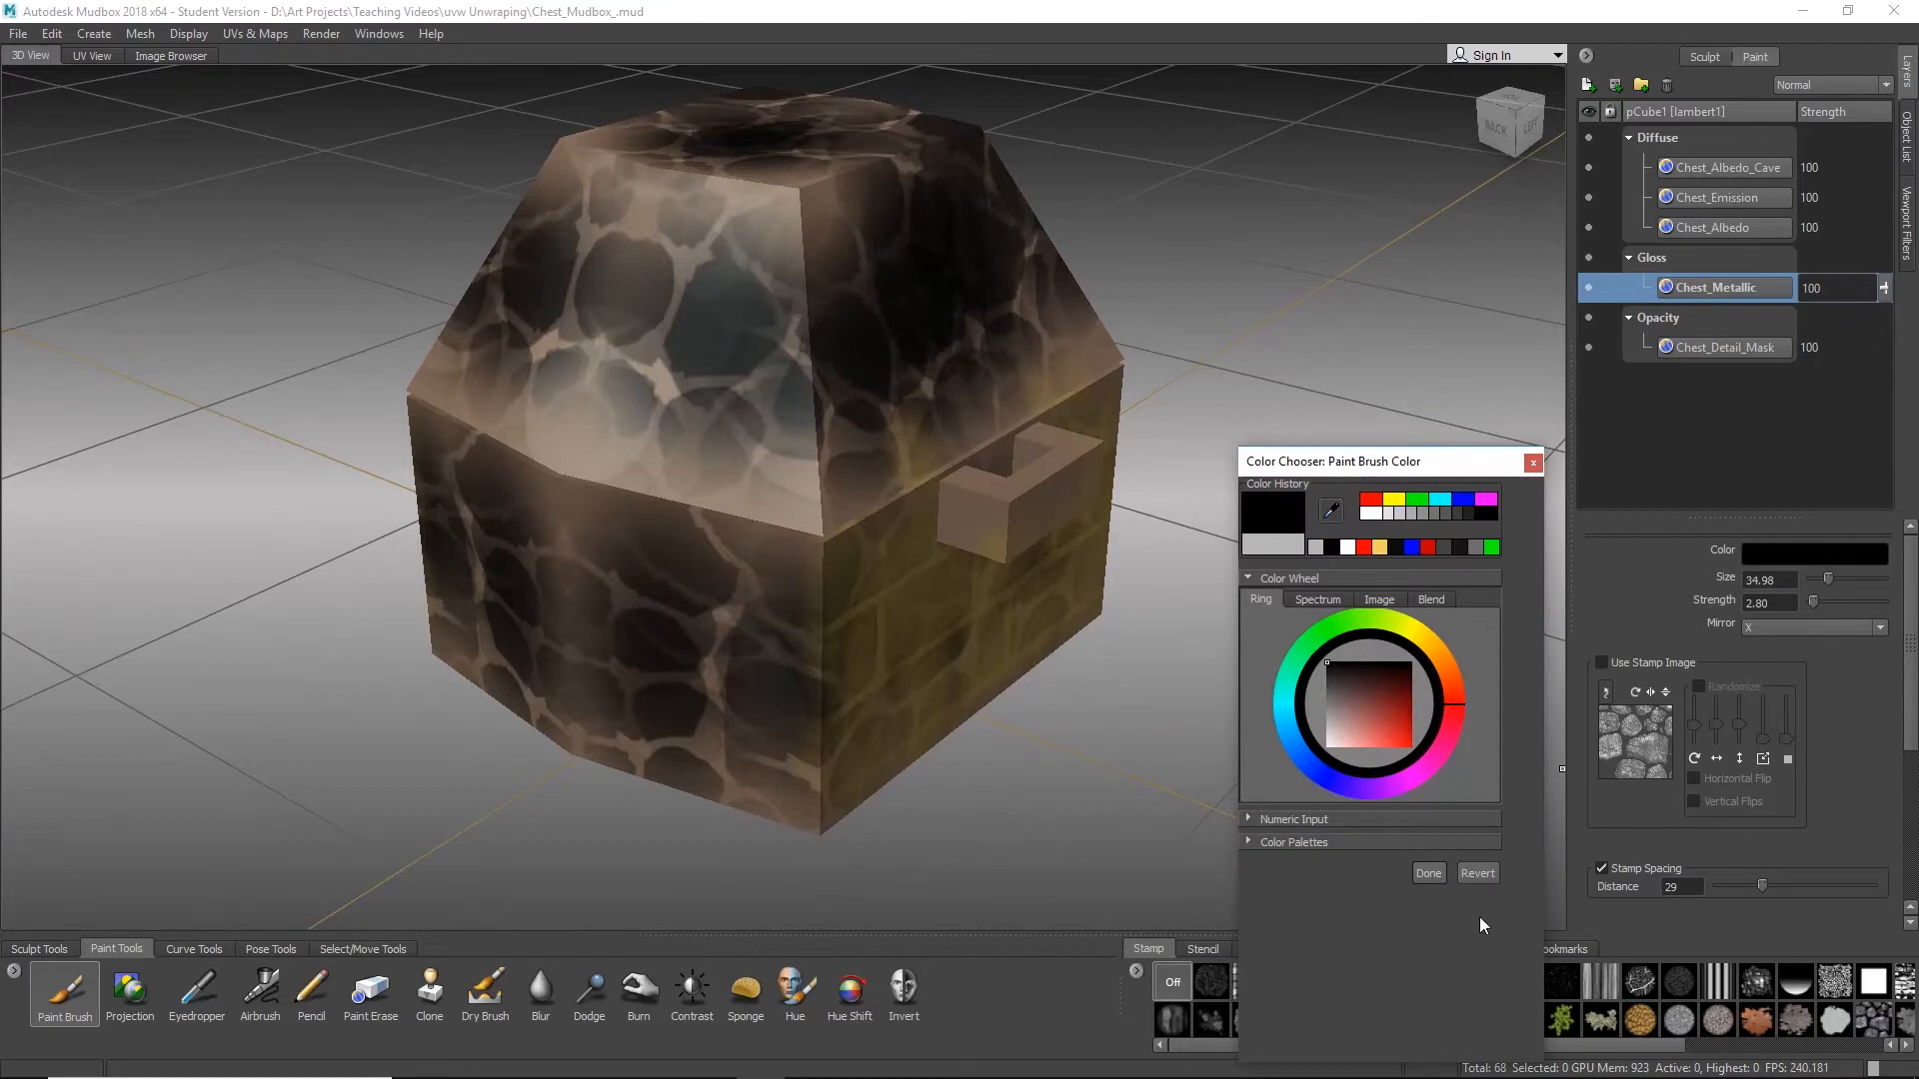
click(1424, 883)
alt+drag(700, 444, 611, 490)
alt+drag(800, 679, 664, 612)
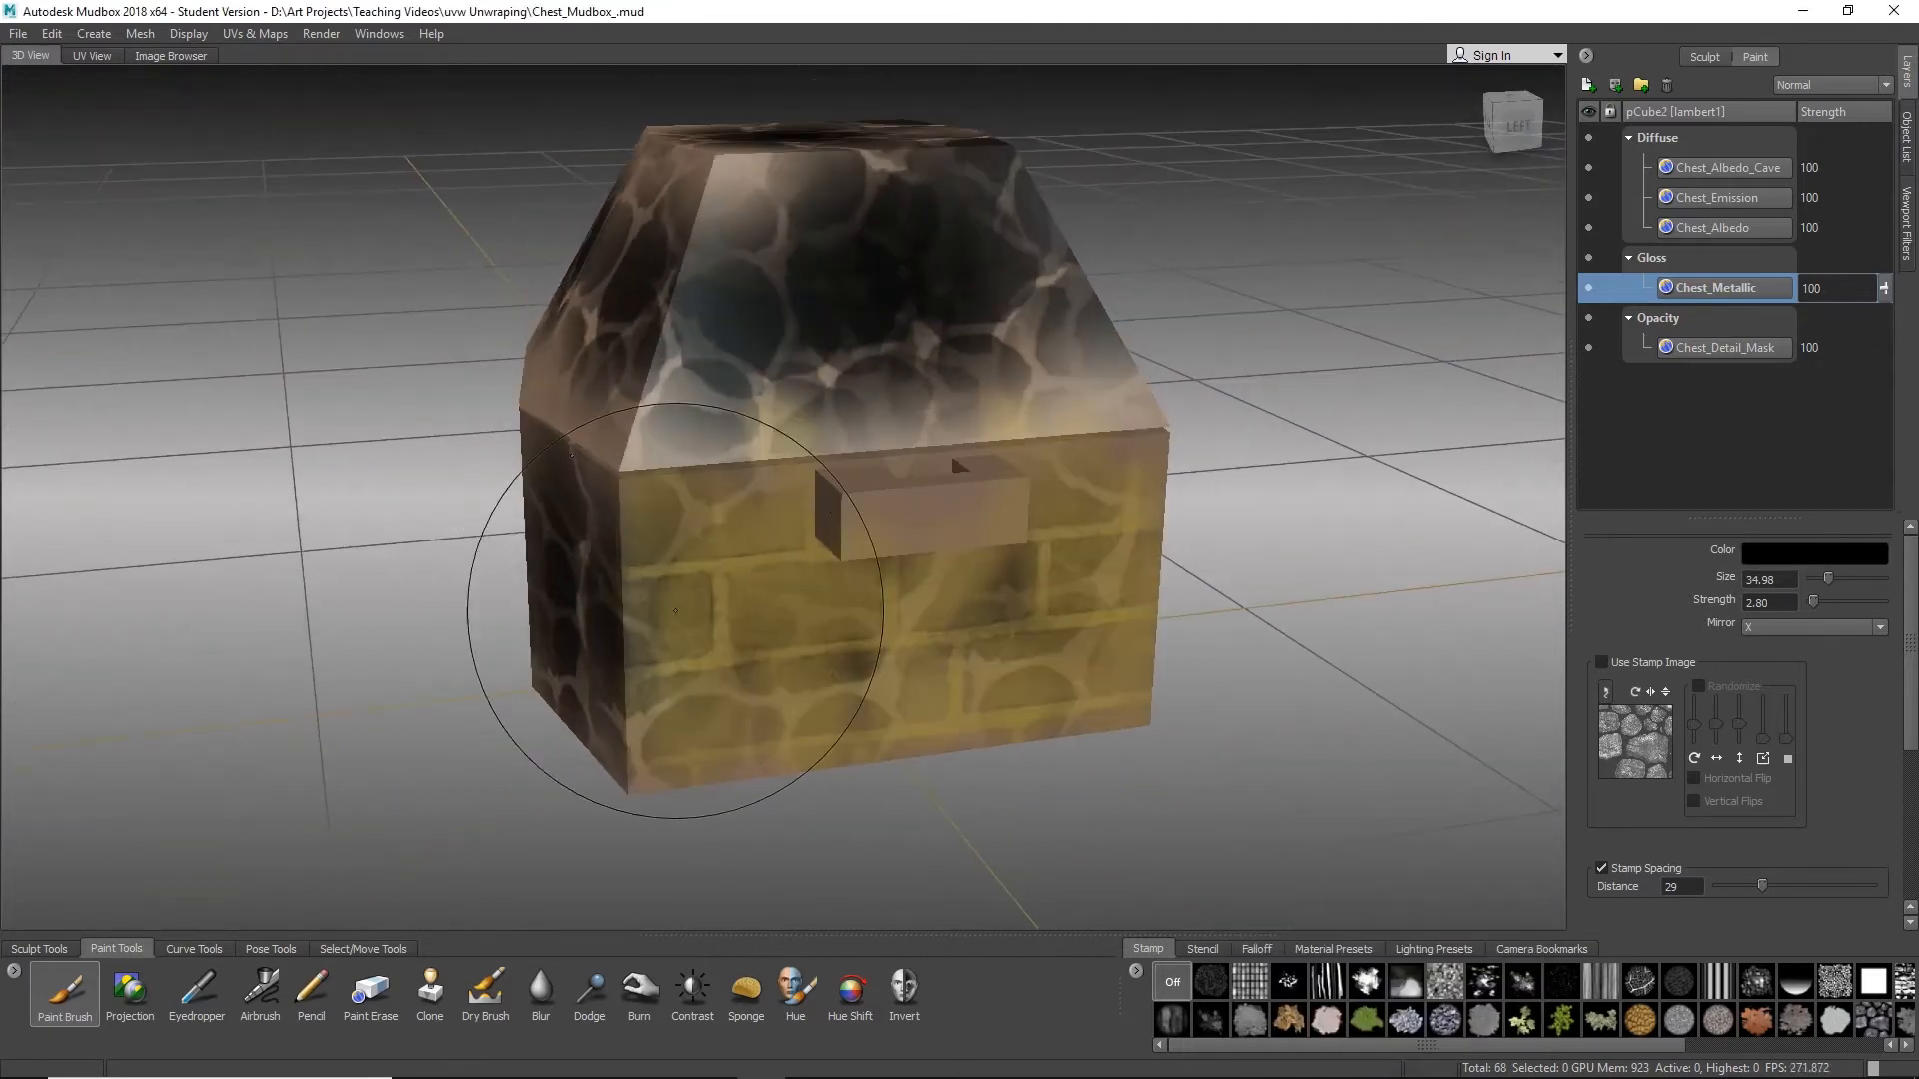
alt+drag(961, 666, 860, 659)
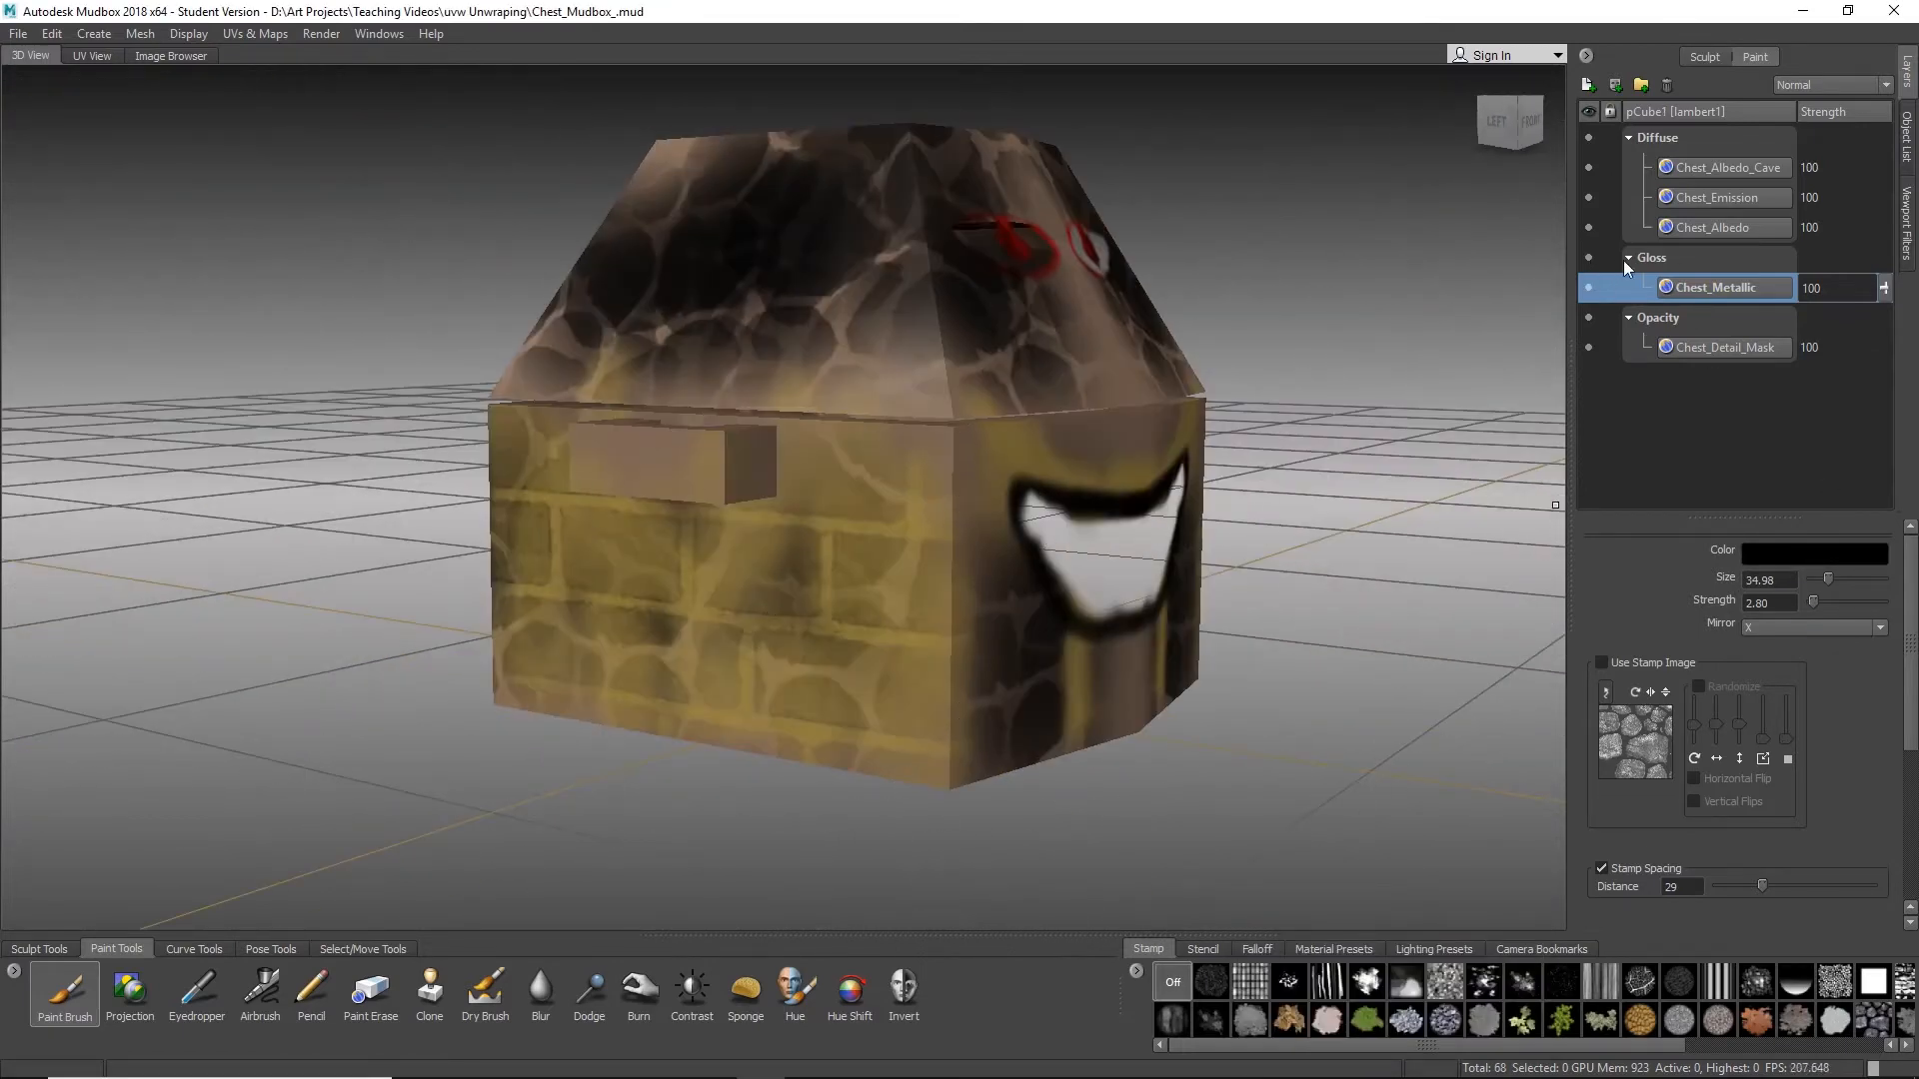
Step: Hide the Gloss channel and collapse the Diffuse, Gloss and Opacity layer groups
click(1629, 258)
click(1629, 288)
click(1629, 138)
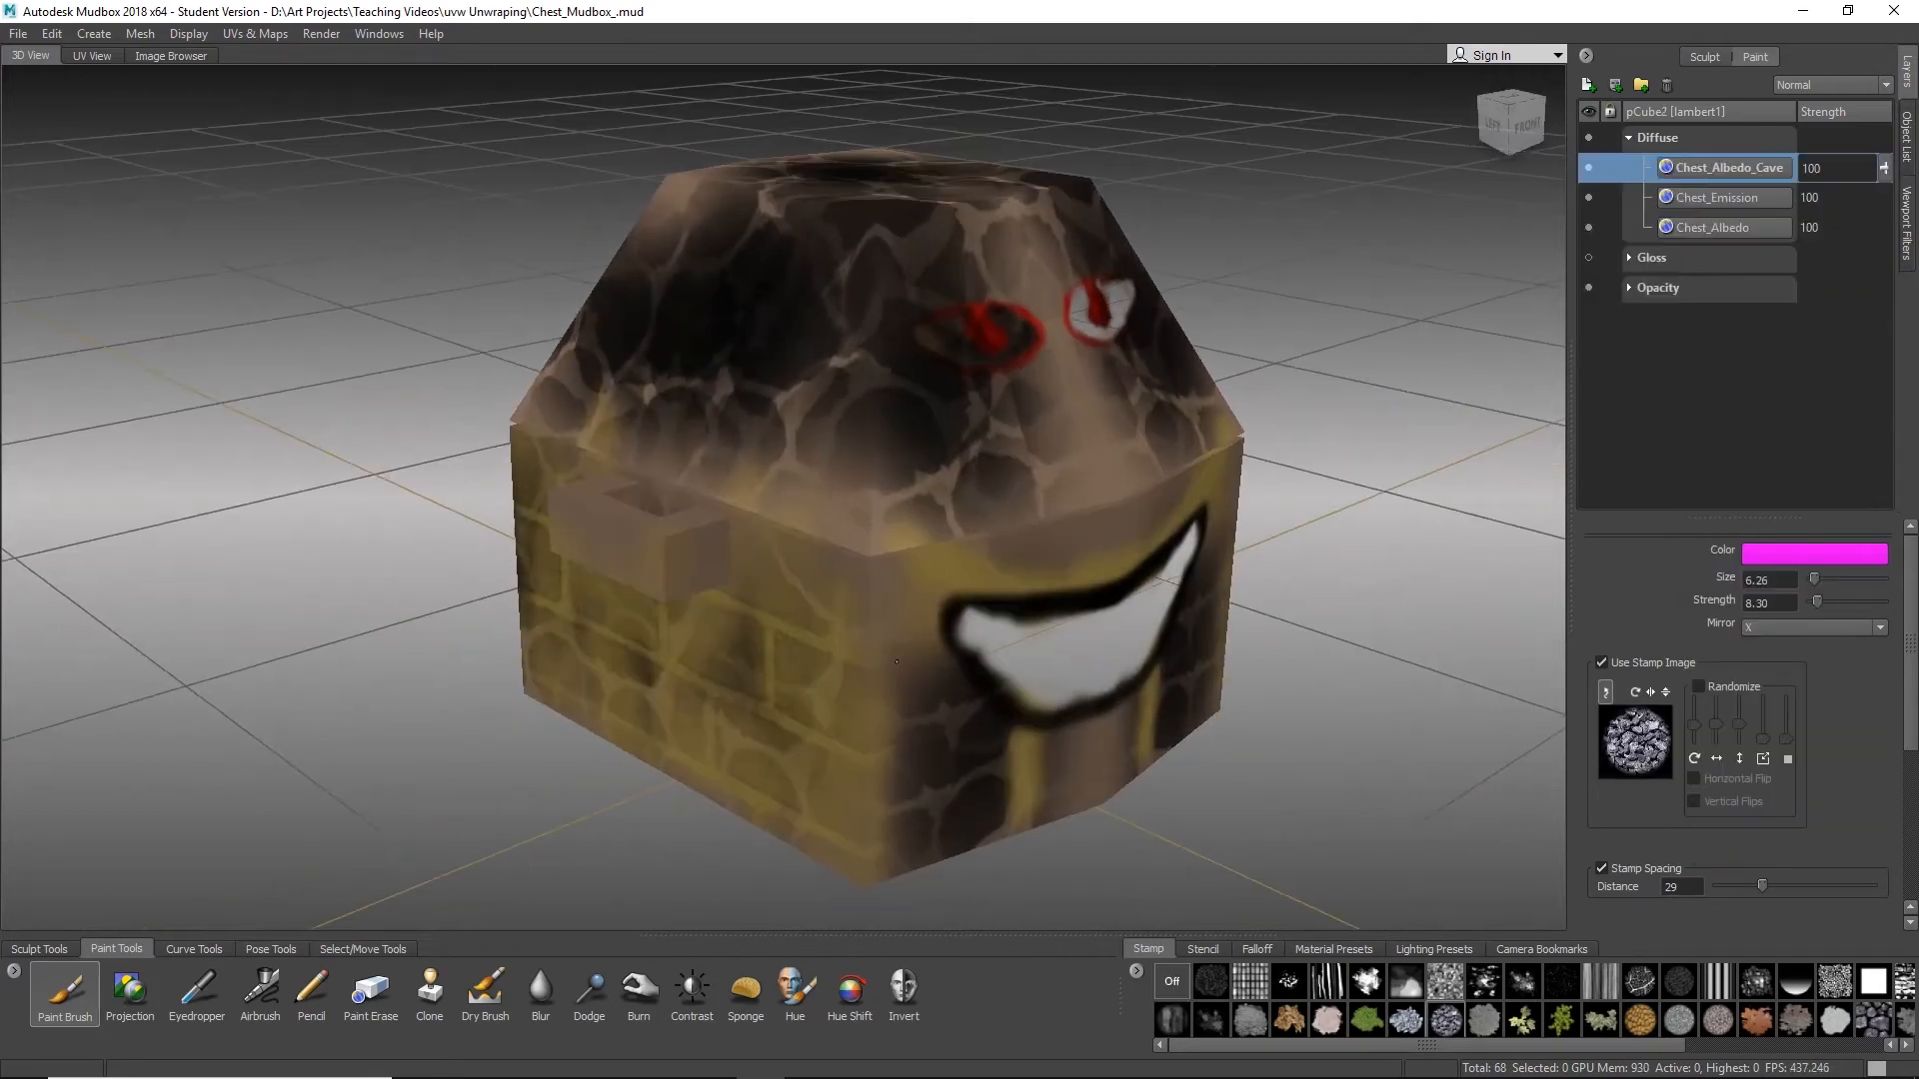
alt+drag(1310, 544, 1197, 508)
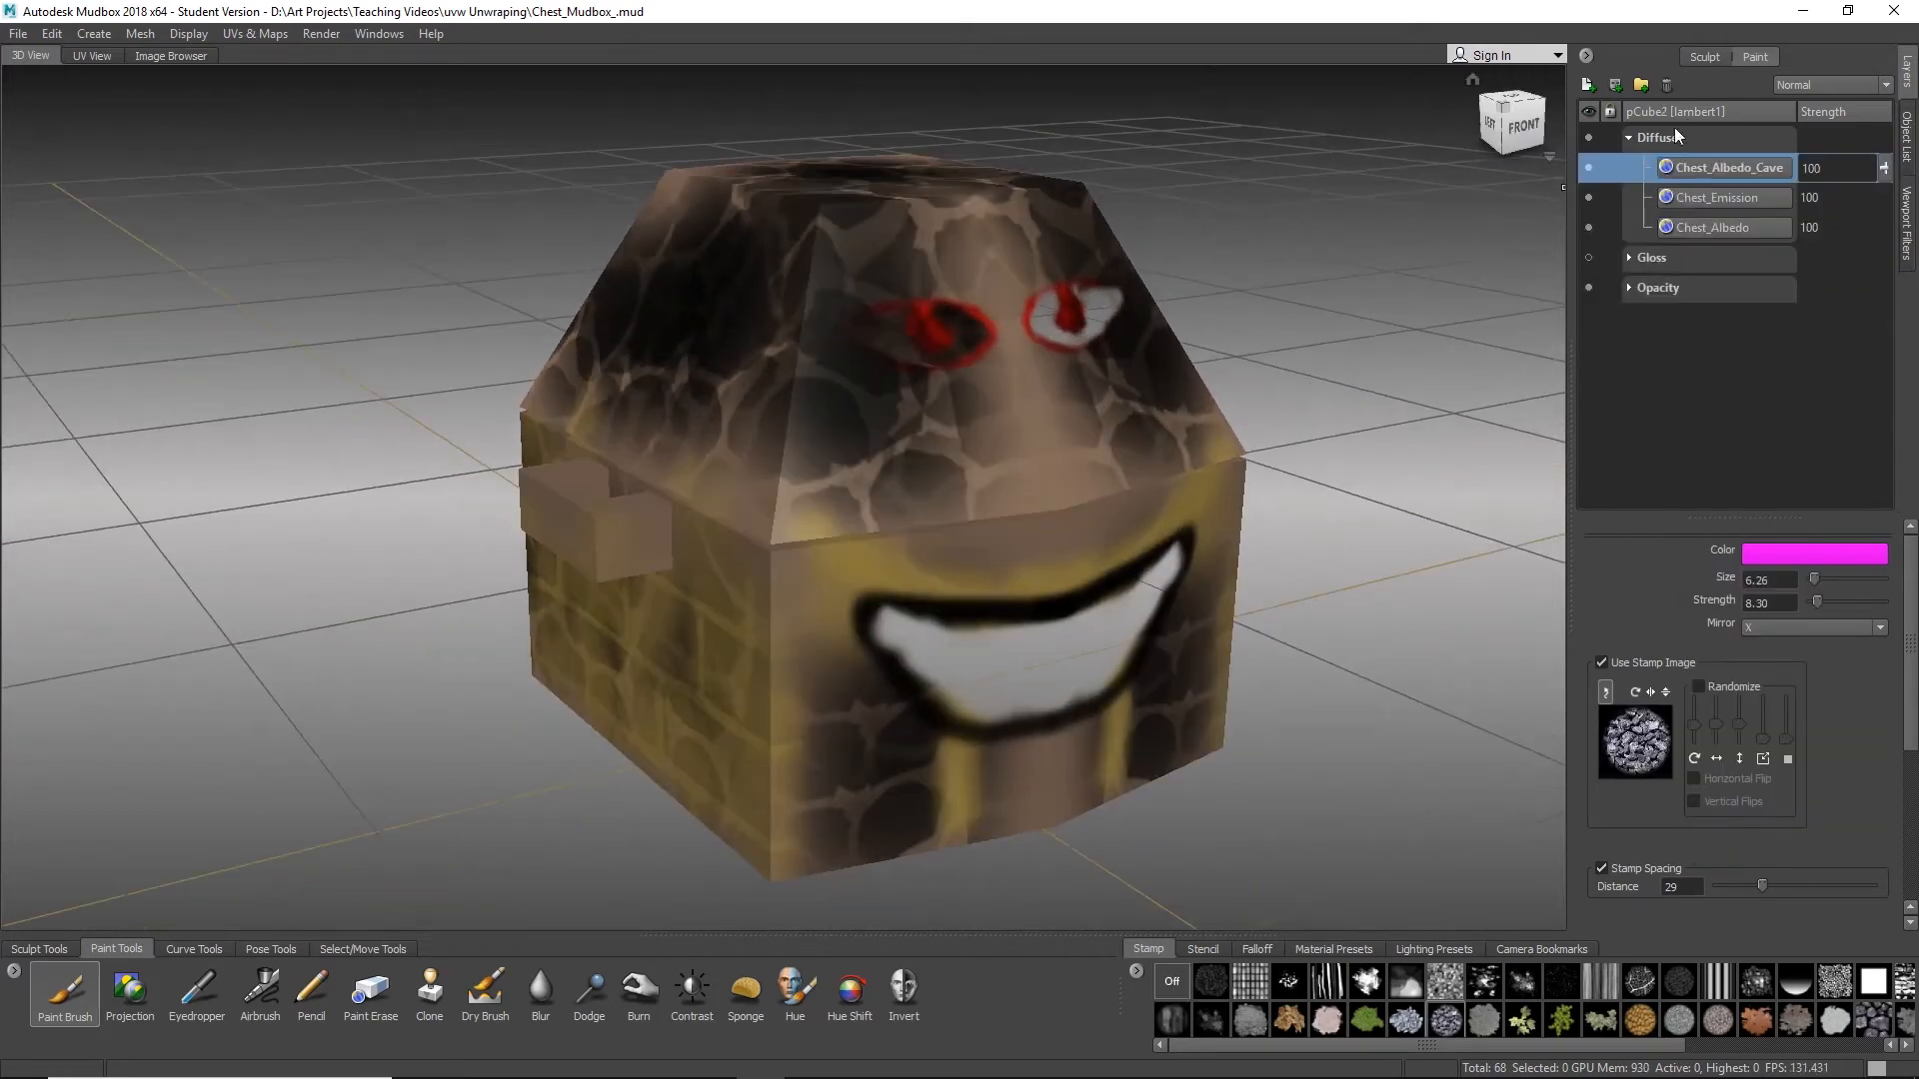
click(1629, 142)
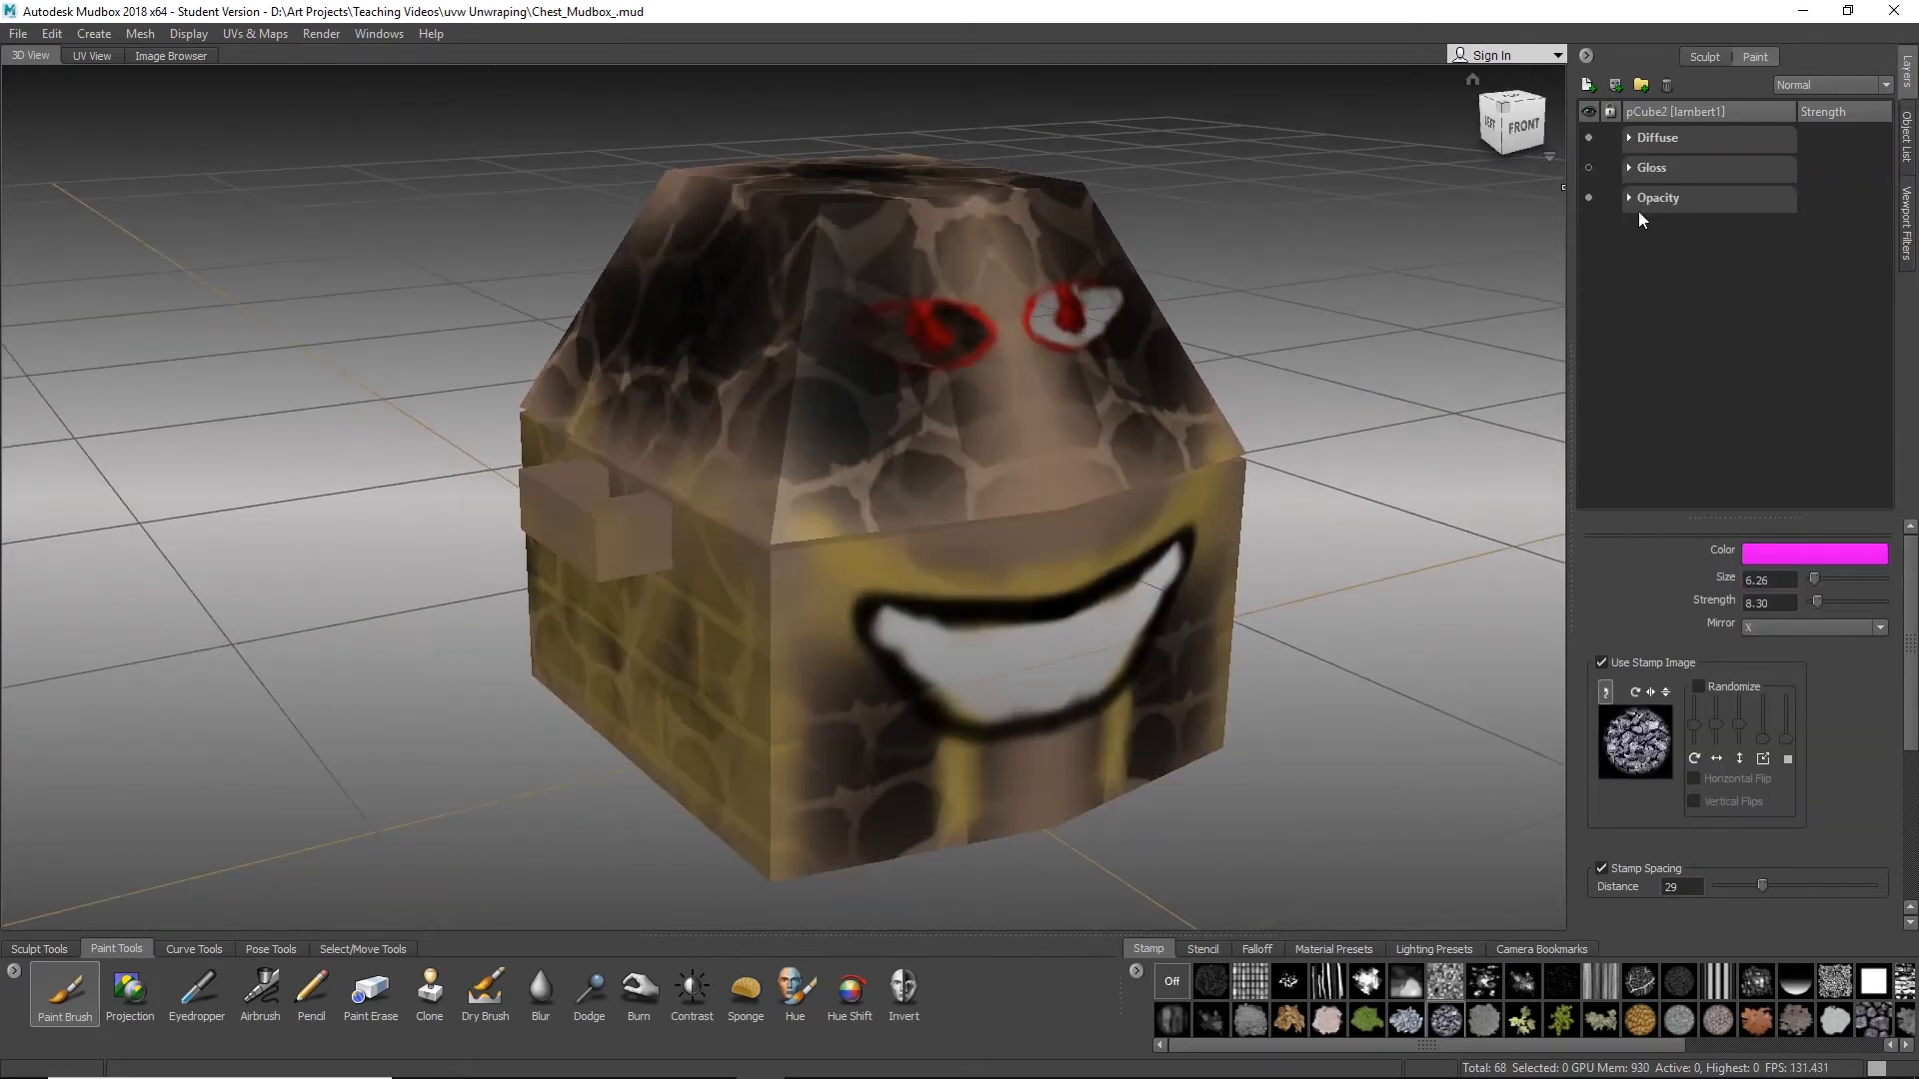
alt+drag(751, 310, 618, 287)
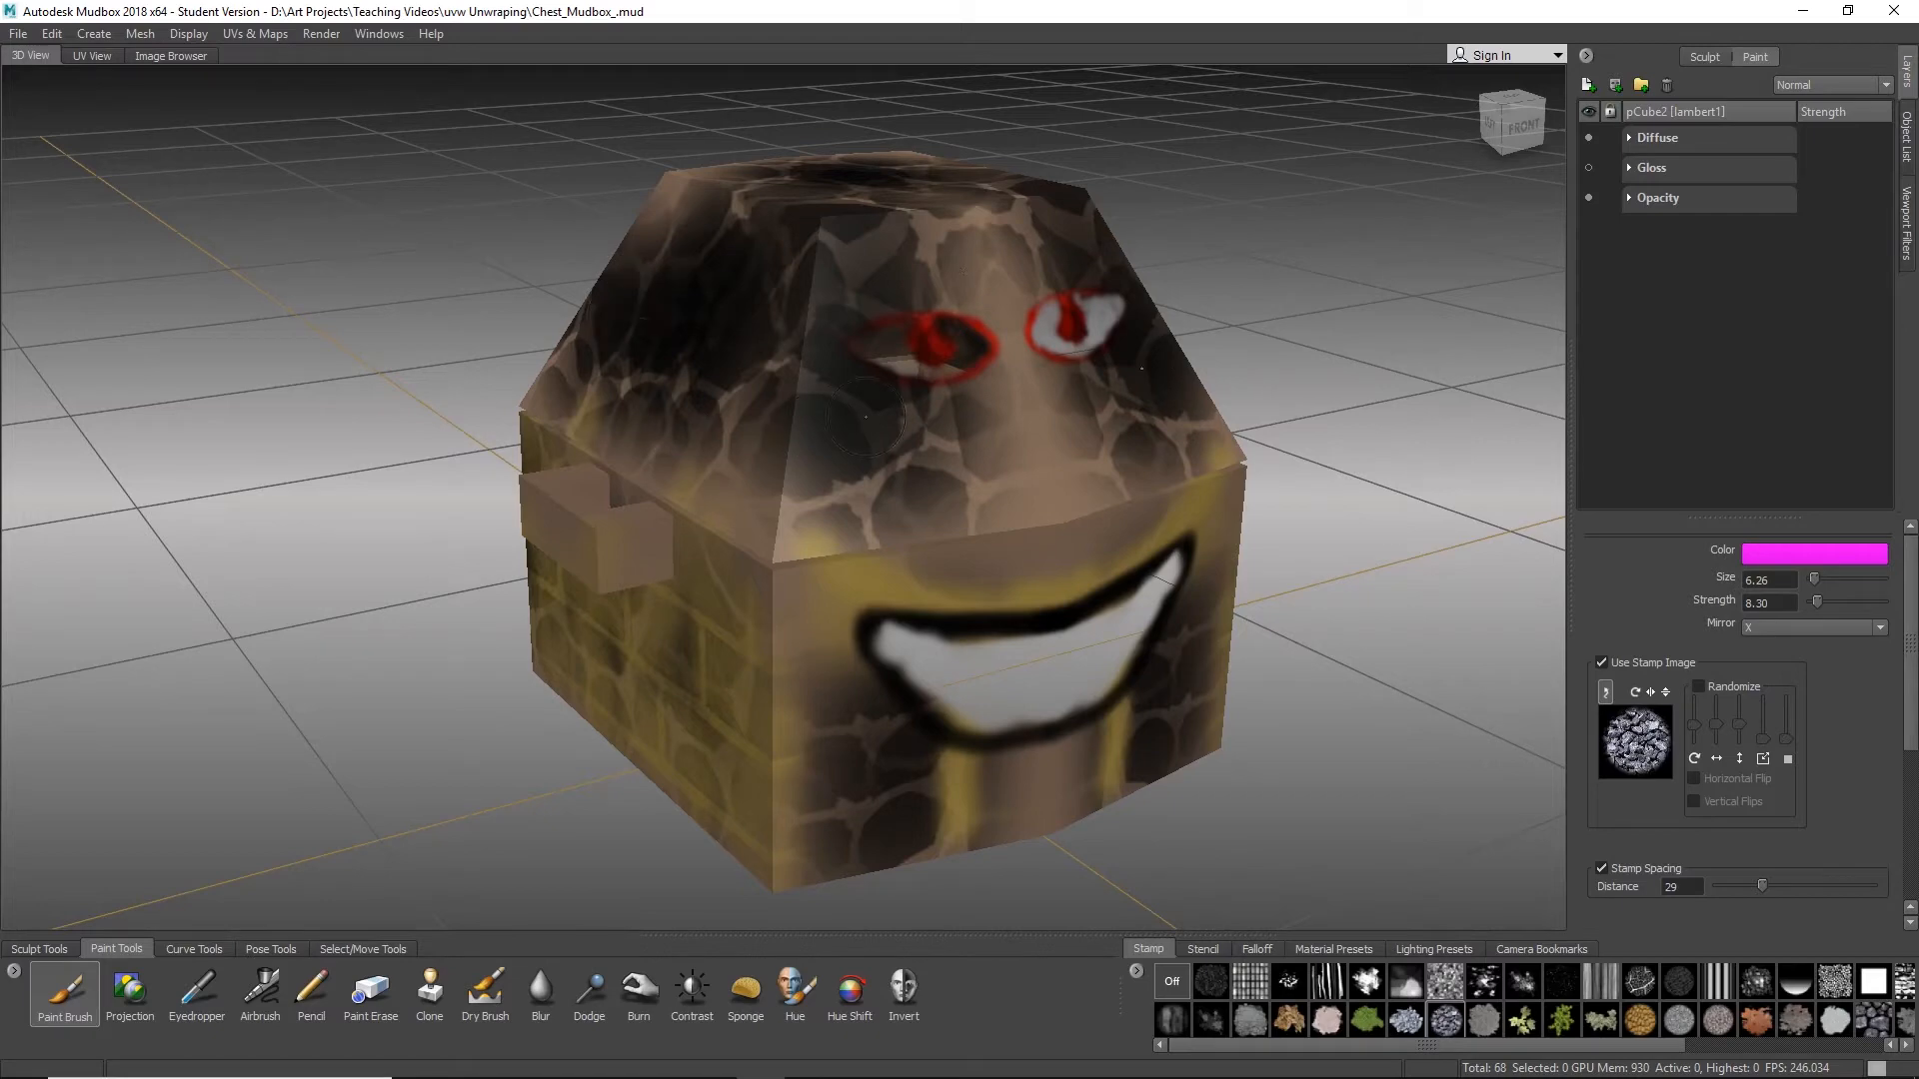
Step: Raise the chest lid about 61.35 units straight up with Translate to expose the inside of the base
click(322, 949)
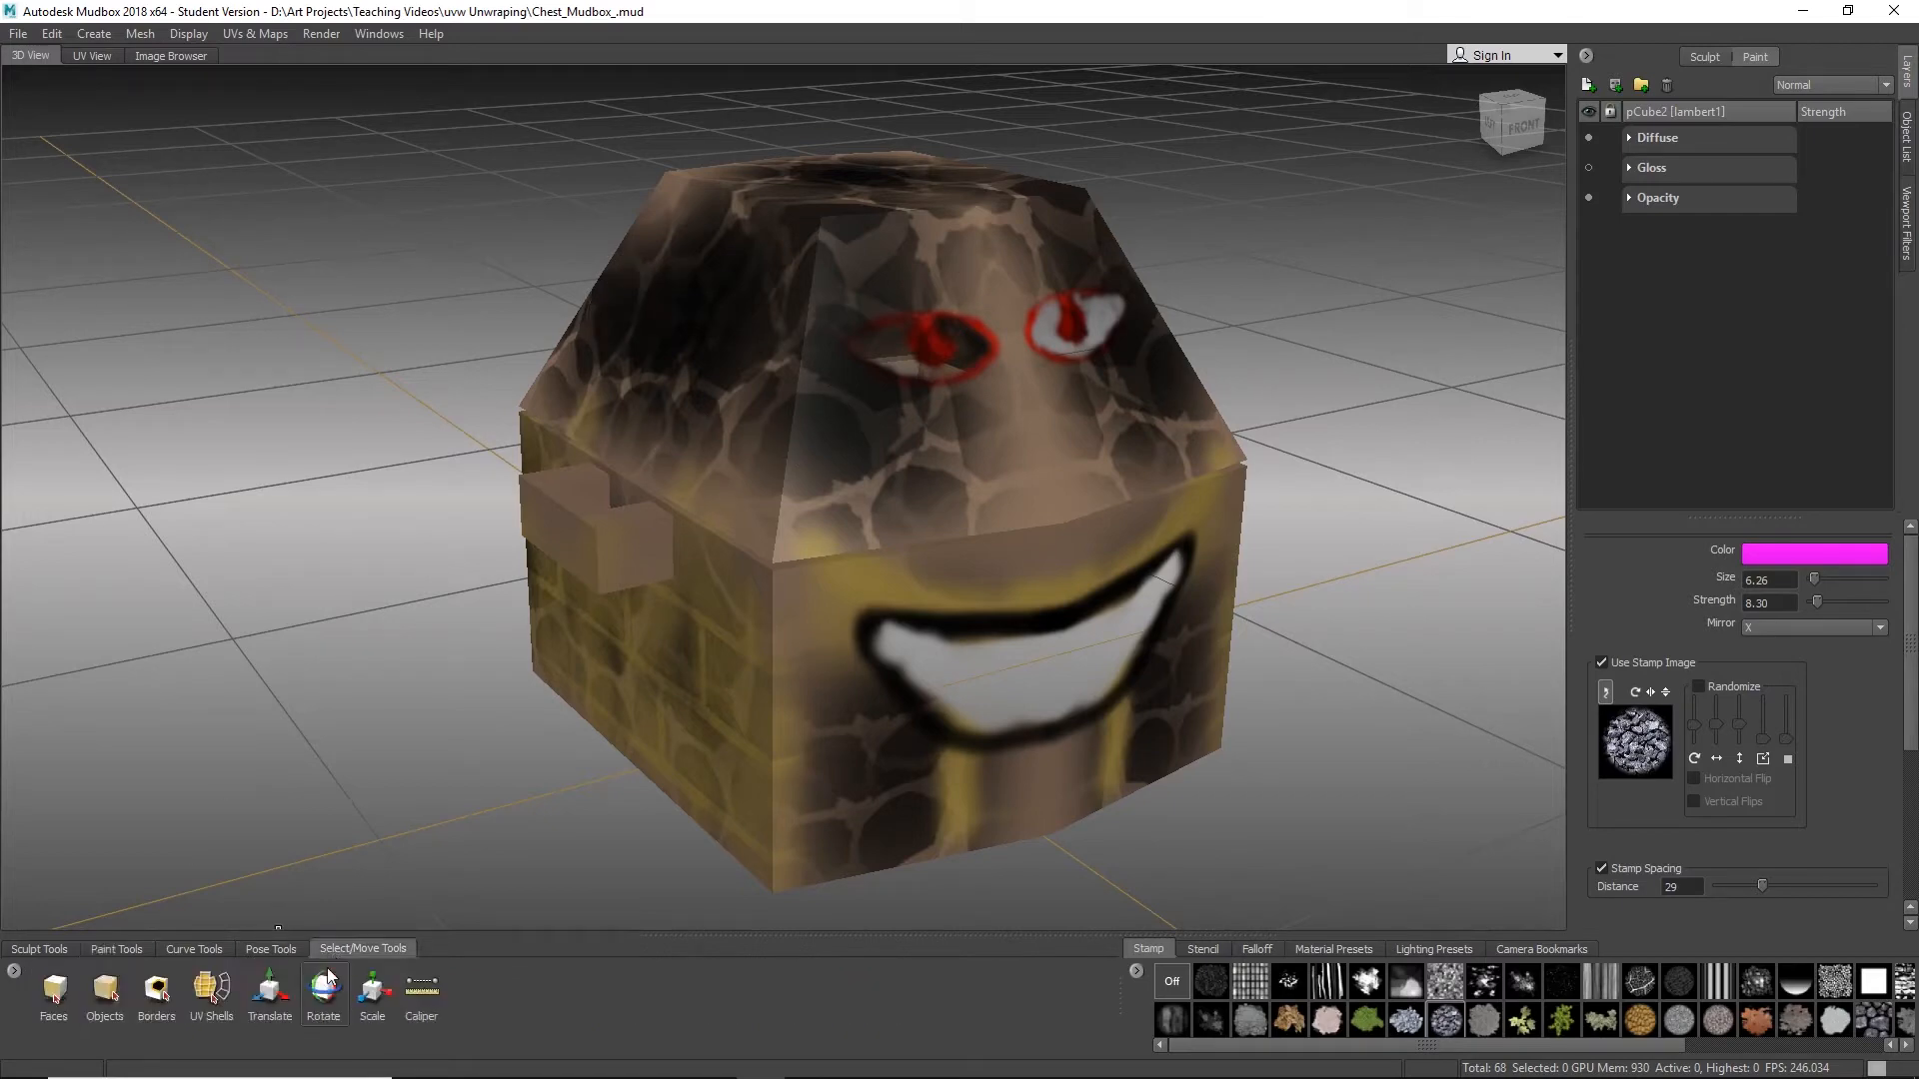
click(270, 994)
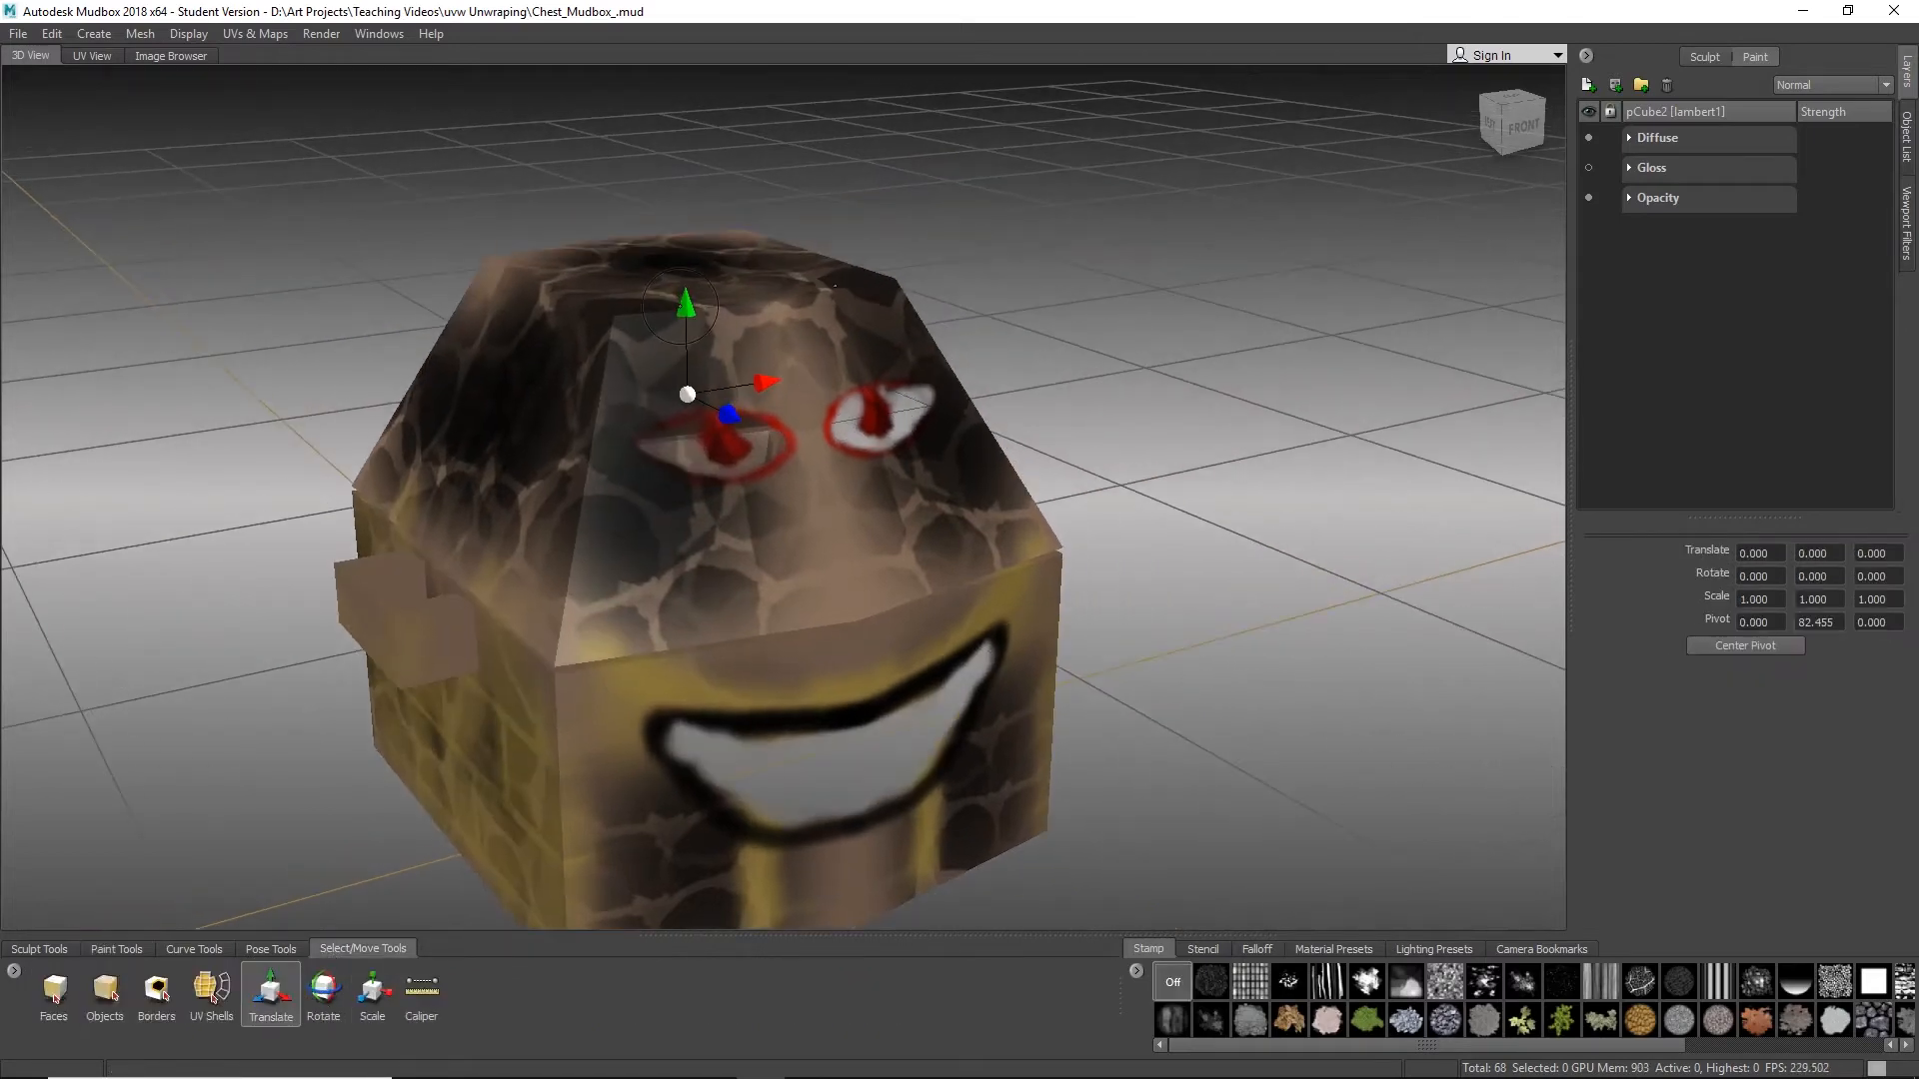
drag(684, 305, 689, 10)
mouse_move(695, 480)
alt+mouse_down()
mouse_move(664, 729)
mouse_move(742, 582)
mouse_move(760, 522)
mouse_move(746, 479)
mouse_move(790, 499)
mouse_move(868, 494)
mouse_move(821, 506)
alt+mouse_up()
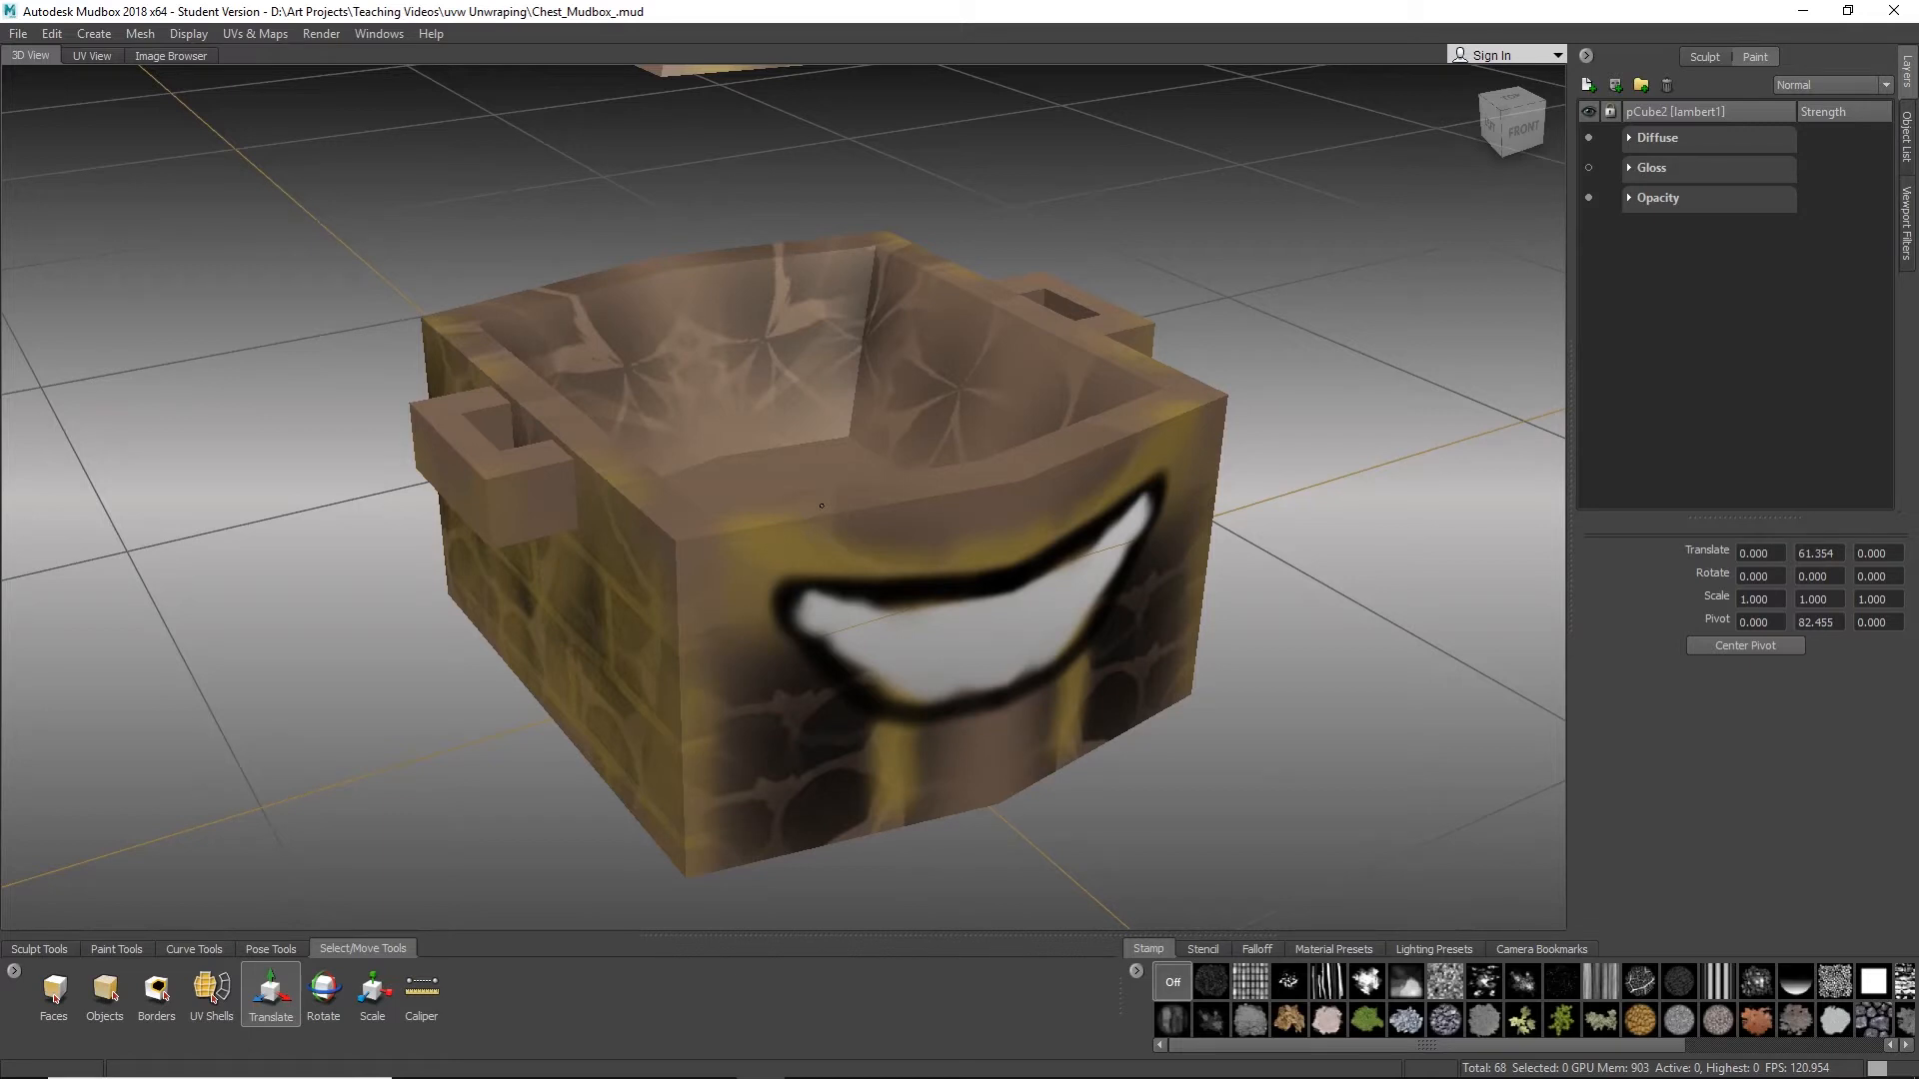
scroll(782, 209, down, 5)
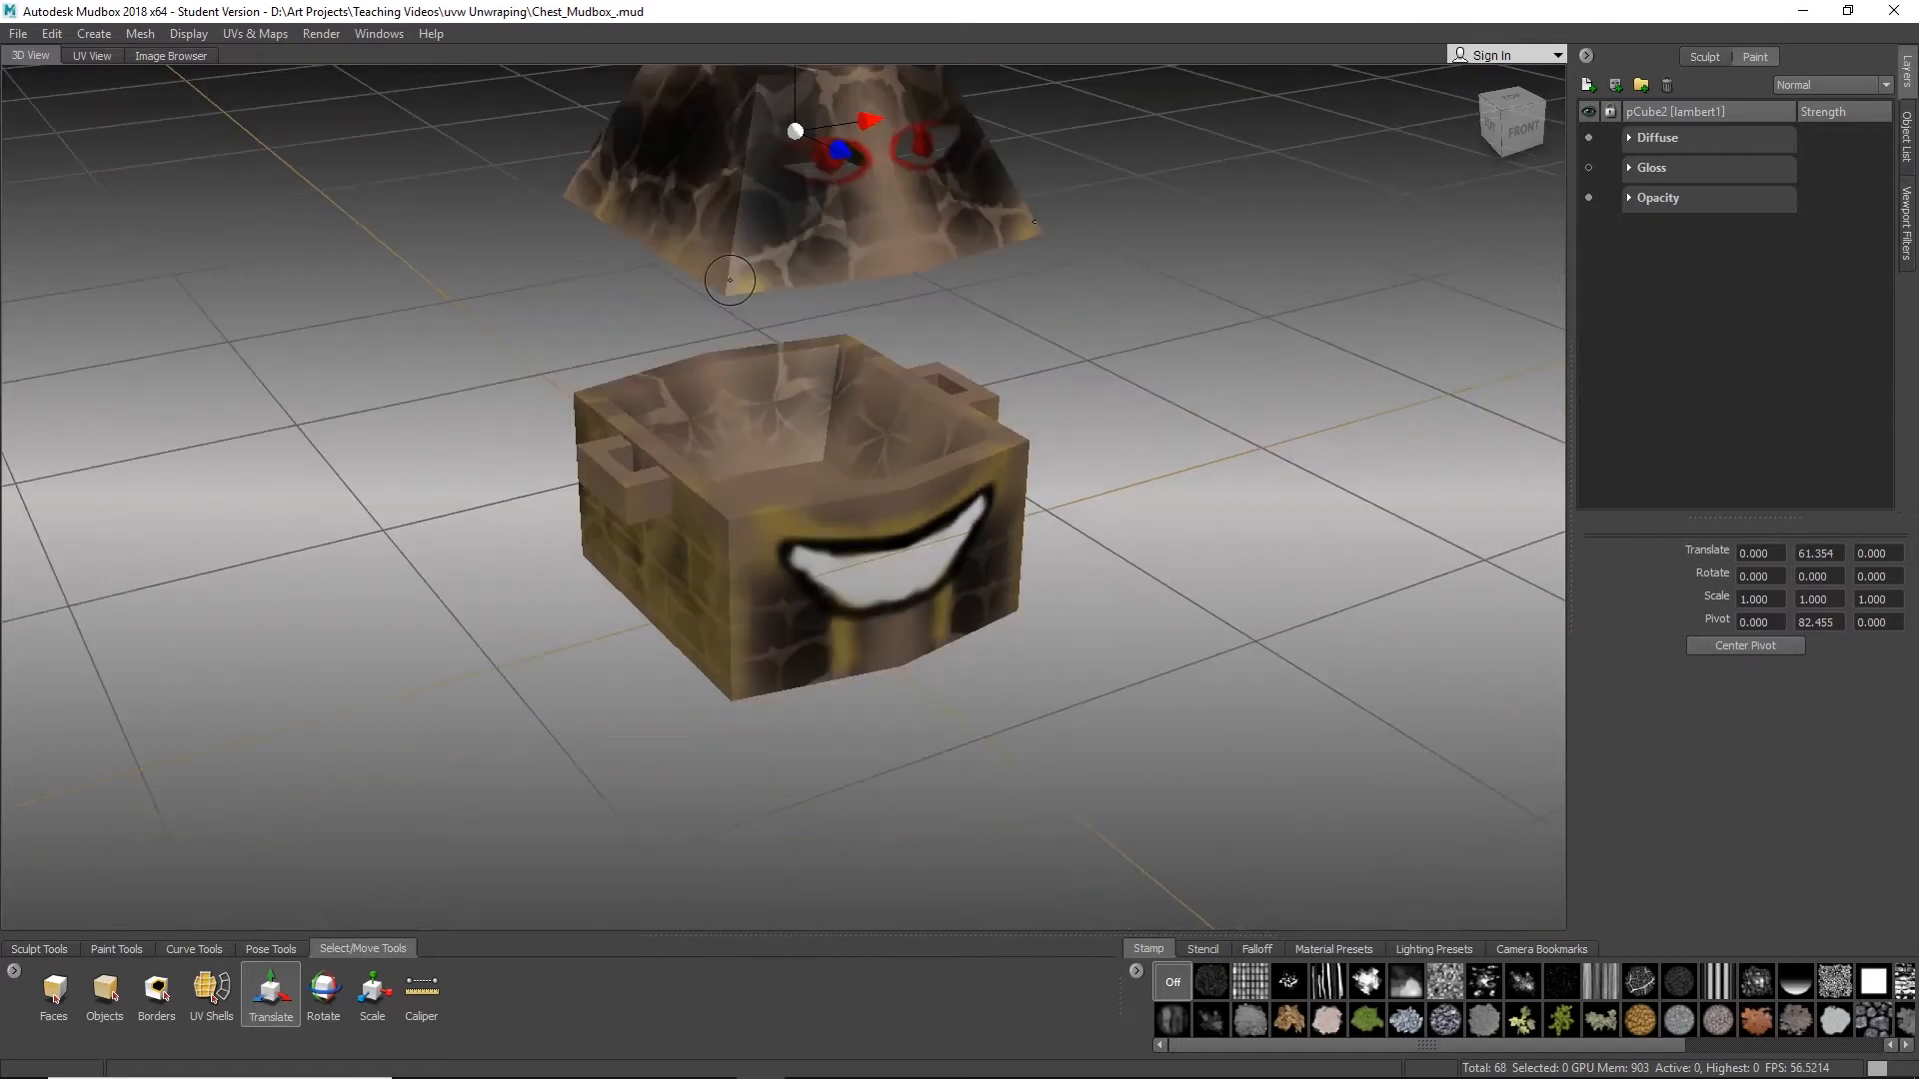
Step: Lower the lid back onto the base, to a vertical translation of -0.033
alt+middle_drag(781, 209, 784, 312)
alt+drag(784, 311, 832, 325)
drag(848, 168, 875, 355)
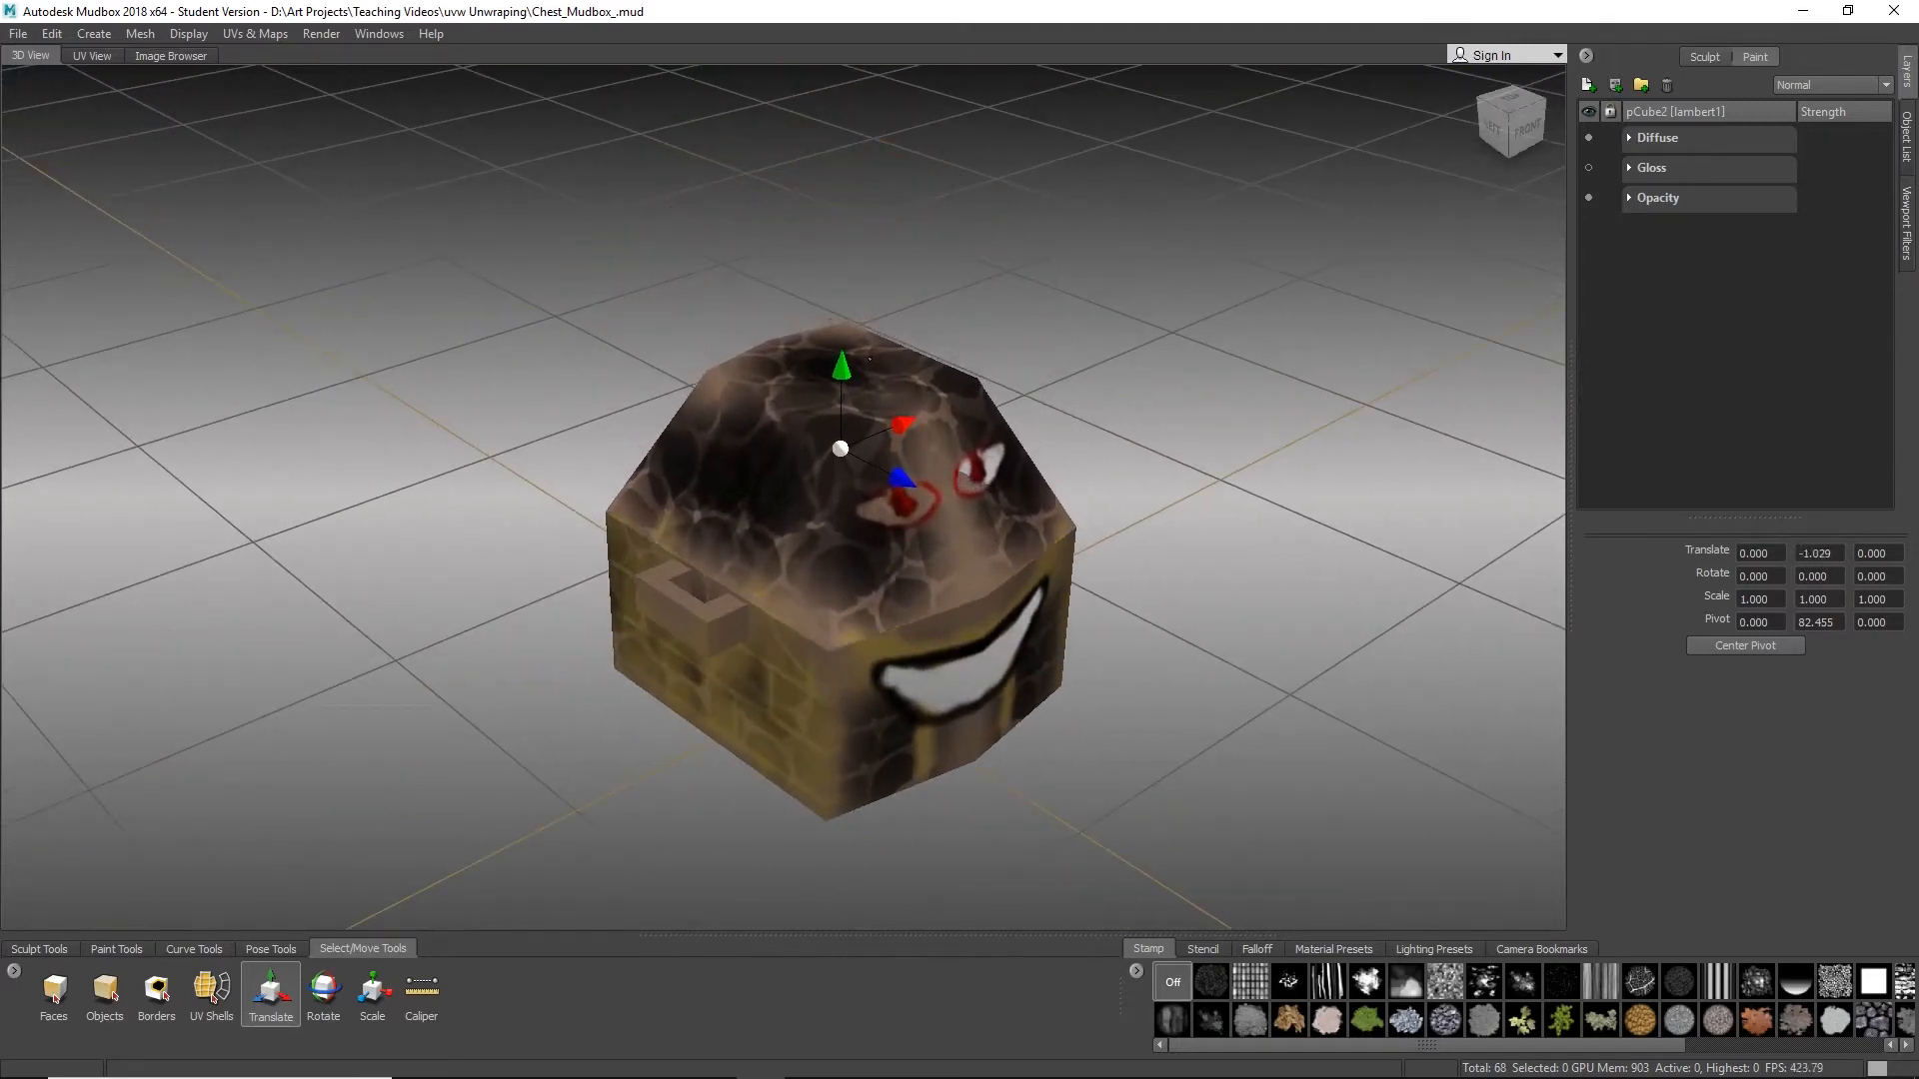
scroll(872, 533, up, 3)
alt+middle_drag(872, 533, 775, 412)
scroll(935, 416, up, 3)
alt+drag(775, 412, 735, 395)
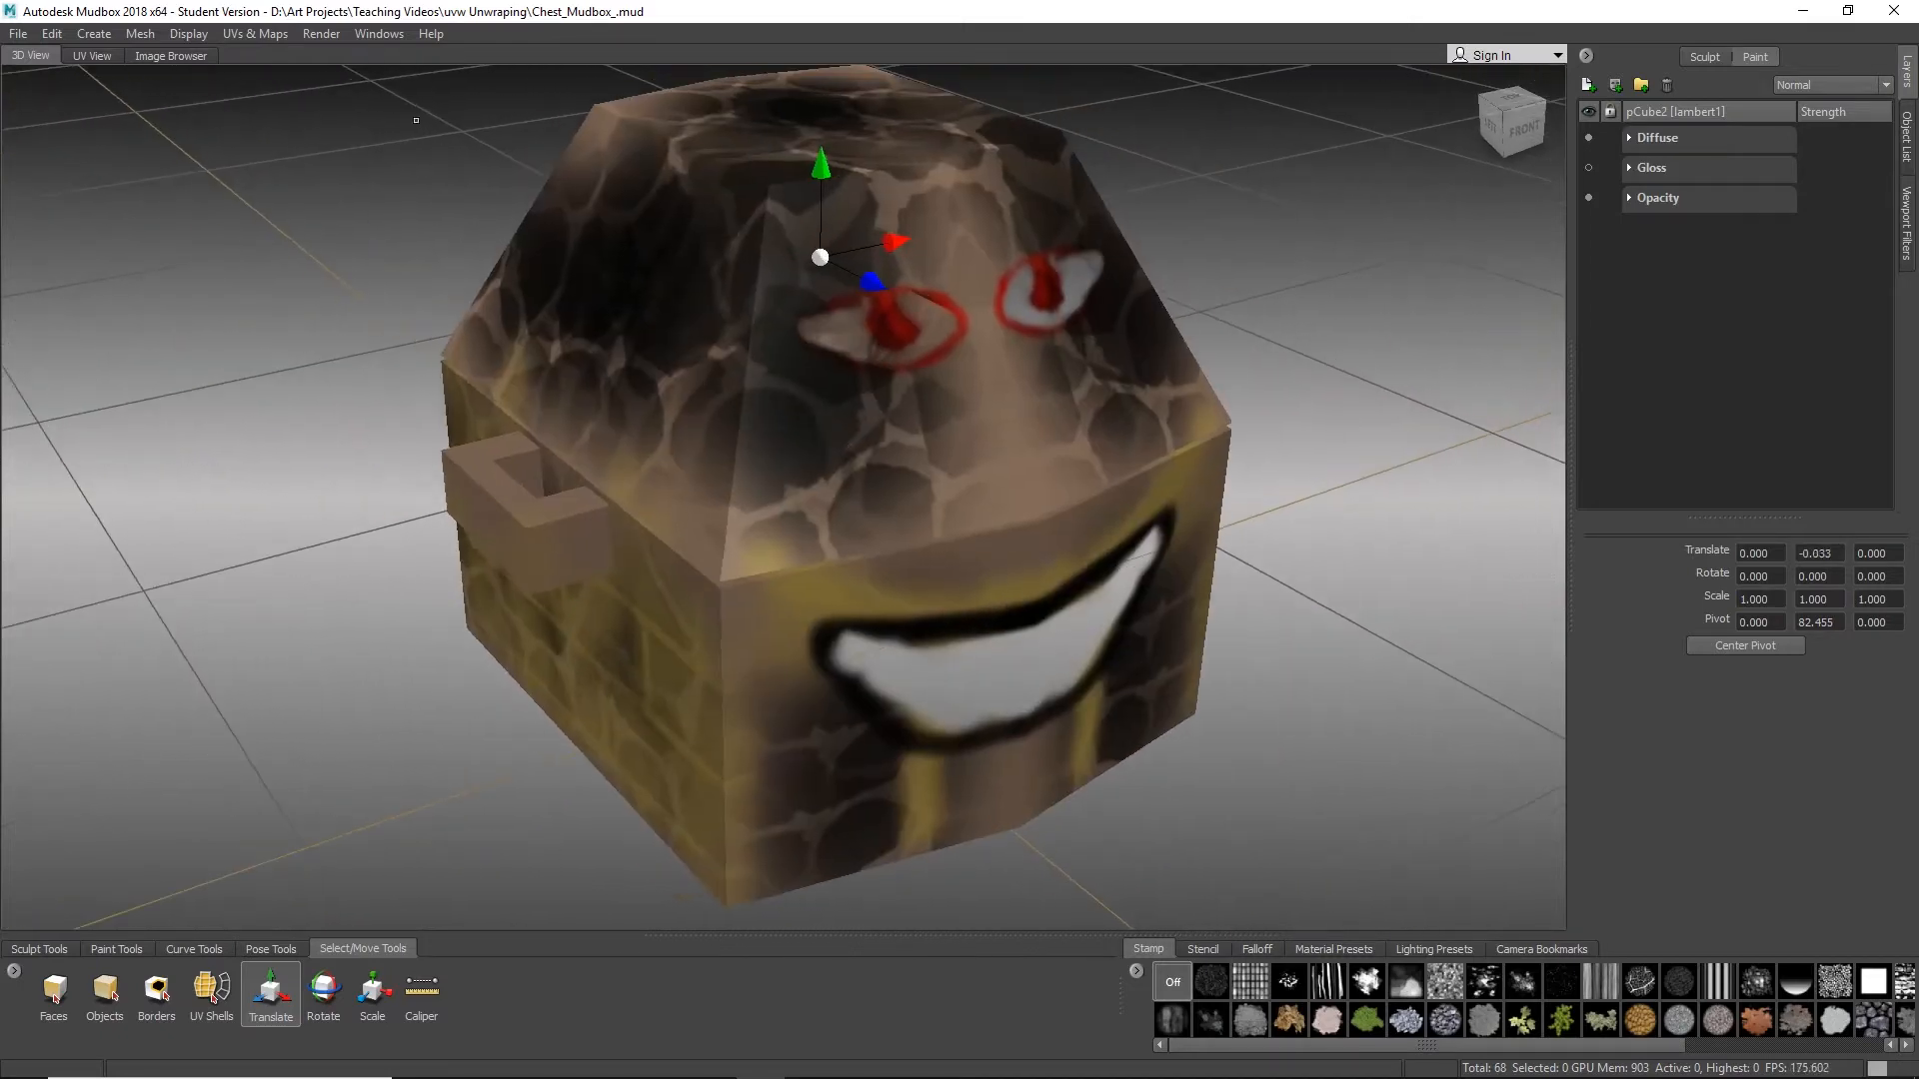
Step: Create a new texture map extraction operation and choose Ambient Occlusion Map as the map to generate
click(264, 39)
click(282, 359)
click(256, 34)
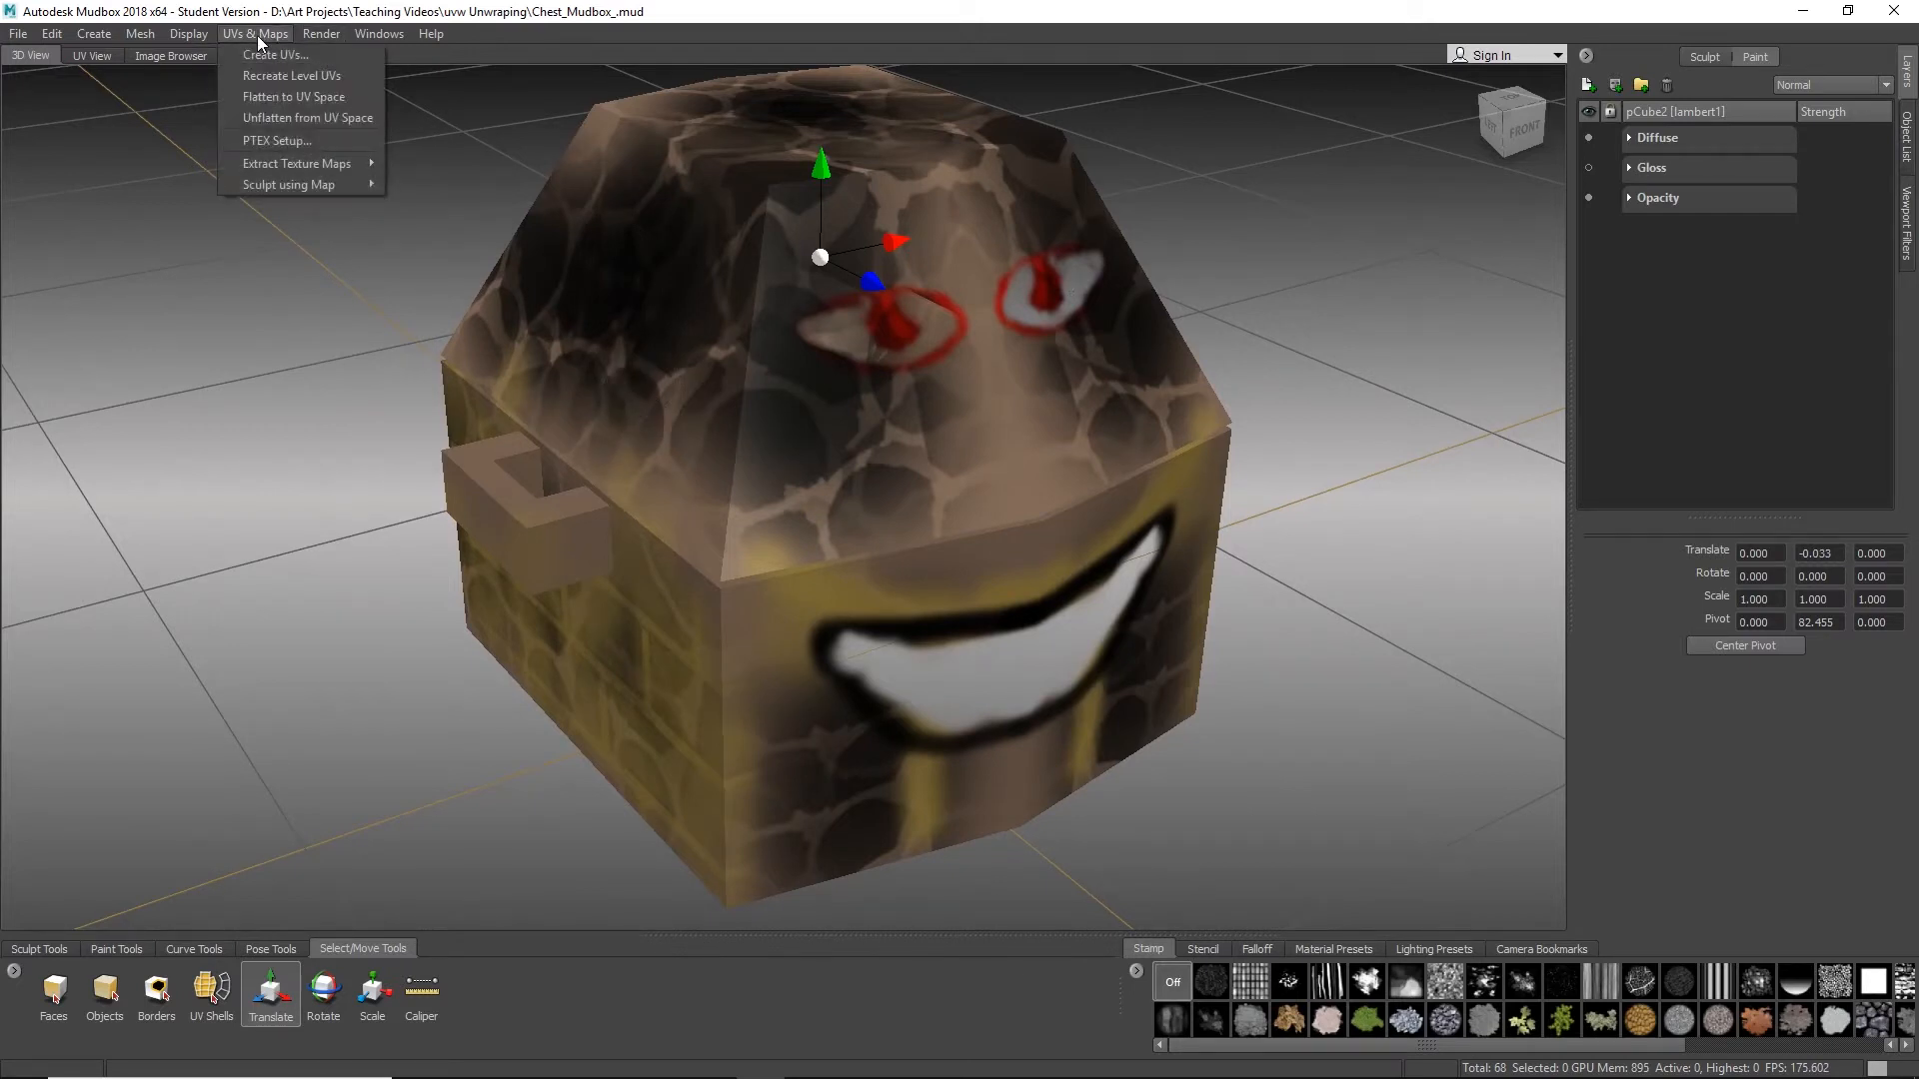
mouse_move(310, 166)
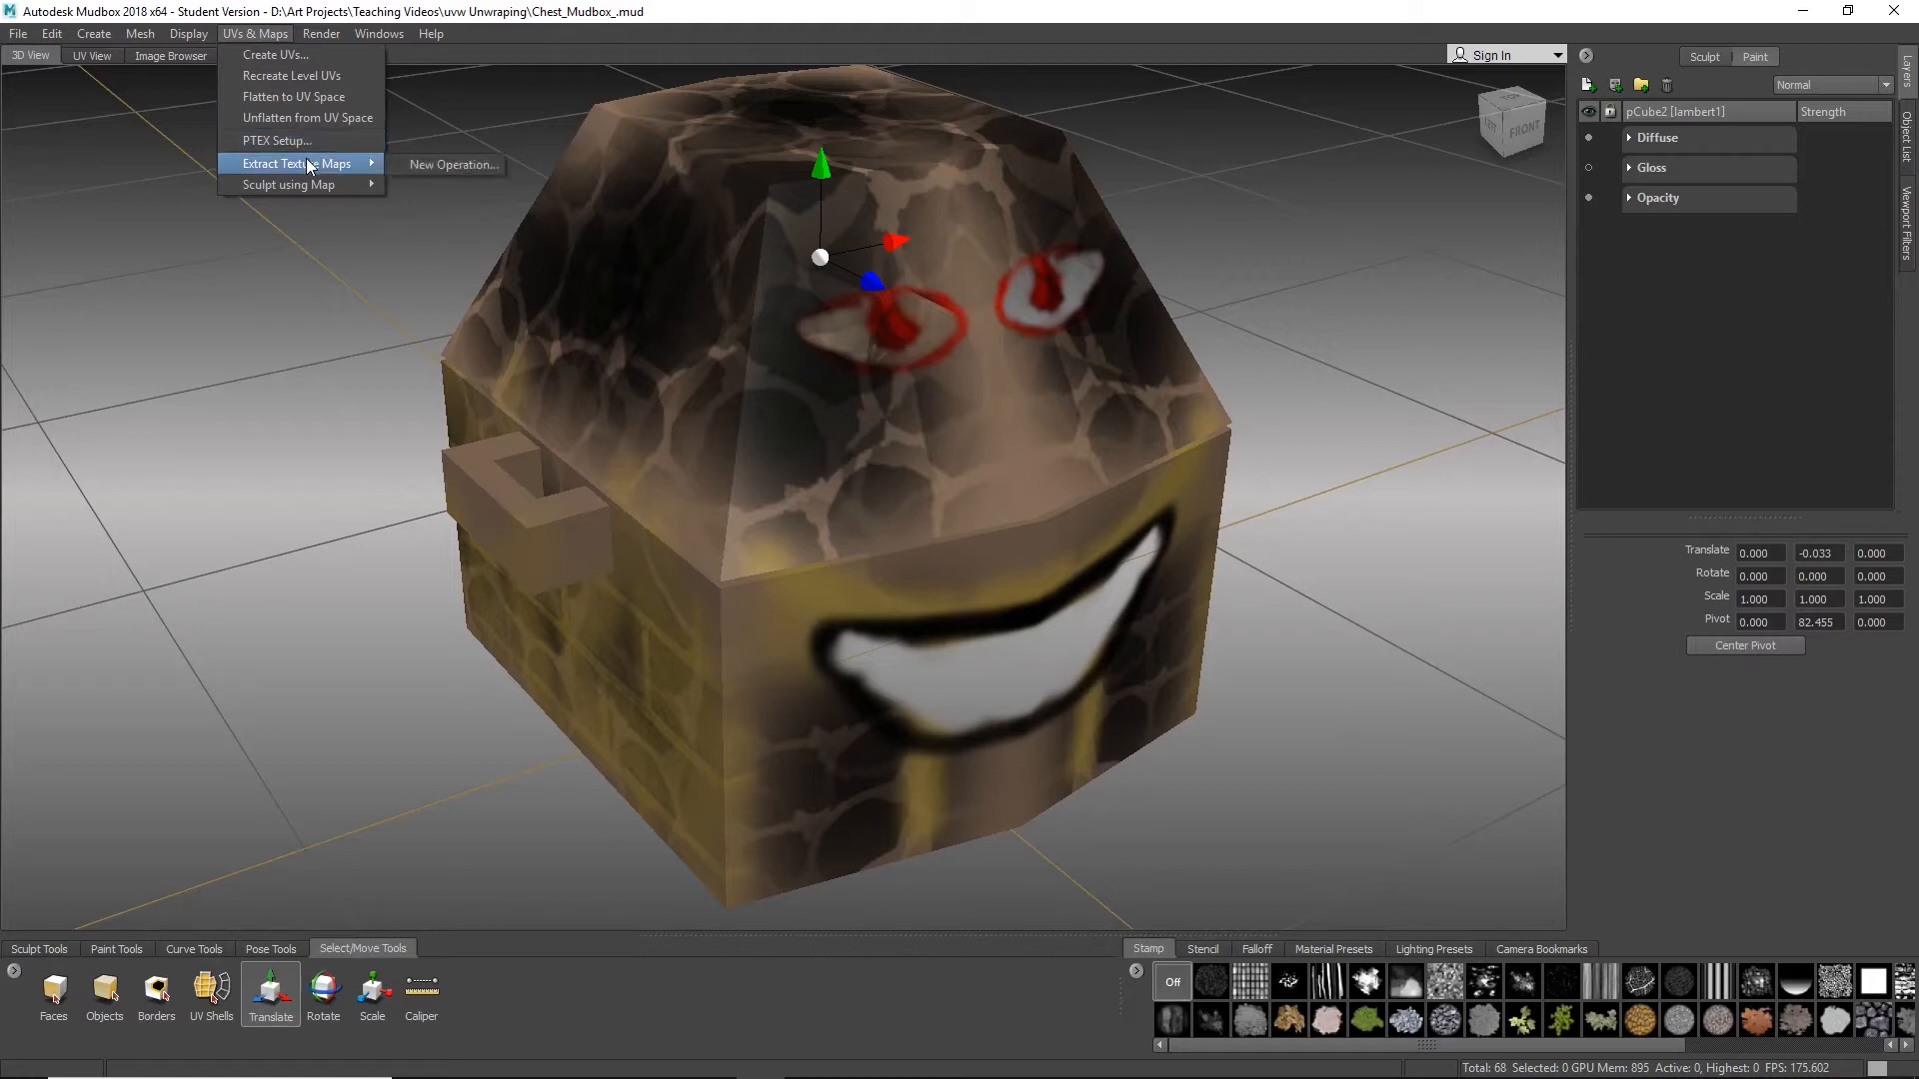
click(429, 163)
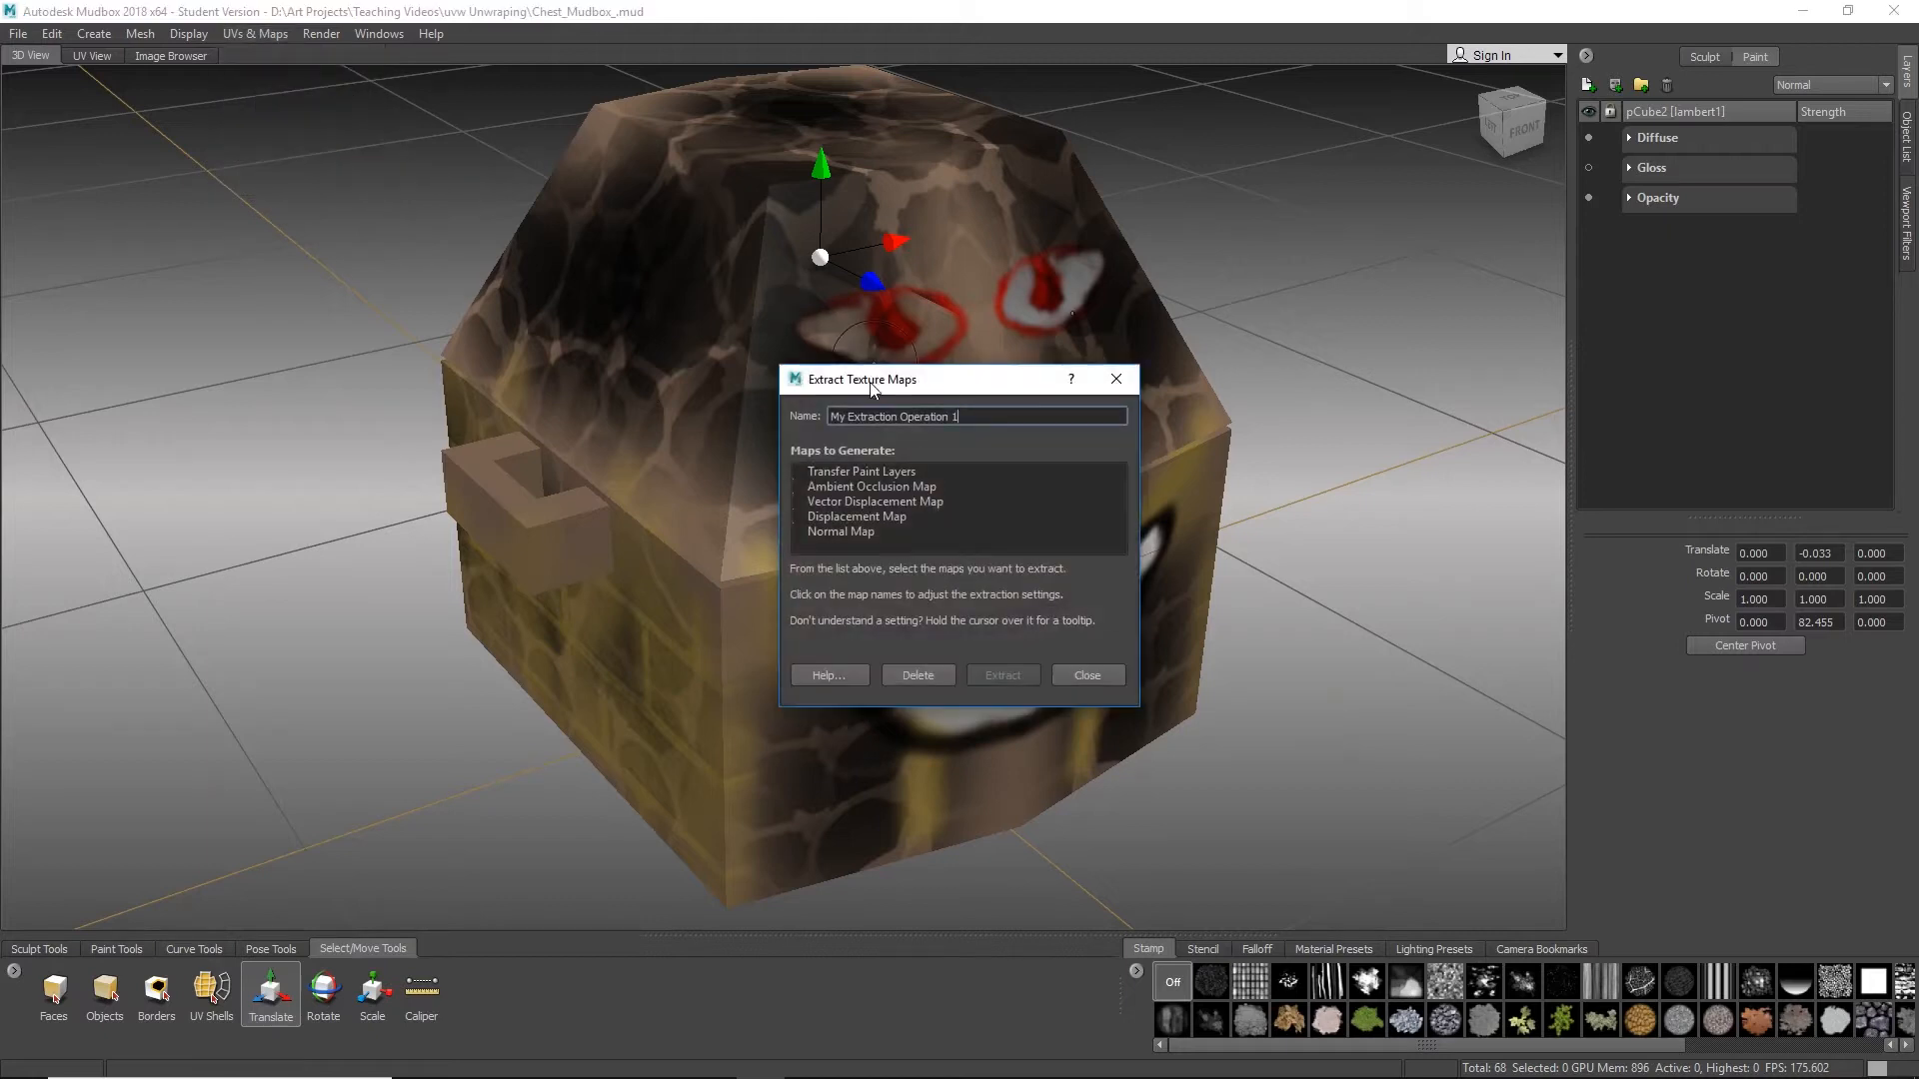
drag(866, 388, 337, 189)
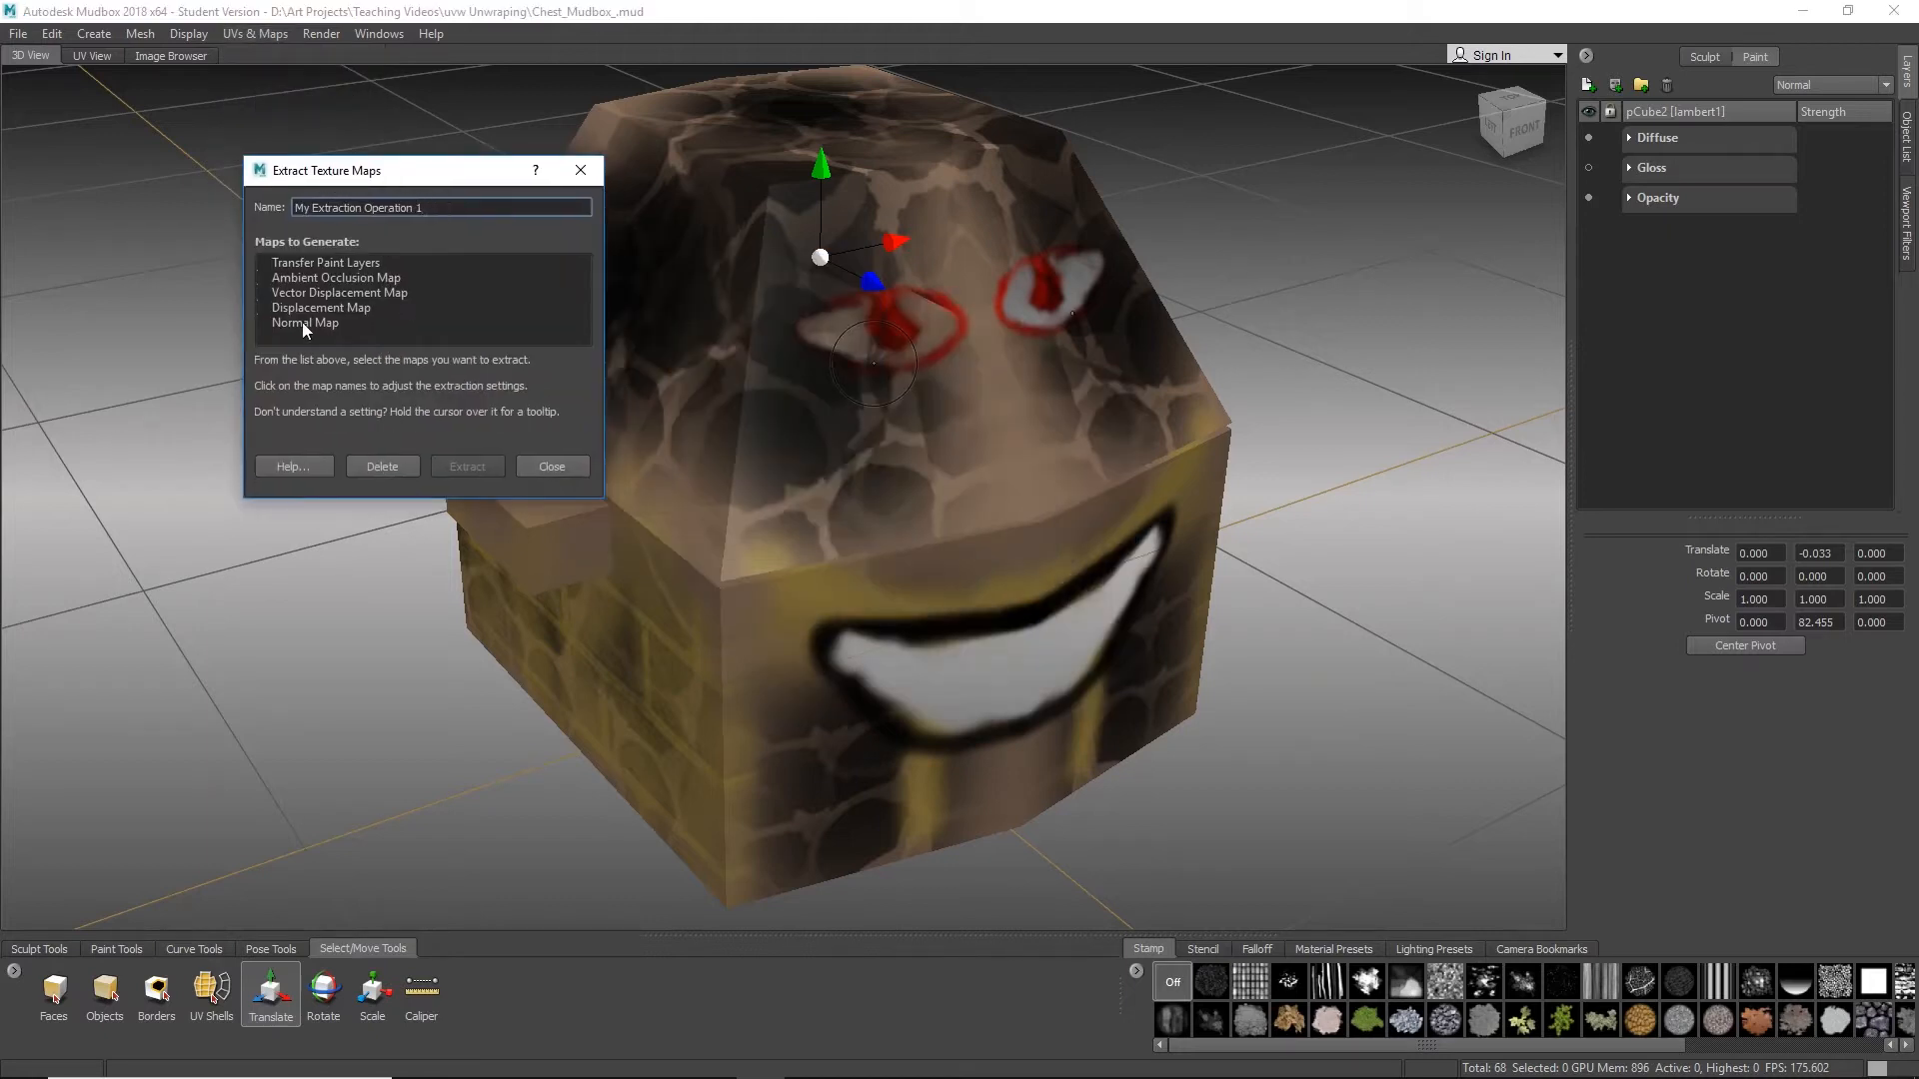
click(329, 277)
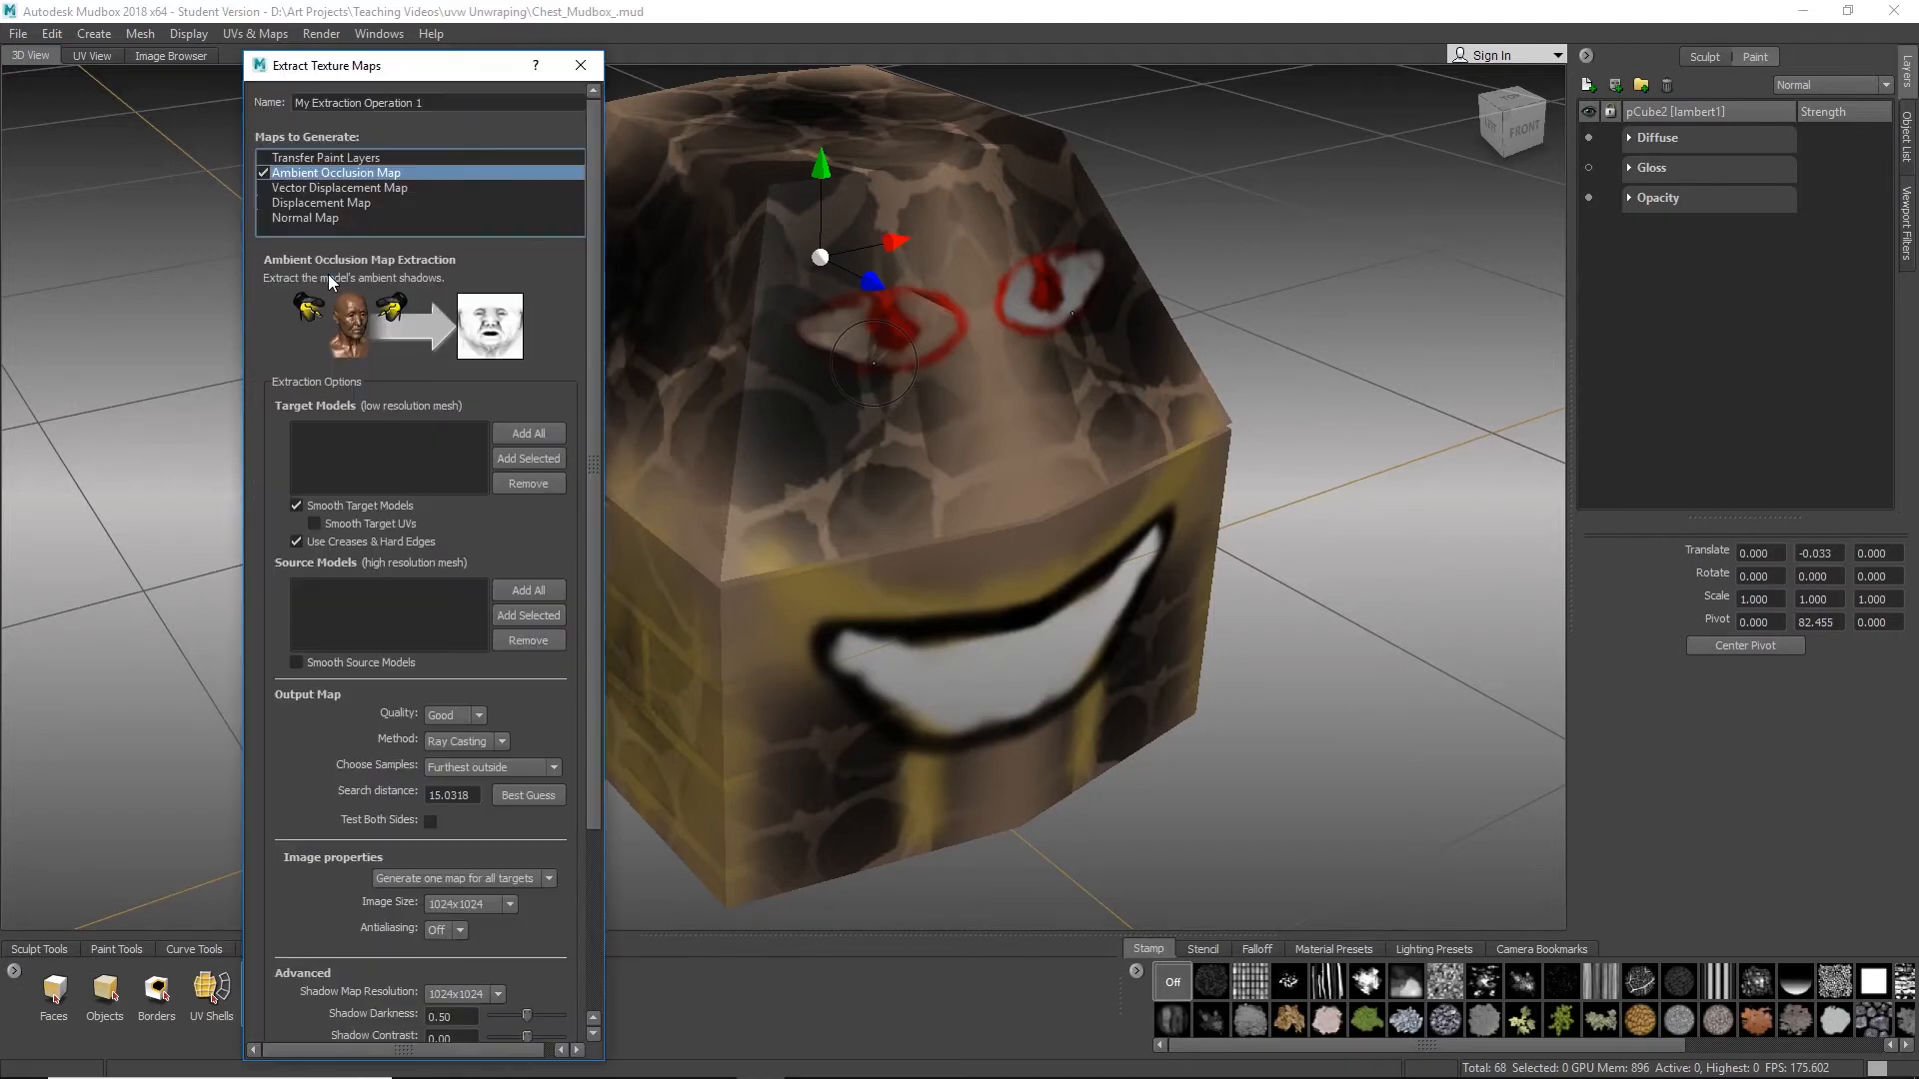
drag(380, 80, 453, 30)
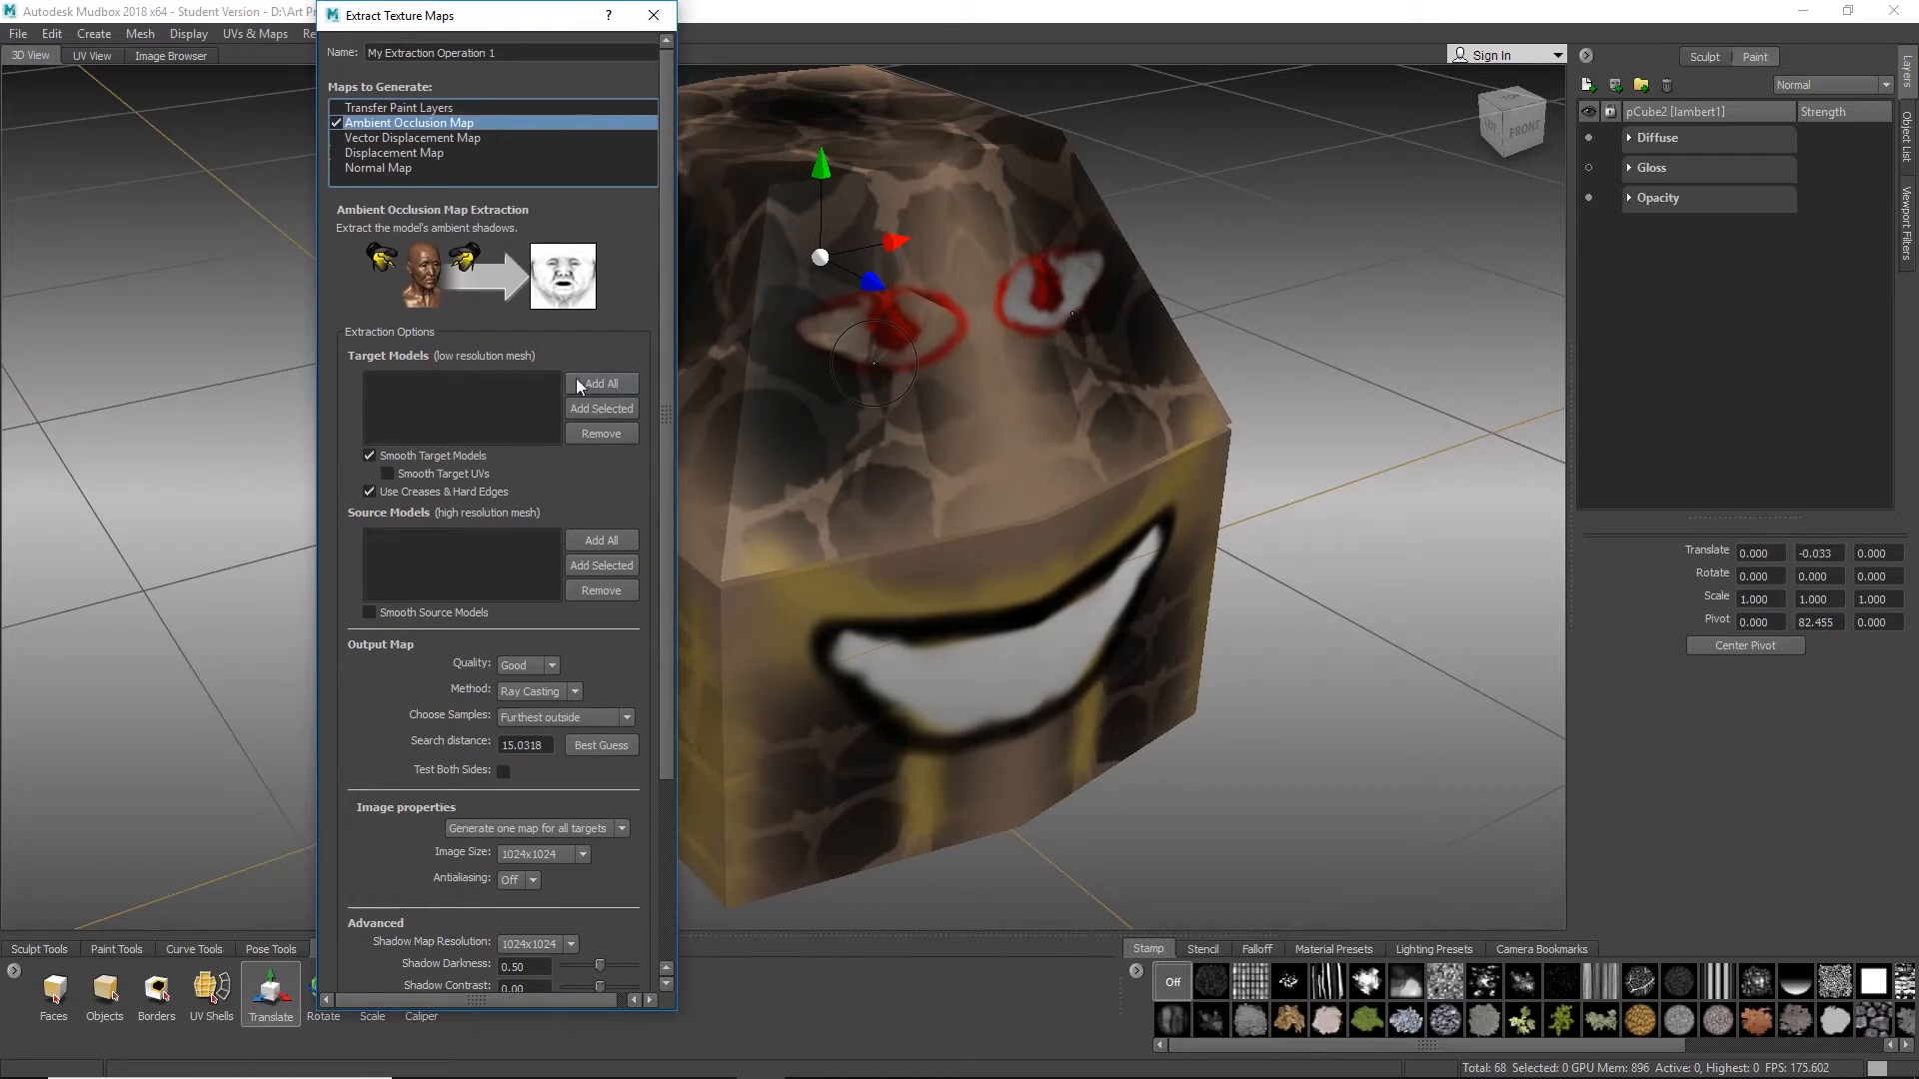
Step: Add all models, pCube1 to pCube4, as both target models and source models for the extraction
click(602, 383)
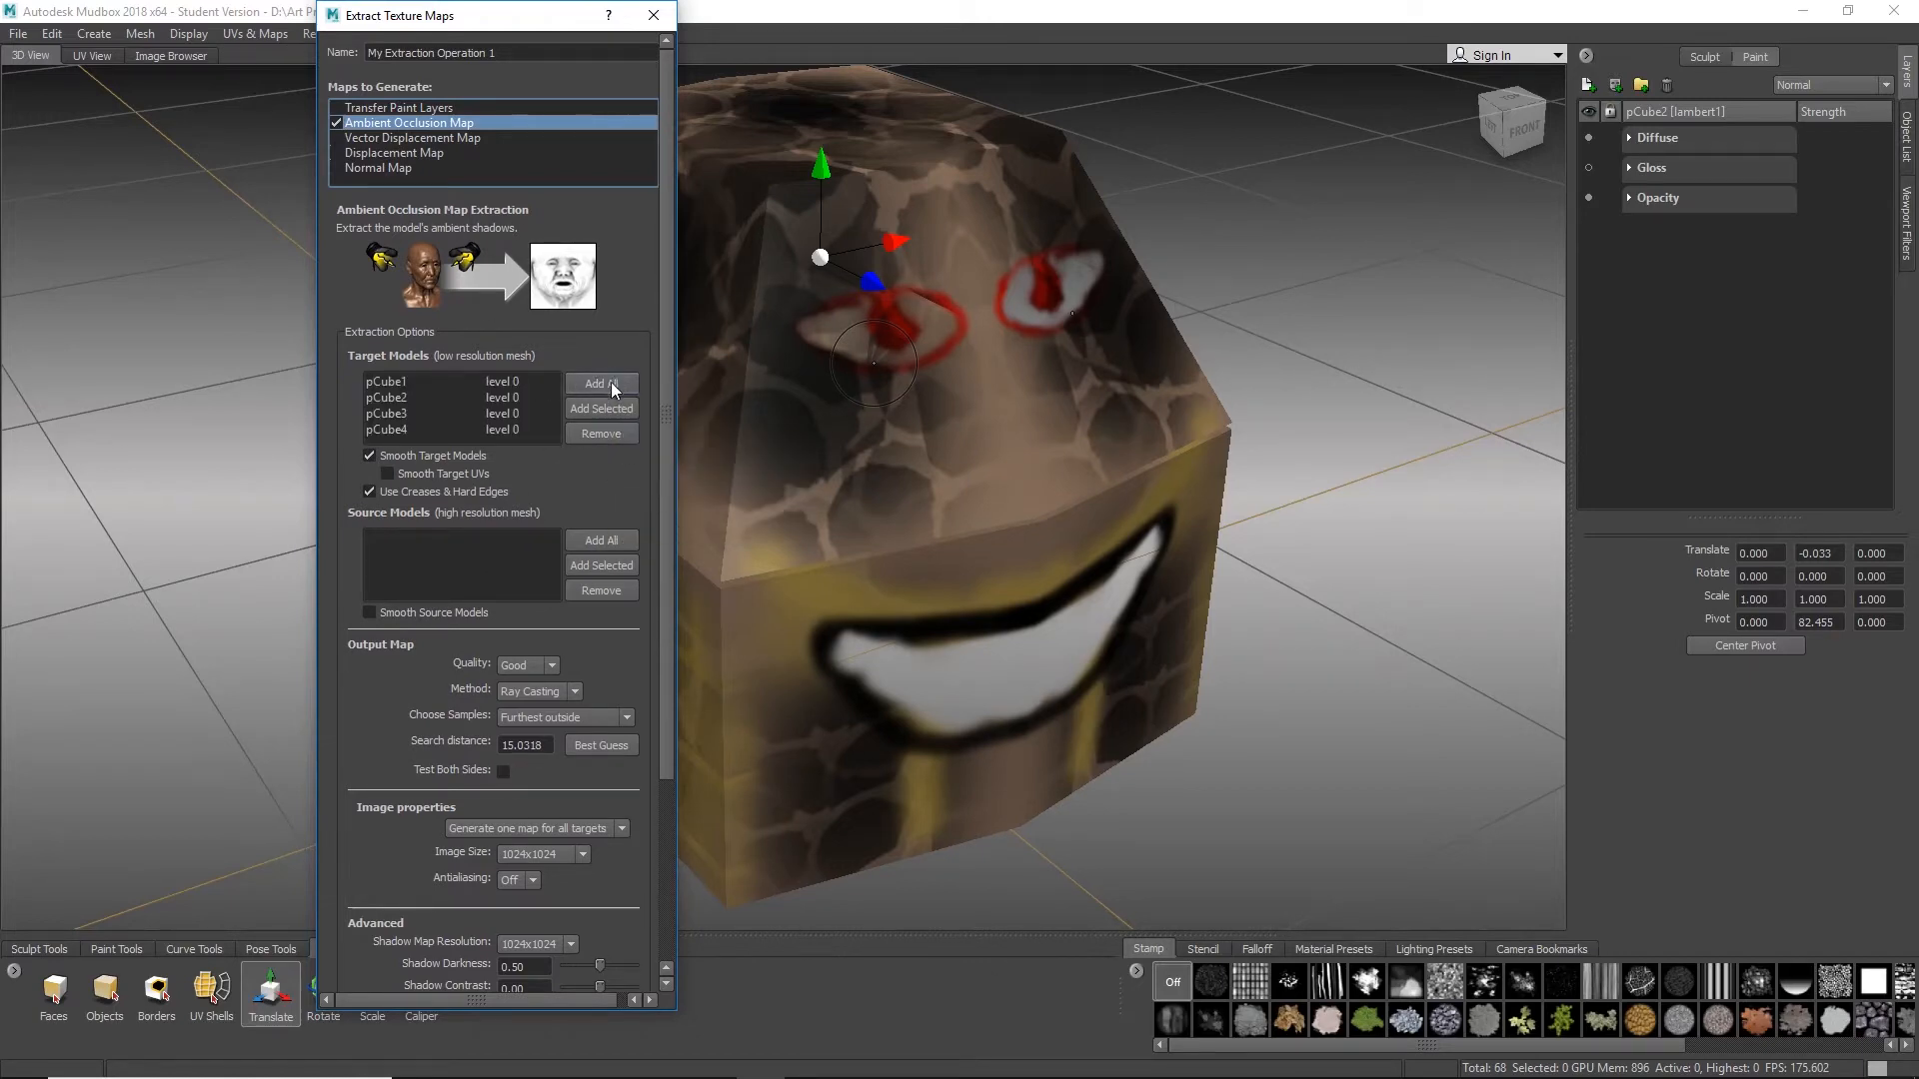
scroll(474, 406, down, 3)
scroll(500, 345, up, 2)
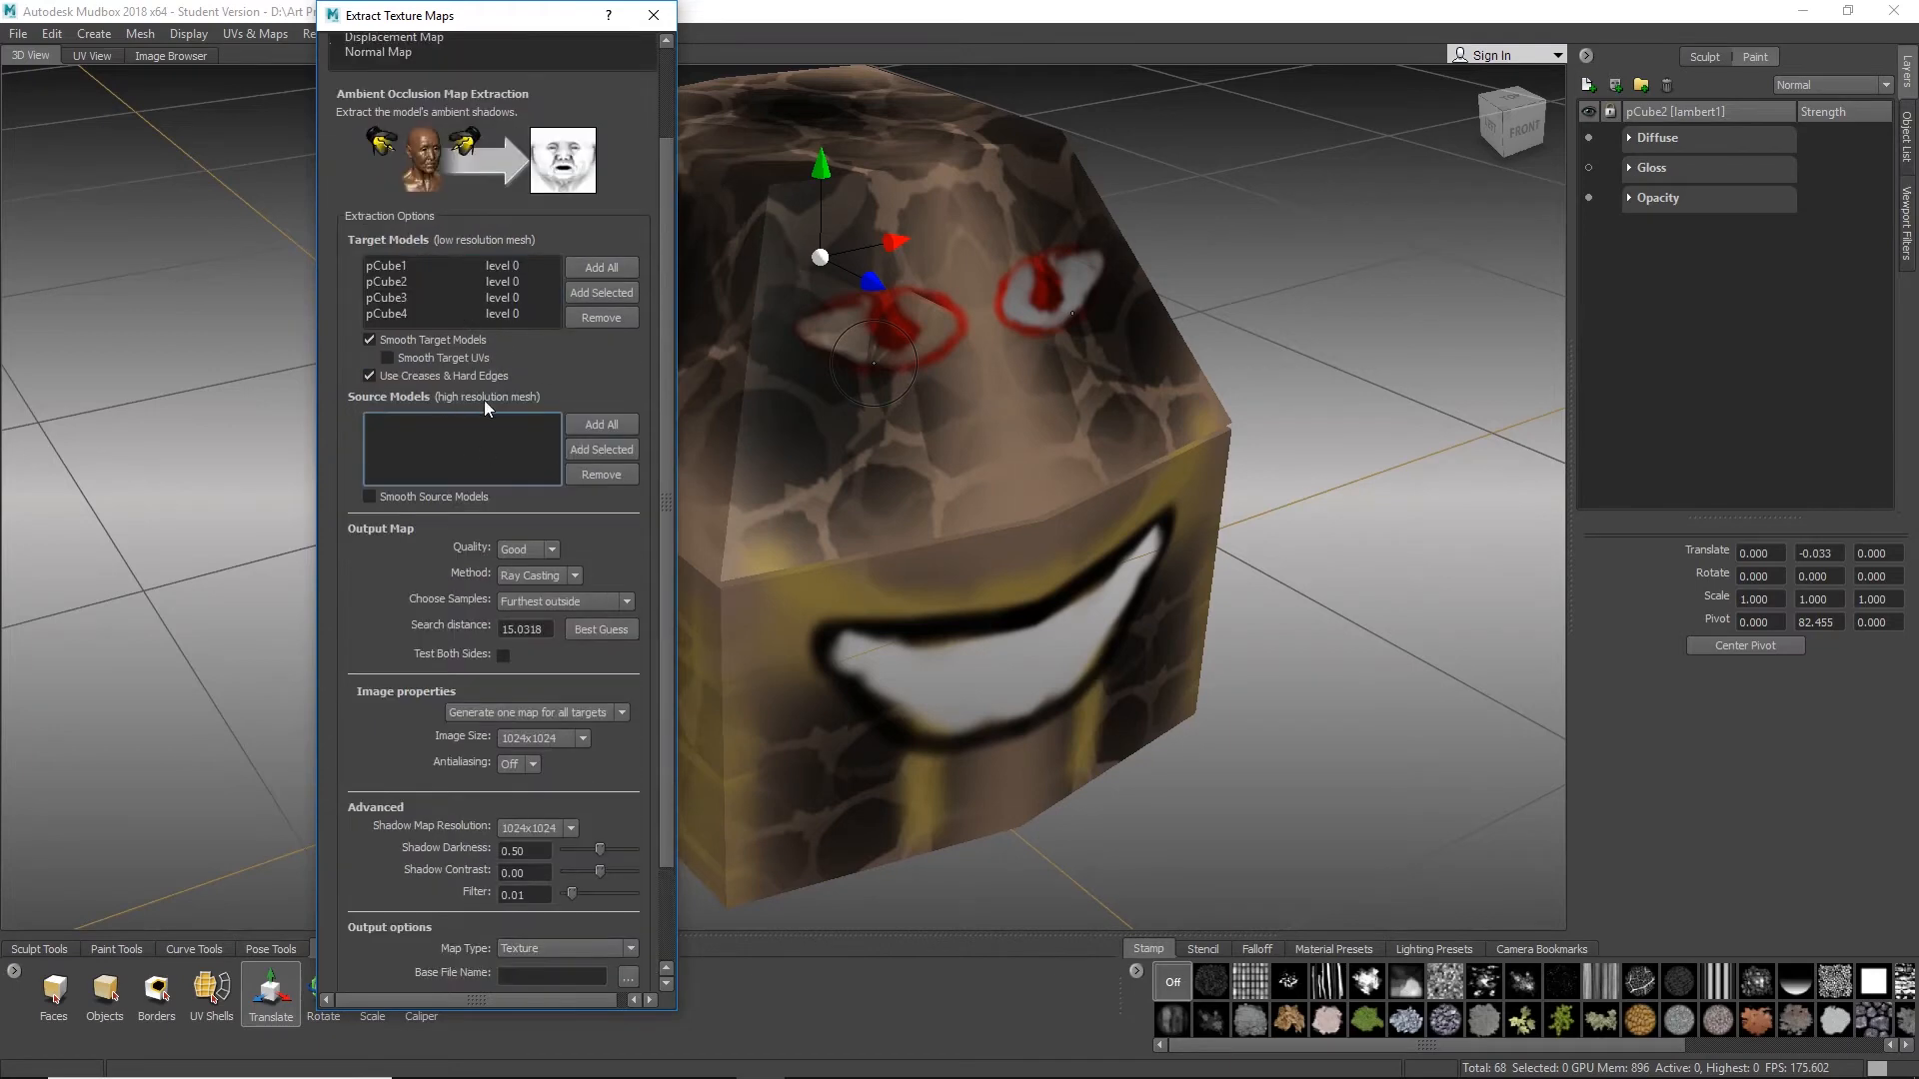
scroll(484, 400, up, 1)
click(608, 484)
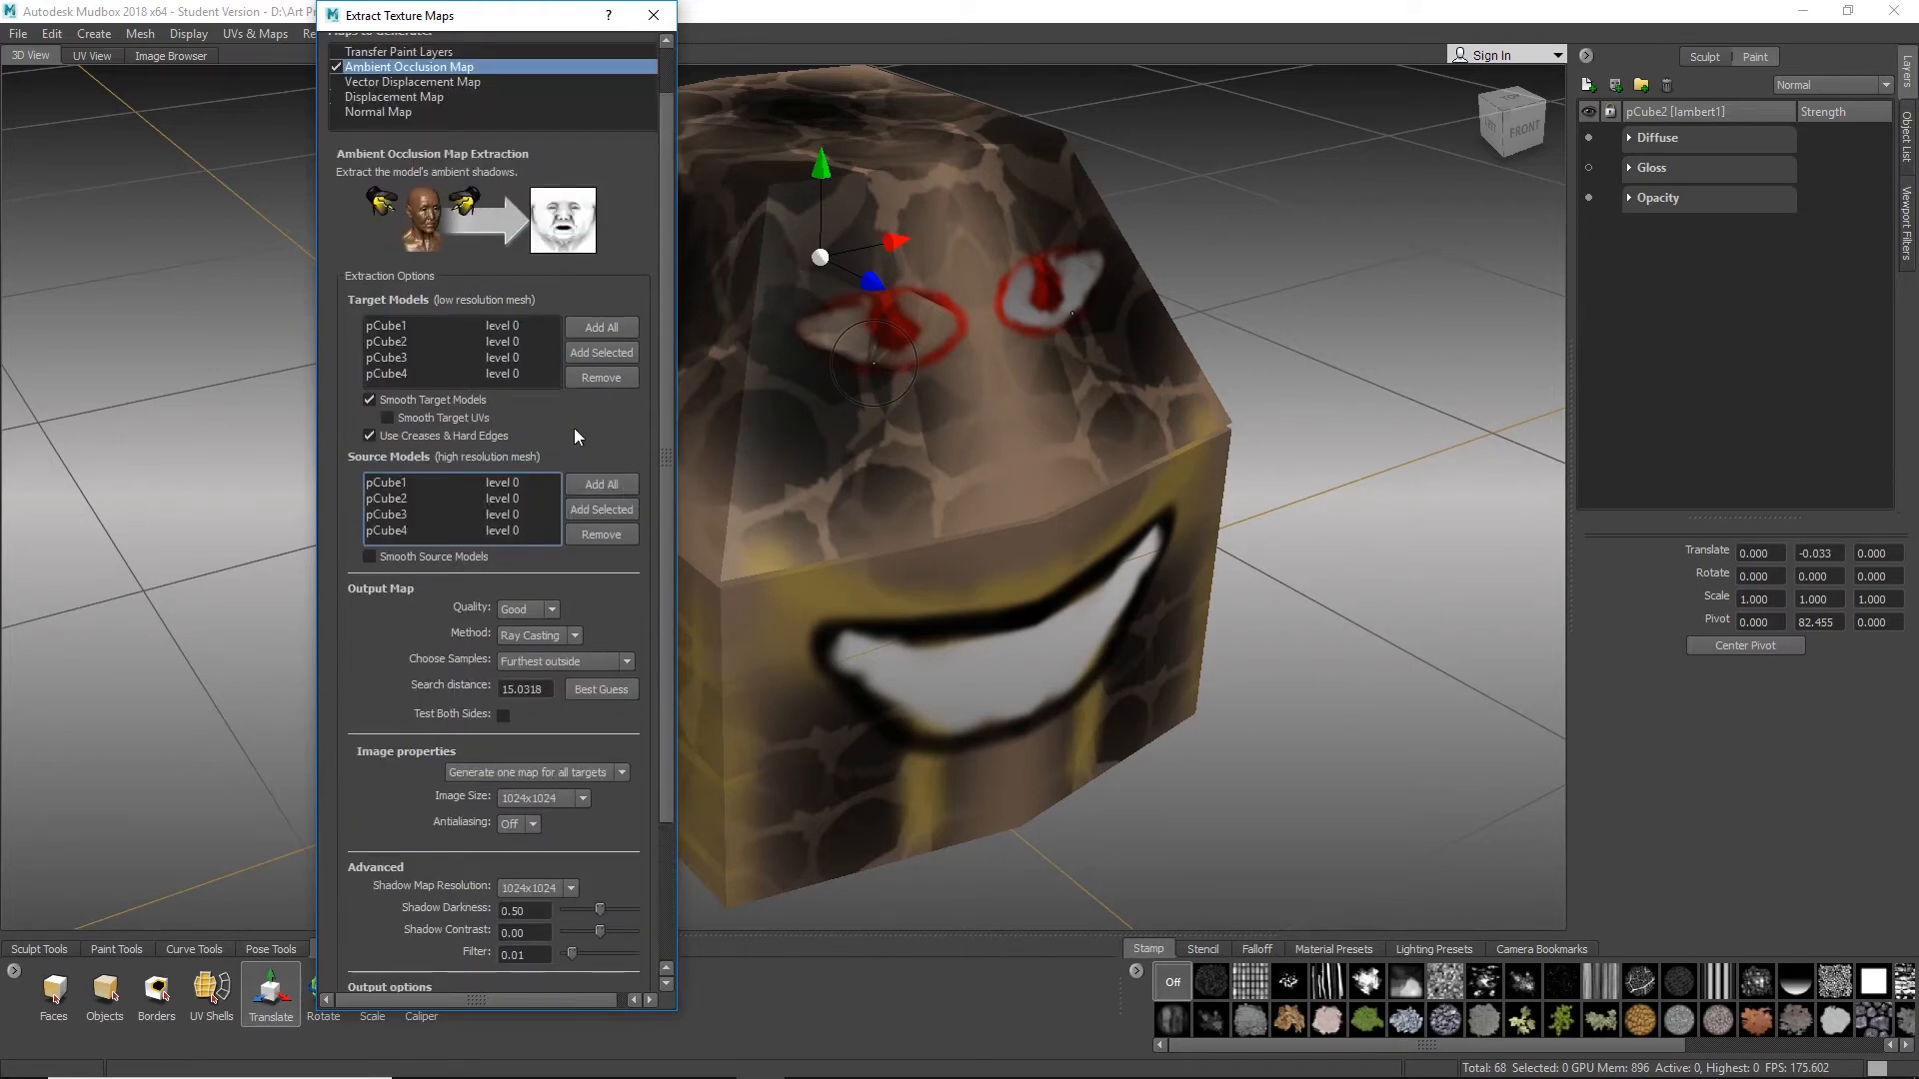
Step: Check the output quality choices, try the Subdivision method and switch back to Ray Casting
scroll(580, 480, down, 2)
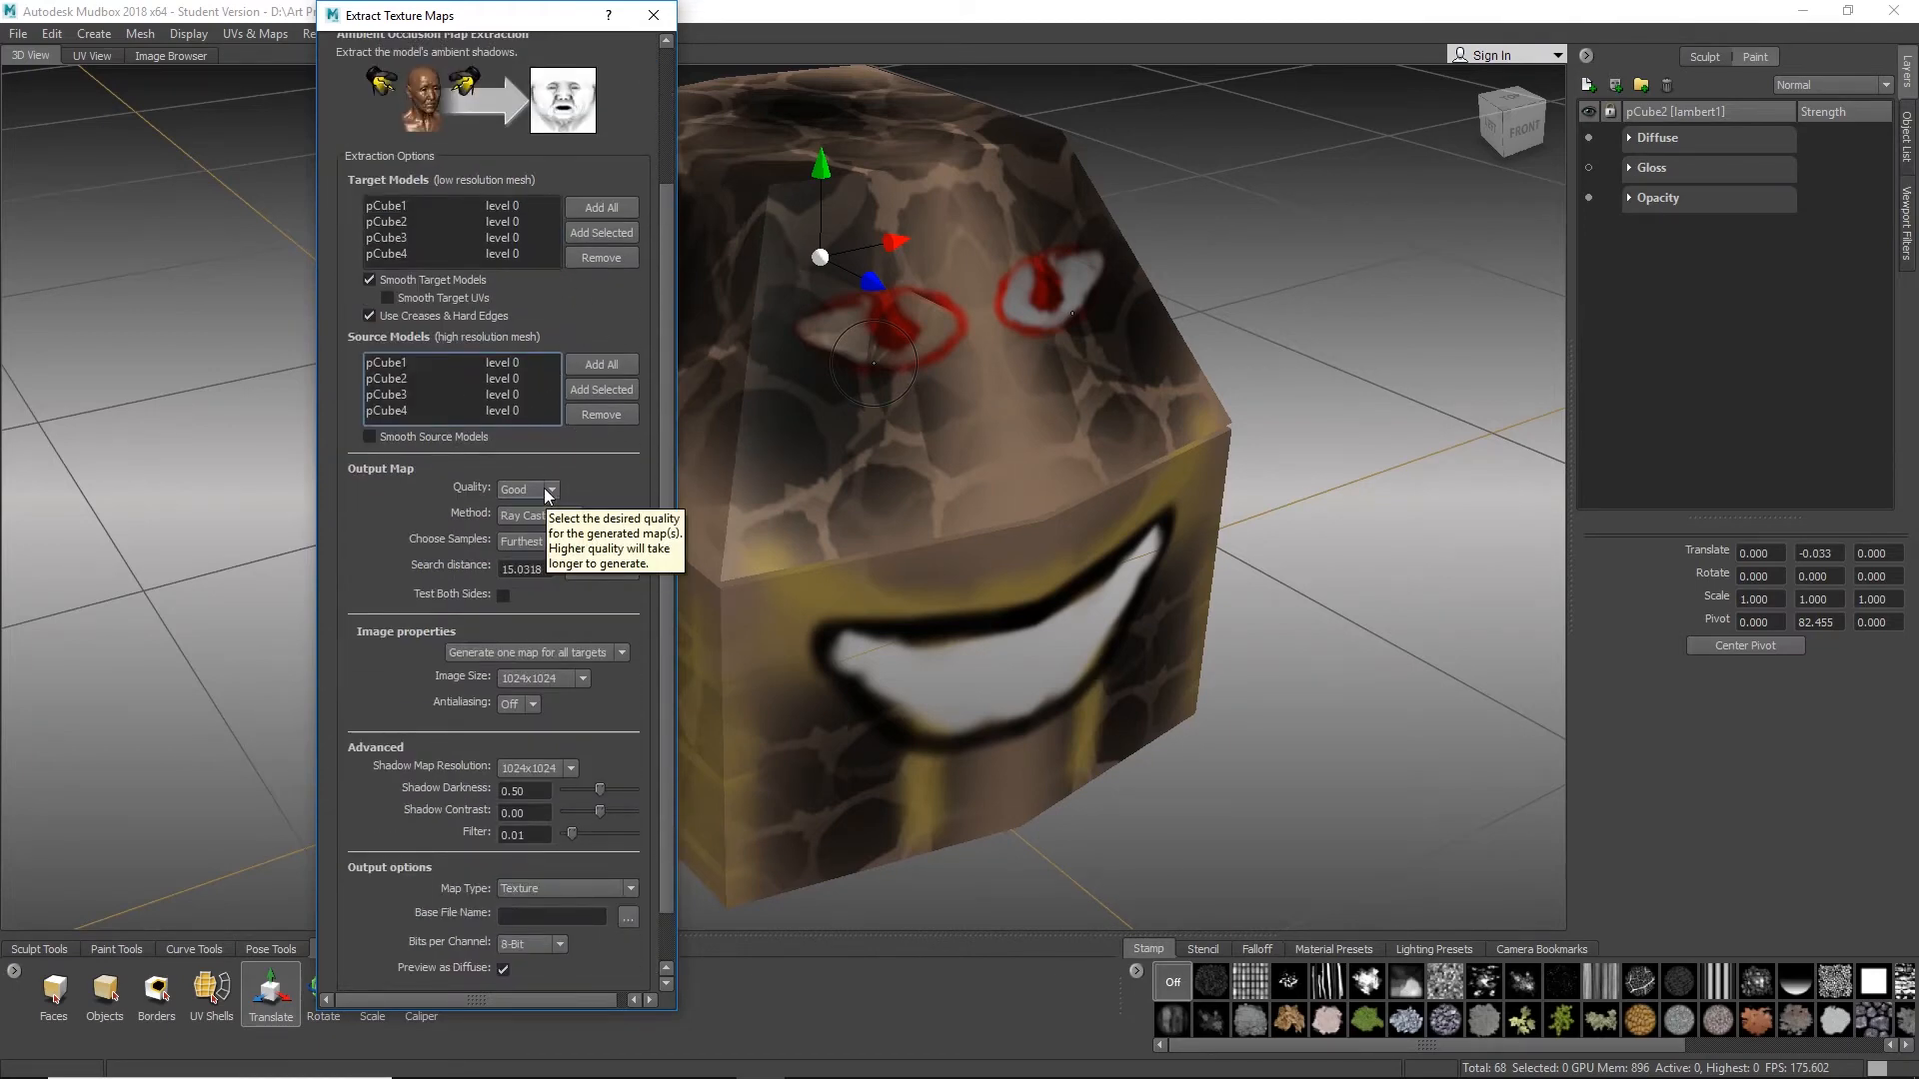
click(530, 491)
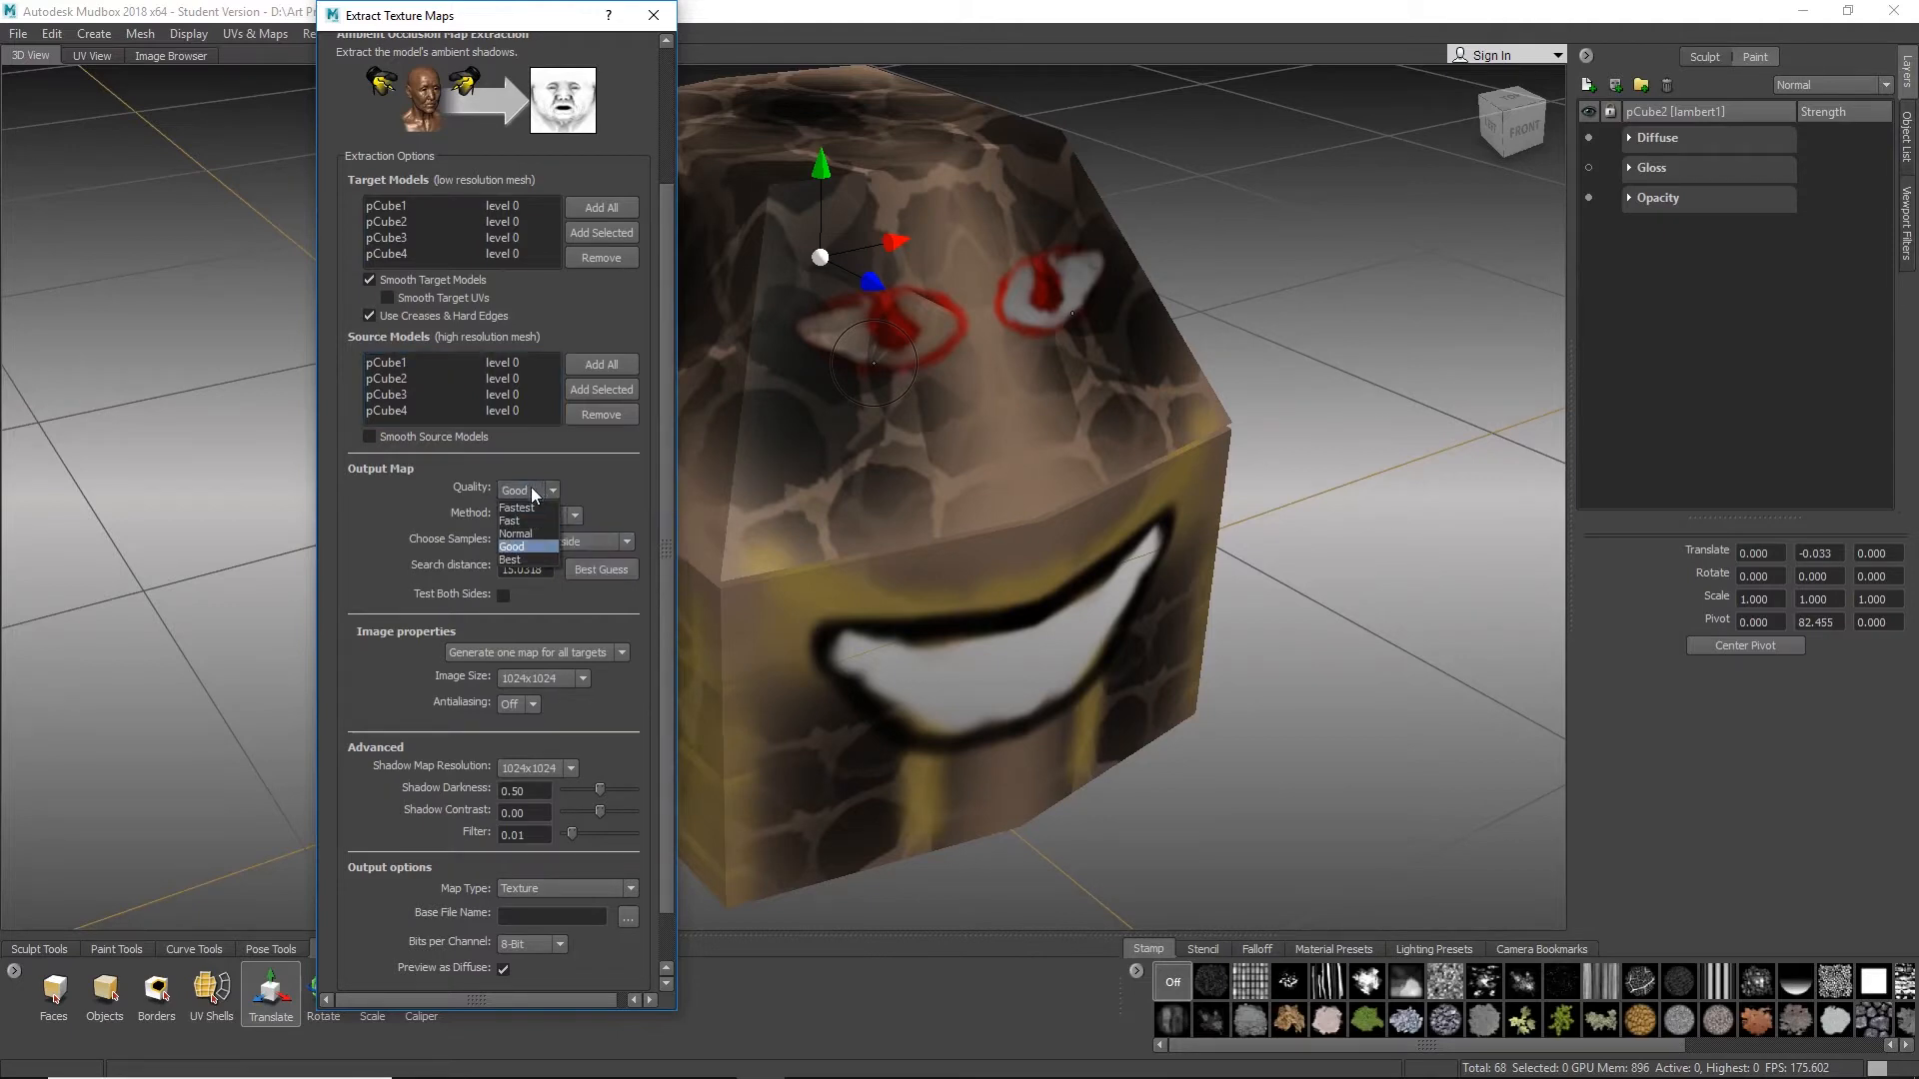
click(534, 491)
click(565, 517)
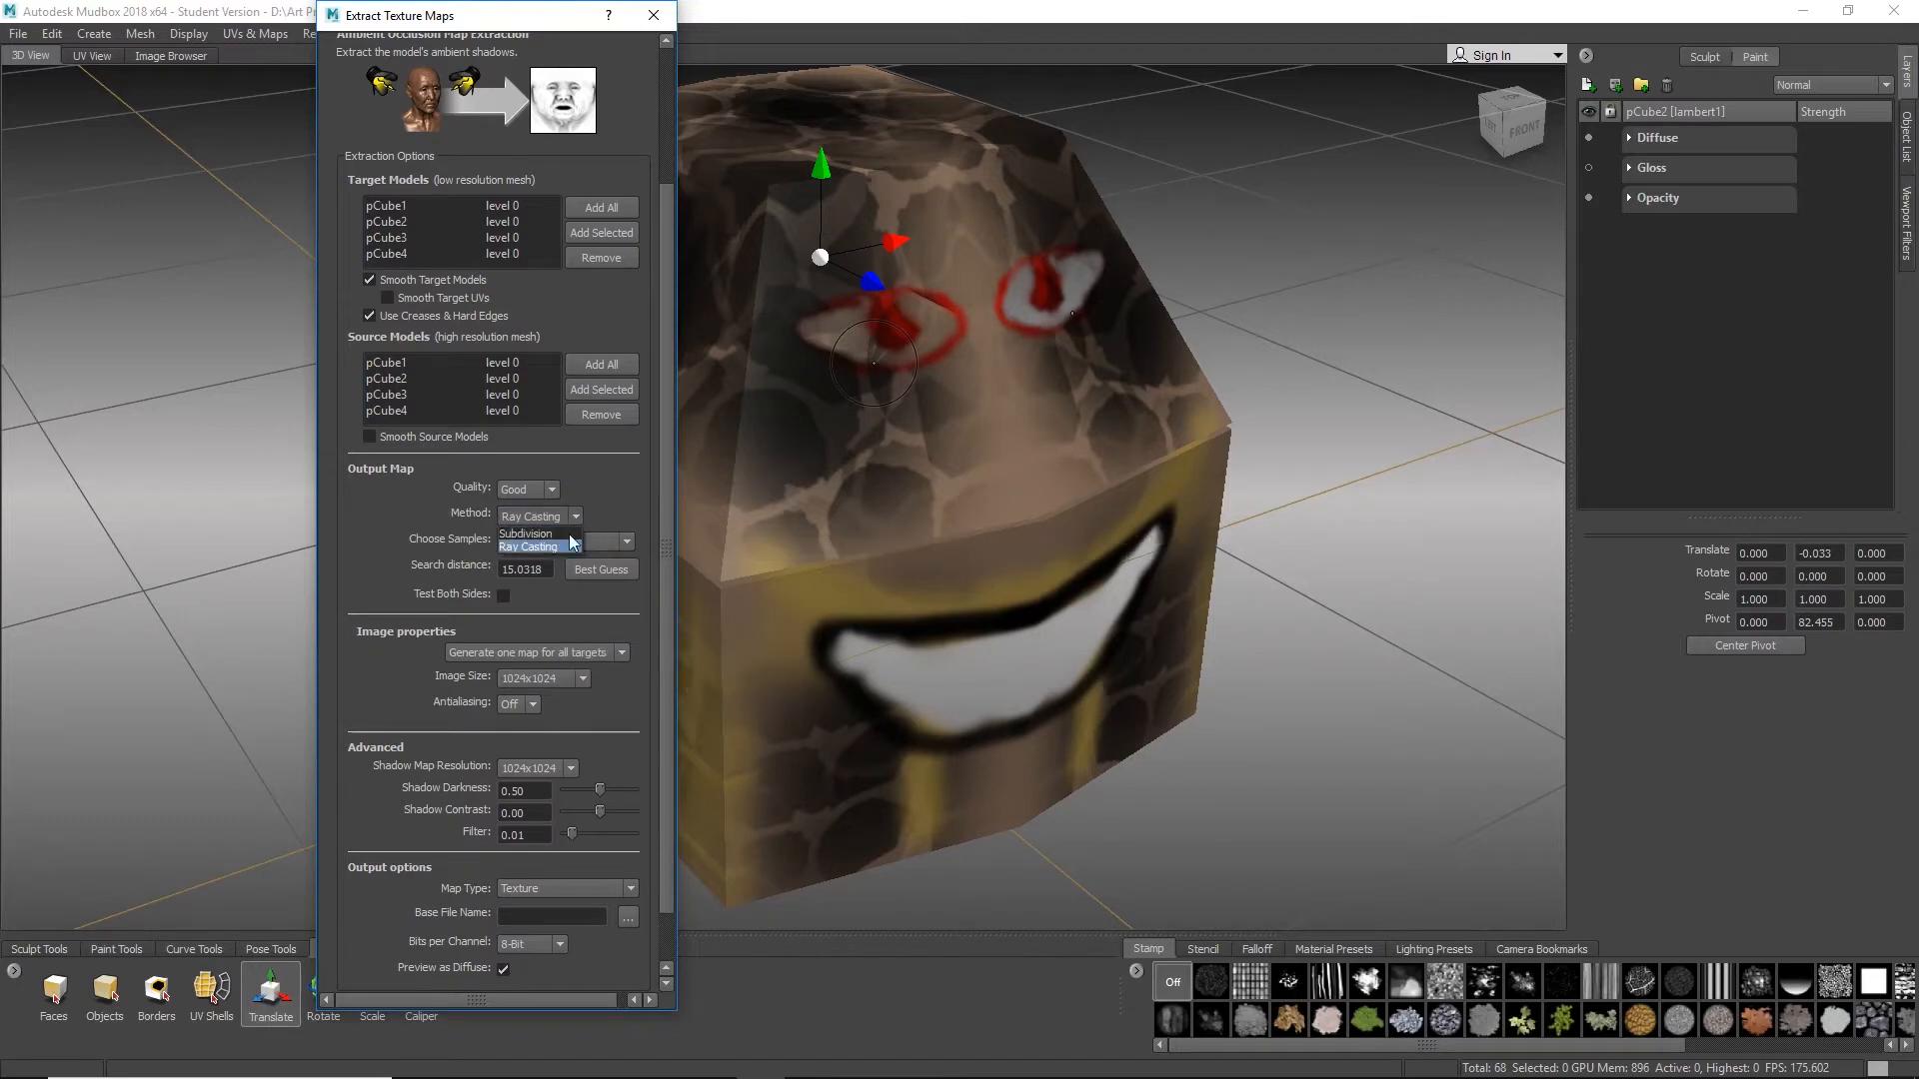
click(539, 533)
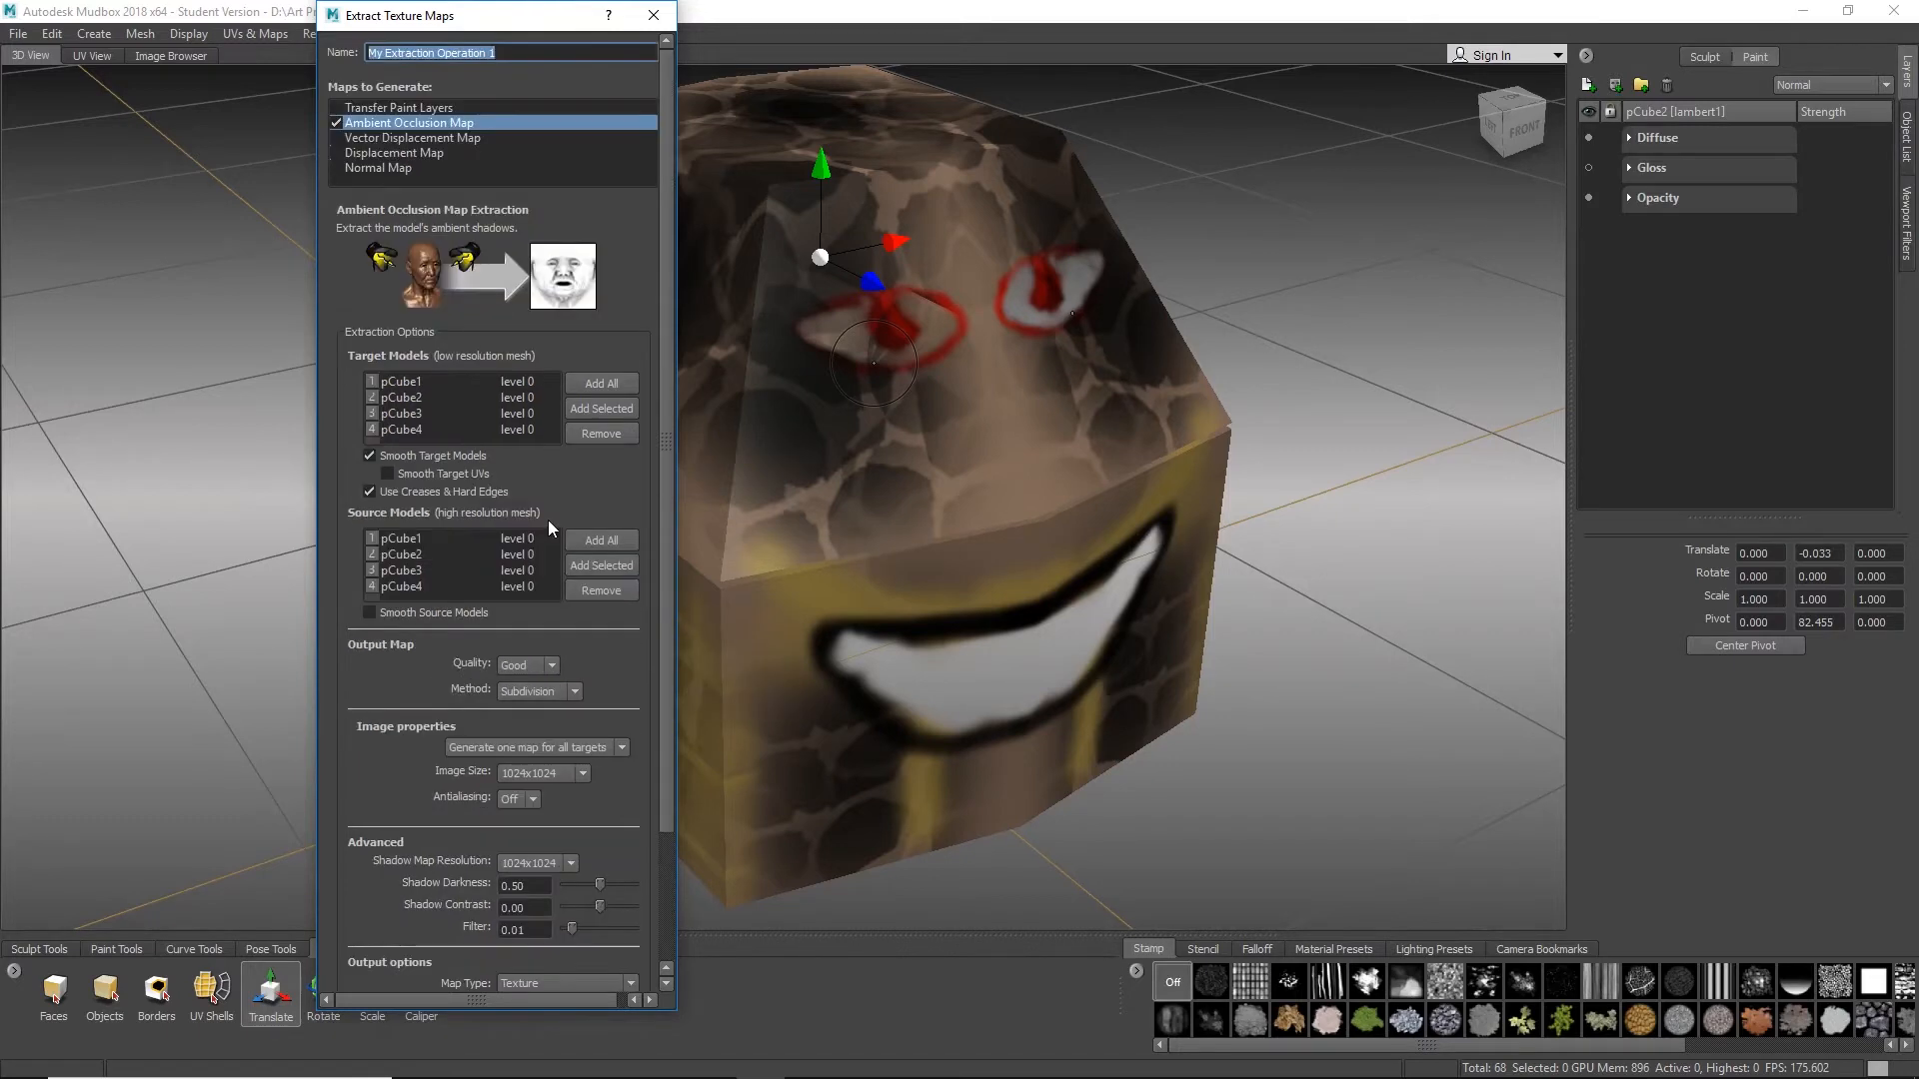
click(560, 691)
click(548, 712)
Step: Set the extraction to generate a map for each target at 1024x1024, with Texture as the map type
scroll(594, 720, down, 2)
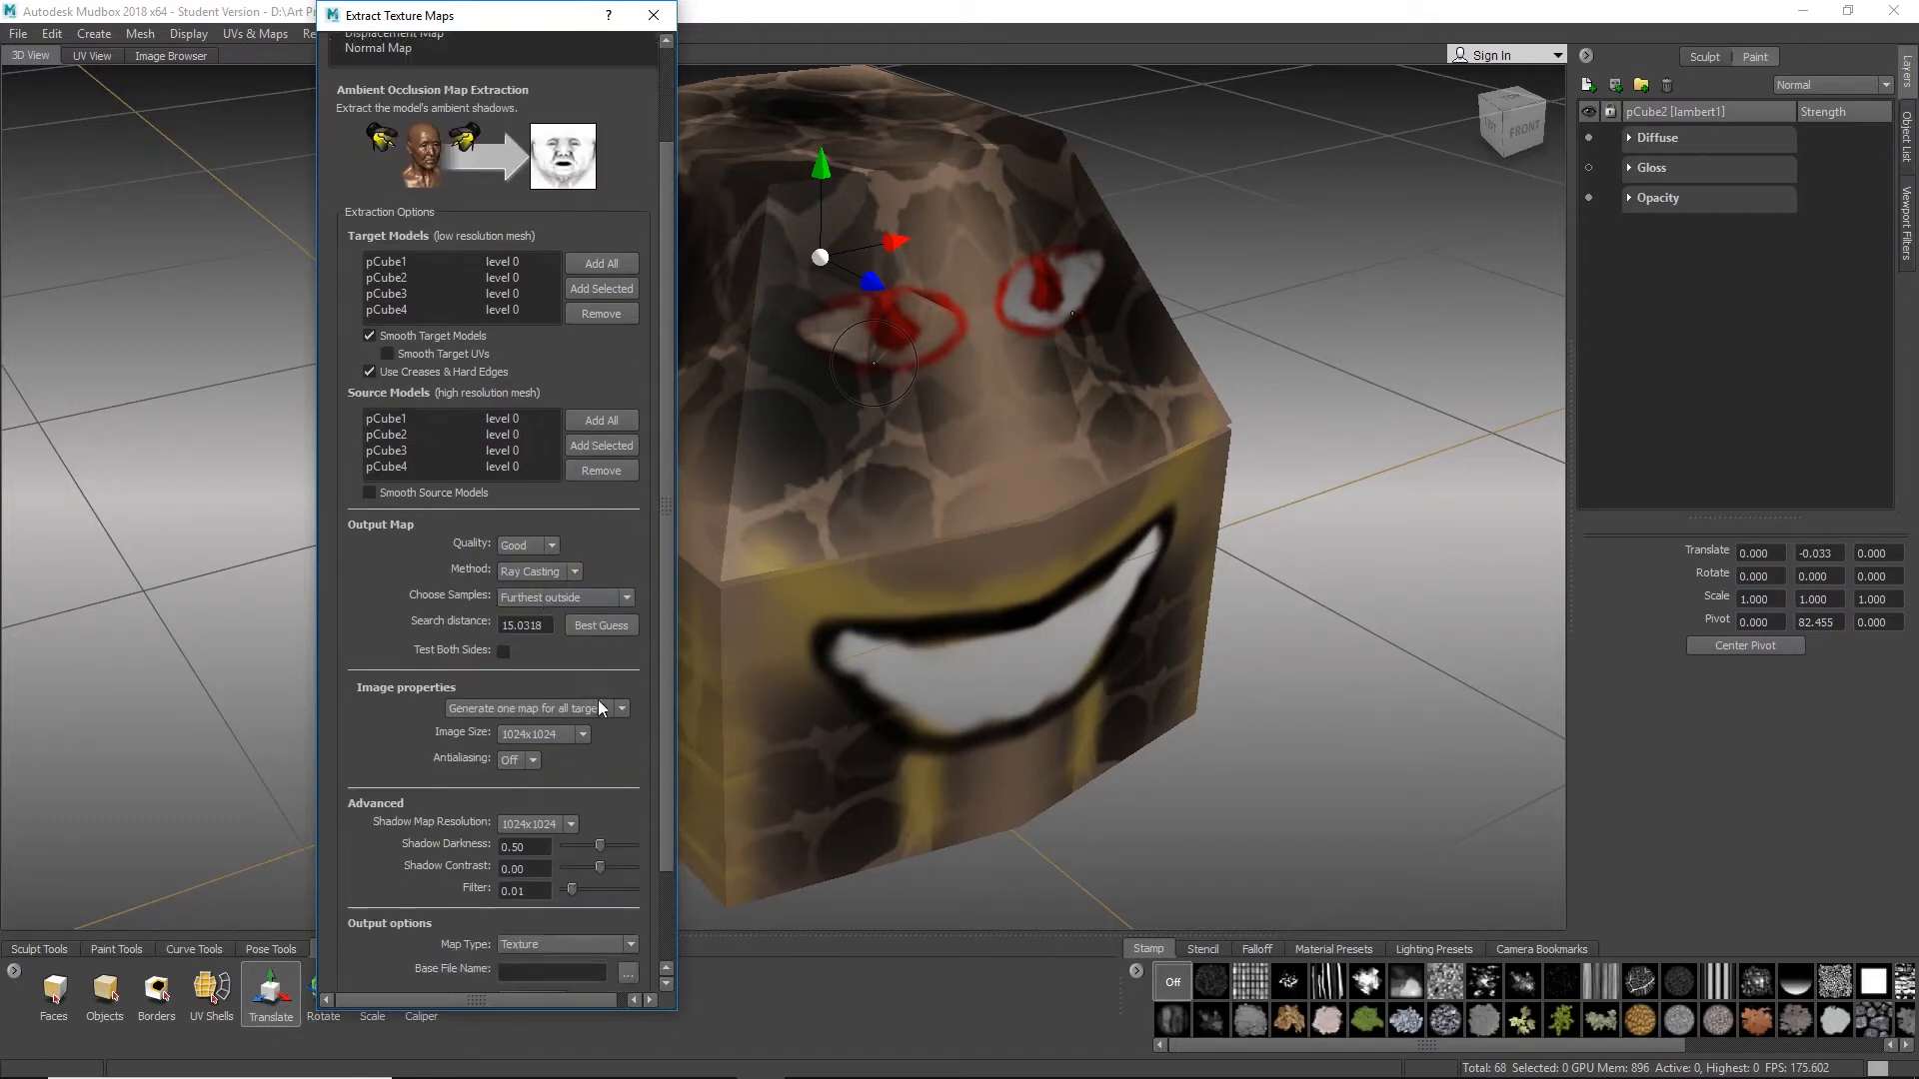
scroll(542, 648, down, 1)
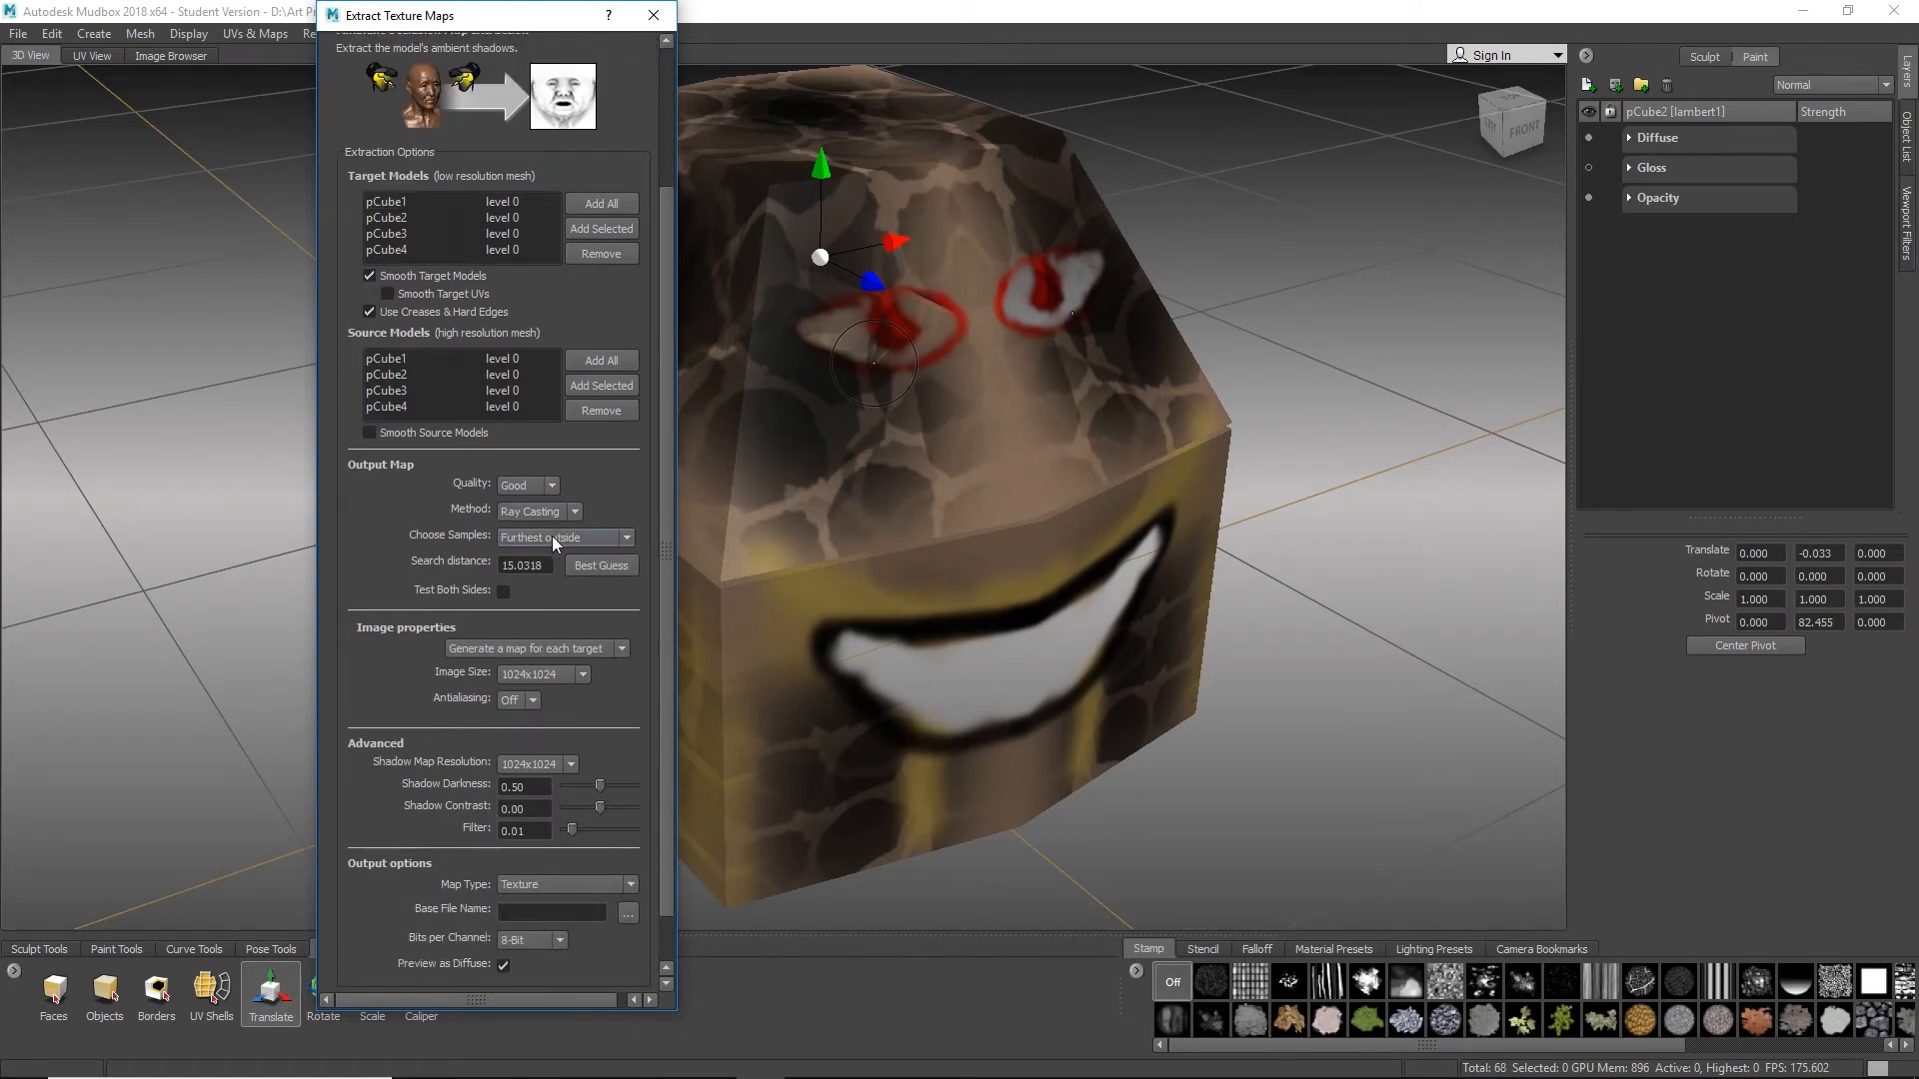
scroll(596, 617, down, 1)
click(582, 619)
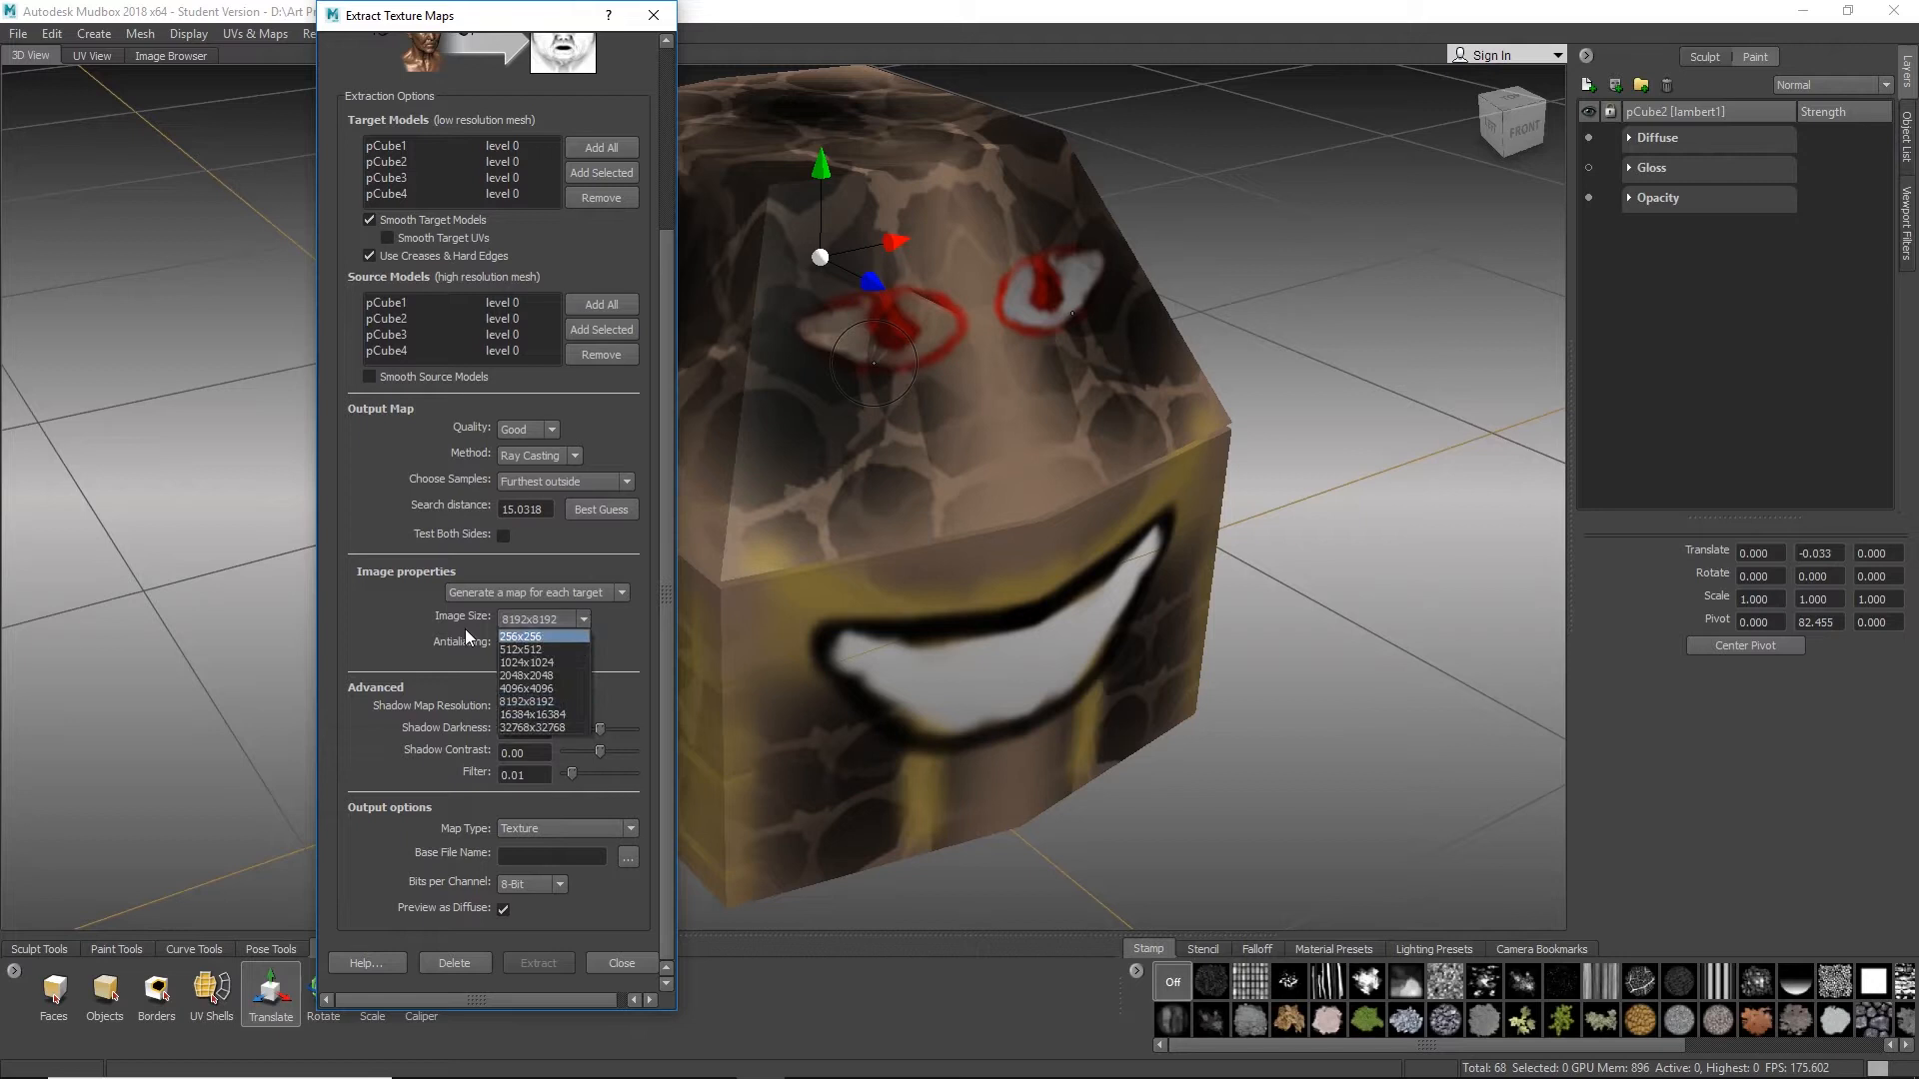
click(540, 663)
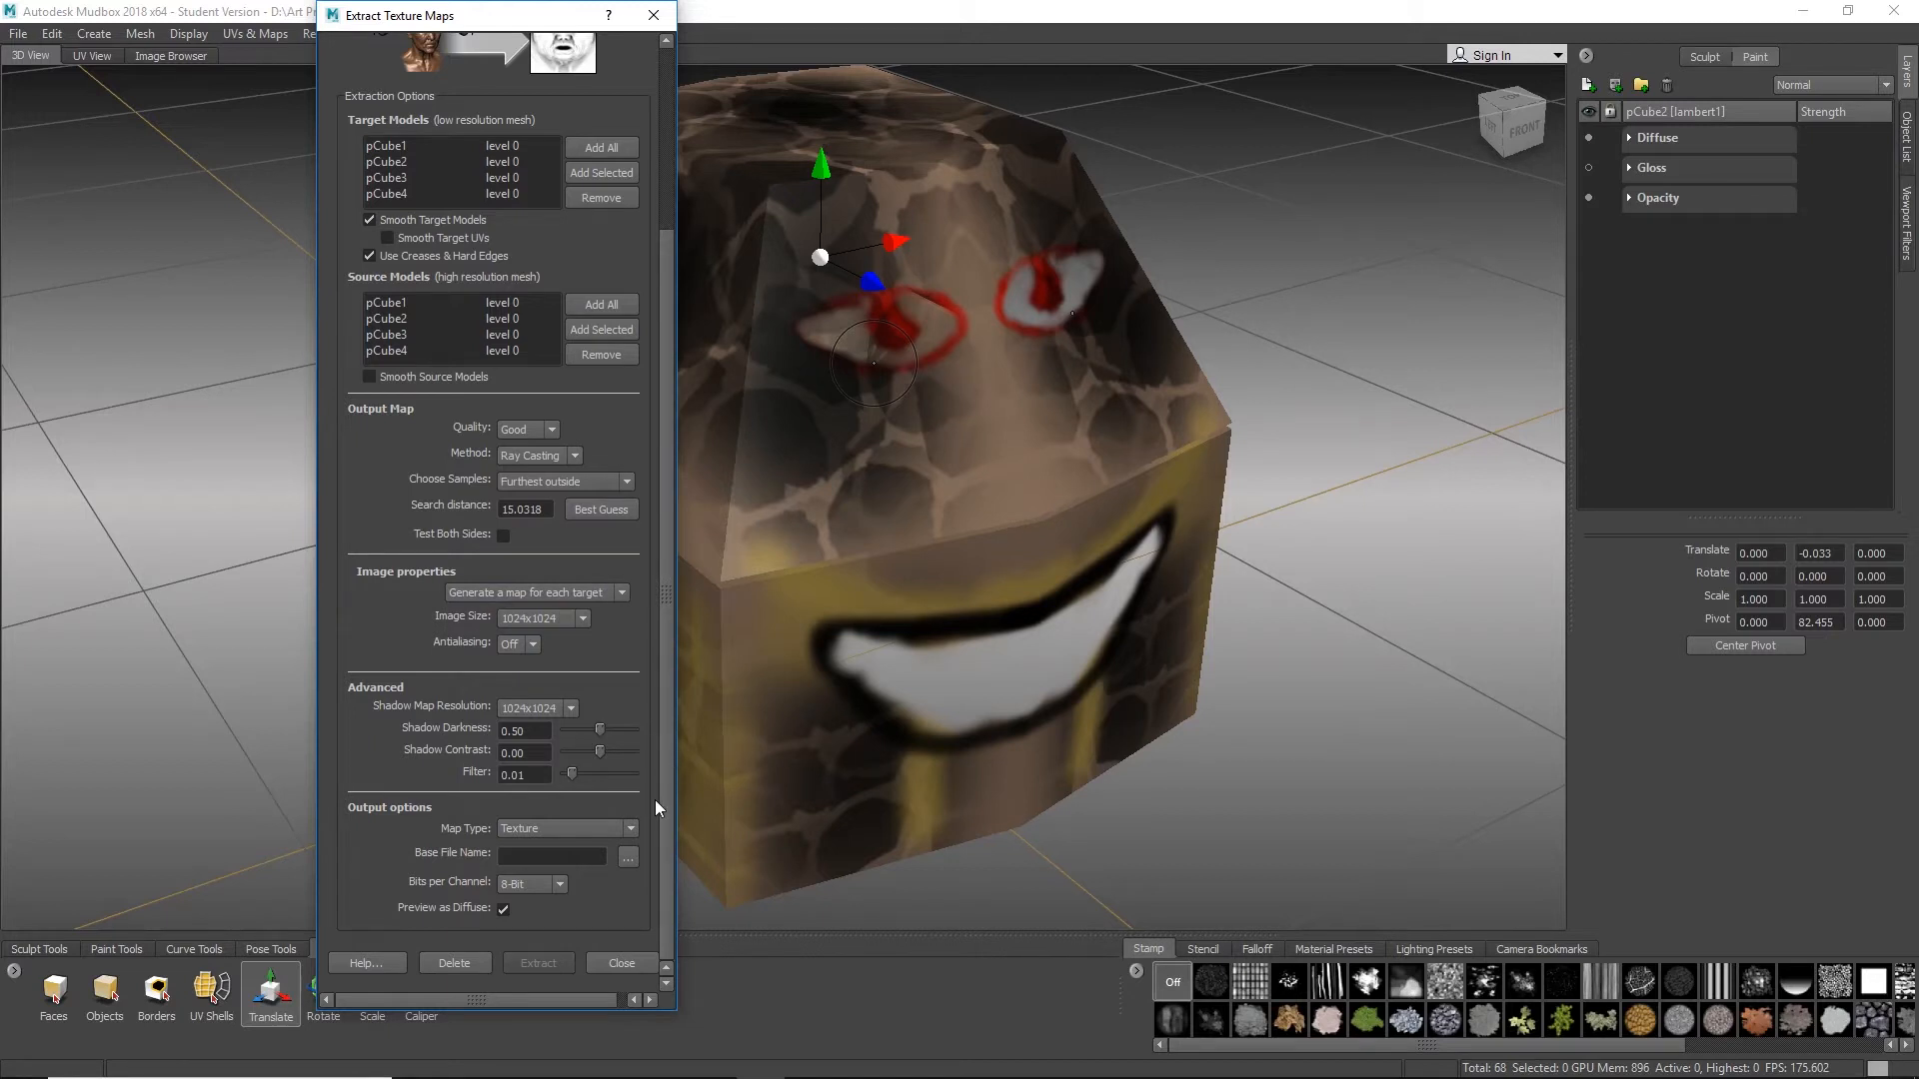
click(597, 827)
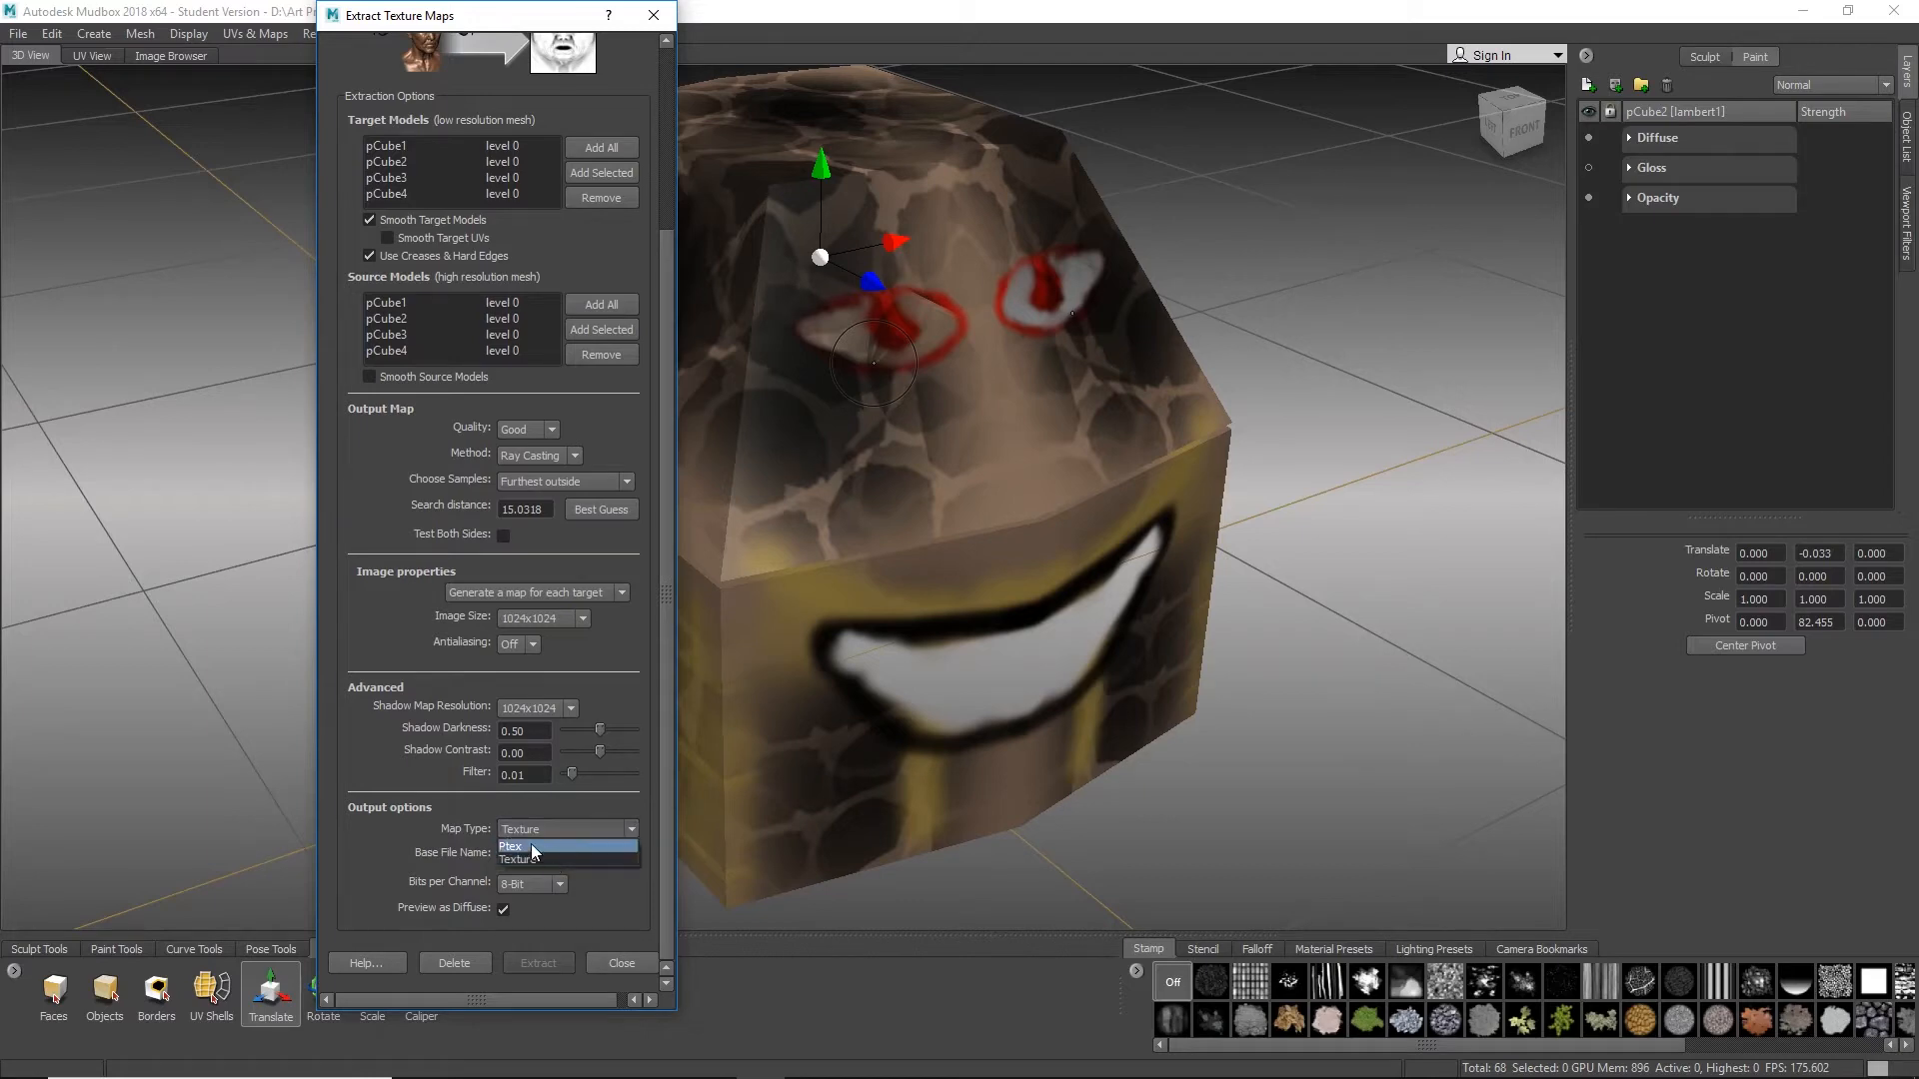
click(529, 860)
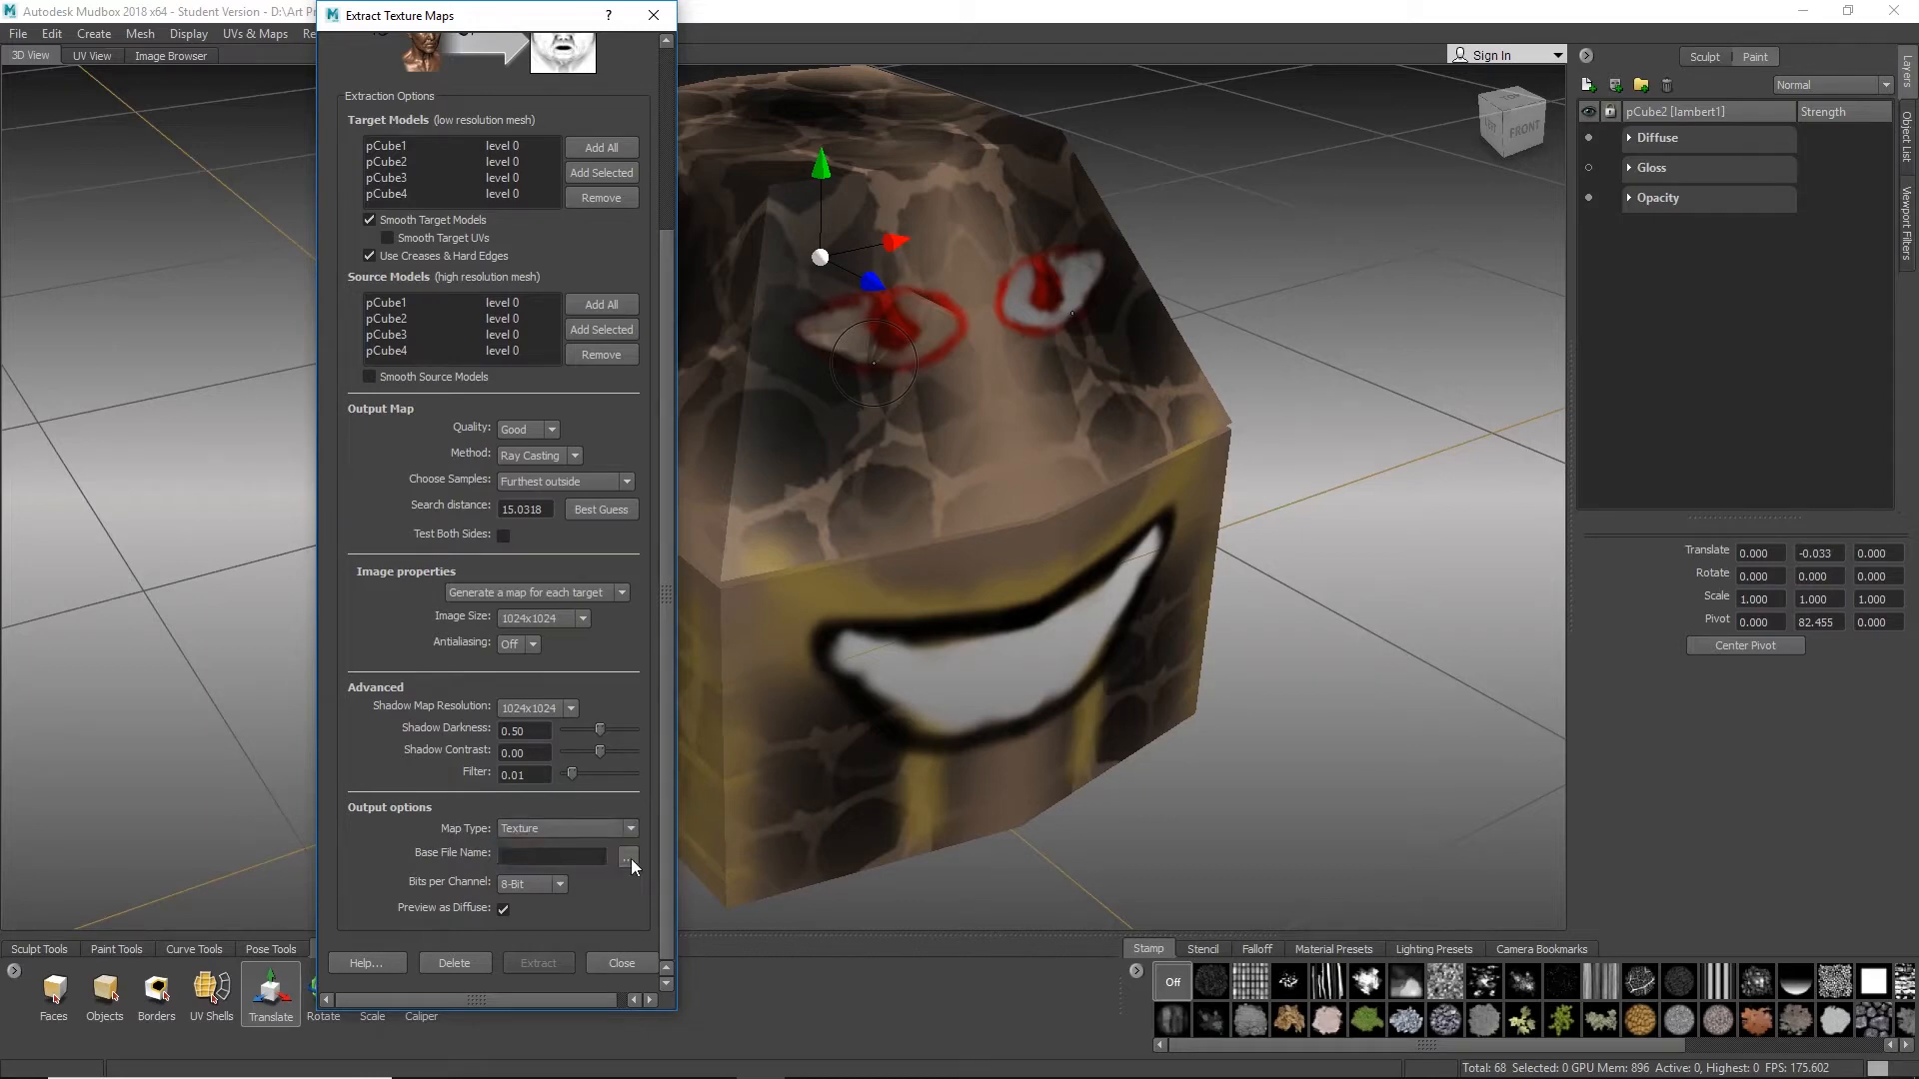
Step: Browse for the map's save location and open the Chest_Mudbox_-files folder under Teaching Videos > uvw Unwraping
click(626, 857)
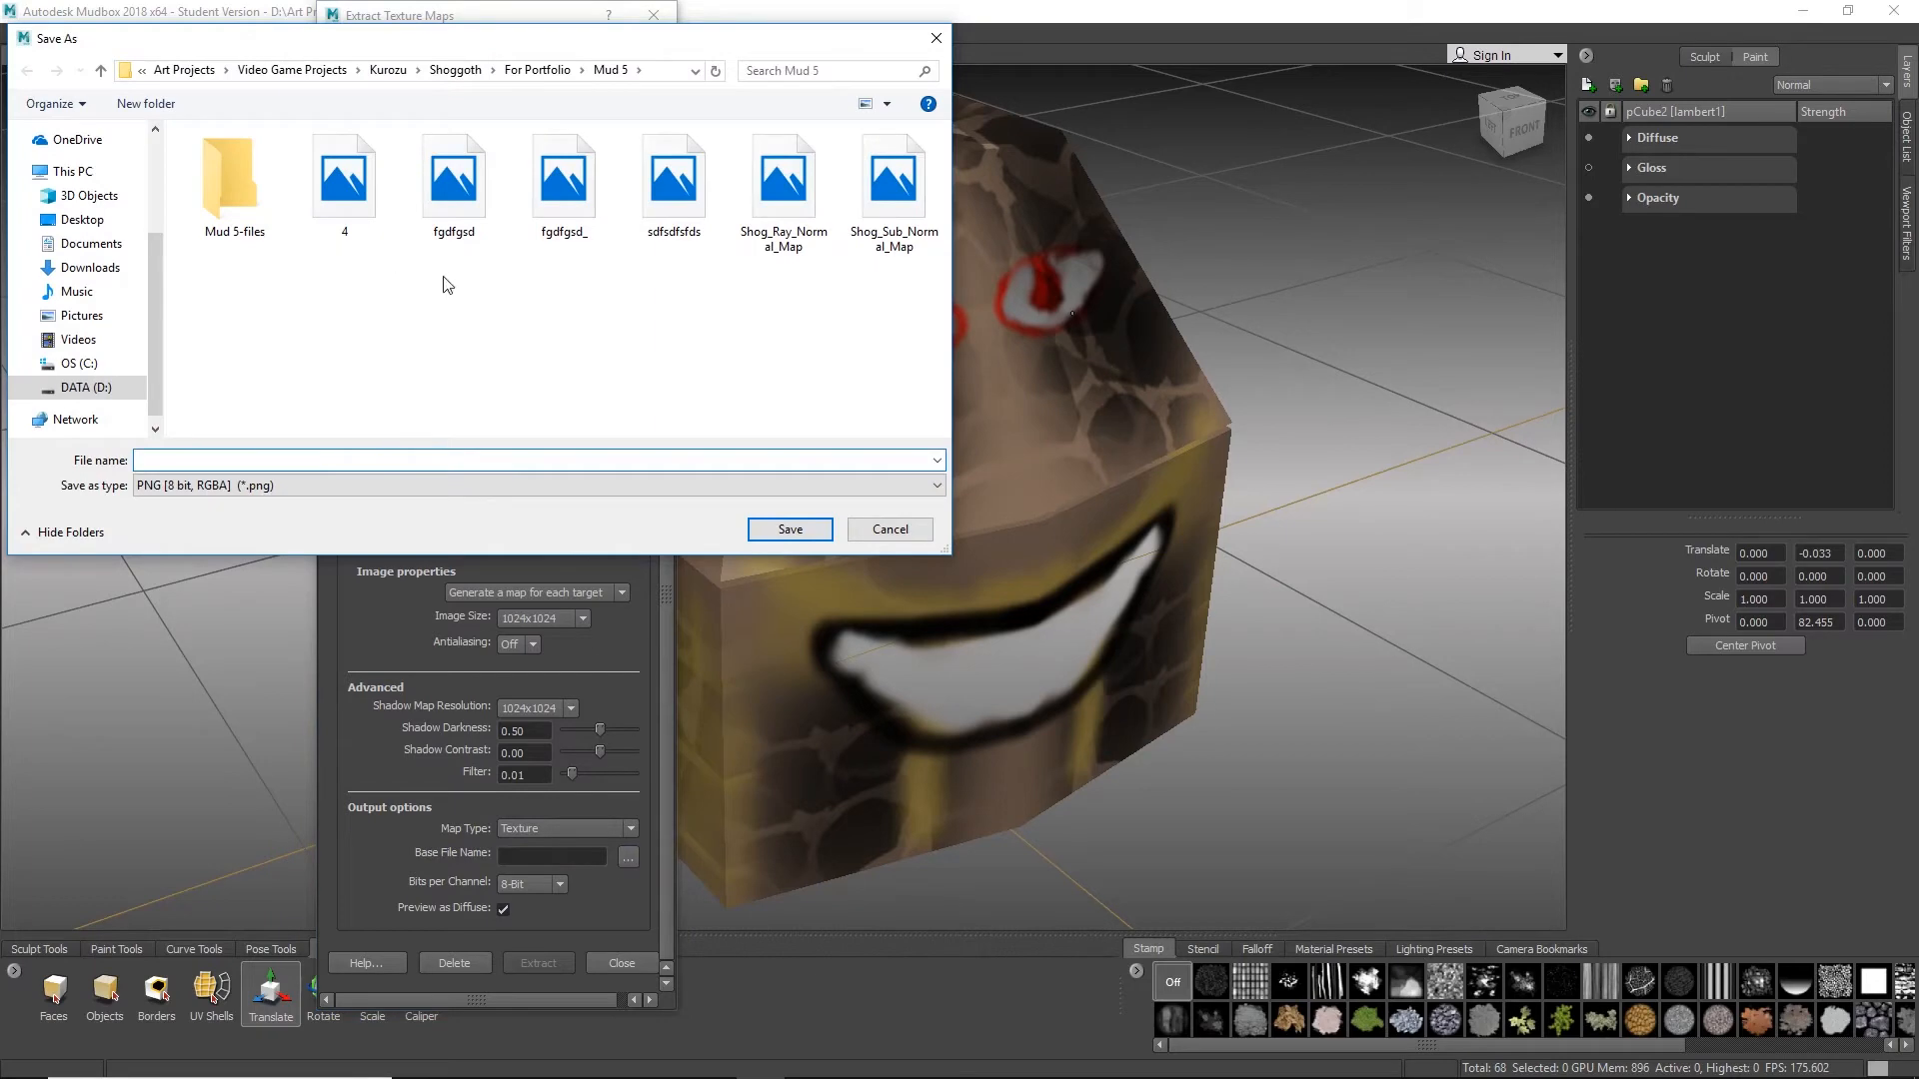
click(259, 71)
click(321, 71)
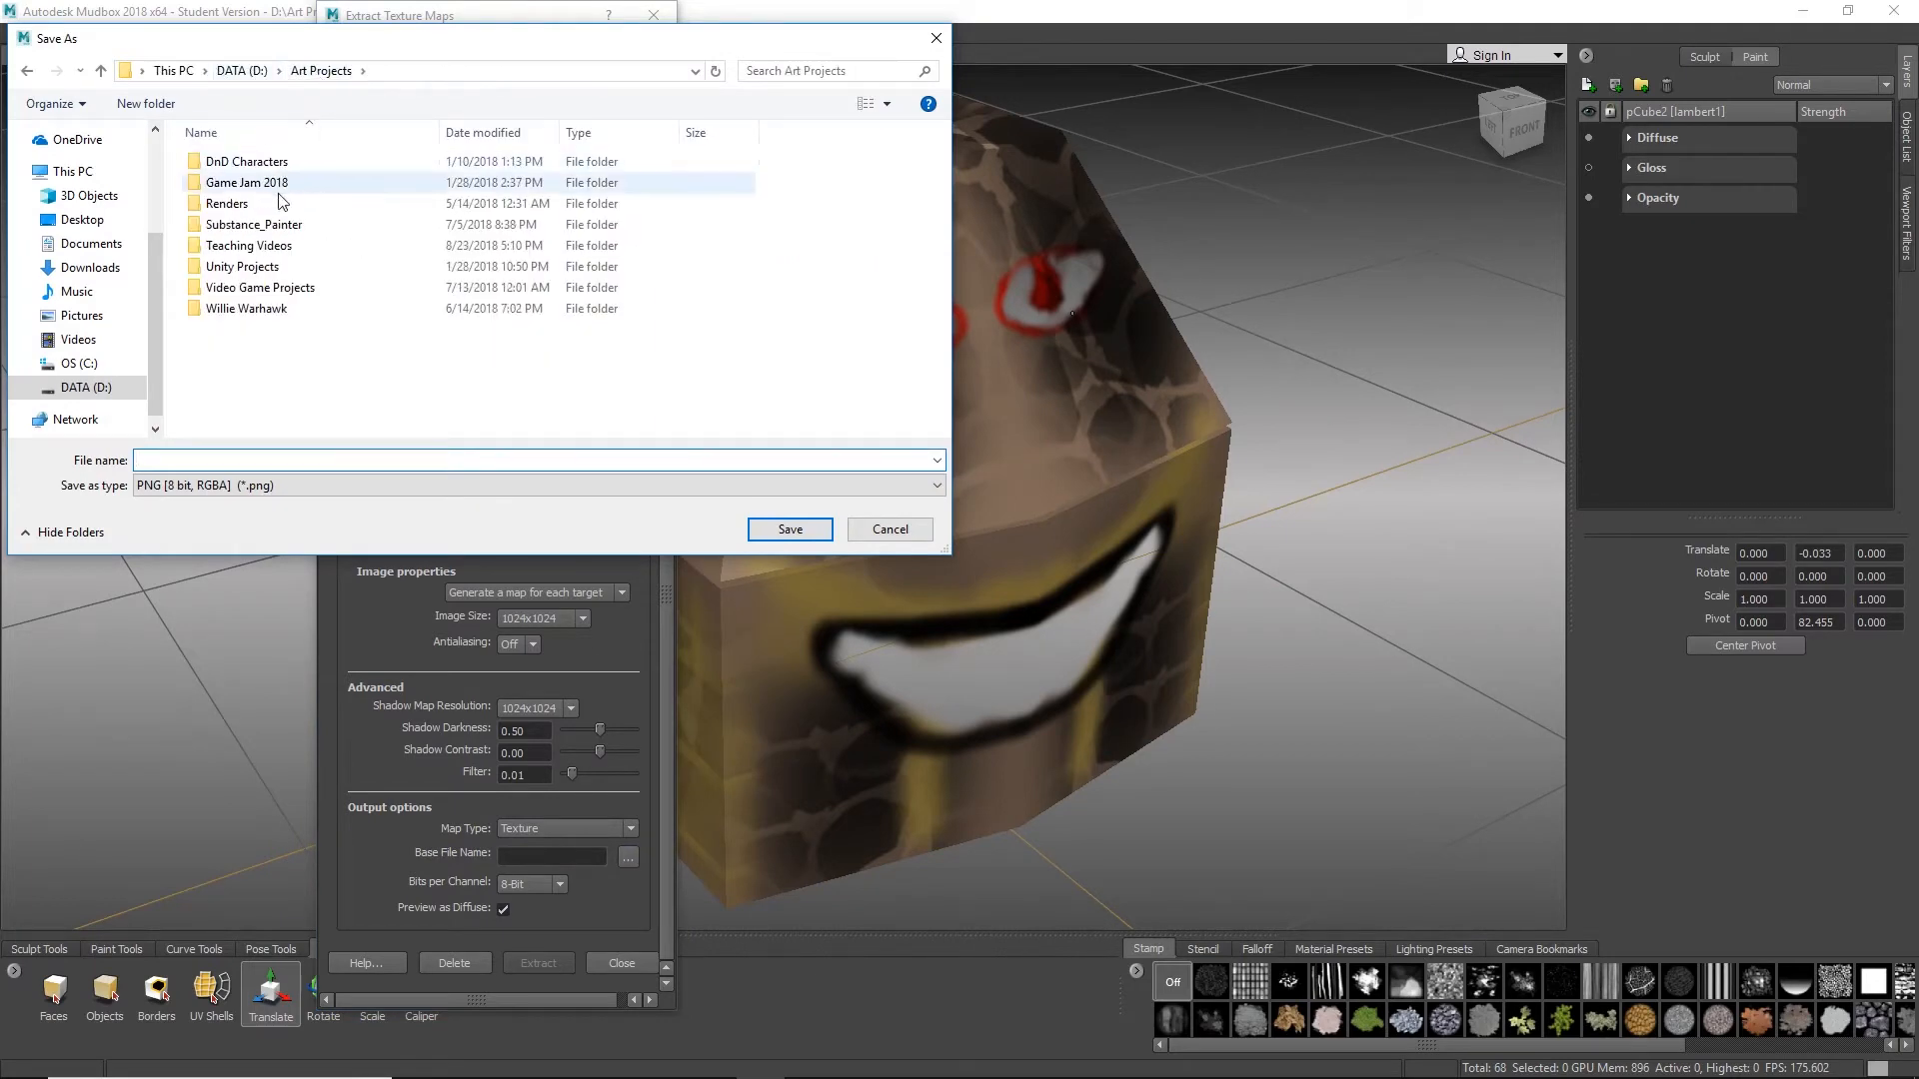
double_click(277, 290)
key(alt+Left)
double_click(280, 244)
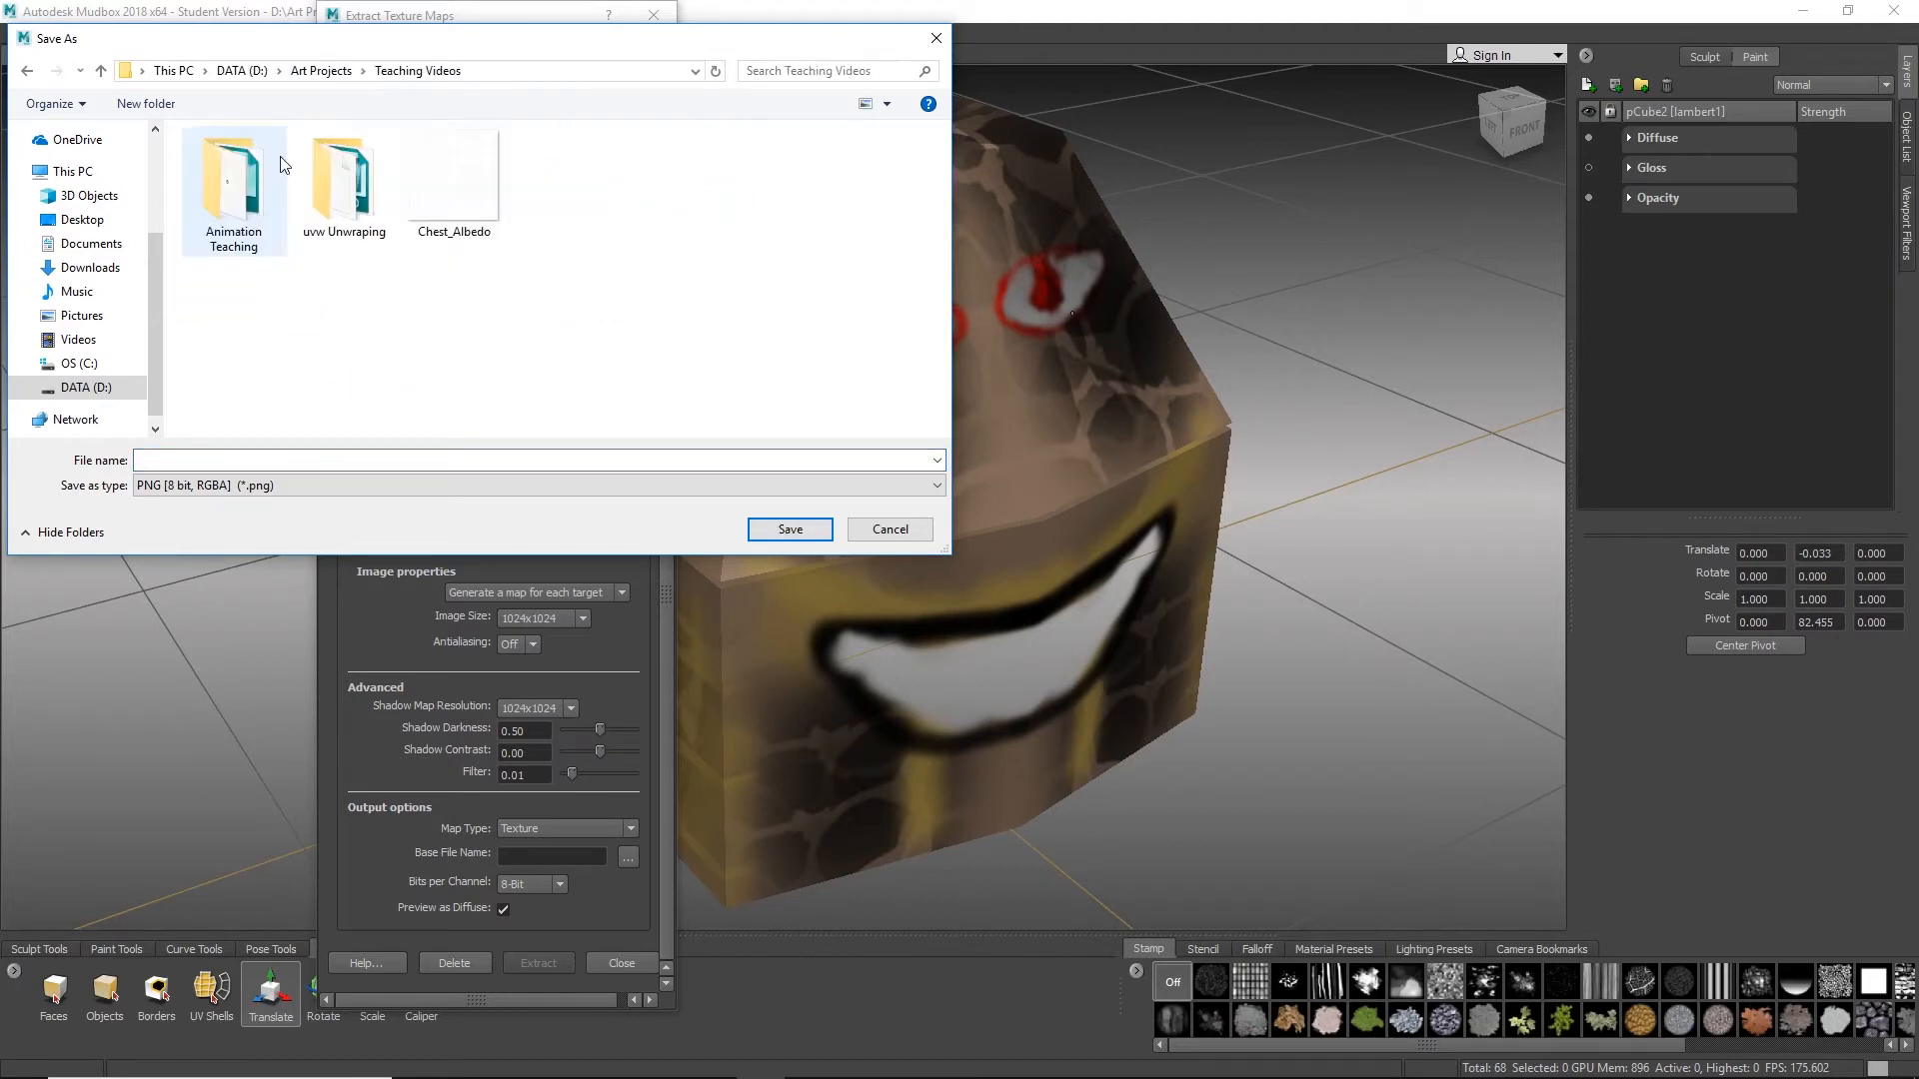
double_click(236, 185)
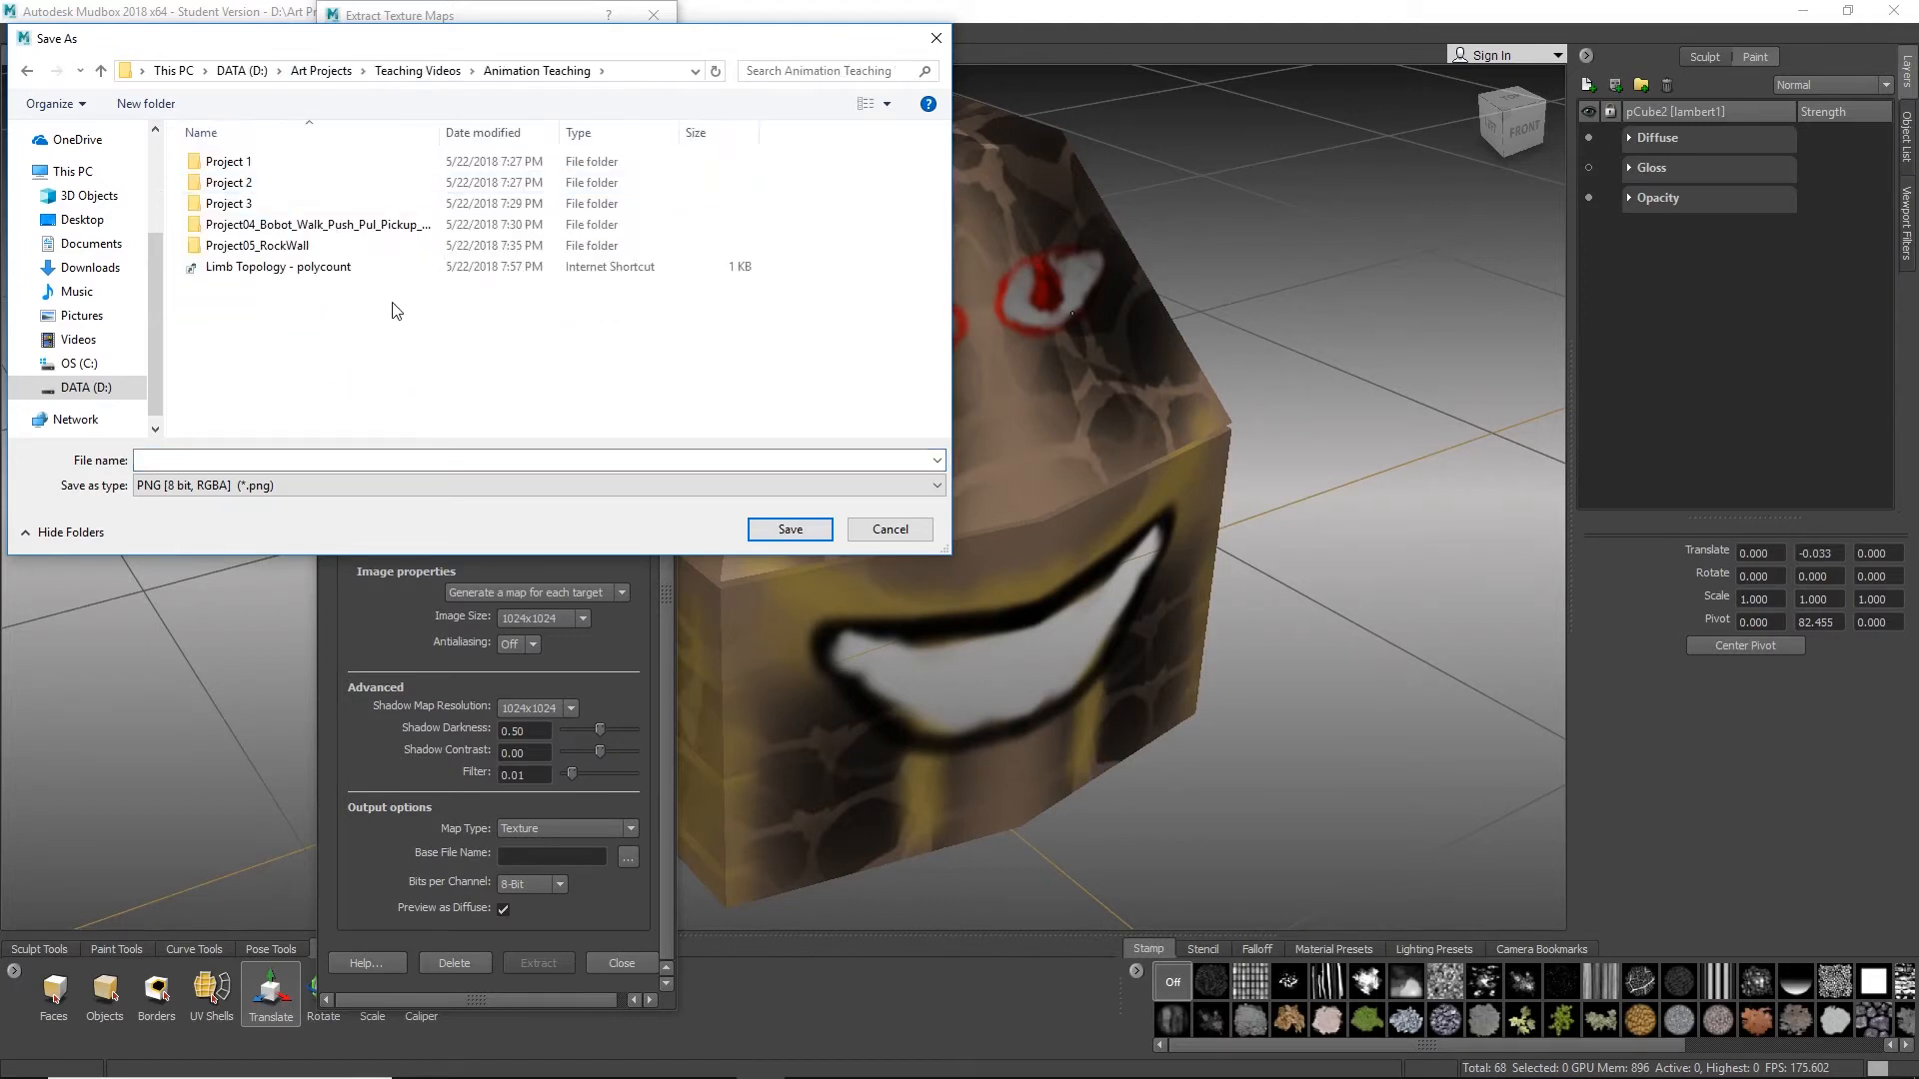
key(alt+Left)
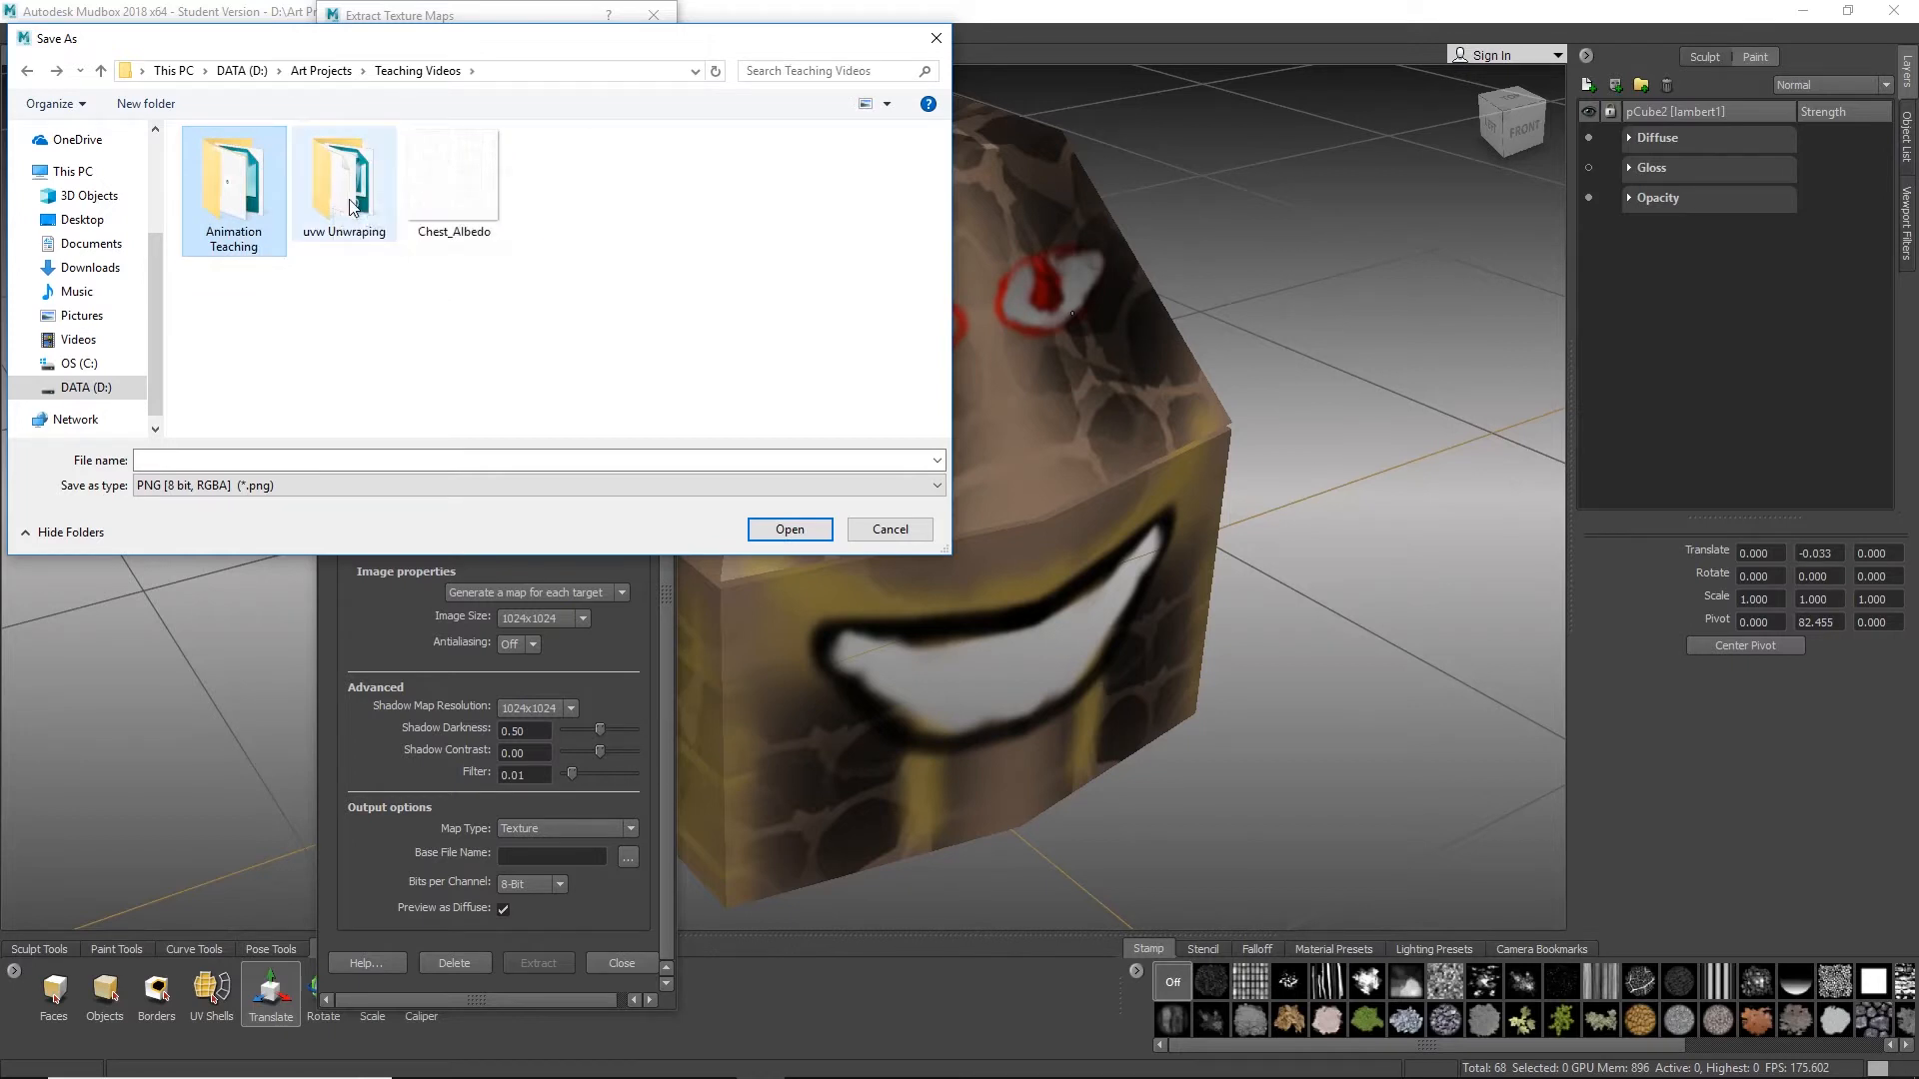
double_click(335, 205)
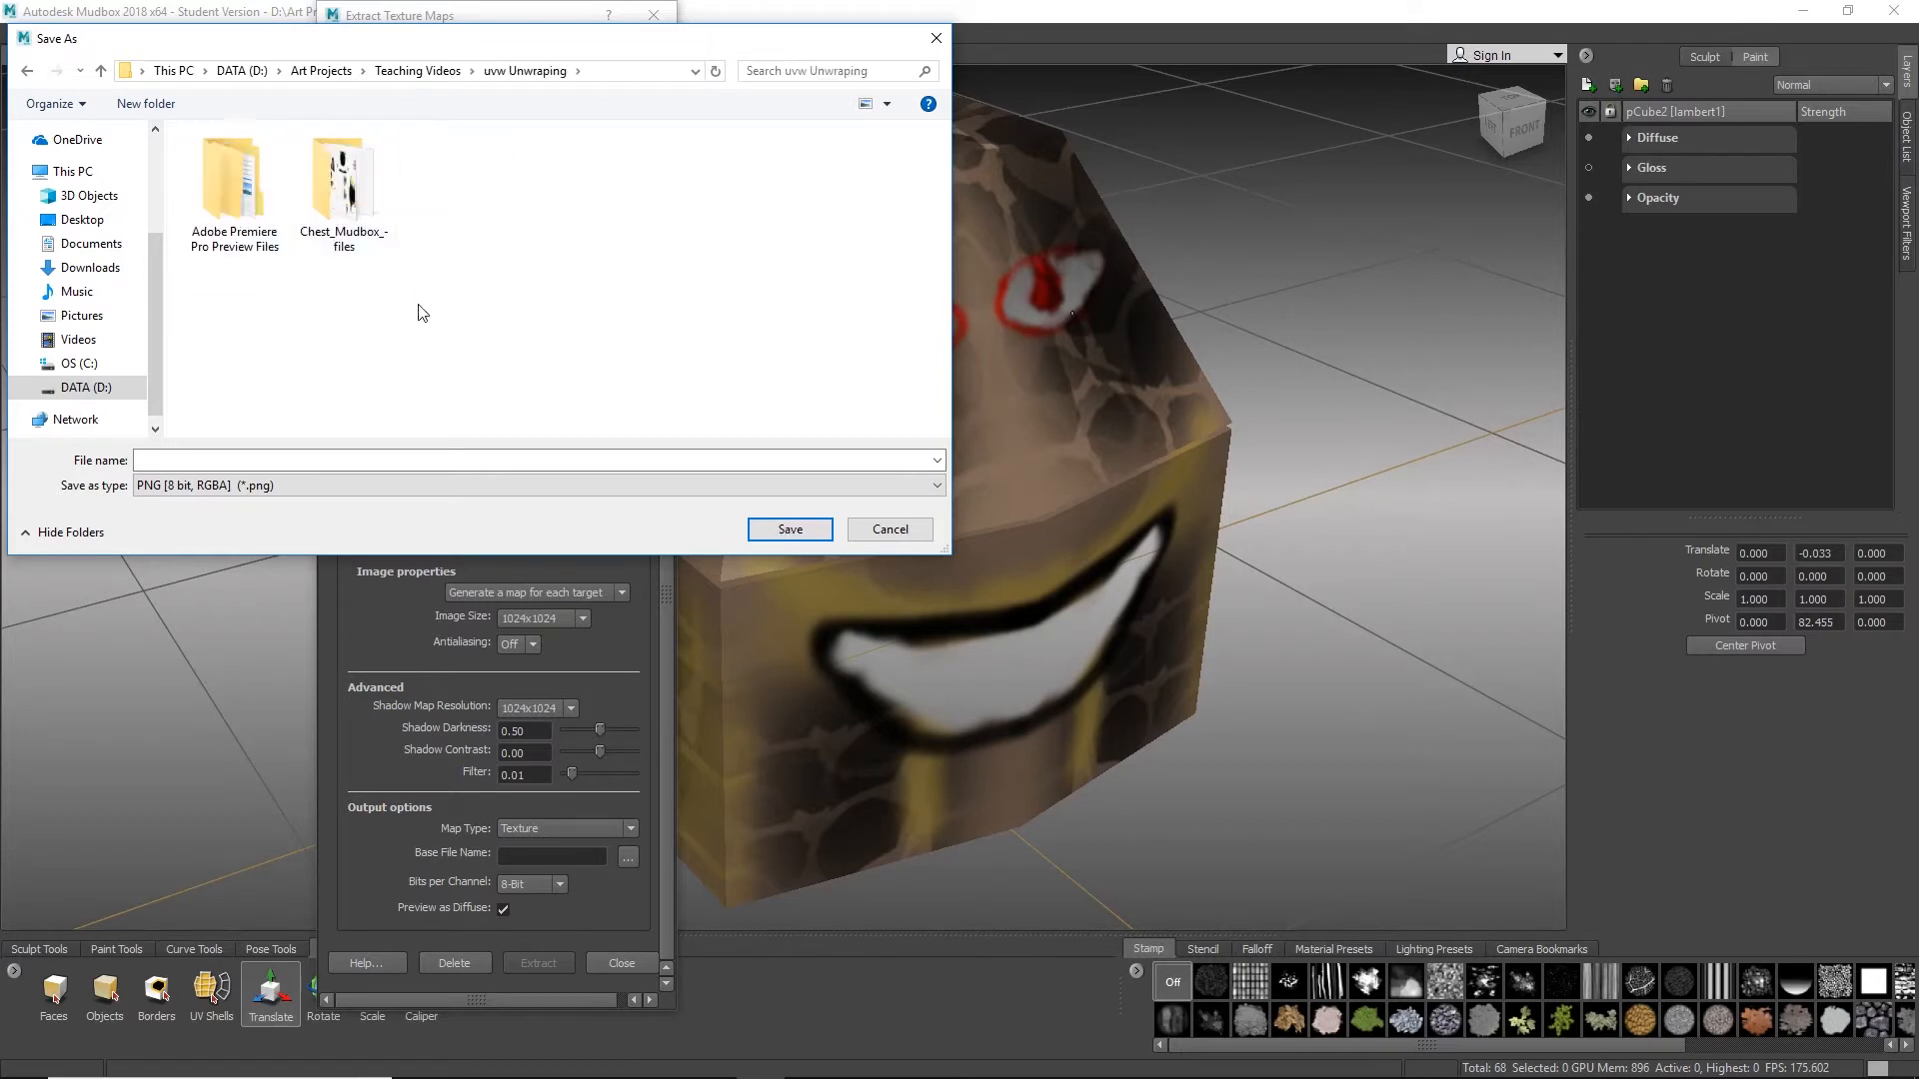
double_click(340, 185)
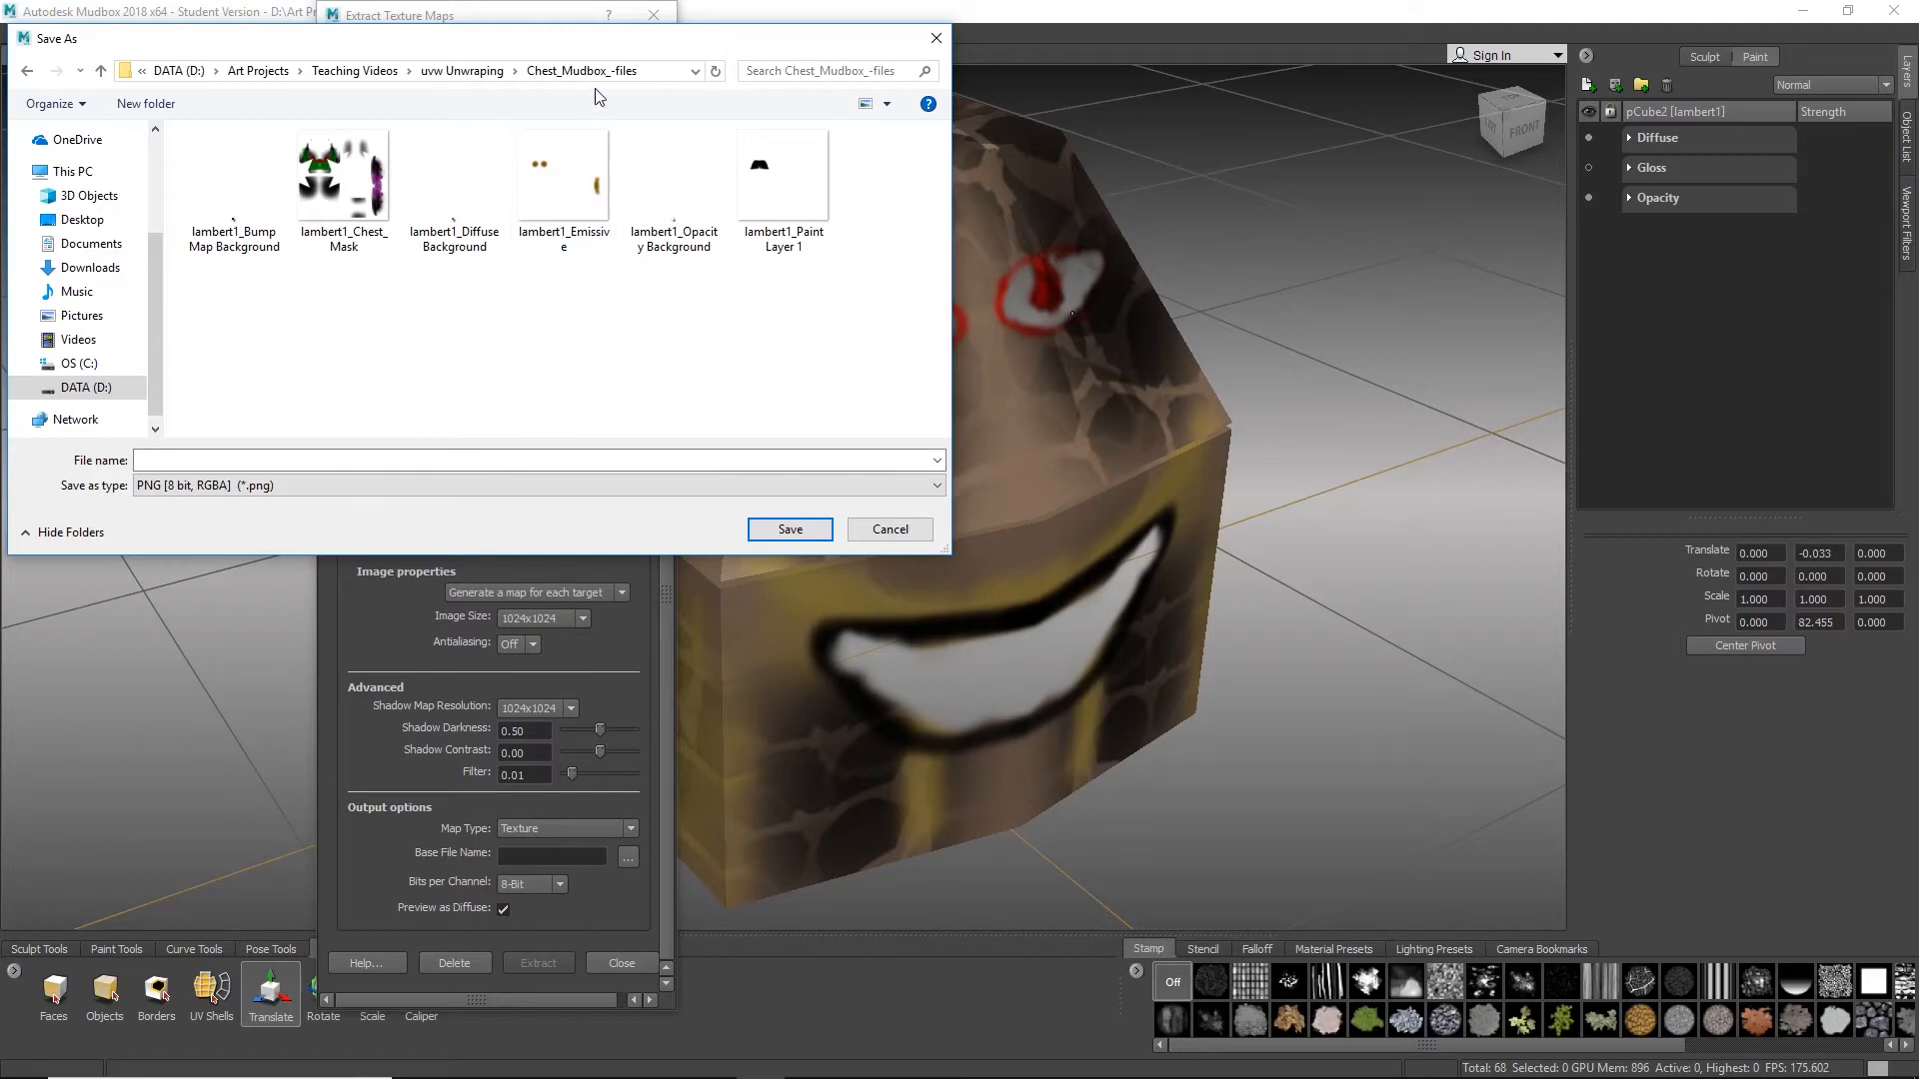
Step: Name the output file Chest_Occlusion_Map as an 8-bit PNG and keep 8-Bit per channel
click(313, 457)
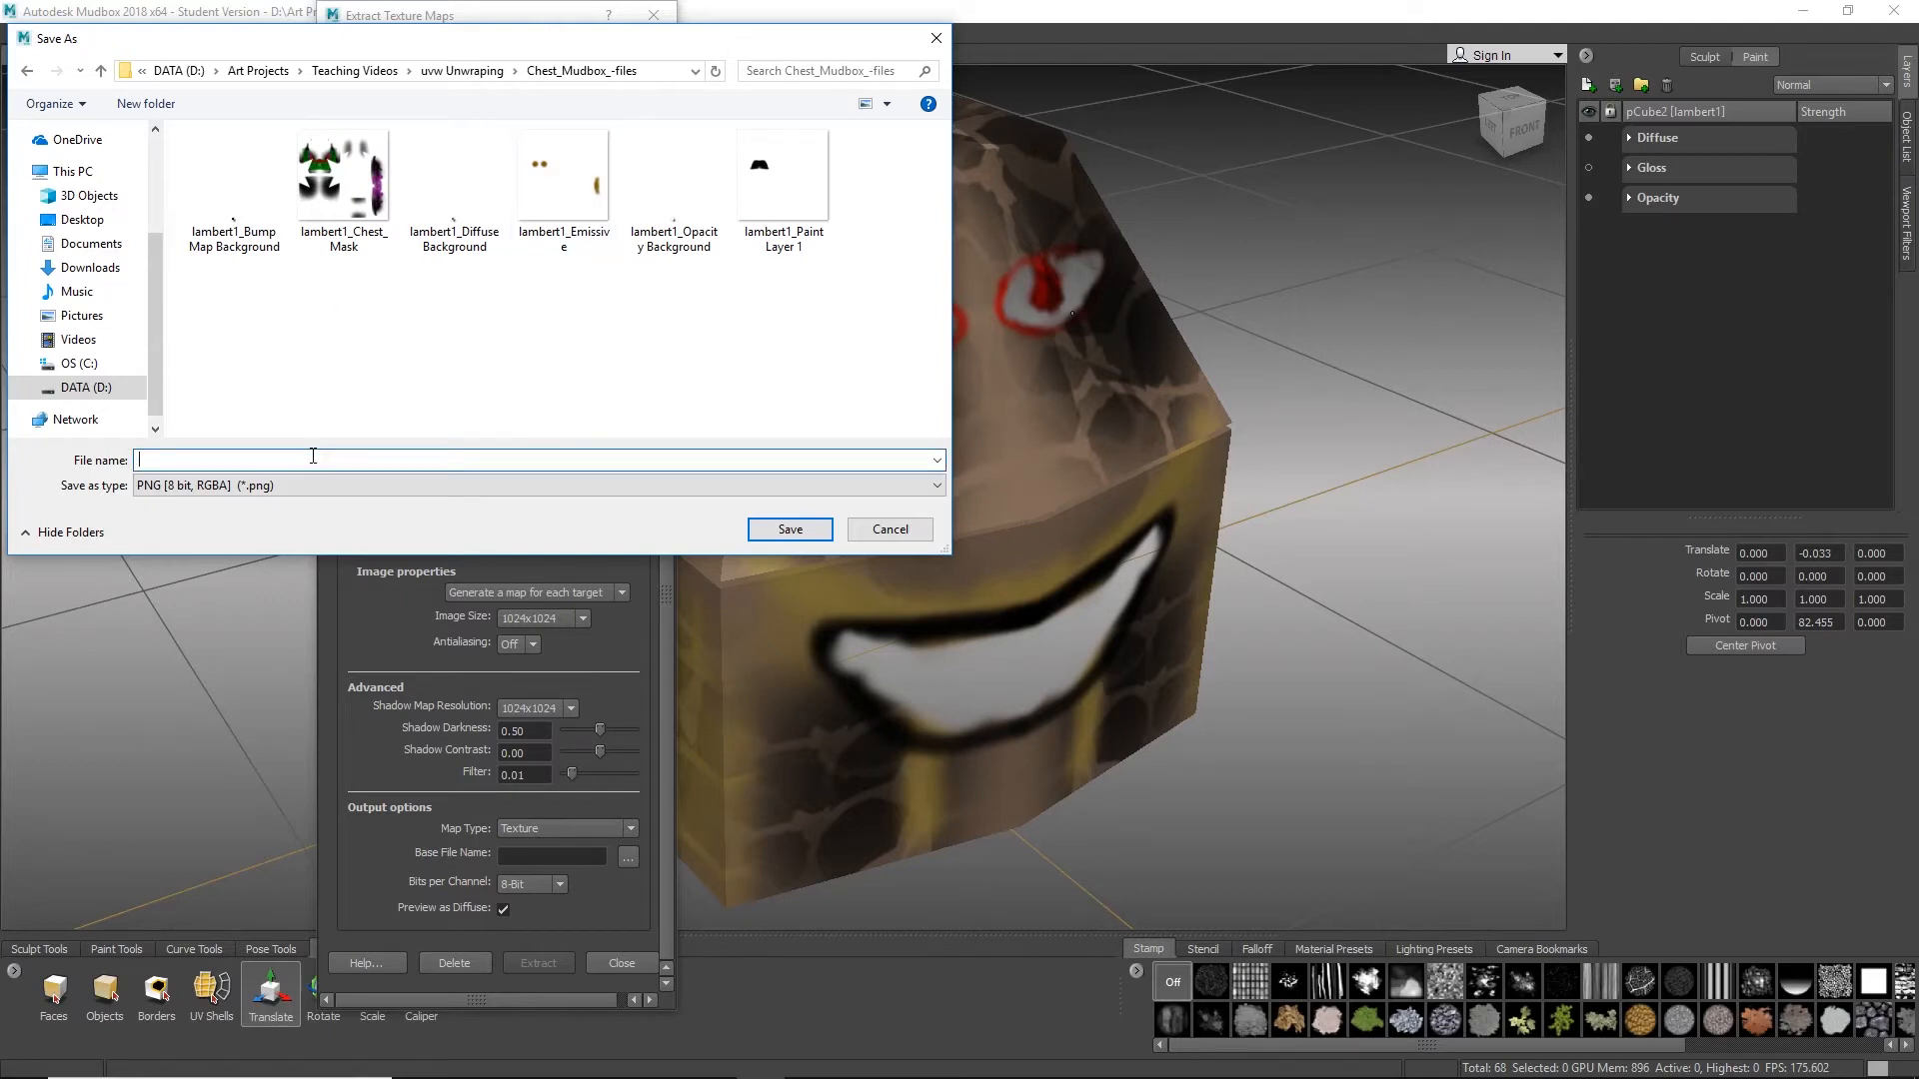
text(Occlusion_MapChest_)
click(789, 529)
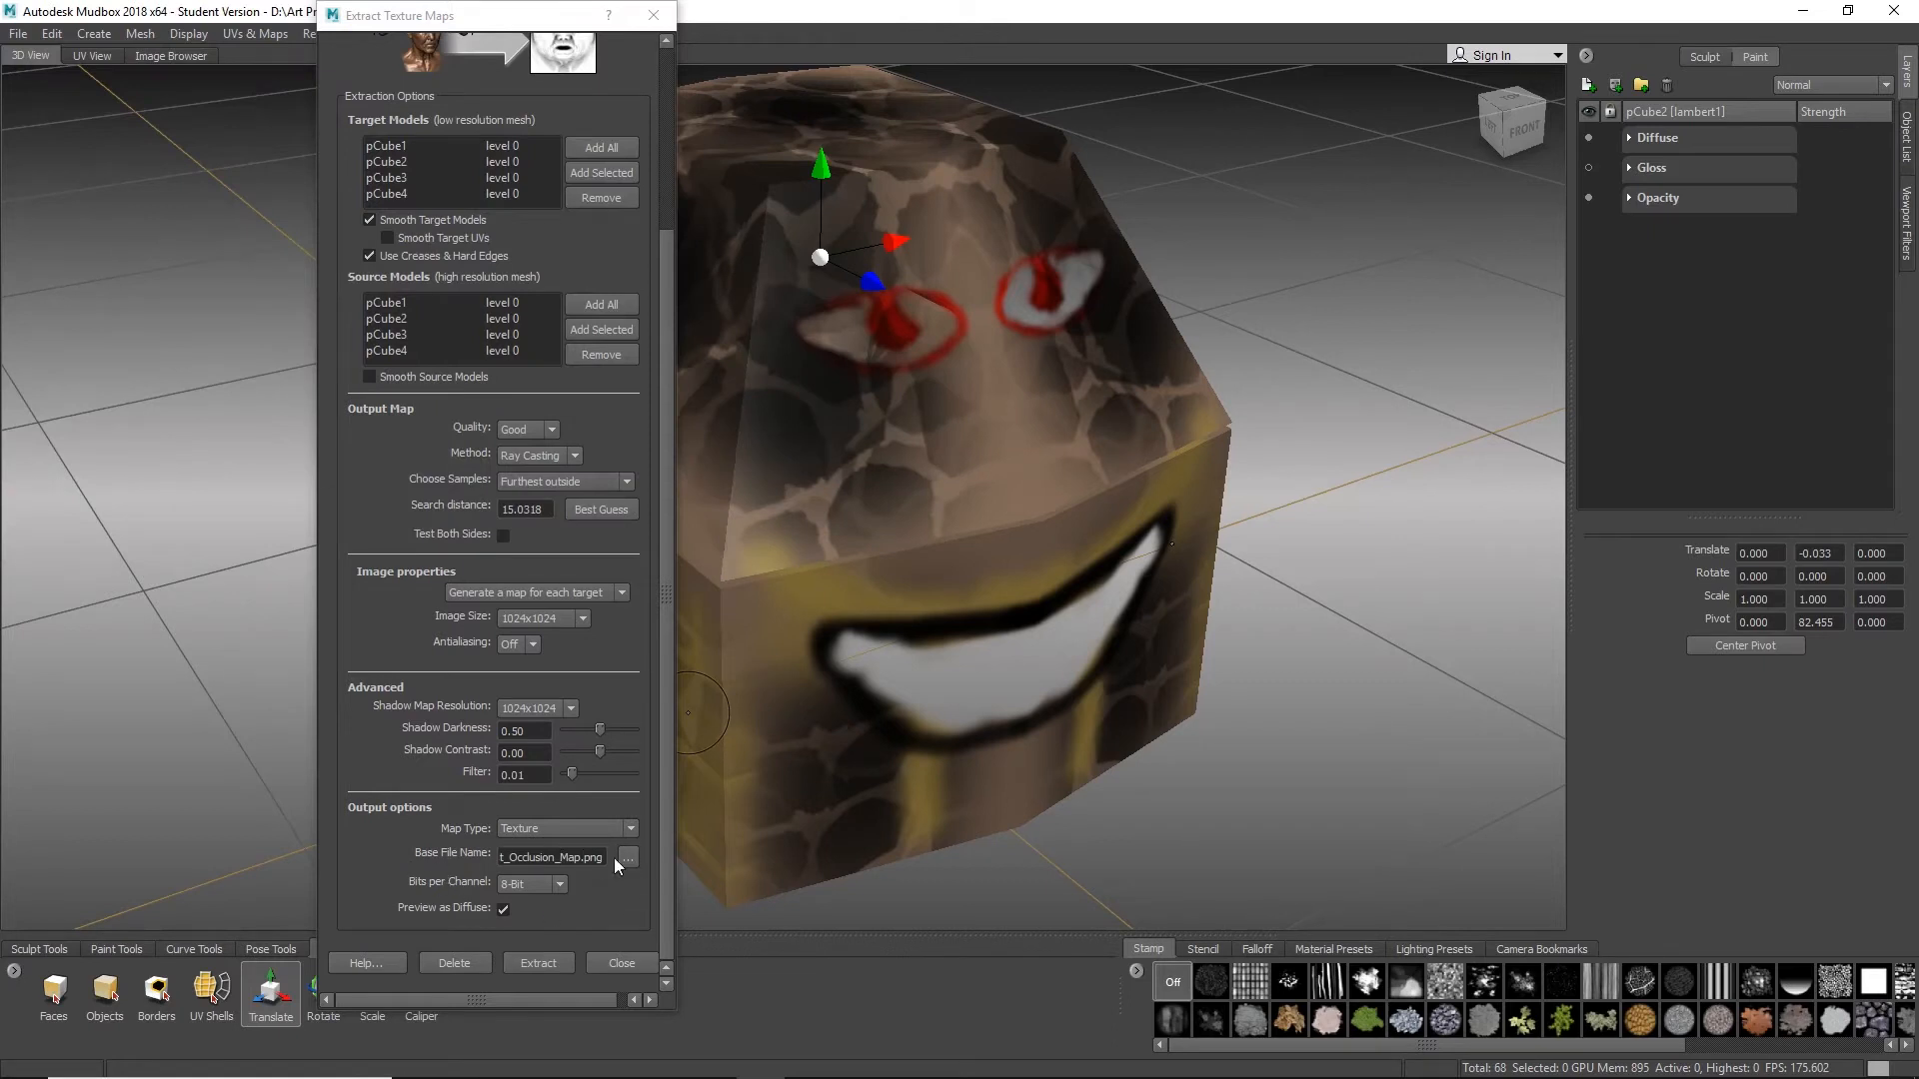
click(530, 884)
click(531, 884)
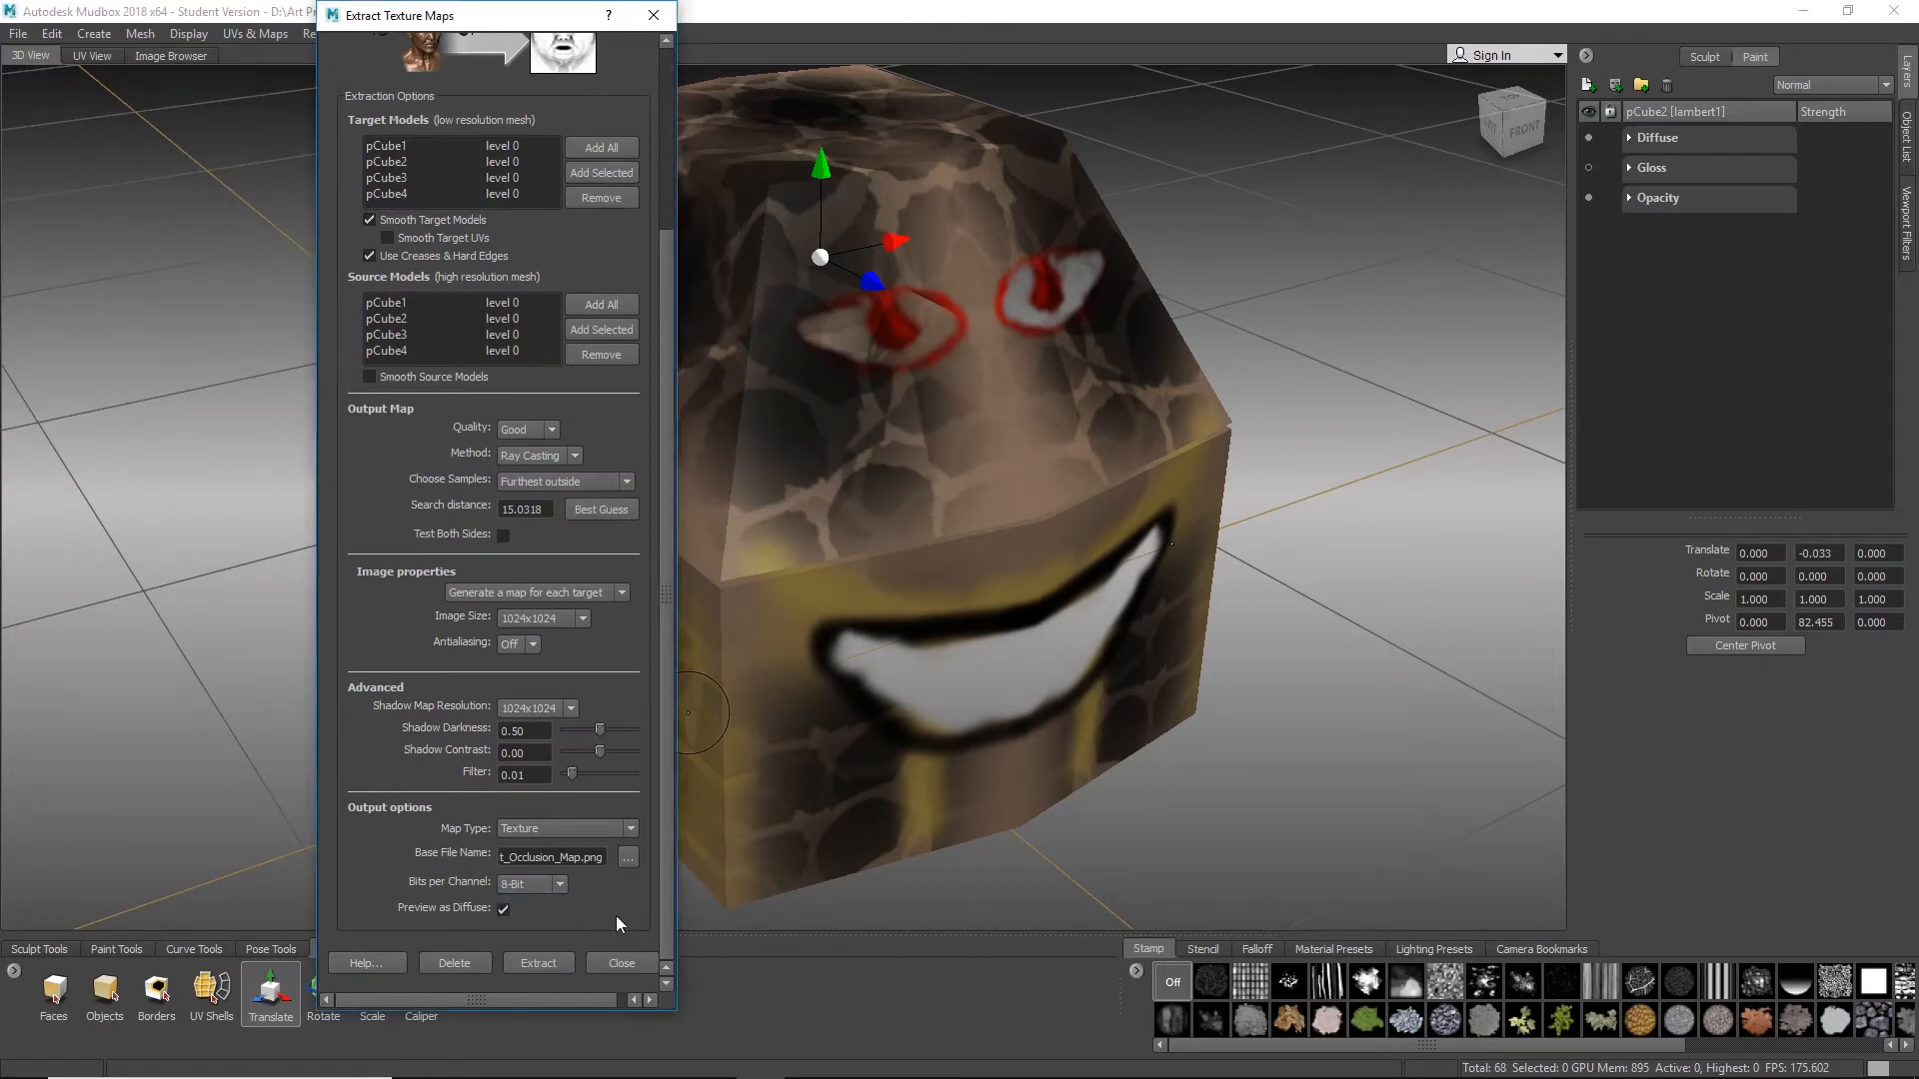
Step: Run the ambient occlusion map extraction and dismiss the finished notice and results list
click(539, 963)
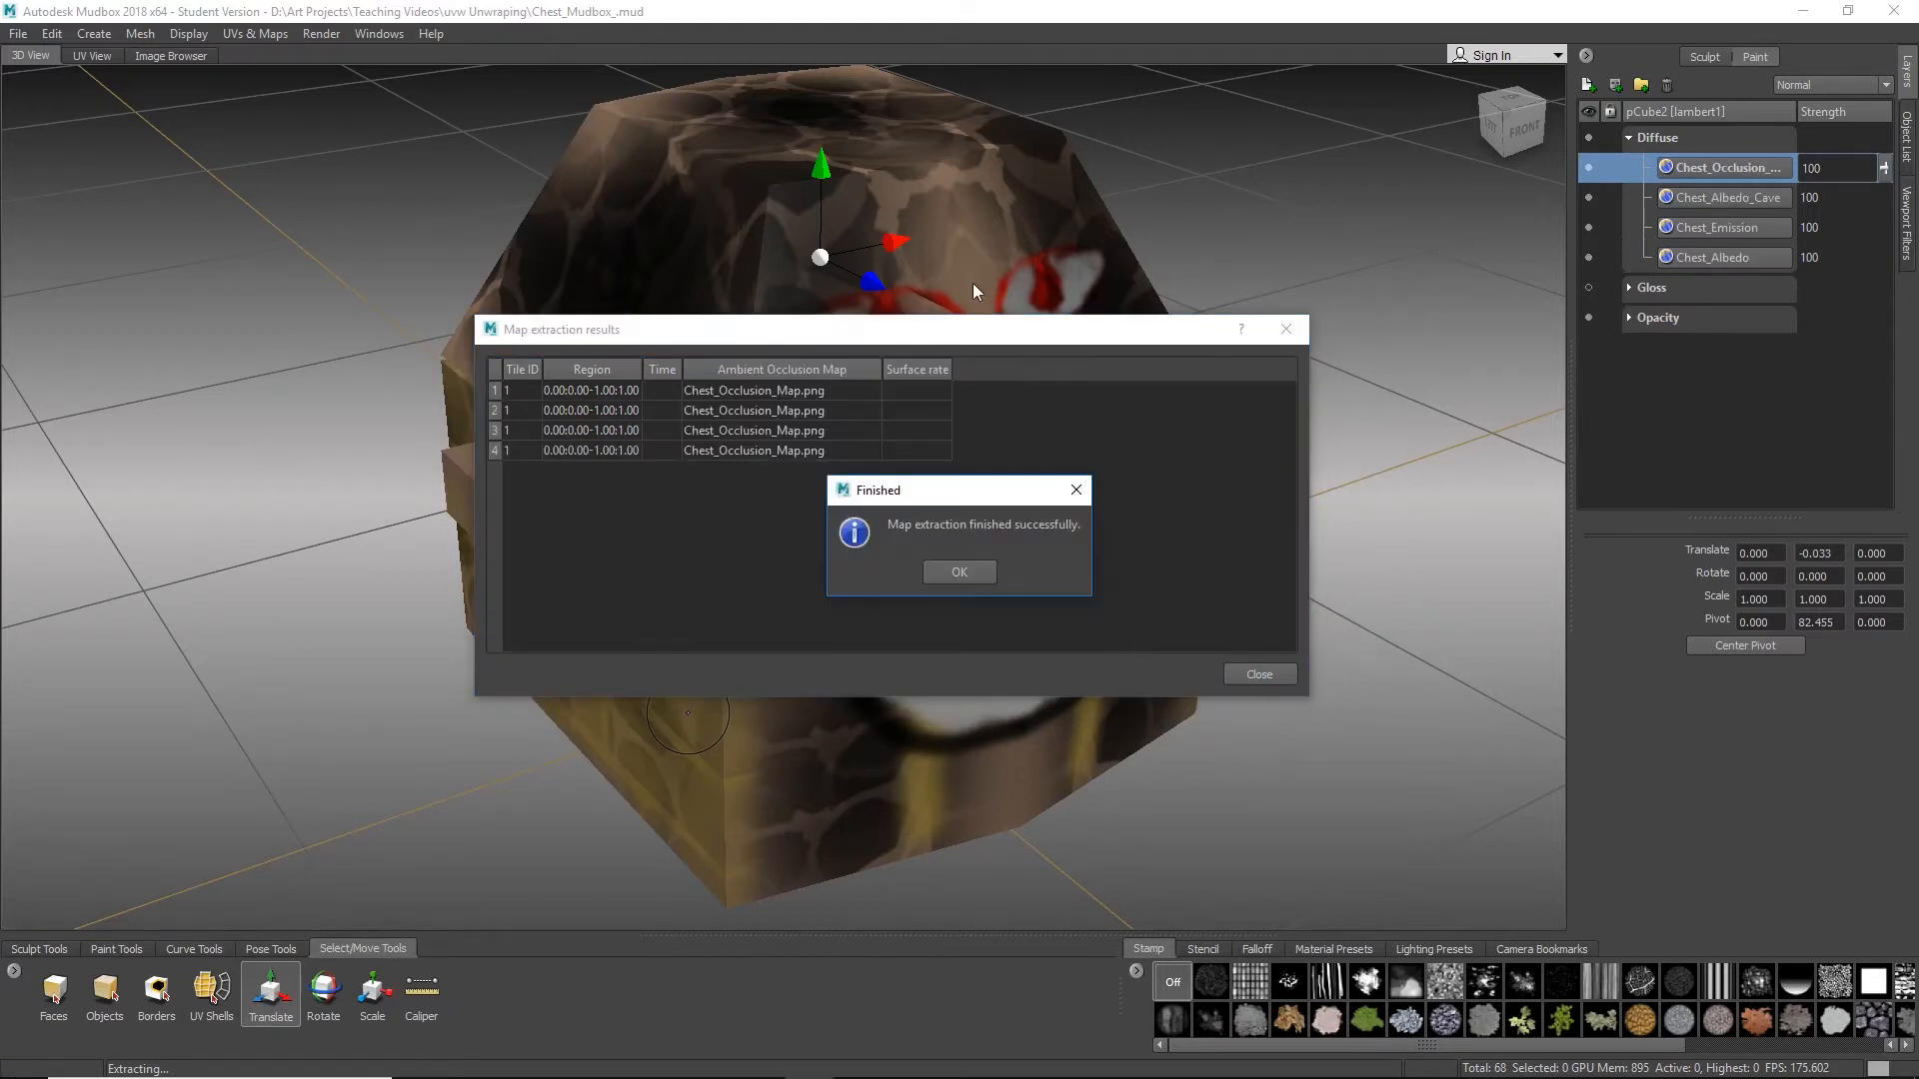
click(958, 573)
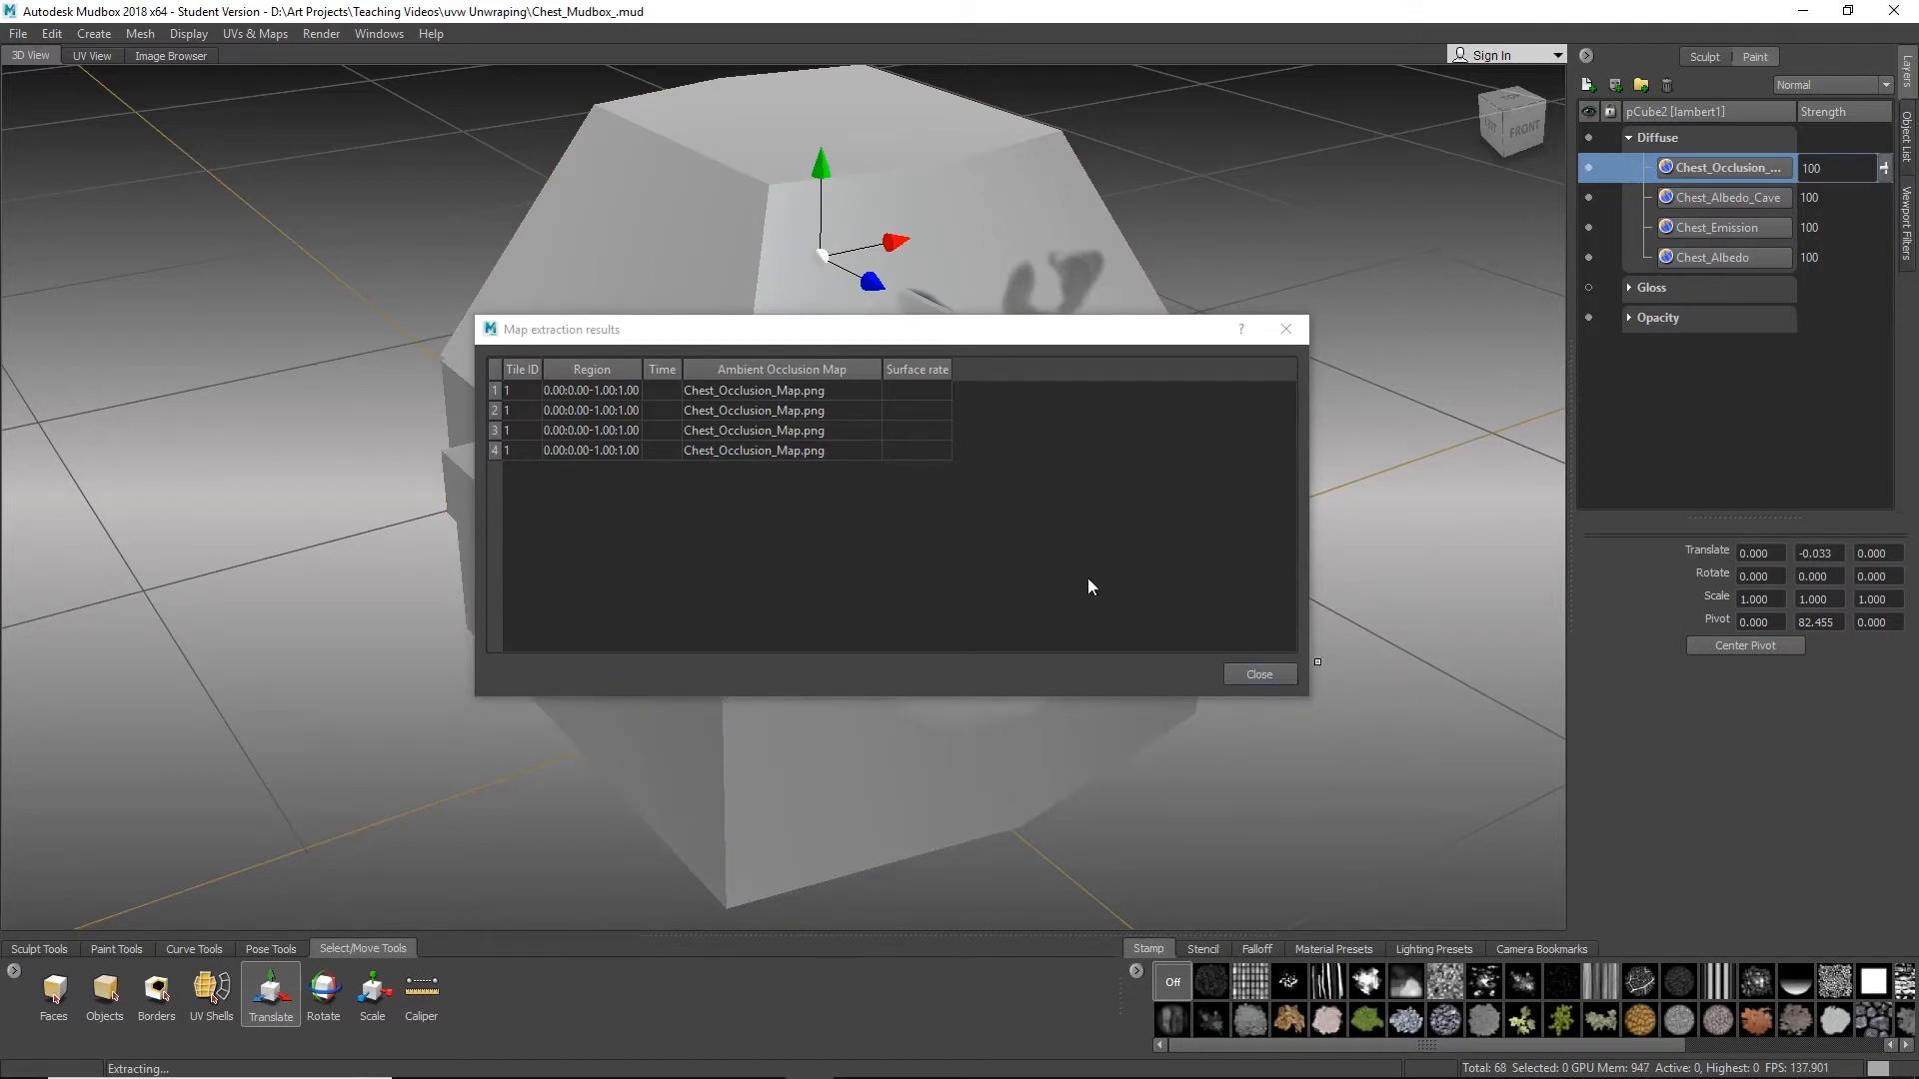
click(1279, 674)
Step: Raise the chest lid off the base to a Y translation of 47.809, keeping the occlusion layer selected
scroll(1006, 566, down, 1)
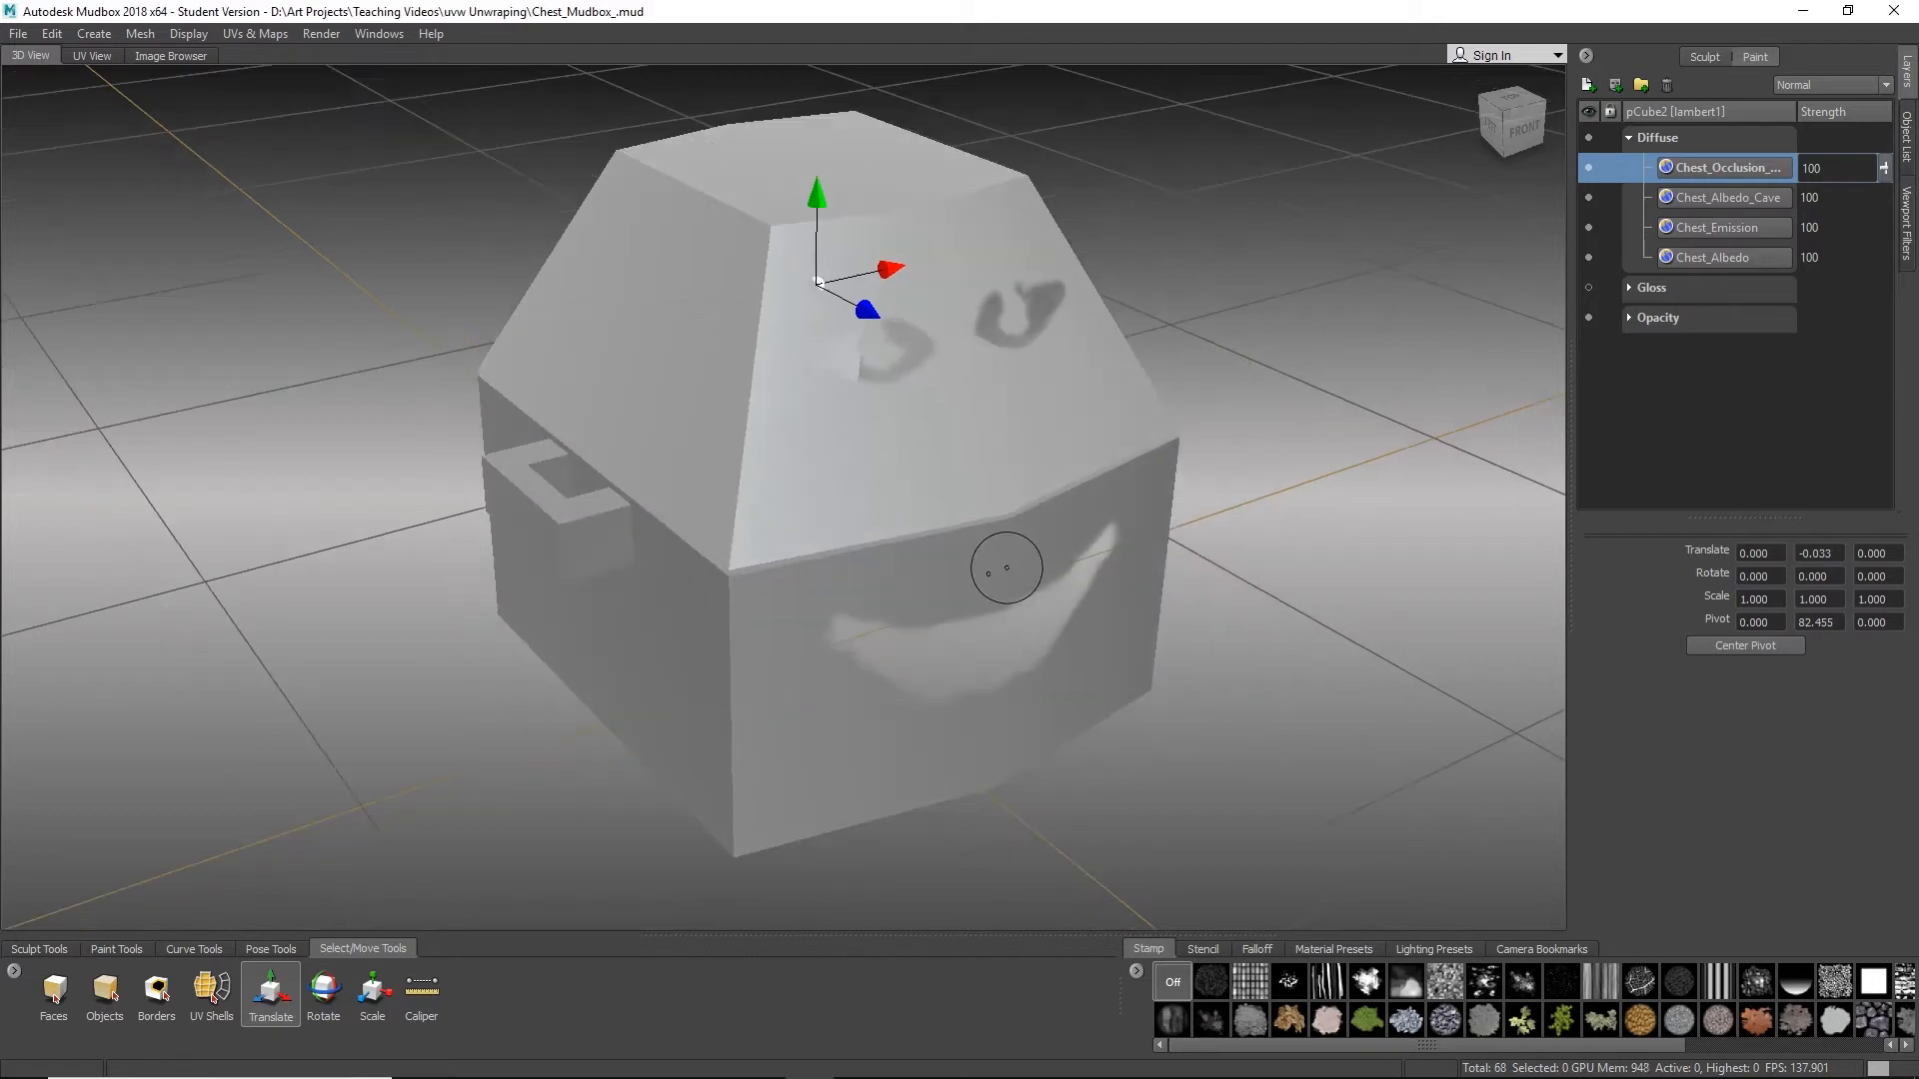
alt+drag(866, 543, 890, 562)
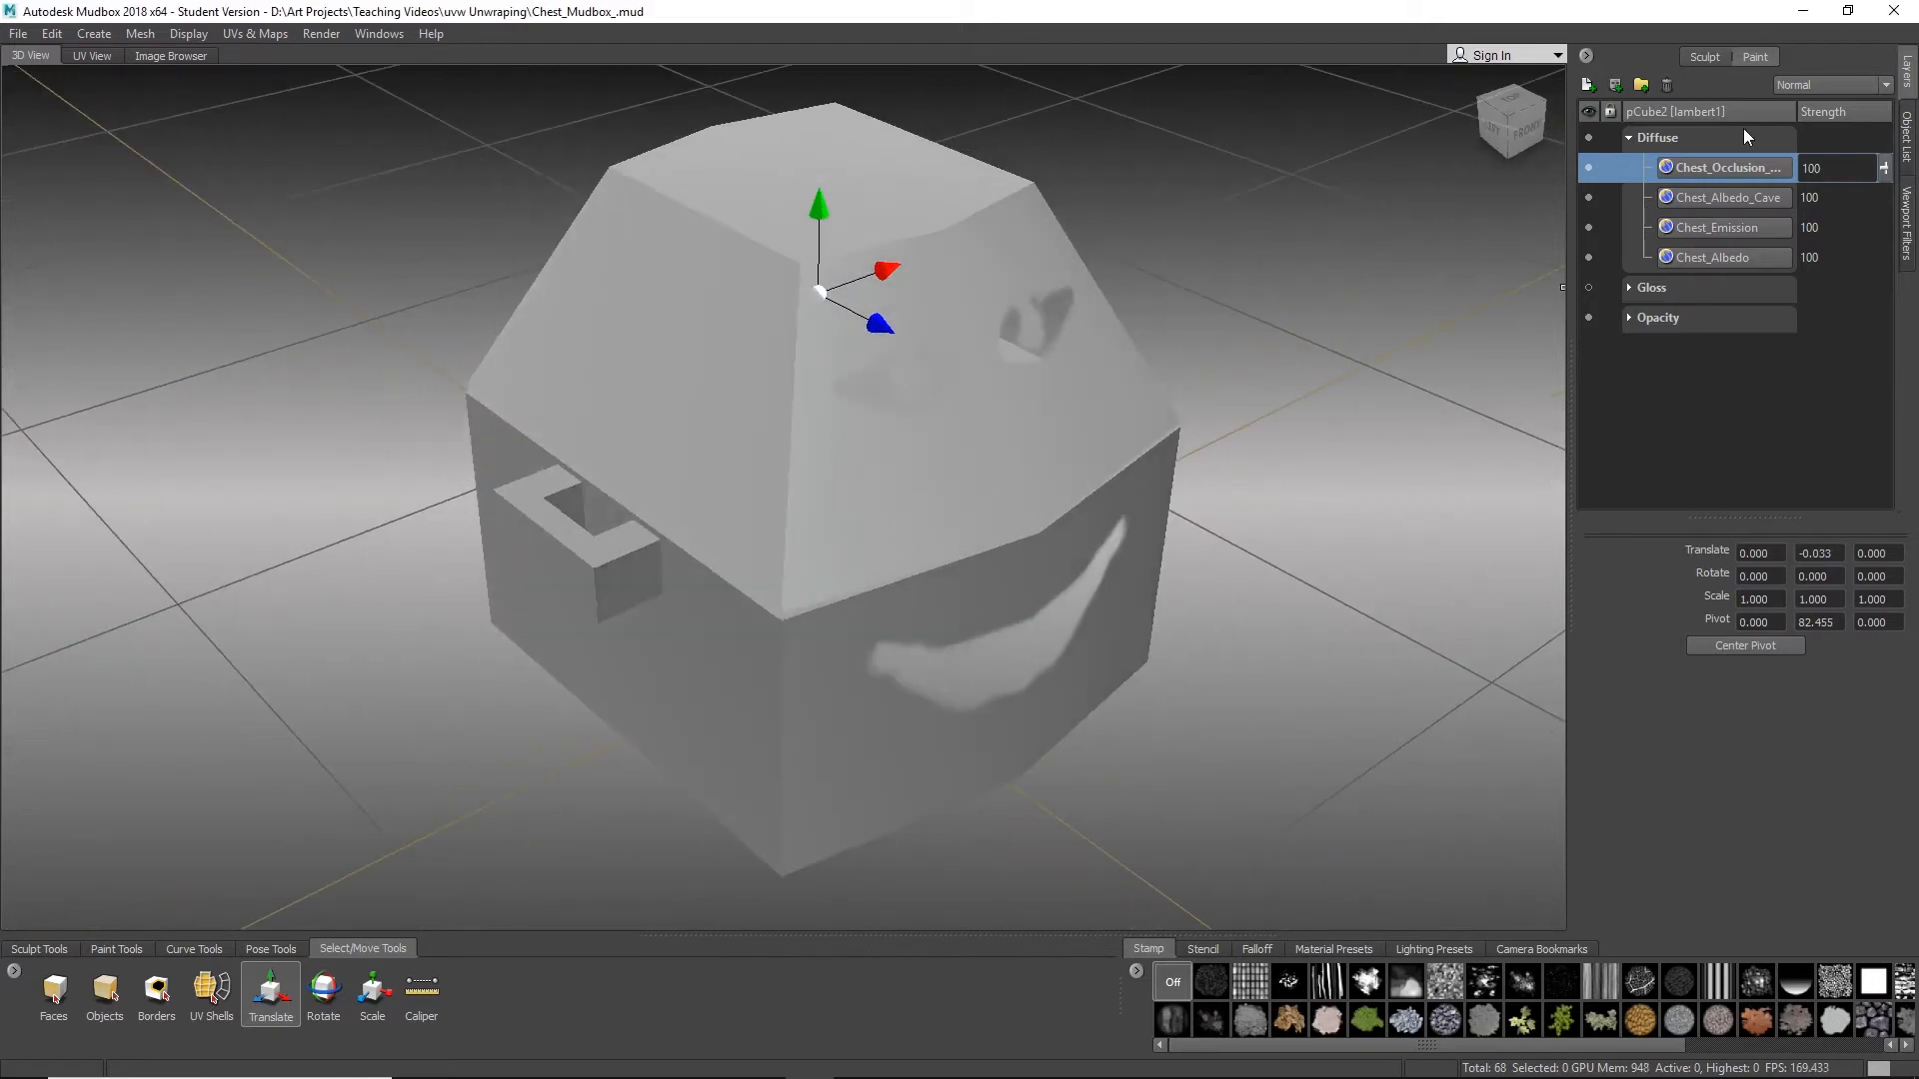
right_click(1657, 136)
click(1647, 197)
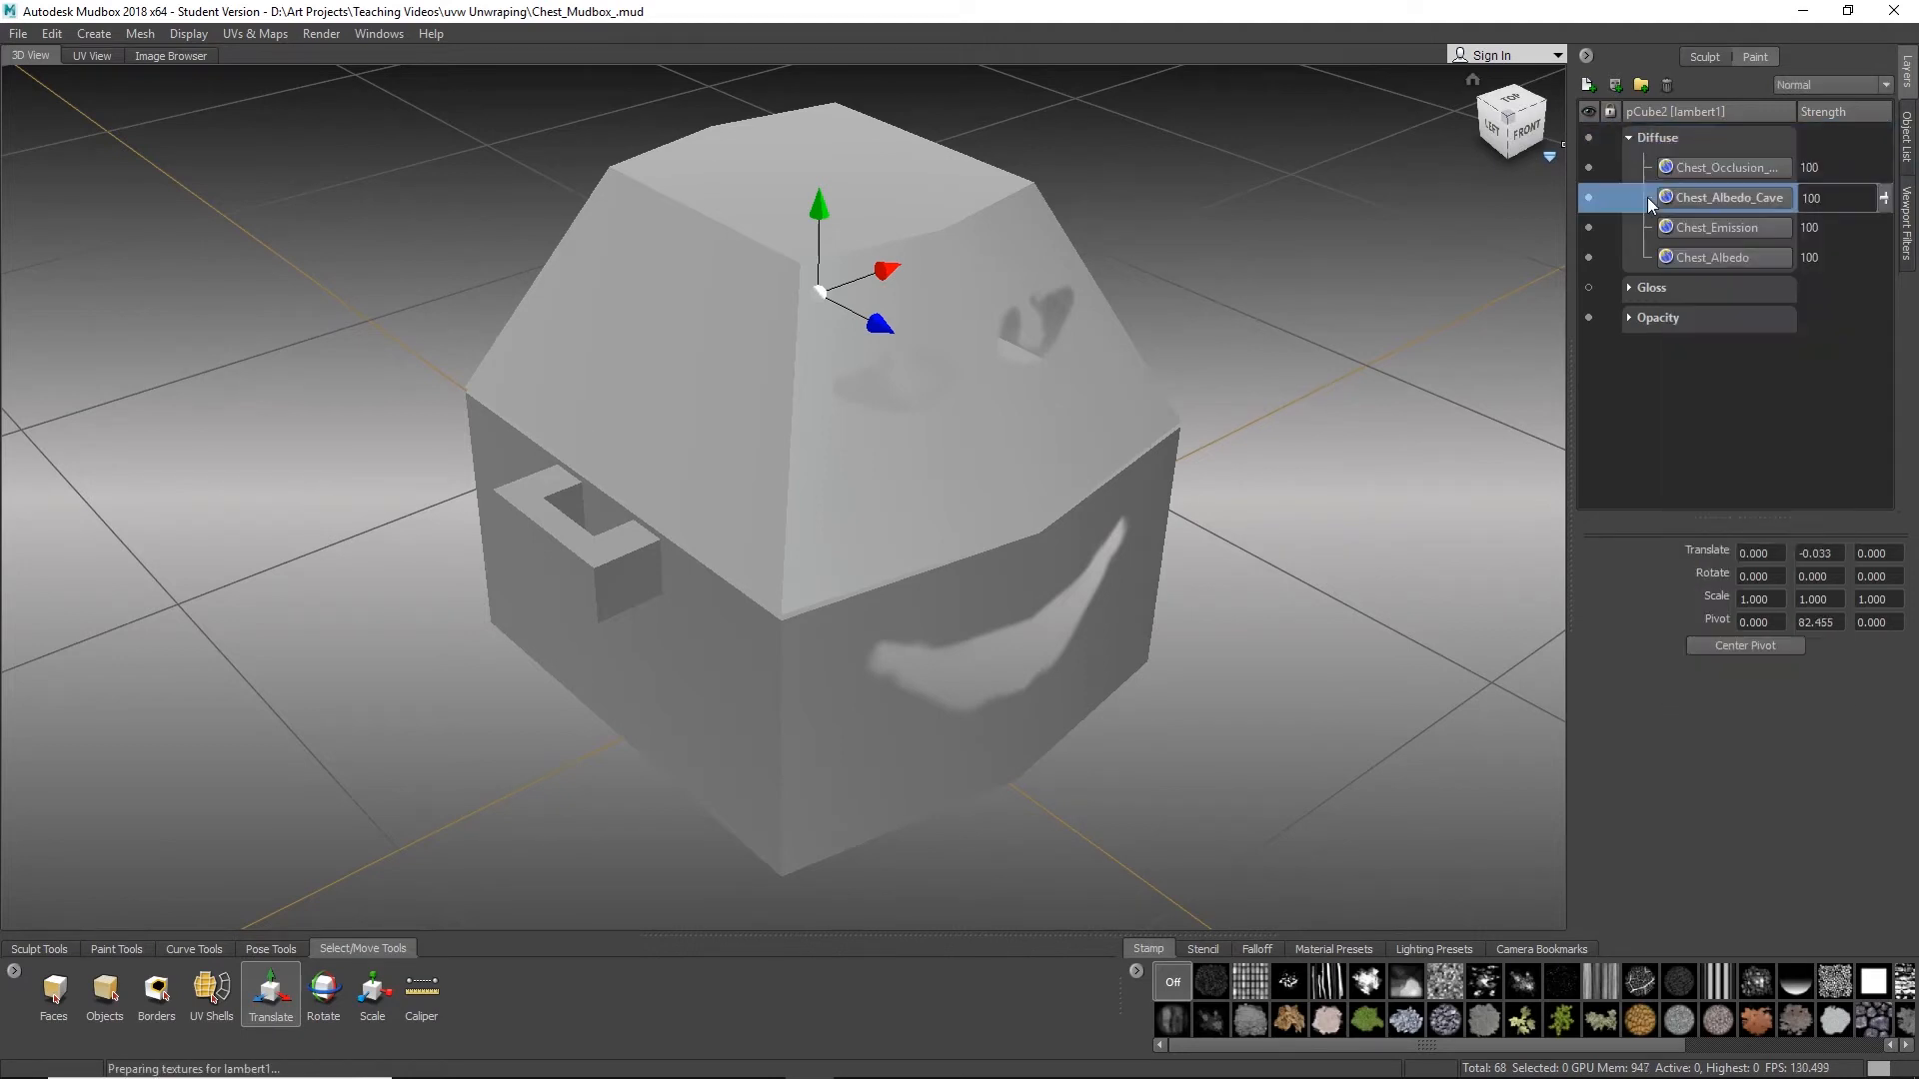
click(1719, 170)
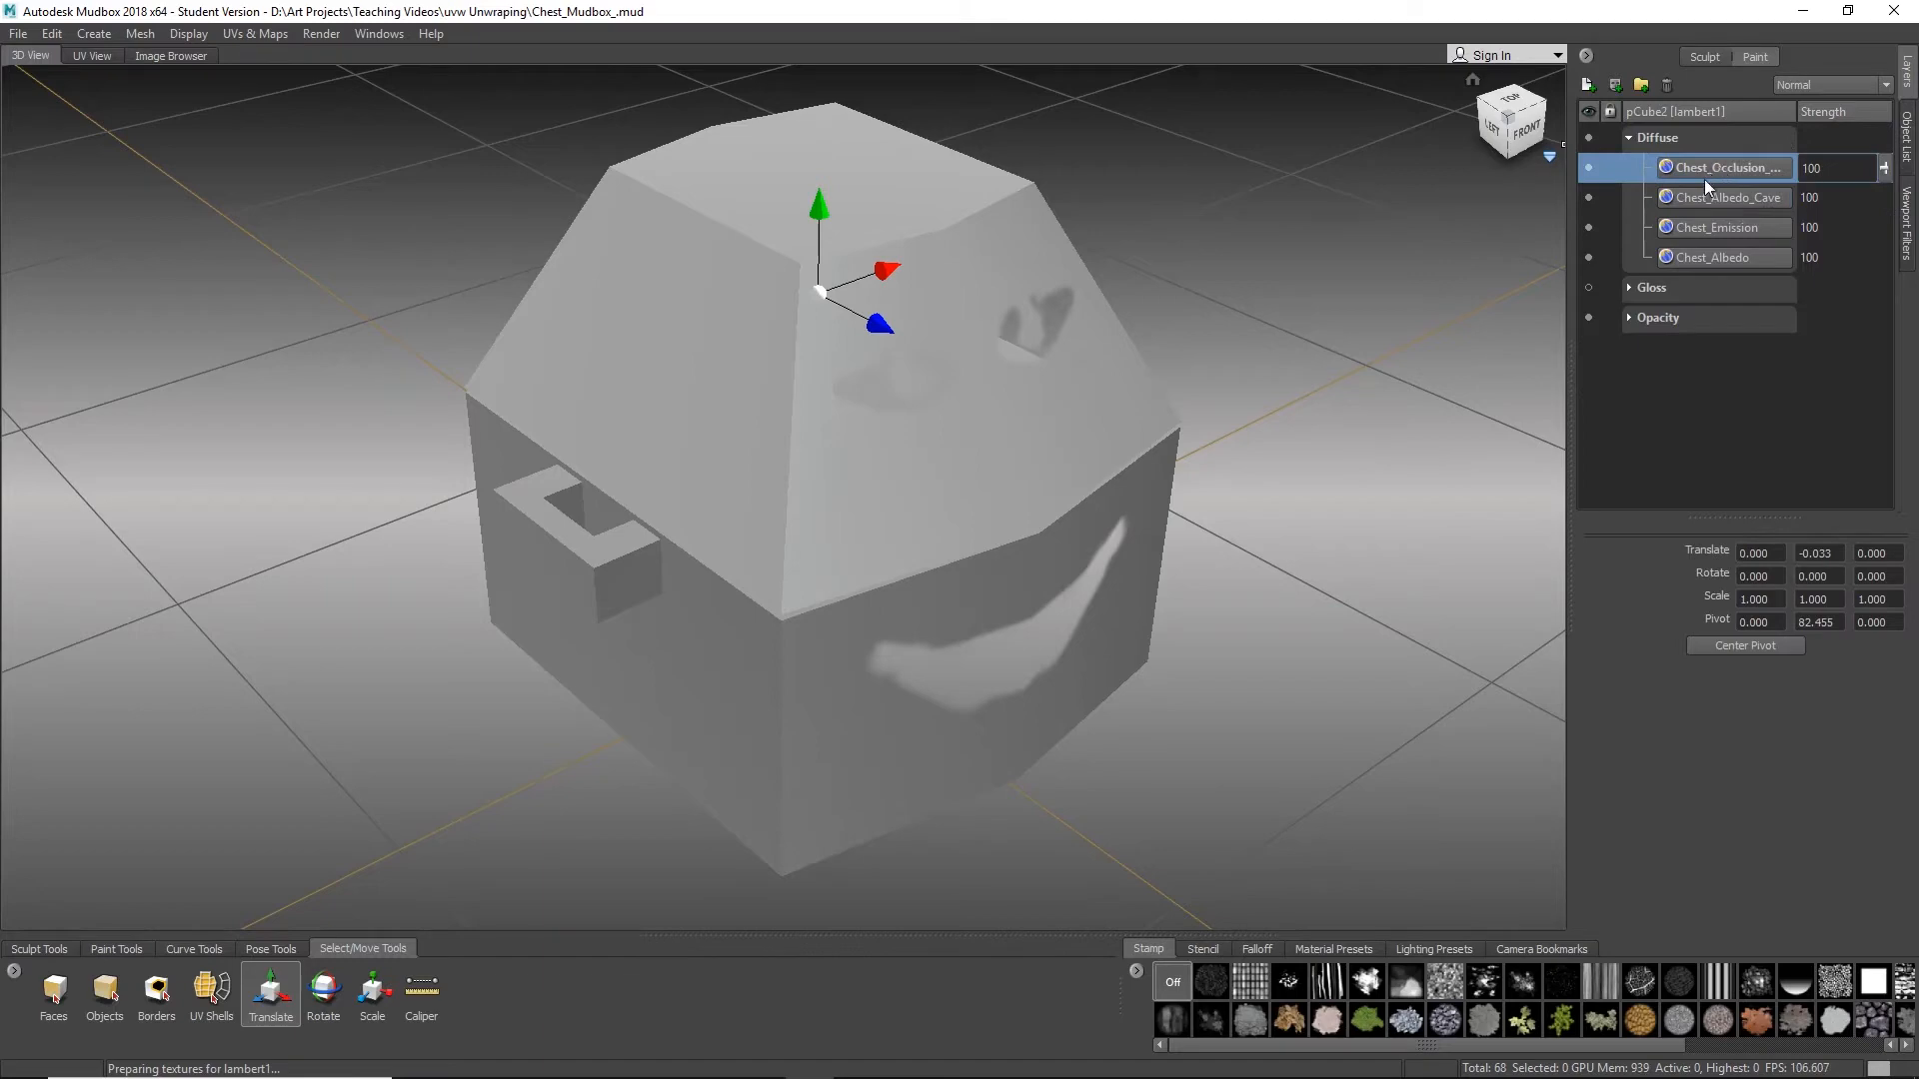
scroll(889, 444, up, 2)
alt+drag(1000, 500, 820, 470)
scroll(1057, 386, down, 4)
alt+drag(1057, 385, 951, 299)
drag(804, 228, 805, 10)
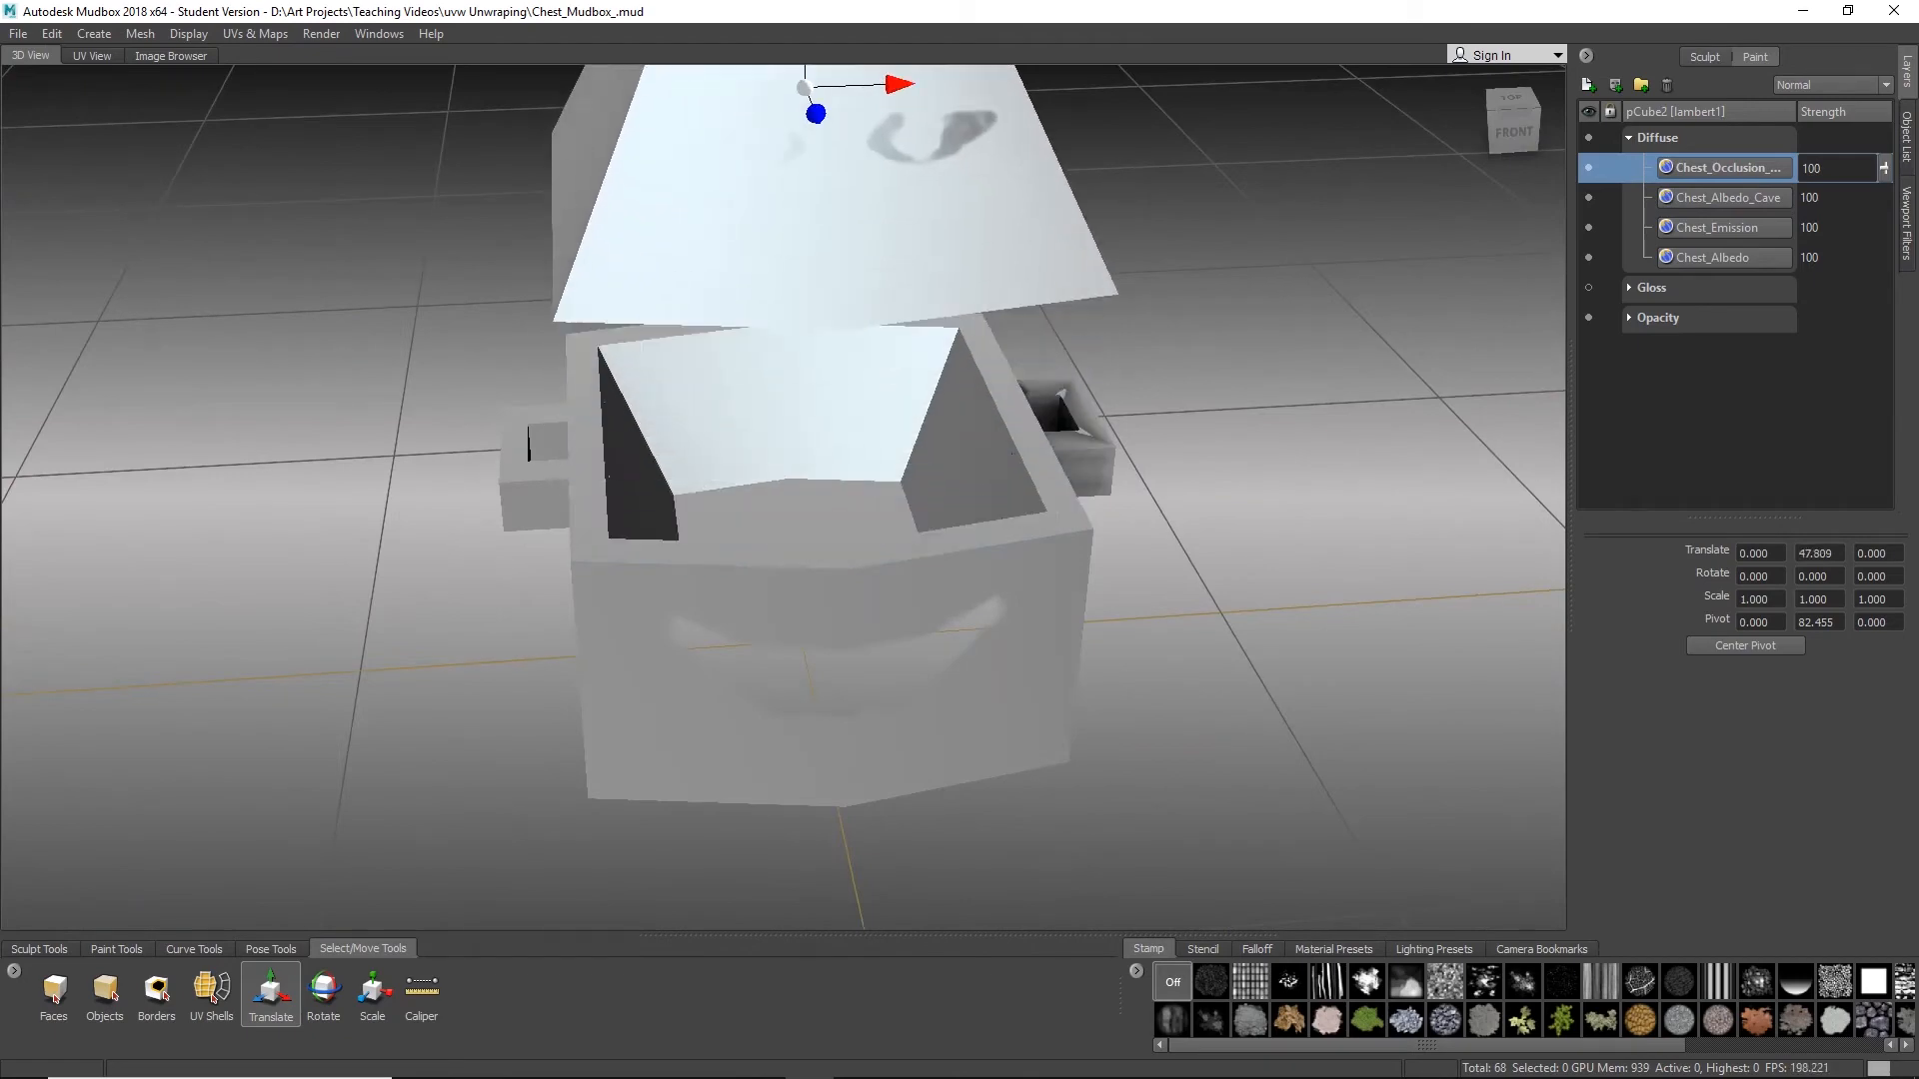
alt+drag(828, 480, 966, 490)
Step: Hide the Chest_Albedo layer and make the chest occlusion layer the active diffuse layer
click(1712, 199)
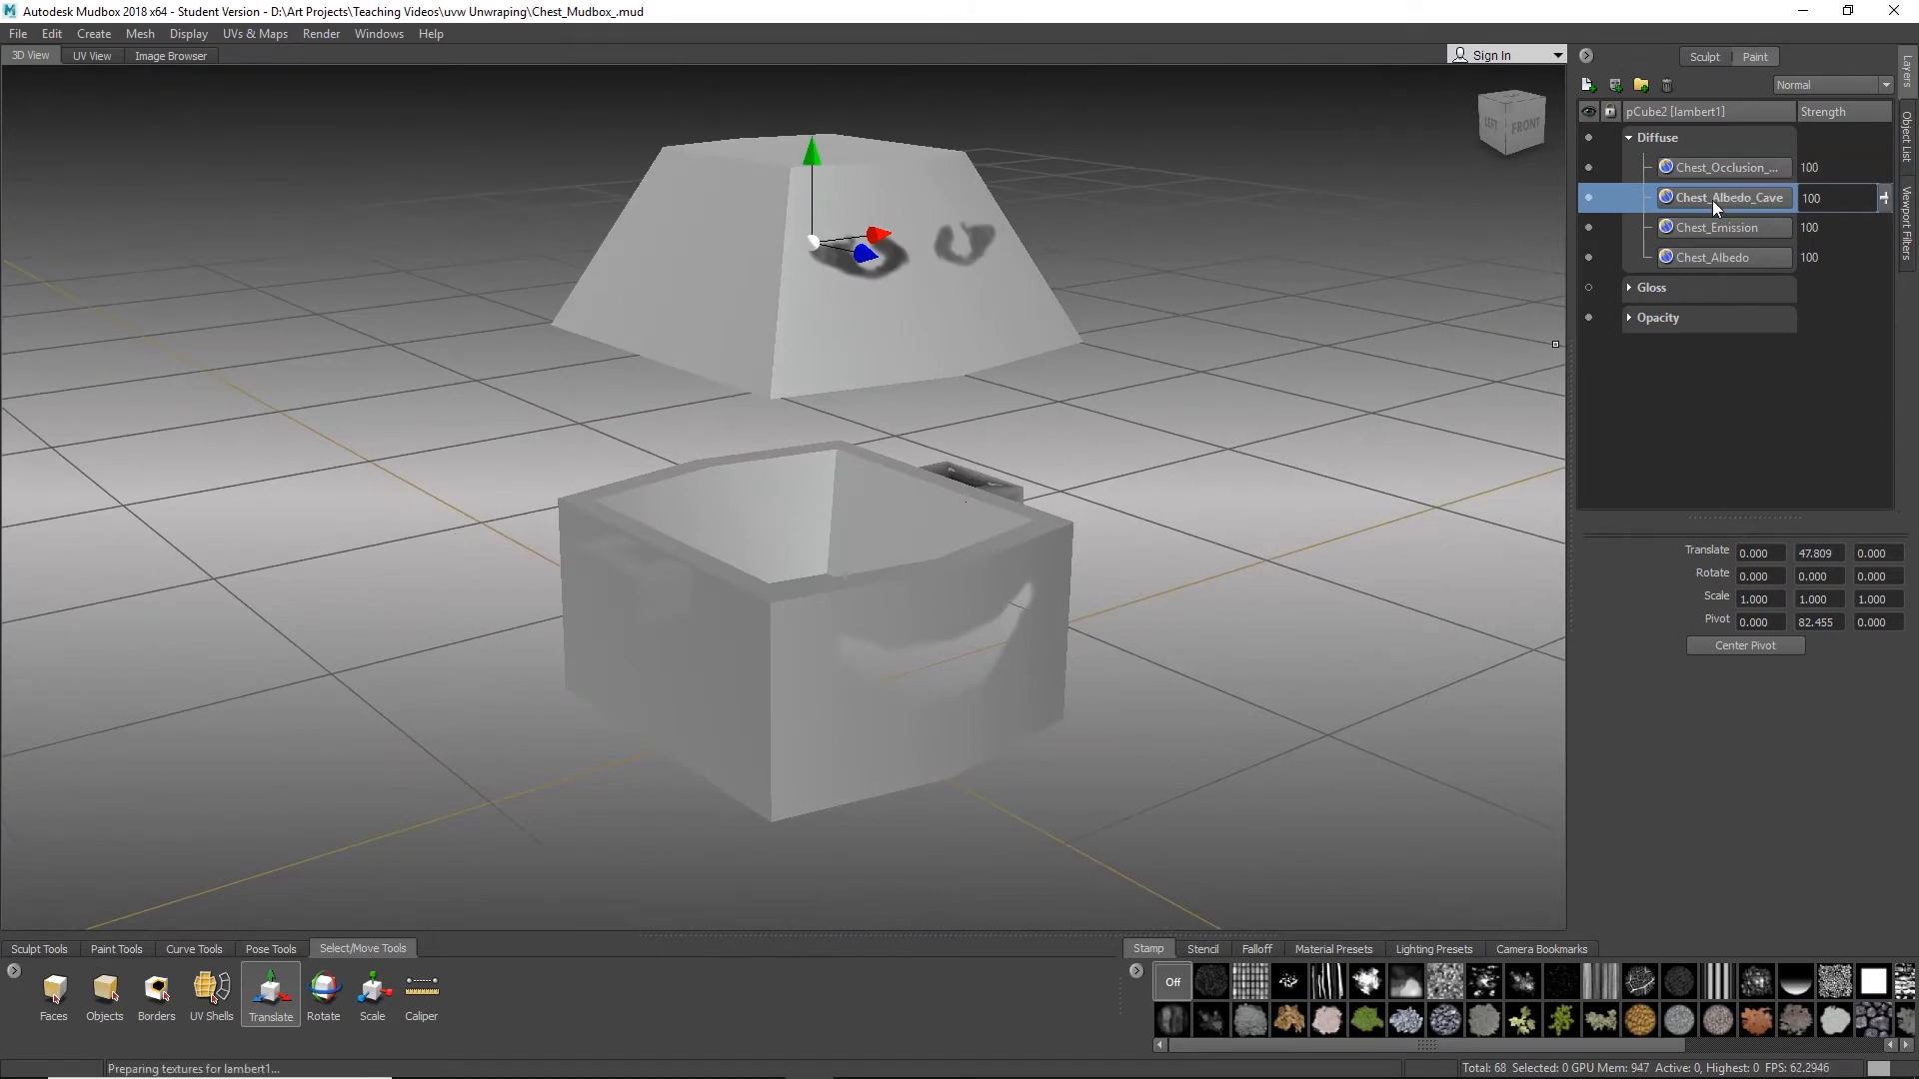
click(1712, 230)
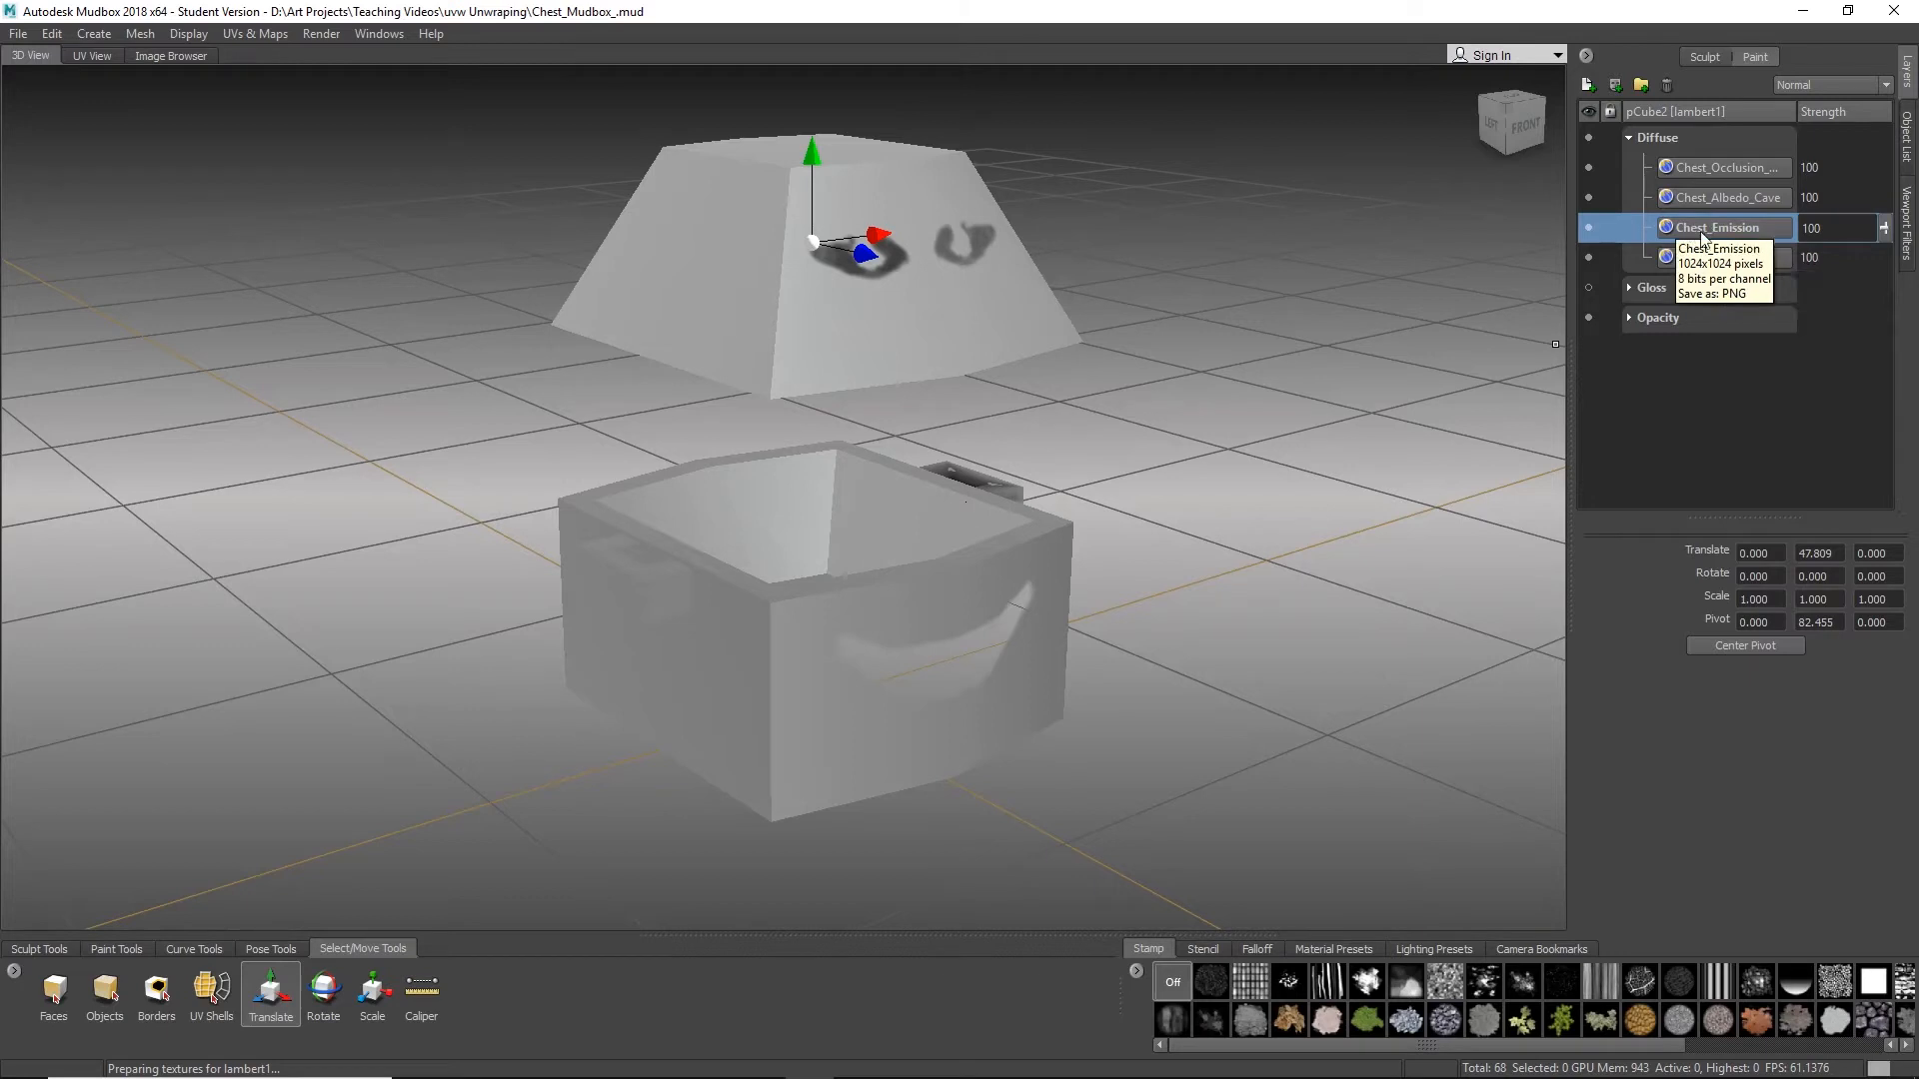
click(1703, 255)
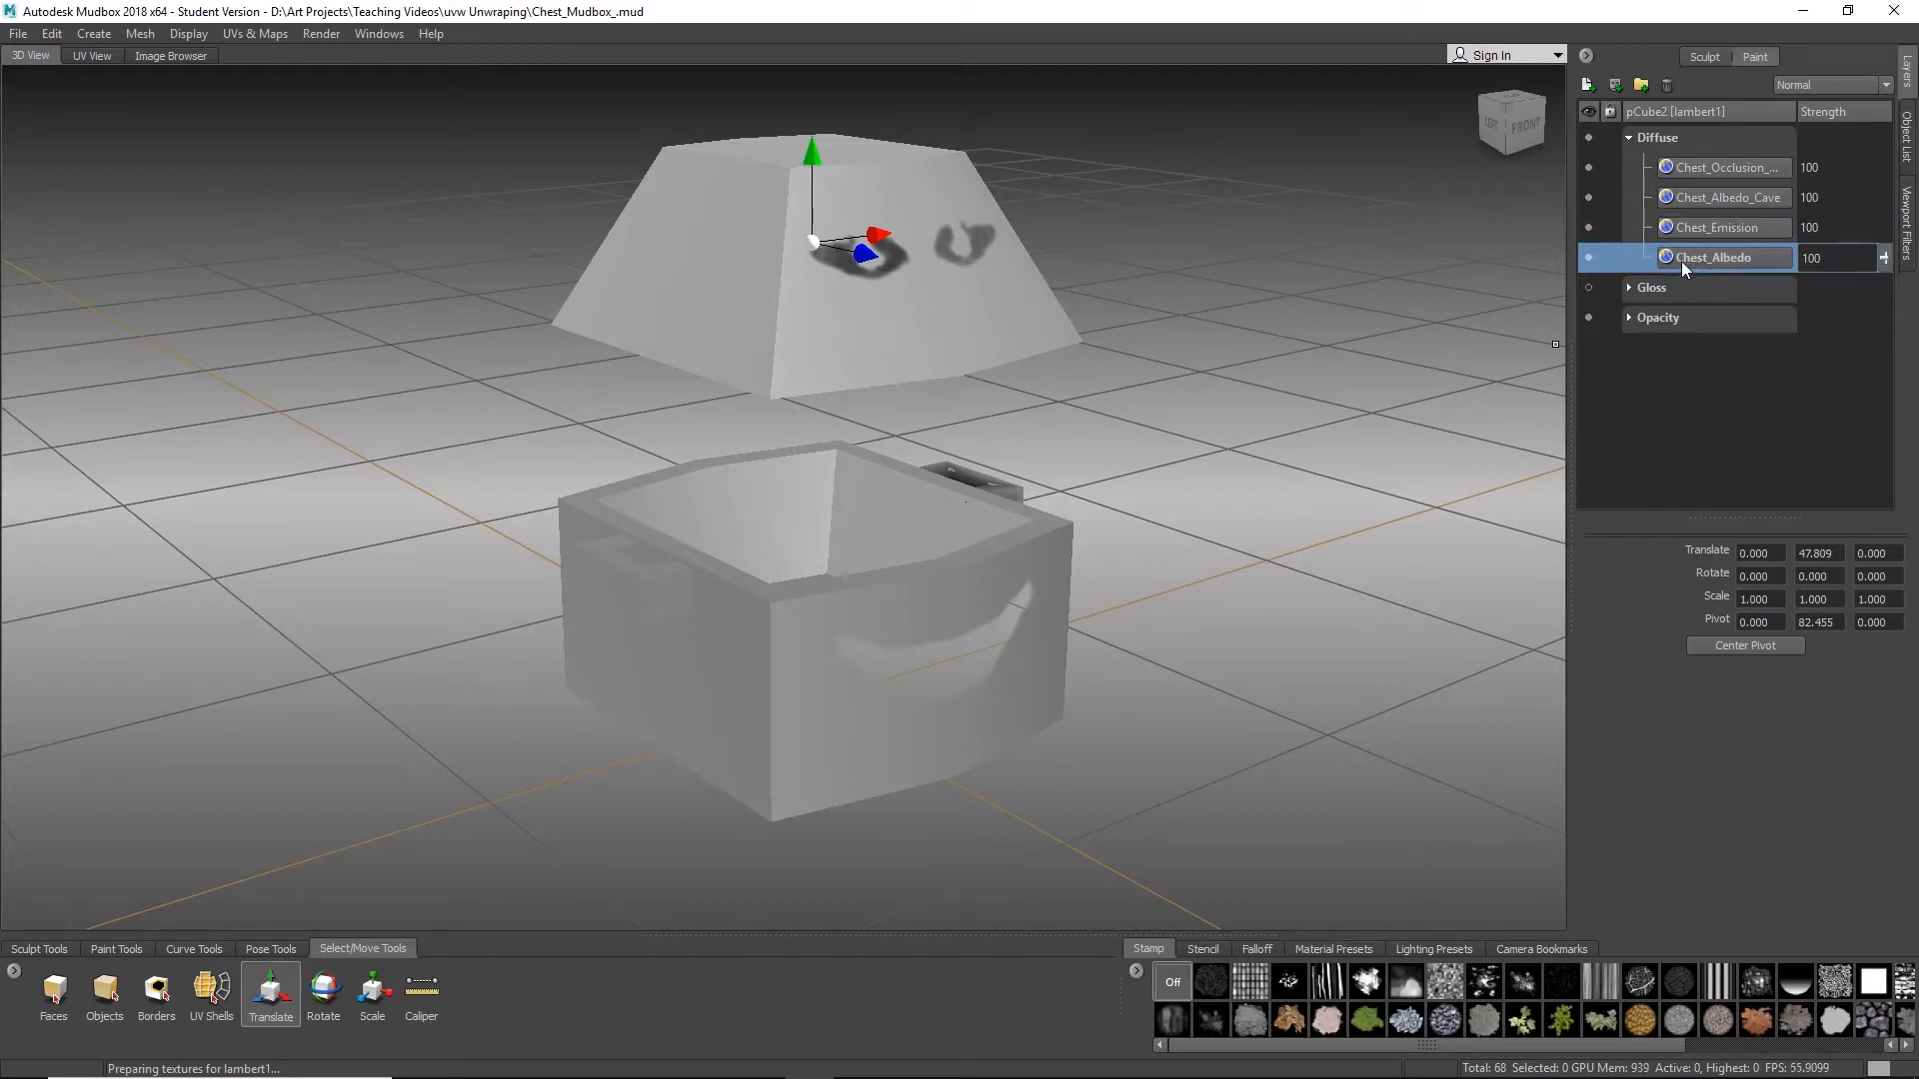
click(1589, 258)
alt+drag(944, 439, 902, 486)
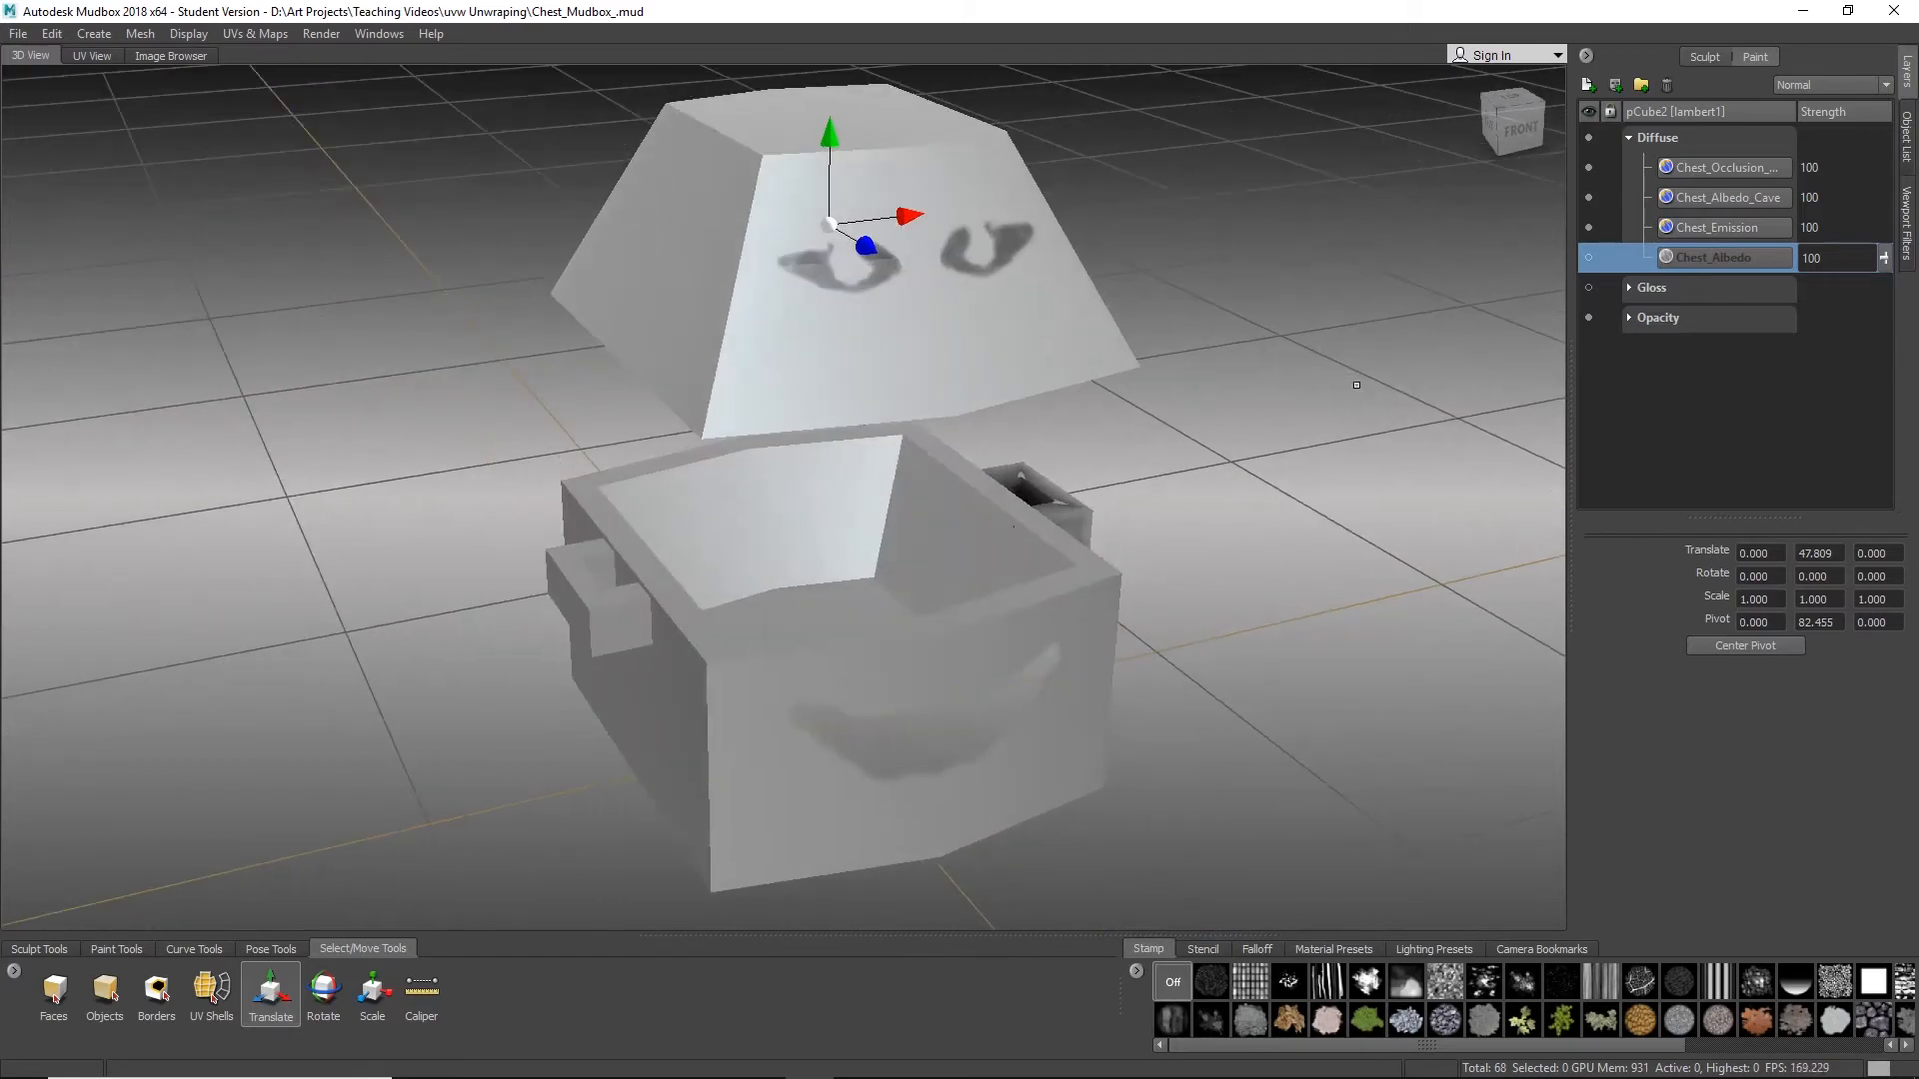
click(1723, 200)
click(1717, 170)
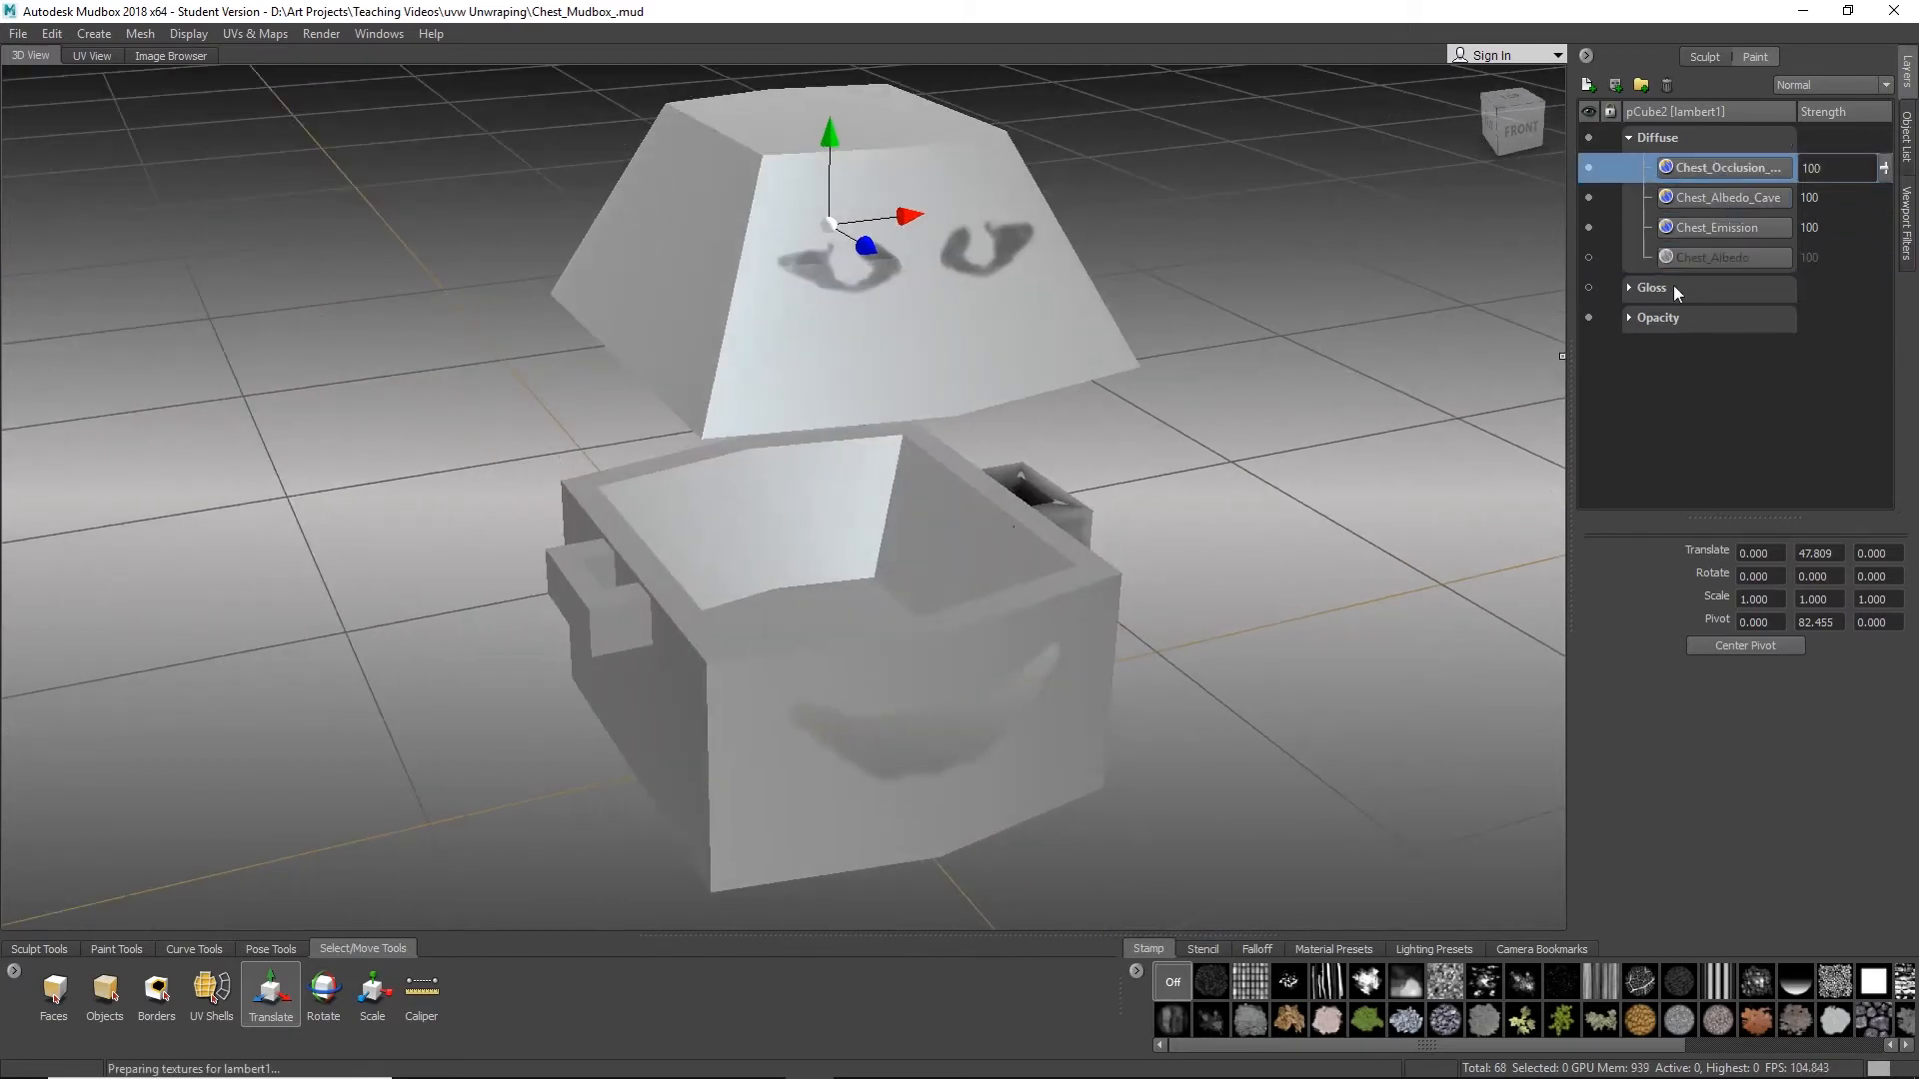
Step: Activate the Paint Brush and set its color to black
alt+drag(846, 744, 826, 740)
alt+middle_drag(827, 741, 905, 611)
click(58, 949)
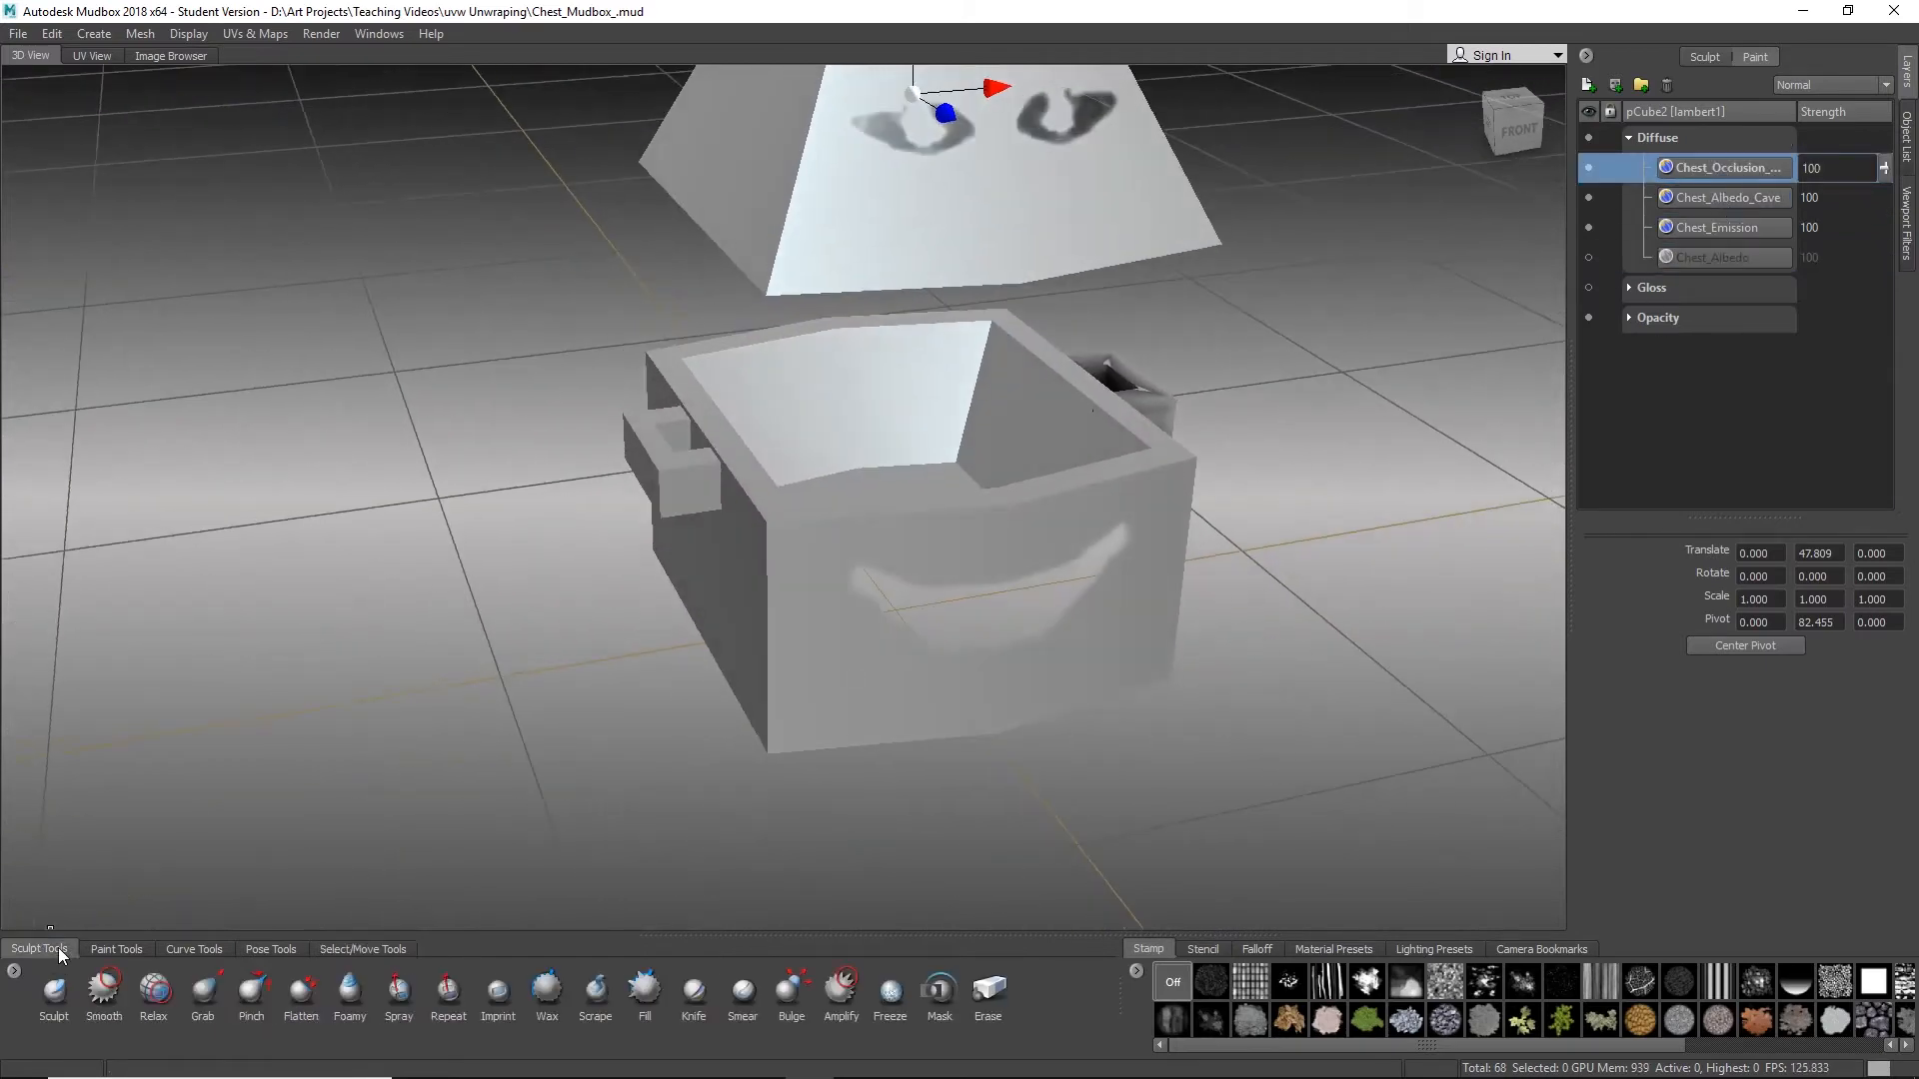
click(116, 949)
click(65, 990)
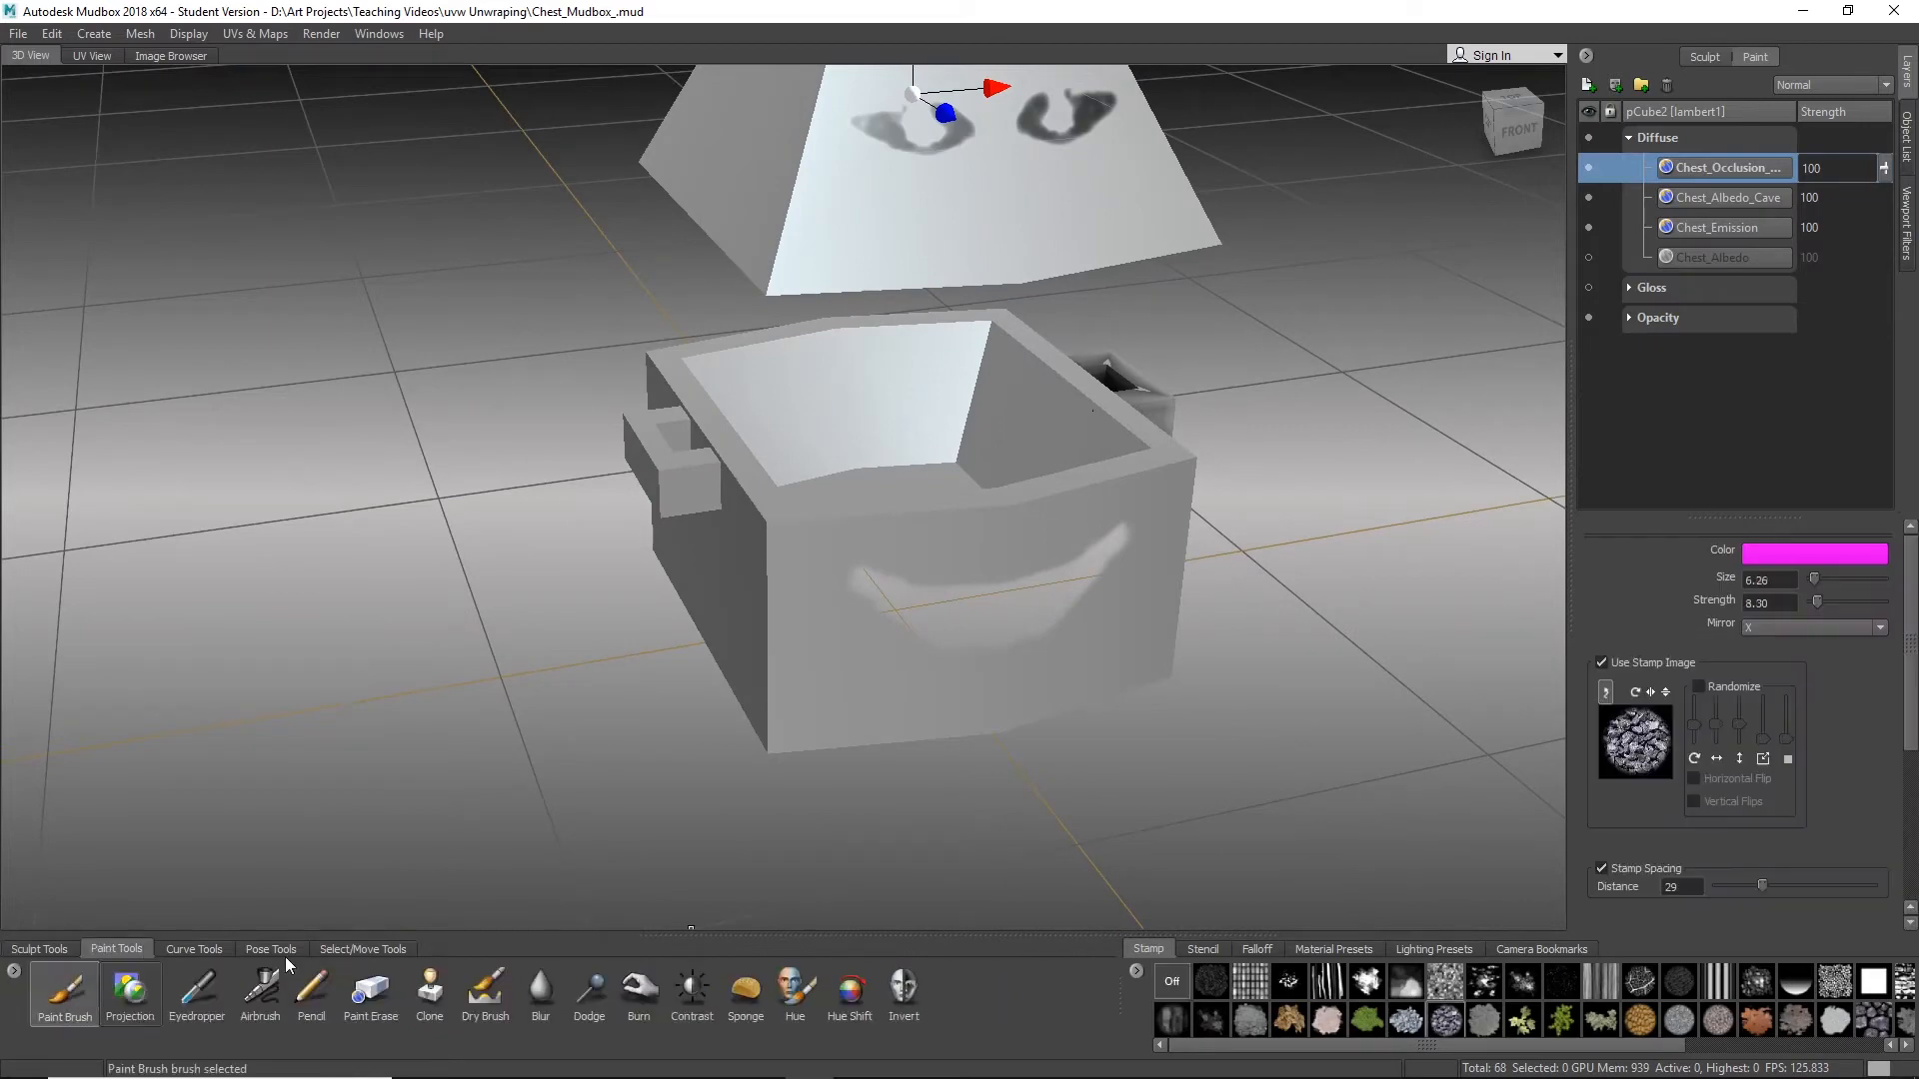
click(1809, 555)
click(1384, 848)
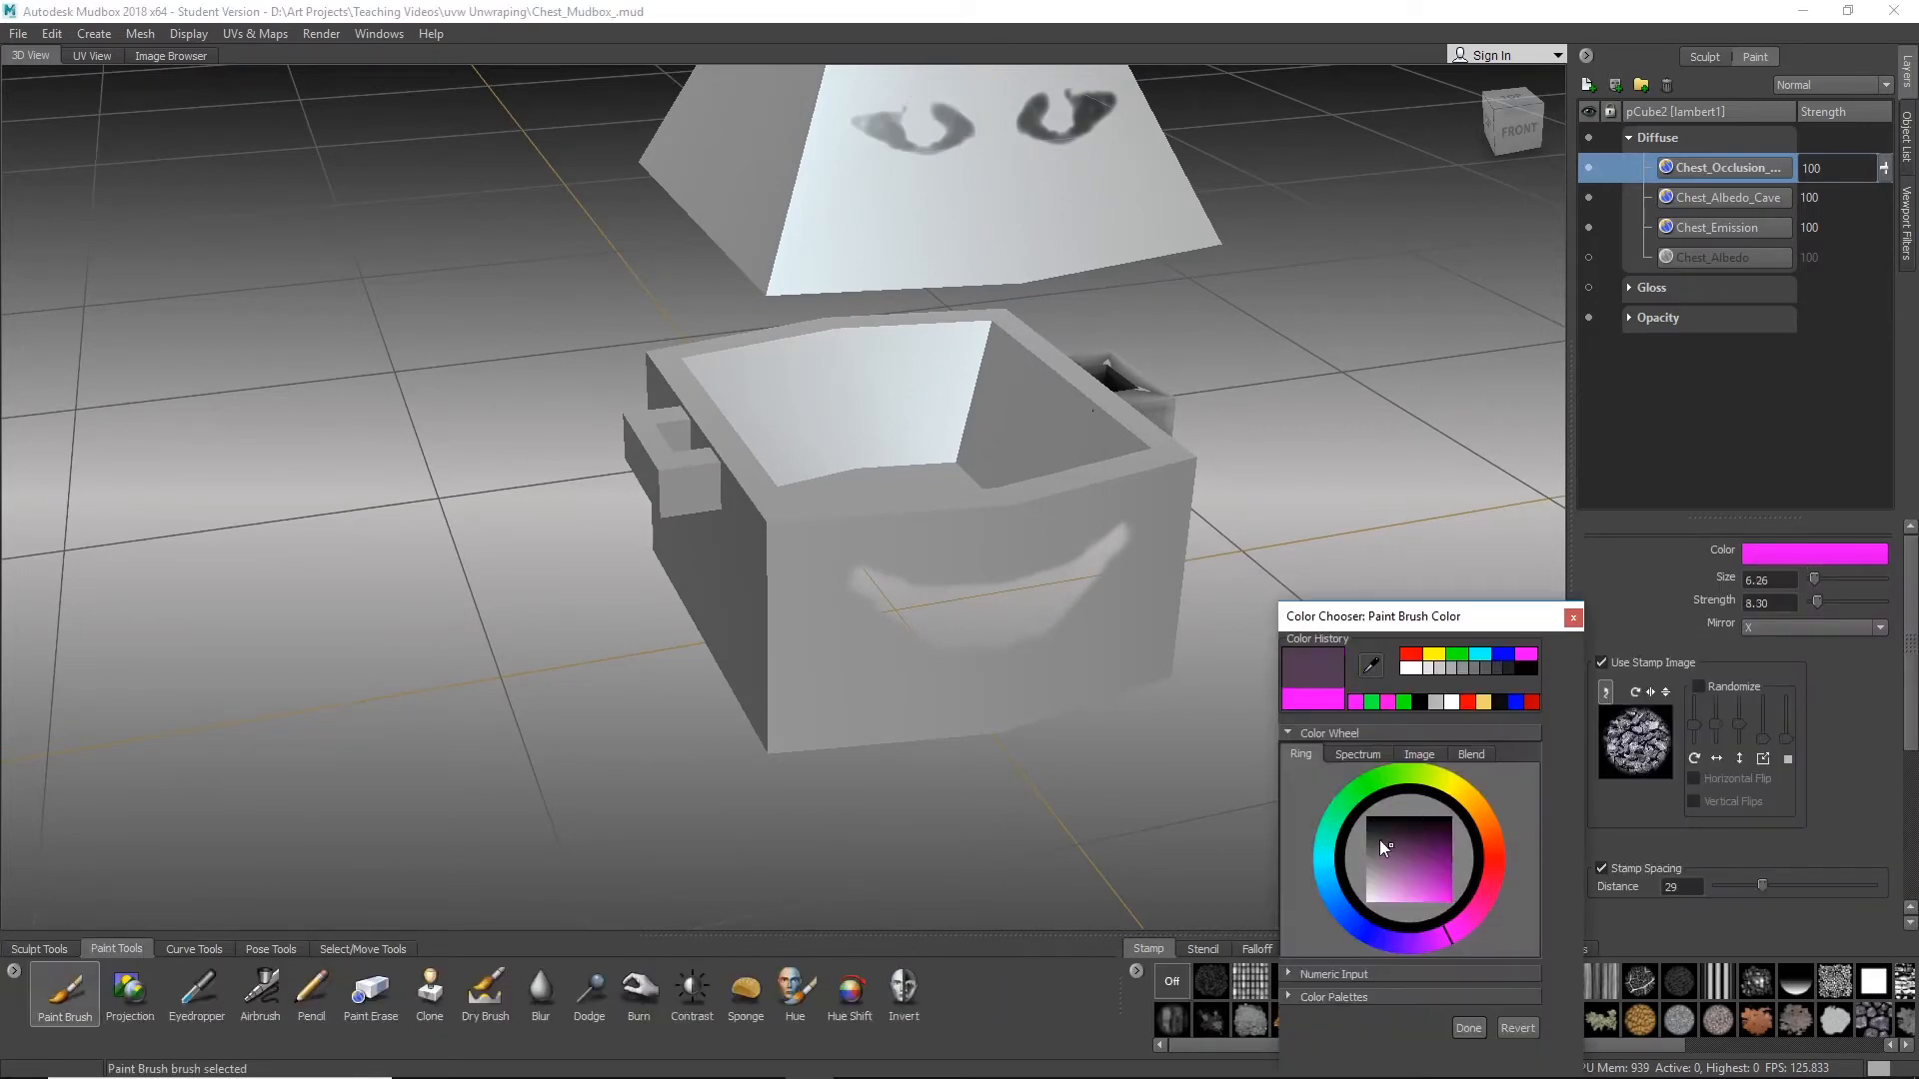
click(1471, 1033)
Step: Enlarge the Paint Brush to a size of 23.77
mouse_move(798, 670)
alt+mouse_down()
mouse_move(914, 744)
mouse_move(900, 725)
alt+mouse_up()
key(bracketright)
key(bracketright)
key(bracketright)
key(bracketright)
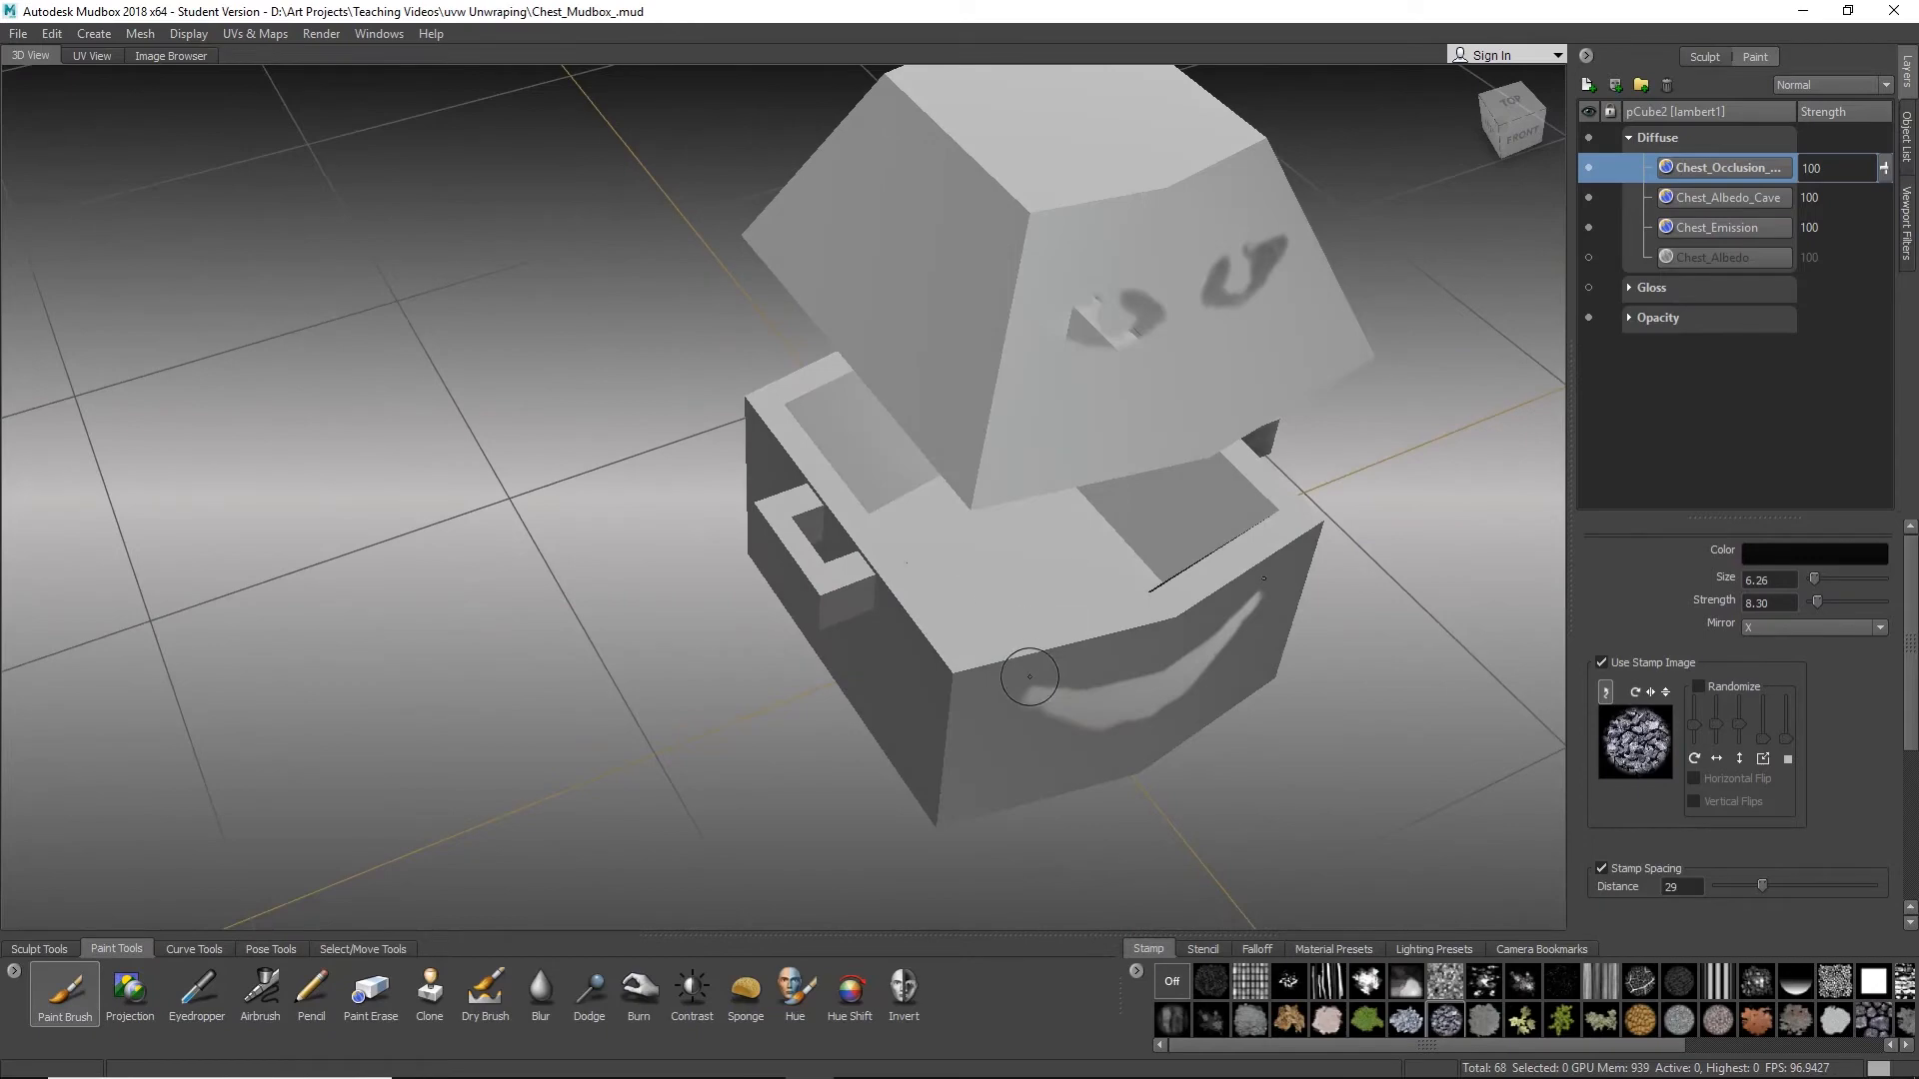
key(bracketright)
key(bracketright)
key(bracketright)
key(bracketright)
key(bracketright)
key(bracketright)
key(bracketright)
key(bracketright)
key(bracketright)
key(bracketright)
mouse_move(1040, 572)
alt+mouse_down()
mouse_move(936, 554)
mouse_move(961, 490)
alt+mouse_up()
mouse_move(962, 490)
alt+mouse_down()
mouse_move(1106, 529)
mouse_move(1065, 512)
alt+mouse_up()
mouse_move(1065, 511)
alt+mouse_down()
mouse_move(866, 590)
mouse_move(977, 634)
mouse_move(959, 650)
mouse_move(890, 582)
mouse_move(889, 545)
alt+mouse_up()
key(bracketright)
key(bracketright)
key(bracketright)
key(bracketright)
key(bracketright)
key(bracketright)
key(bracketright)
key(bracketright)
key(bracketright)
key(bracketright)
Step: Paint soft black shading along the lower parts of the chest base on the occlusion layer
mouse_move(889, 545)
alt+mouse_down()
mouse_move(775, 598)
mouse_move(667, 584)
alt+mouse_up()
mouse_move(668, 585)
mouse_down()
mouse_move(556, 574)
mouse_move(606, 554)
mouse_up()
mouse_move(606, 555)
alt+mouse_down()
mouse_move(555, 607)
mouse_move(547, 572)
alt+mouse_up()
mouse_move(548, 572)
mouse_down()
mouse_move(527, 538)
mouse_move(563, 507)
mouse_move(667, 471)
mouse_move(570, 439)
mouse_up()
mouse_move(673, 612)
mouse_down()
mouse_move(763, 667)
mouse_move(785, 614)
mouse_move(782, 644)
mouse_move(857, 642)
mouse_move(740, 602)
mouse_move(1097, 656)
mouse_move(1160, 617)
mouse_up()
mouse_move(764, 632)
mouse_down()
mouse_move(1100, 579)
mouse_move(984, 639)
mouse_up()
mouse_move(1000, 711)
mouse_down()
mouse_move(1171, 738)
mouse_move(1240, 650)
mouse_move(1168, 695)
mouse_up()
drag(905, 690, 889, 644)
alt+drag(889, 645, 1020, 569)
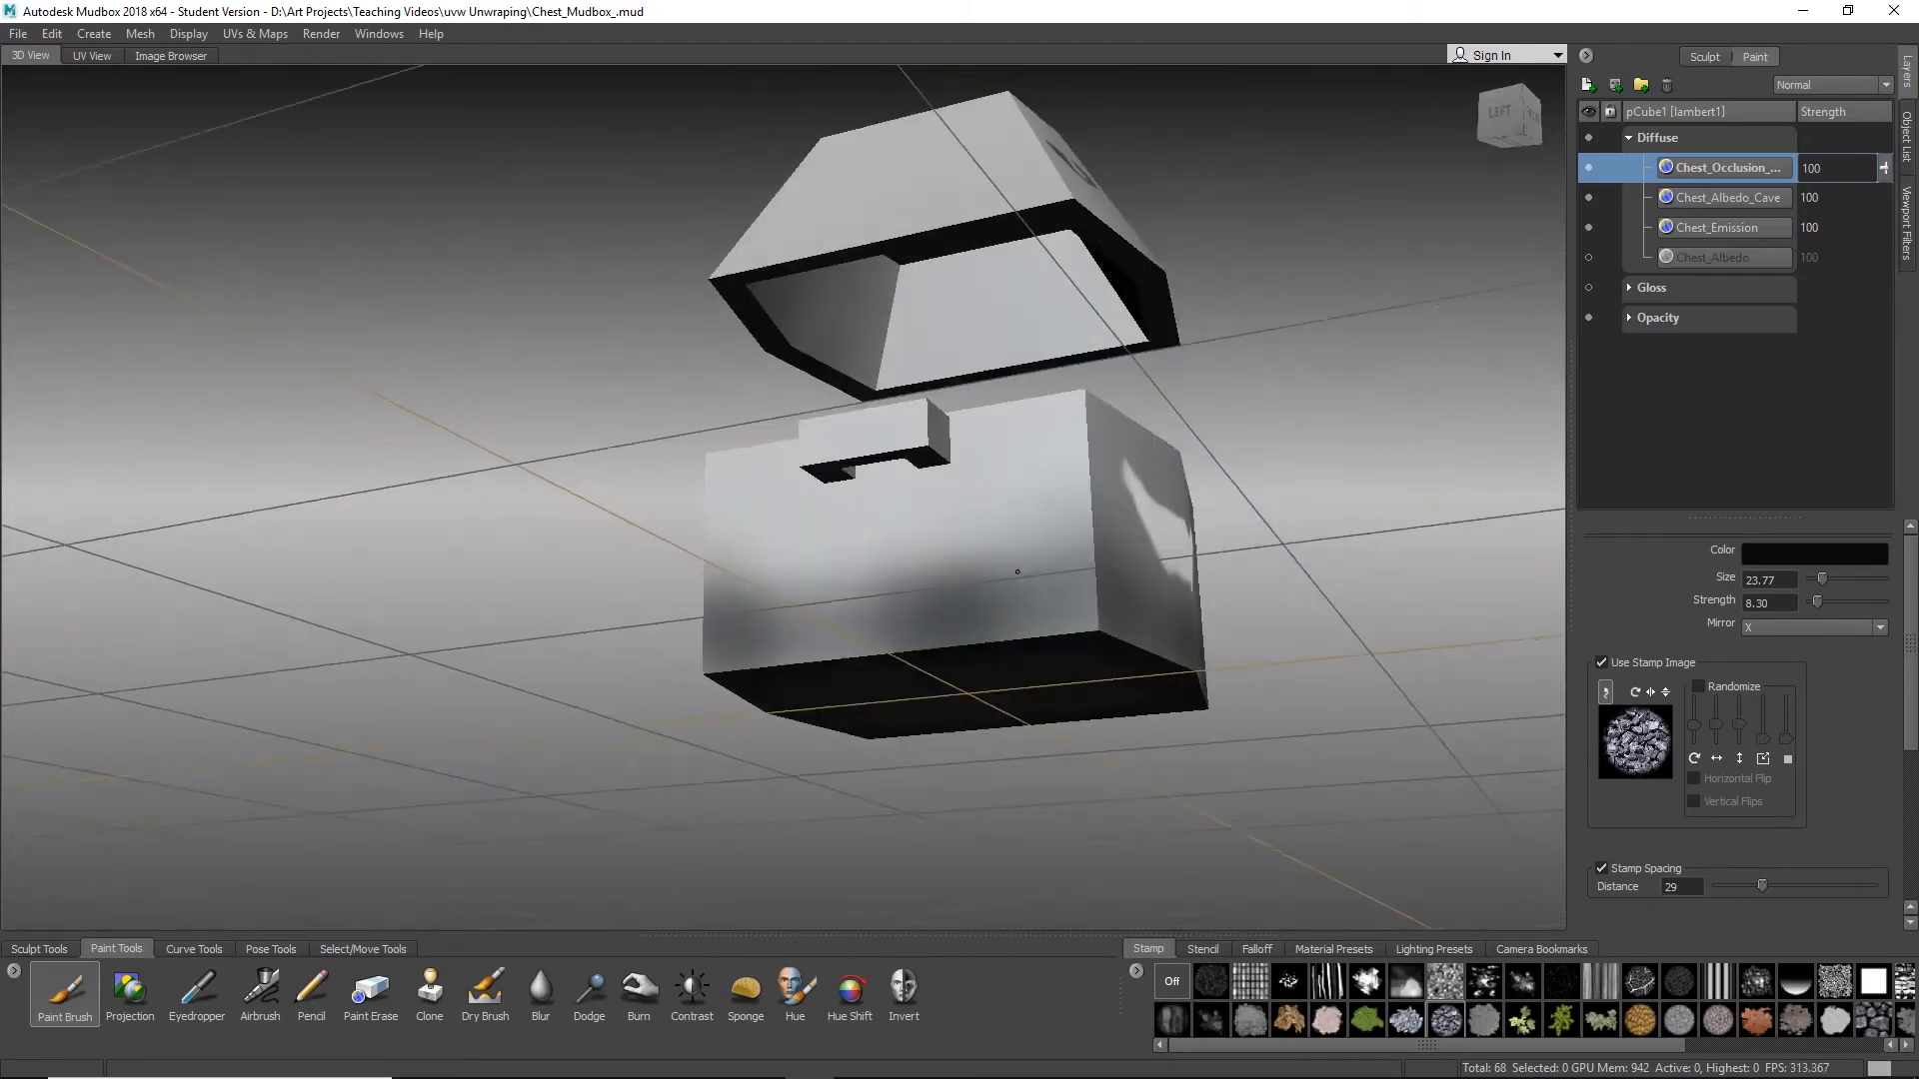
Step: Add more black shading around the chest base and the lower area of the raised lid
mouse_move(950, 481)
mouse_down()
mouse_move(887, 468)
mouse_move(828, 489)
mouse_move(907, 557)
mouse_up()
mouse_move(916, 291)
alt+mouse_down()
mouse_move(874, 520)
mouse_move(985, 518)
alt+mouse_up()
mouse_move(1000, 640)
alt+mouse_down()
mouse_move(789, 560)
mouse_move(607, 537)
mouse_move(632, 367)
mouse_move(728, 416)
mouse_move(790, 405)
alt+mouse_up()
mouse_move(650, 359)
alt+mouse_down()
mouse_move(704, 535)
mouse_move(737, 544)
mouse_move(724, 375)
alt+mouse_up()
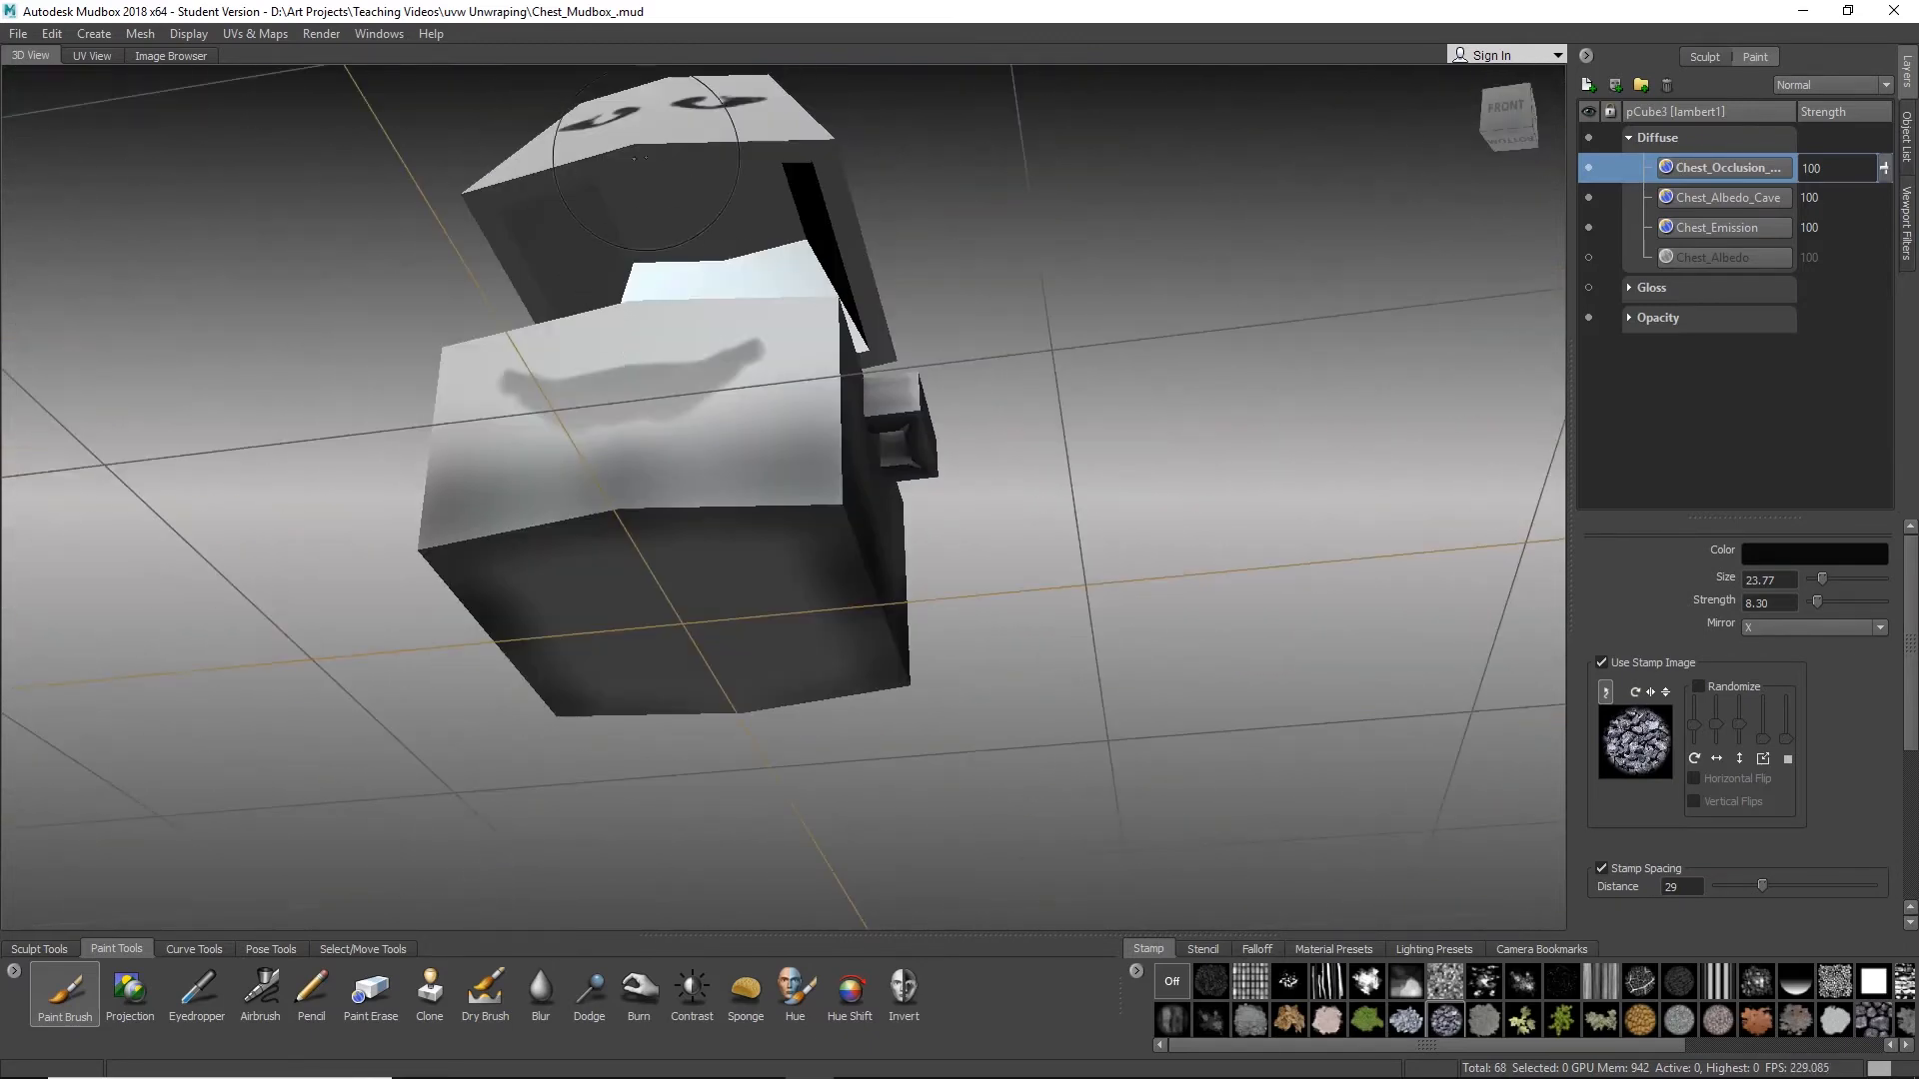
mouse_move(725, 230)
mouse_down()
mouse_move(688, 250)
mouse_move(717, 262)
mouse_up()
mouse_move(704, 245)
alt+mouse_down()
mouse_move(637, 304)
mouse_move(734, 225)
mouse_move(653, 250)
mouse_move(470, 369)
mouse_move(750, 369)
alt+mouse_up()
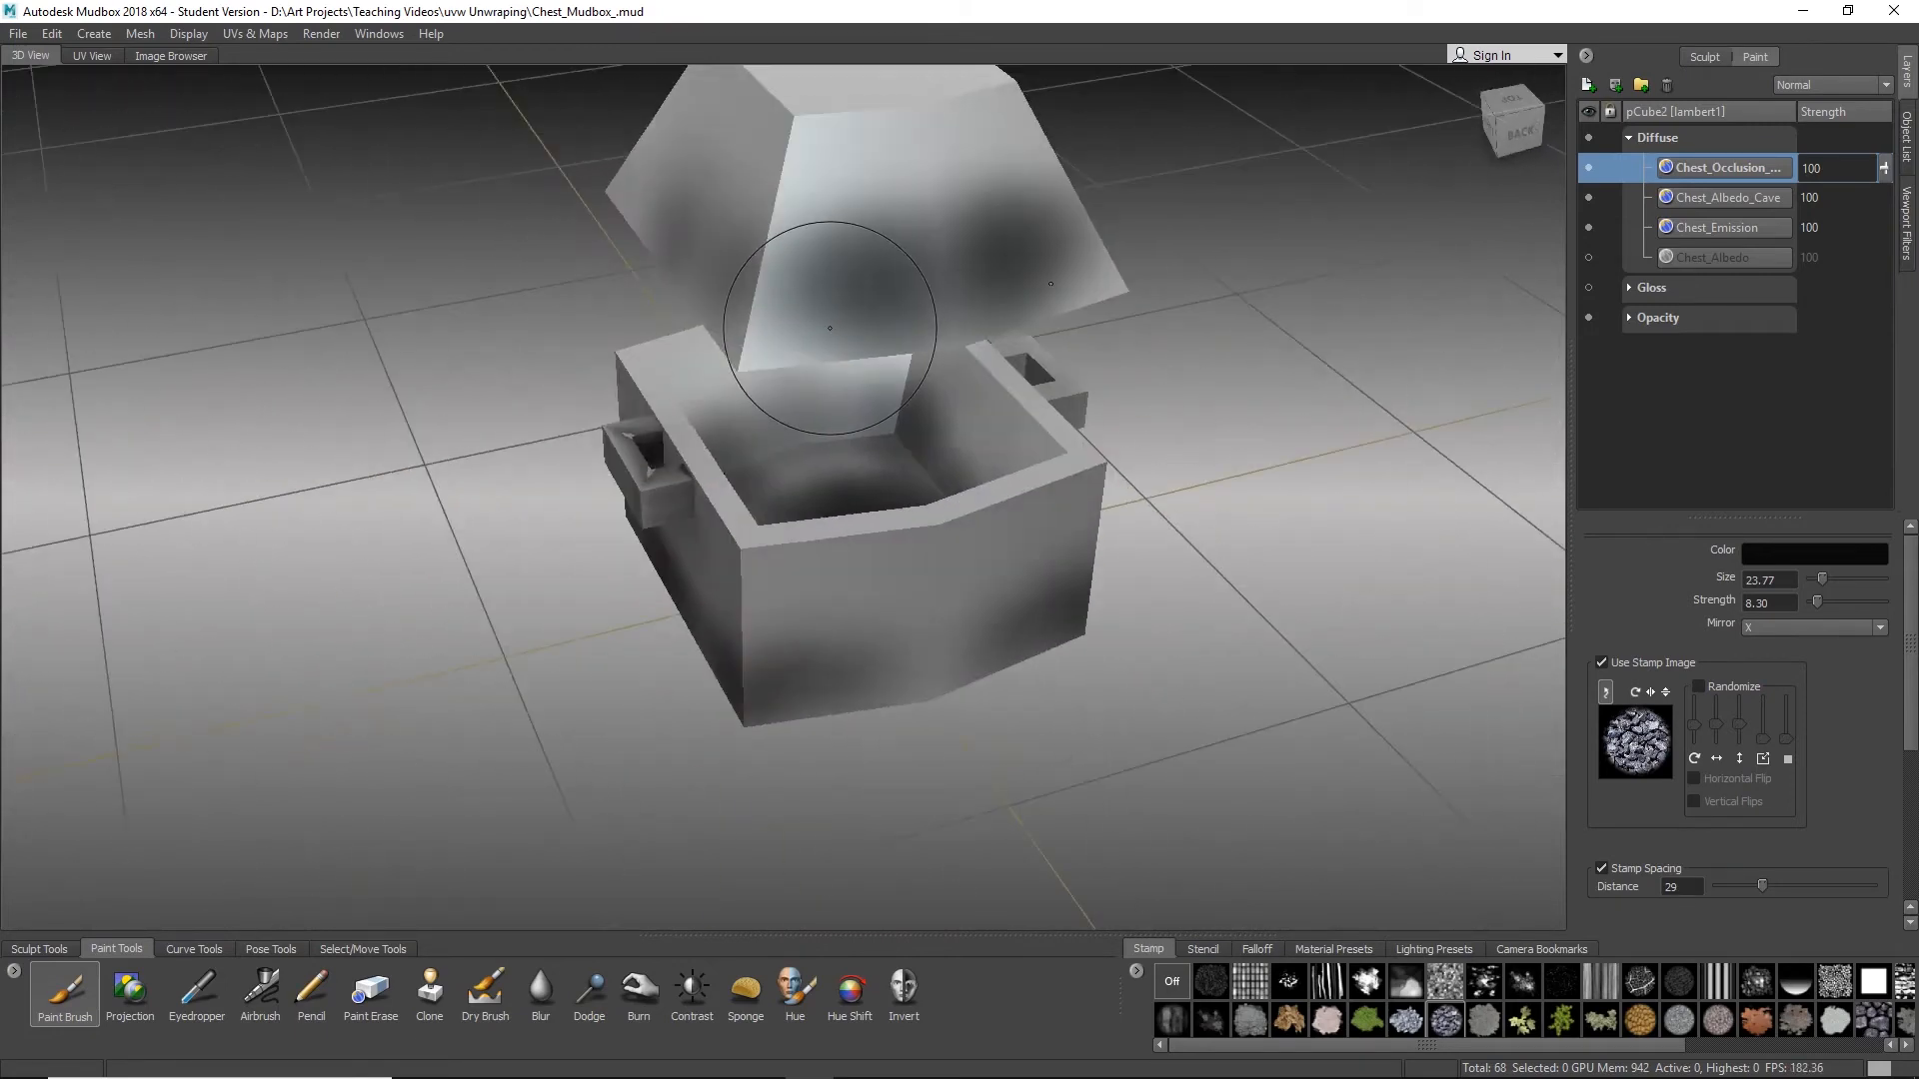
Step: Change the brush color to white, turn off the stamp image and paint over the side of the lid
click(857, 198)
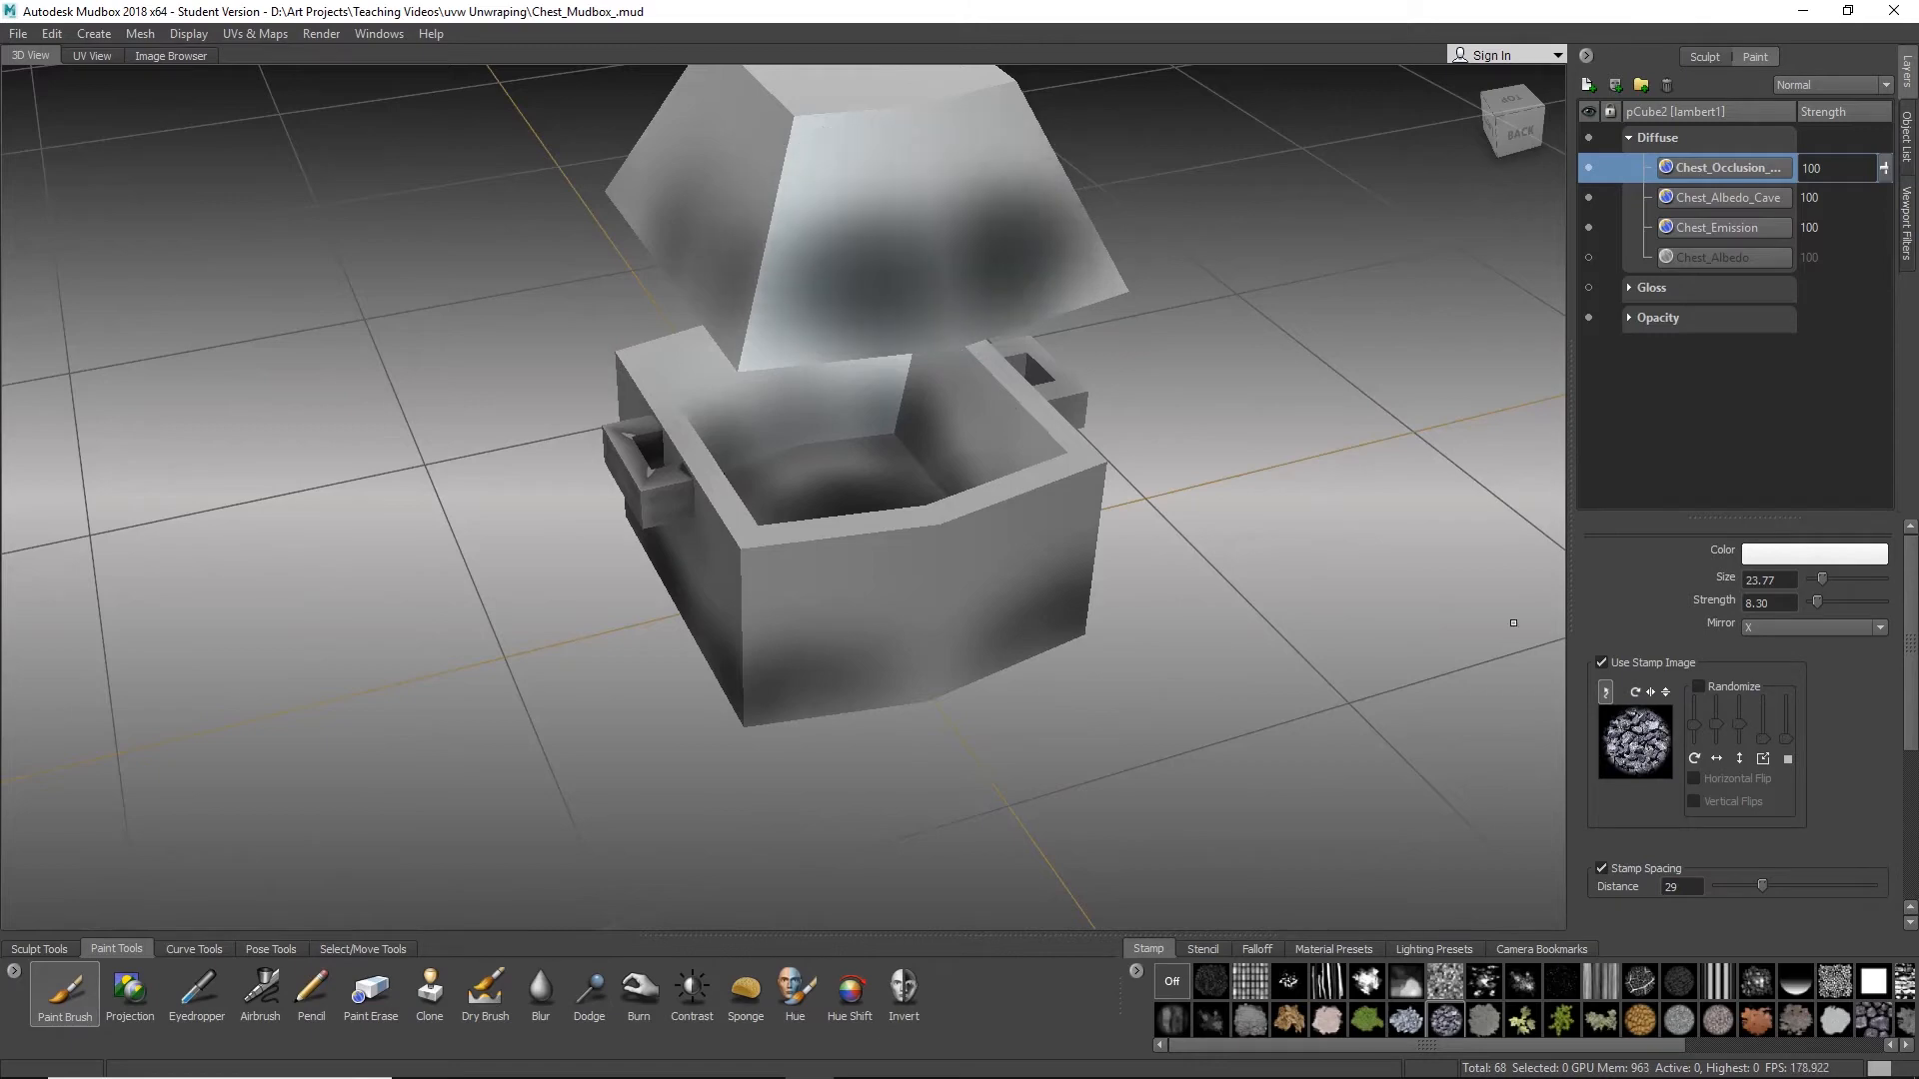
click(1603, 663)
mouse_move(732, 283)
mouse_down()
mouse_move(1079, 245)
mouse_move(690, 265)
mouse_move(596, 231)
mouse_up()
mouse_move(832, 428)
alt+mouse_down()
mouse_move(1041, 433)
mouse_move(861, 385)
mouse_move(880, 390)
alt+mouse_up()
Step: Collapse the Diffuse channel and save the scene
click(1630, 139)
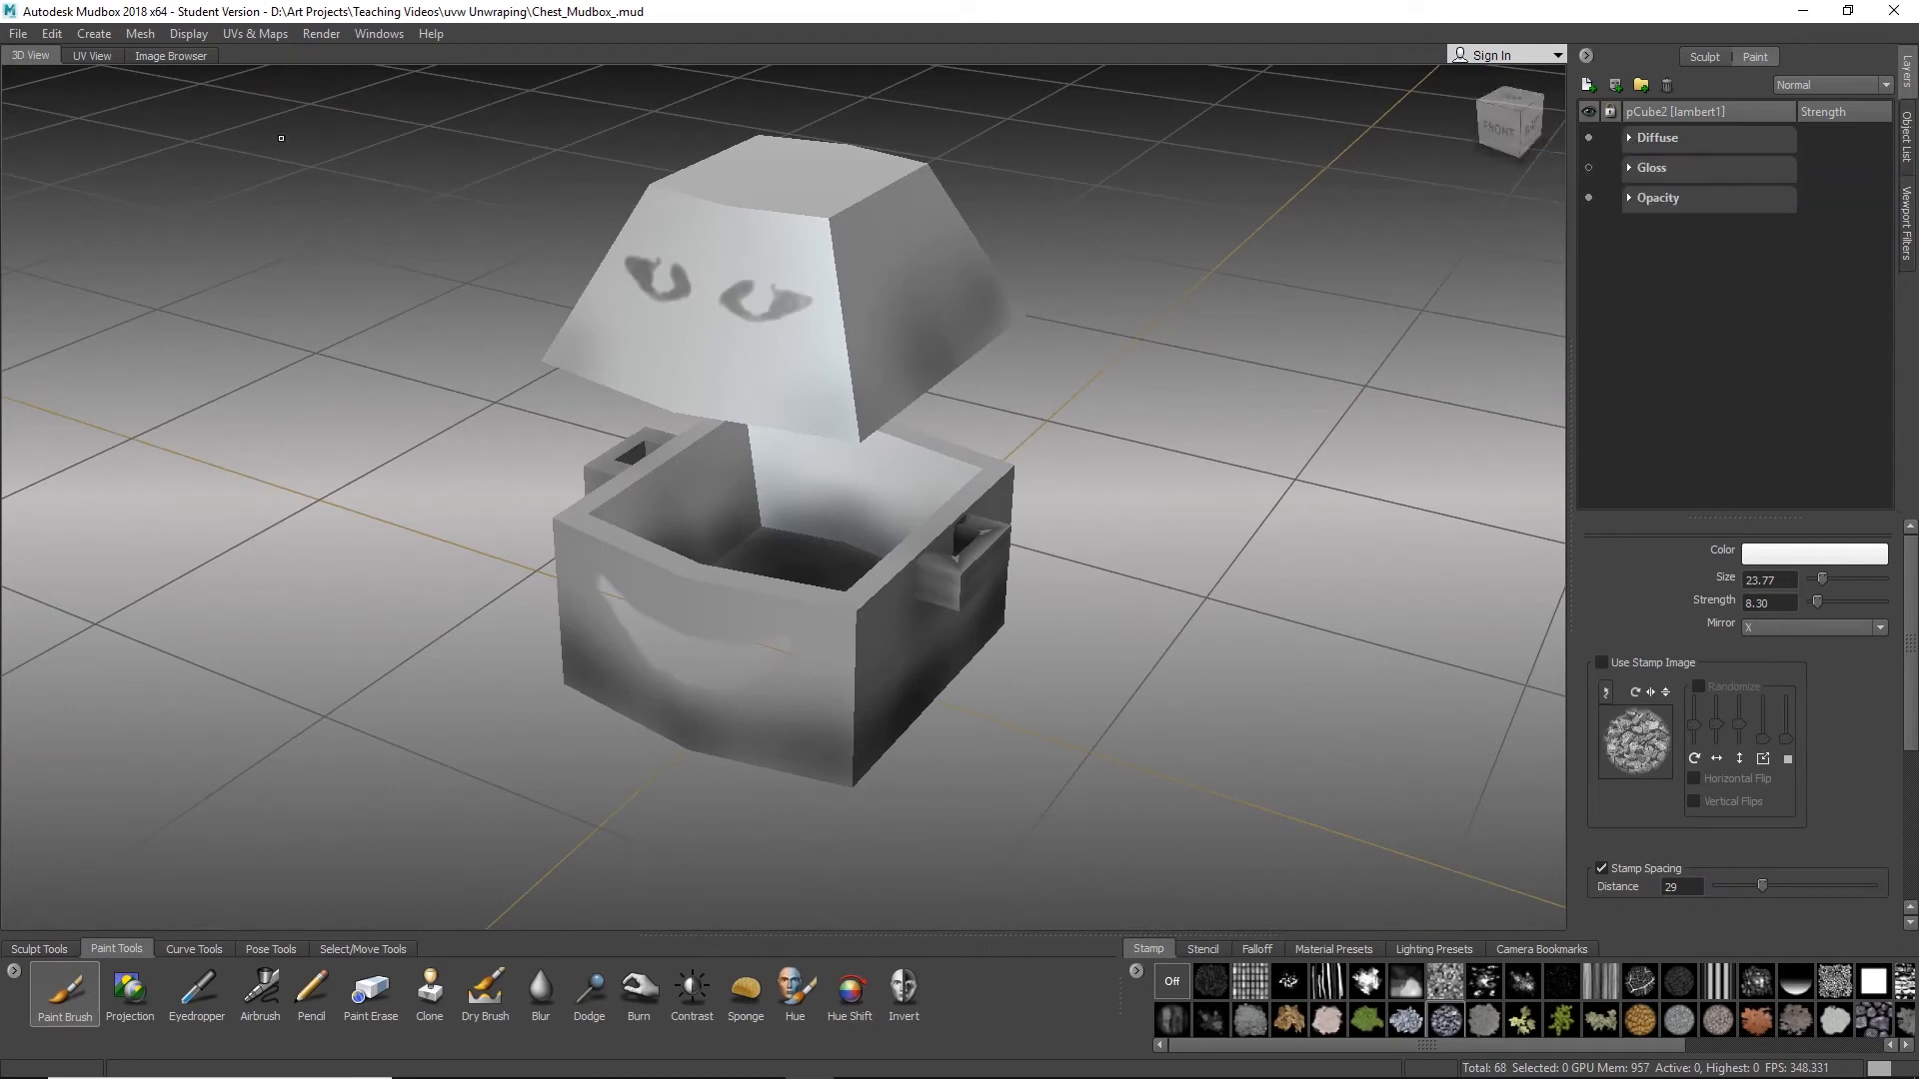
click(20, 34)
click(23, 92)
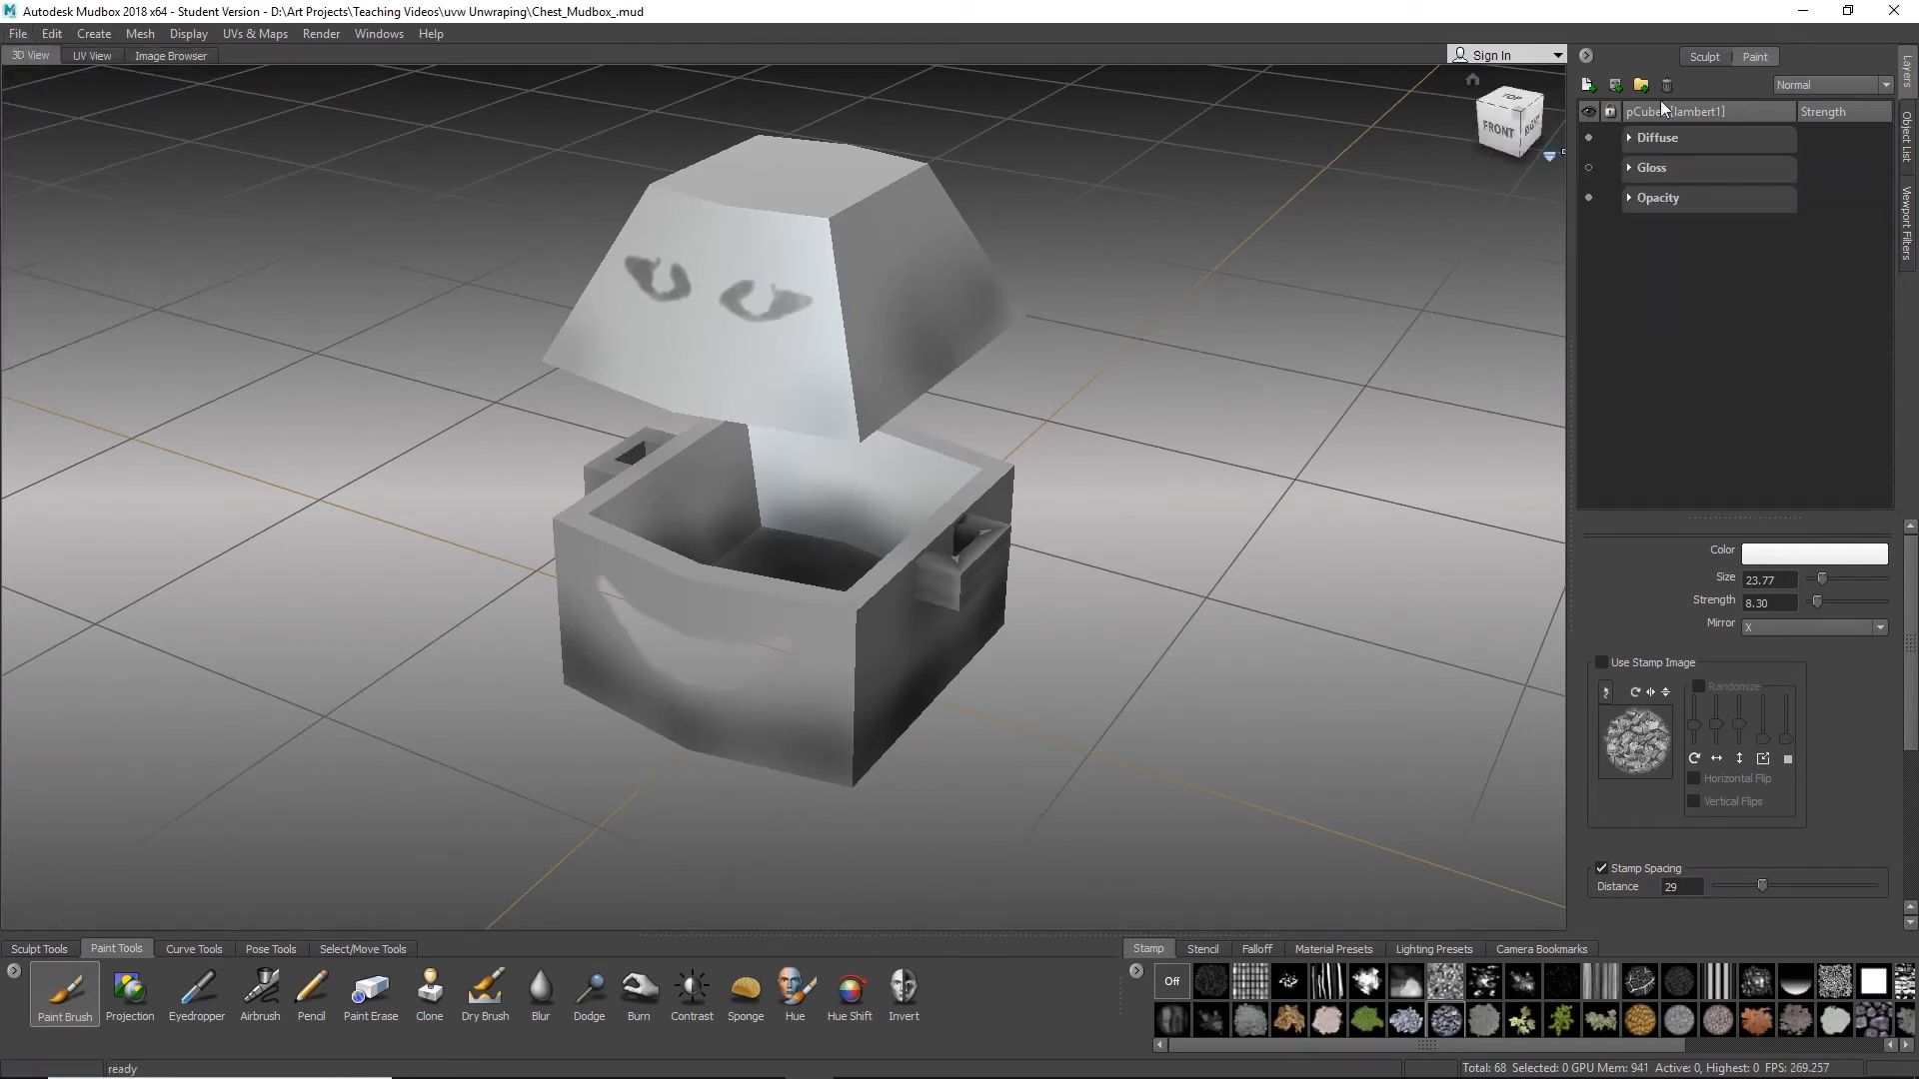
click(1631, 139)
right_click(1706, 230)
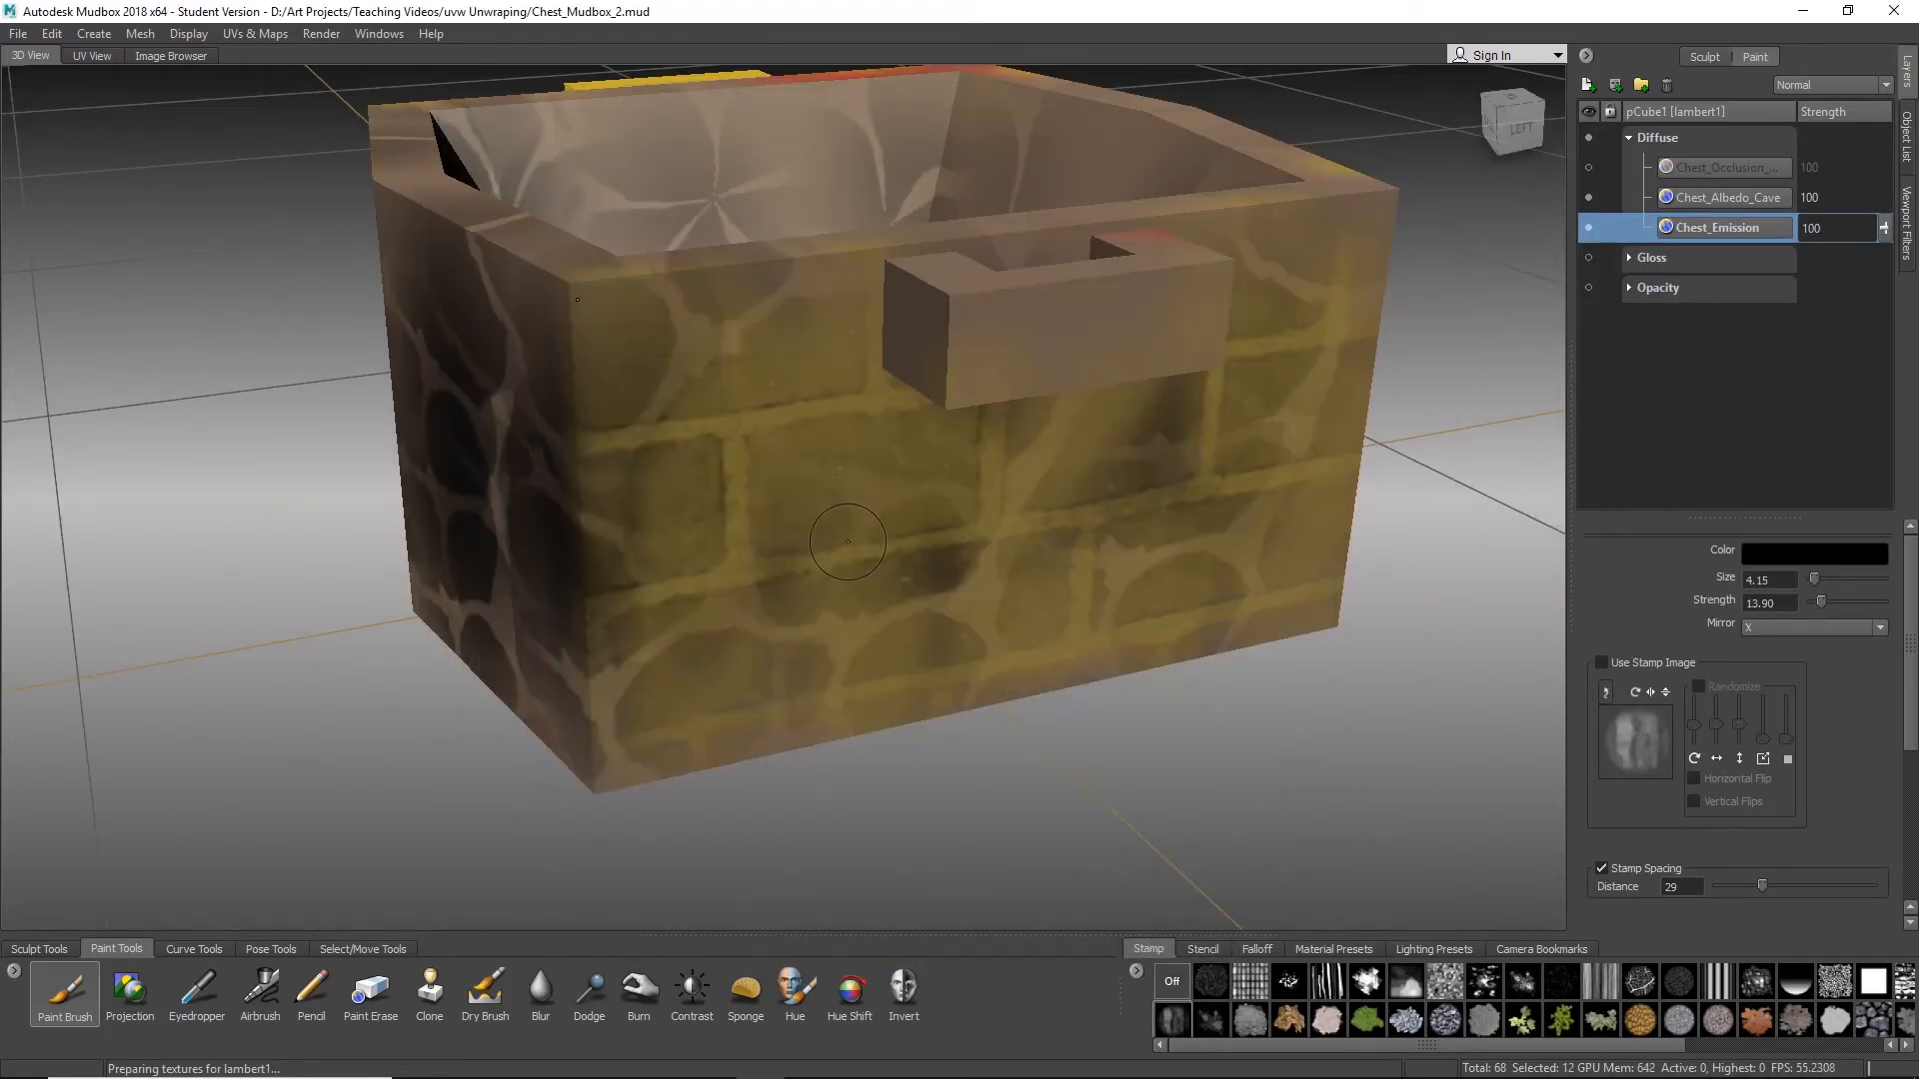
alt+drag(848, 542, 1499, 300)
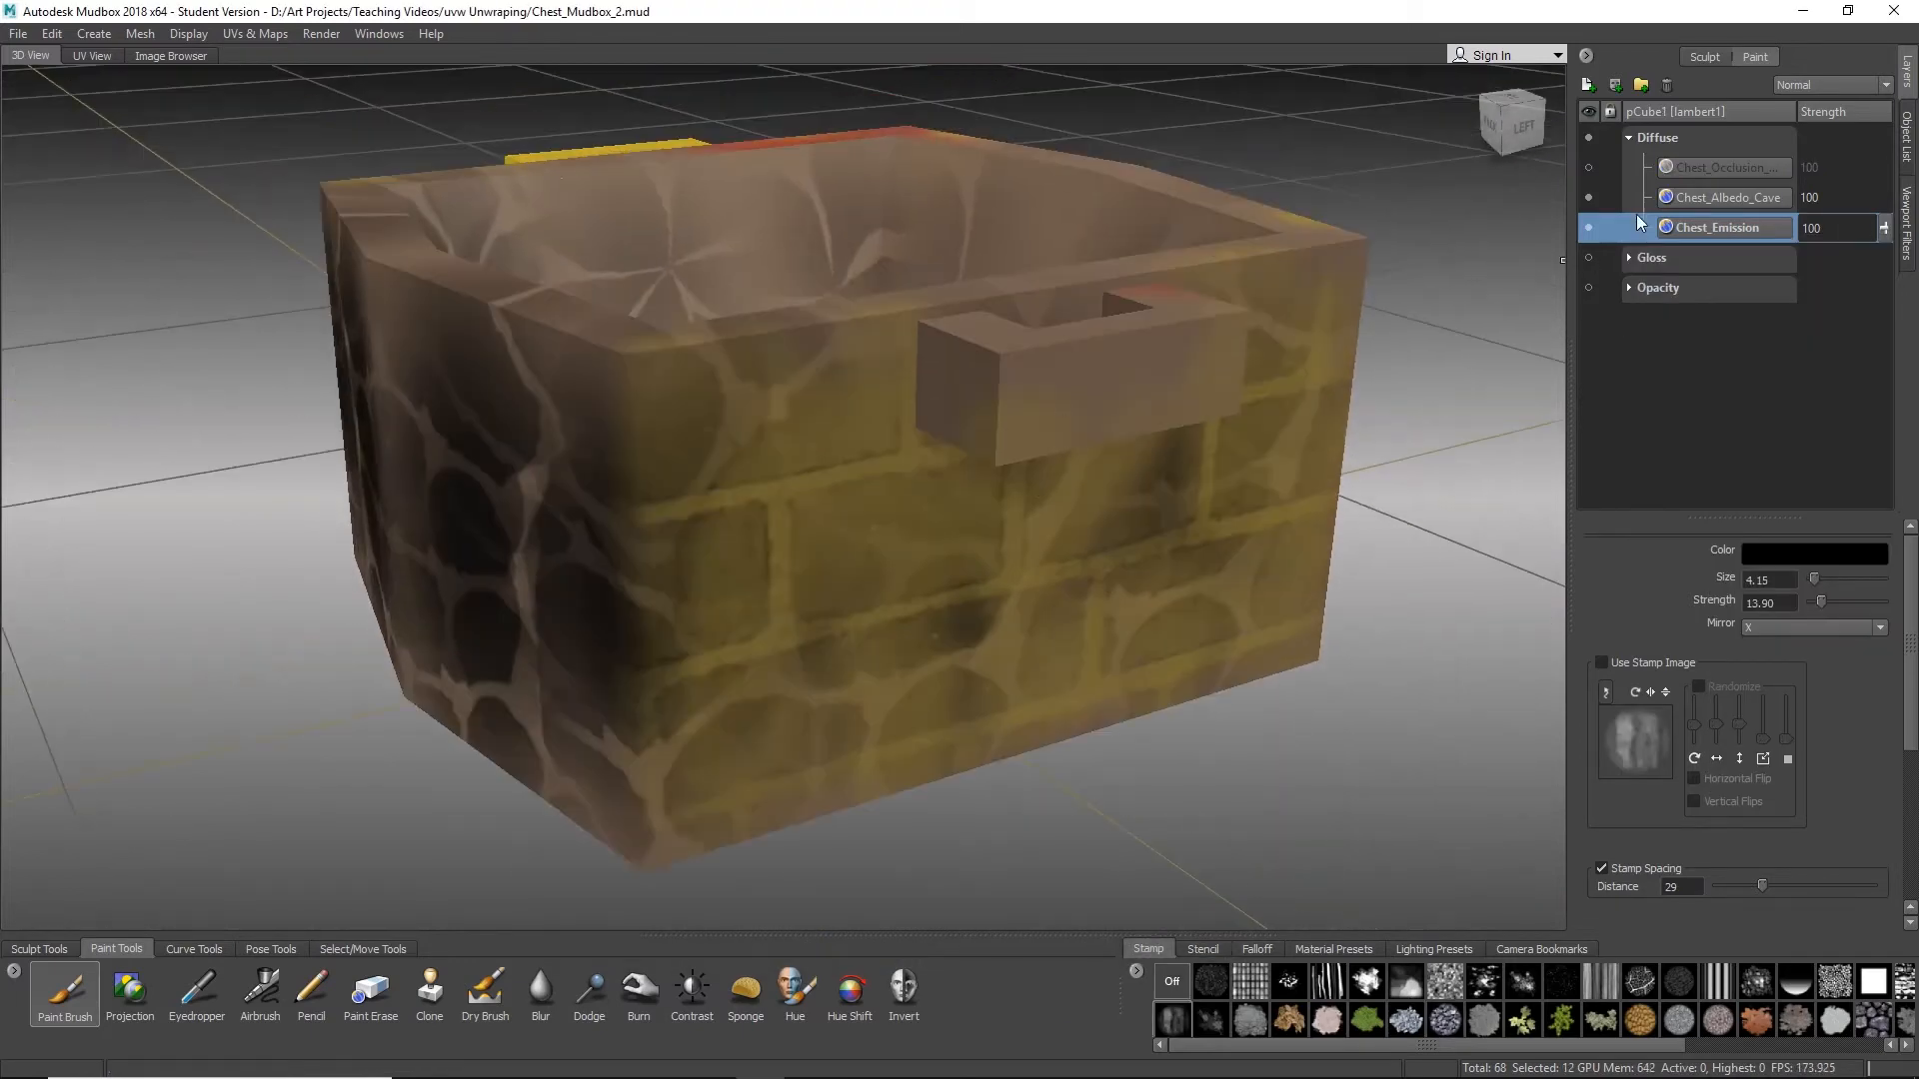
Step: Start a new paint layer and name it Chest_Normal_Texture
click(1629, 137)
right_click(1700, 287)
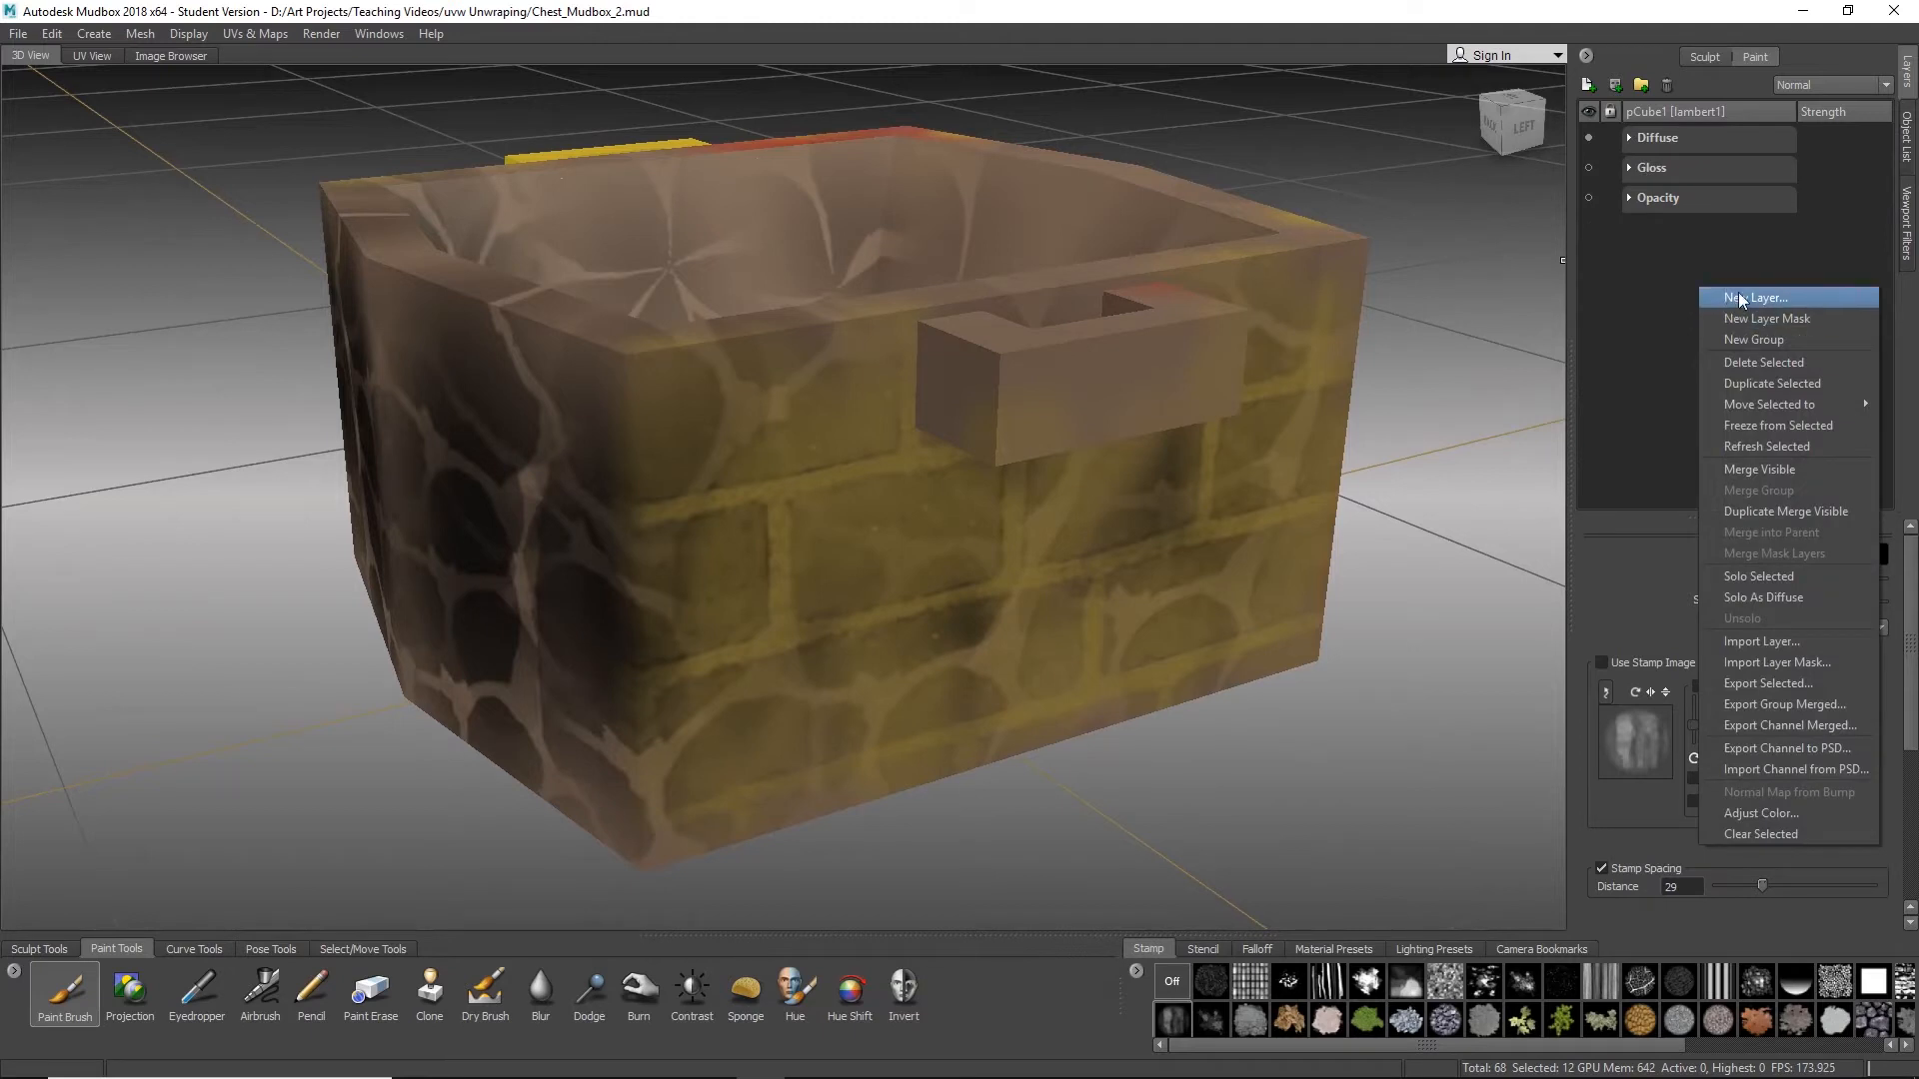
click(1737, 297)
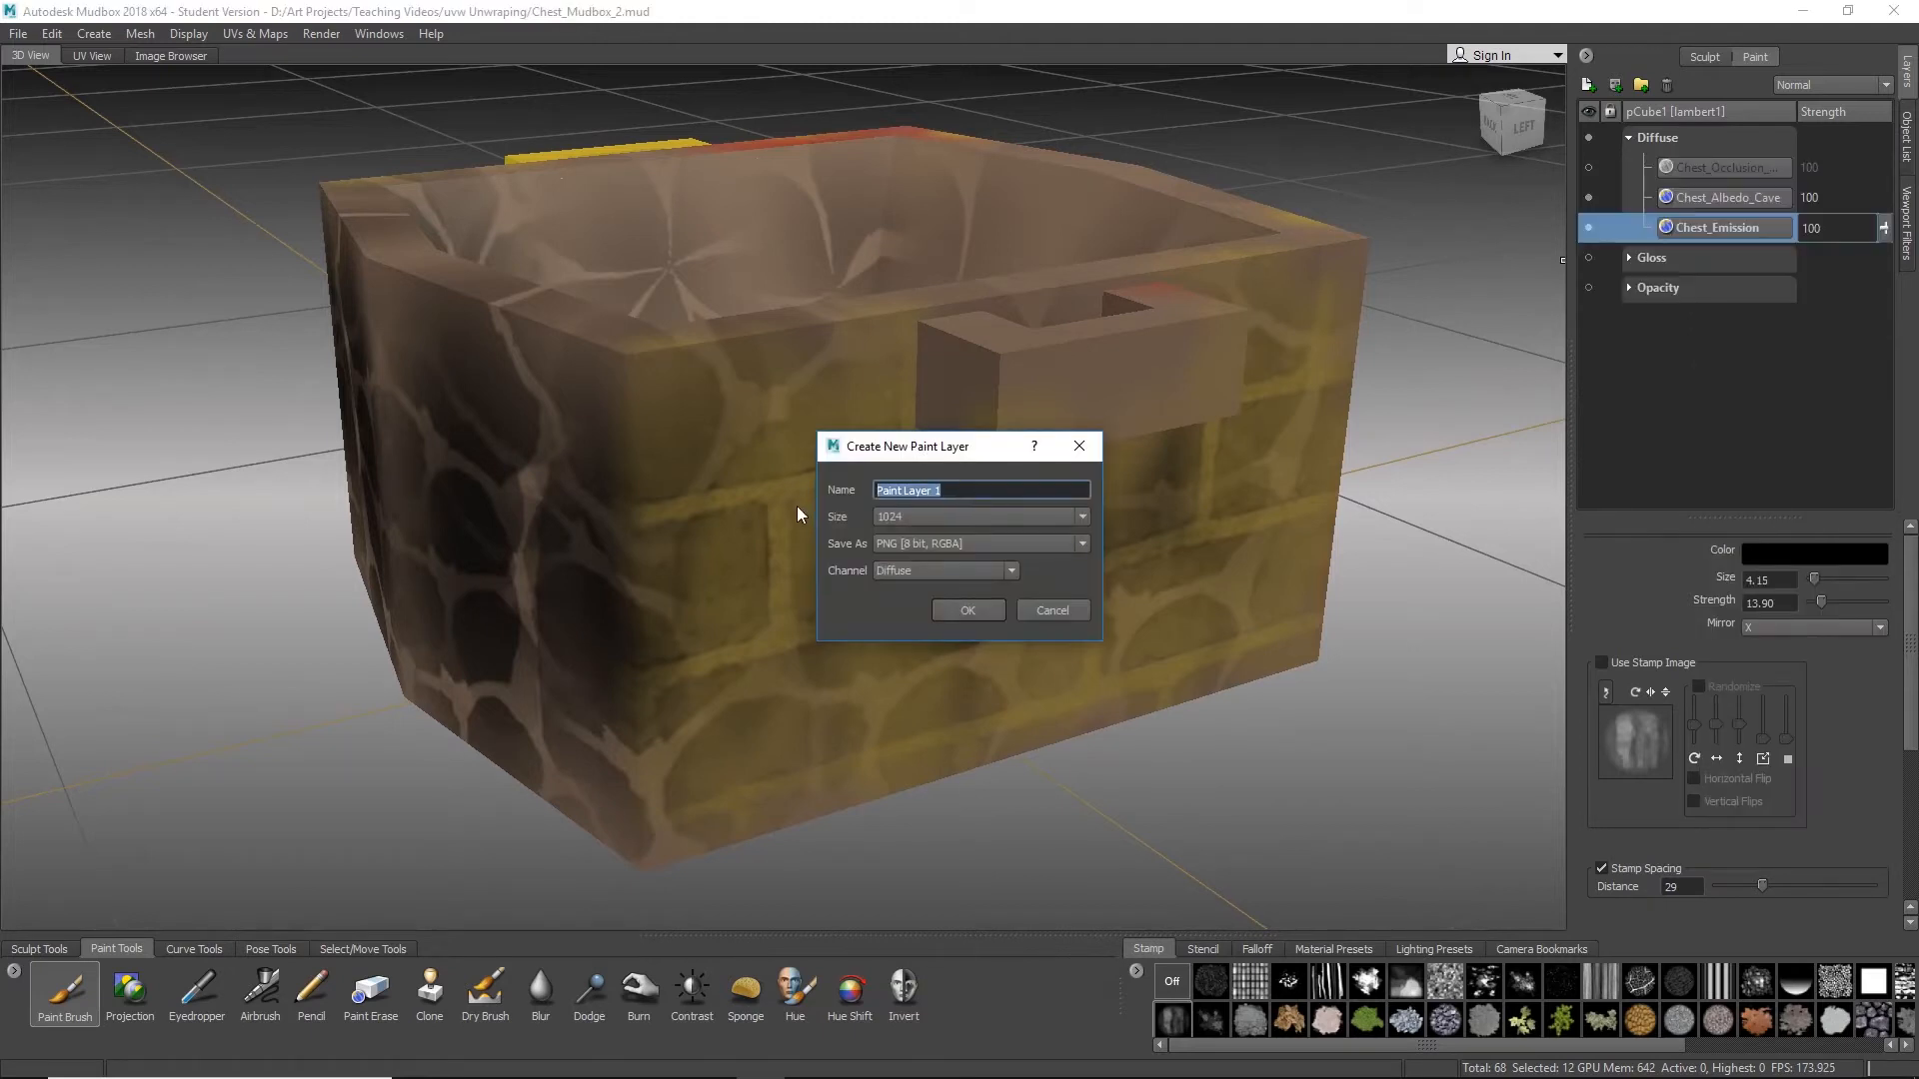
key(BackSpace)
text(Chest_Normal_Textur)
key(BackSpace)
key(BackSpace)
key(BackSpace)
key(BackSpace)
key(BackSpace)
key(BackSpace)
key(BackSpace)
text(_Textture)
key(BackSpace)
key(BackSpace)
key(BackSpace)
text(re)
key(BackSpace)
key(BackSpace)
key(BackSpace)
text(ture)
Step: Assign the new paint layer to the Normal Map channel and create it
click(962, 569)
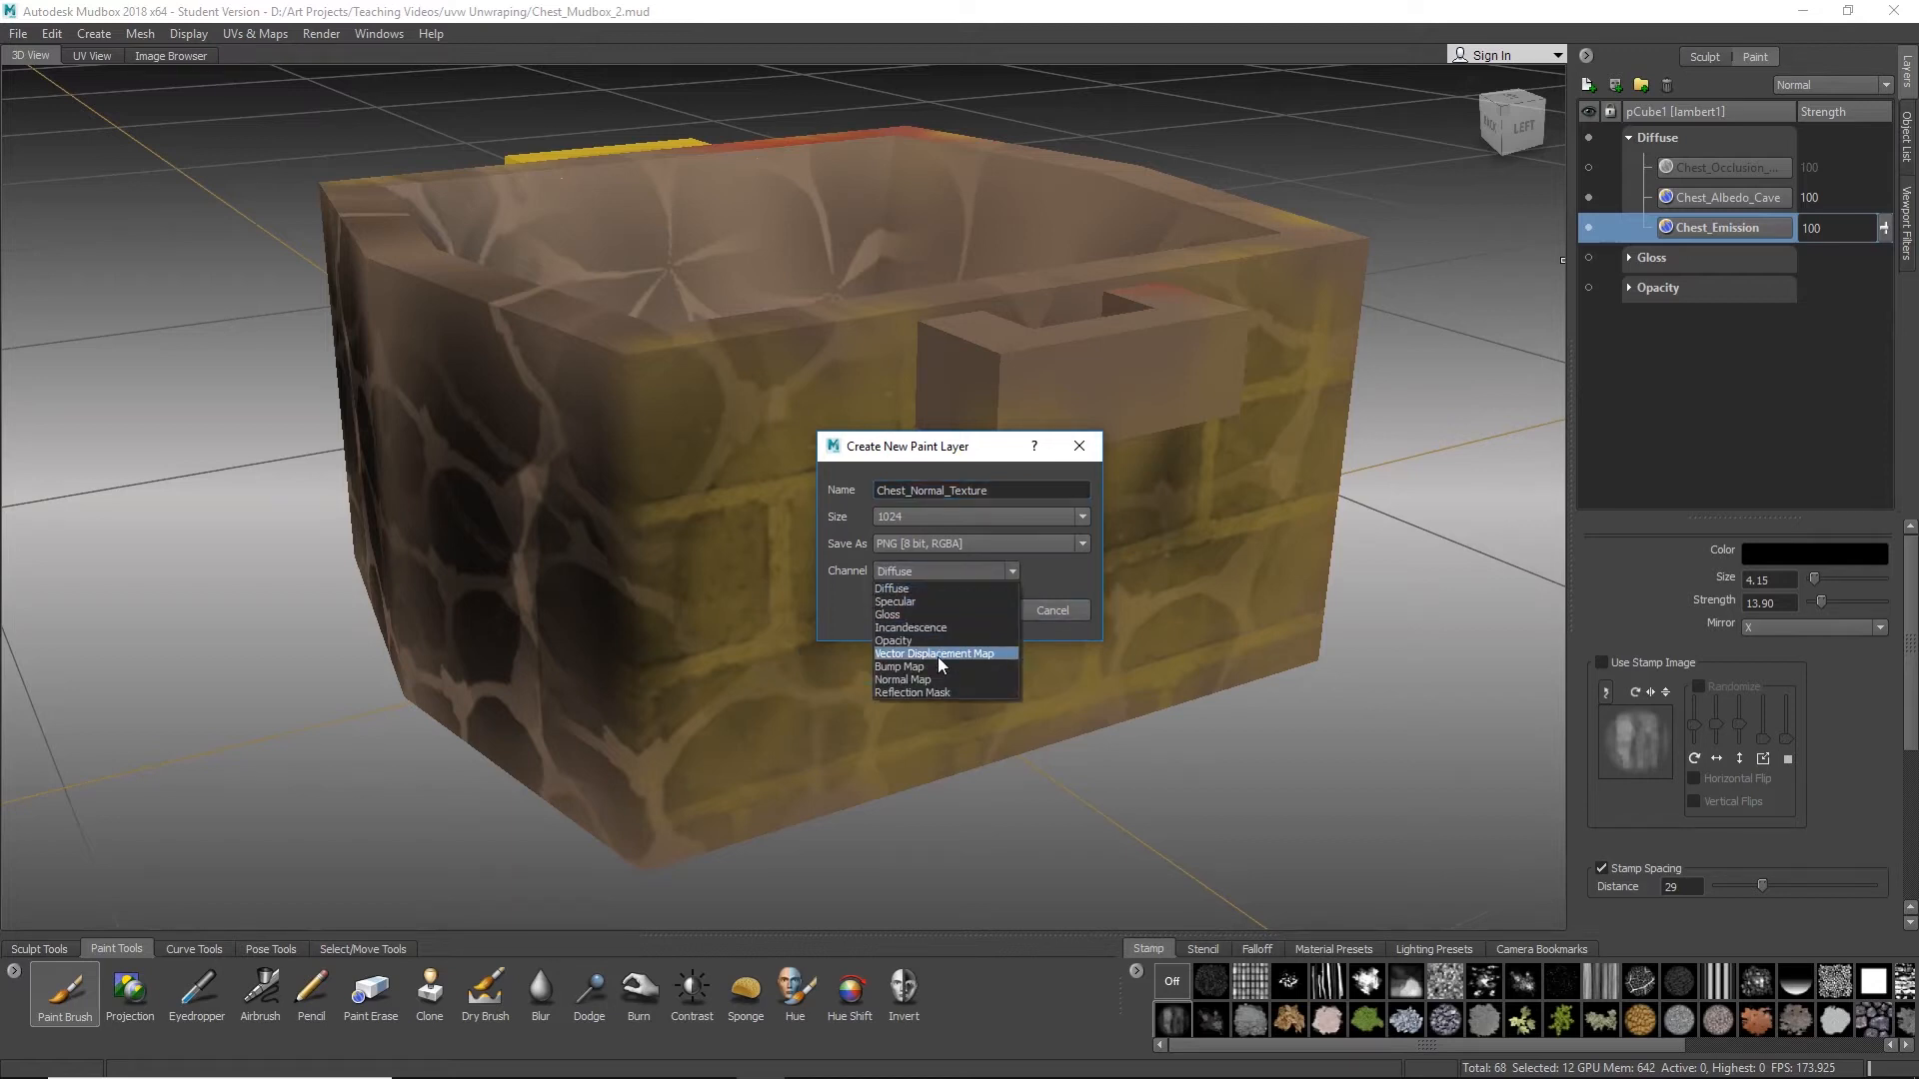
click(921, 680)
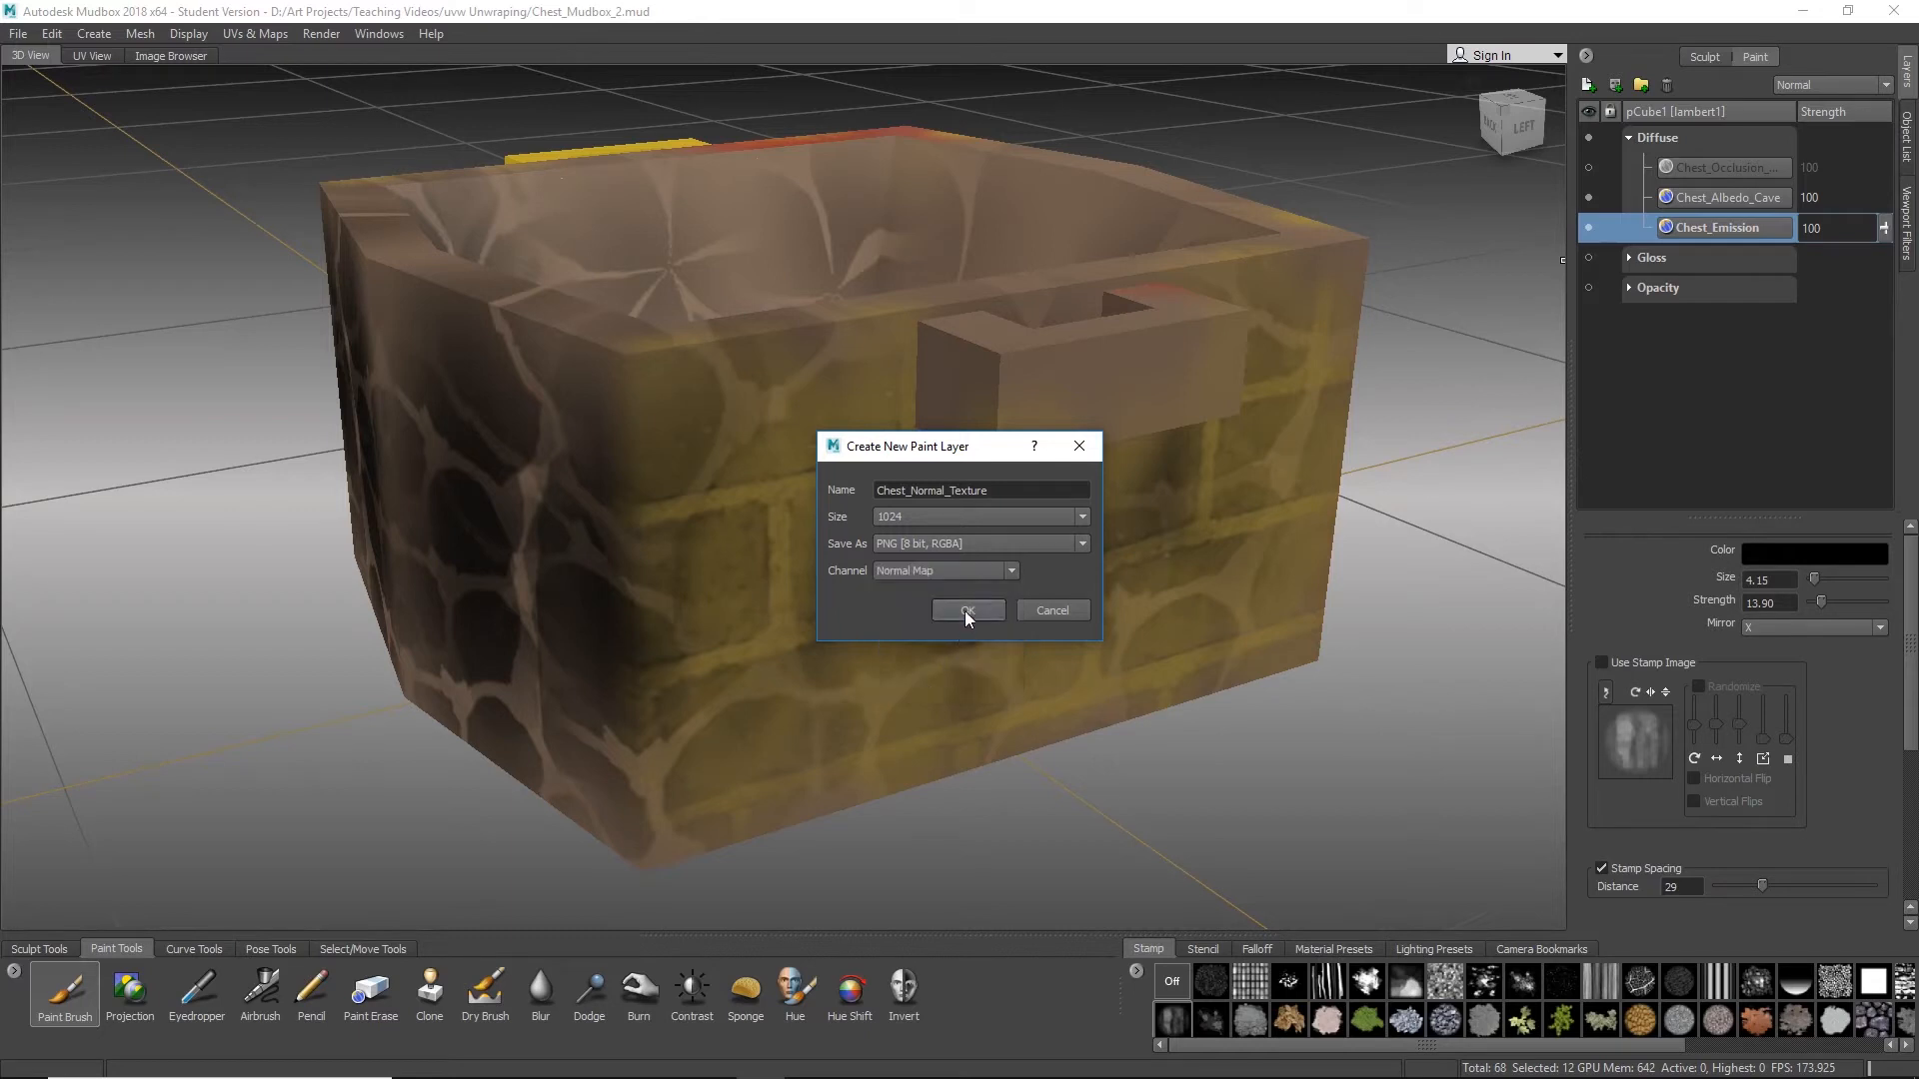
click(969, 610)
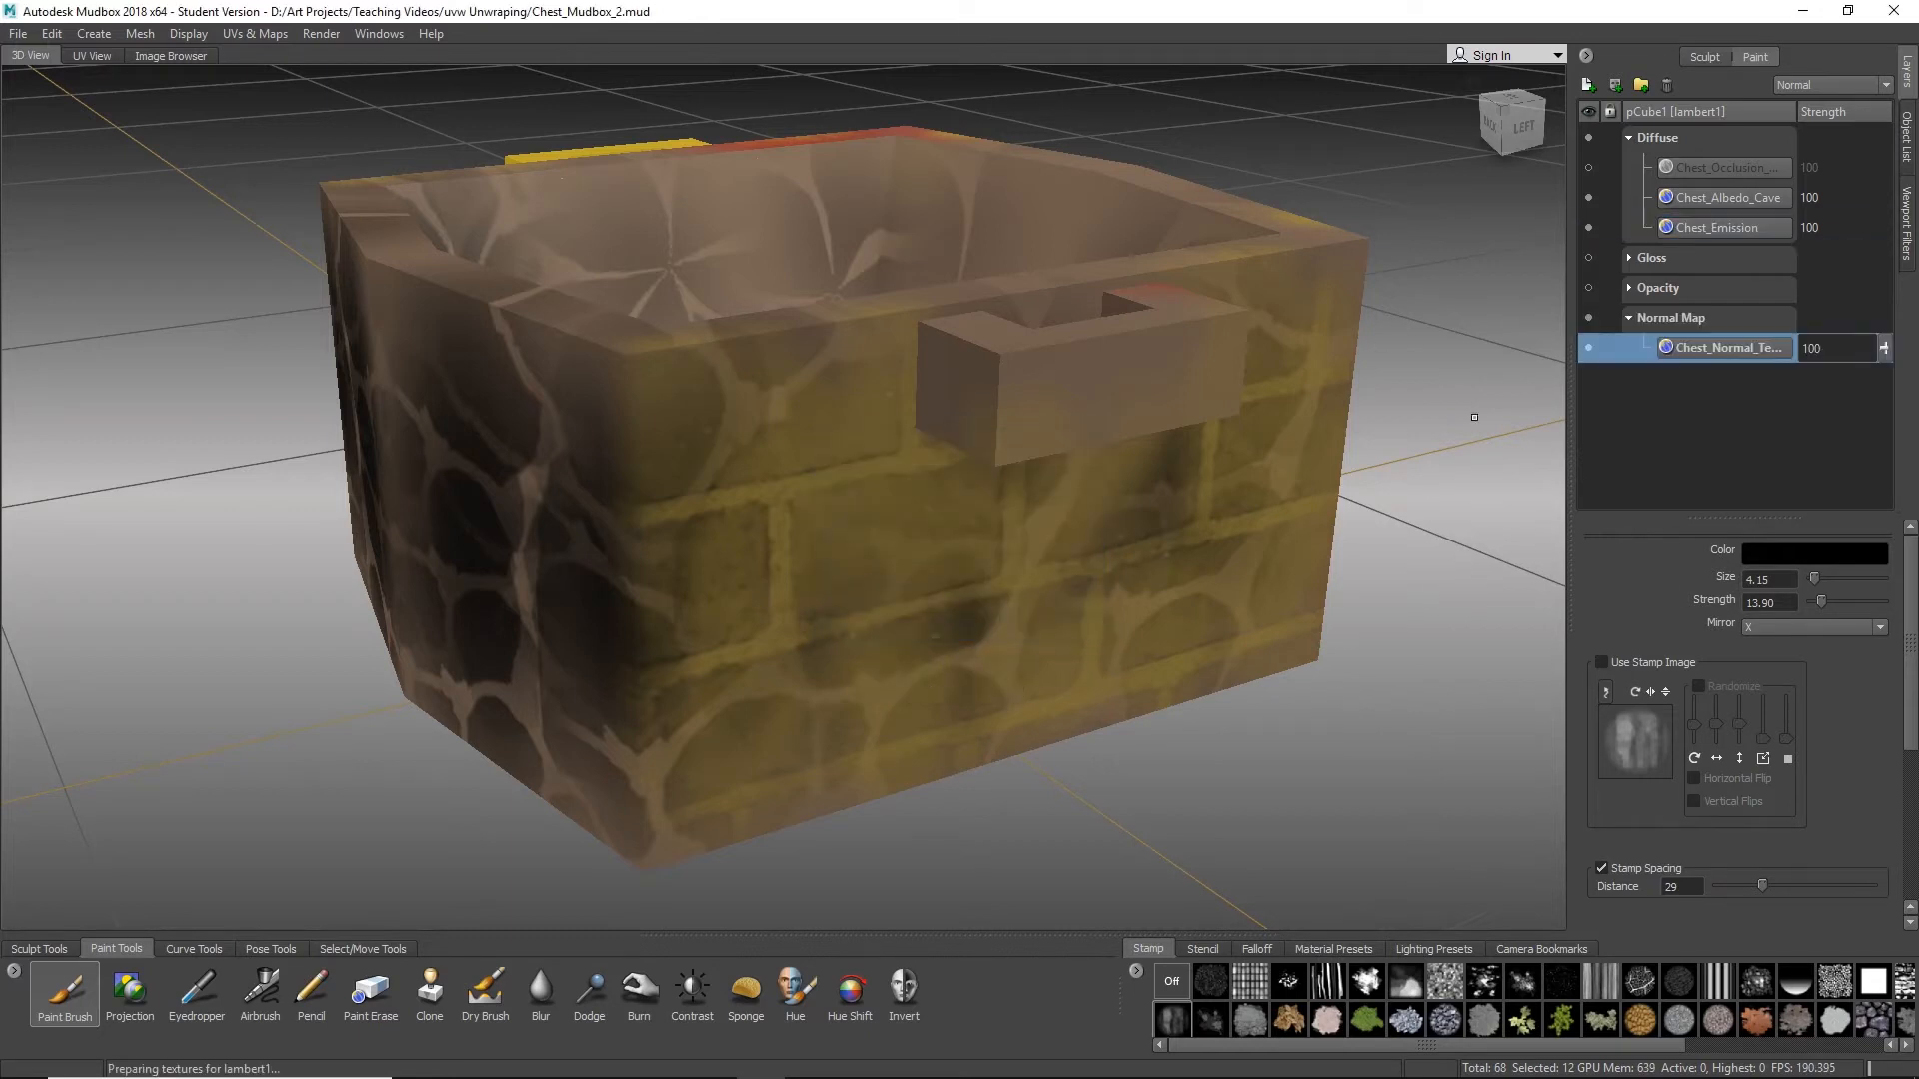
Step: Try red, green, blue and black as the paint brush color
click(1838, 560)
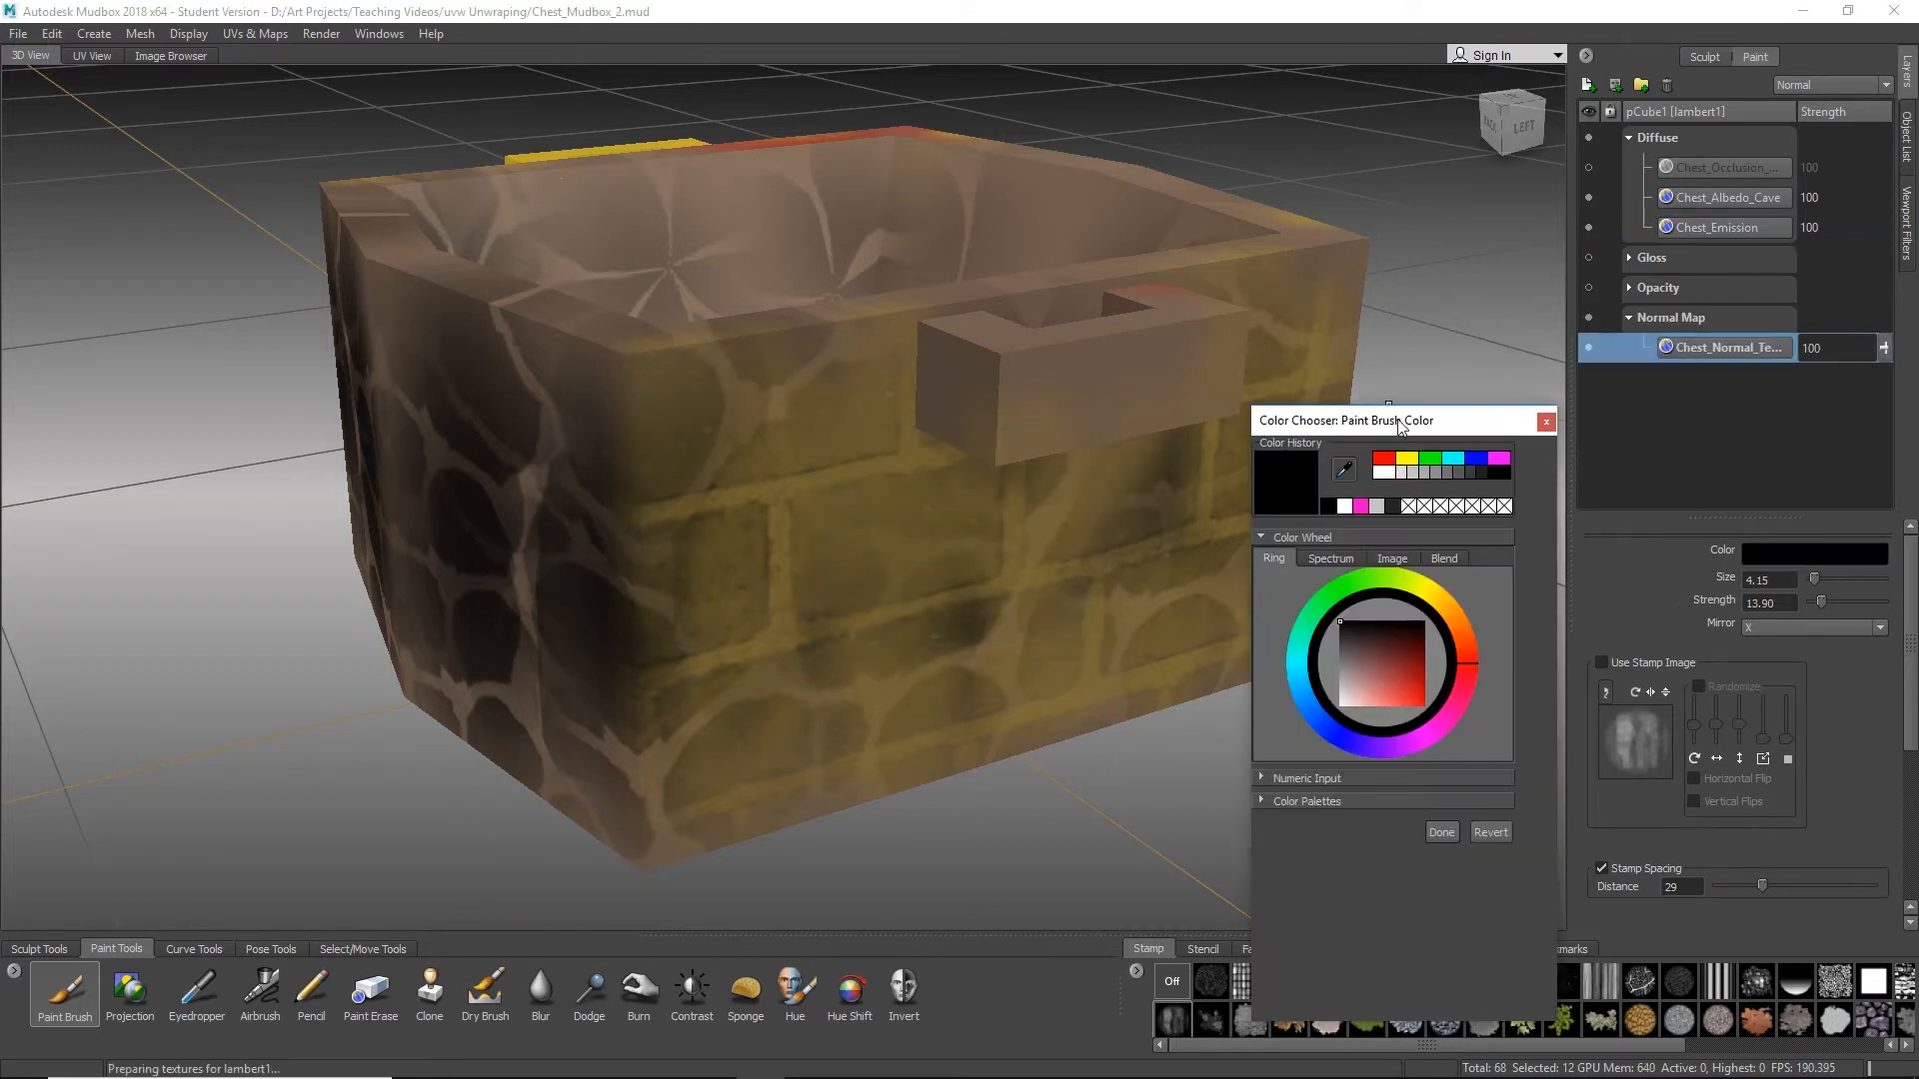
drag(1424, 585, 1437, 597)
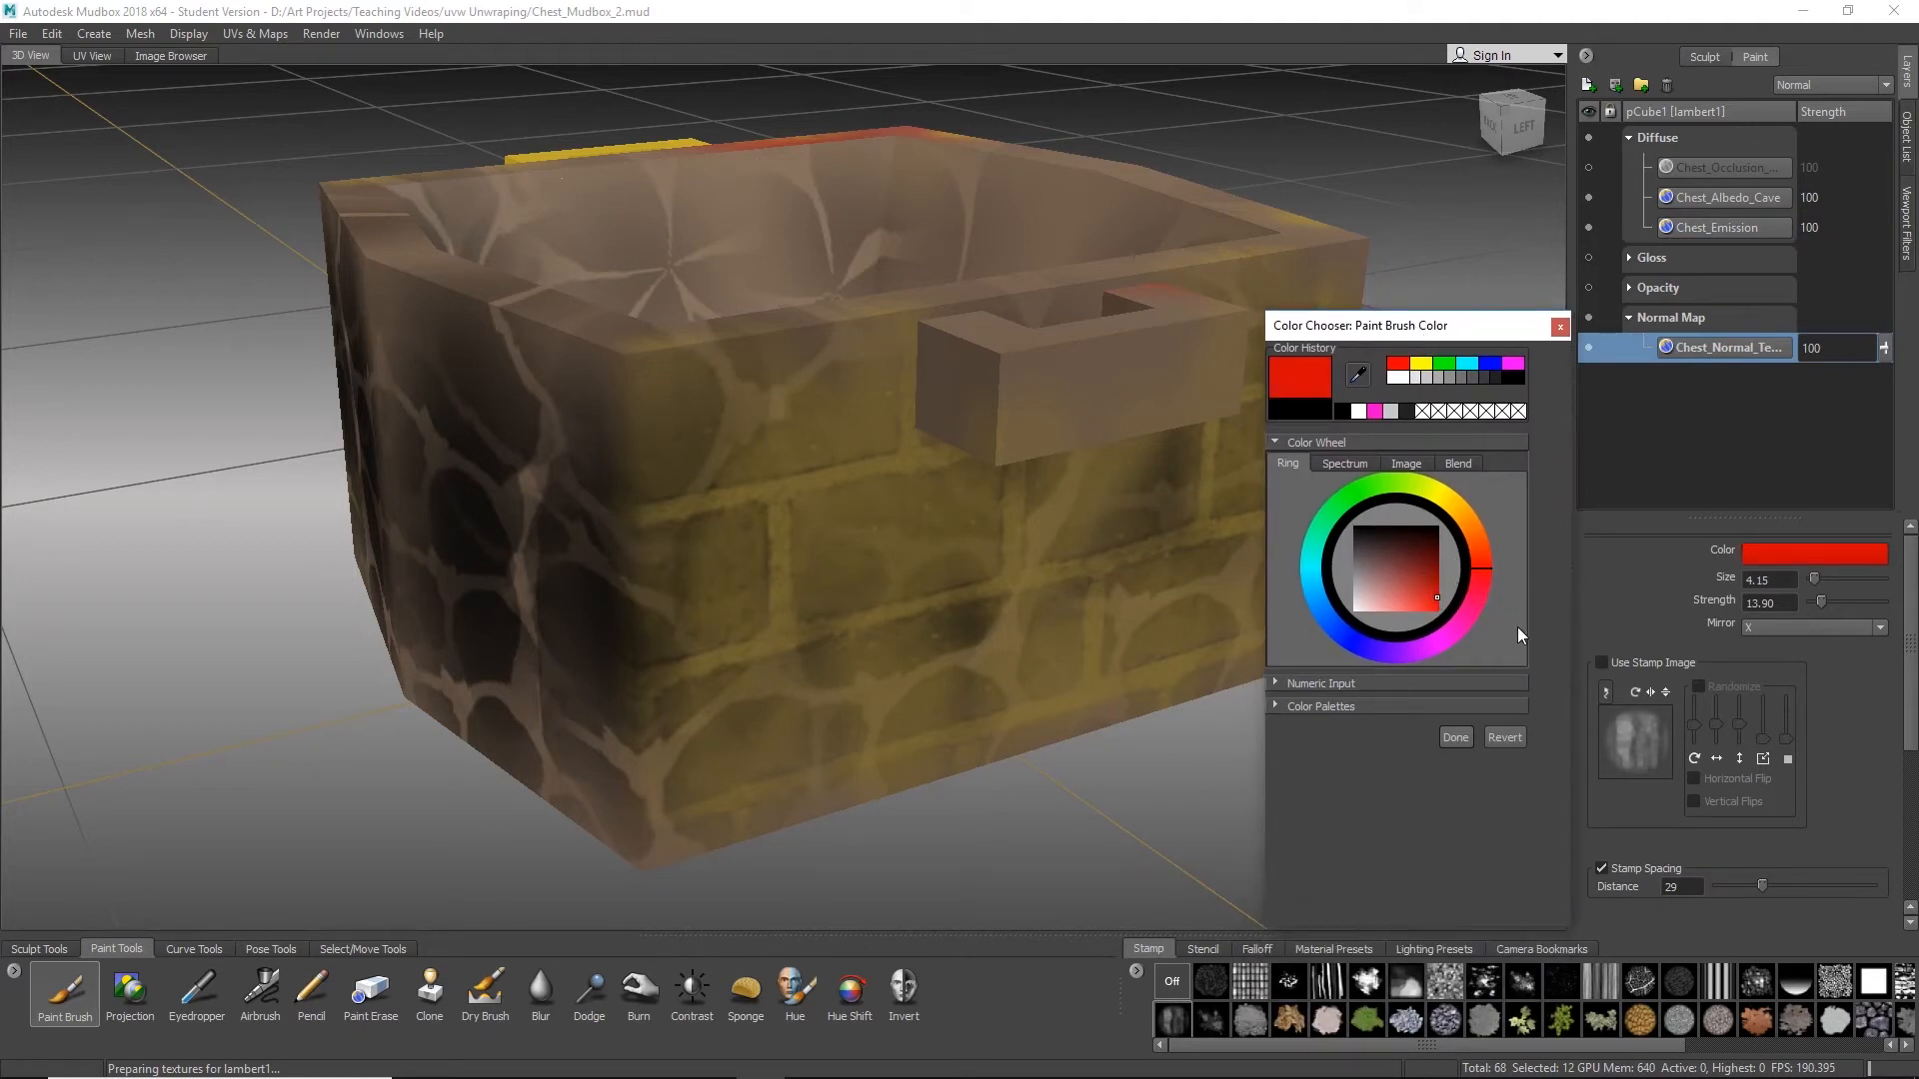
click(1350, 497)
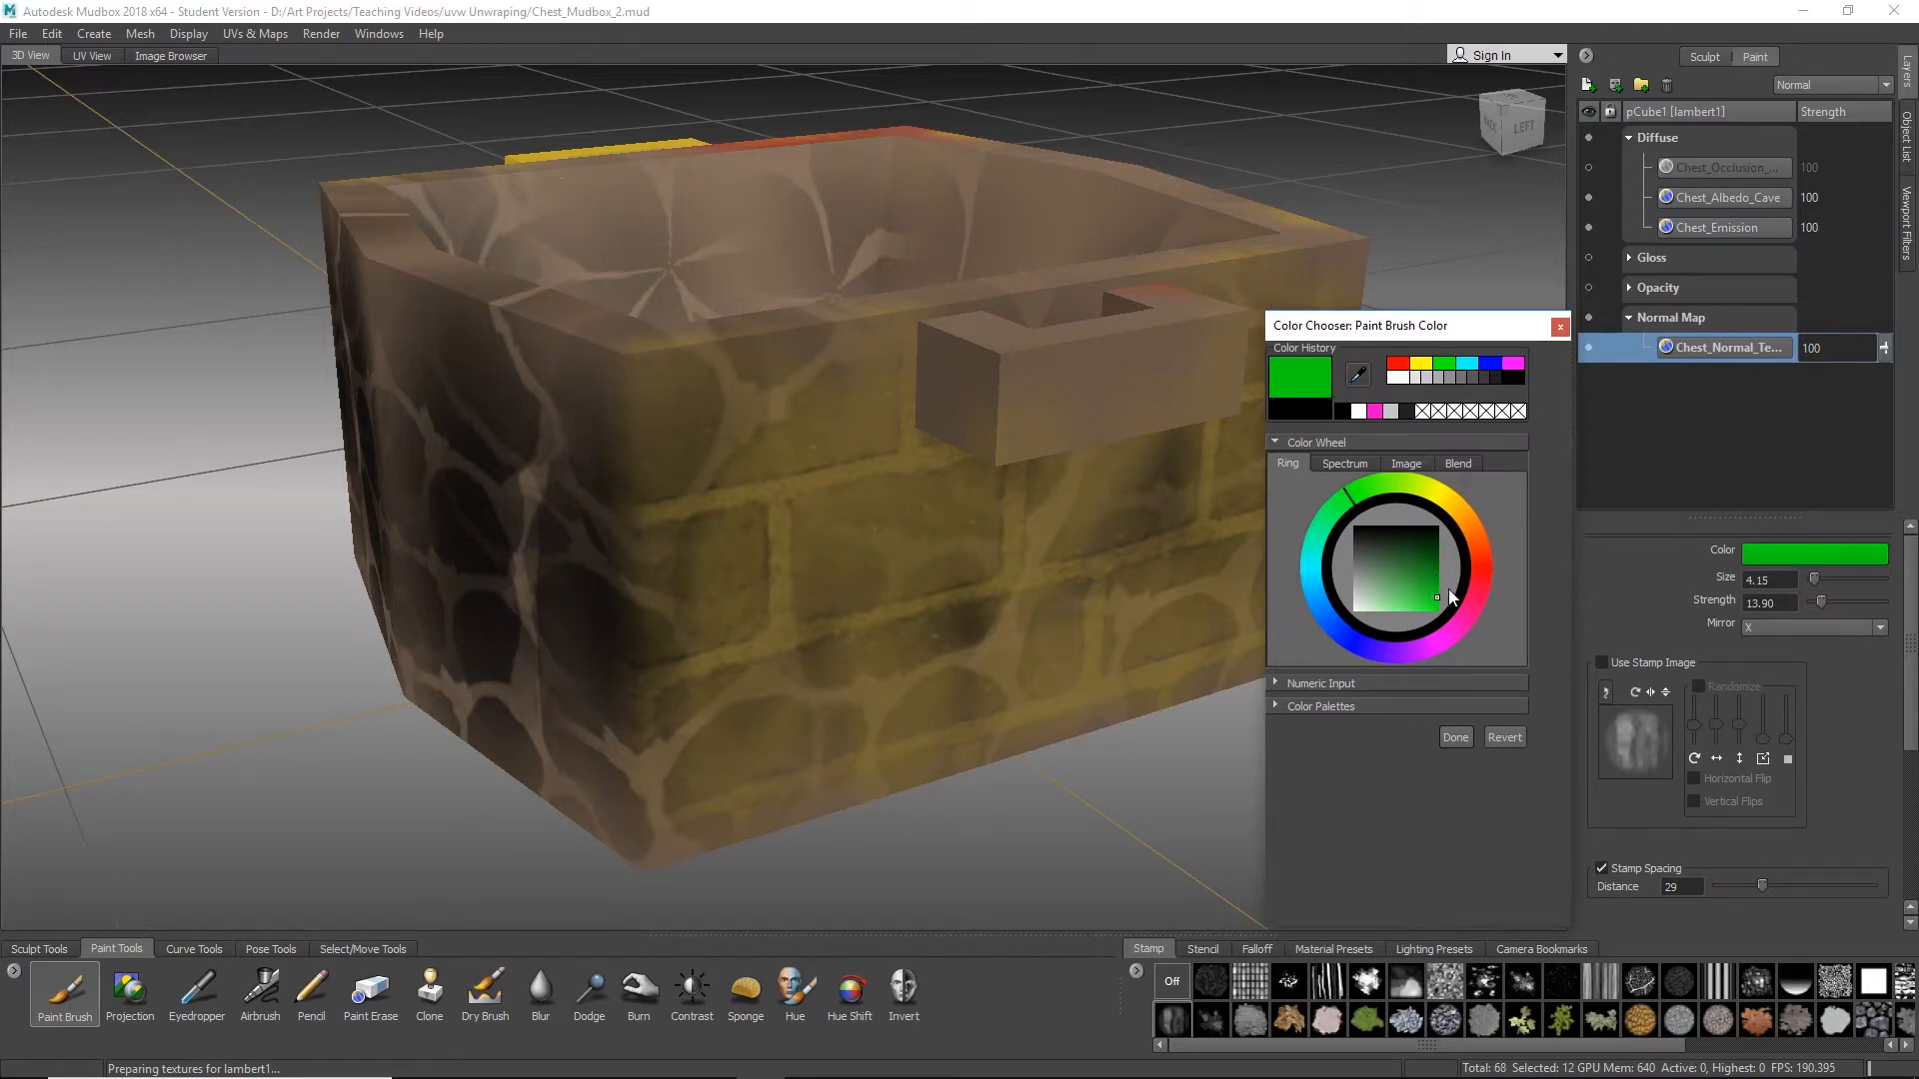
click(1346, 648)
click(1408, 600)
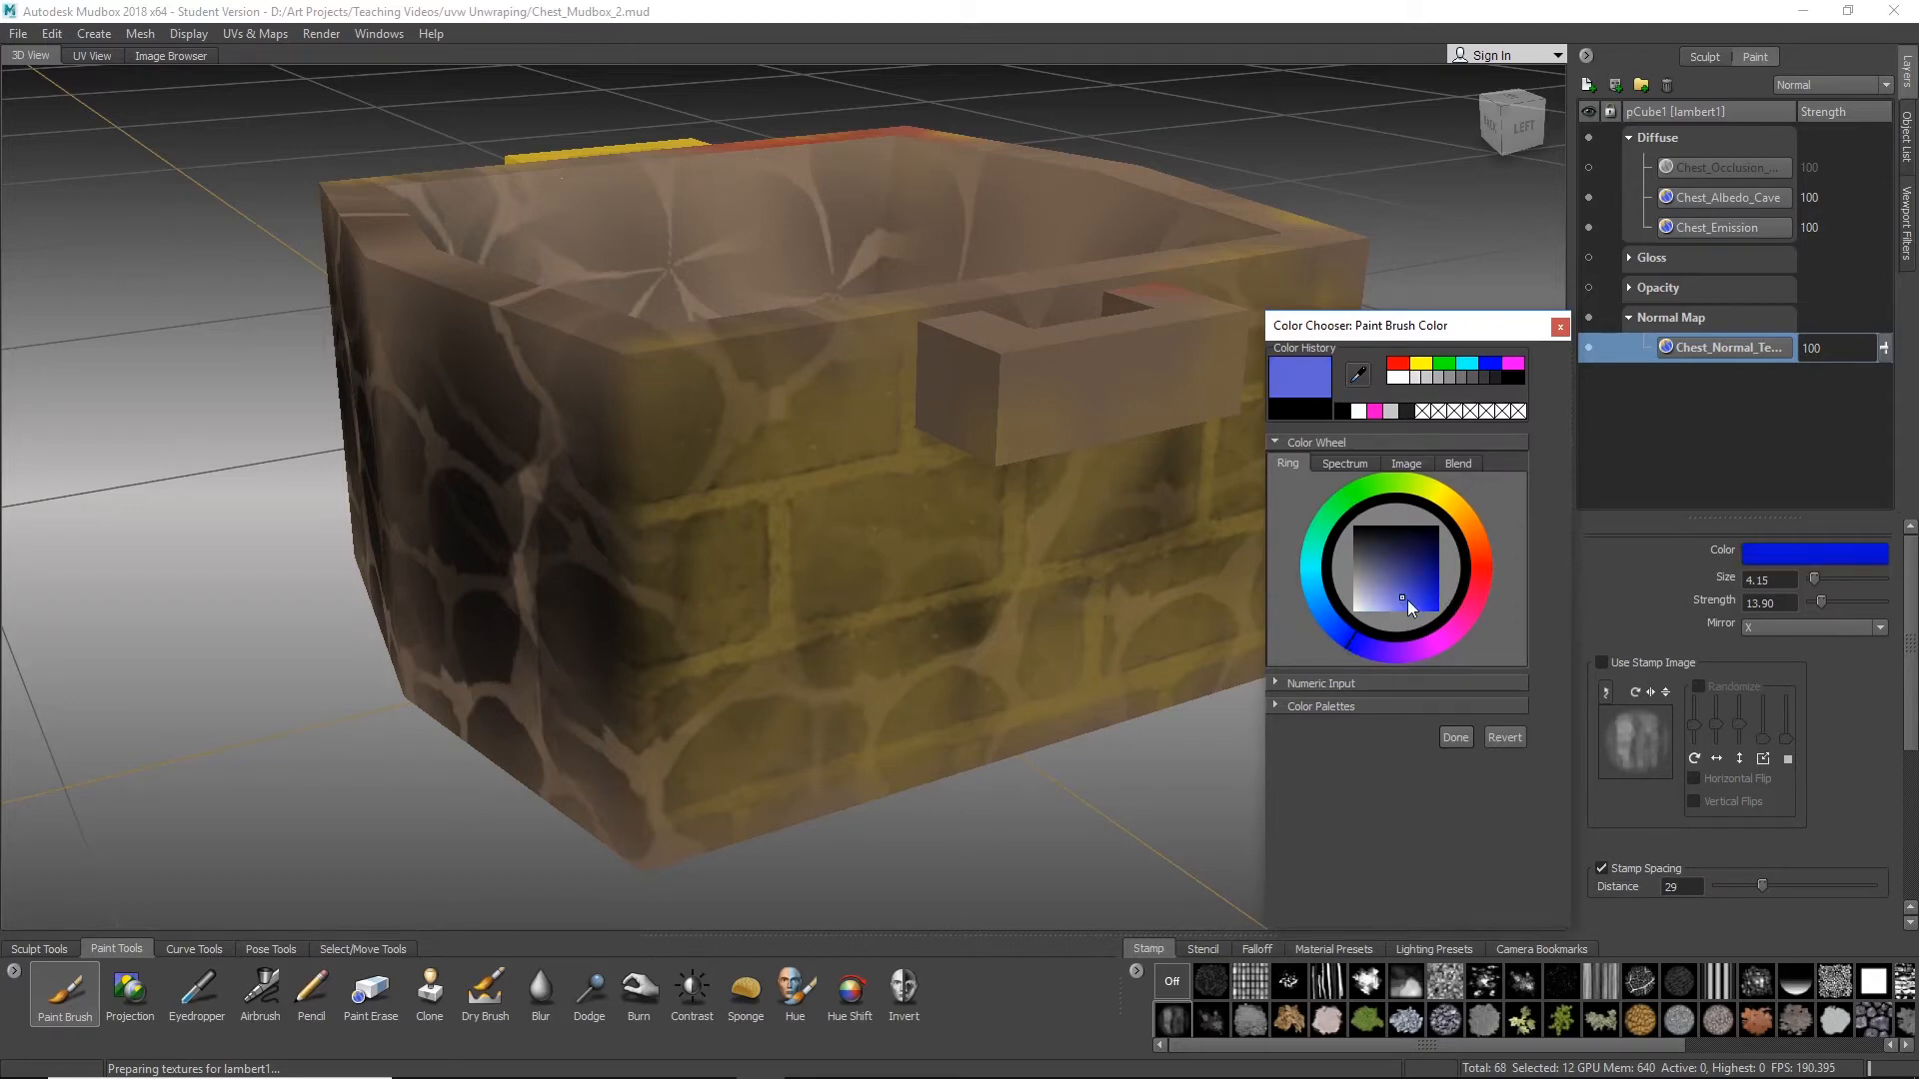
drag(1408, 599, 1459, 625)
drag(1394, 332, 1403, 249)
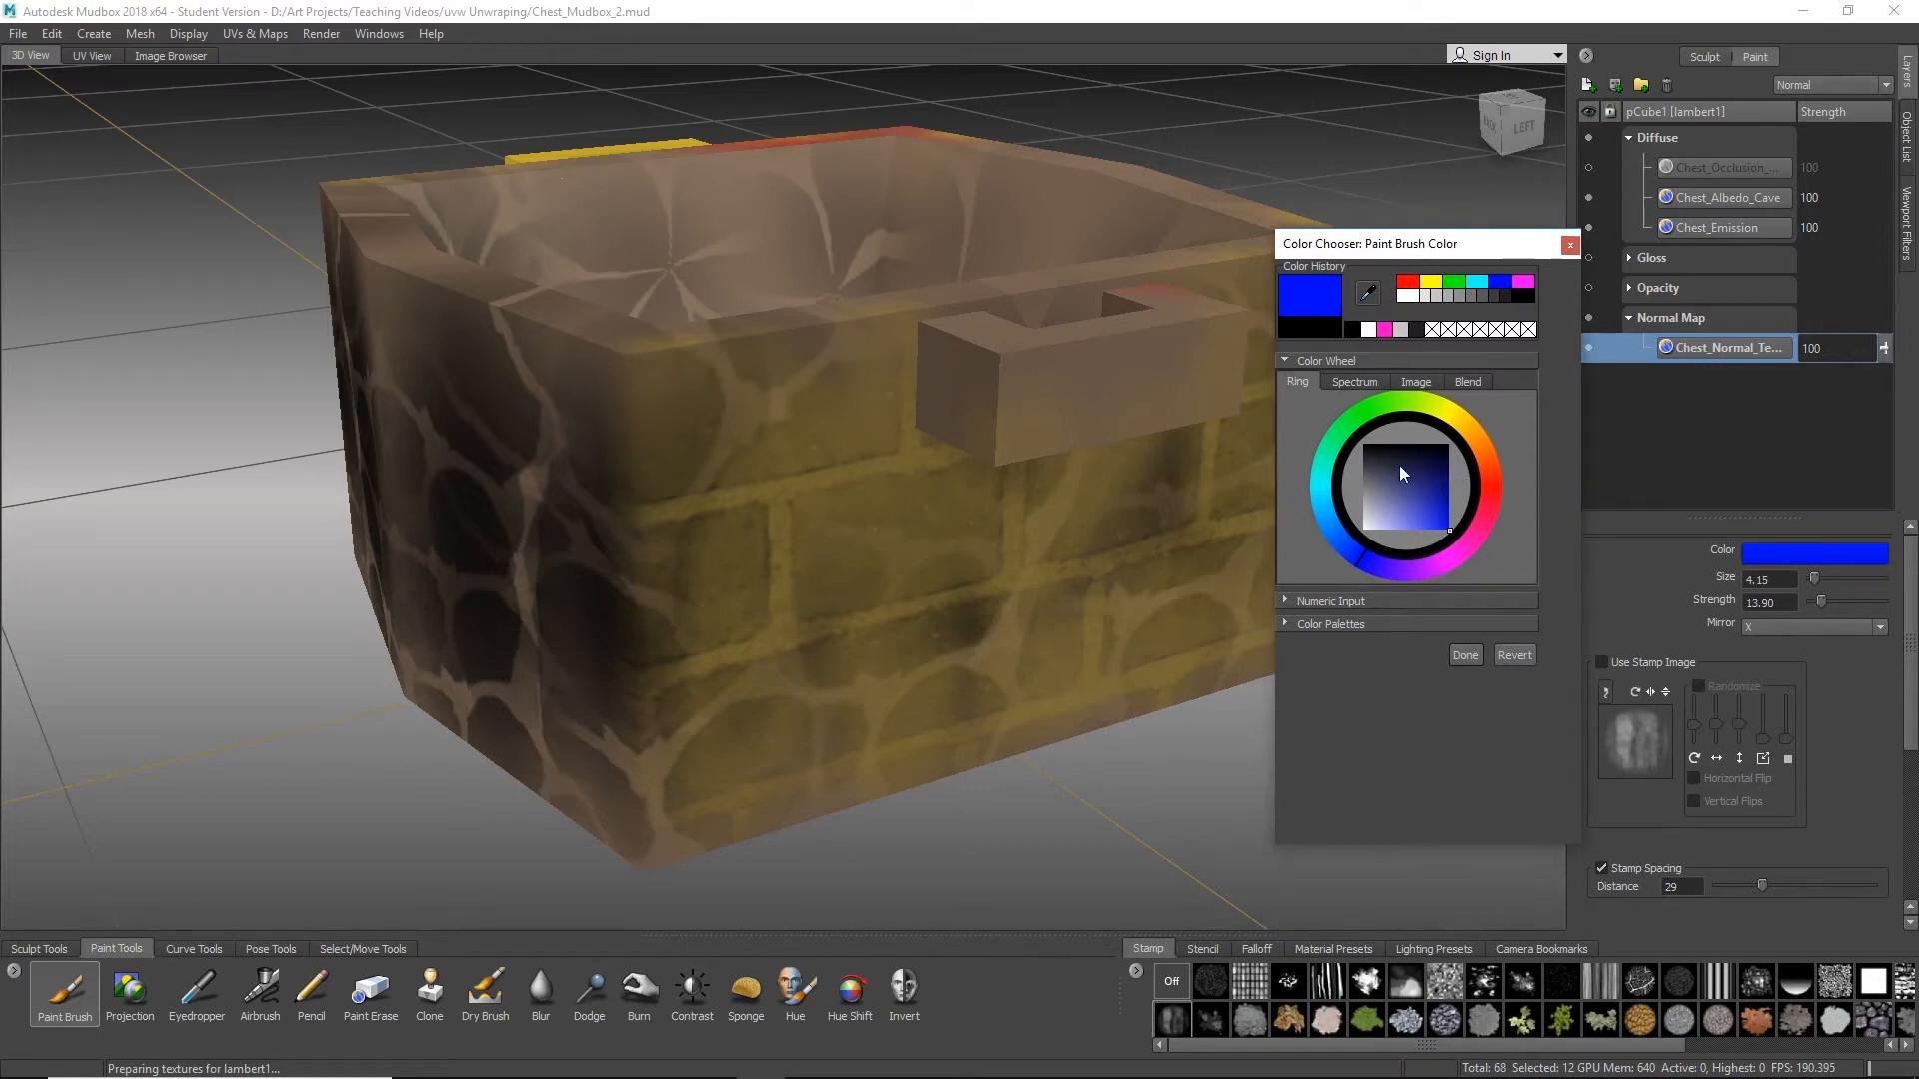
mouse_move(1403, 473)
mouse_down()
mouse_move(1407, 499)
mouse_move(1338, 446)
mouse_up()
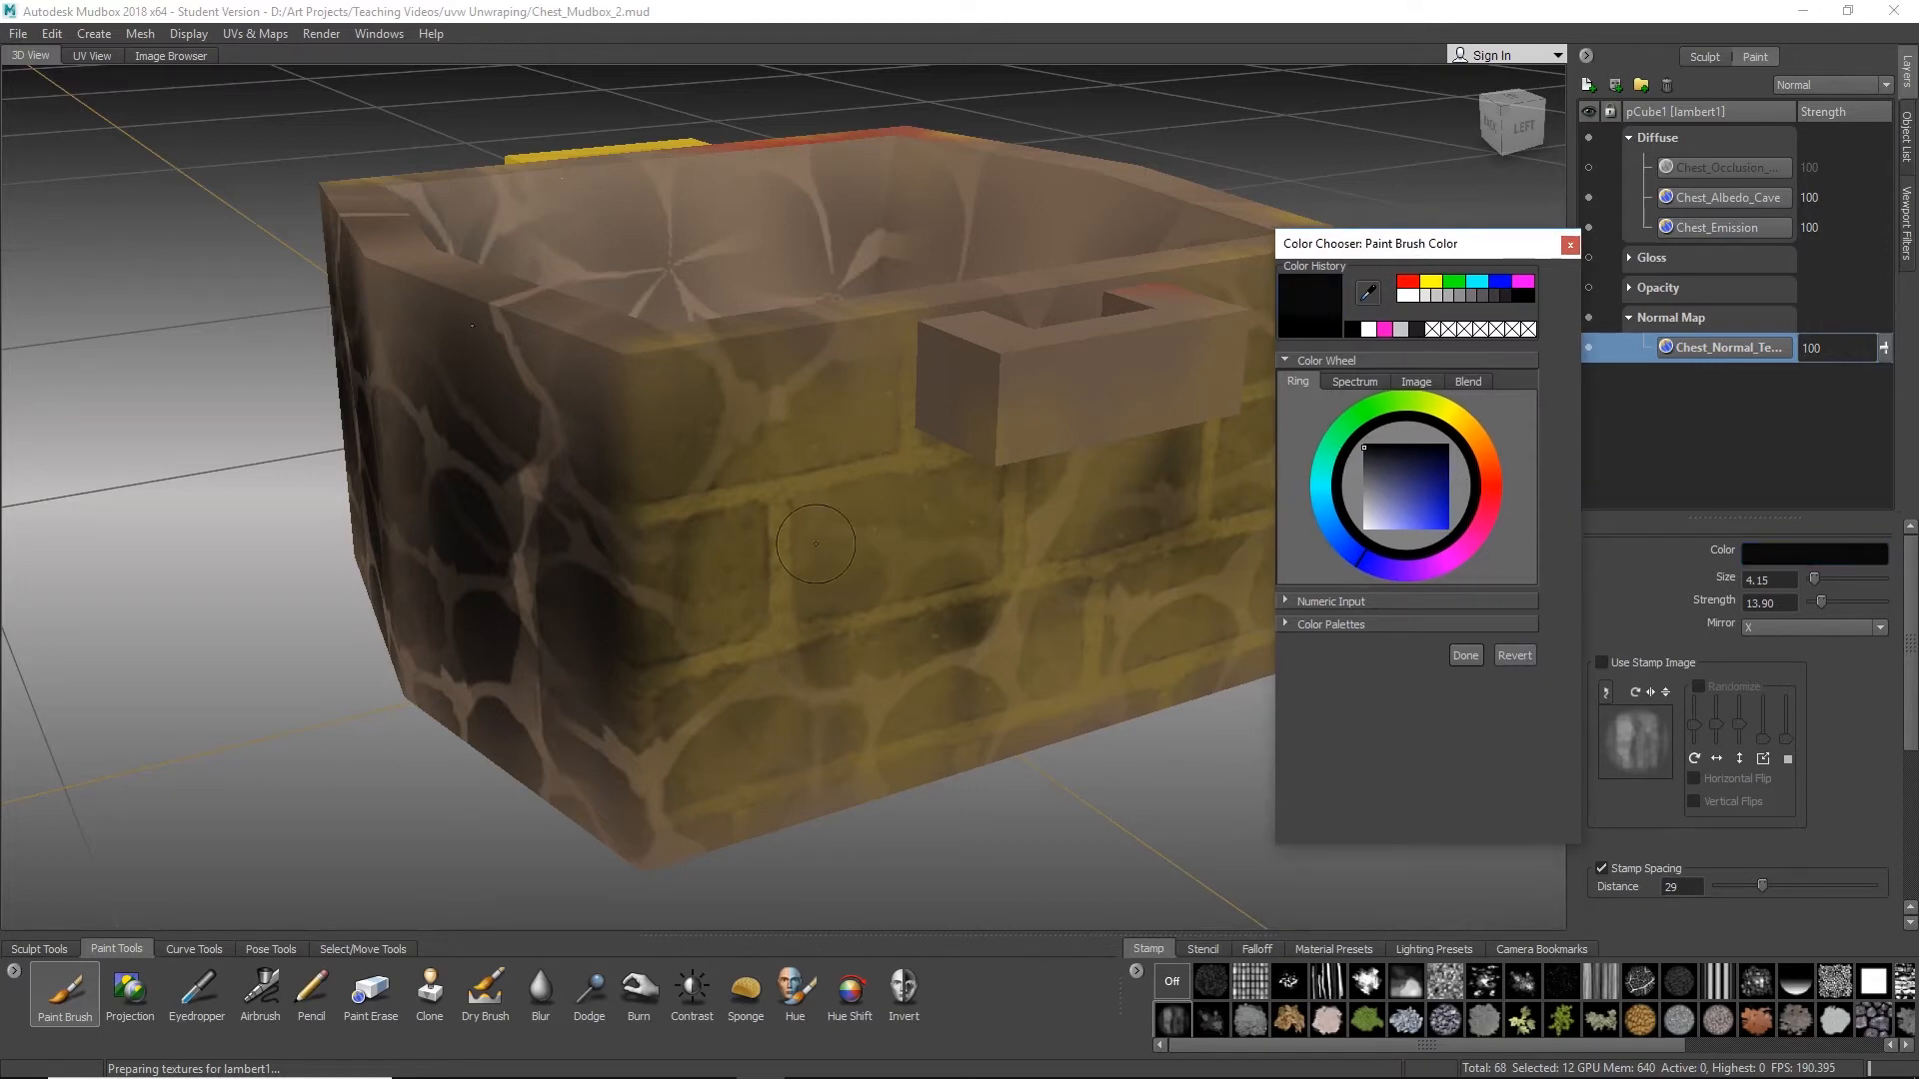
drag(1361, 250, 1427, 224)
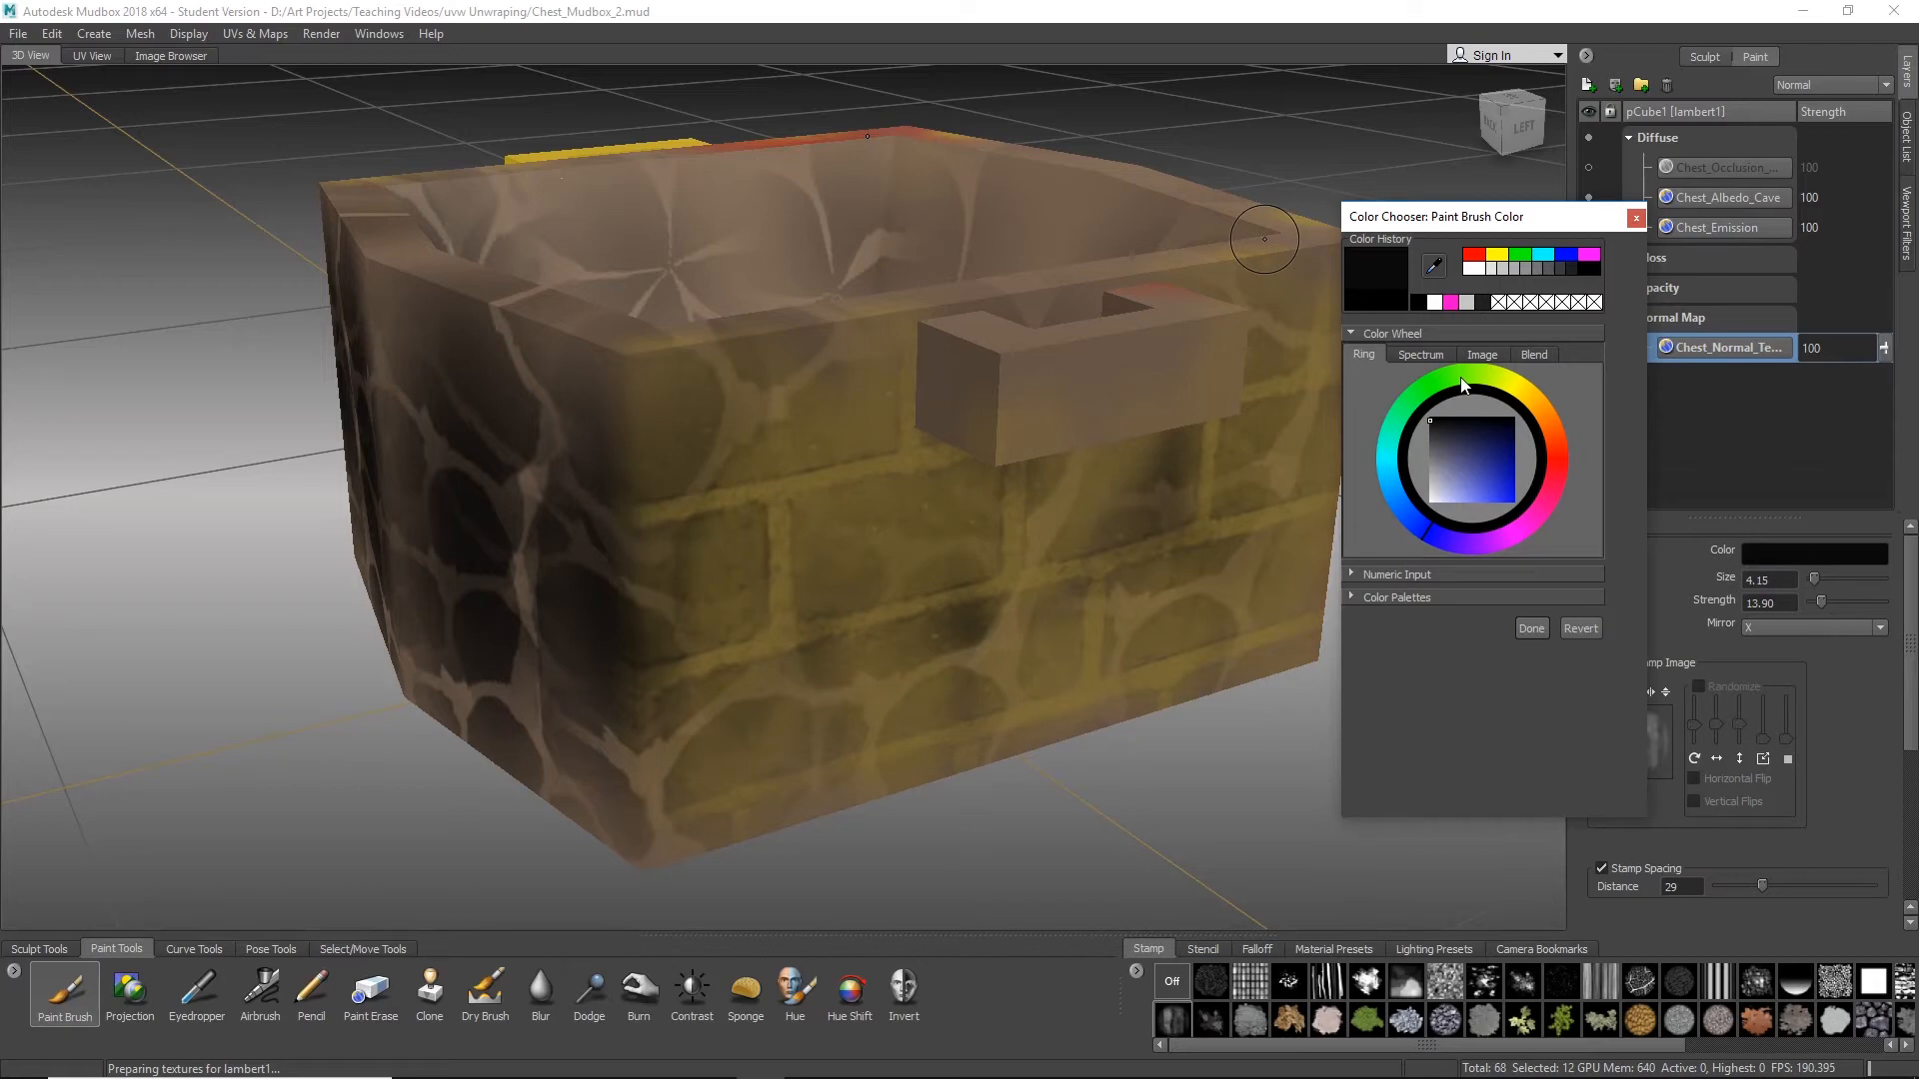
Step: Set the brush color to white and paint over the second-row brick beneath the handle on the normal map layer
drag(1472, 465, 1415, 530)
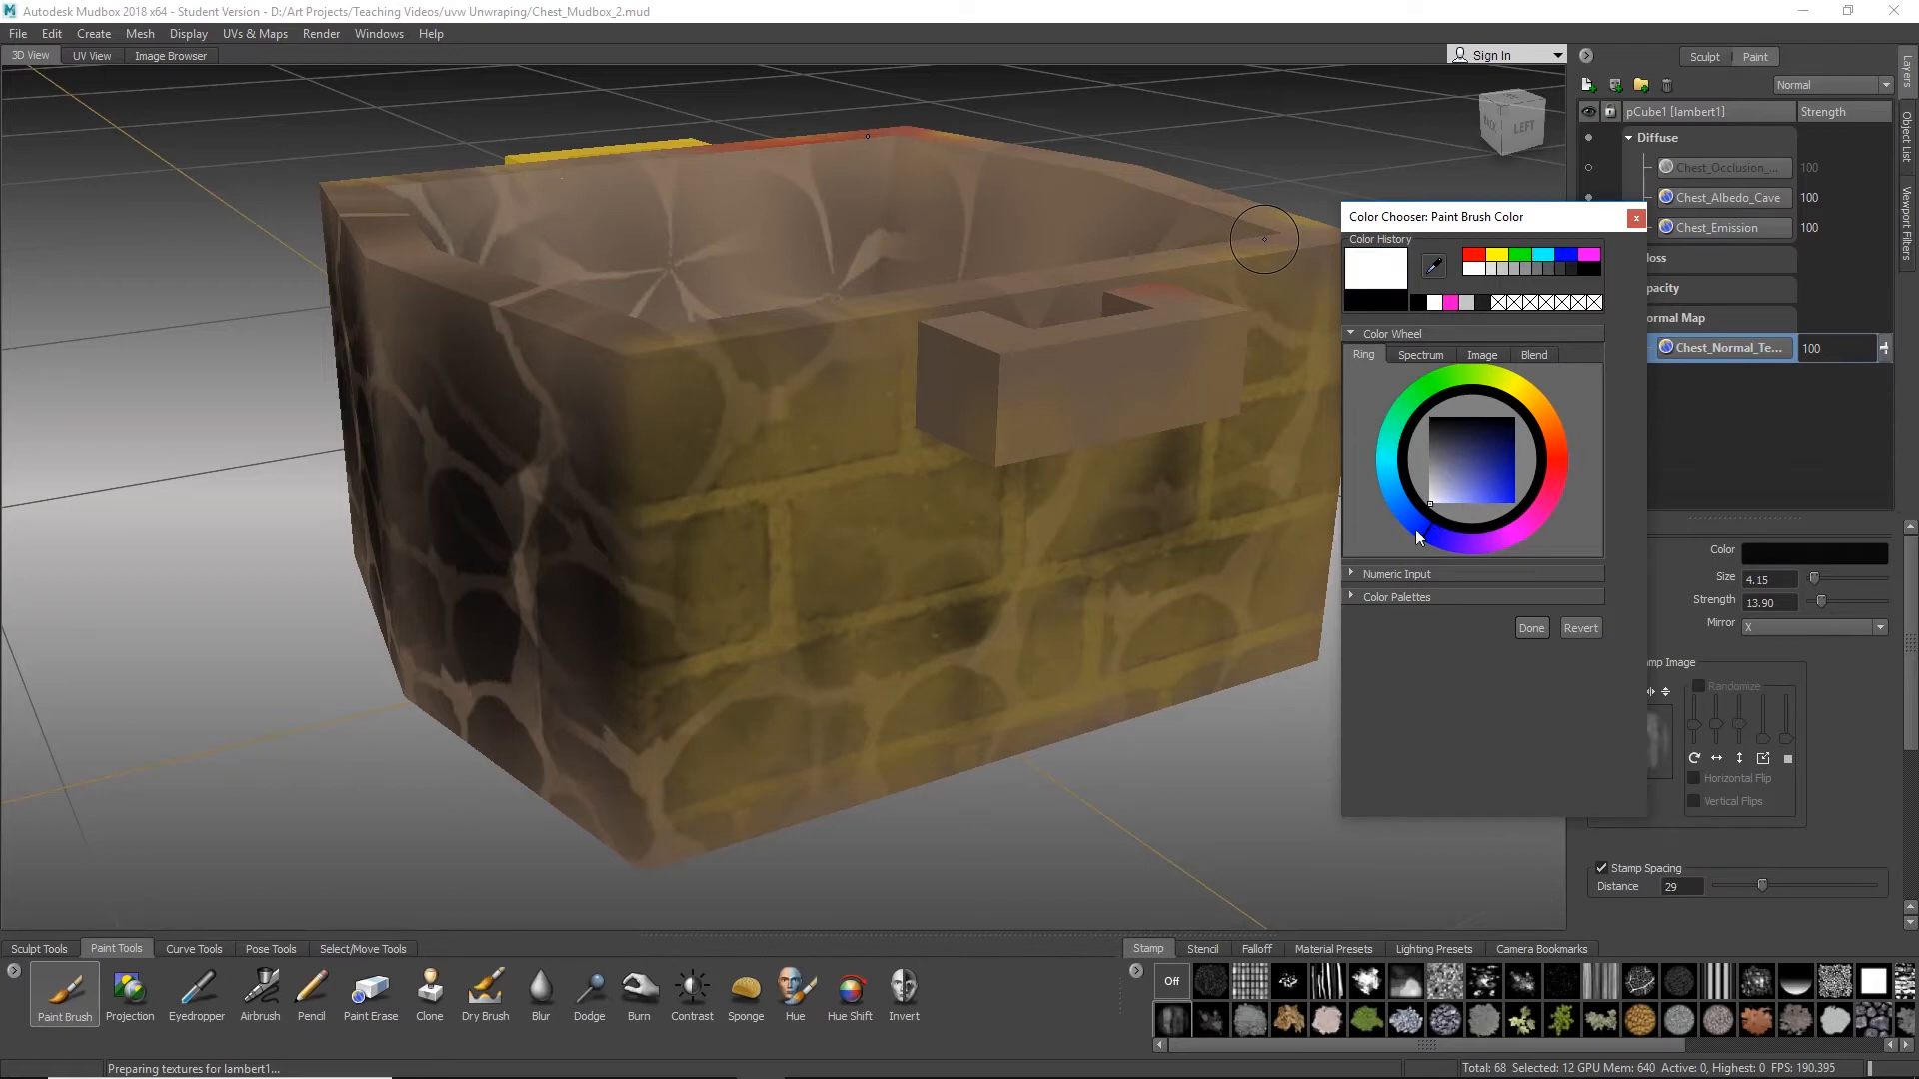
click(1537, 627)
alt+drag(1156, 610, 1062, 627)
alt+drag(796, 547, 738, 552)
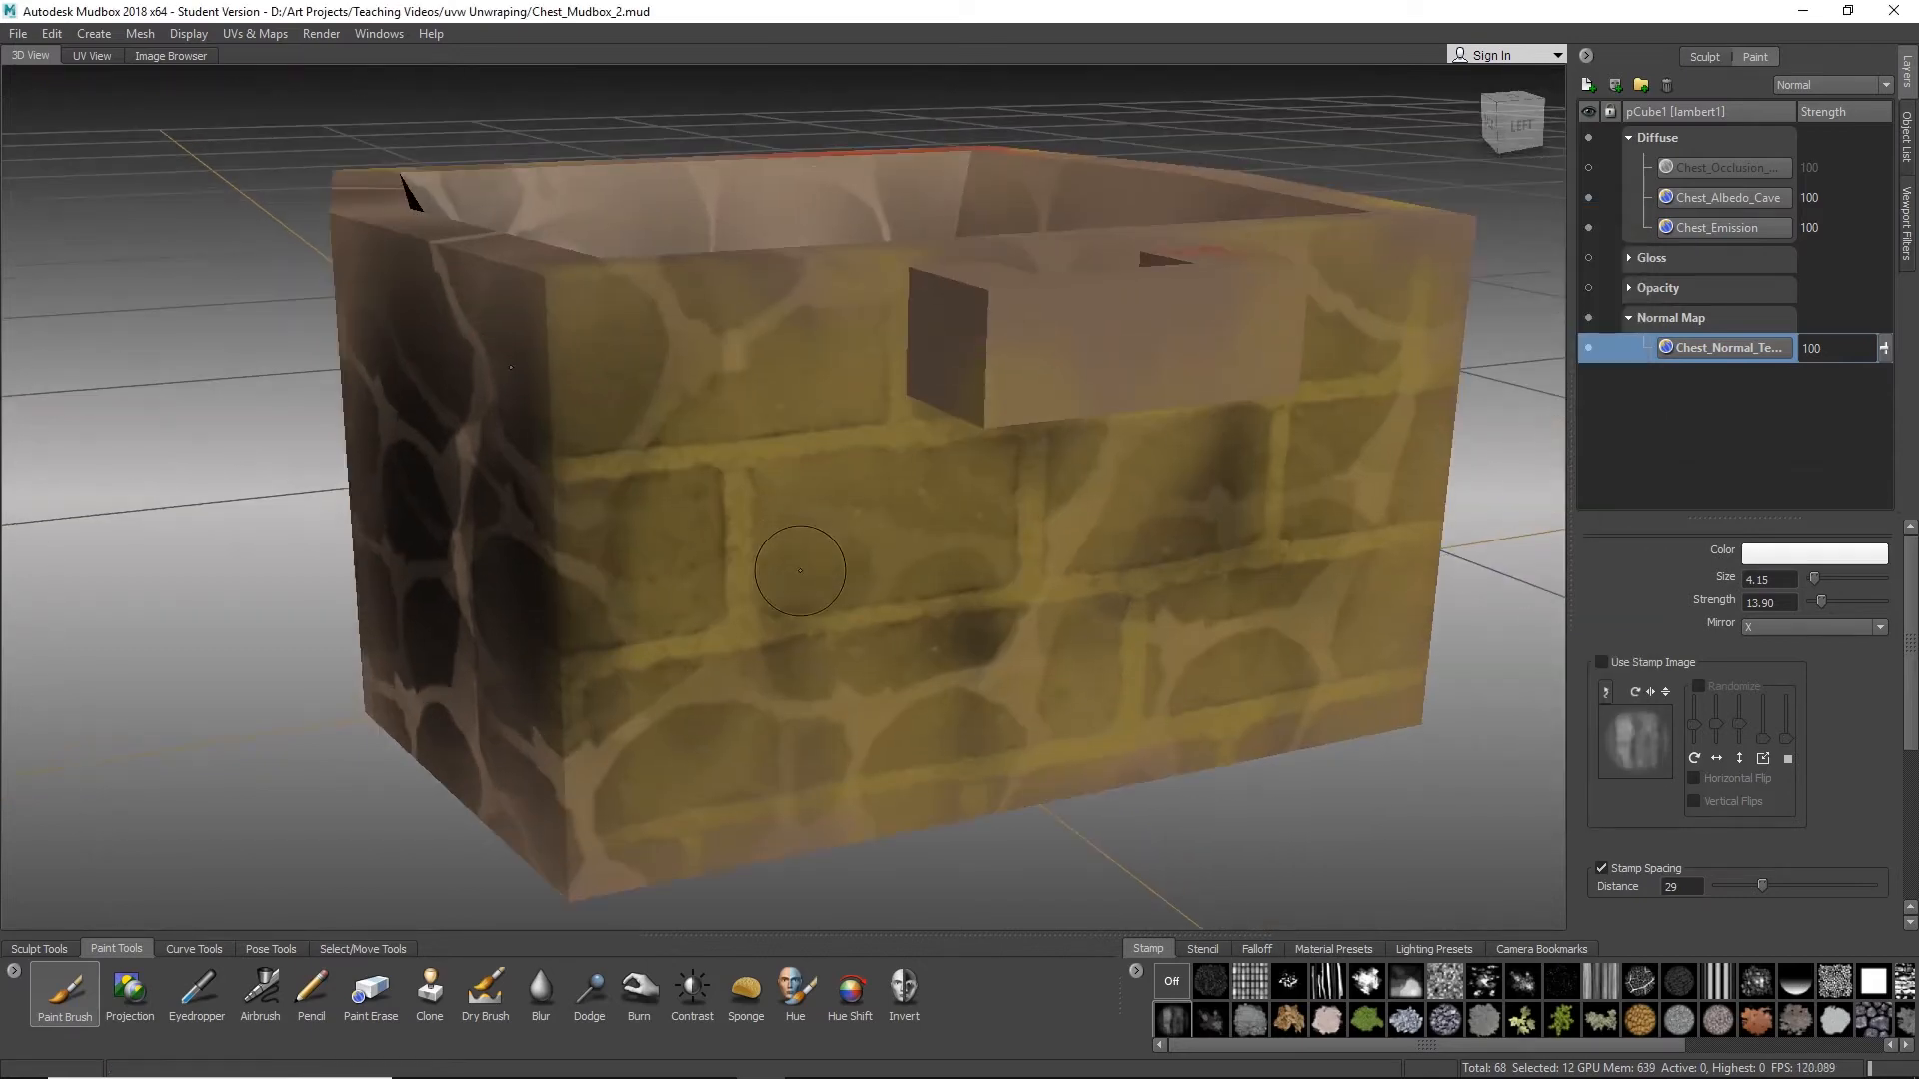
alt+right_drag(738, 552, 770, 558)
alt+middle_drag(796, 543, 851, 486)
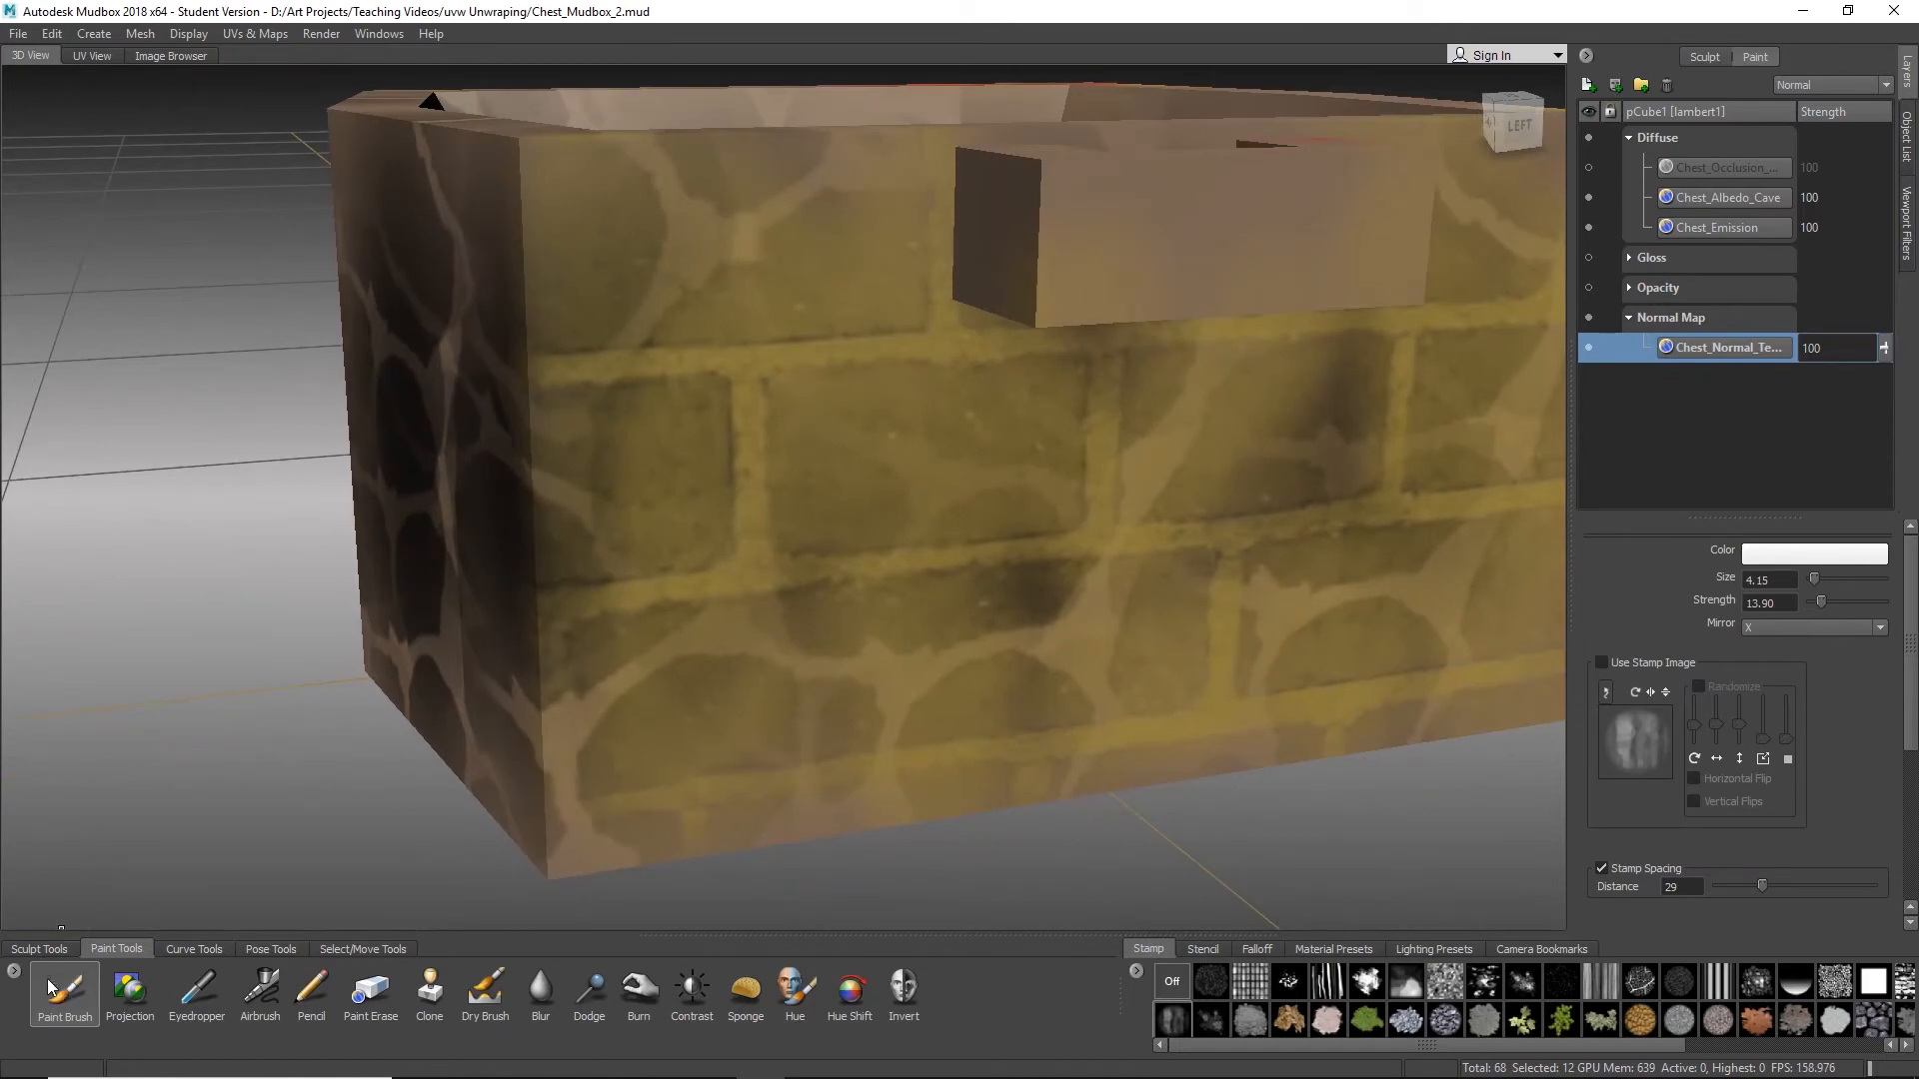
mouse_move(786, 454)
mouse_down()
mouse_move(684, 407)
mouse_move(672, 575)
mouse_move(756, 566)
mouse_move(744, 590)
mouse_move(716, 545)
mouse_move(776, 497)
mouse_move(896, 504)
mouse_move(912, 466)
mouse_move(908, 397)
mouse_move(686, 408)
mouse_move(870, 440)
mouse_move(744, 470)
mouse_move(815, 495)
mouse_move(668, 500)
mouse_move(850, 508)
mouse_move(905, 487)
mouse_up()
scroll(900, 486, down, 2)
mouse_move(894, 479)
alt+mouse_down()
mouse_move(870, 501)
mouse_move(942, 425)
mouse_move(862, 492)
mouse_move(814, 502)
mouse_move(890, 513)
alt+mouse_up()
scroll(852, 488, up, 3)
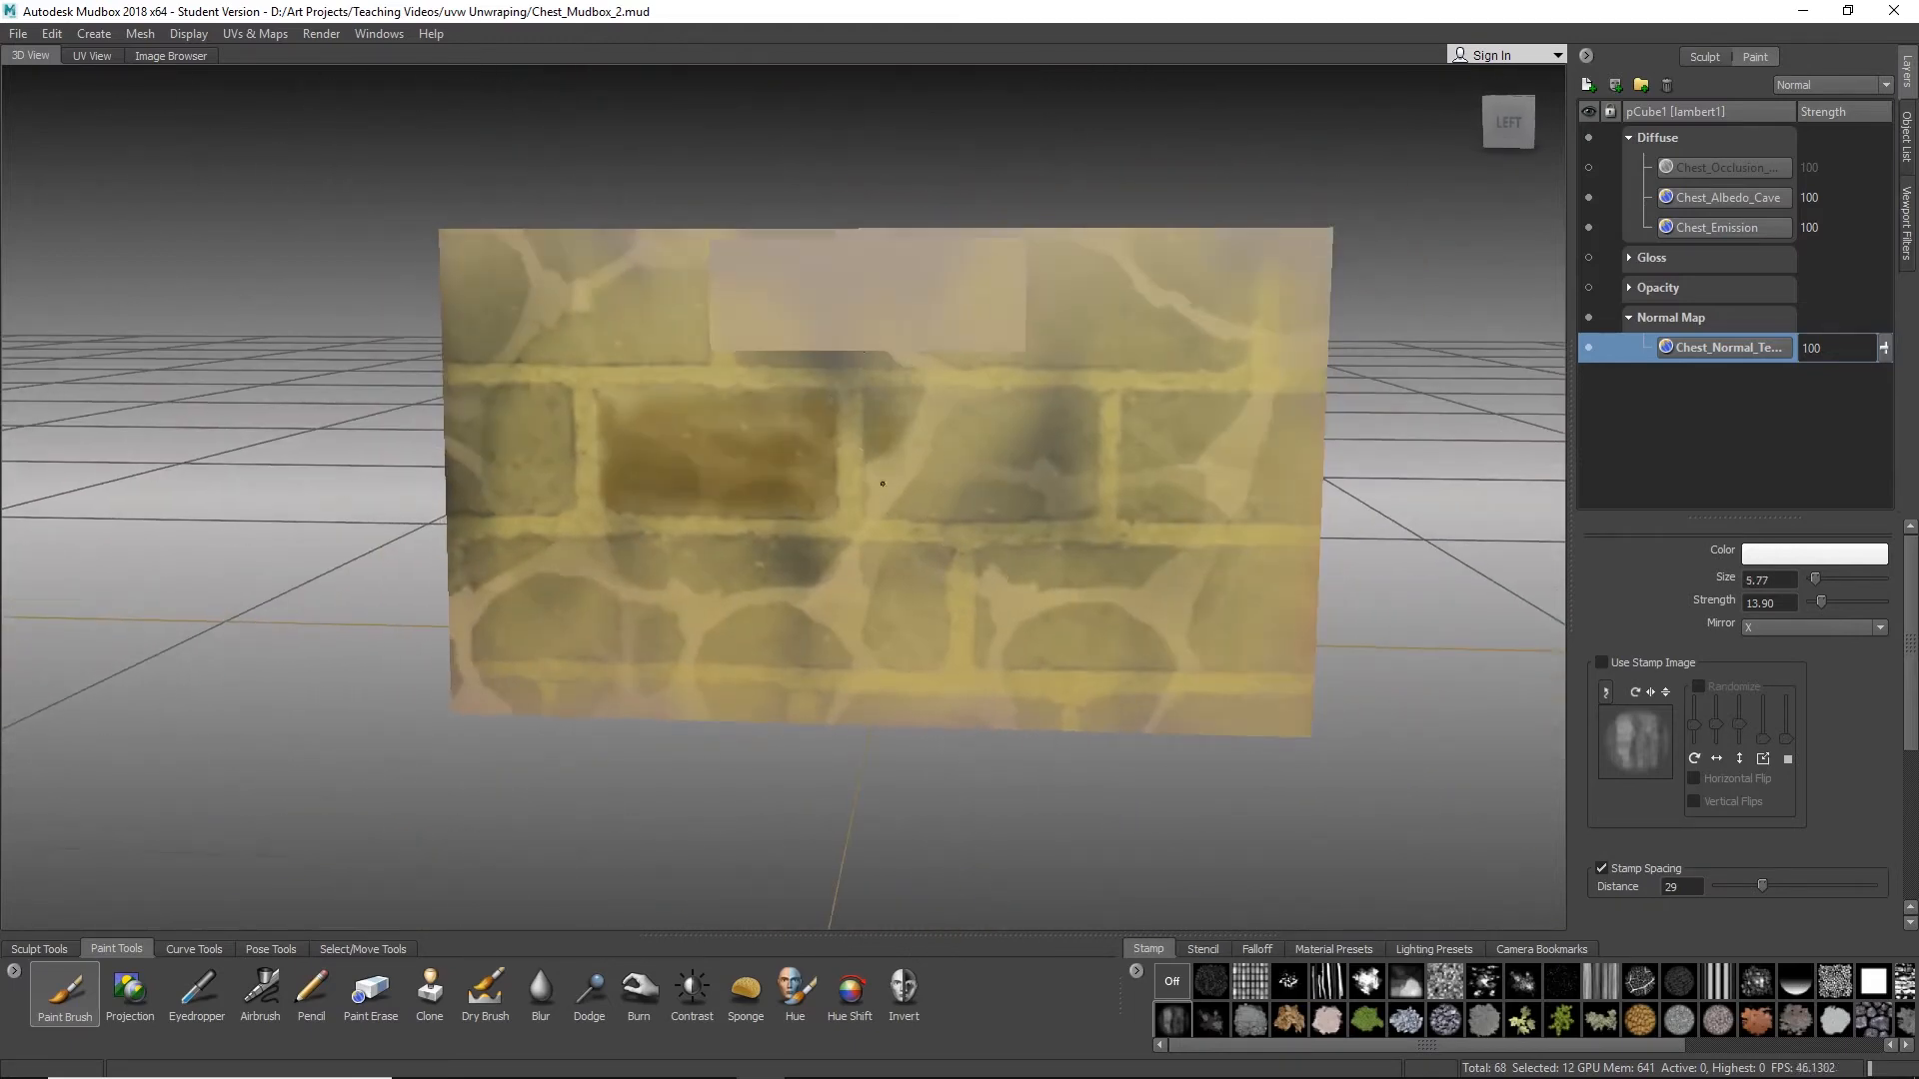
Step: Paint white over the remaining bricks to the right in the second row of the chest side
mouse_move(1080, 409)
mouse_down()
mouse_move(878, 413)
mouse_move(1060, 444)
mouse_move(991, 490)
mouse_move(1063, 482)
mouse_up()
mouse_move(1063, 482)
mouse_down()
mouse_move(890, 485)
mouse_move(906, 499)
mouse_up()
mouse_move(907, 499)
mouse_down()
mouse_move(889, 411)
mouse_move(1093, 447)
mouse_move(1027, 484)
mouse_move(990, 445)
mouse_move(1067, 454)
mouse_move(1063, 407)
mouse_up()
scroll(1077, 480, down, 2)
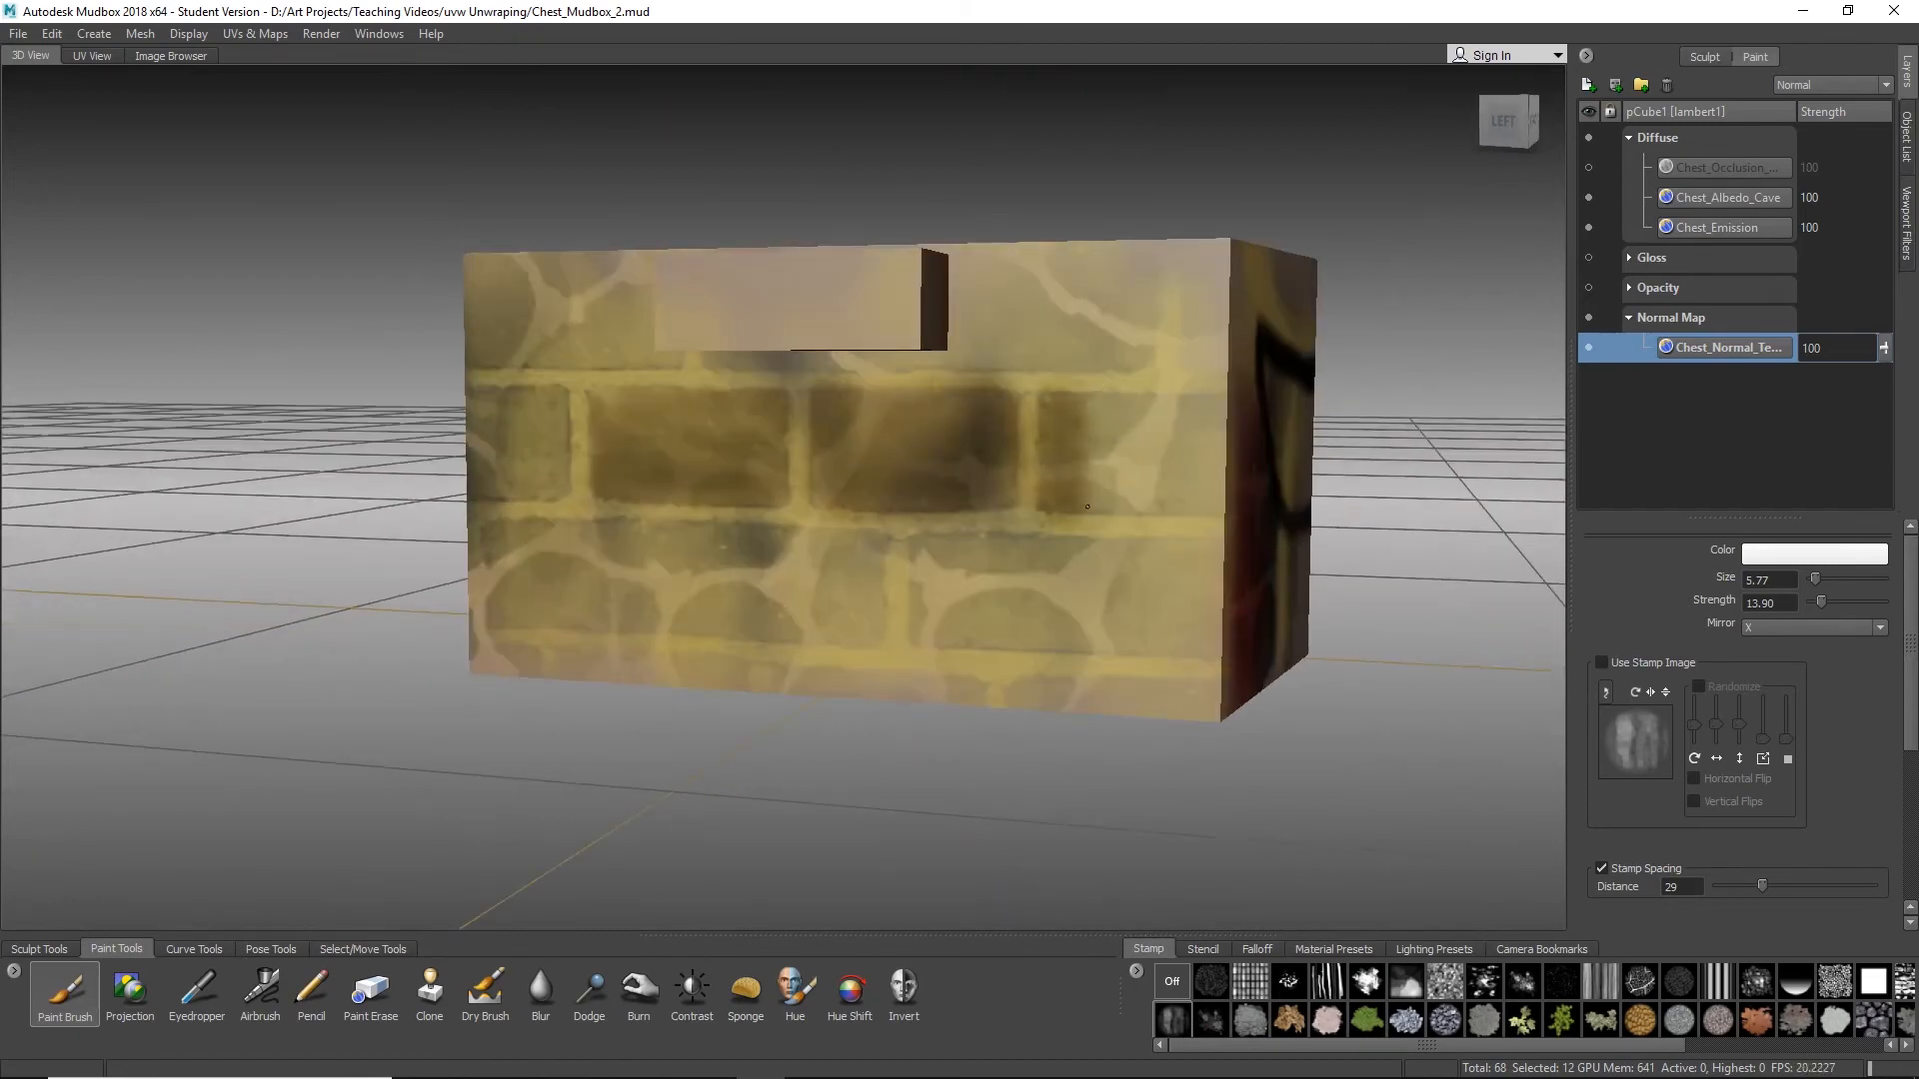
mouse_move(1087, 507)
mouse_down()
mouse_move(1195, 495)
mouse_move(1177, 415)
mouse_move(1039, 459)
mouse_move(1209, 440)
mouse_move(1179, 502)
mouse_move(1131, 512)
mouse_up()
Step: Paint white over the bricks in the third and bottom rows of the chest side
mouse_move(514, 568)
mouse_down()
mouse_move(639, 542)
mouse_move(902, 540)
mouse_move(938, 571)
mouse_move(853, 630)
mouse_move(563, 639)
mouse_move(505, 615)
mouse_move(906, 600)
mouse_move(544, 589)
mouse_move(899, 554)
mouse_move(935, 600)
mouse_move(729, 617)
mouse_up()
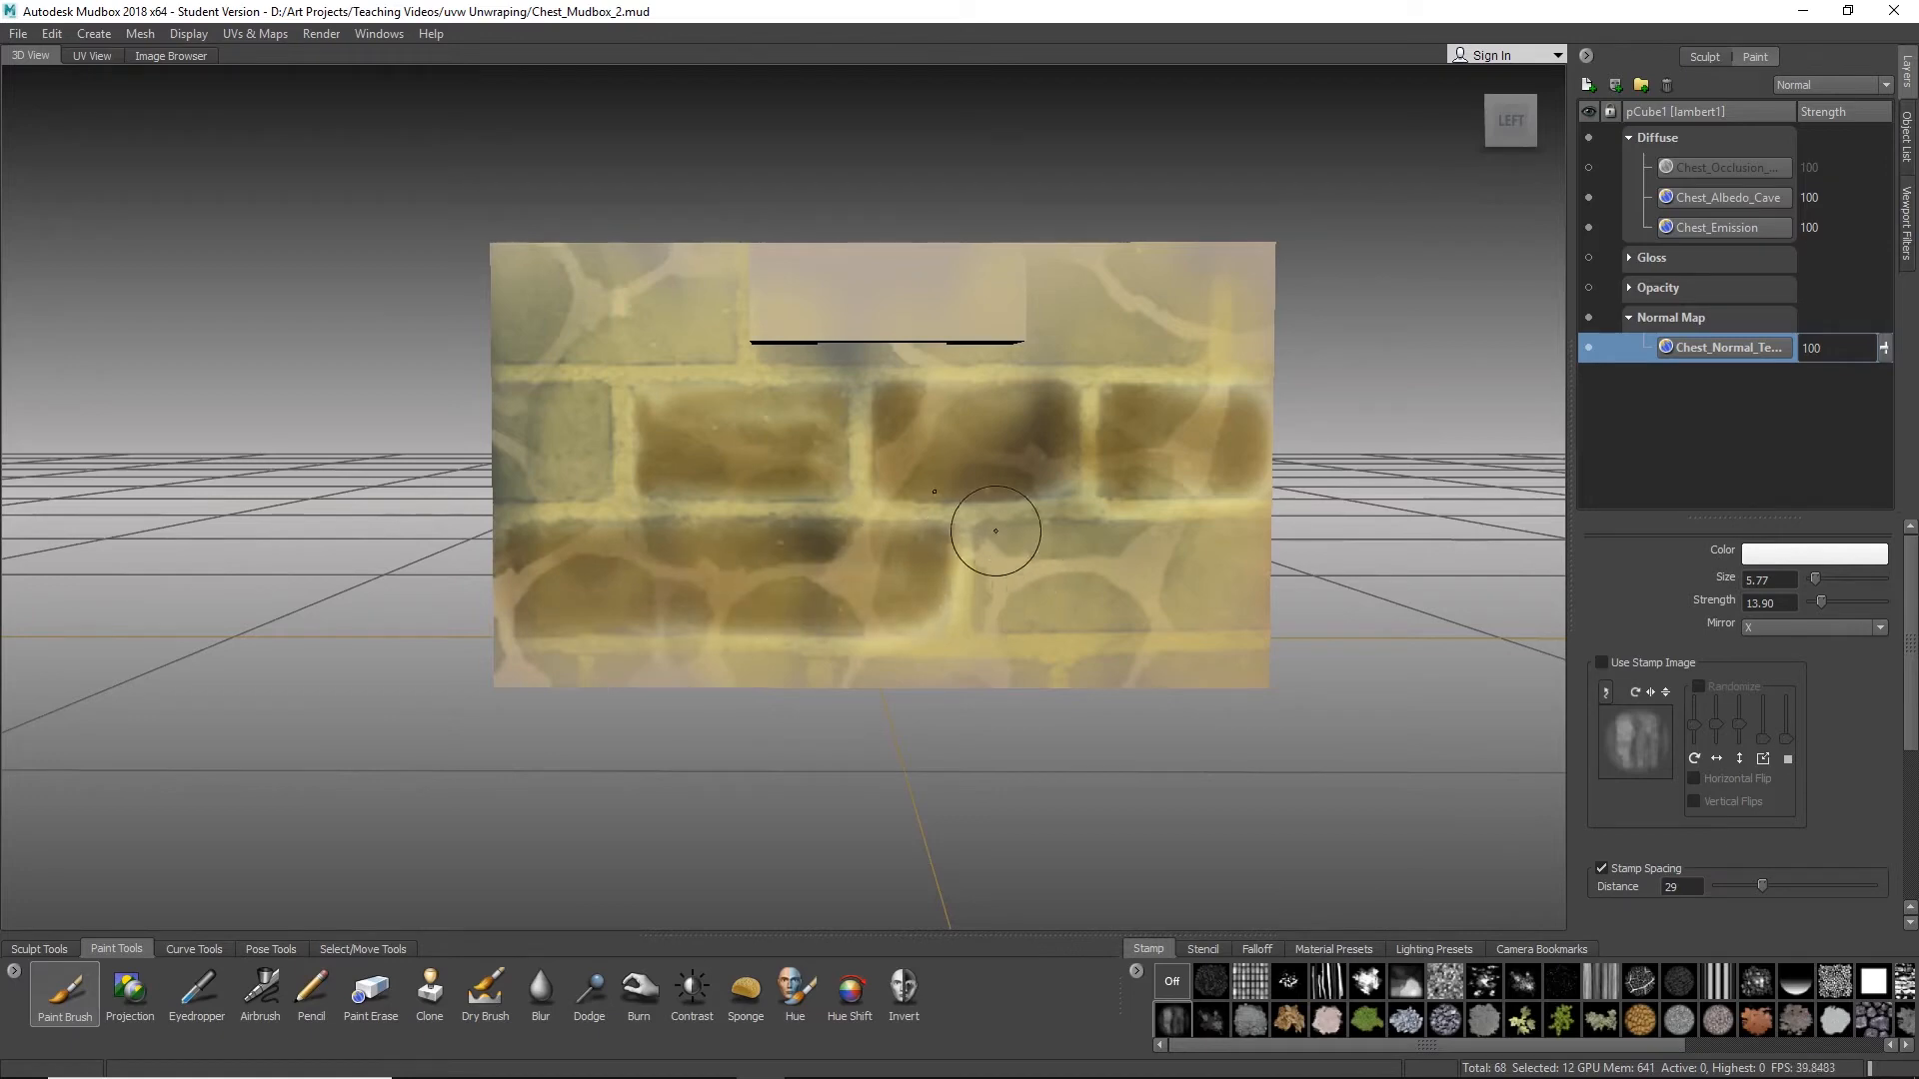
mouse_move(1010, 603)
mouse_down()
mouse_move(1216, 595)
mouse_move(1247, 548)
mouse_move(992, 548)
mouse_move(1220, 561)
mouse_move(994, 587)
mouse_move(1194, 600)
mouse_move(1128, 557)
mouse_move(986, 603)
mouse_move(985, 634)
mouse_up()
mouse_move(502, 673)
mouse_down()
mouse_move(1239, 650)
mouse_move(912, 686)
mouse_move(1104, 671)
mouse_move(560, 670)
mouse_up()
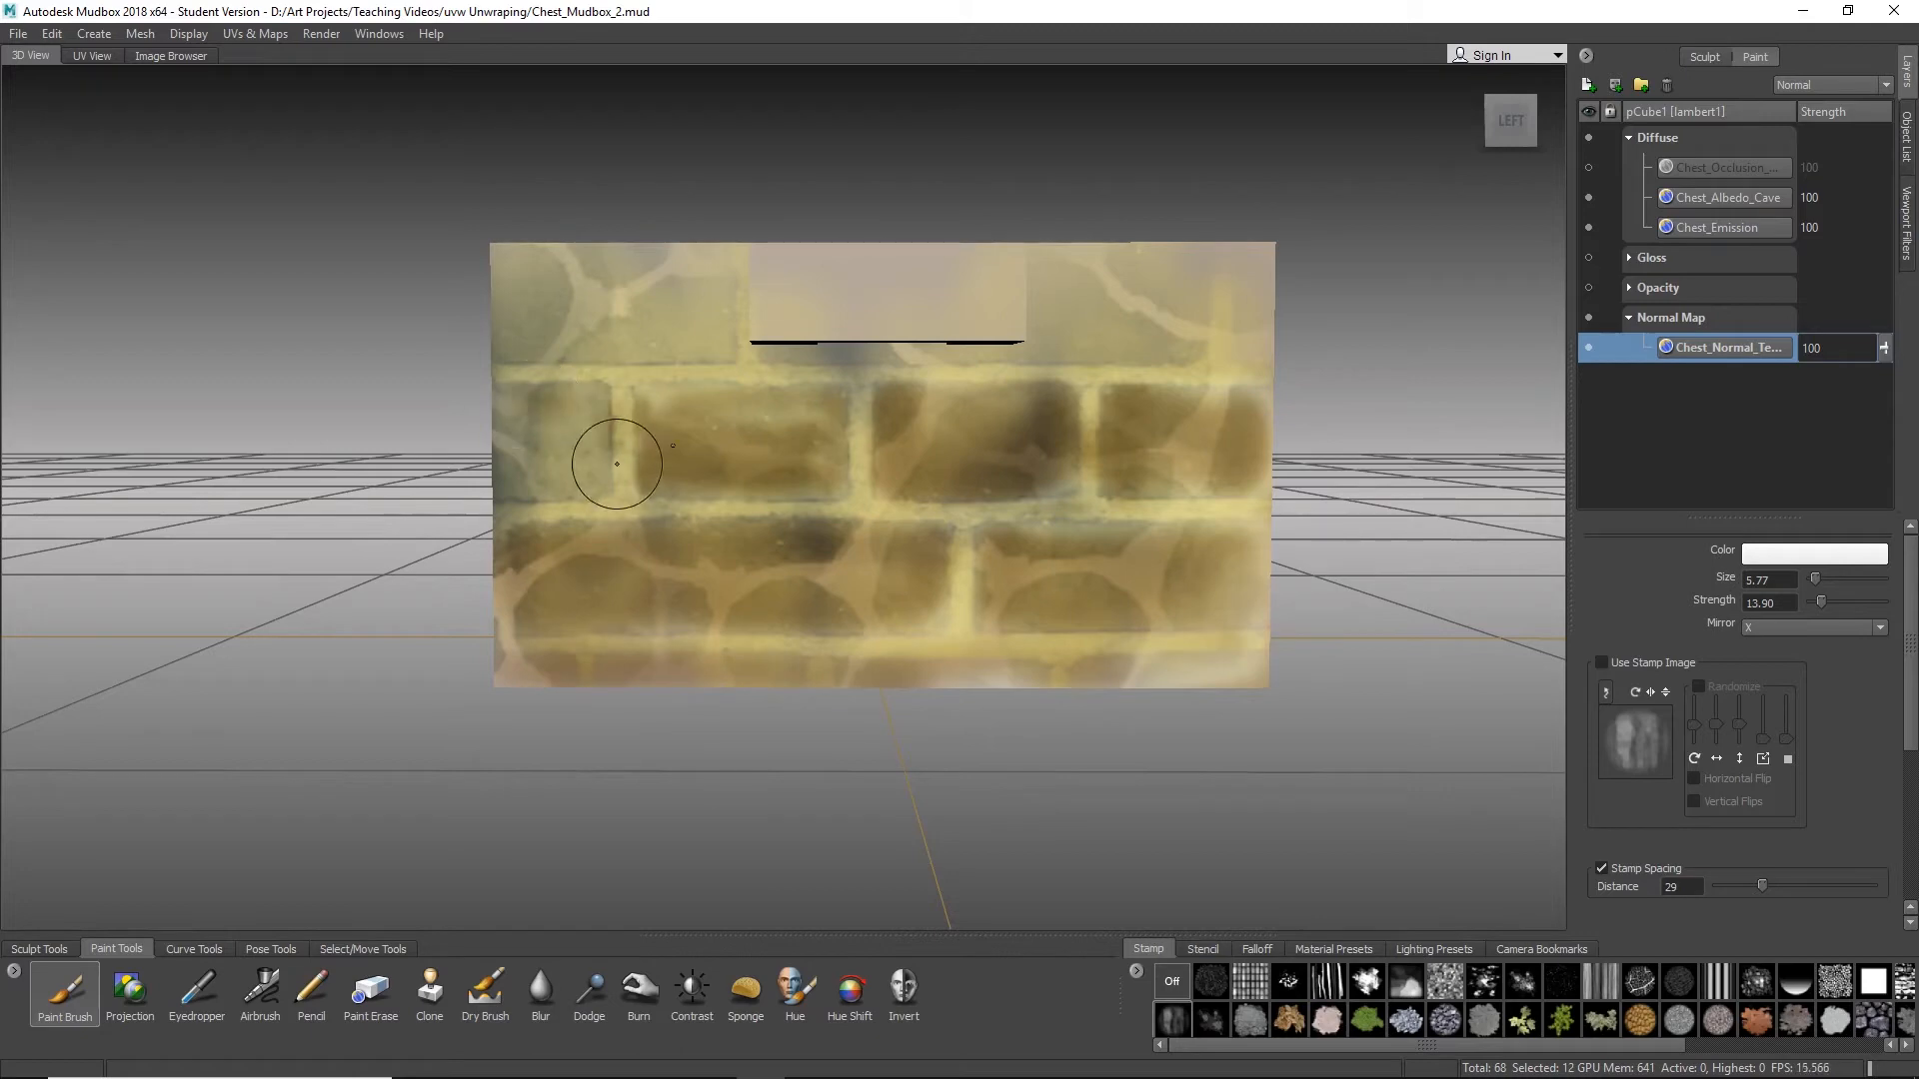
Step: Paint white over the leftmost second-row brick and the top-row bricks beside the handle
mouse_move(617, 464)
mouse_down()
mouse_move(597, 428)
mouse_move(508, 471)
mouse_move(560, 430)
mouse_move(558, 454)
mouse_move(785, 405)
mouse_move(829, 464)
mouse_move(934, 436)
mouse_move(939, 400)
mouse_move(734, 544)
mouse_move(754, 472)
mouse_move(782, 478)
mouse_up()
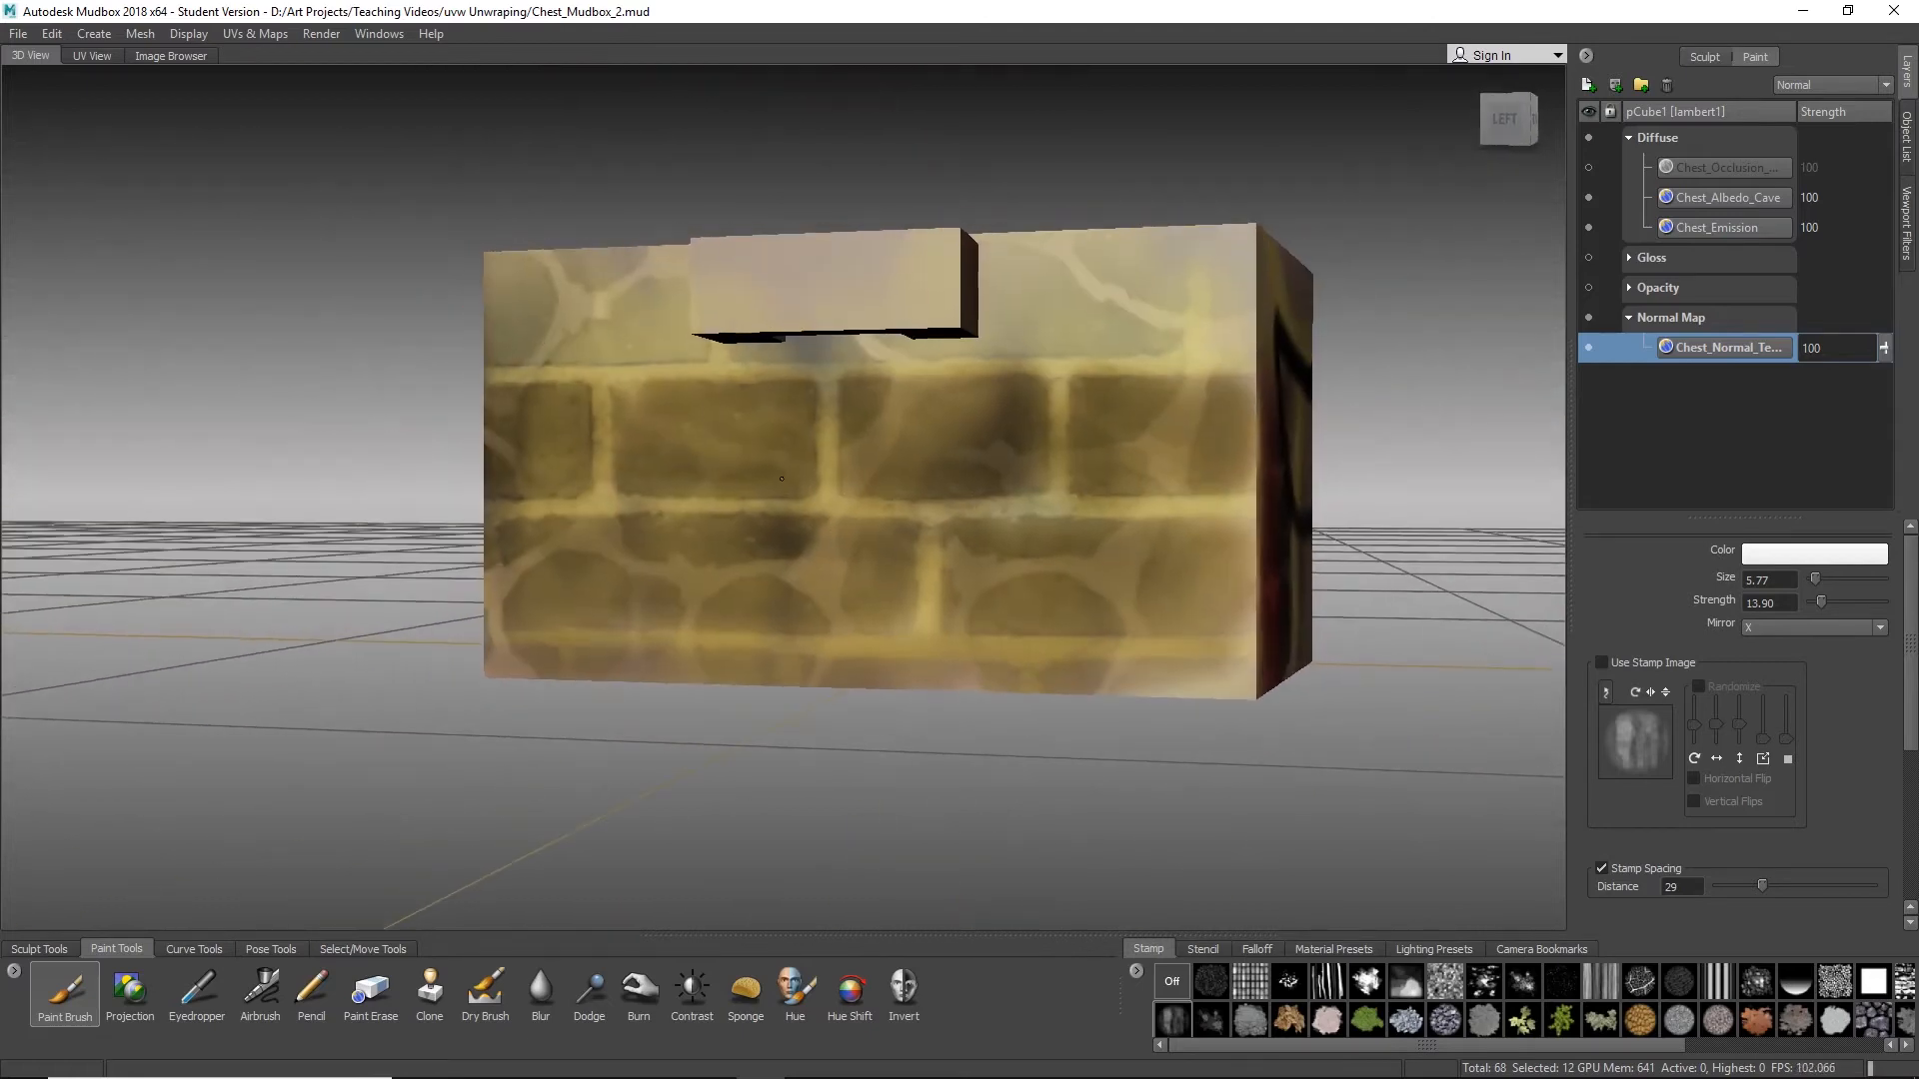
mouse_move(498, 260)
mouse_down()
mouse_move(687, 270)
mouse_move(687, 342)
mouse_move(487, 308)
mouse_move(690, 337)
mouse_move(752, 275)
mouse_move(798, 303)
mouse_move(1150, 255)
mouse_move(1152, 169)
mouse_move(991, 209)
mouse_move(1127, 252)
mouse_move(1204, 205)
mouse_move(1190, 260)
mouse_up()
alt+drag(1072, 329, 1372, 564)
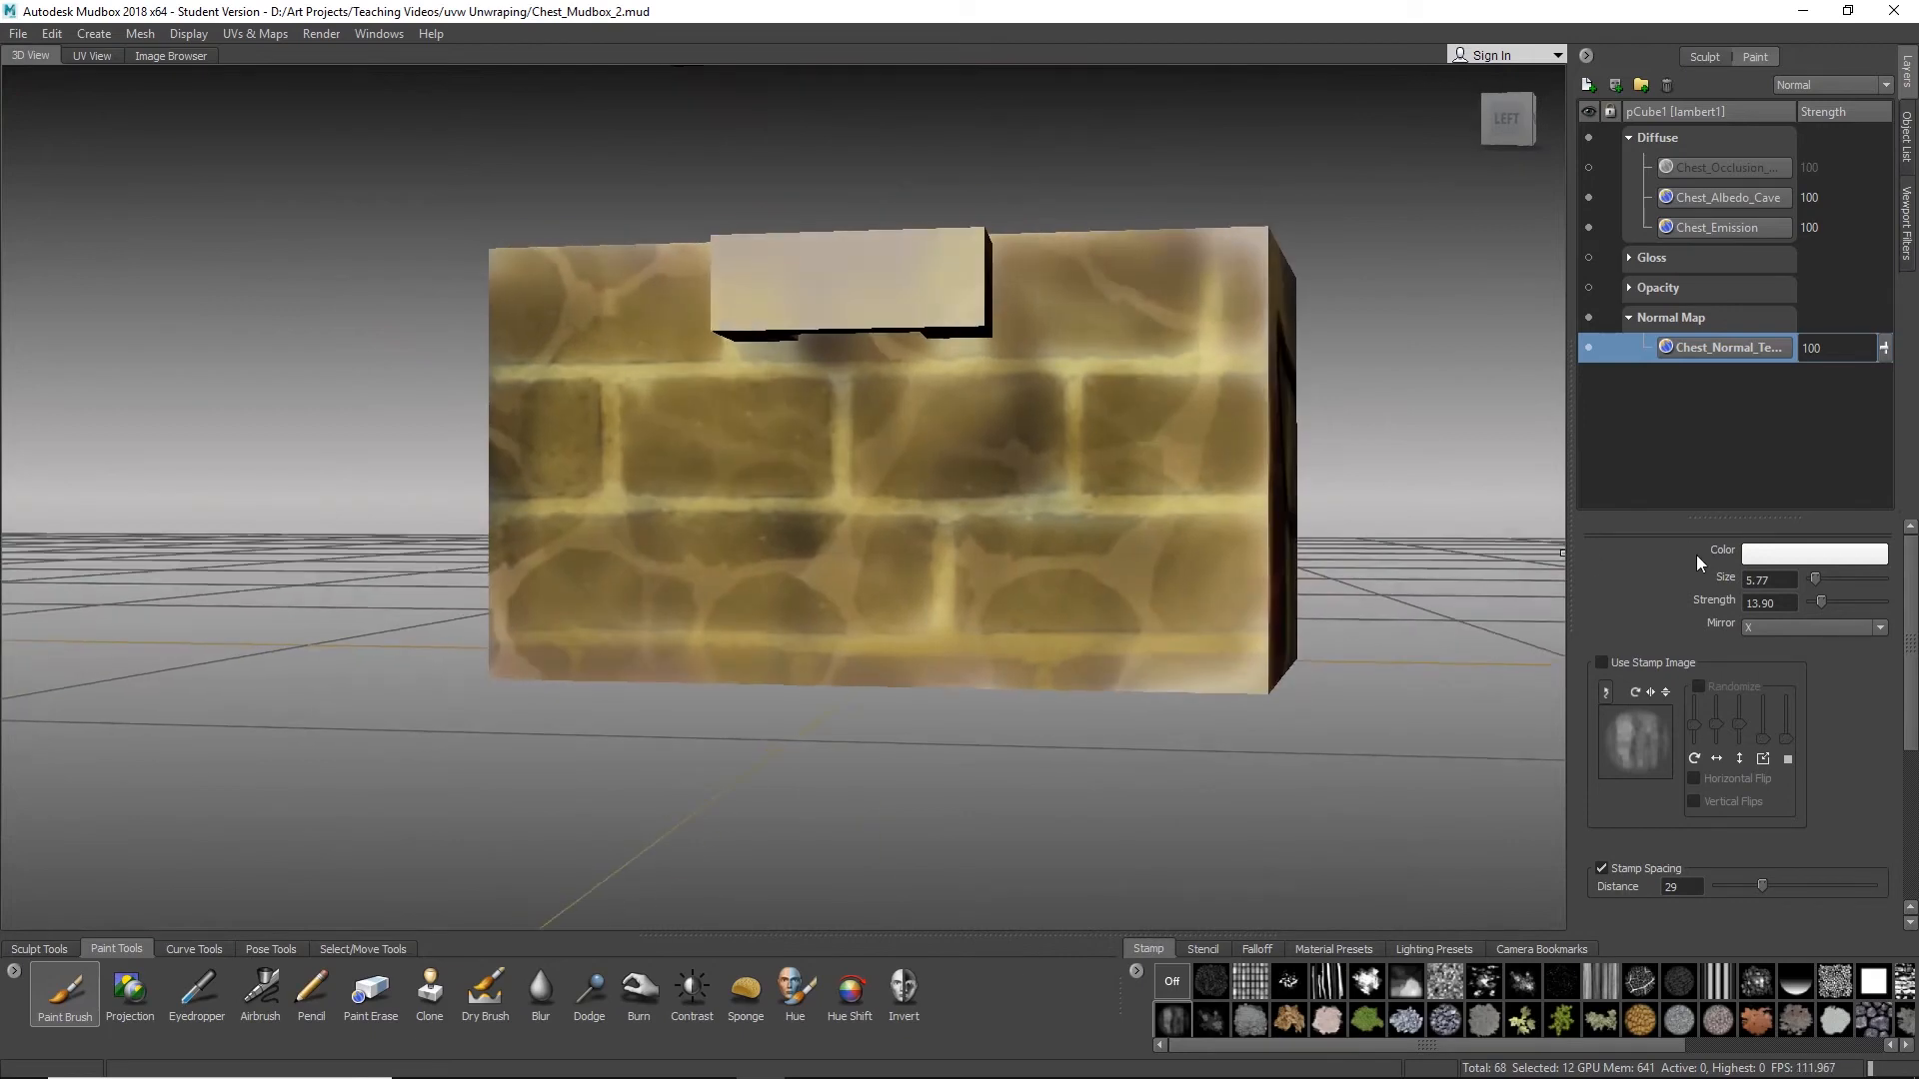
Step: Change the brush color to a very dark gray and try painting the left vertical mortar joint
click(1759, 554)
click(1439, 450)
click(1549, 659)
mouse_move(680, 585)
alt+mouse_down()
mouse_move(735, 602)
mouse_move(594, 508)
mouse_move(531, 504)
mouse_move(608, 512)
alt+mouse_up()
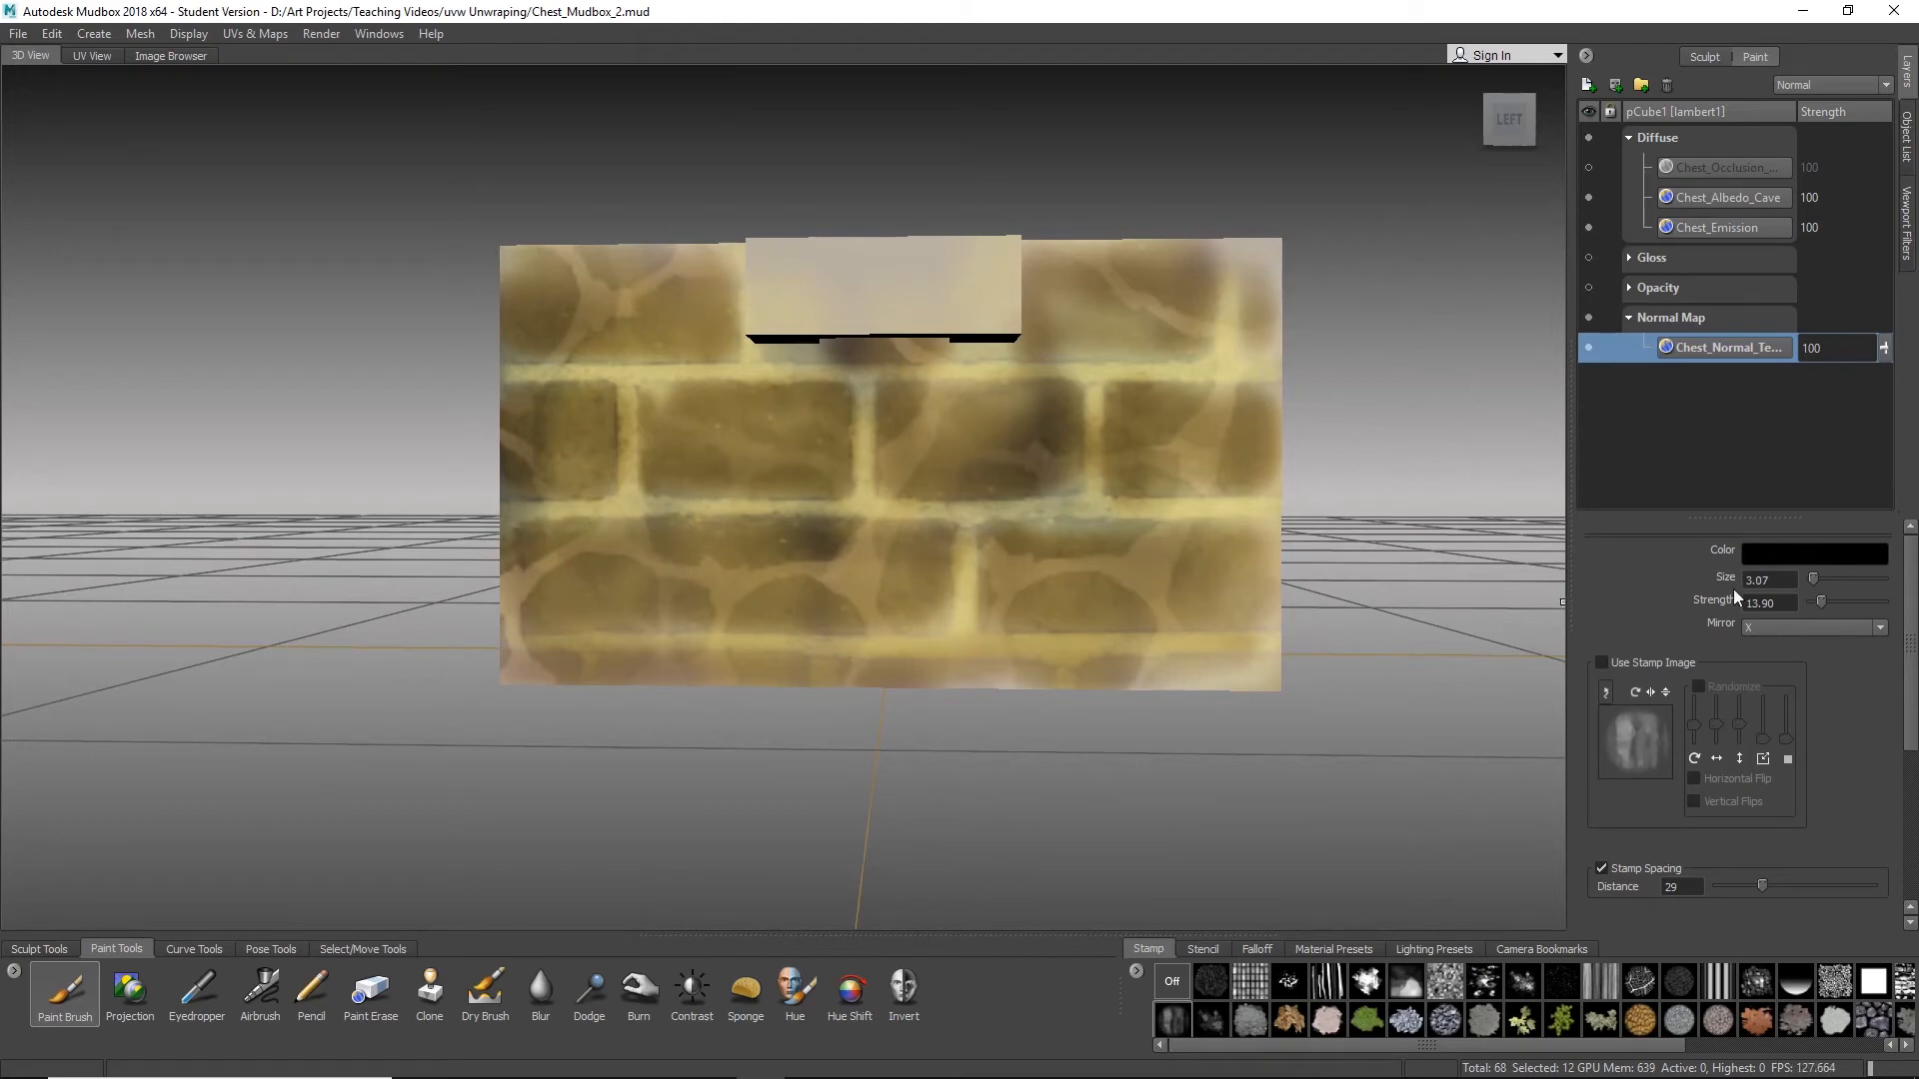
click(1769, 555)
drag(1445, 522, 1435, 489)
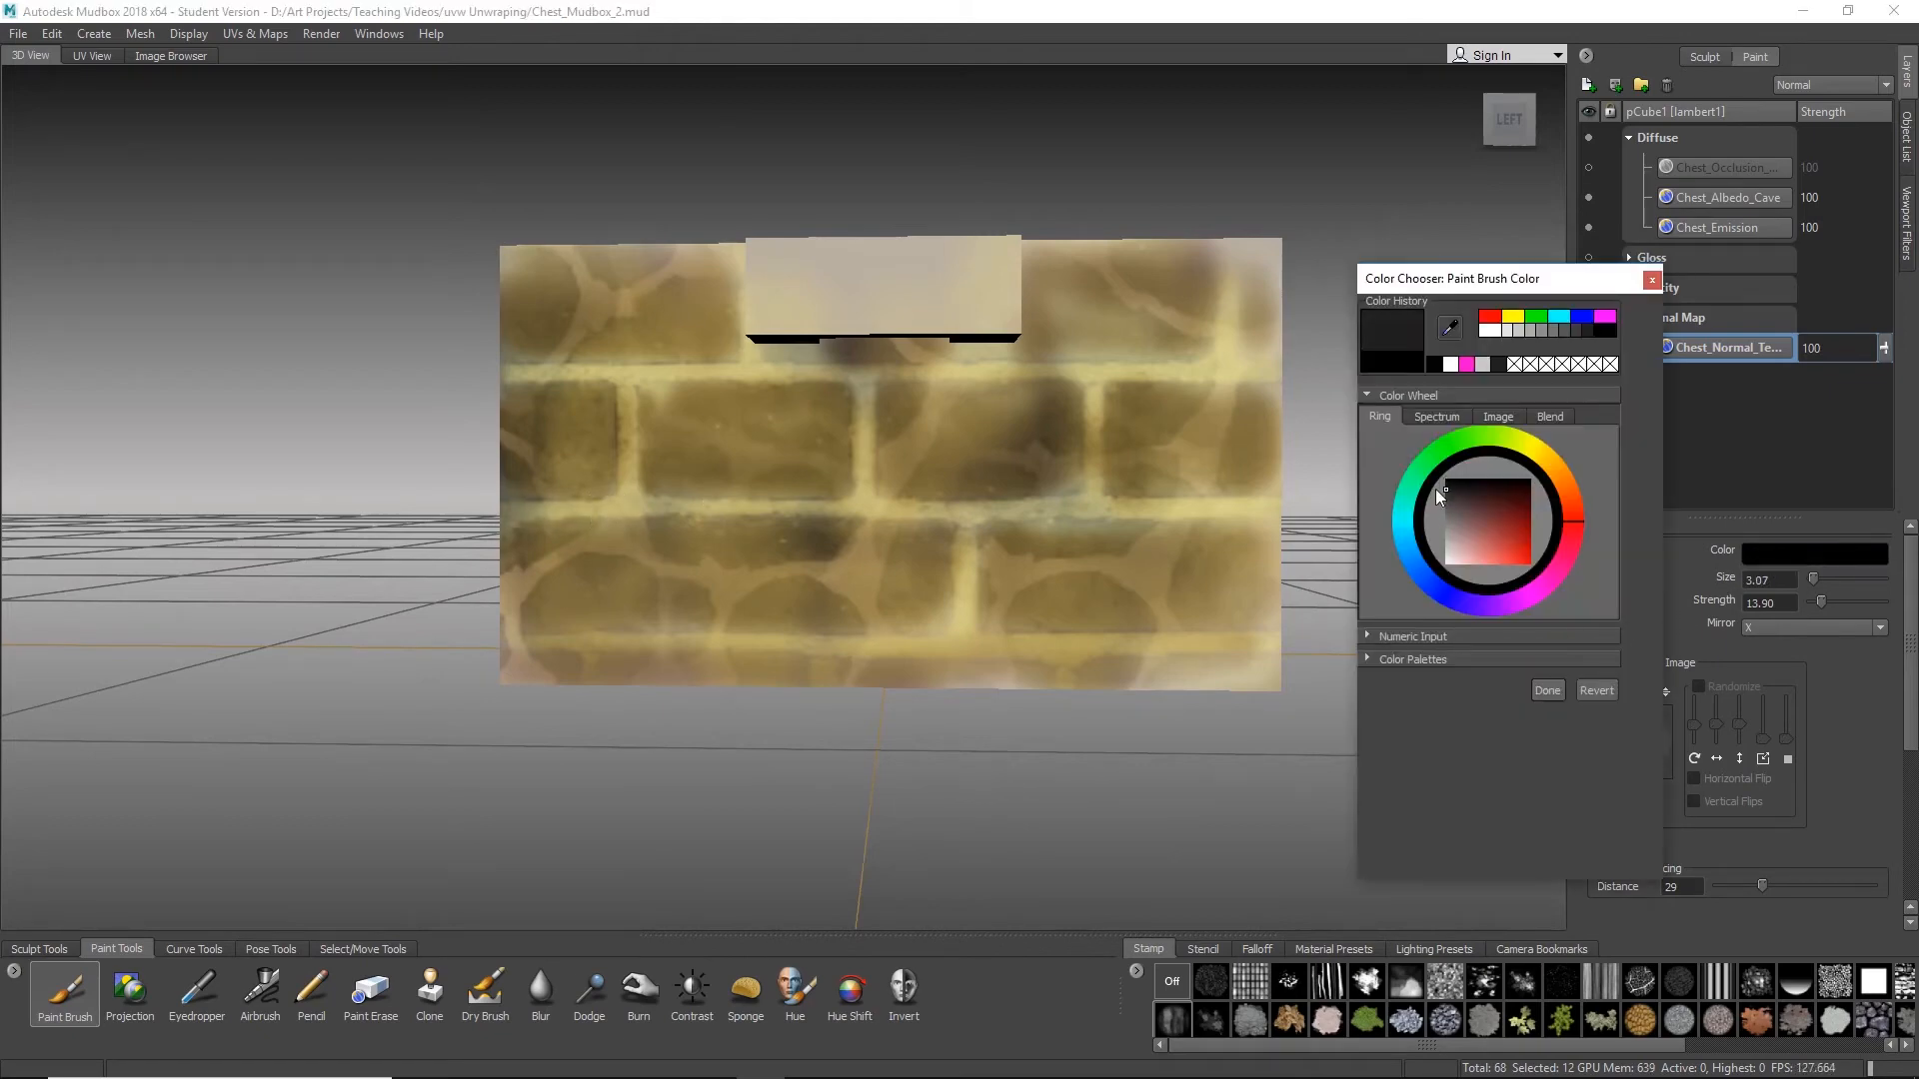
click(1547, 690)
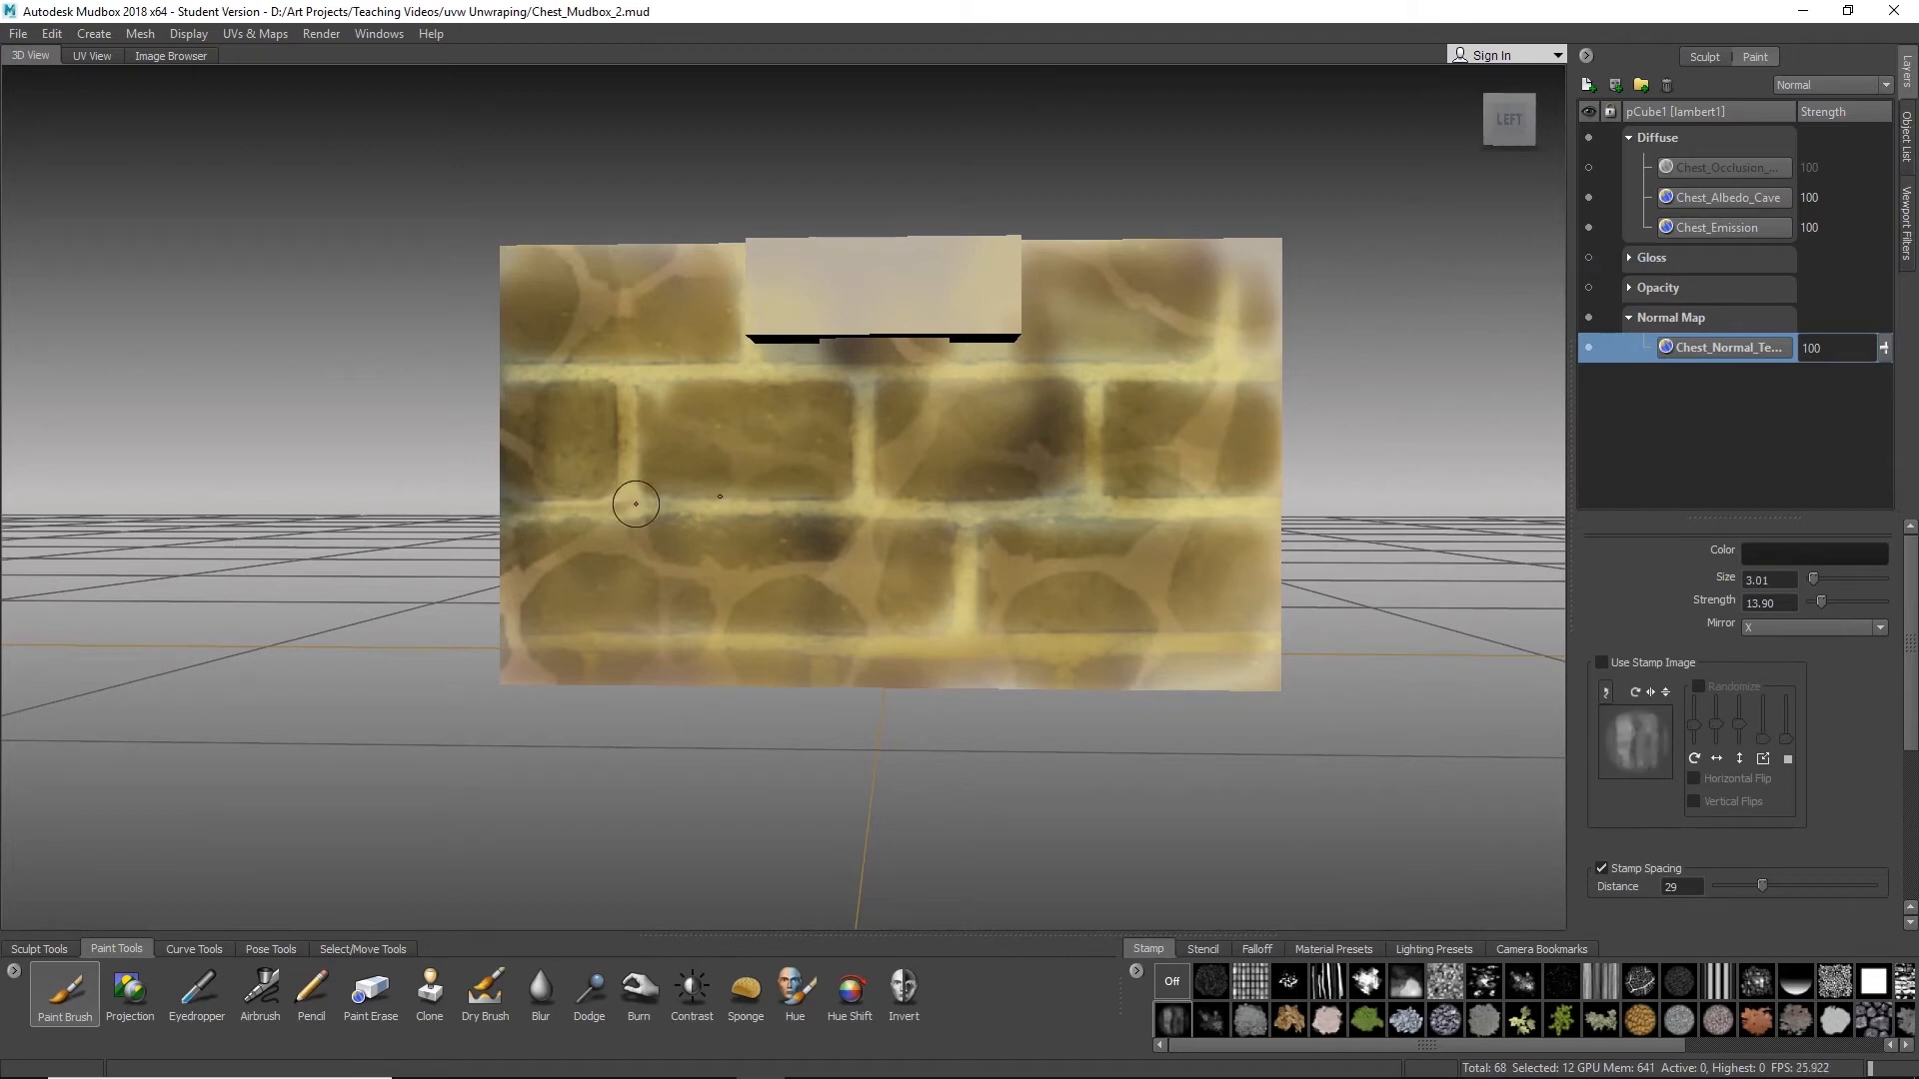
scroll(628, 498, up, 2)
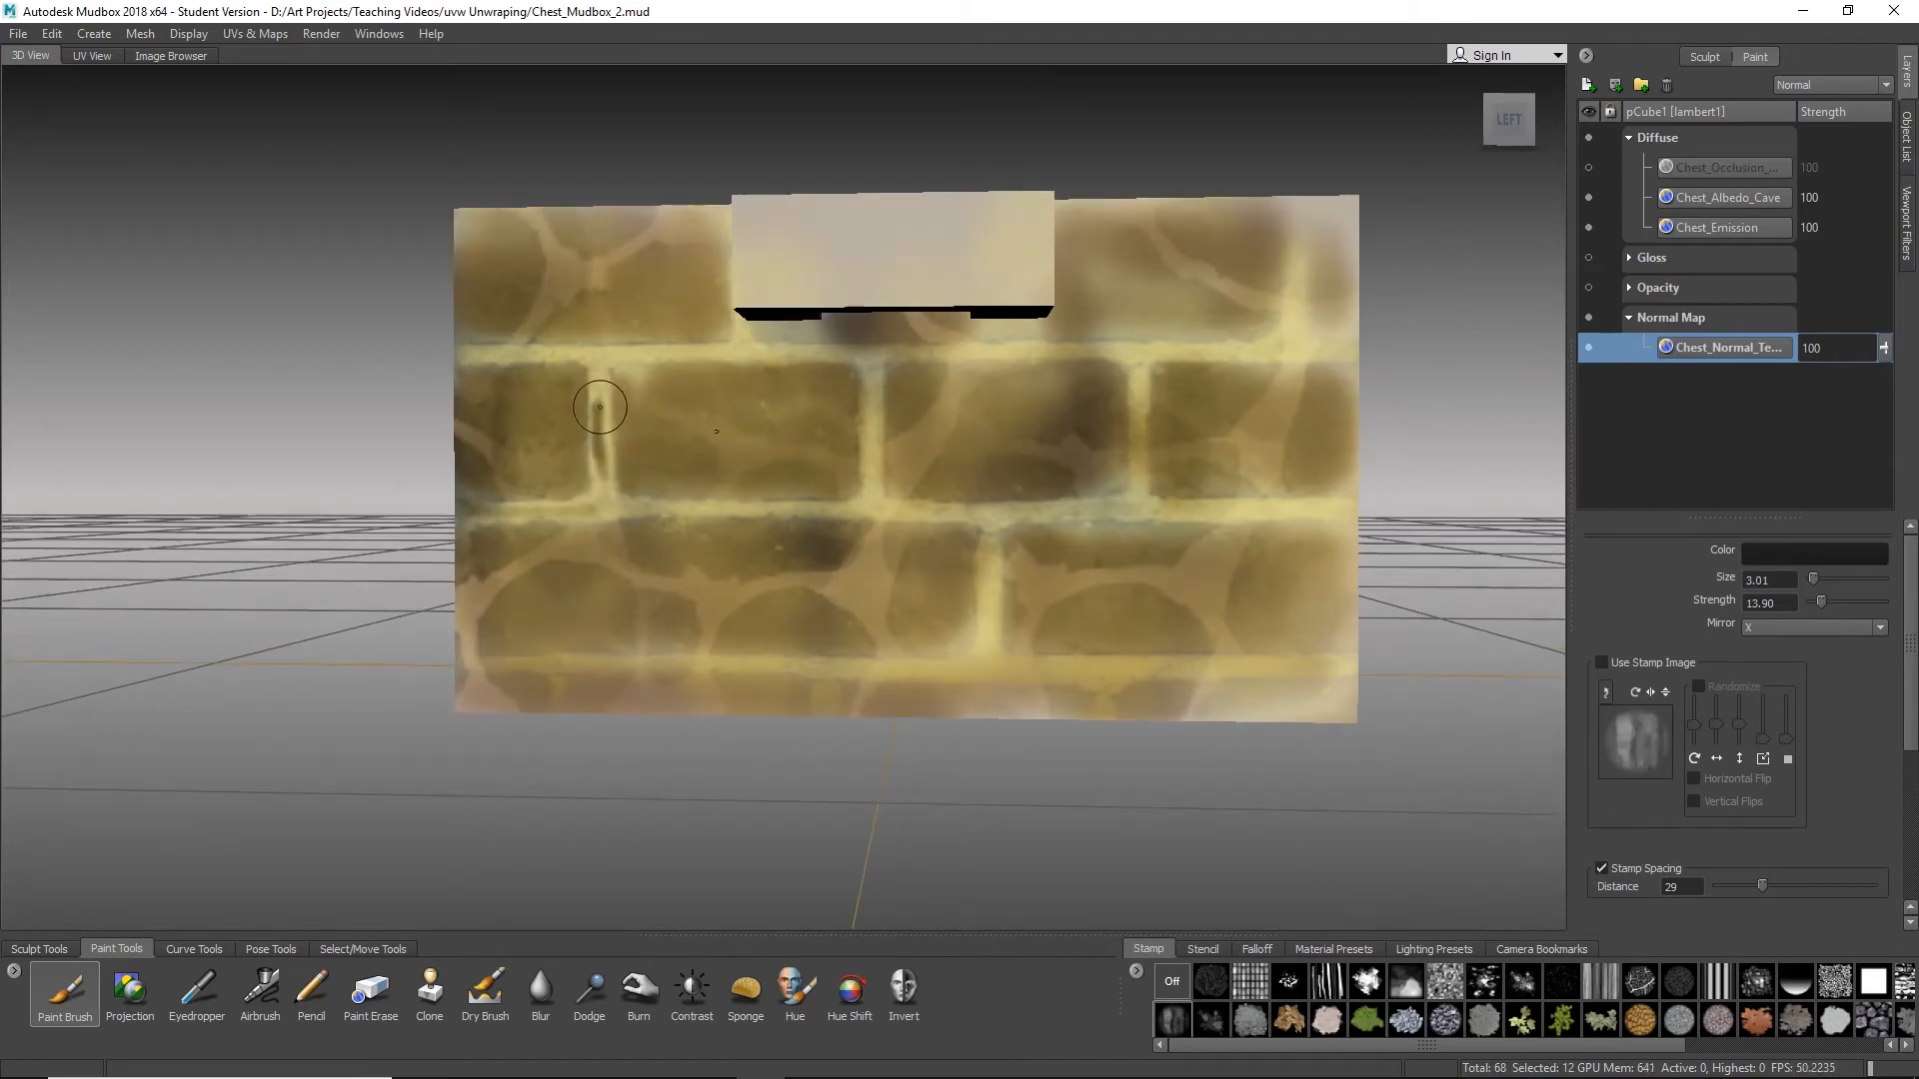
Step: Change the brush color to medium gray and paint the vertical mortar joints on both sides of the second-row brick
click(1799, 556)
drag(1454, 530, 1455, 560)
click(1555, 721)
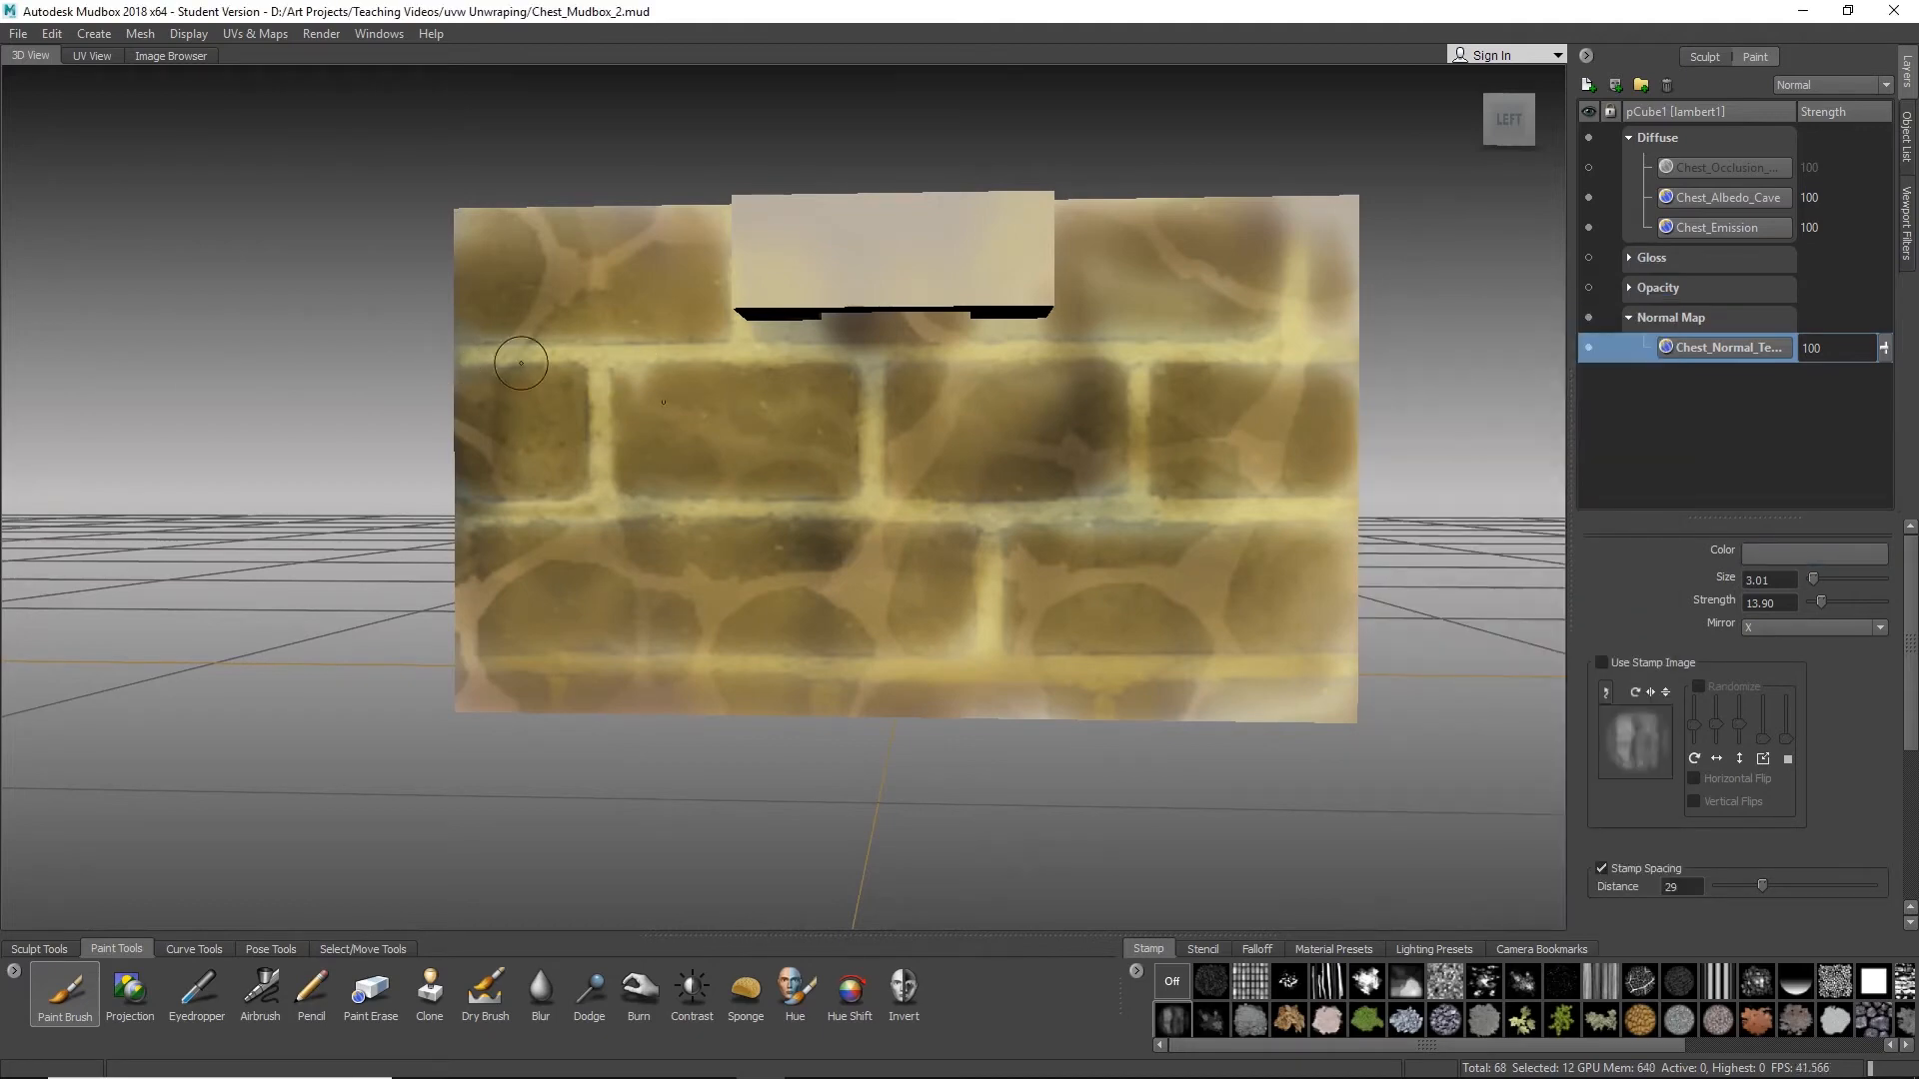
drag(608, 352, 601, 505)
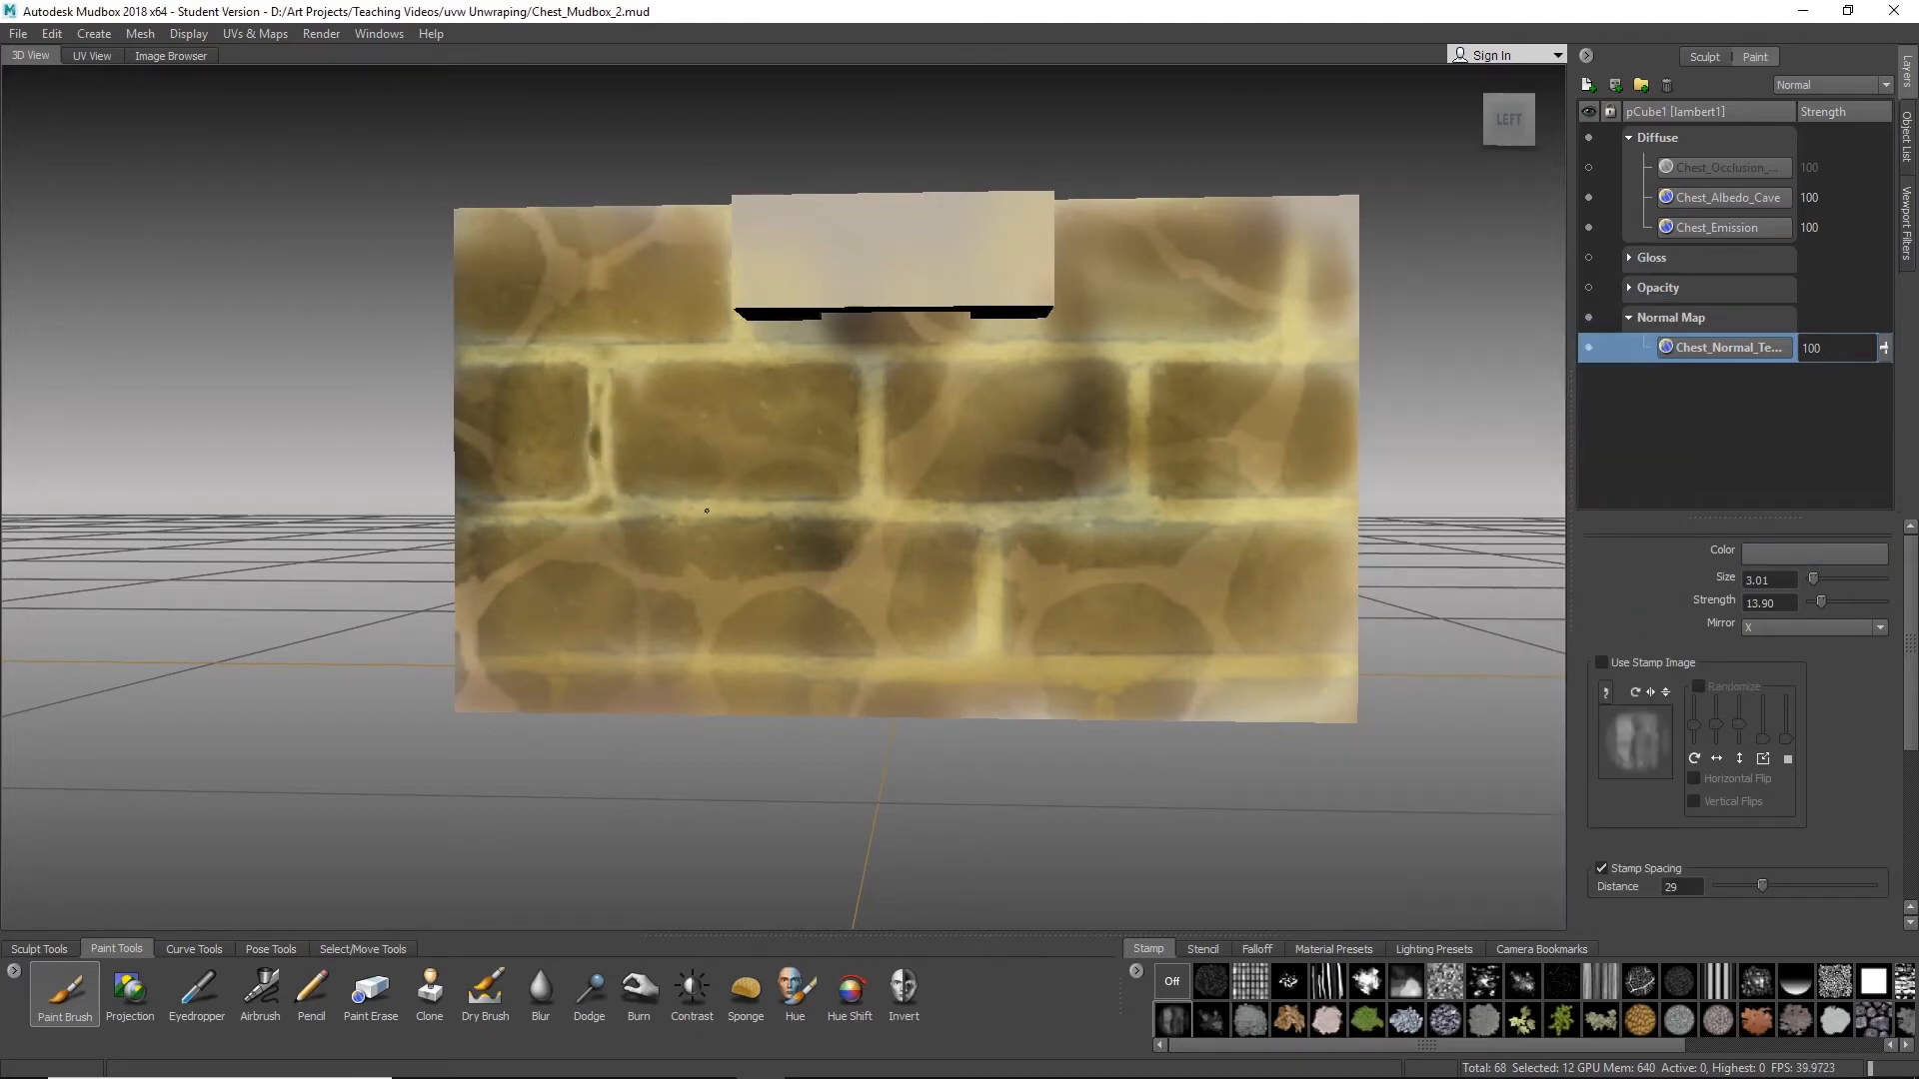
mouse_move(864, 372)
mouse_down()
mouse_move(862, 484)
mouse_move(857, 362)
mouse_move(870, 440)
mouse_move(915, 453)
mouse_move(876, 590)
mouse_up()
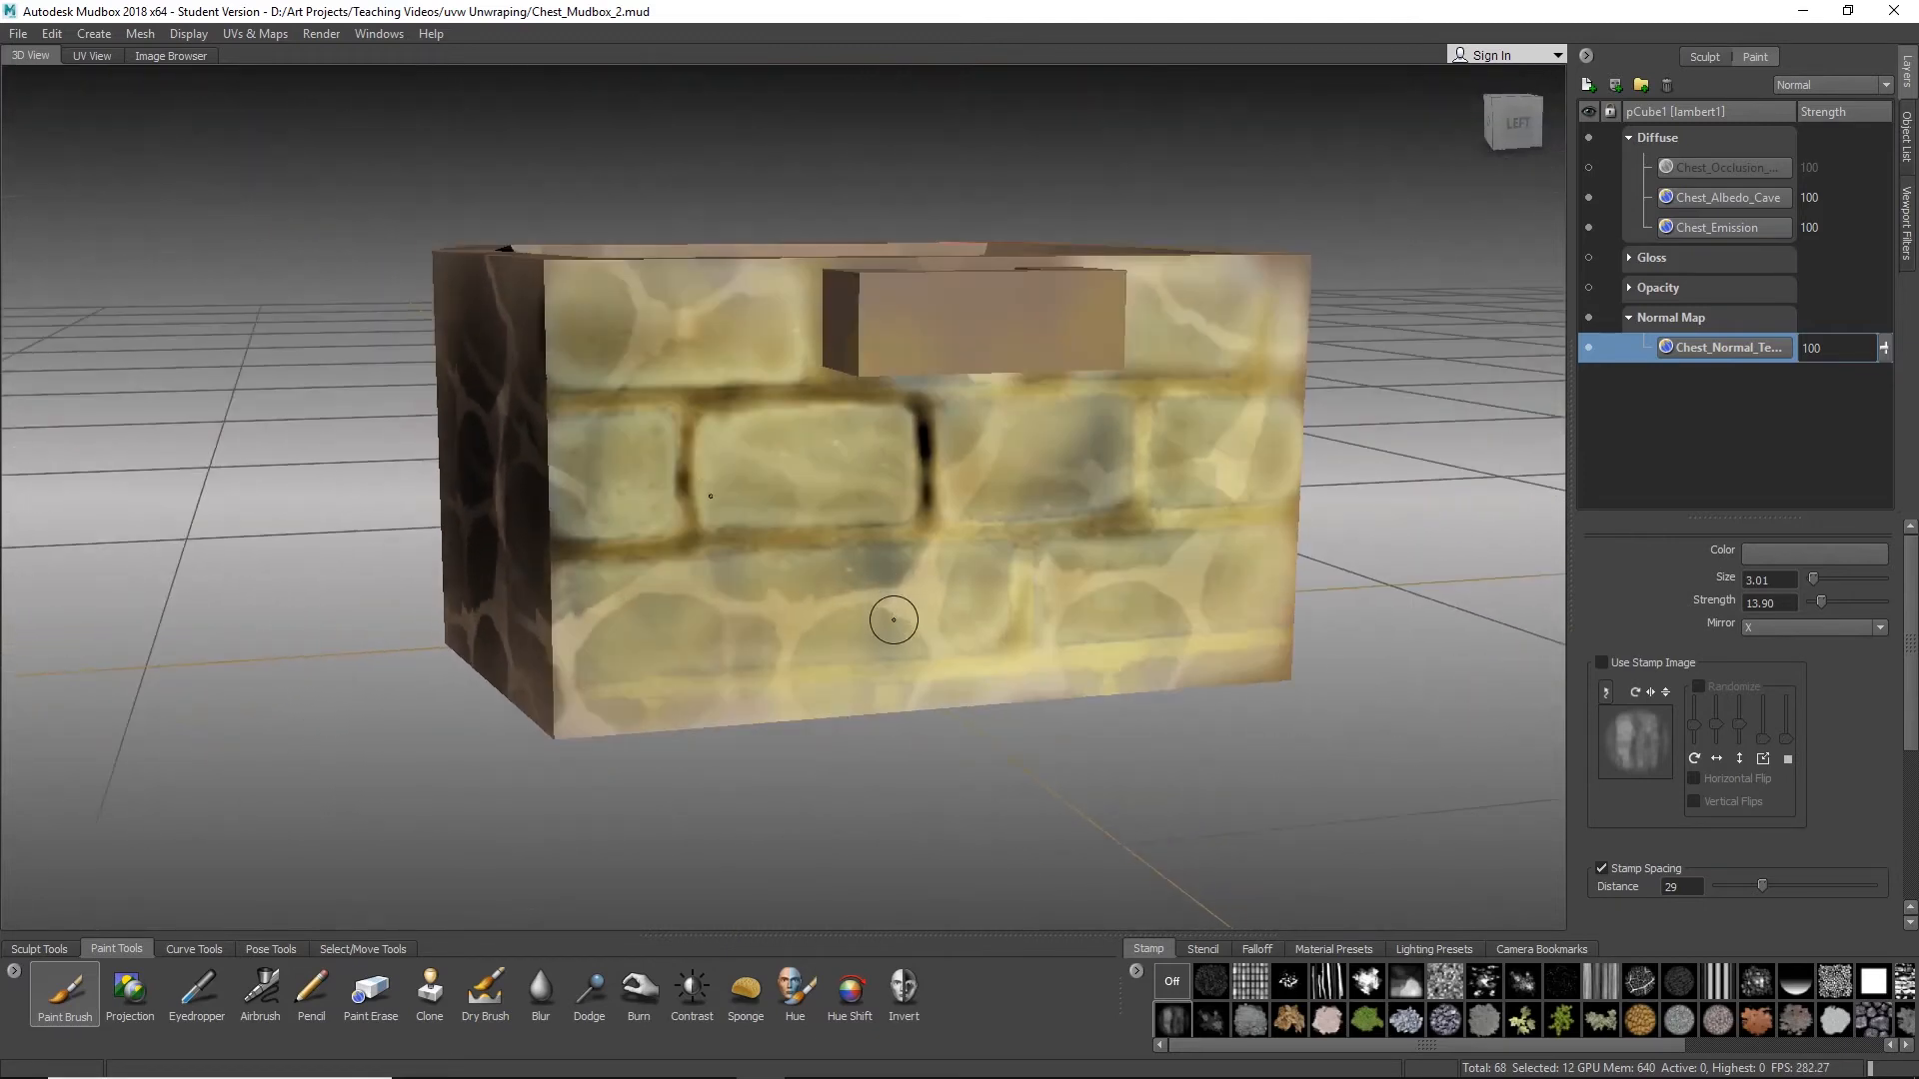
Step: Paint gray along the horizontal mortar lines and the right vertical joint of the second brick row
mouse_move(740, 543)
mouse_down()
mouse_move(1104, 528)
mouse_move(1135, 495)
mouse_up()
mouse_move(1140, 390)
mouse_down()
mouse_move(948, 393)
mouse_move(1070, 392)
mouse_move(1148, 495)
mouse_move(1114, 528)
mouse_up()
mouse_move(1089, 537)
alt+mouse_down()
mouse_move(1131, 524)
mouse_move(1109, 534)
mouse_move(1123, 544)
mouse_move(1123, 509)
alt+mouse_up()
drag(1244, 507, 1101, 493)
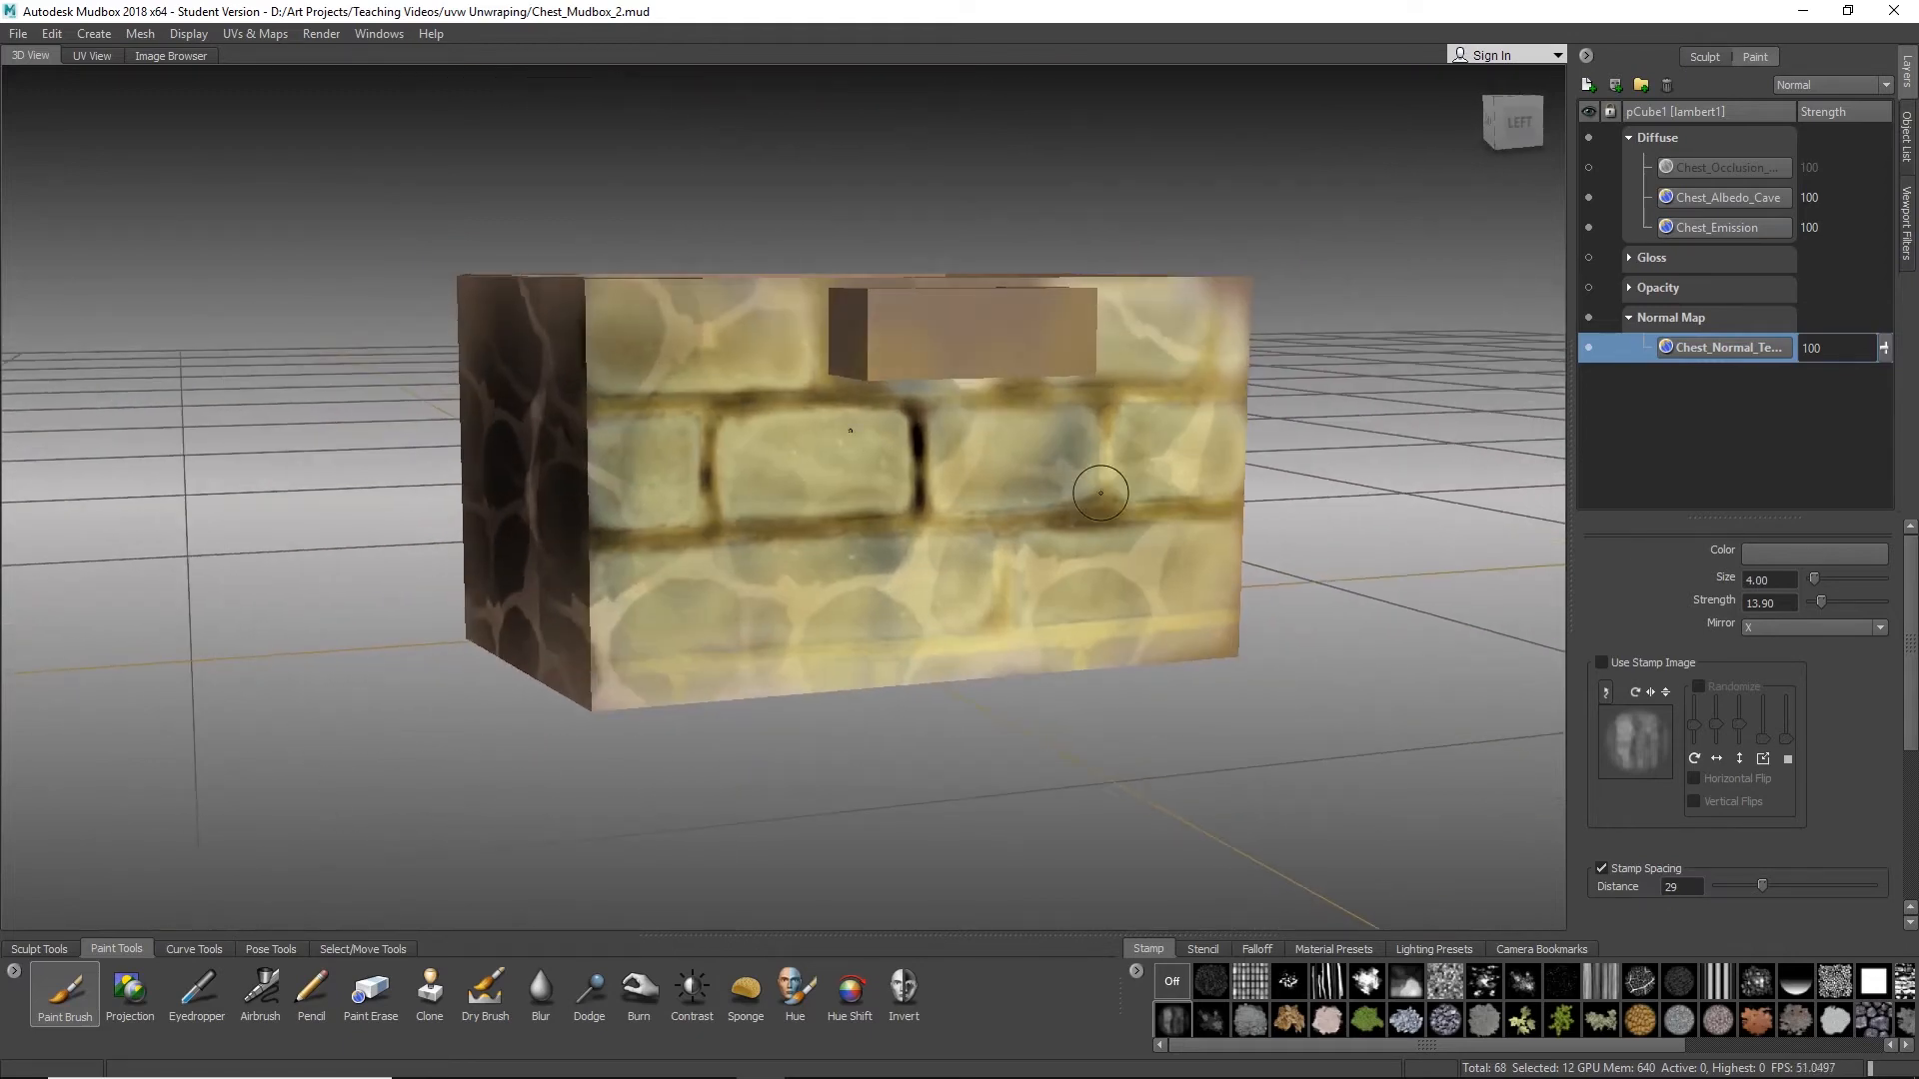
drag(1108, 400, 1113, 412)
alt+drag(1046, 615, 1026, 595)
Step: Select the Chest_Albedo_Cave layer and set the brush to a bright red with a strength of 2.80
click(1729, 202)
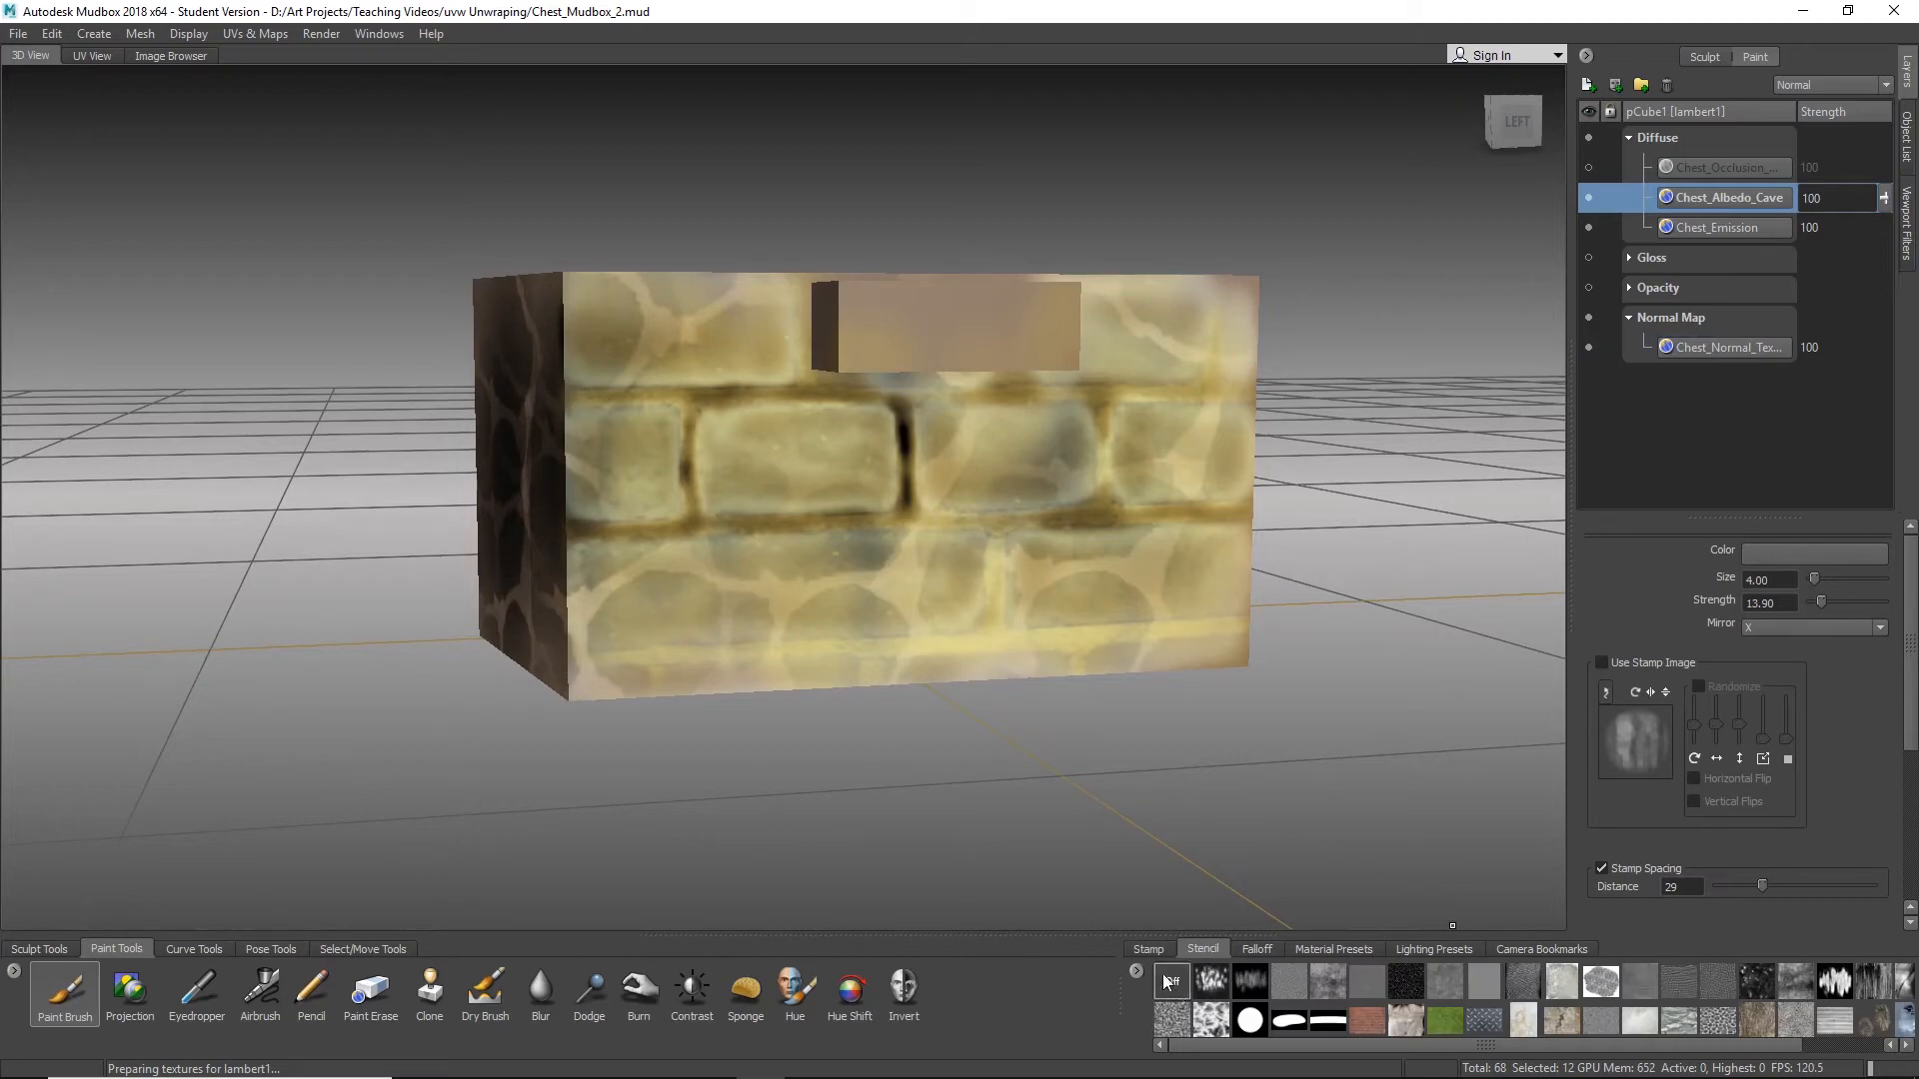
click(1815, 556)
drag(1530, 599, 1536, 628)
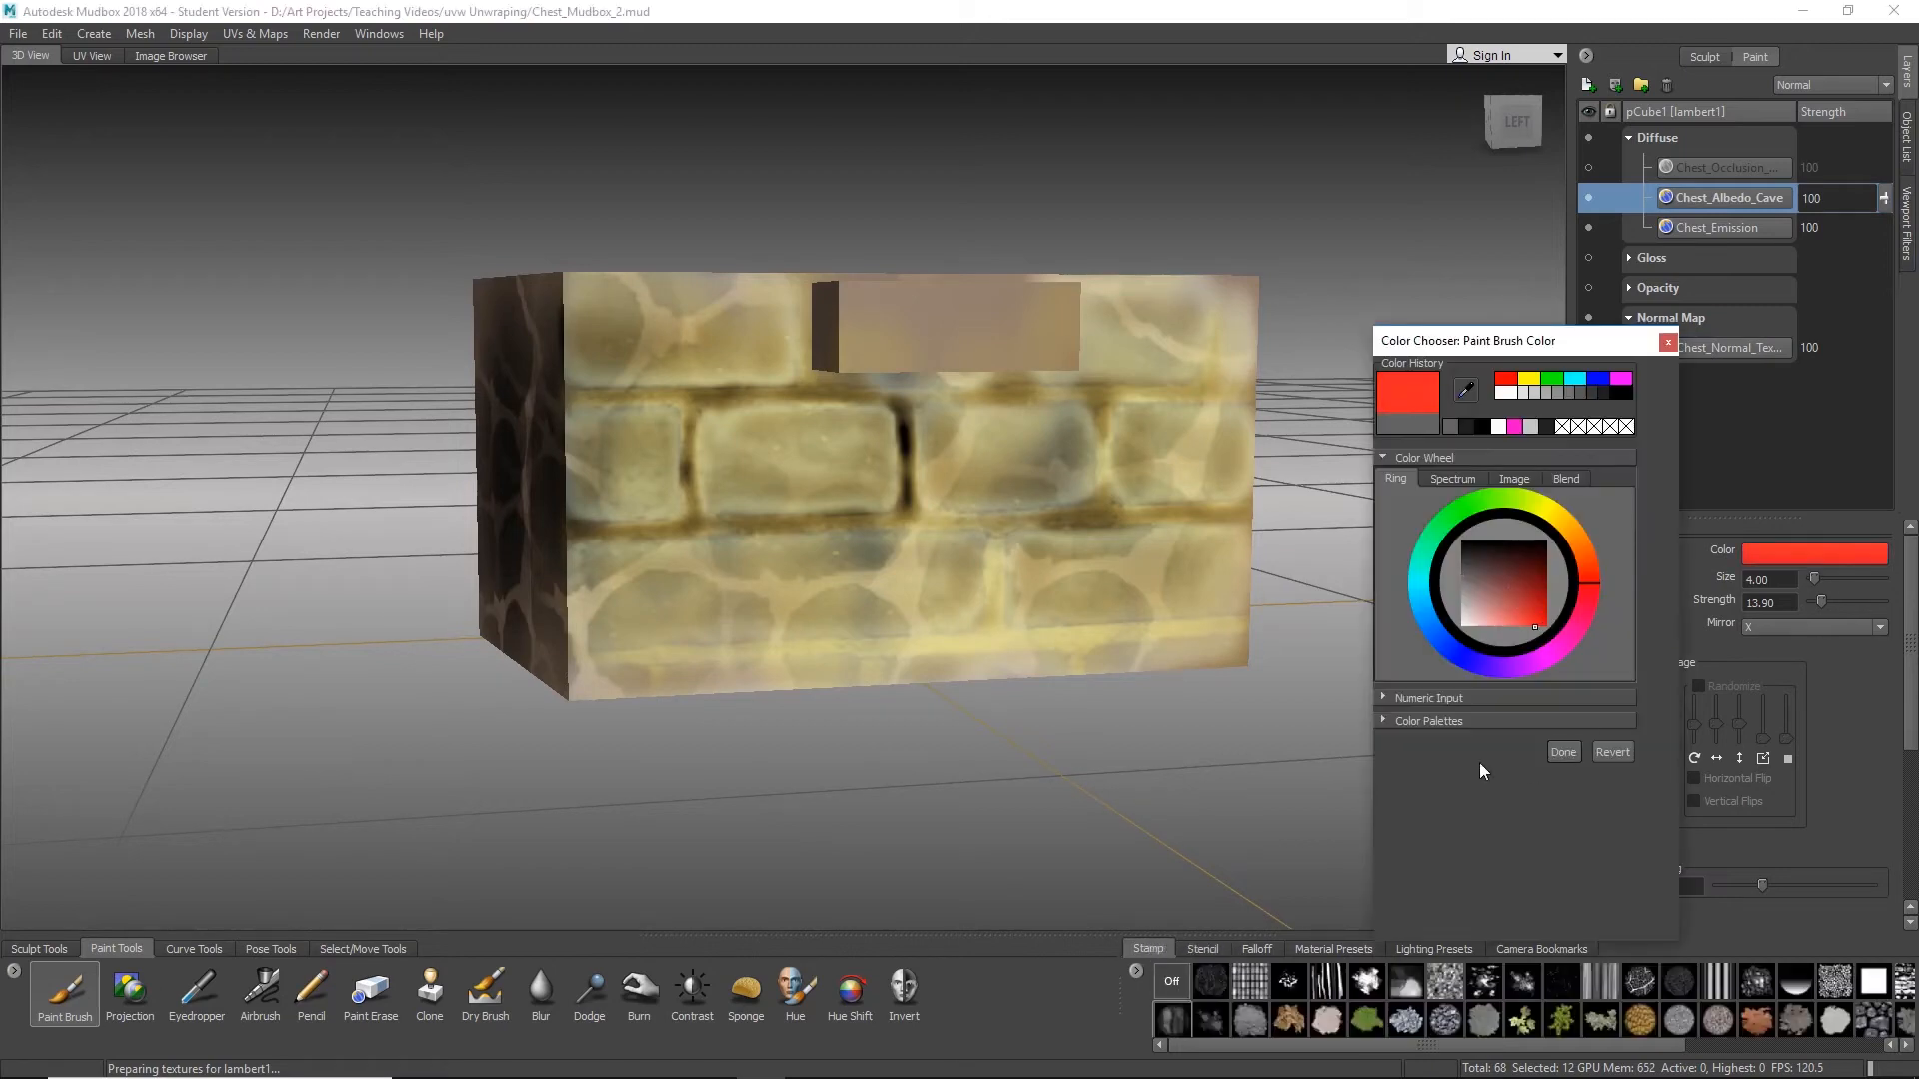
click(1817, 602)
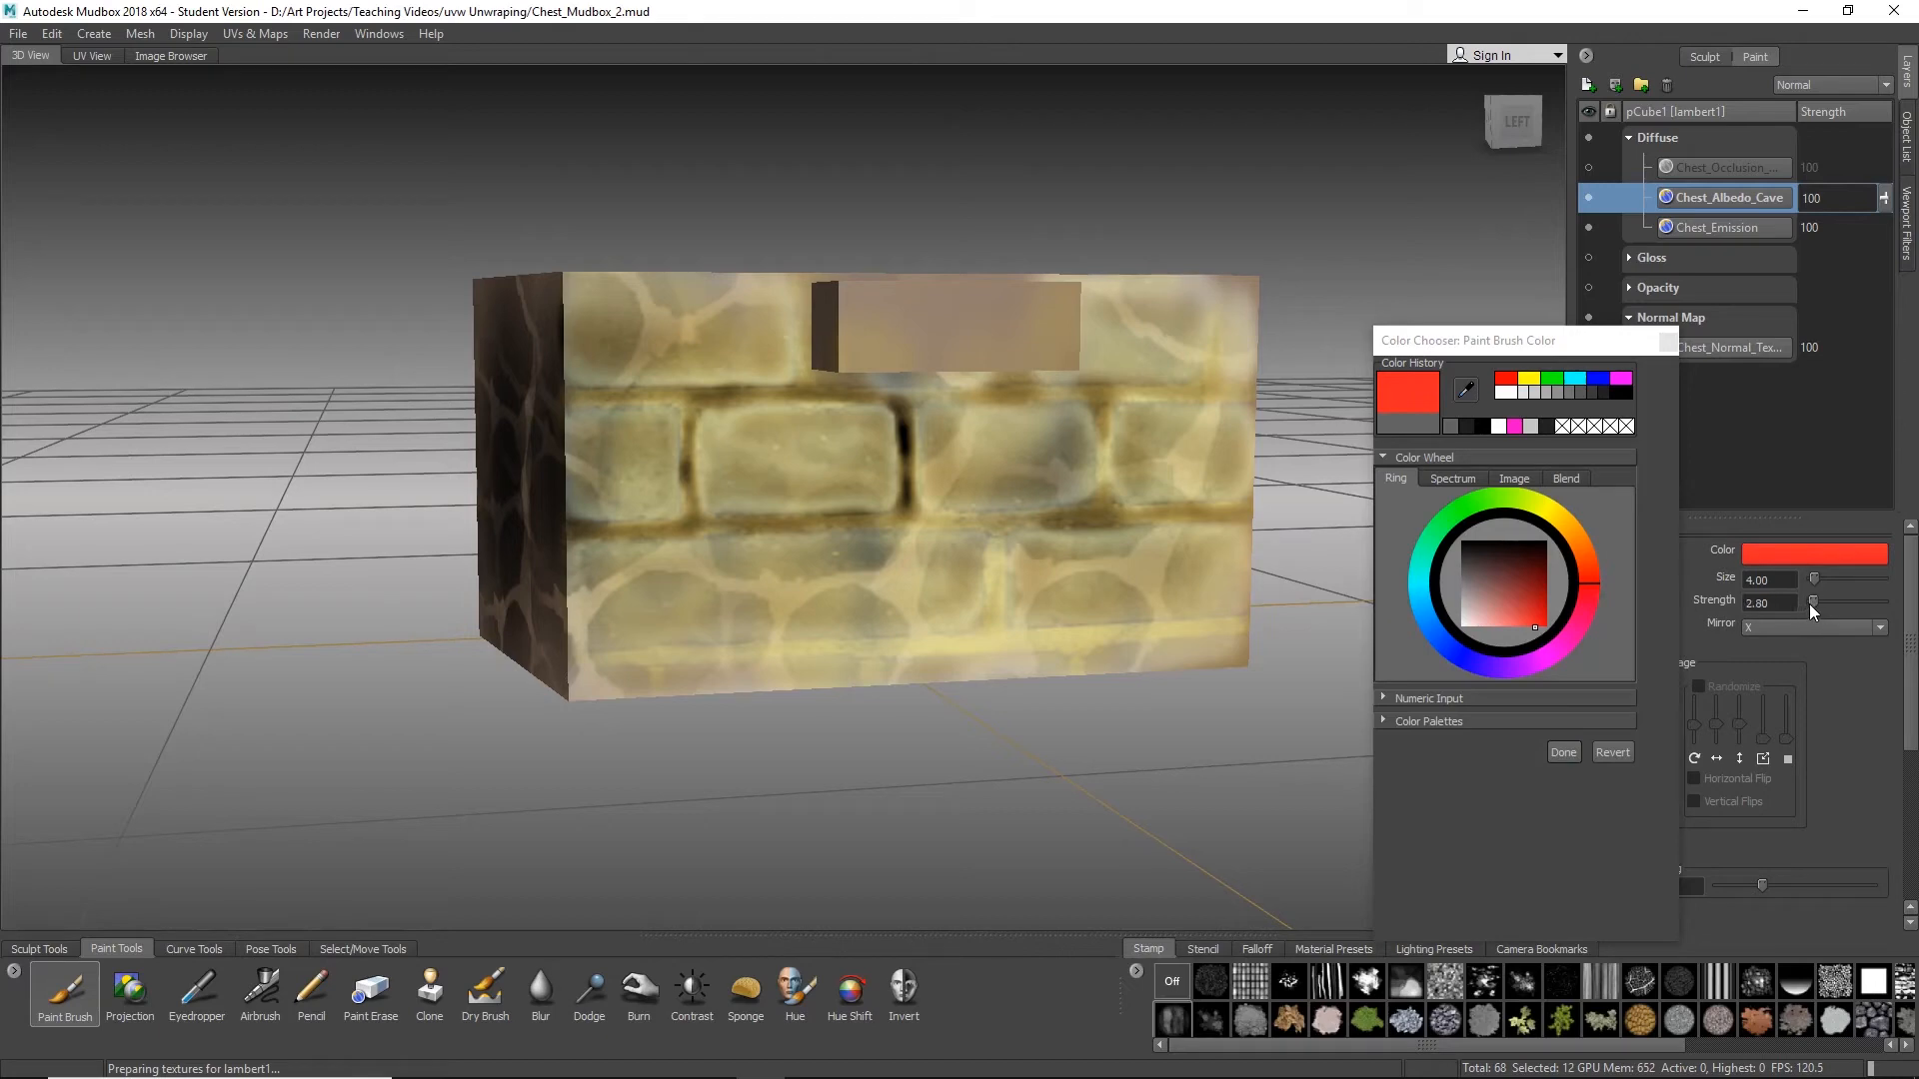
click(1667, 345)
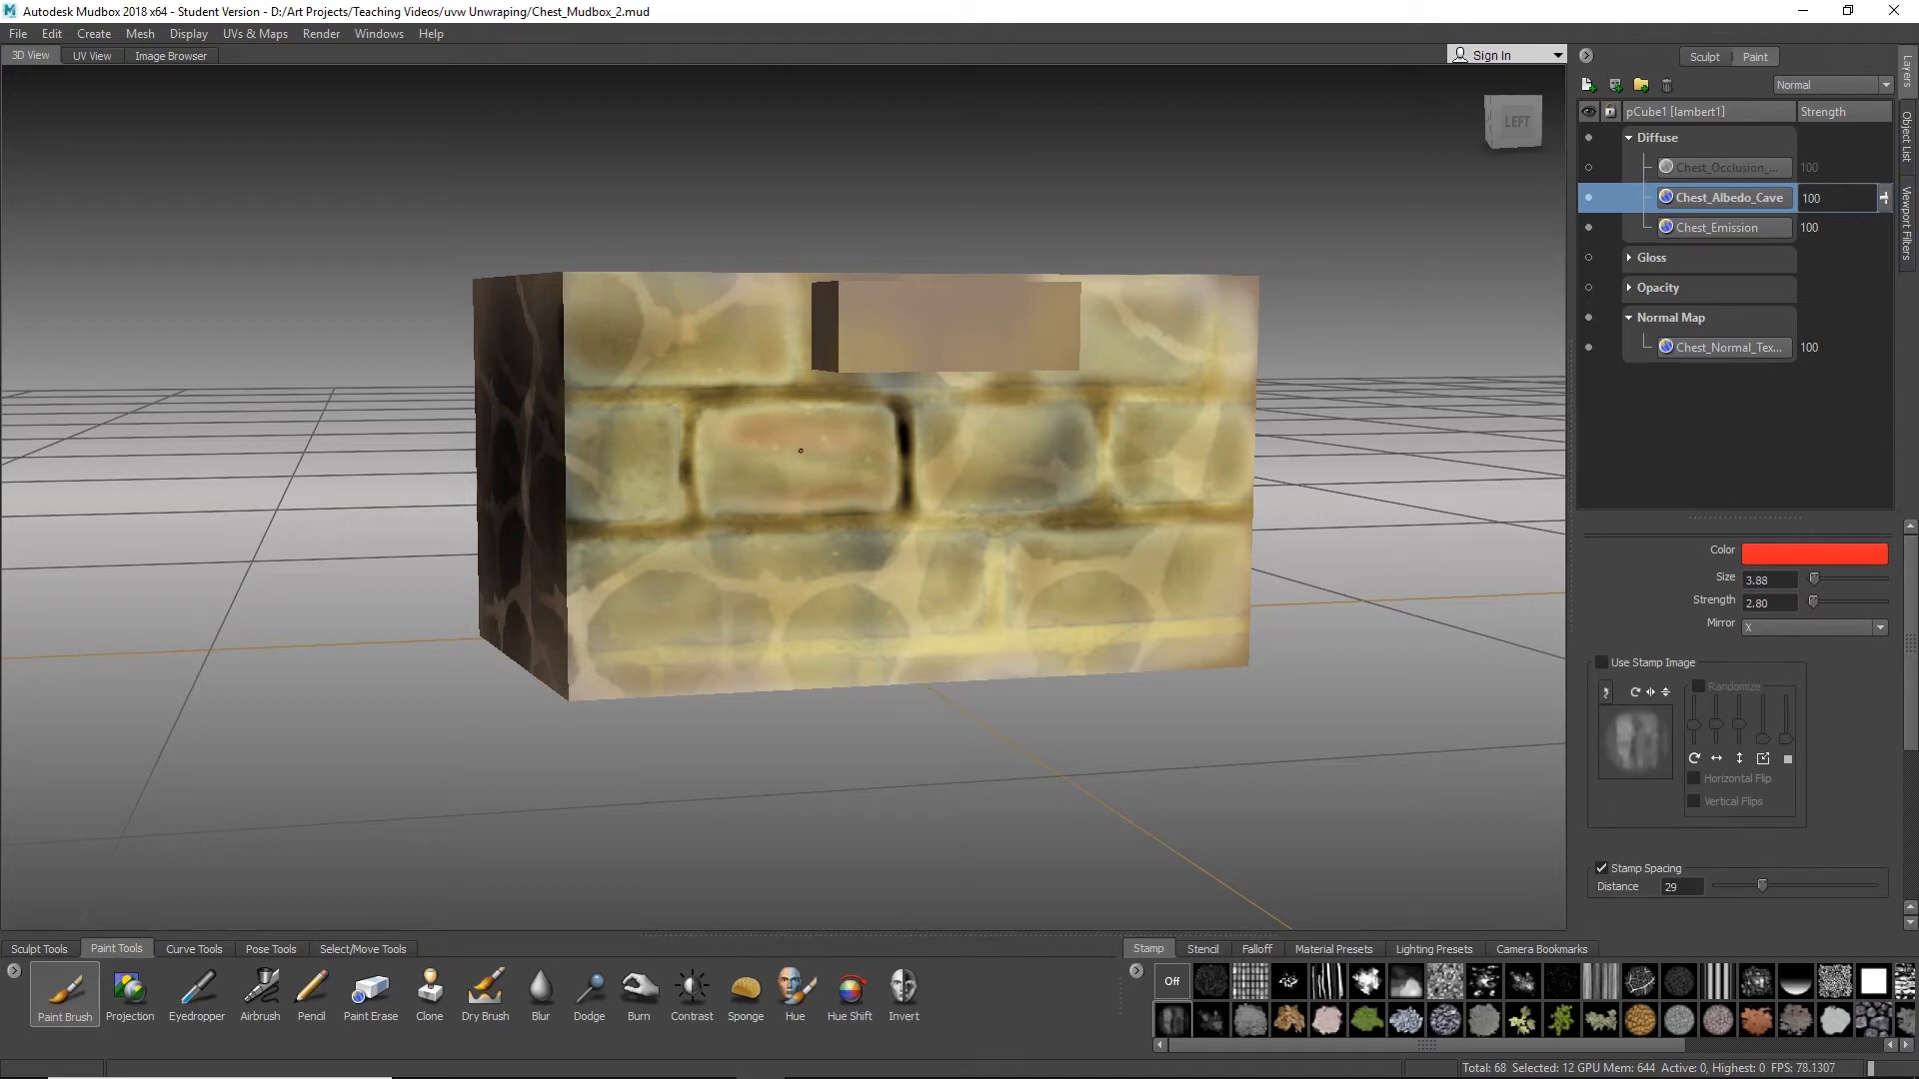
Step: Paint the second-row brick faces red, changing the brush color to a darker red
key(b)
drag(777, 487, 842, 516)
click(1799, 553)
click(1539, 609)
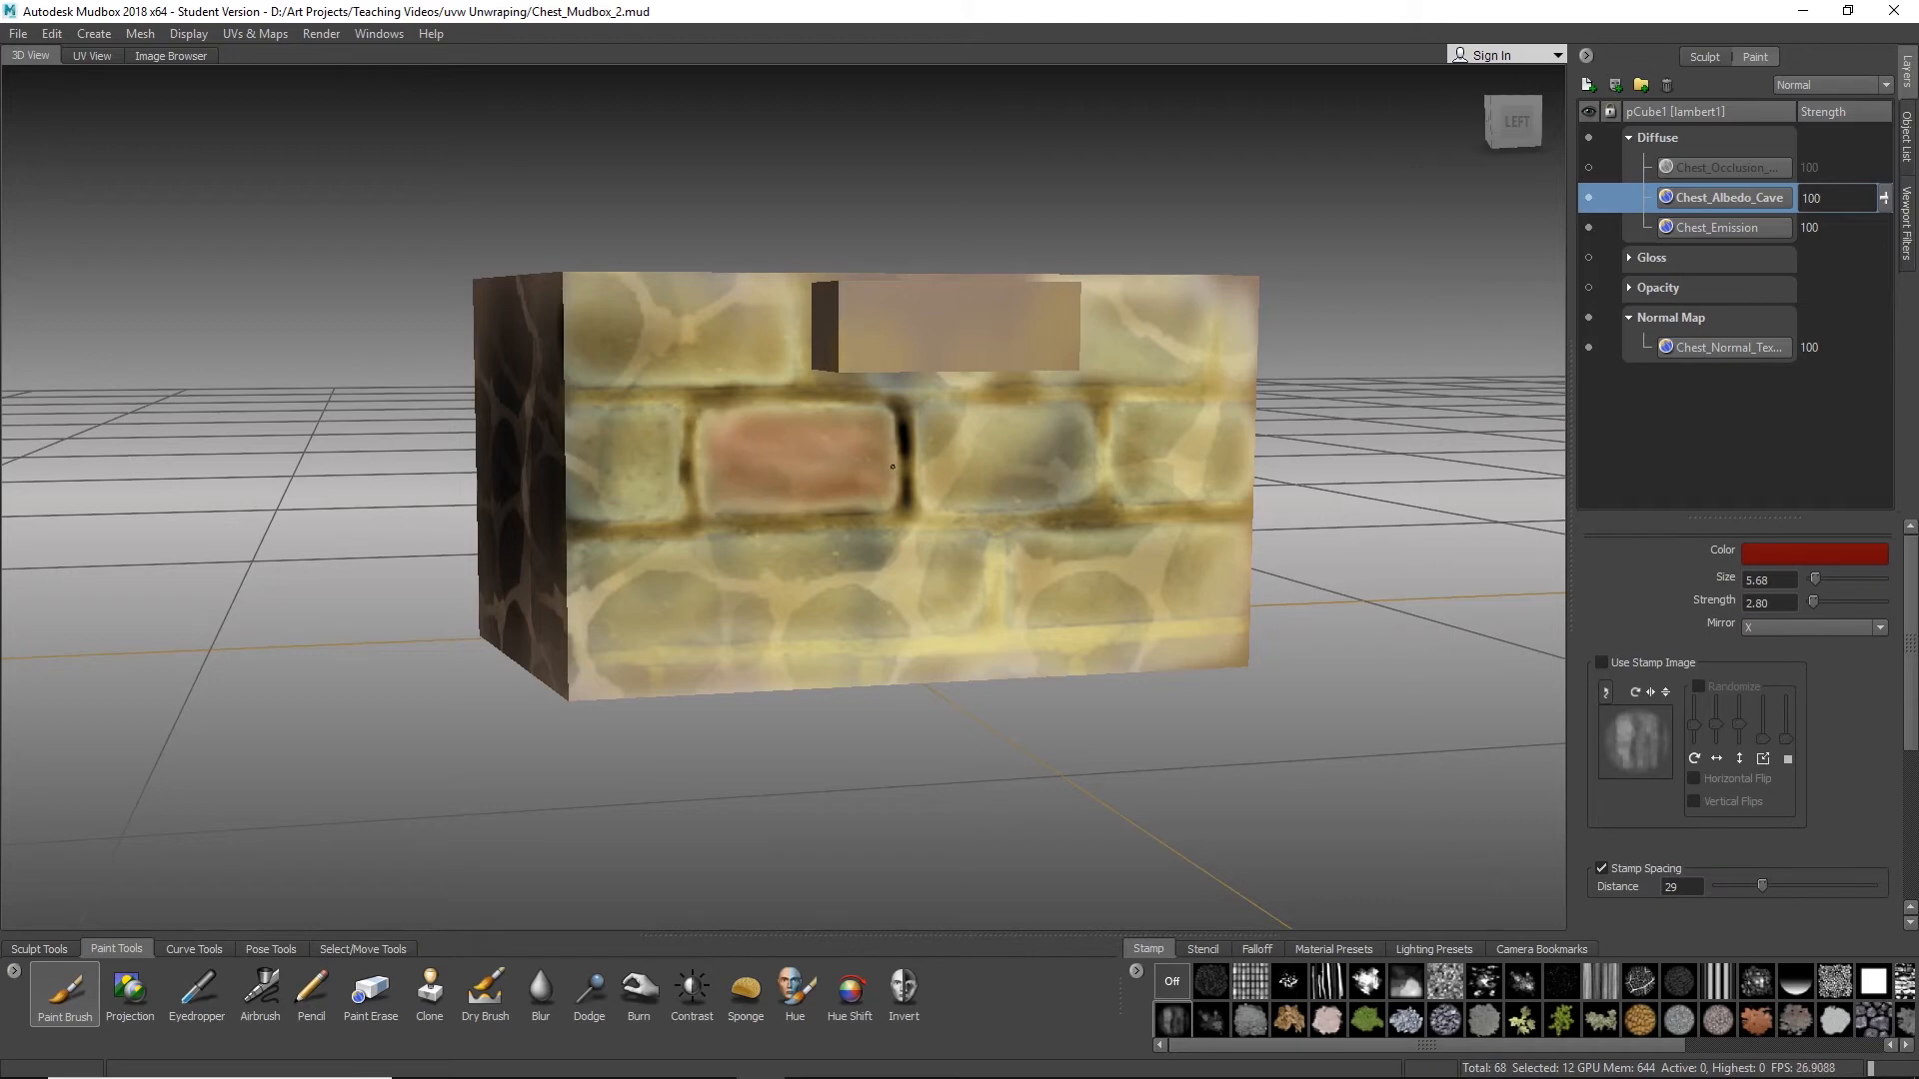
mouse_move(892, 467)
mouse_down()
mouse_move(733, 423)
mouse_move(762, 440)
mouse_move(786, 423)
mouse_move(695, 422)
mouse_up()
key(b)
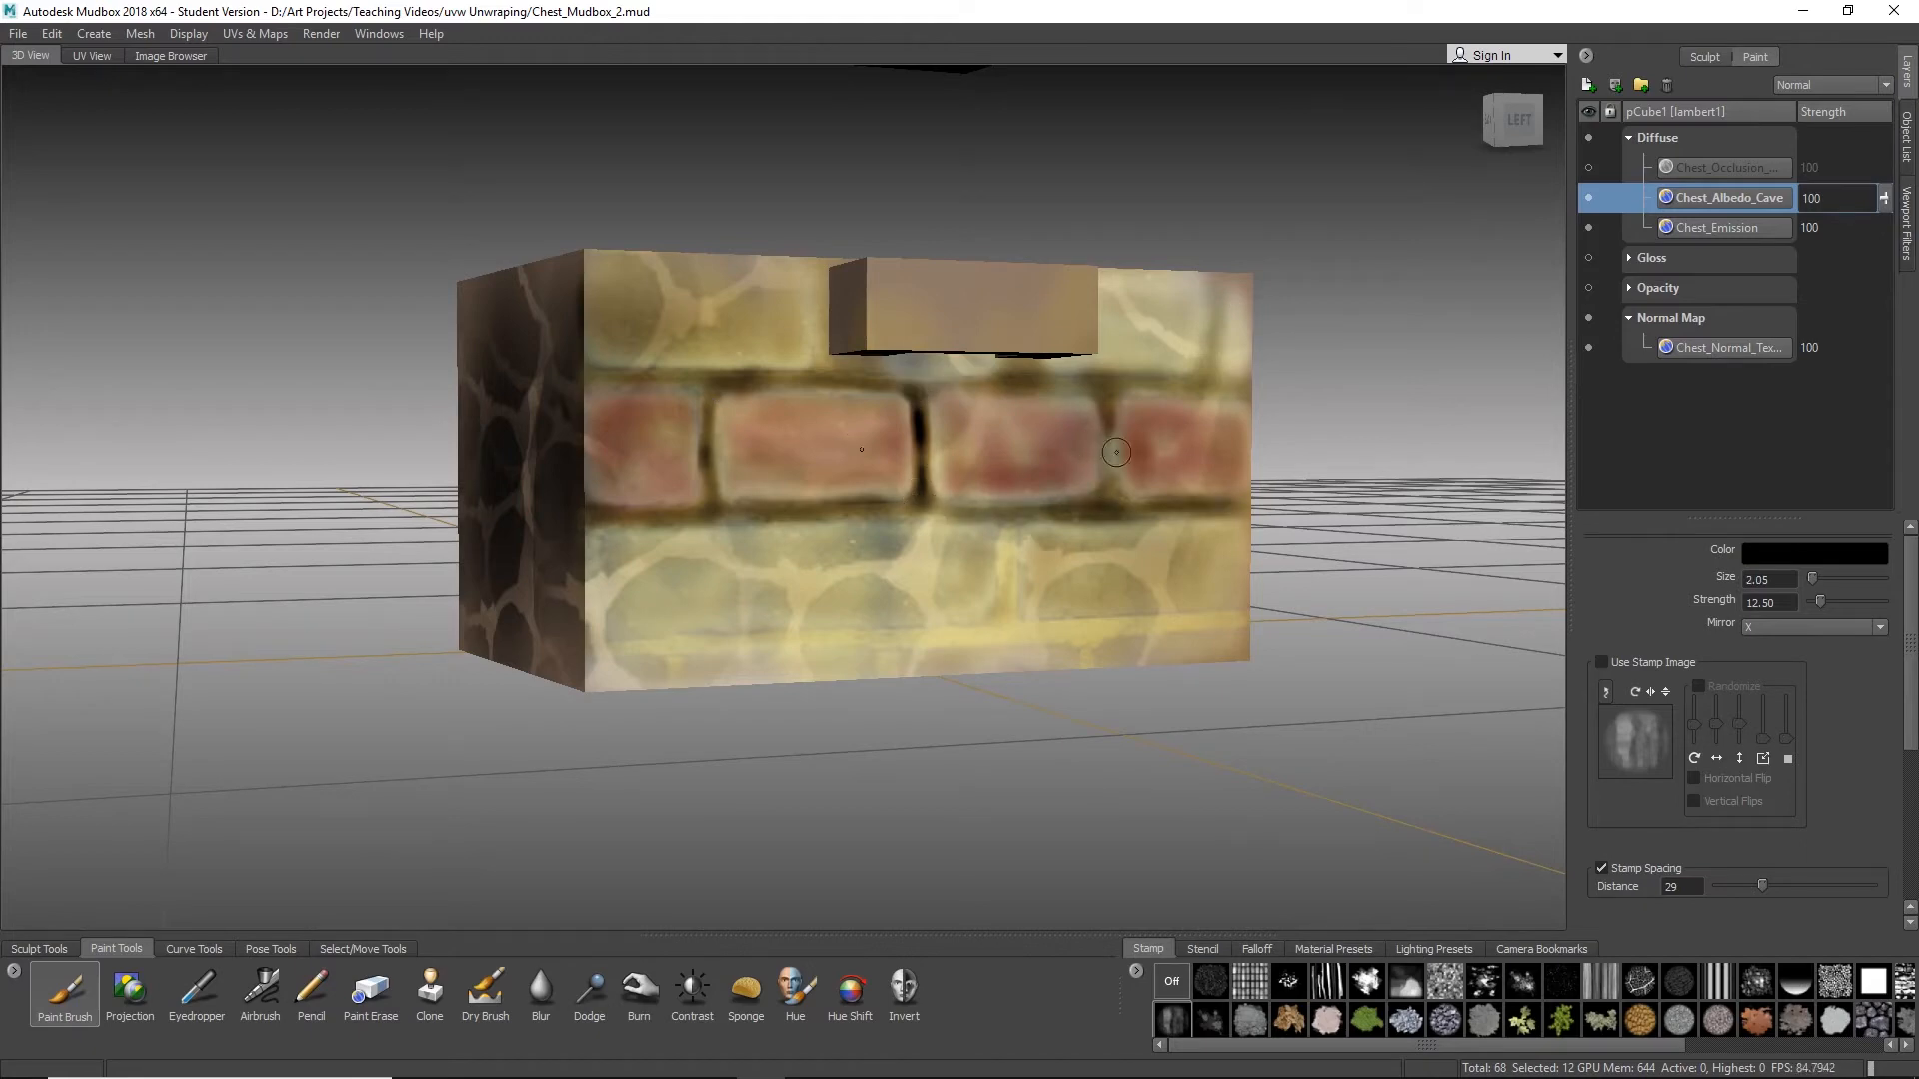
alt+drag(1200, 452, 1038, 558)
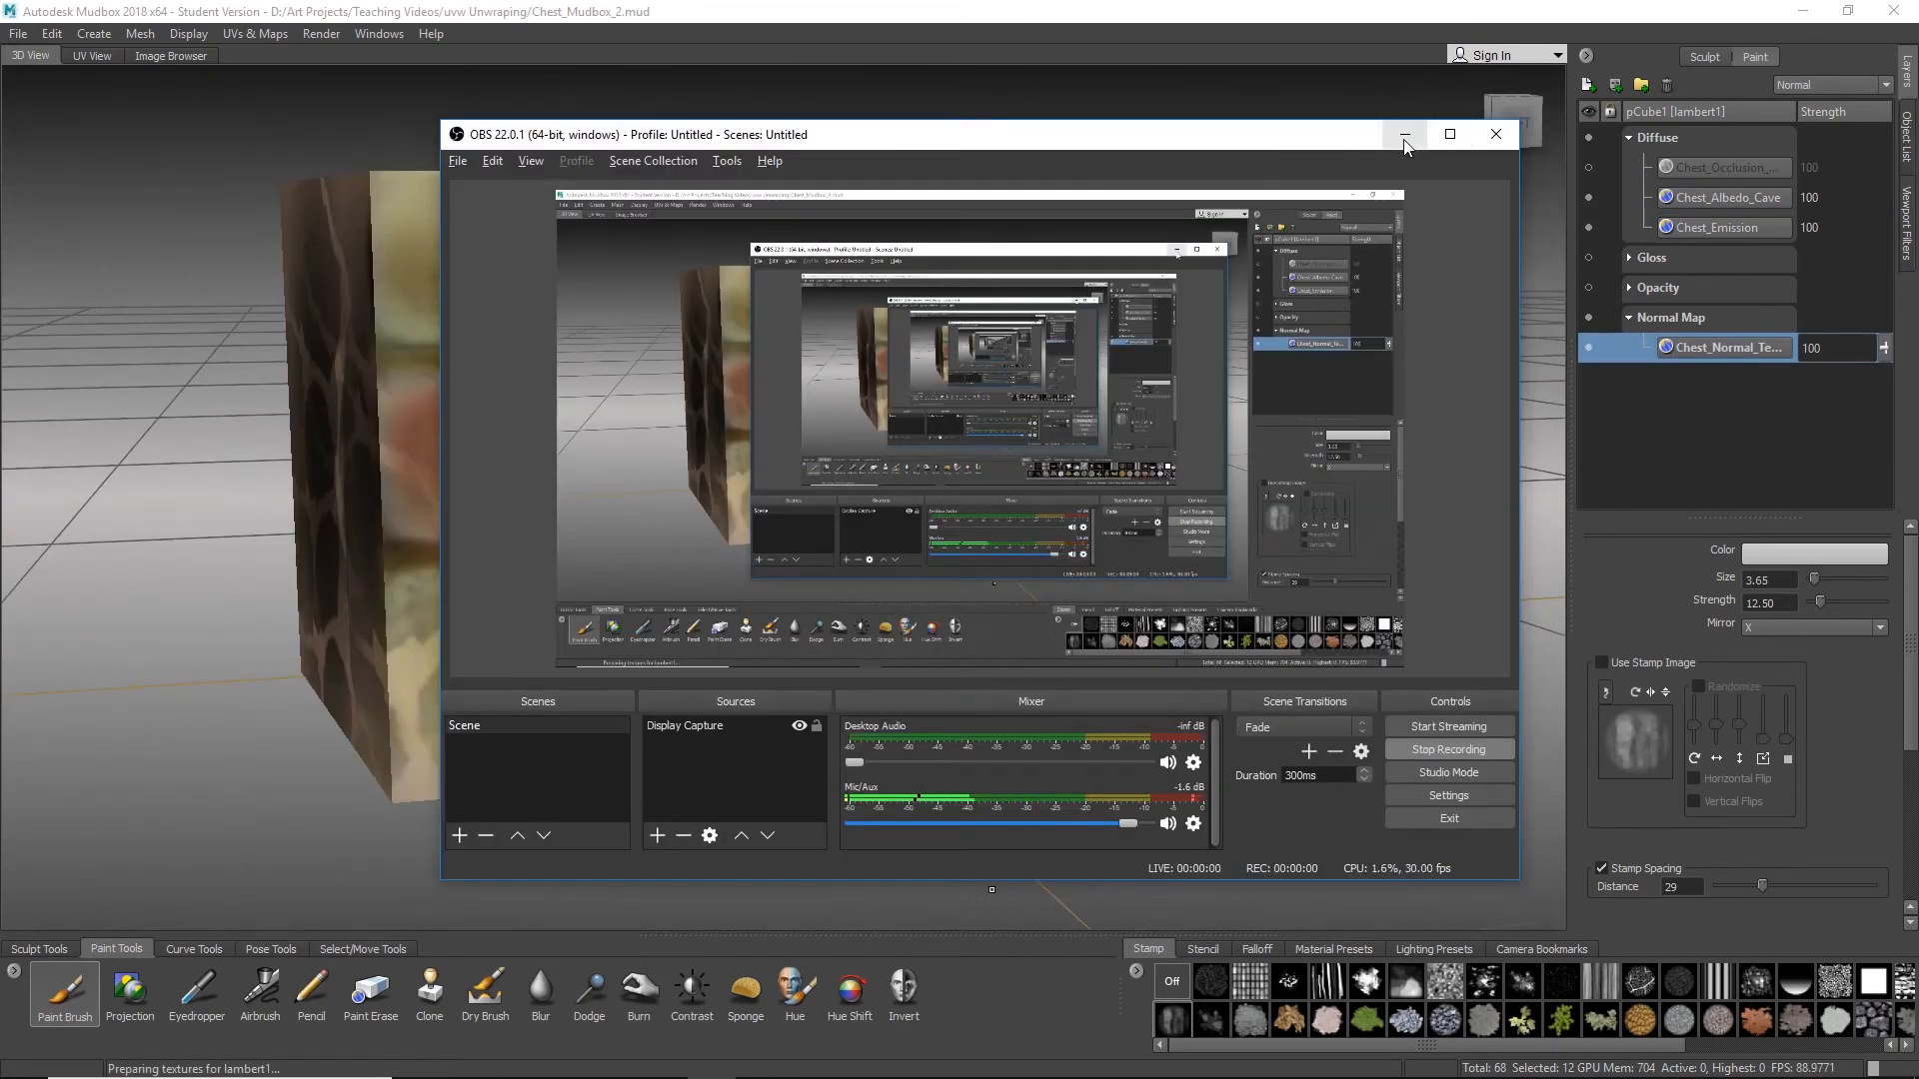
Step: Create a paint layer named Chest_Height_Texture in the Bump Map channel
click(1404, 133)
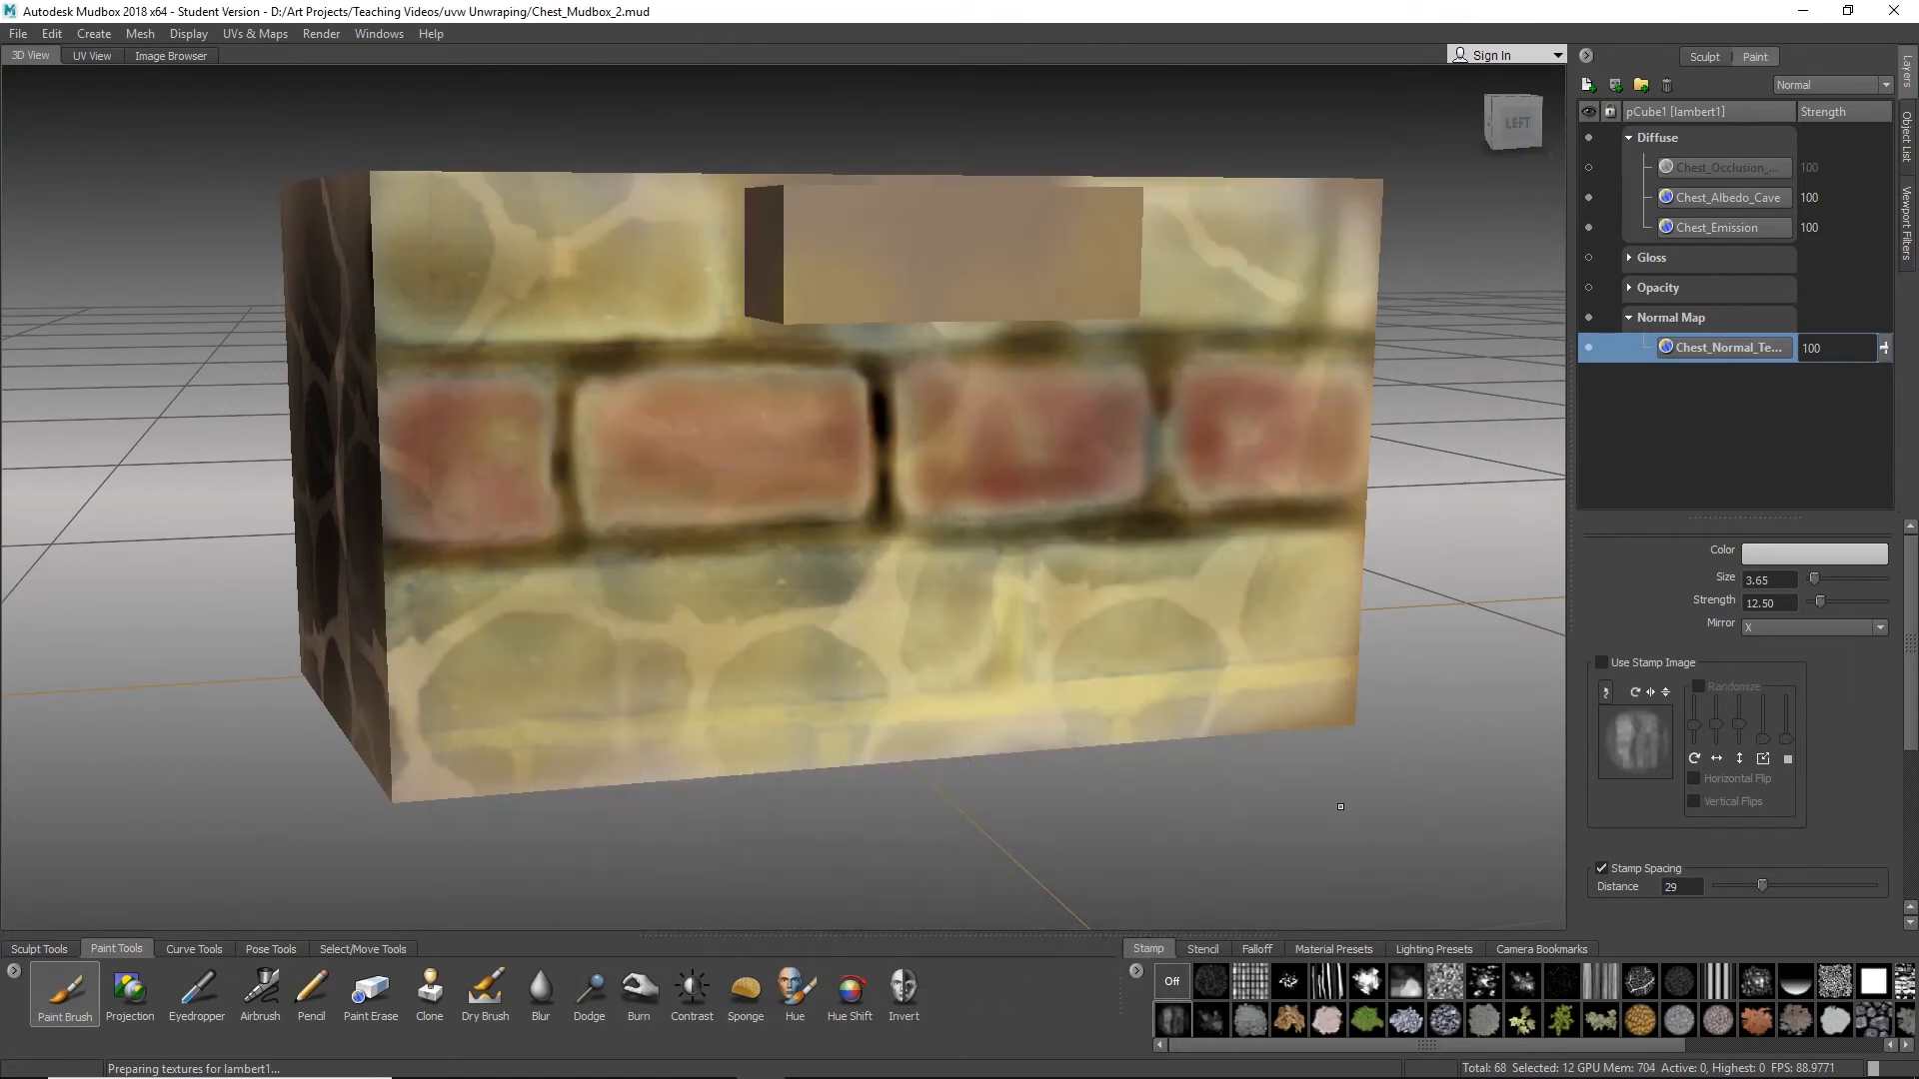
click(1630, 316)
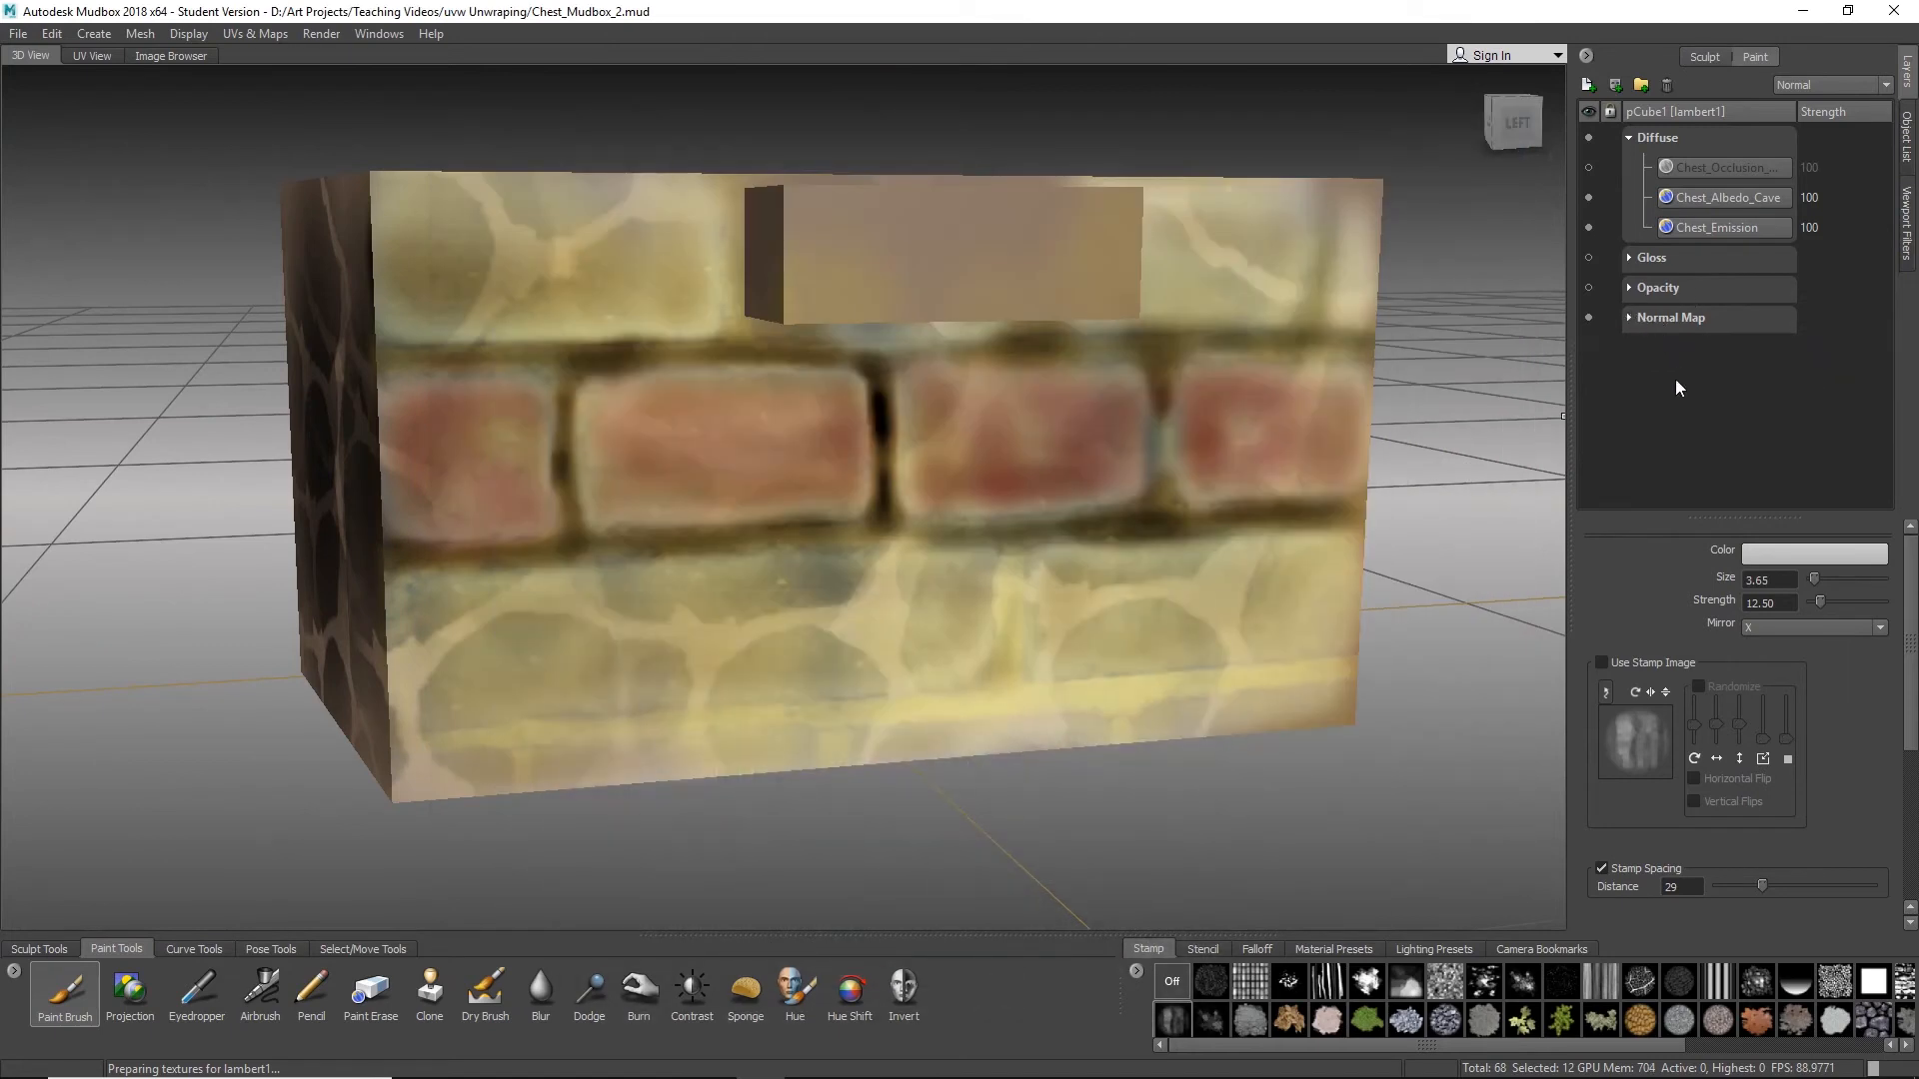
right_click(1674, 404)
click(1724, 428)
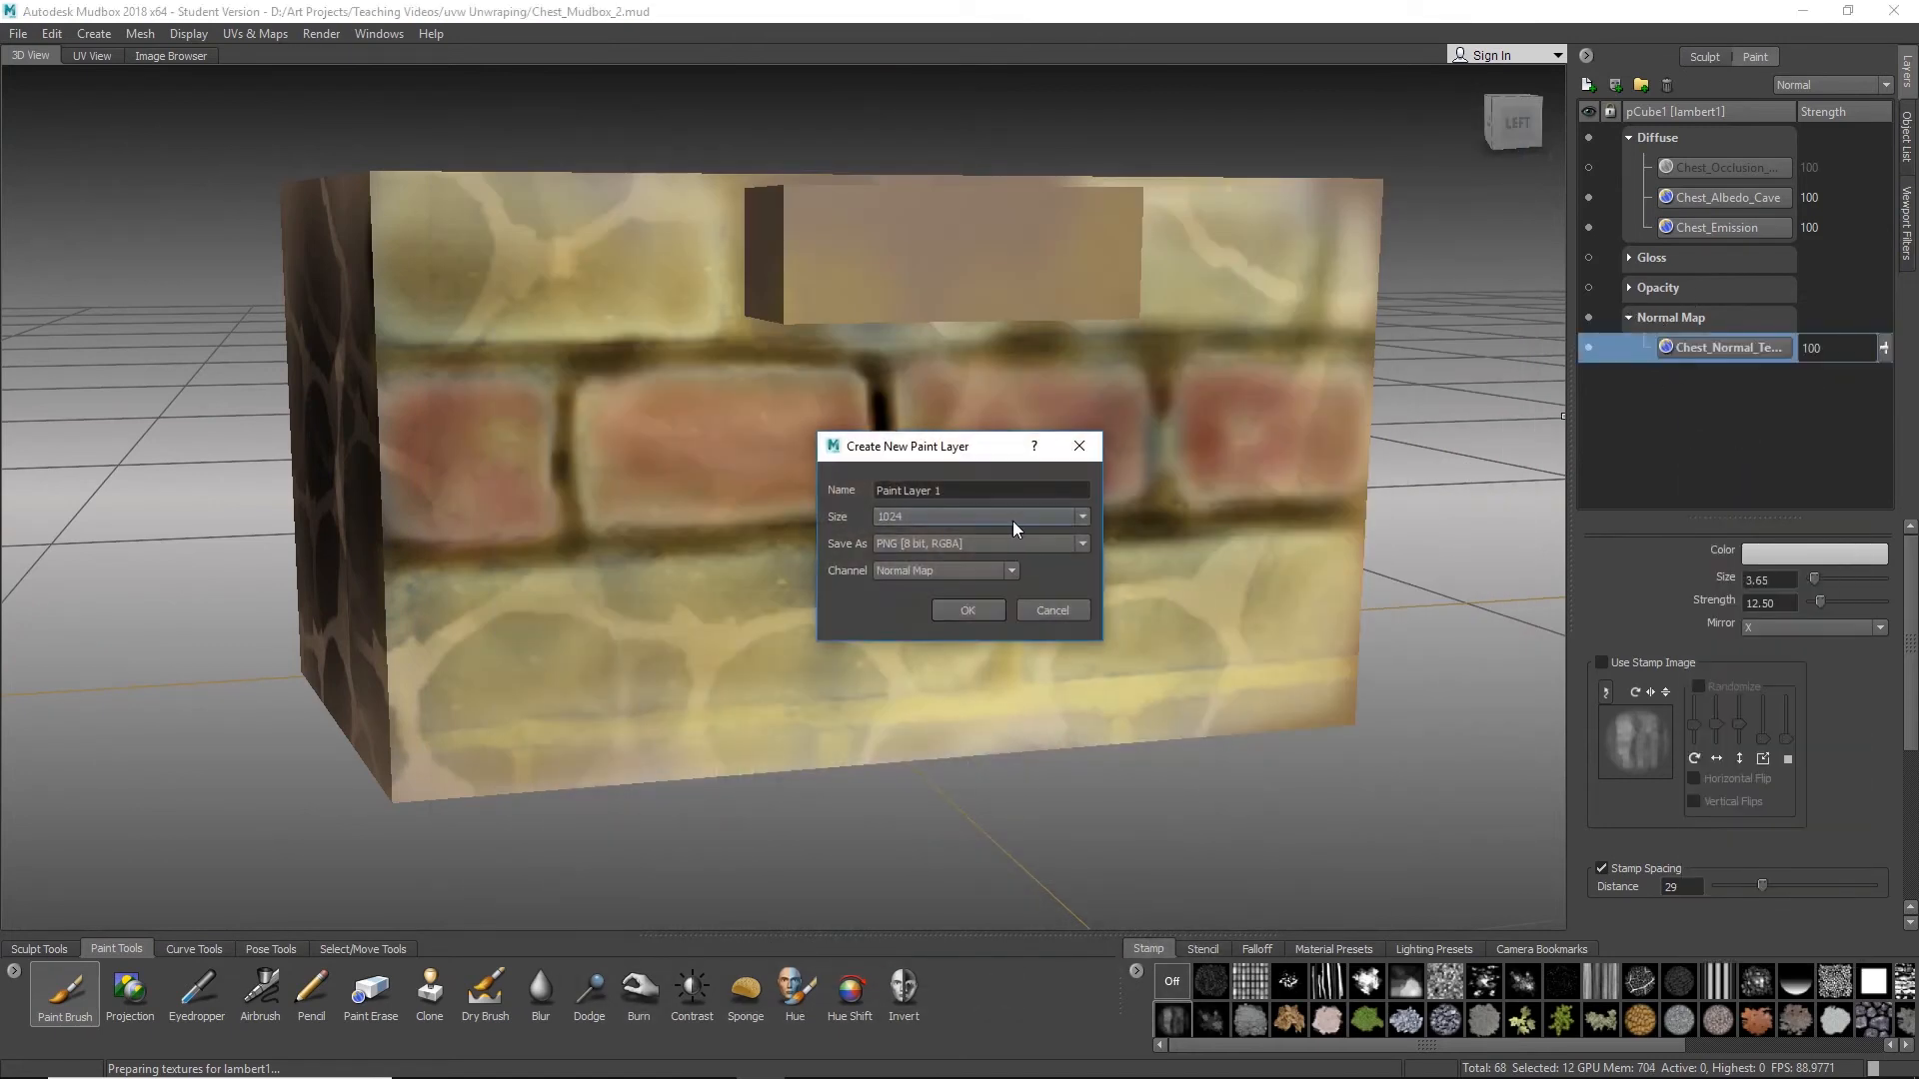
triple_click(970, 491)
text(Che)
text(st_Height_Texture)
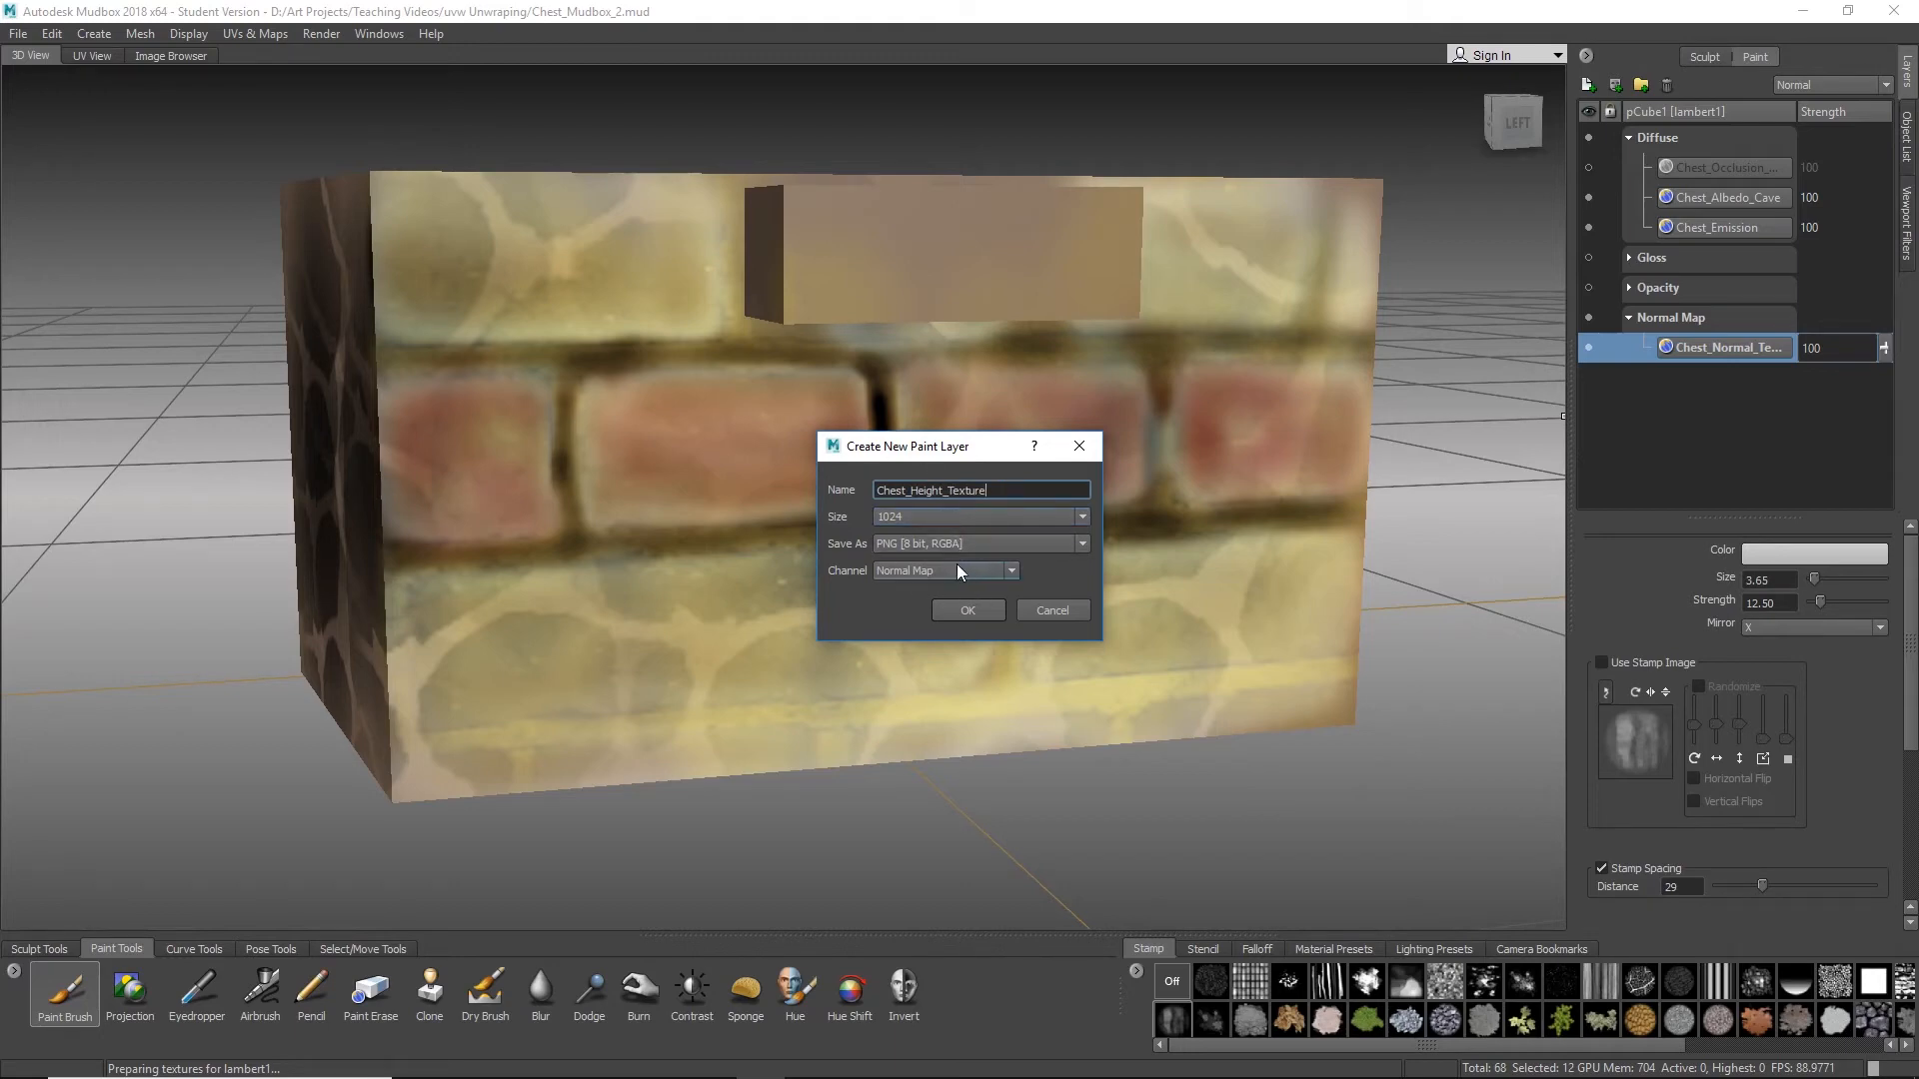
click(958, 568)
click(918, 667)
click(969, 612)
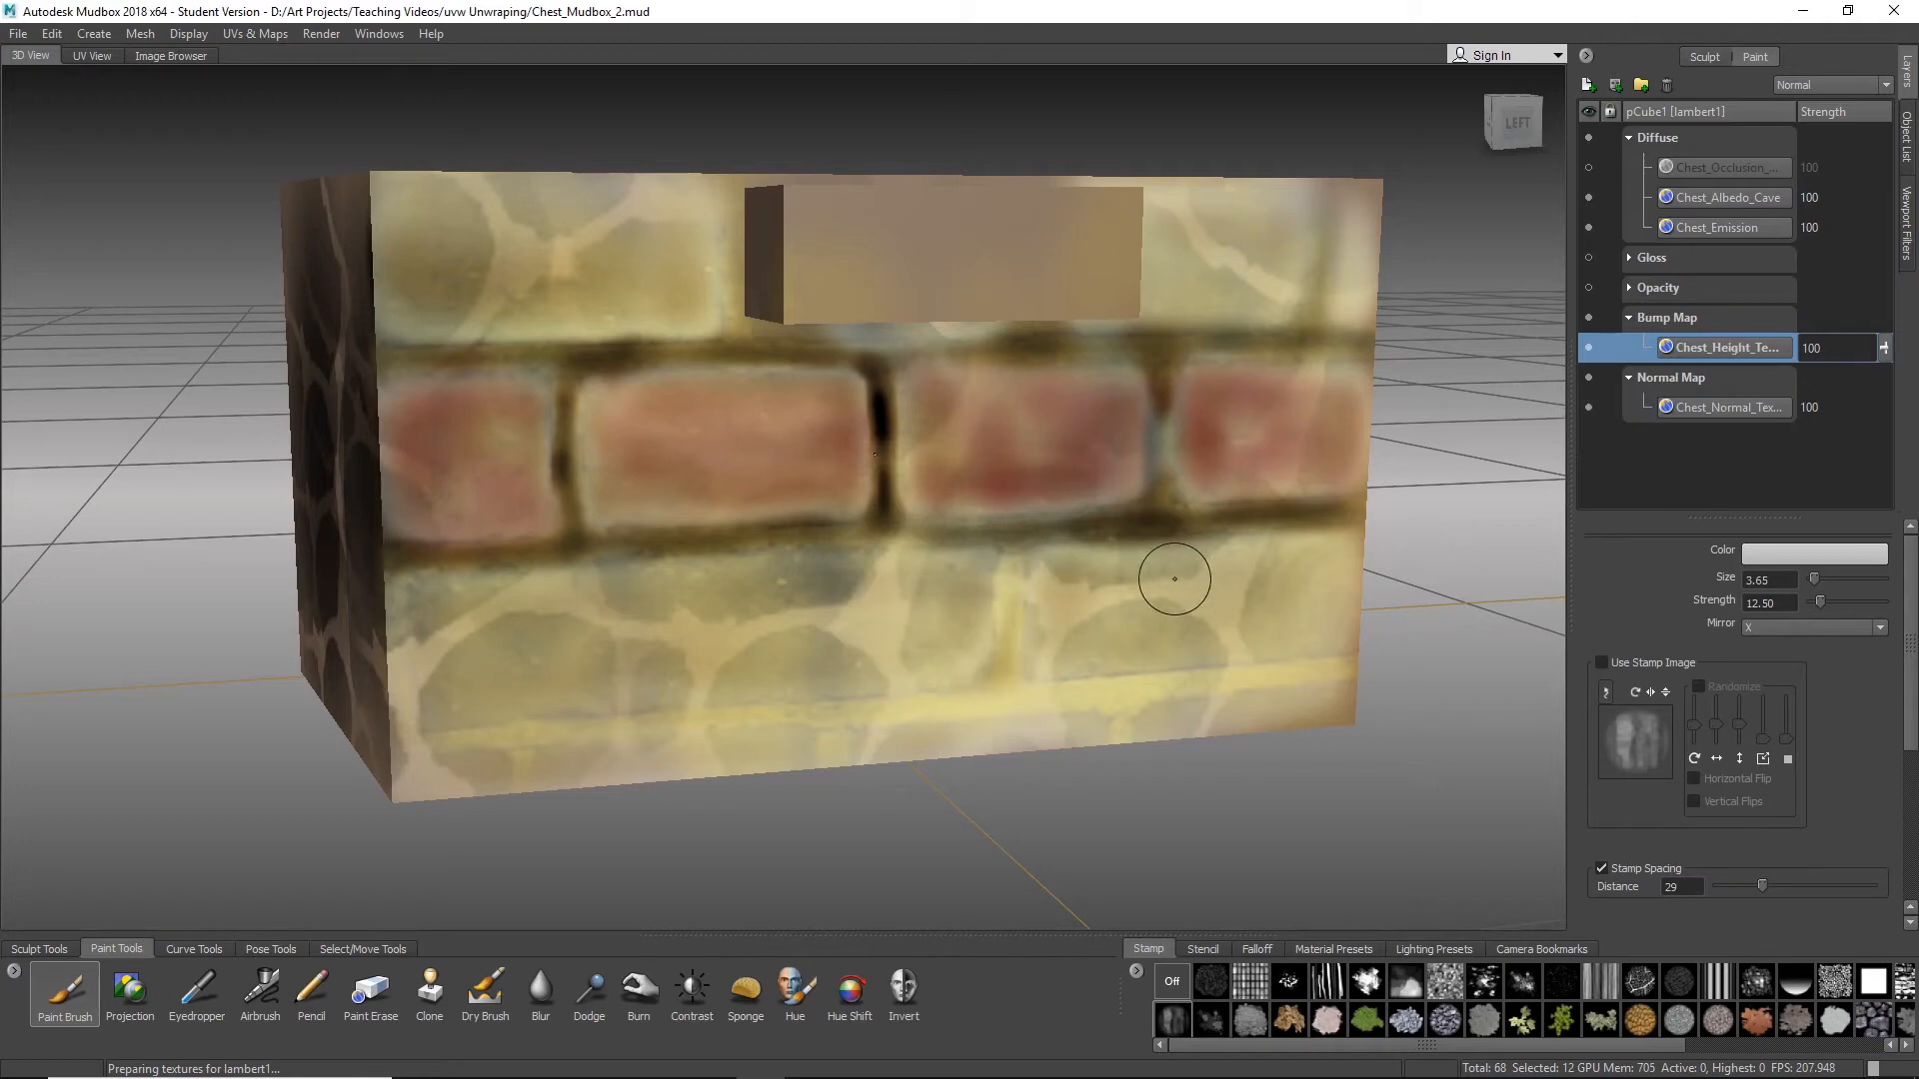
Step: Examine the details of the Chest_Normal_Texture and Chest_Height_Texture layers and the brick side of the chest
alt+drag(928, 512, 1038, 456)
alt+middle_drag(1038, 456, 1021, 452)
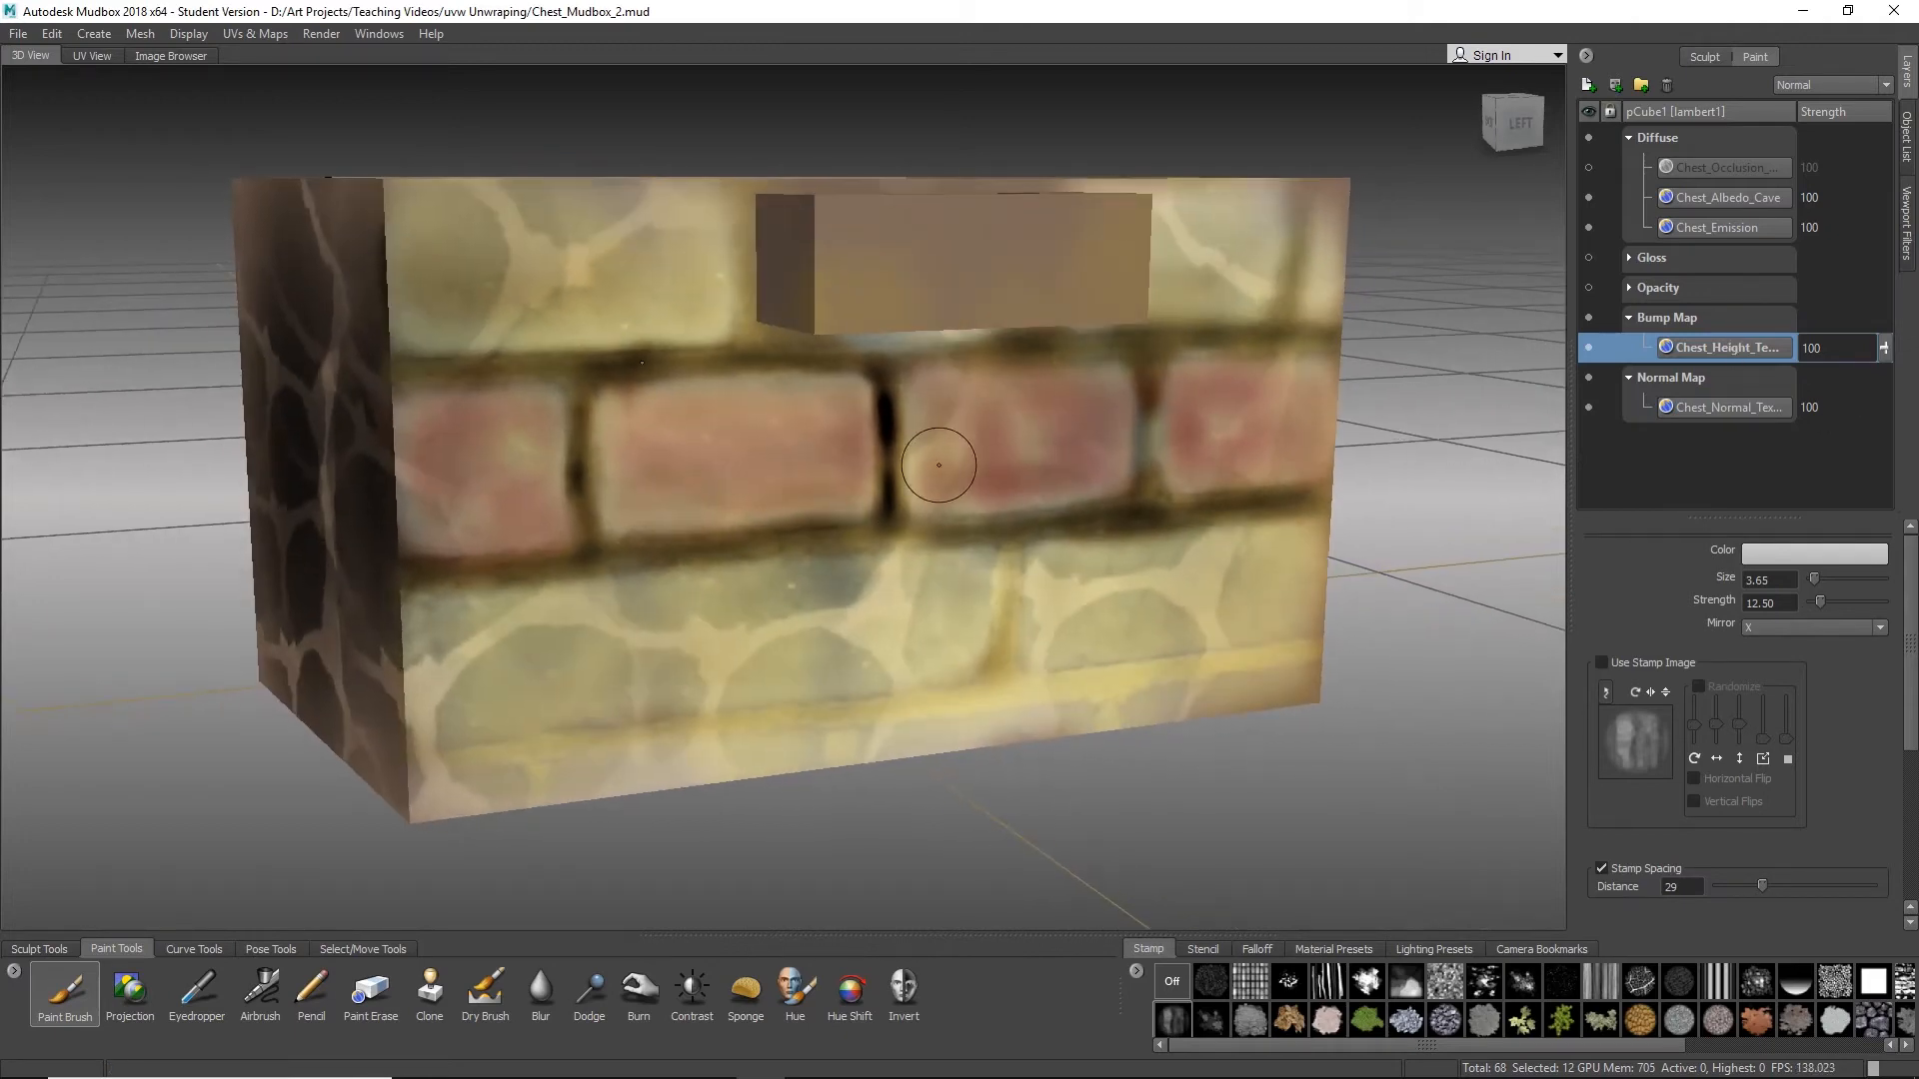
alt+drag(938, 465, 977, 523)
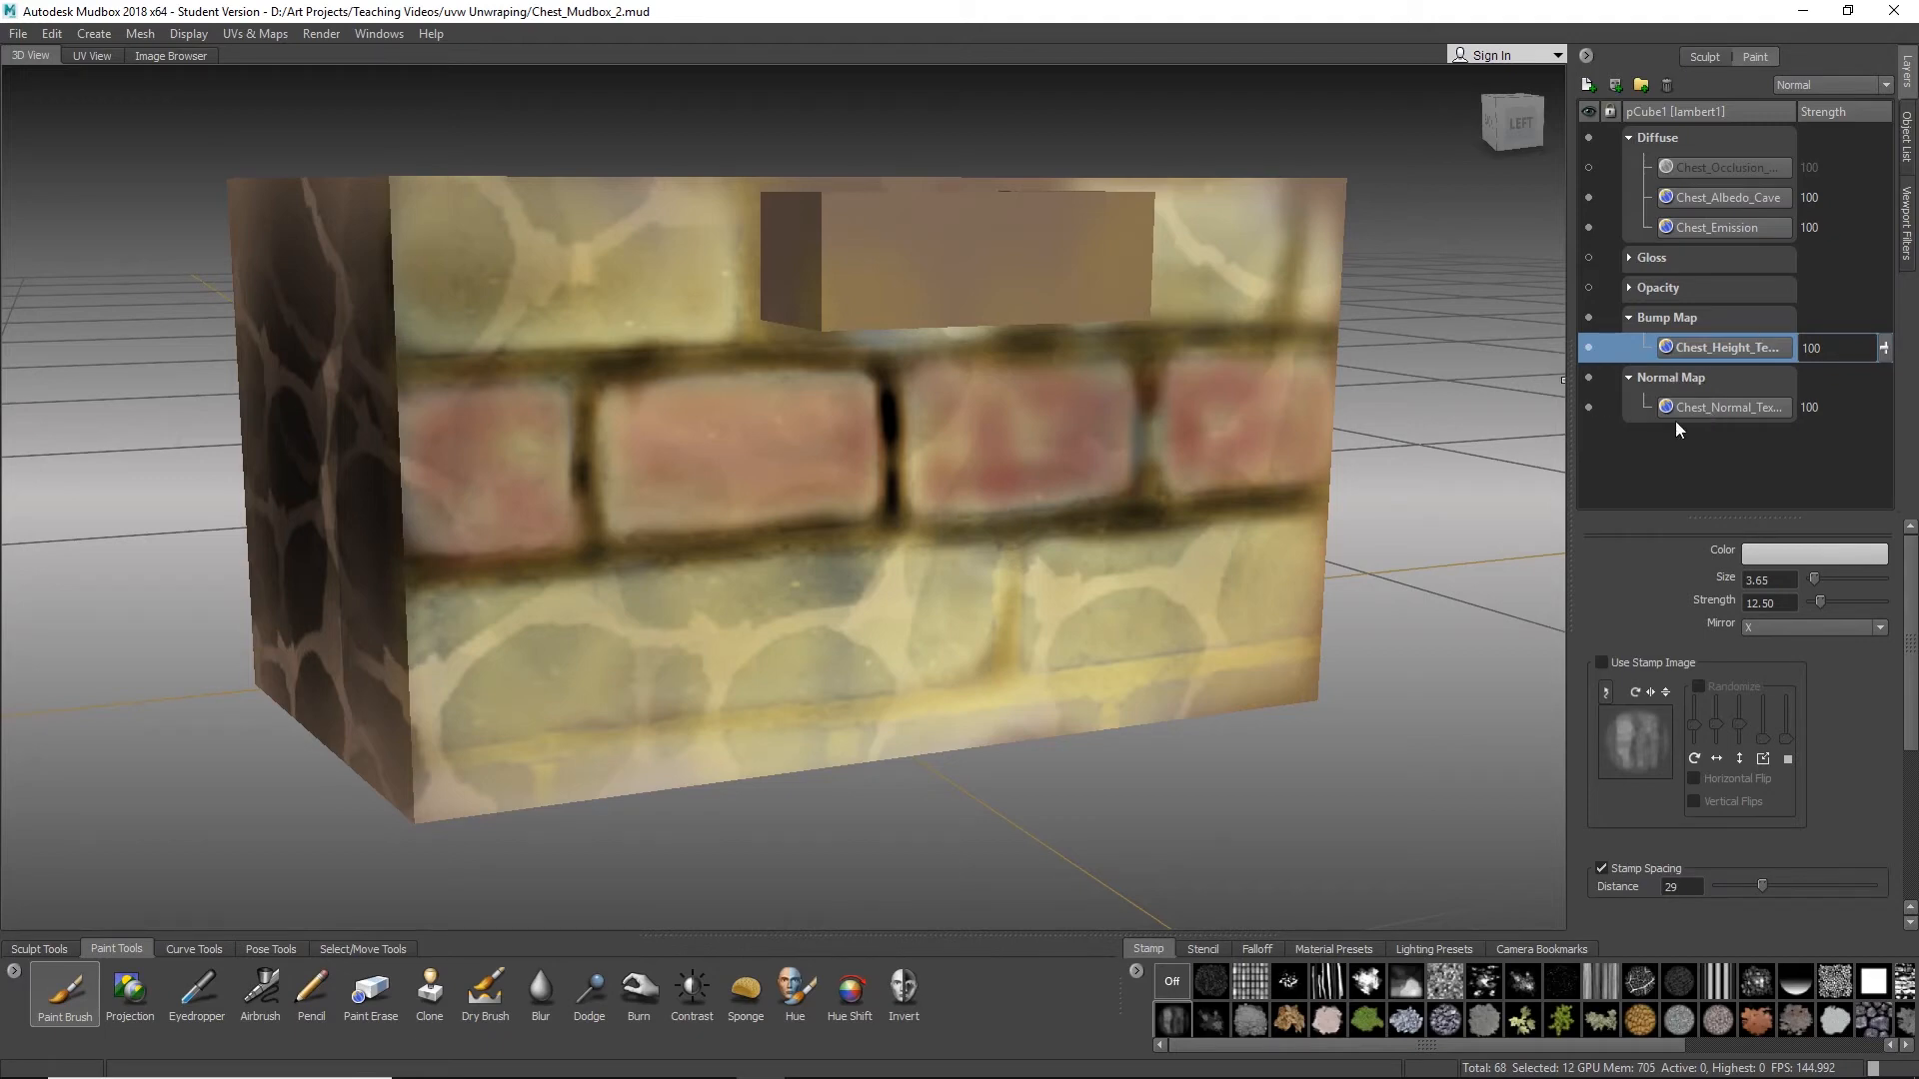
mouse_move(1713, 410)
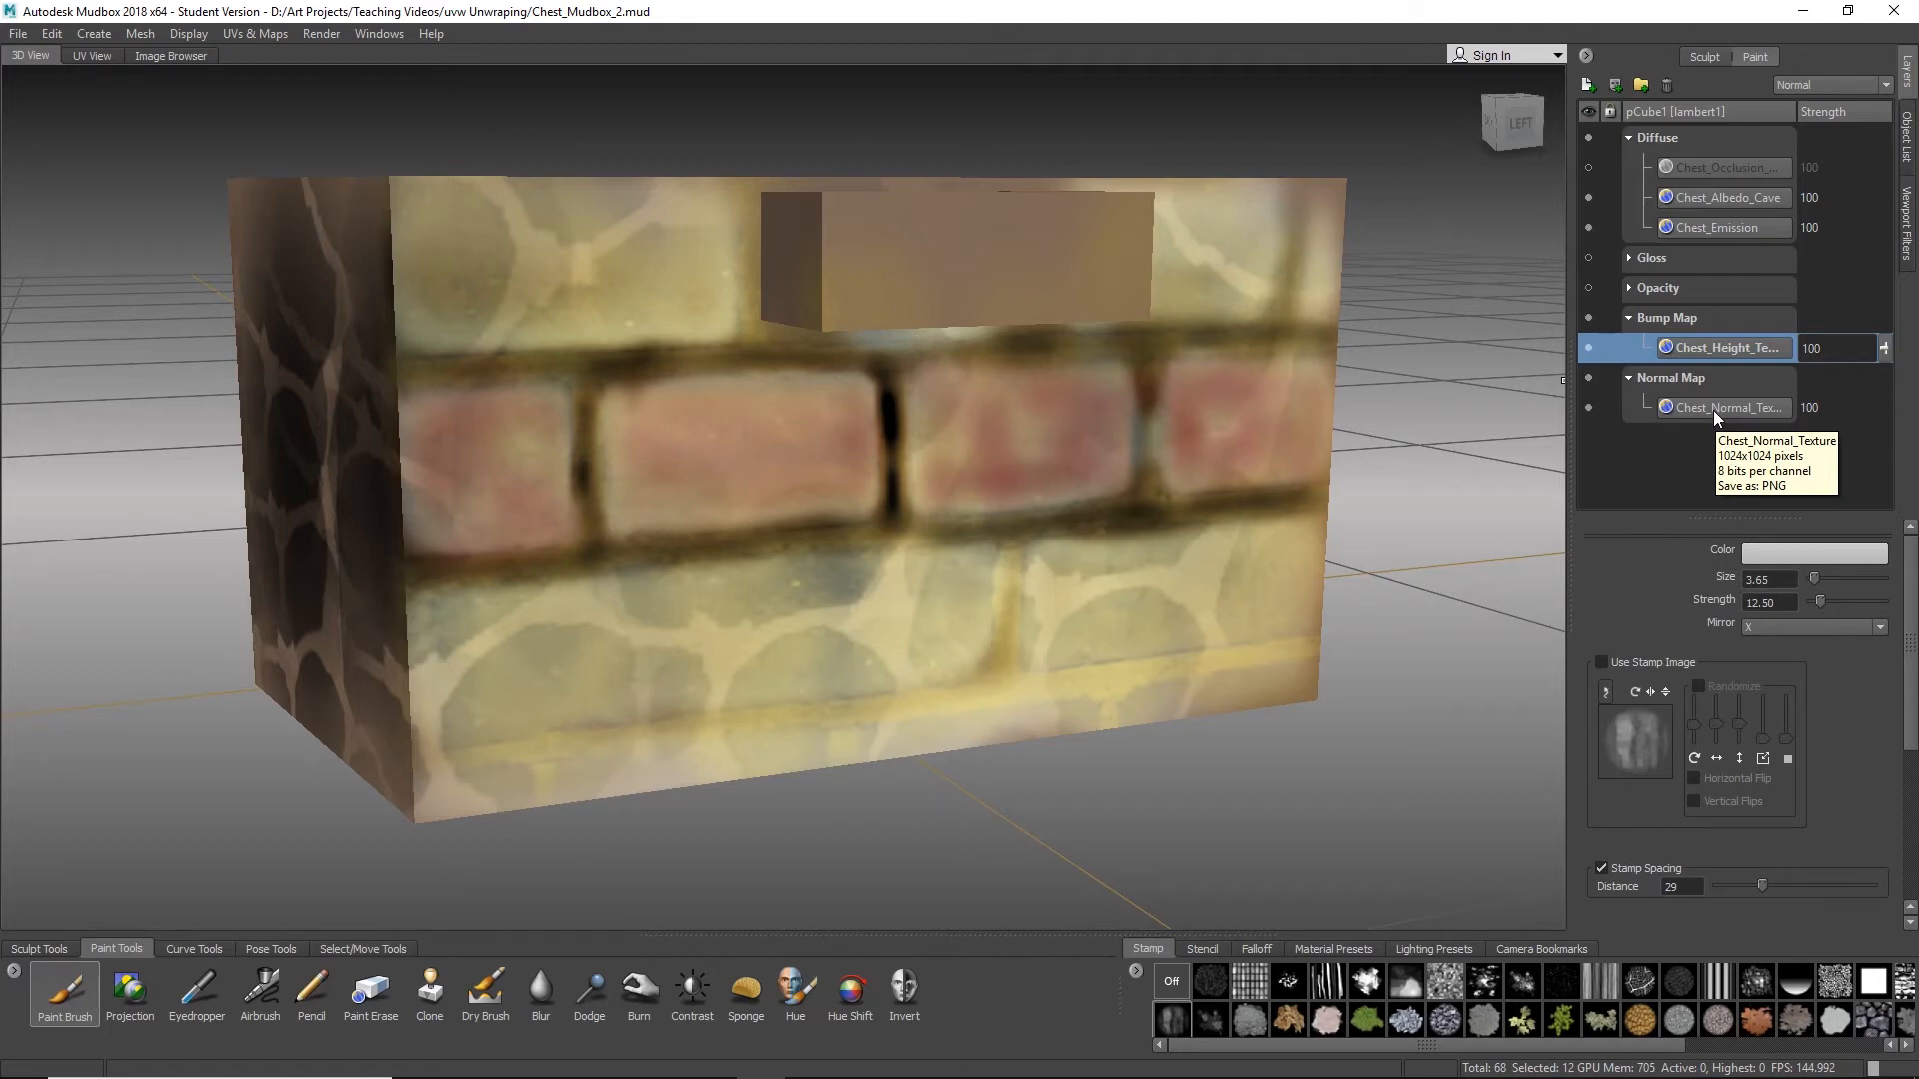
mouse_move(1732, 364)
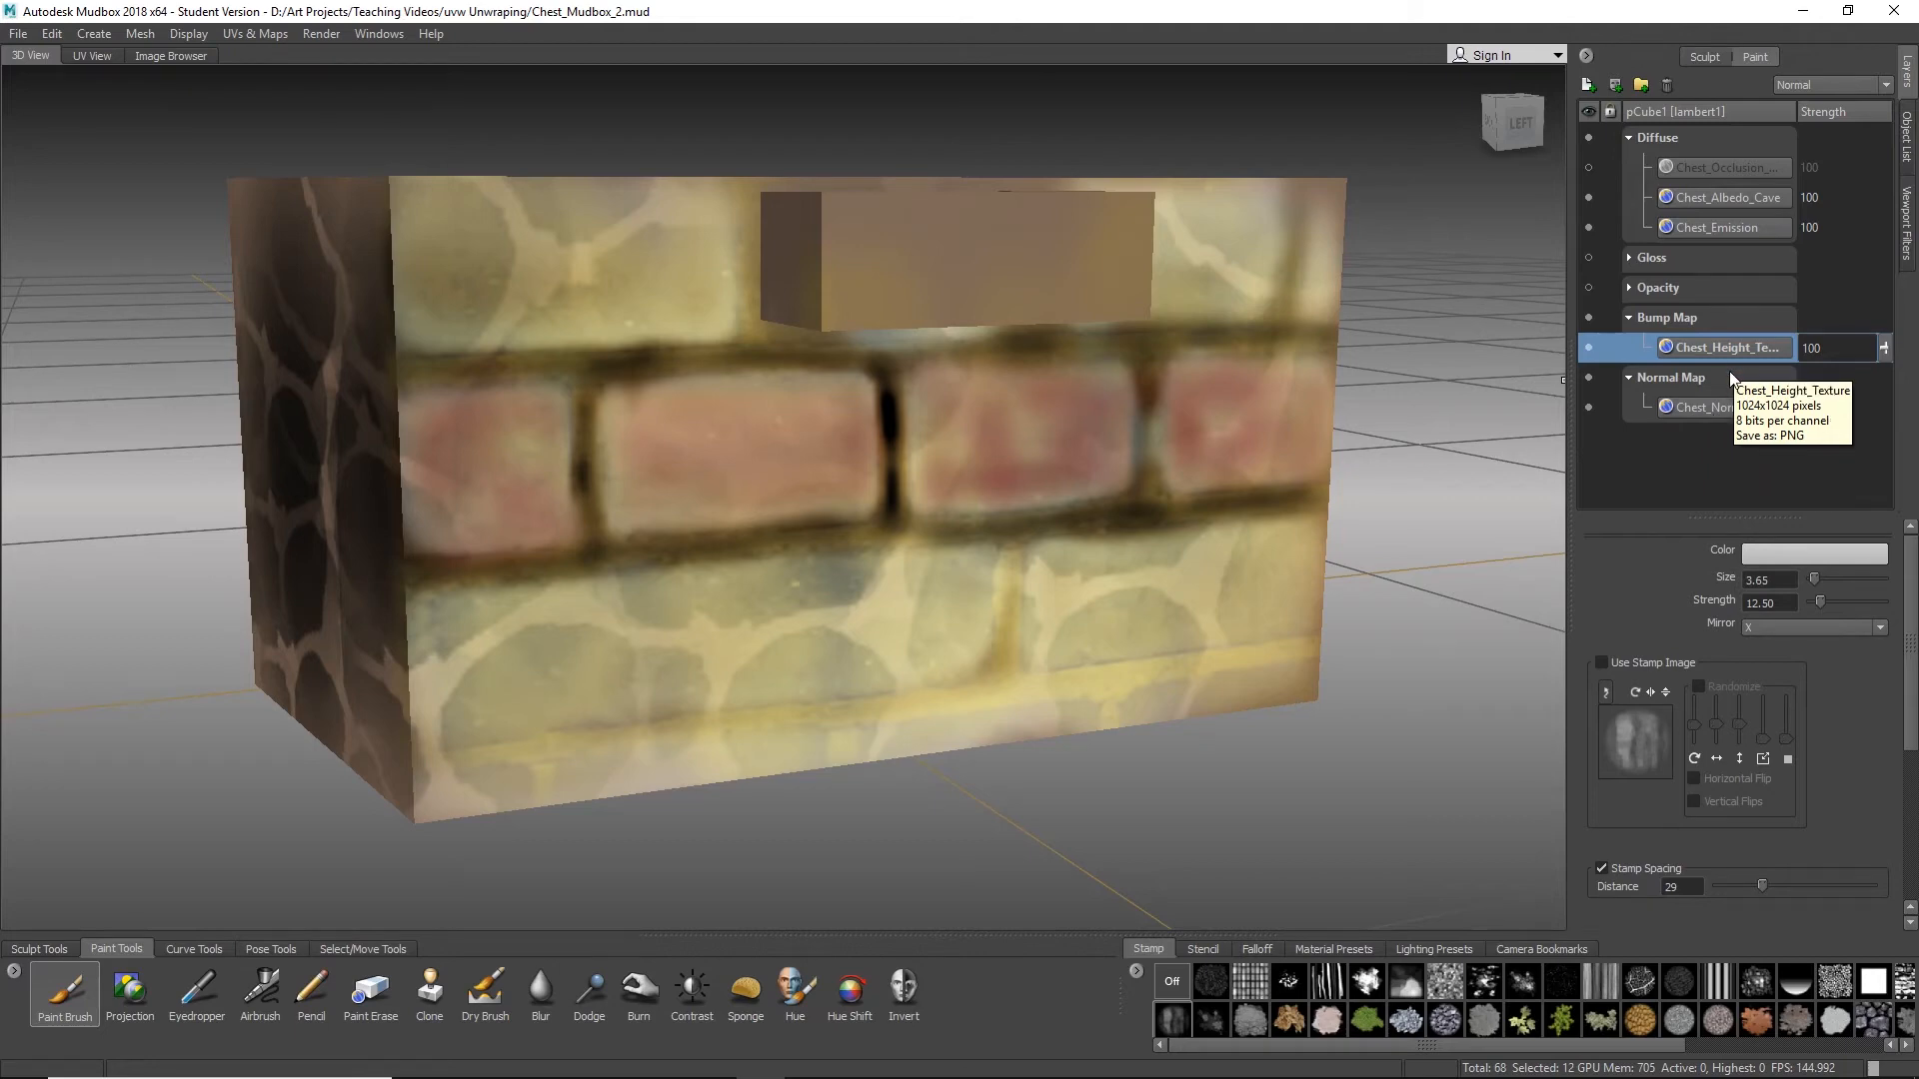
mouse_move(733, 588)
alt+mouse_down()
mouse_move(868, 578)
mouse_move(849, 512)
alt+mouse_up()
alt+drag(650, 519, 712, 518)
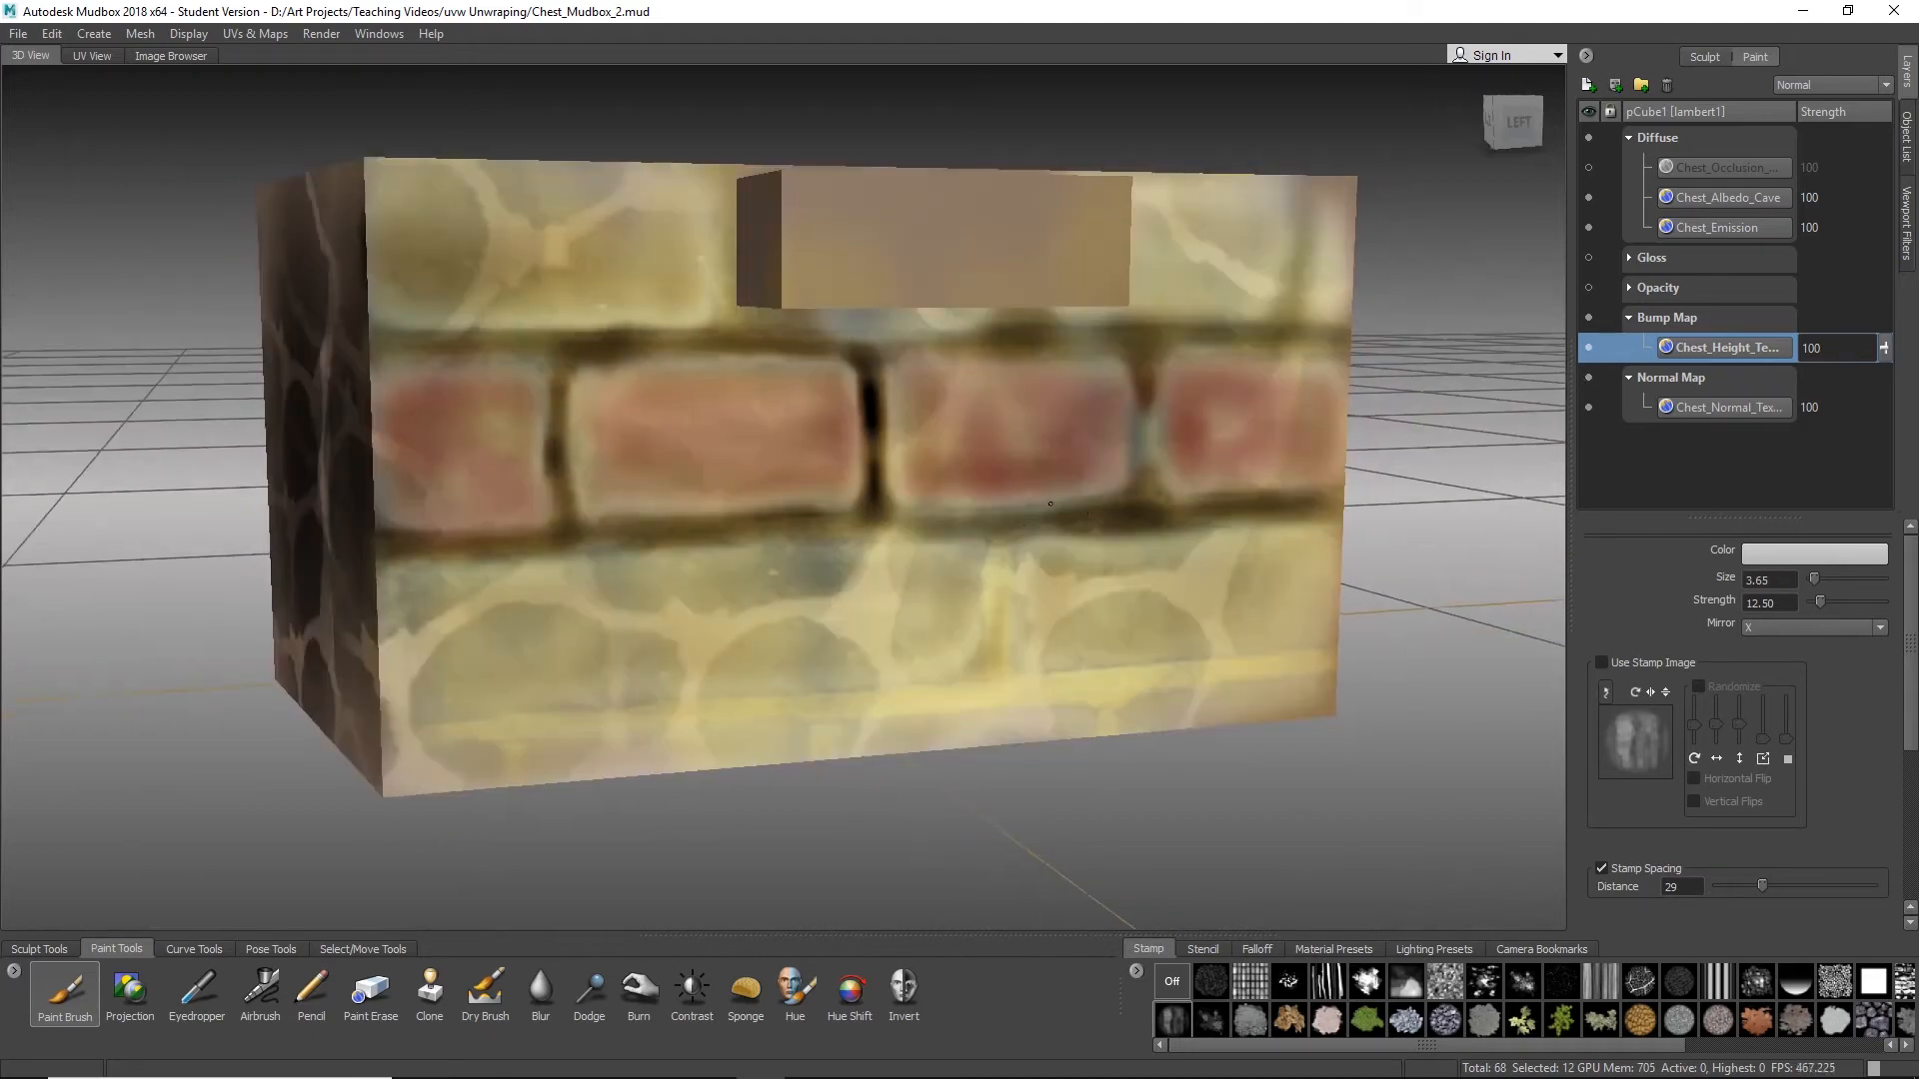
alt+middle_drag(712, 518, 814, 511)
scroll(813, 511, up, 2)
alt+drag(814, 511, 734, 507)
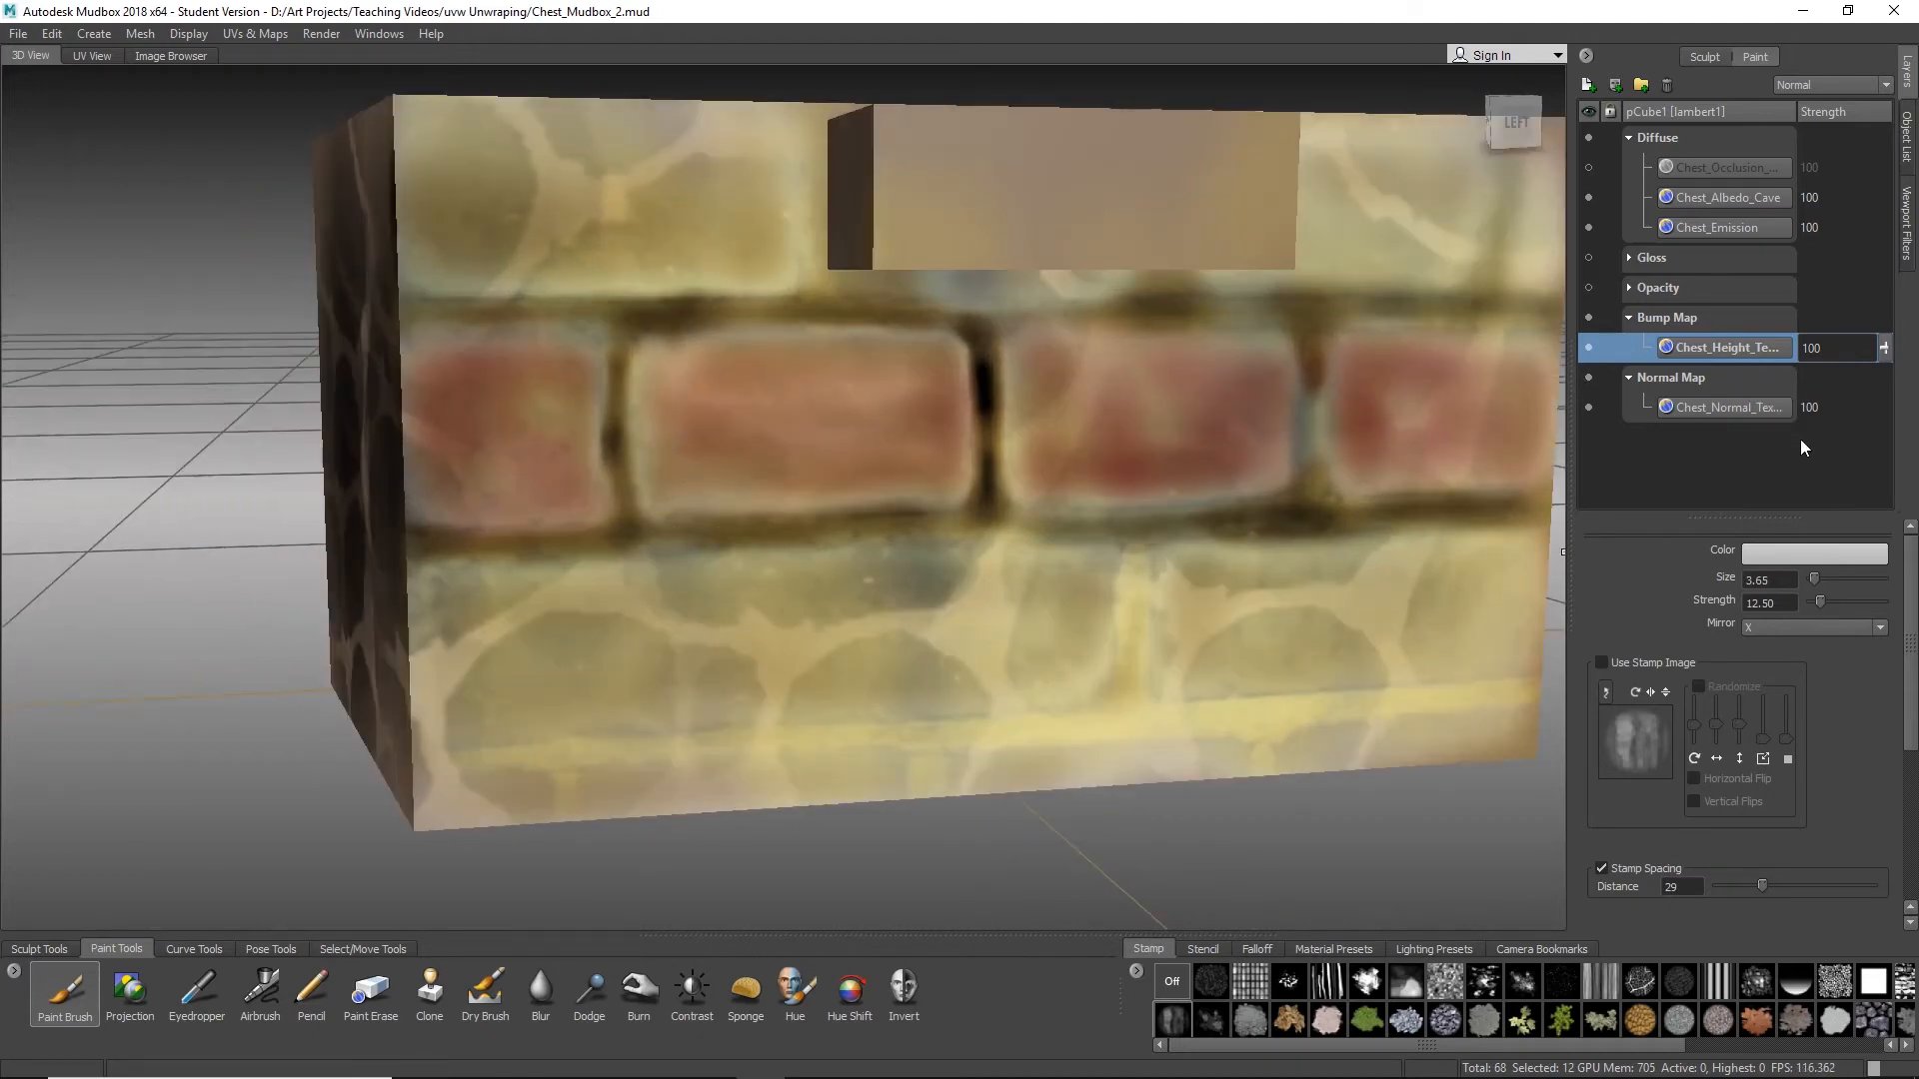
Step: Hide the Diffuse channel and paint a light curling squiggle across the bottom brick row on the Chest_Height_Texture layer
click(1796, 556)
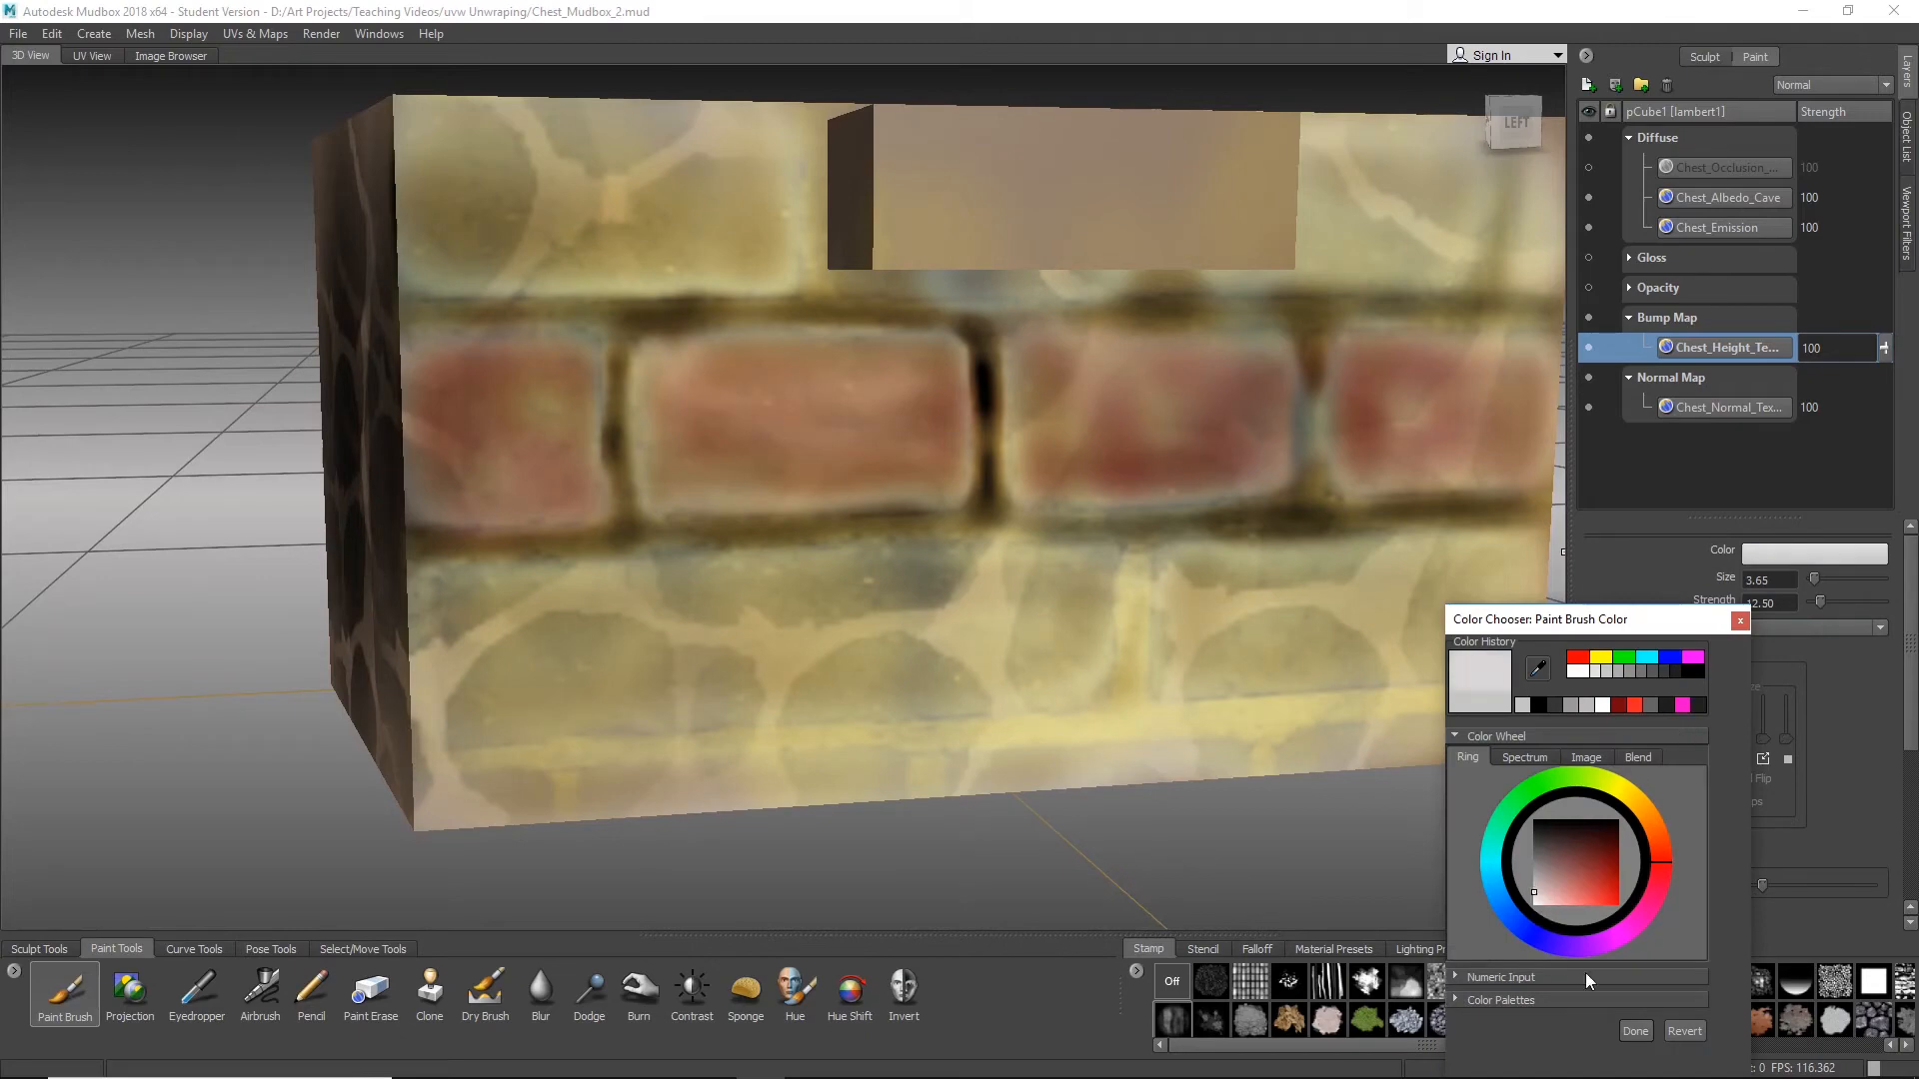
click(1635, 1032)
alt+drag(1041, 587, 1005, 639)
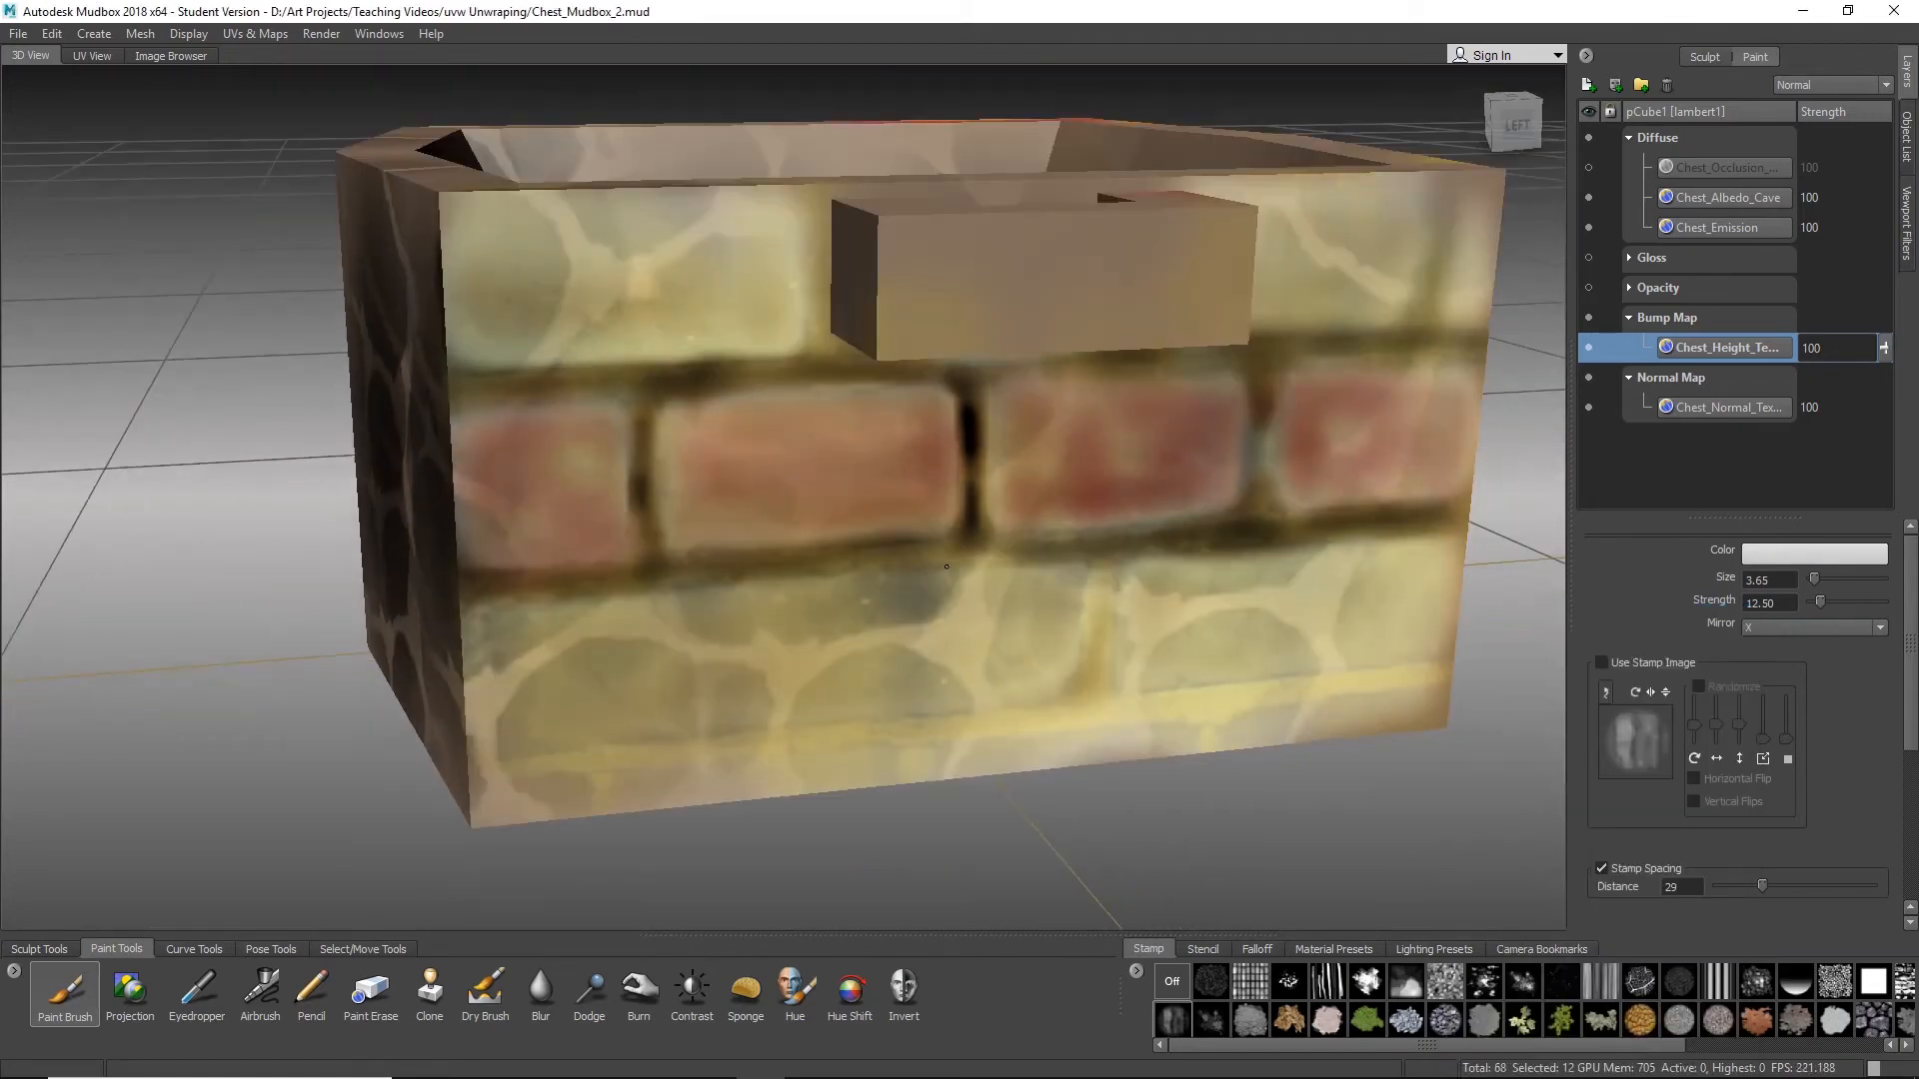
click(1588, 139)
scroll(806, 523, up, 3)
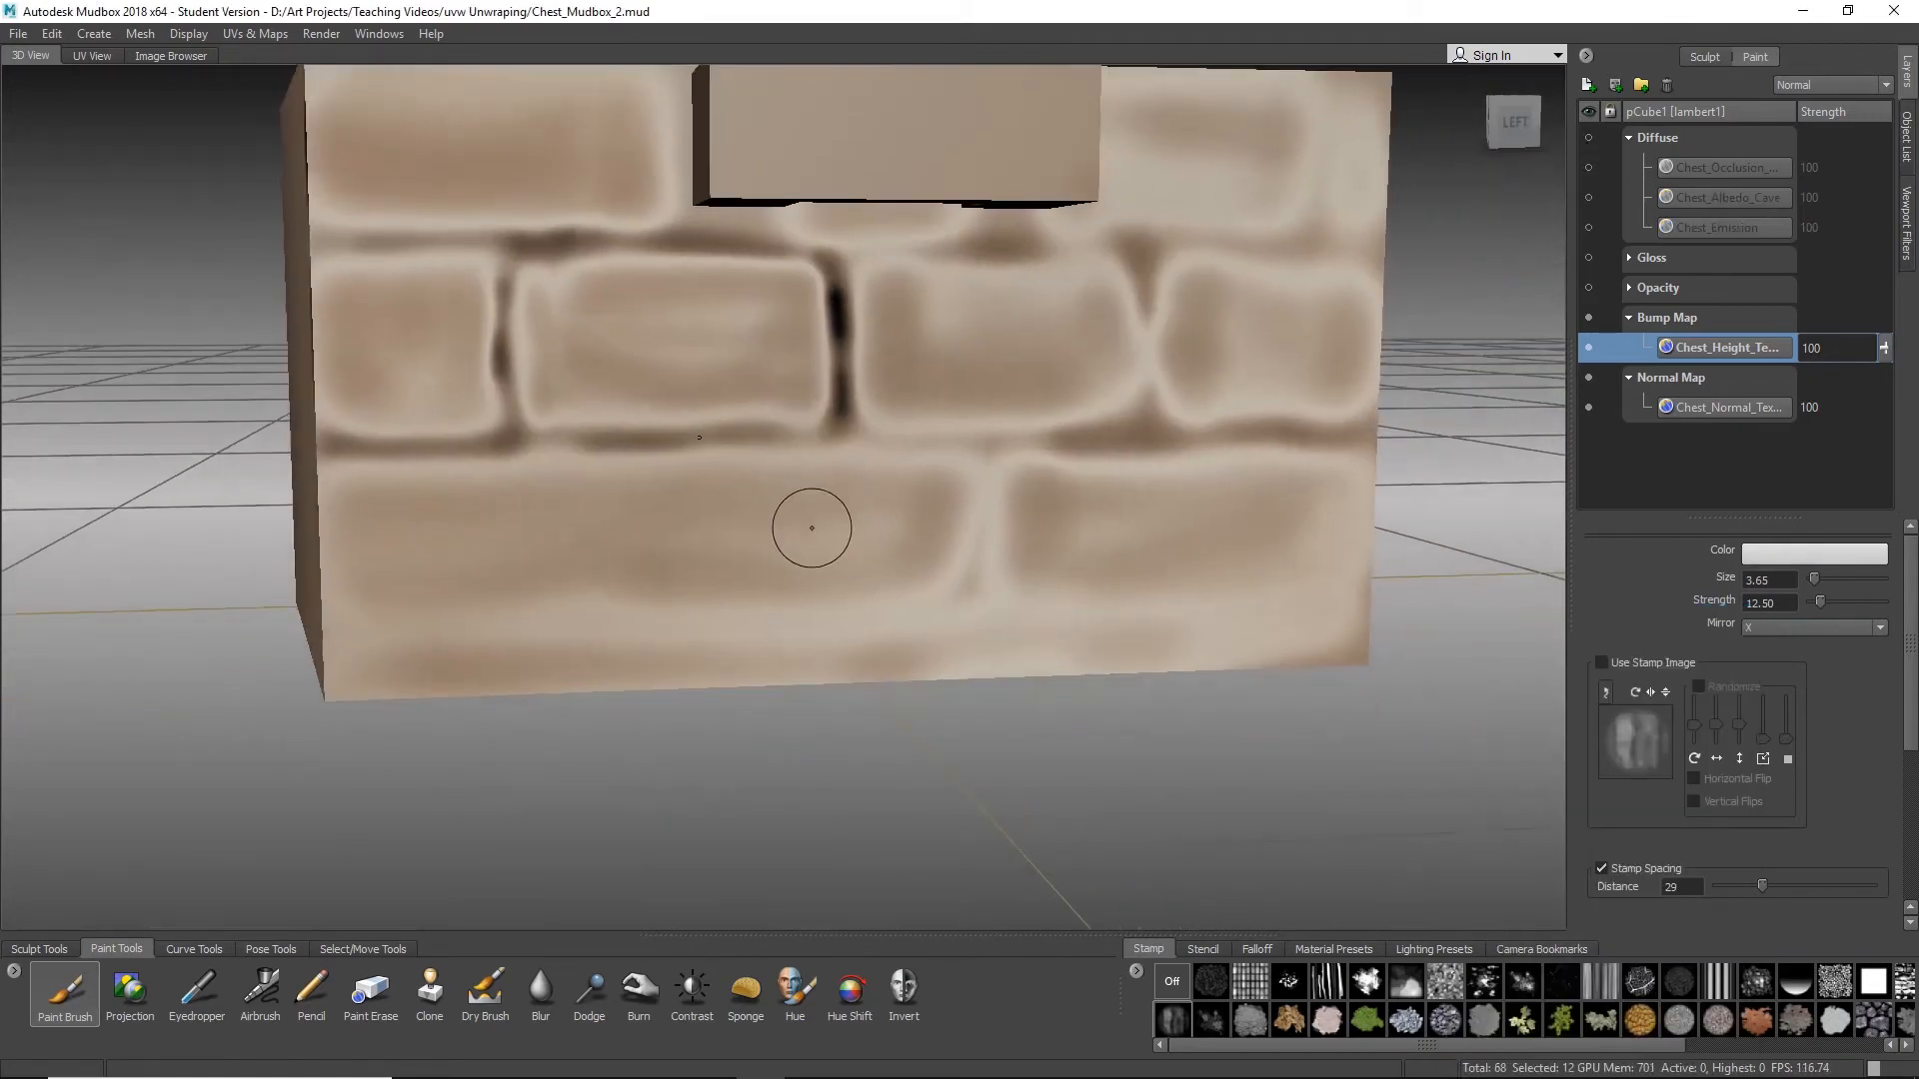
mouse_move(806, 522)
alt+mouse_down()
mouse_move(971, 536)
mouse_move(822, 537)
alt+mouse_up()
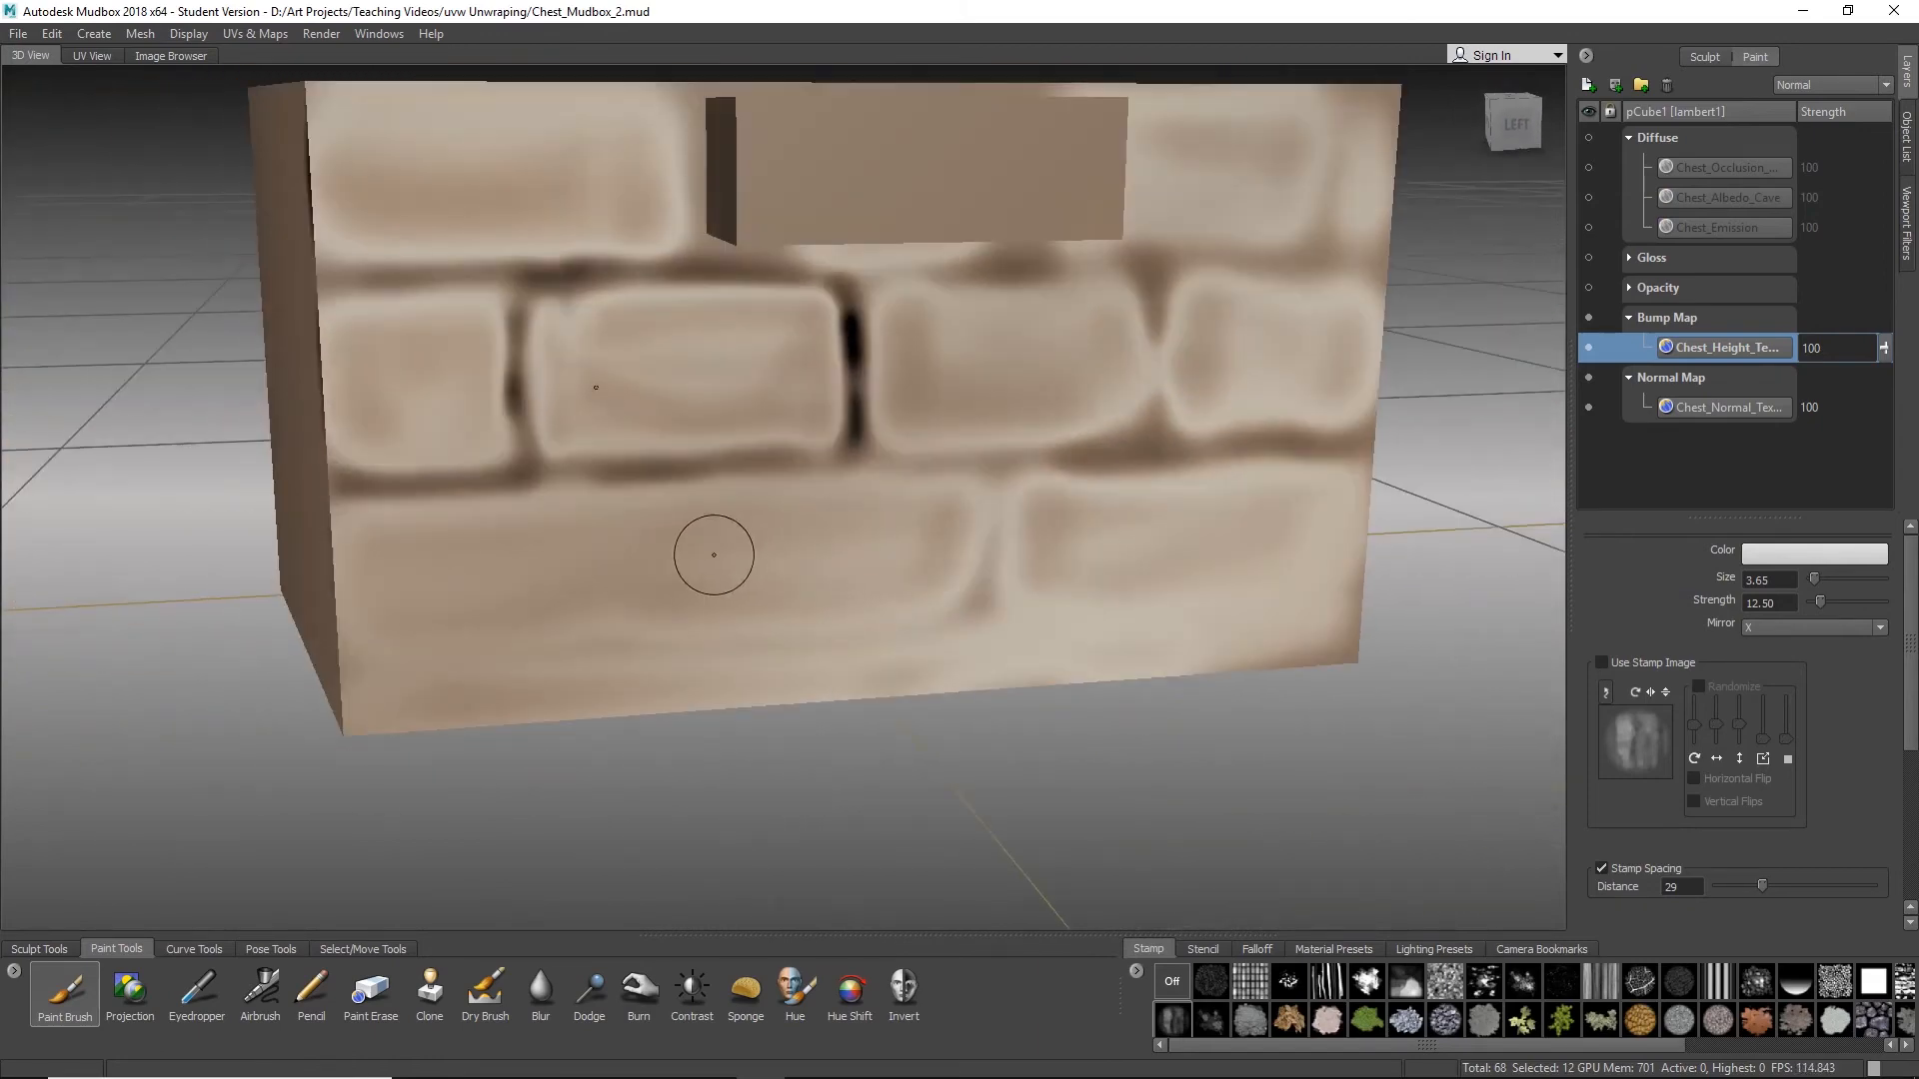
mouse_move(692, 553)
mouse_down()
mouse_move(839, 597)
mouse_move(930, 538)
mouse_move(1031, 621)
mouse_move(1130, 560)
mouse_move(1269, 544)
mouse_move(1194, 570)
mouse_up()
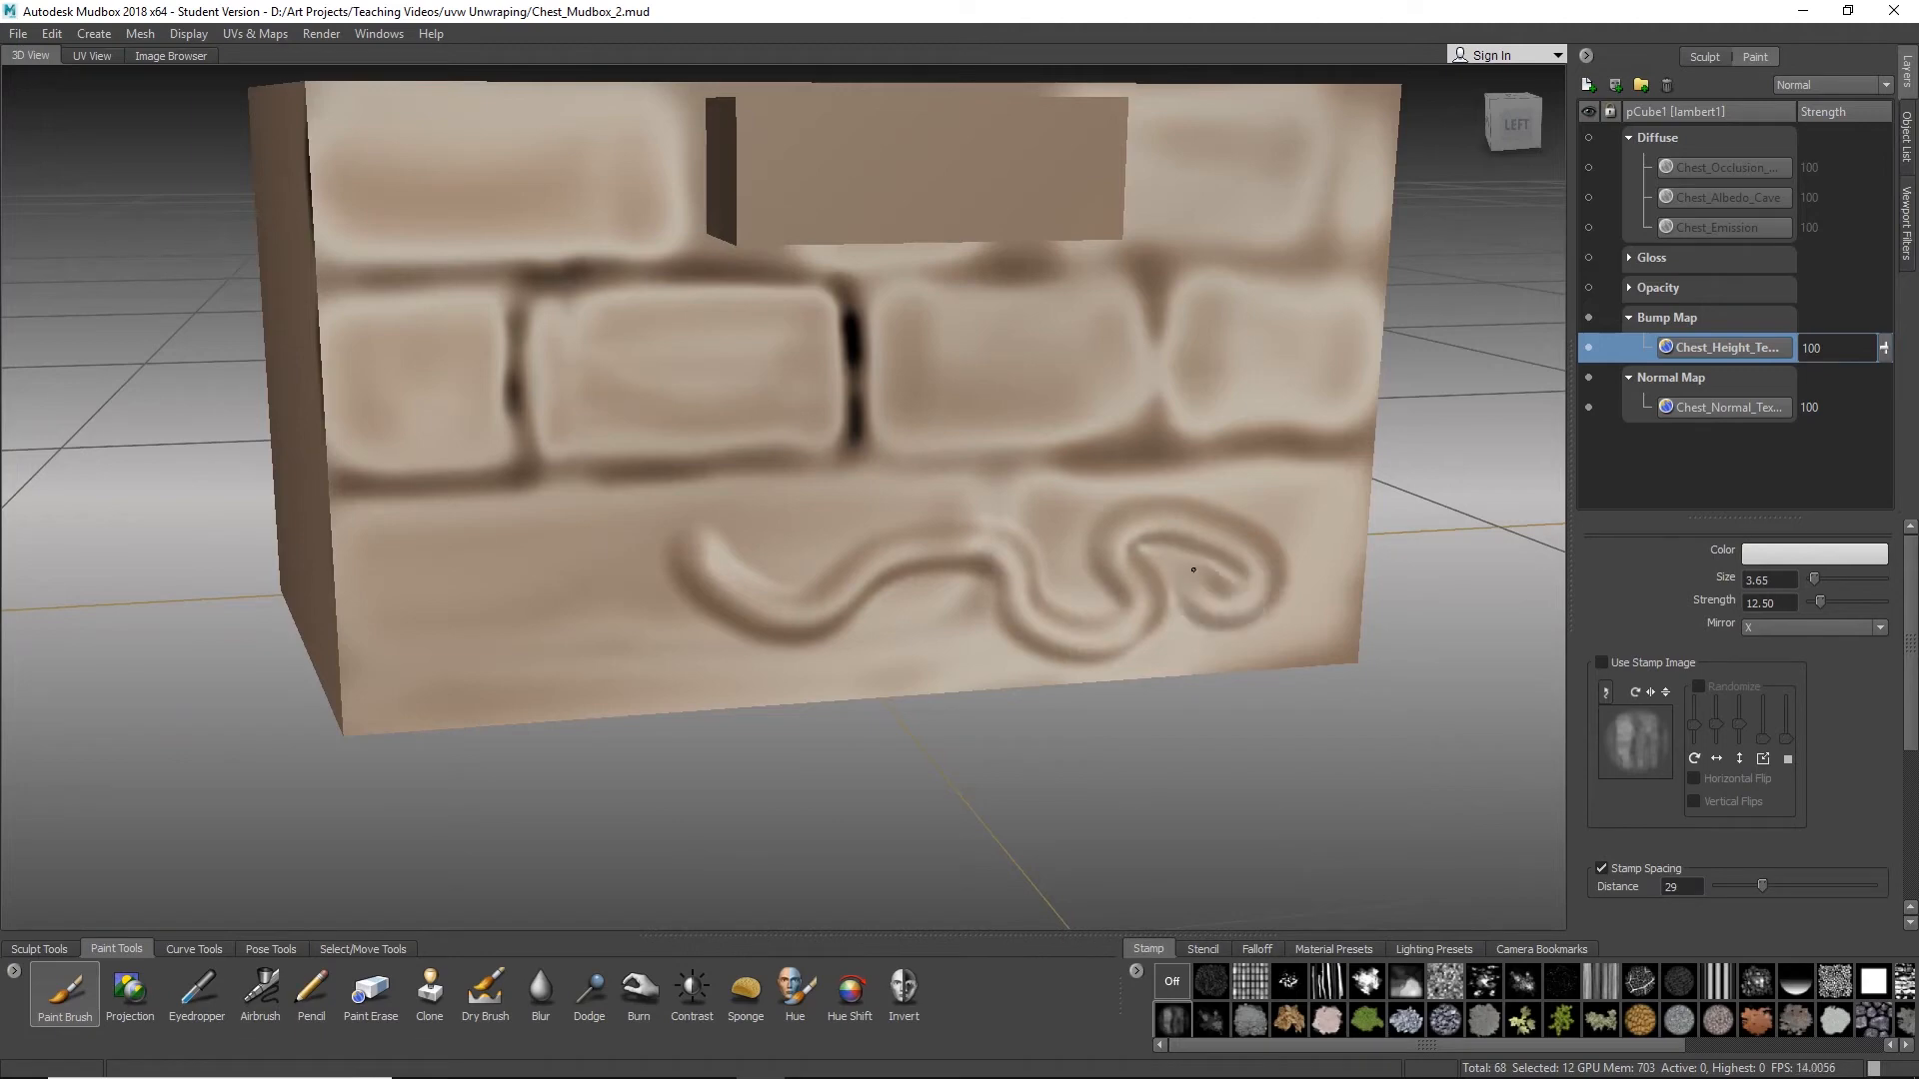
mouse_move(1232, 666)
mouse_down()
mouse_move(1269, 640)
mouse_move(1286, 540)
mouse_move(1179, 490)
mouse_up()
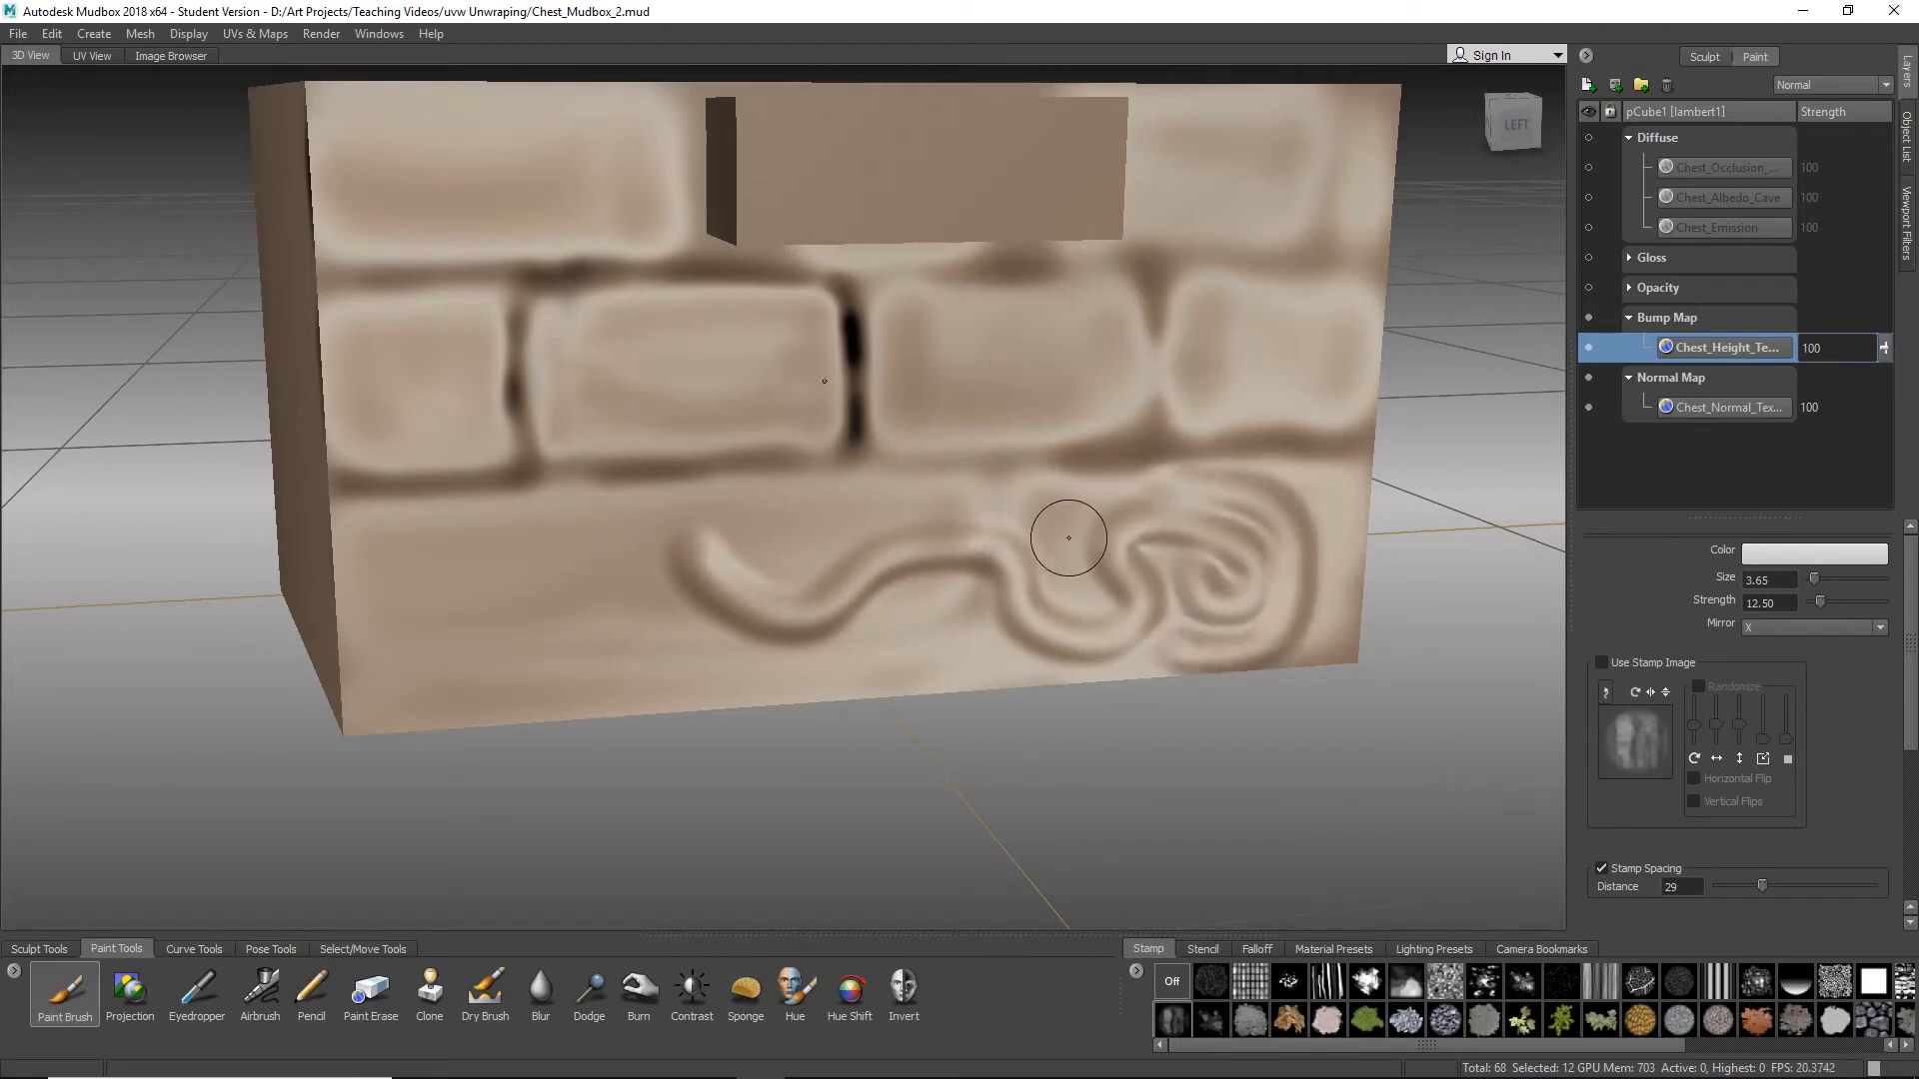
Step: Show the Diffuse channel with its occlusion layer hidden, and reduce the brush size to 2.87
mouse_move(1063, 548)
alt+mouse_down()
mouse_move(1142, 507)
mouse_move(1007, 495)
alt+mouse_up()
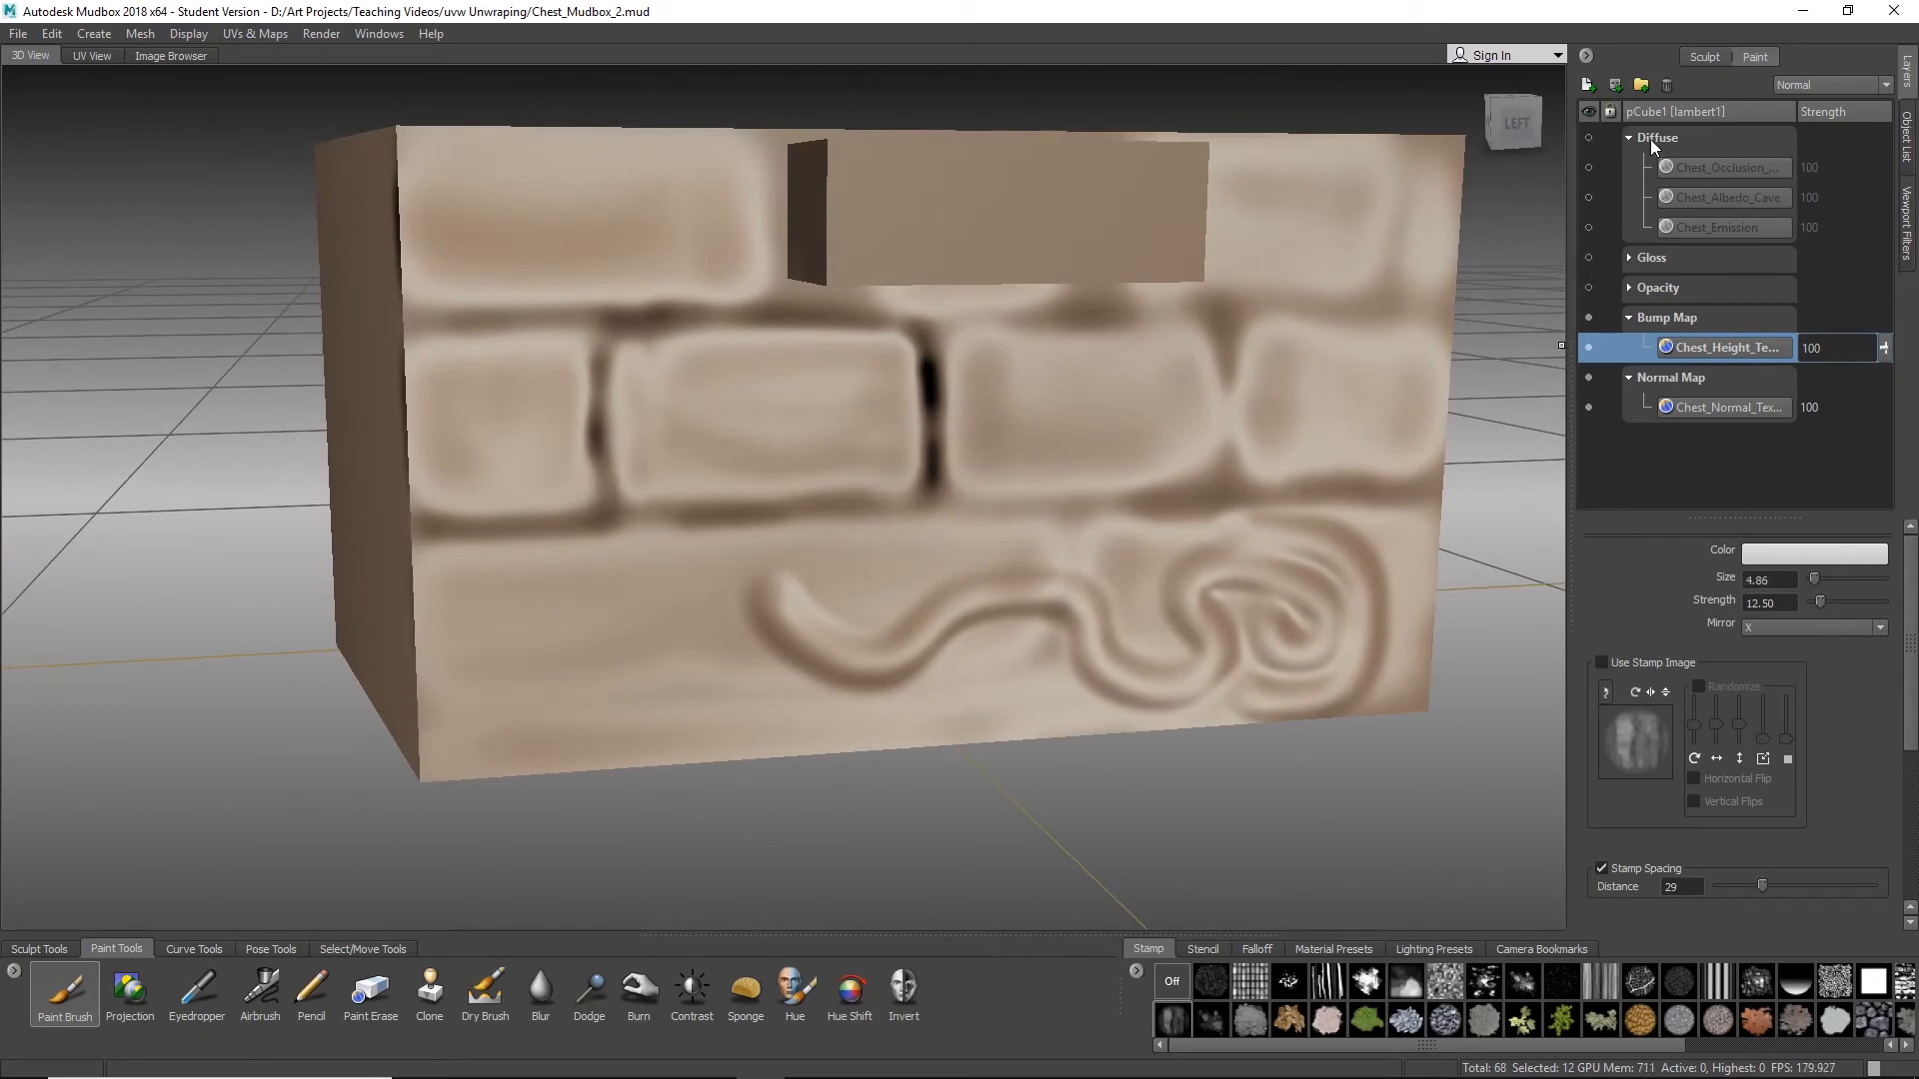
click(1588, 136)
click(1588, 167)
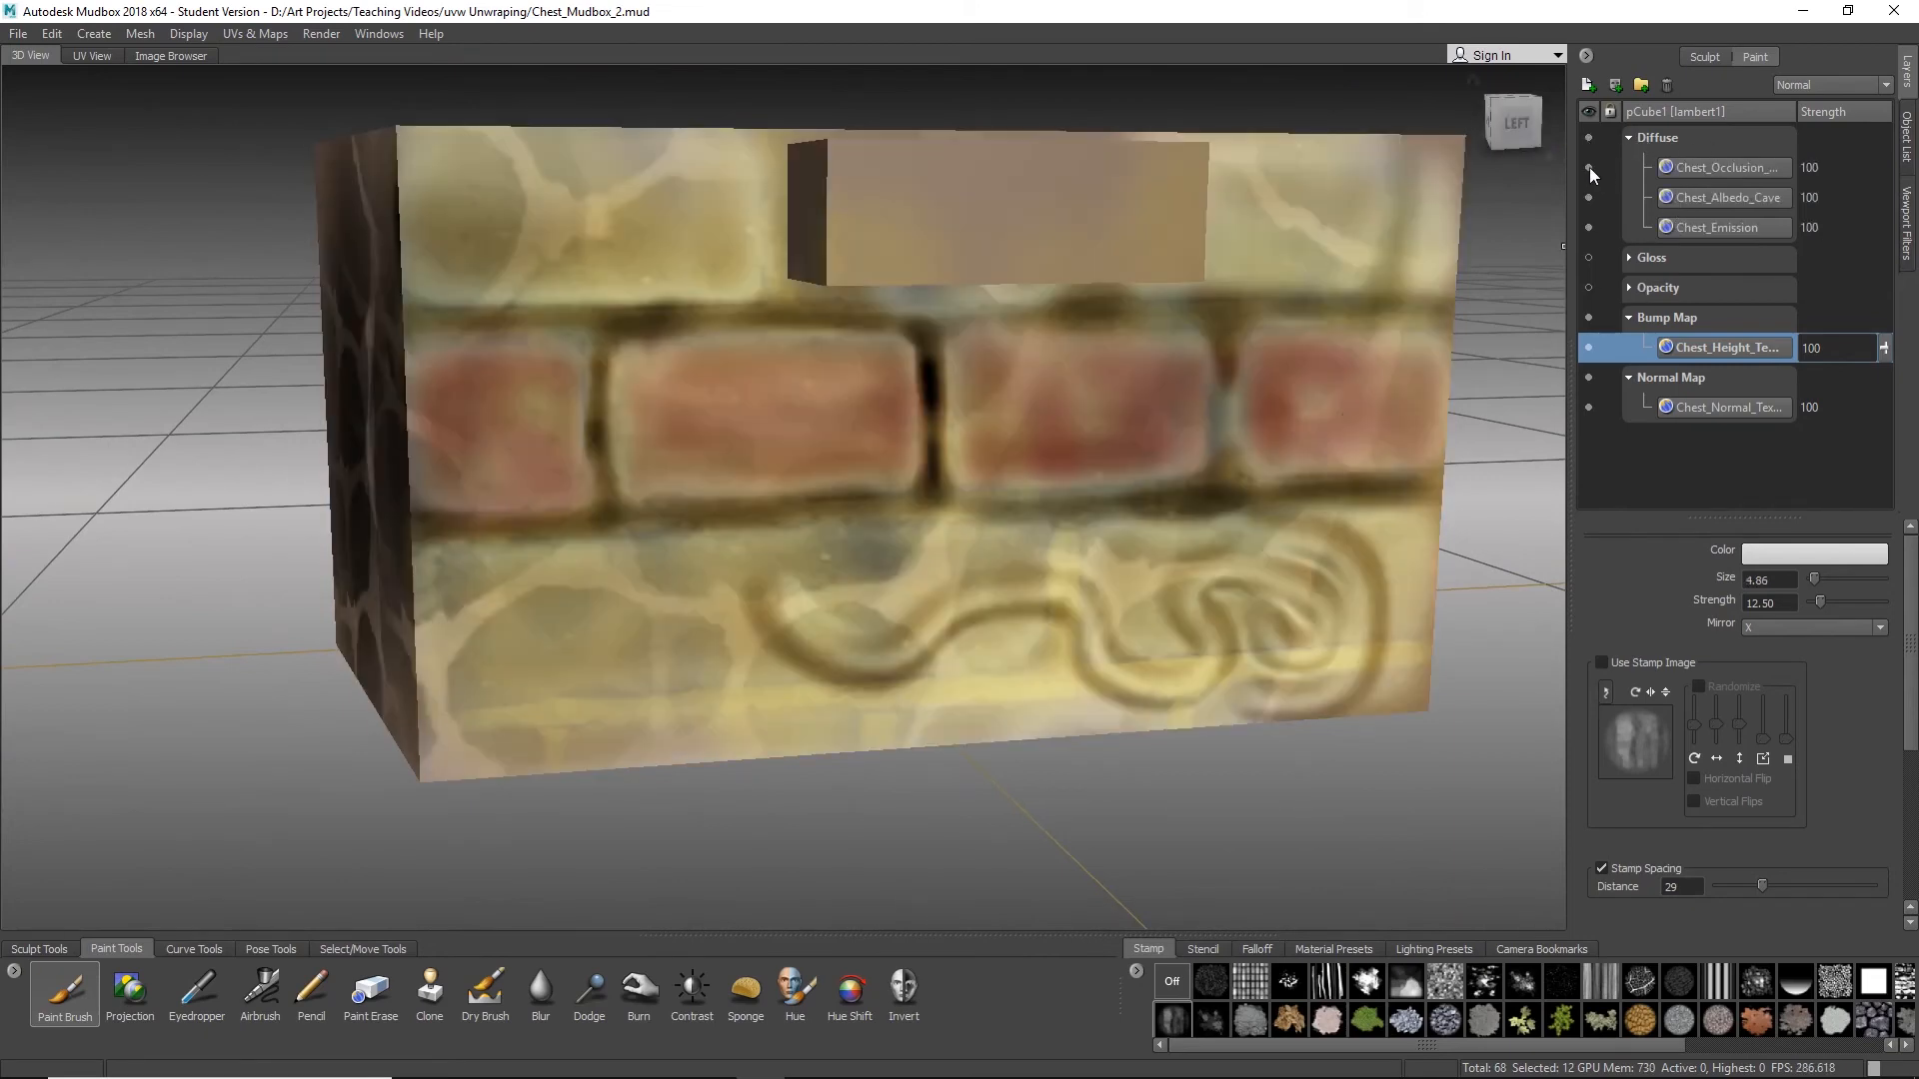
key([)
key([)
key([)
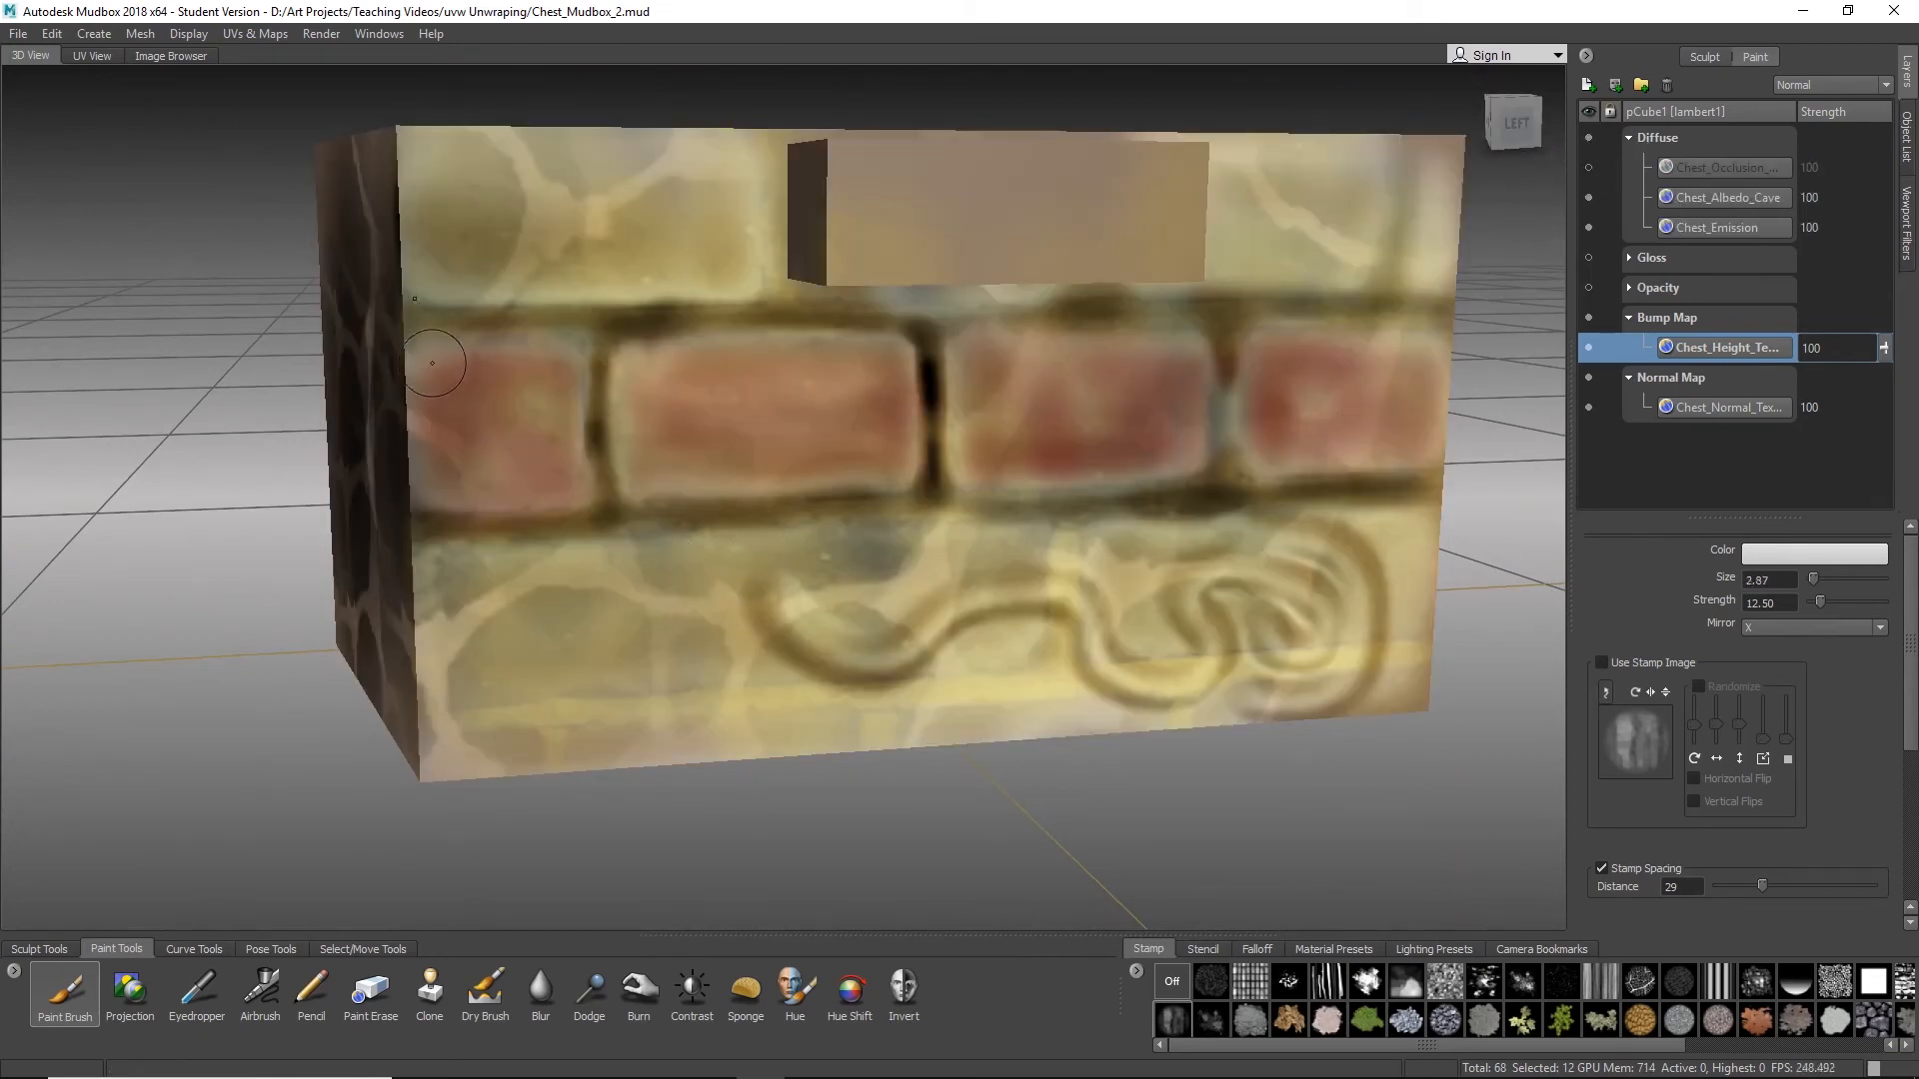
mouse_move(434, 362)
mouse_down()
mouse_move(538, 358)
mouse_move(461, 371)
mouse_move(534, 371)
mouse_move(584, 455)
mouse_move(446, 482)
mouse_move(542, 463)
mouse_move(585, 350)
mouse_move(905, 485)
mouse_move(640, 340)
mouse_move(849, 419)
mouse_move(672, 390)
mouse_up()
key(ctrl+z)
key(ctrl+z)
Step: Paint light height detail onto the faces of the second-row bricks
mouse_move(737, 340)
mouse_down()
mouse_move(742, 485)
mouse_move(814, 343)
mouse_move(759, 416)
mouse_move(996, 367)
mouse_move(821, 350)
mouse_up()
alt+middle_drag(960, 400, 739, 414)
mouse_move(831, 350)
mouse_down()
mouse_move(1062, 462)
mouse_move(869, 428)
mouse_move(999, 474)
mouse_move(900, 350)
mouse_up()
alt+right_drag(959, 480, 870, 523)
alt+drag(870, 522, 1009, 510)
alt+middle_drag(500, 500, 755, 417)
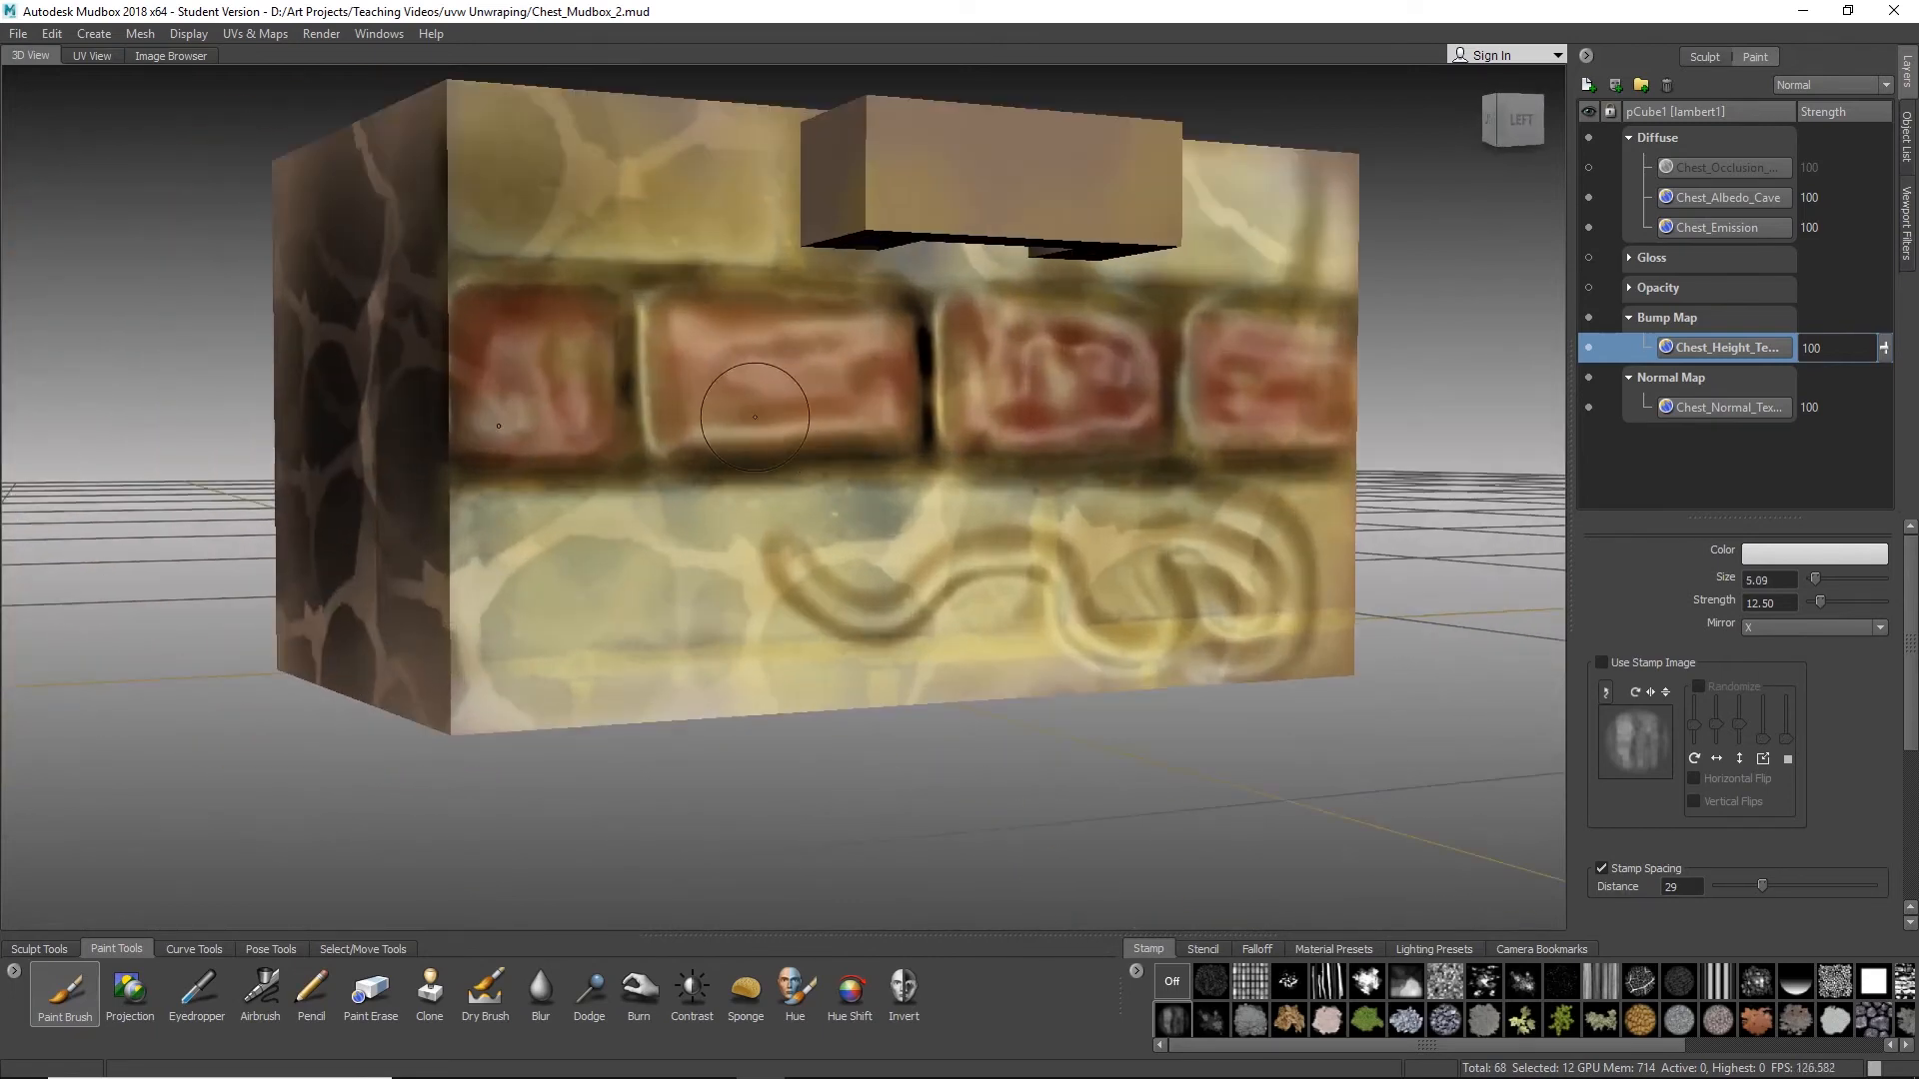
Step: Build up the second-row brick faces with broader light strokes at a brush size of about 5
mouse_move(754, 417)
mouse_down()
mouse_move(860, 365)
mouse_move(874, 335)
mouse_up()
mouse_move(590, 350)
mouse_down()
mouse_move(514, 365)
mouse_move(560, 440)
mouse_up()
alt+middle_drag(959, 370, 840, 396)
mouse_move(894, 370)
mouse_down()
mouse_move(1004, 410)
mouse_move(914, 400)
mouse_move(855, 350)
mouse_up()
alt+drag(959, 429, 834, 435)
mouse_move(1029, 345)
mouse_down()
mouse_move(1104, 364)
mouse_move(1109, 440)
mouse_move(974, 472)
mouse_move(1137, 474)
mouse_up()
alt+right_drag(1136, 474, 1087, 471)
alt+drag(884, 531, 954, 558)
alt+right_drag(864, 565, 903, 566)
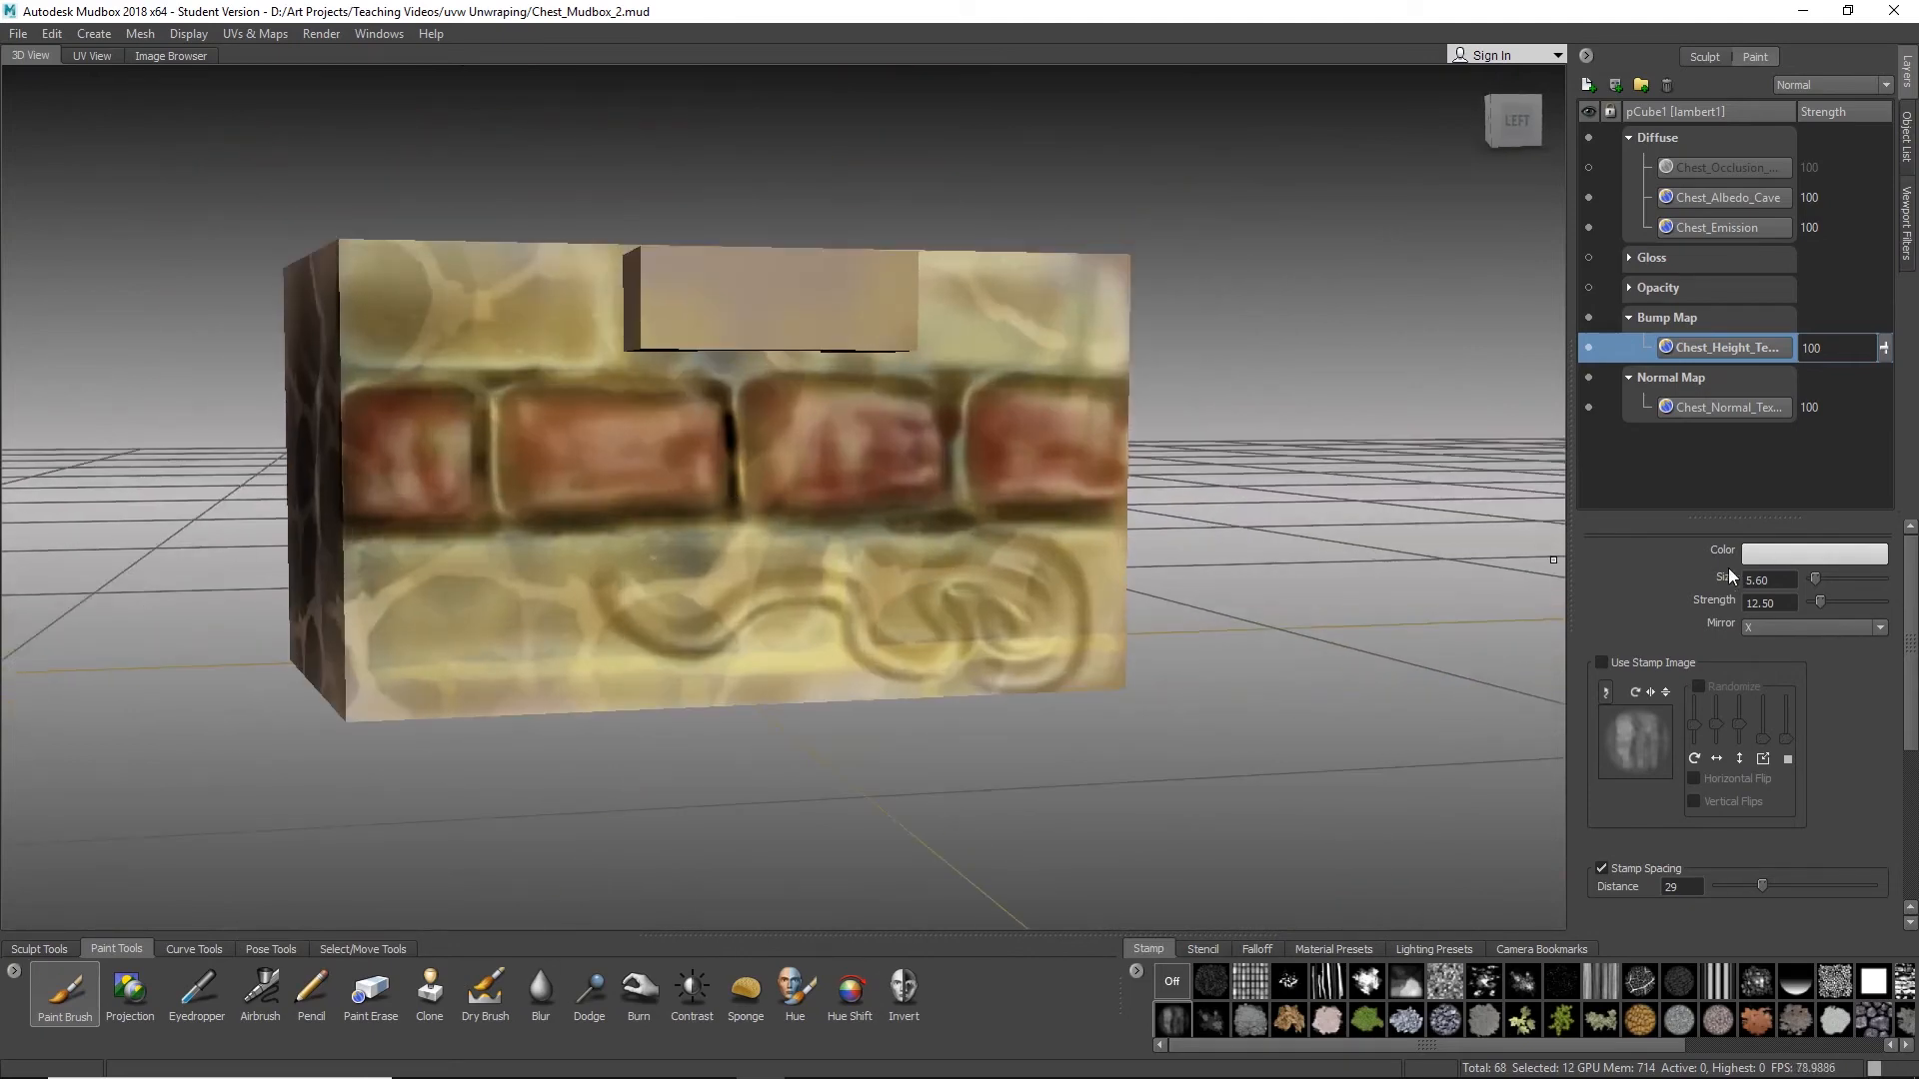
Step: Set the brush to dark gray with a size of 1.95 and paint along the mortar lines around the second-row bricks
click(1771, 557)
drag(1543, 872, 1539, 909)
click(1644, 1061)
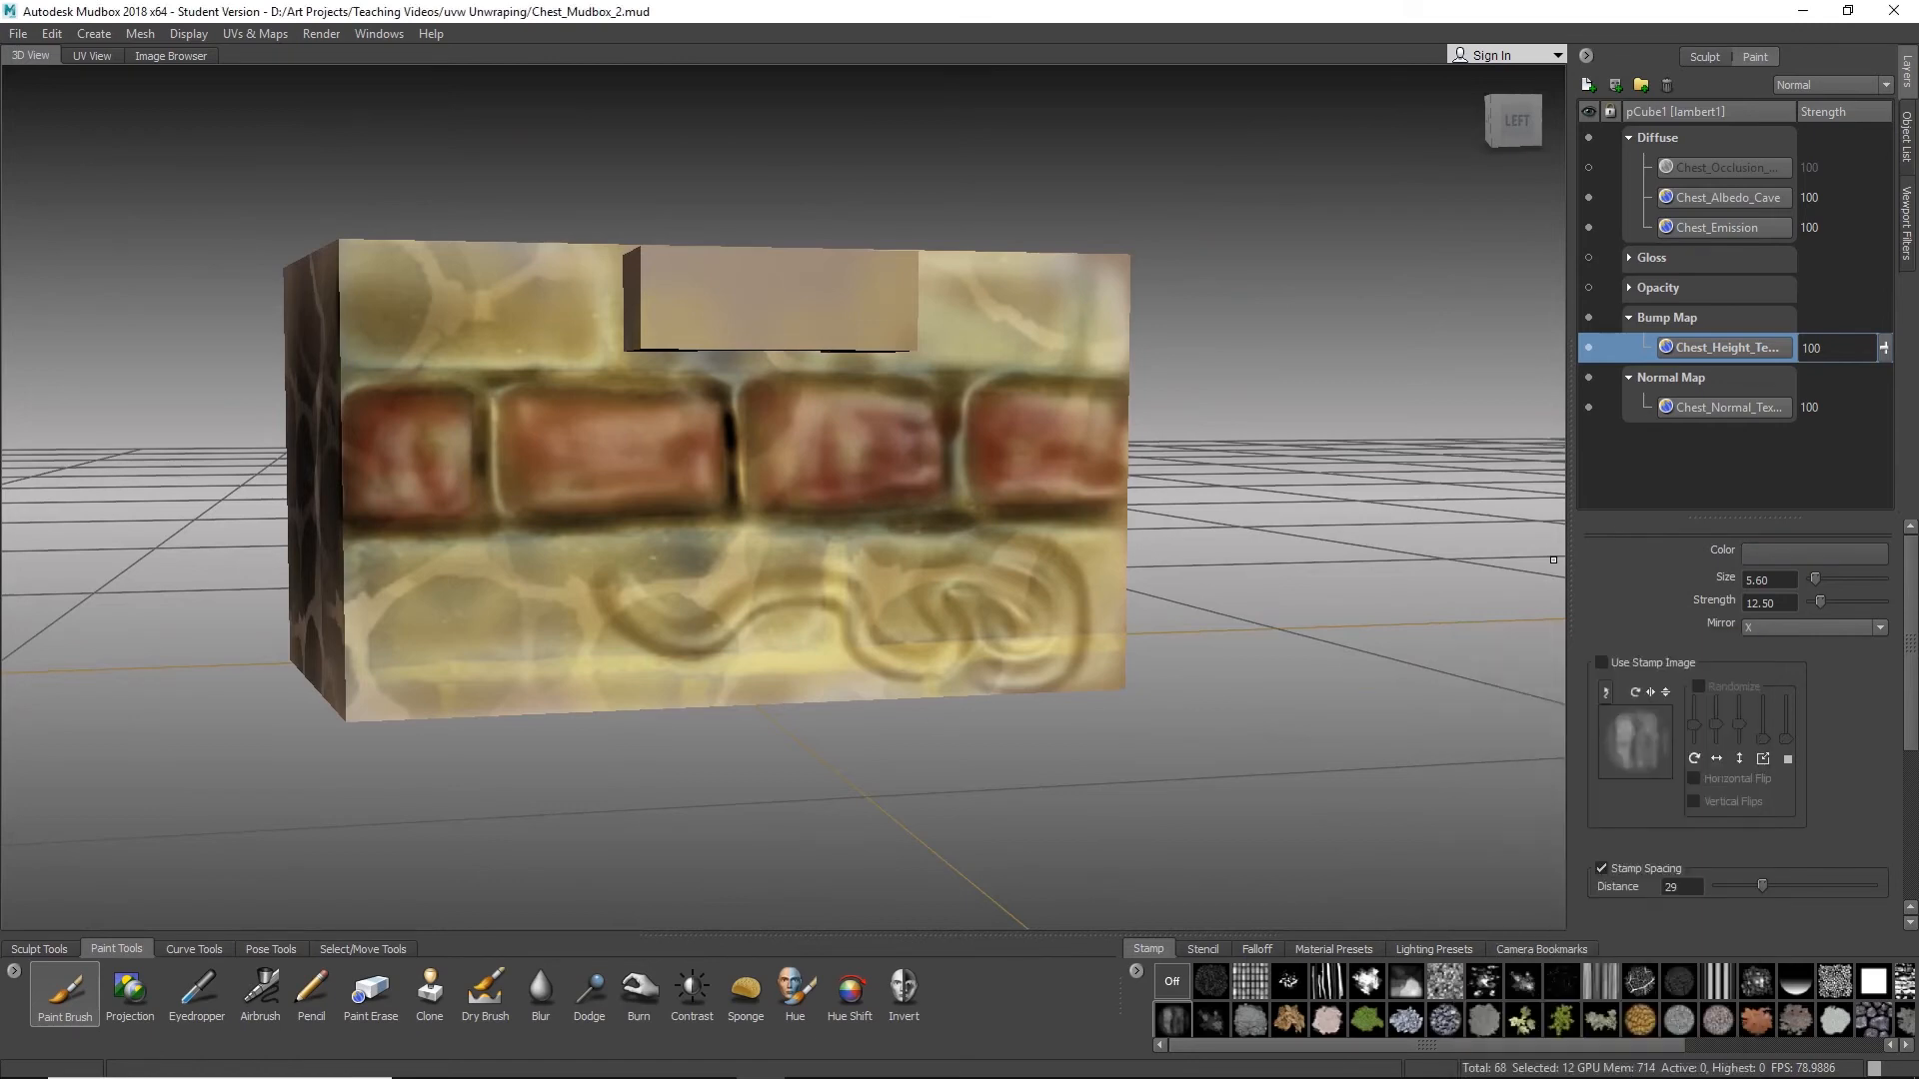
mouse_move(799, 584)
alt+mouse_down()
mouse_move(905, 600)
mouse_move(809, 615)
alt+mouse_up()
alt+right_drag(810, 615, 857, 629)
alt+middle_drag(857, 630, 843, 611)
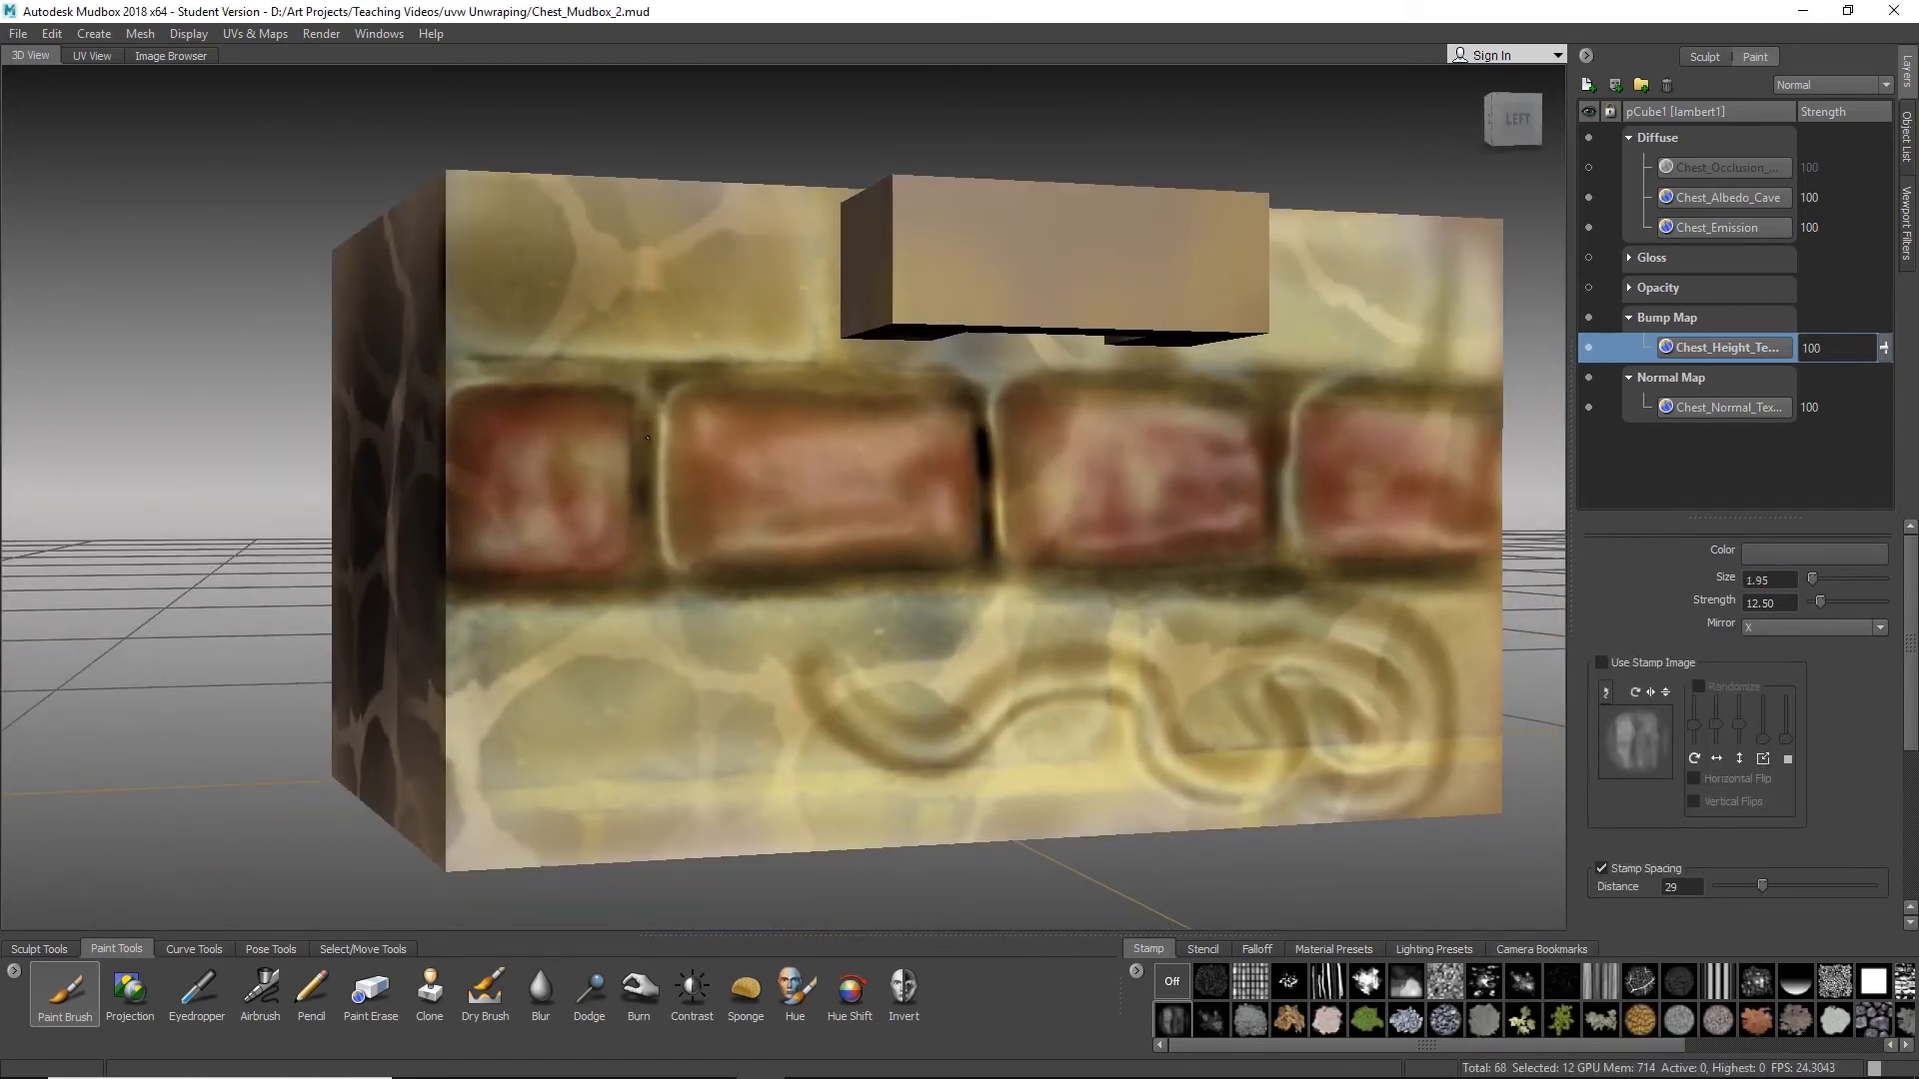
drag(479, 587, 968, 576)
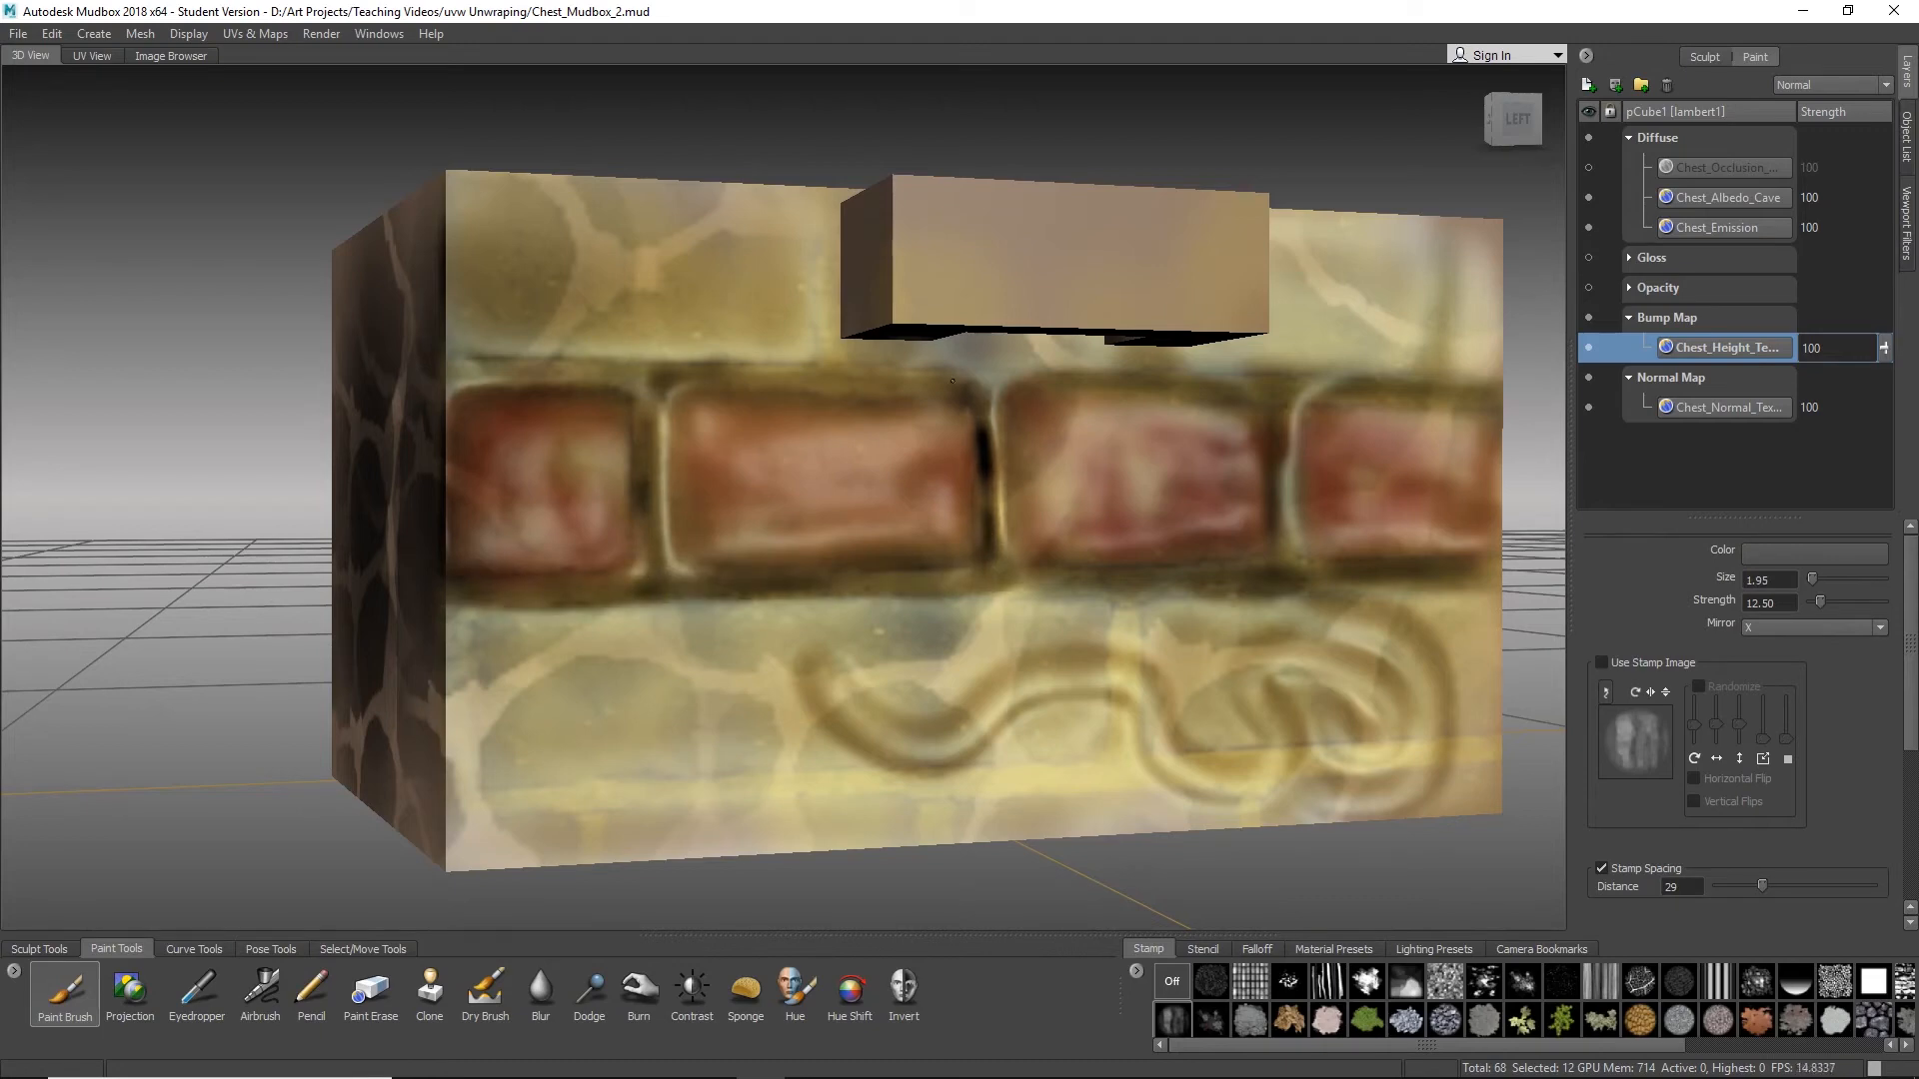
mouse_move(663, 375)
alt+mouse_down()
mouse_move(740, 535)
mouse_move(914, 525)
alt+mouse_up()
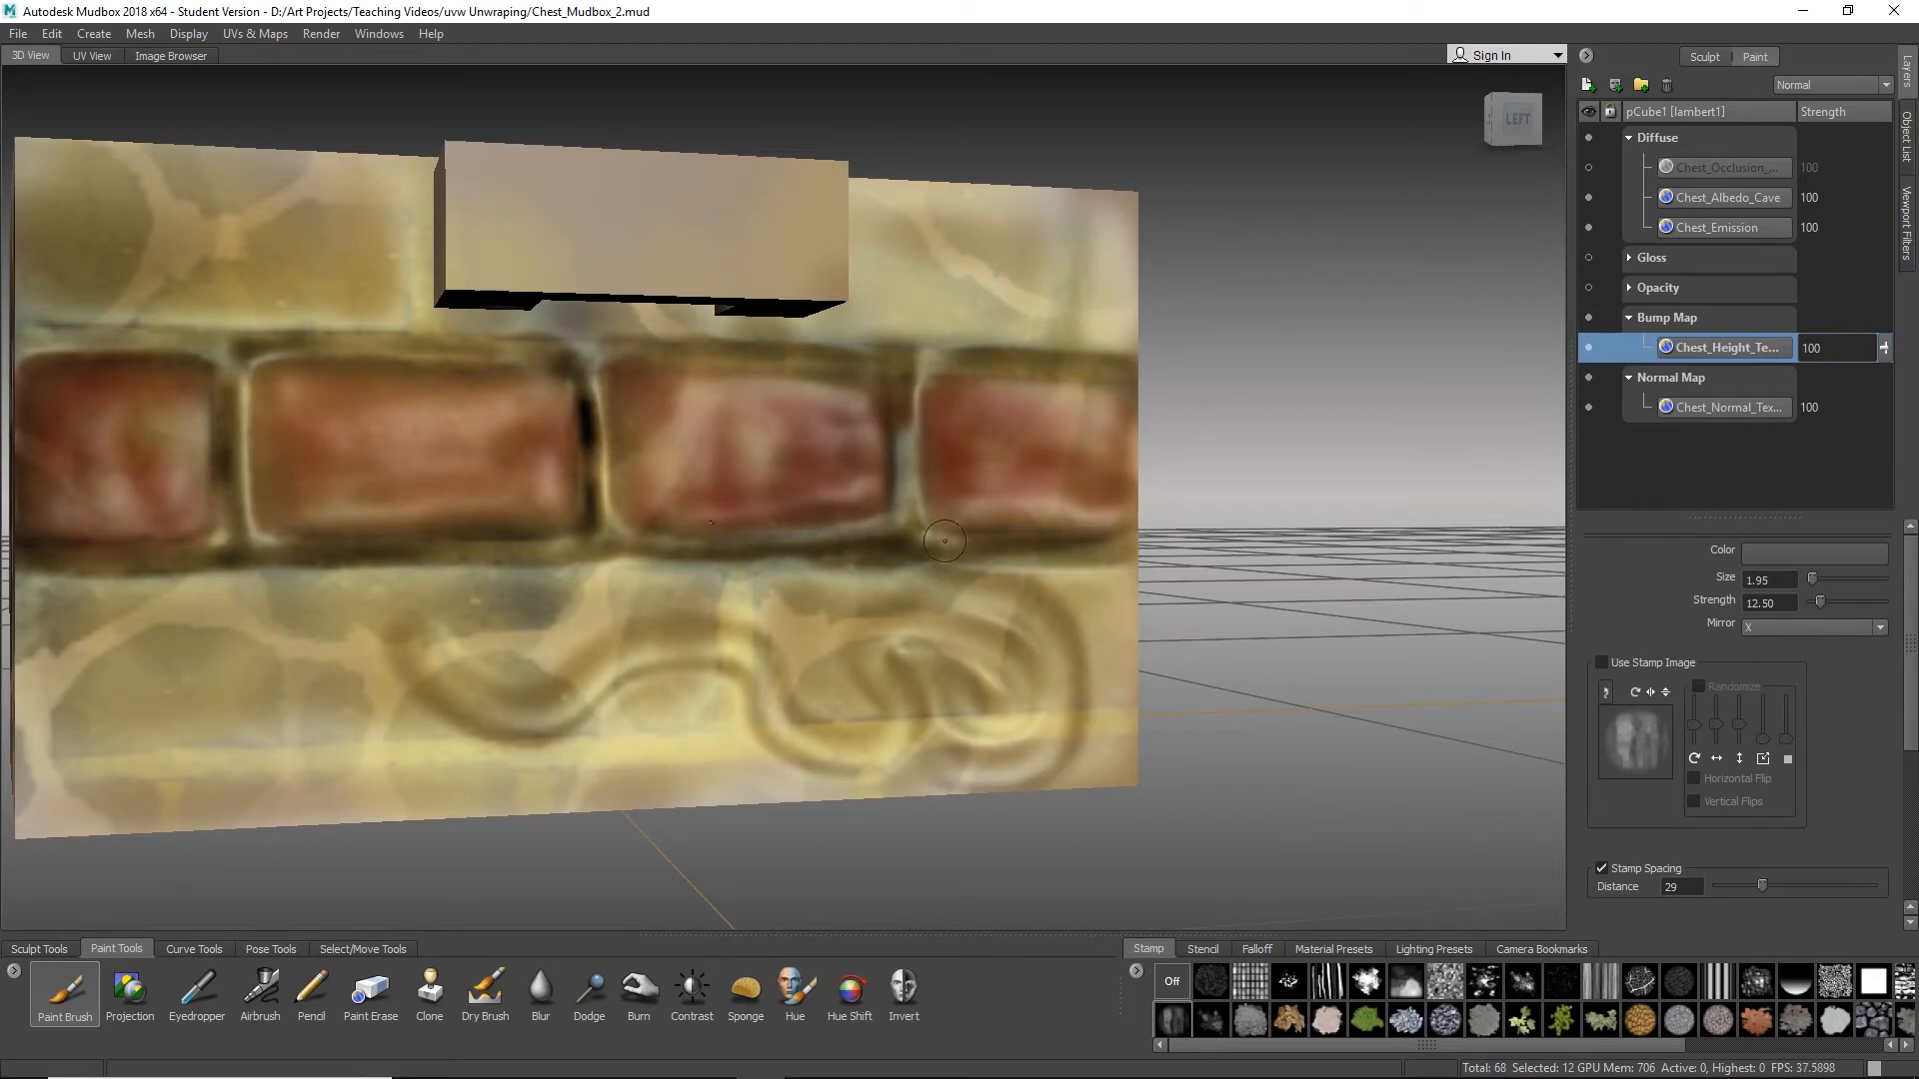
Step: Hide the Diffuse channel and examine the painted relief on the brick side and around the back edge of the chest
alt+drag(924, 519, 944, 574)
click(1589, 137)
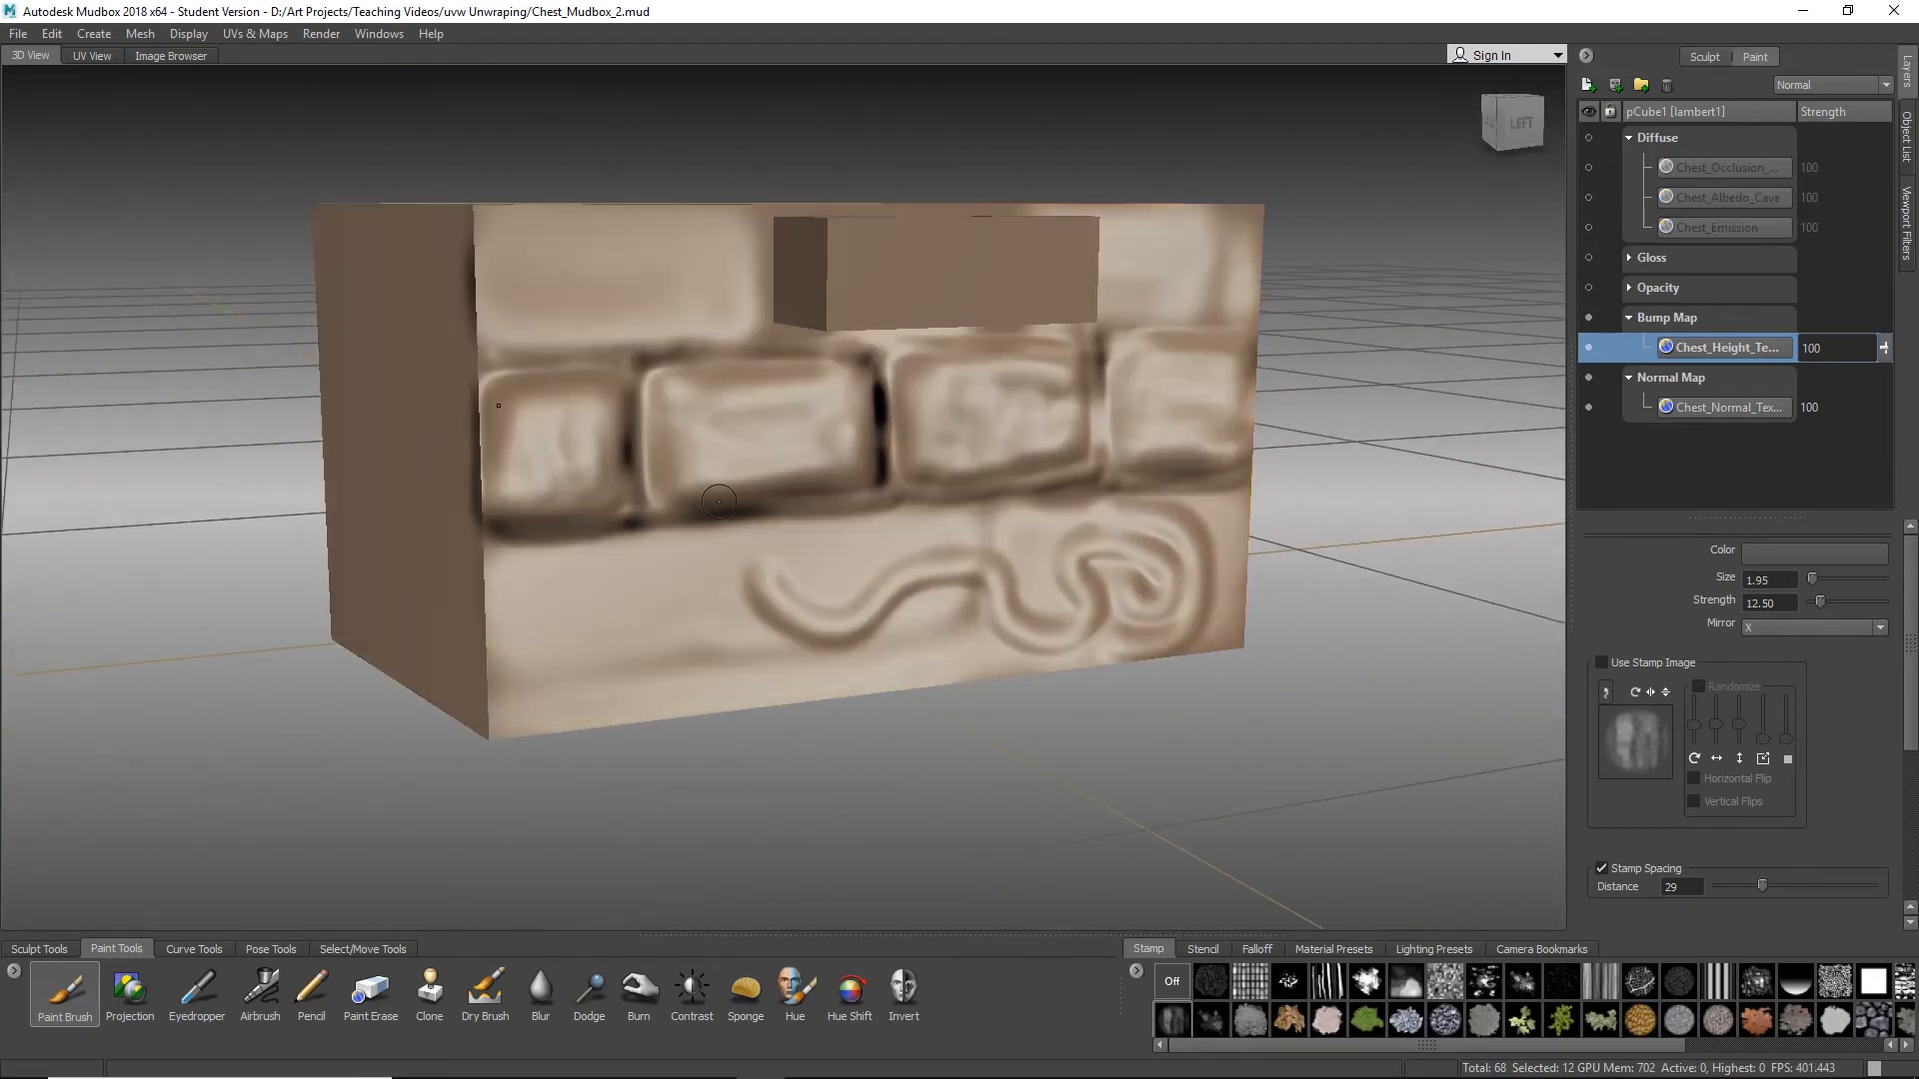
alt+drag(959, 500, 860, 566)
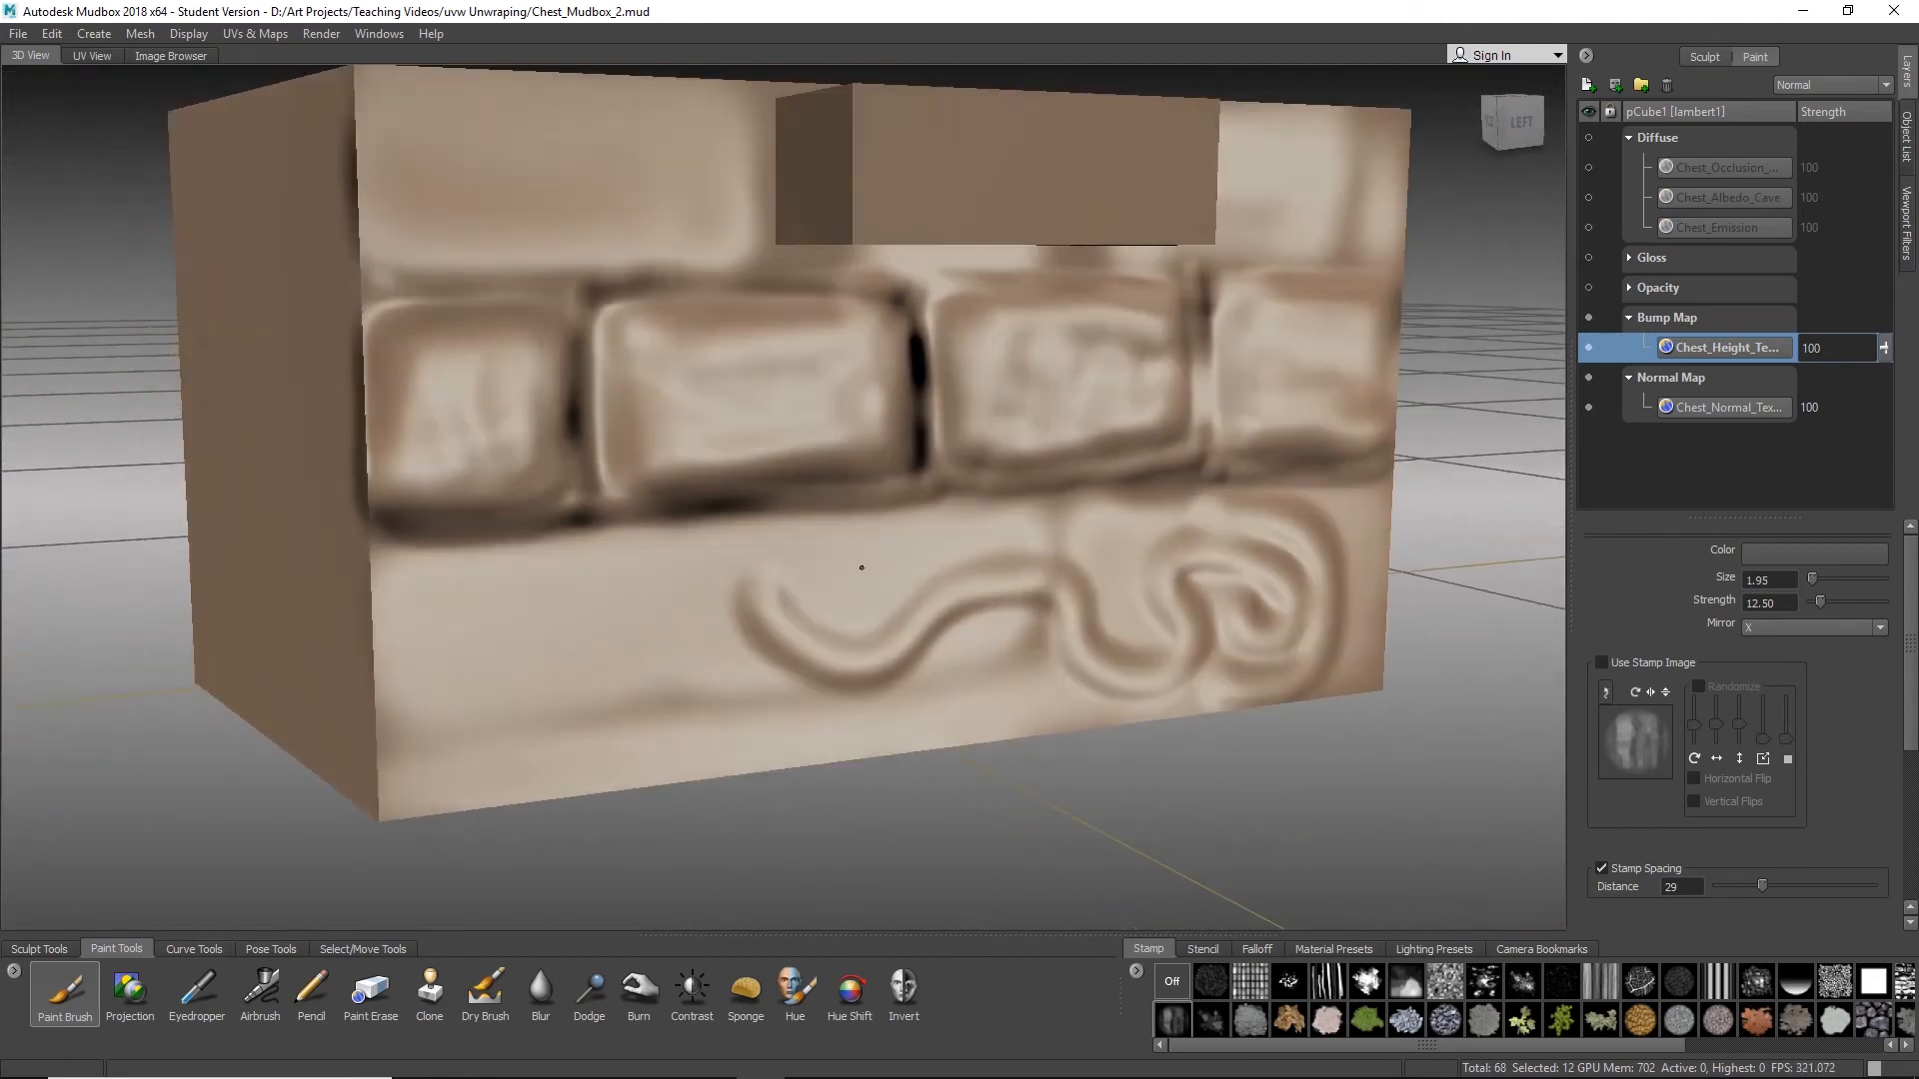
alt+middle_drag(861, 566, 925, 586)
alt+right_drag(925, 587, 898, 484)
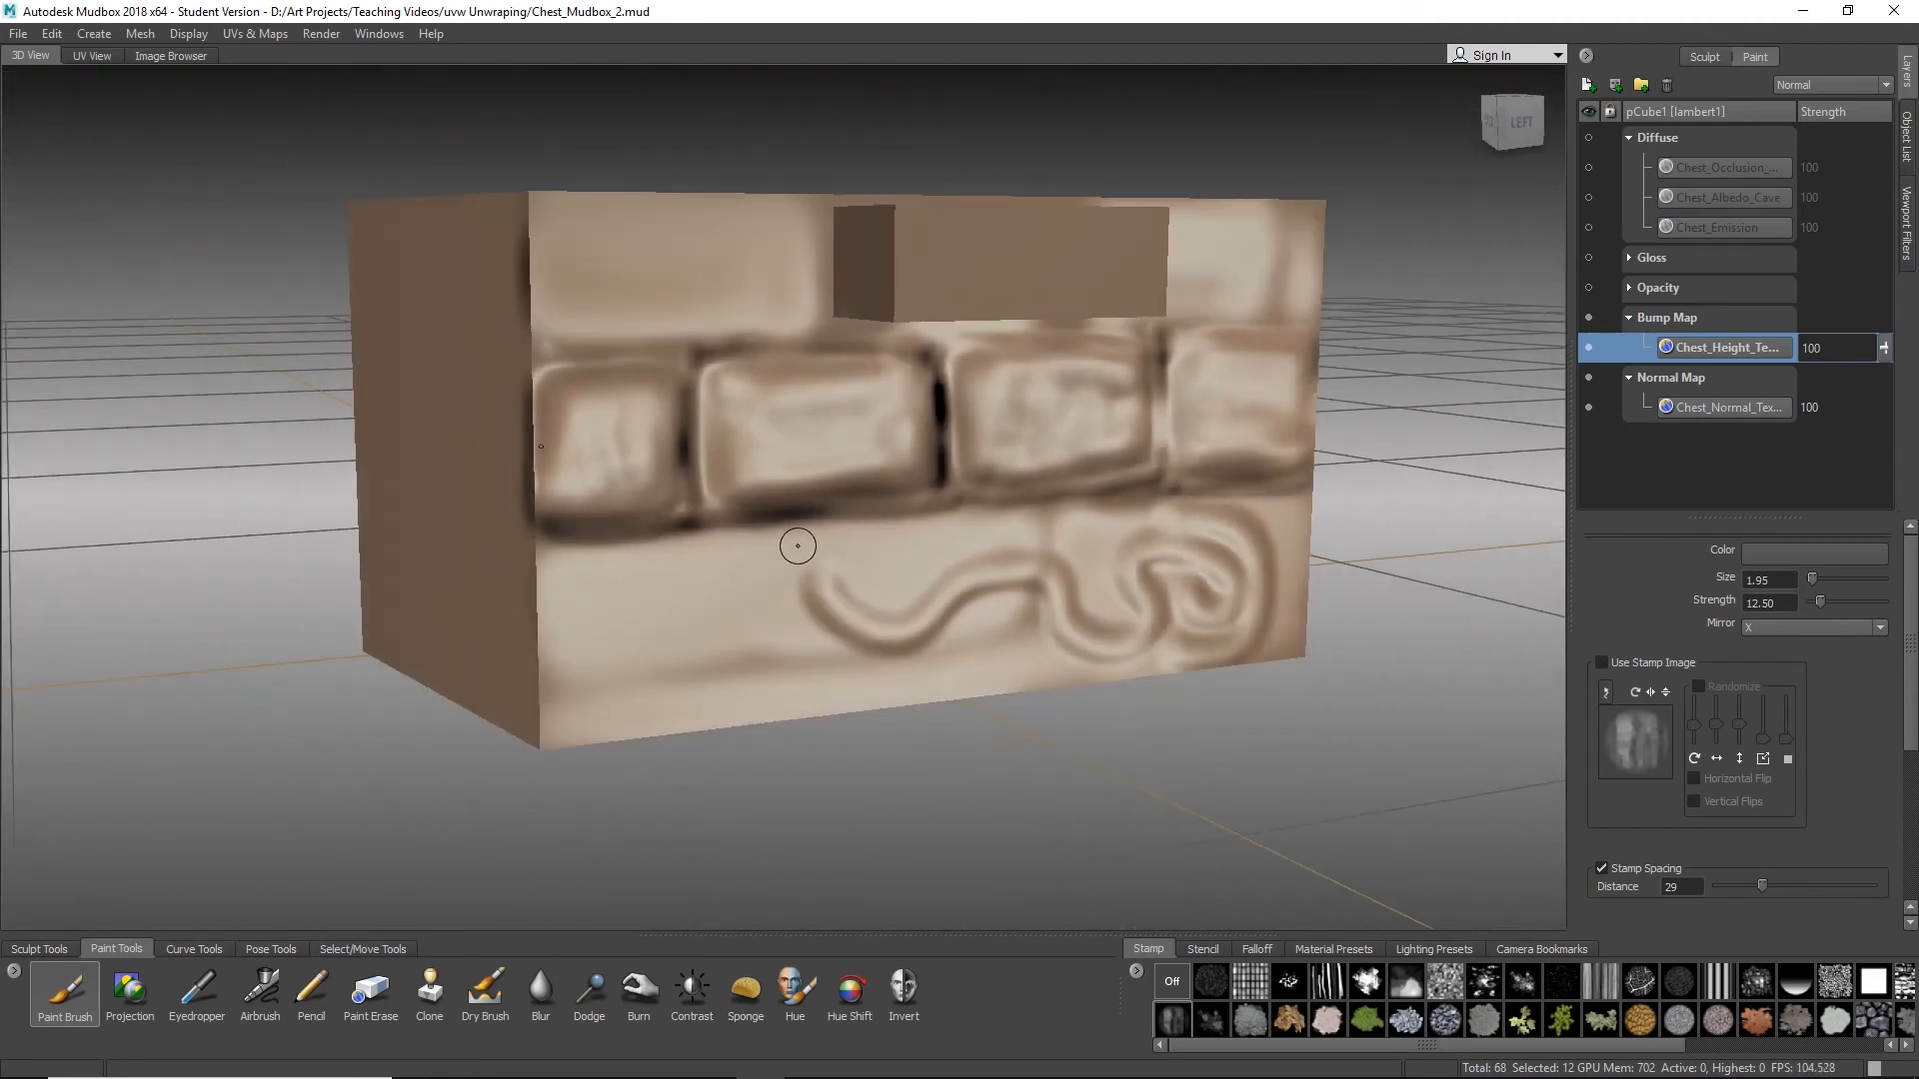
alt+drag(797, 545, 1044, 537)
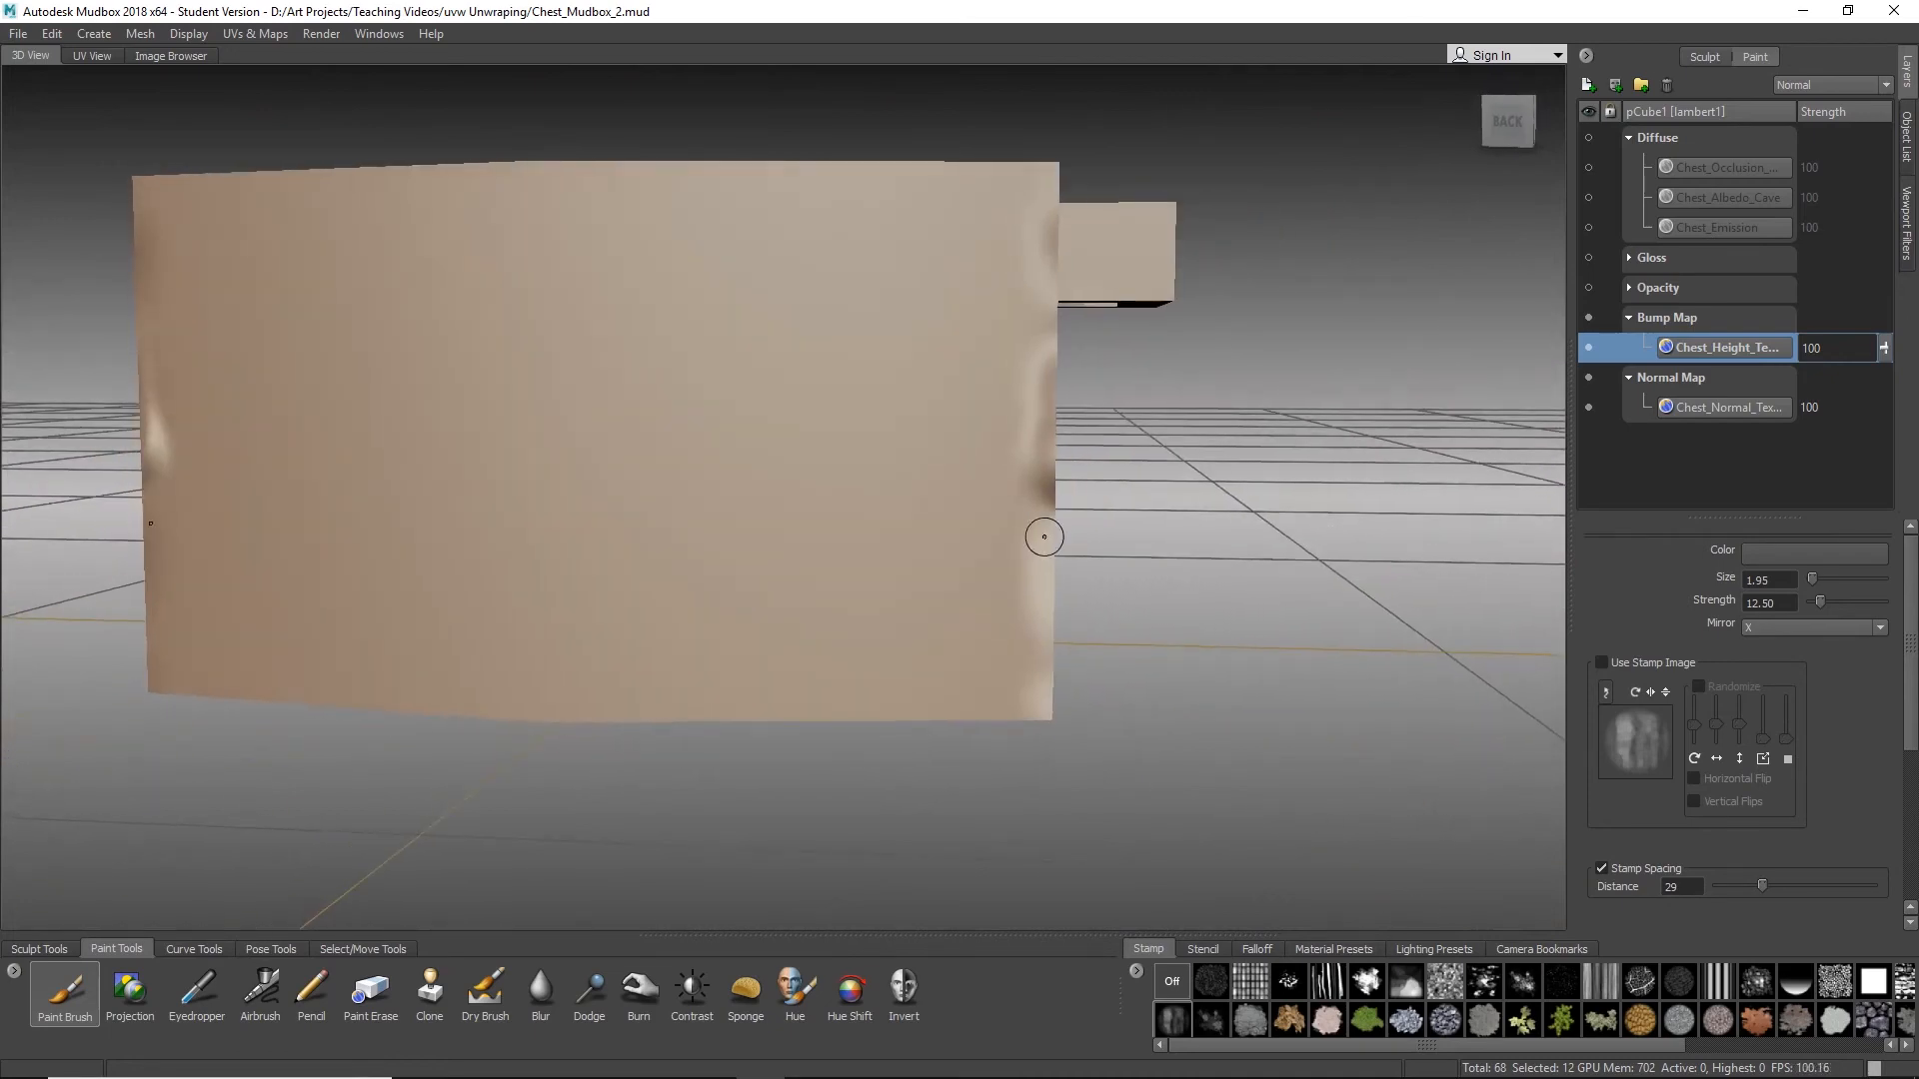
alt+middle_drag(1044, 537, 996, 536)
mouse_move(995, 537)
alt+mouse_down()
mouse_move(968, 535)
mouse_move(994, 537)
alt+mouse_up()
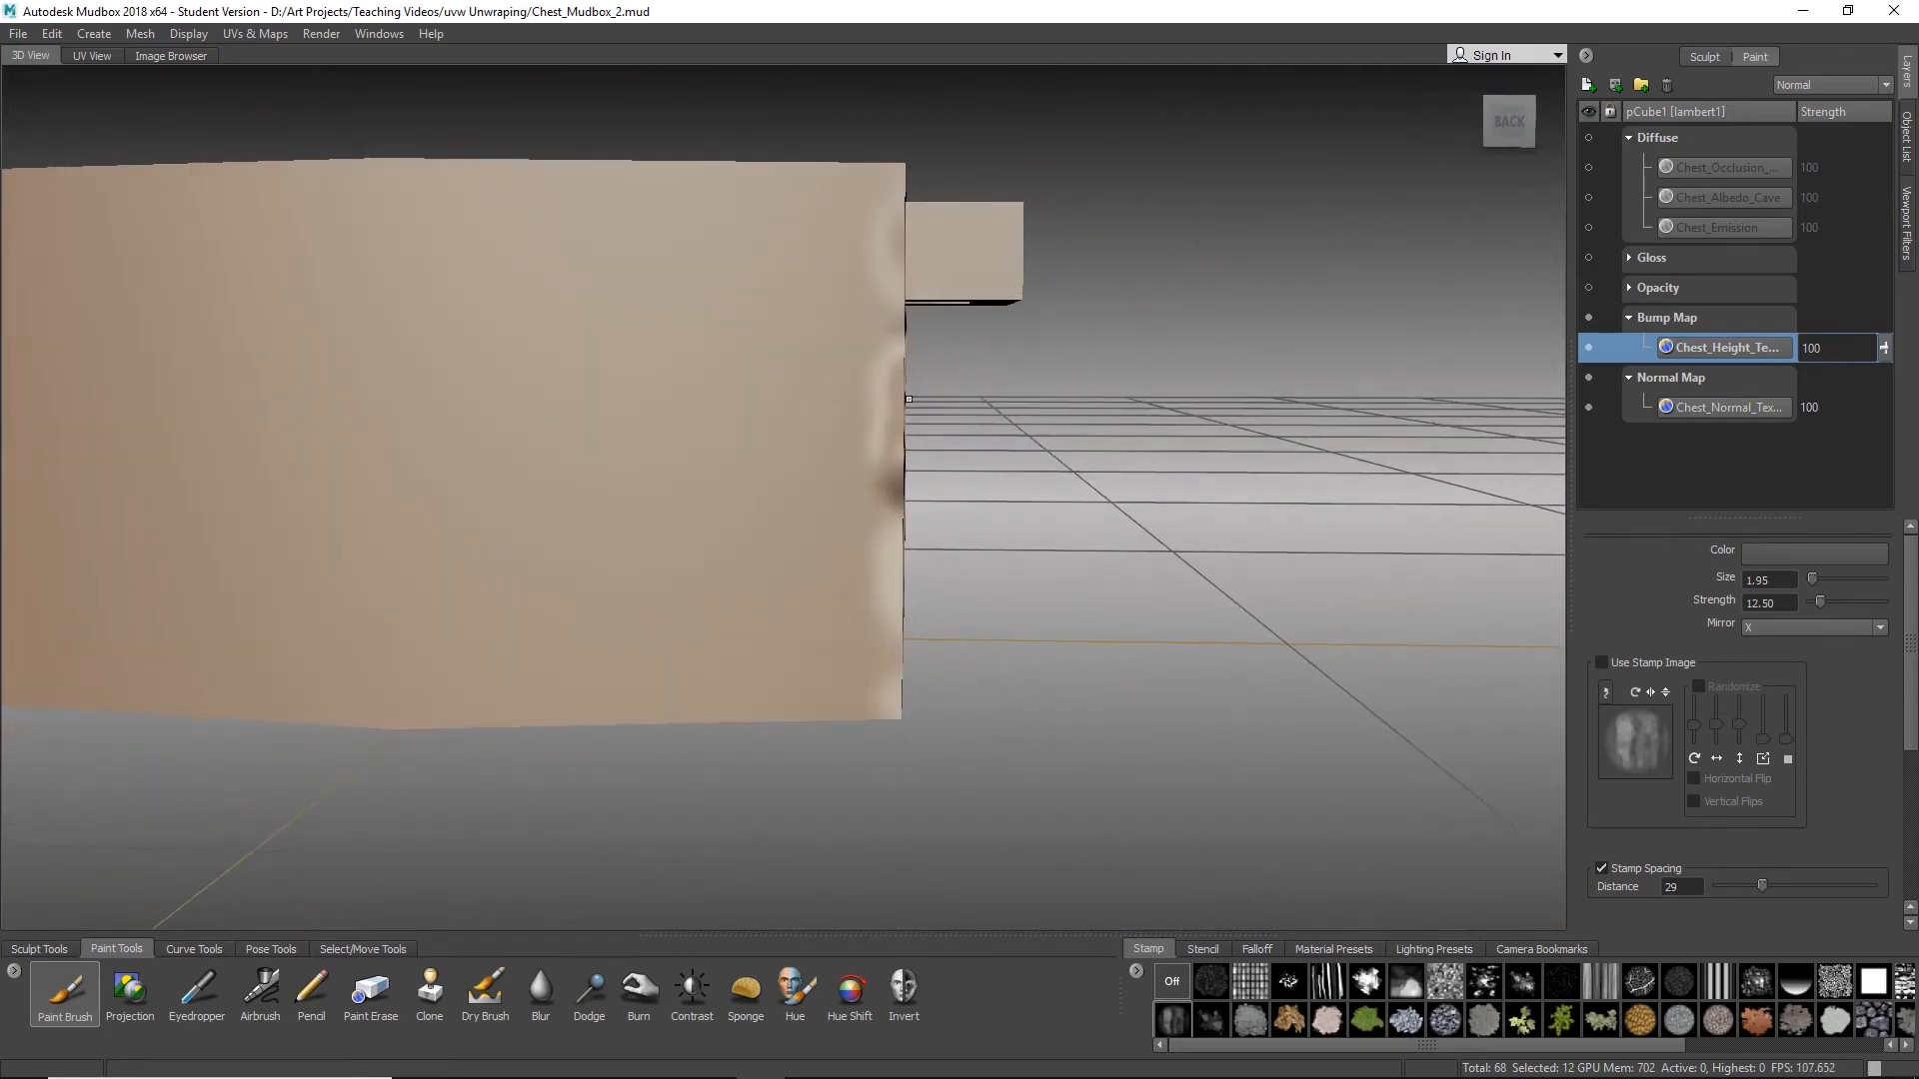
alt+drag(908, 399, 918, 498)
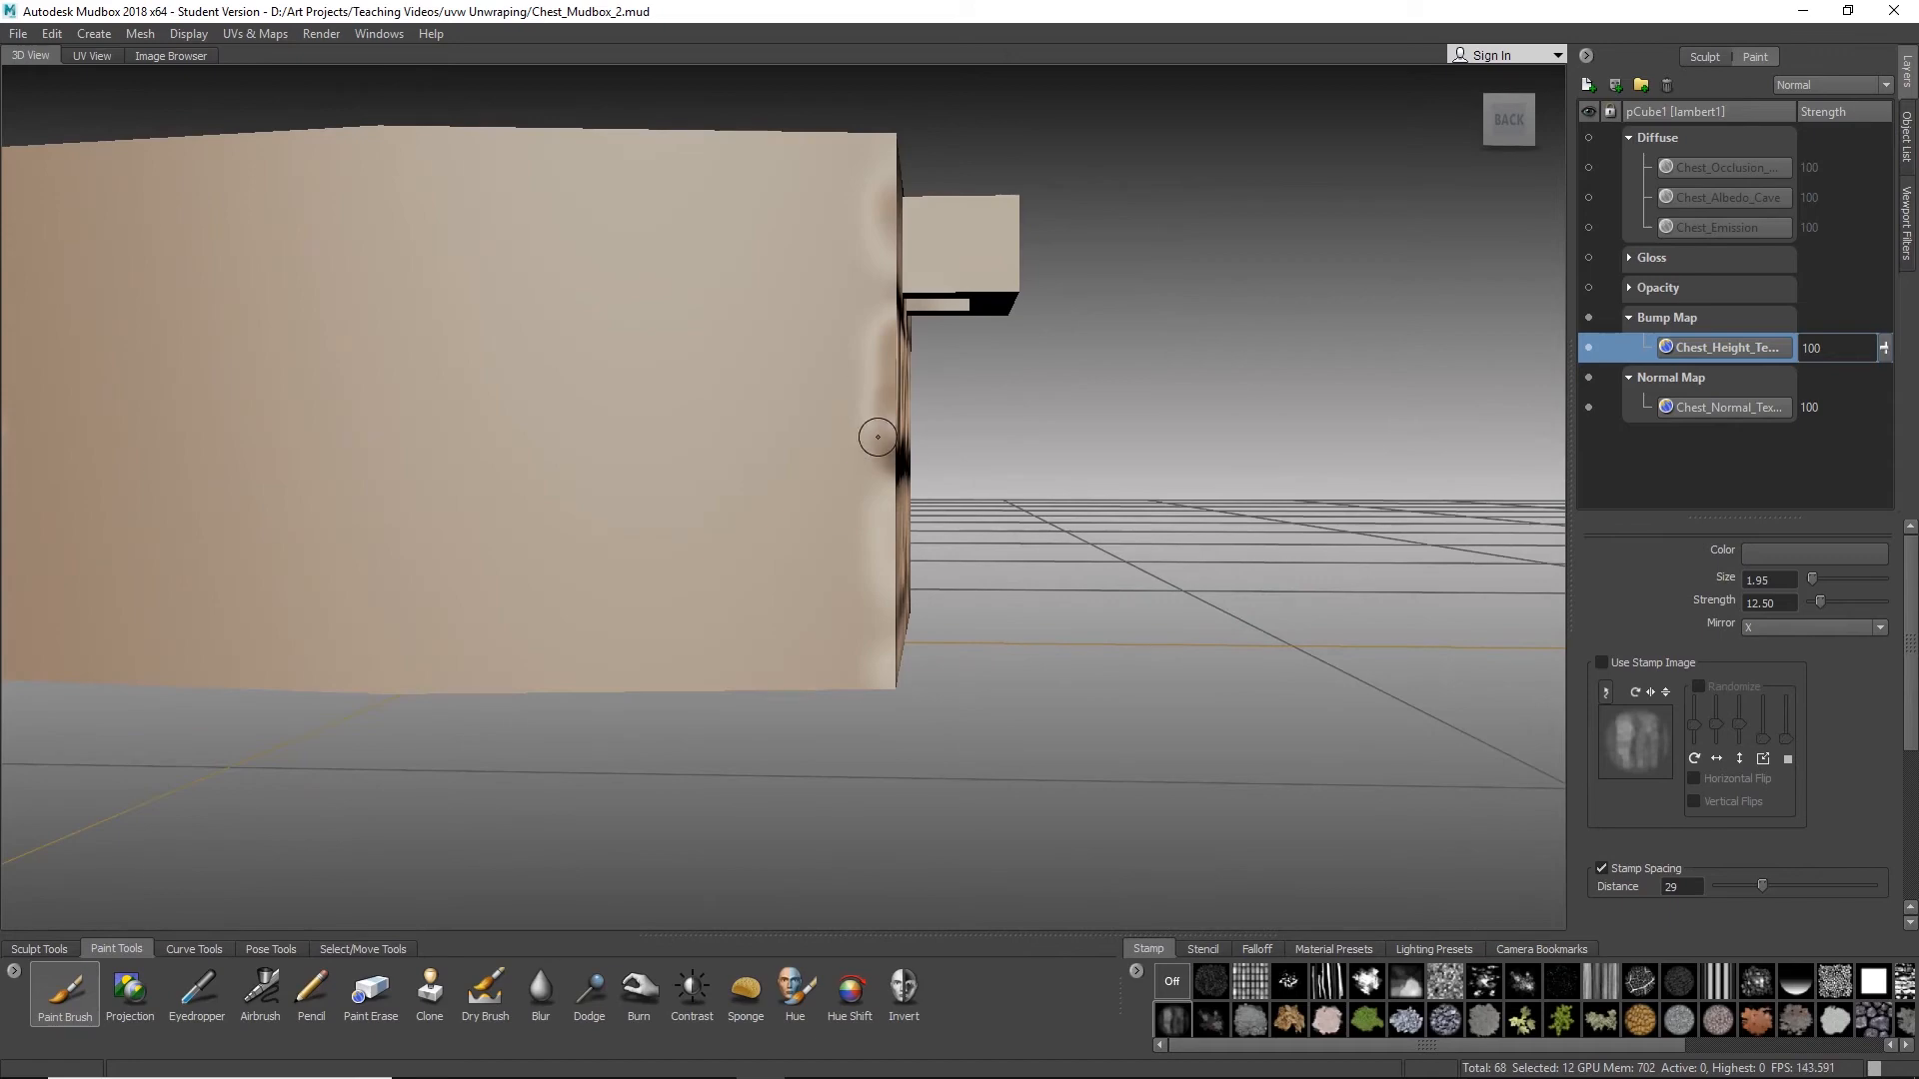
Step: Show the Chest_Occlusion_Map layer and make it the active paint layer, with the brick side of the chest in view
mouse_move(878, 437)
alt+mouse_down()
mouse_move(757, 513)
mouse_move(742, 402)
mouse_move(660, 461)
mouse_move(722, 457)
alt+mouse_up()
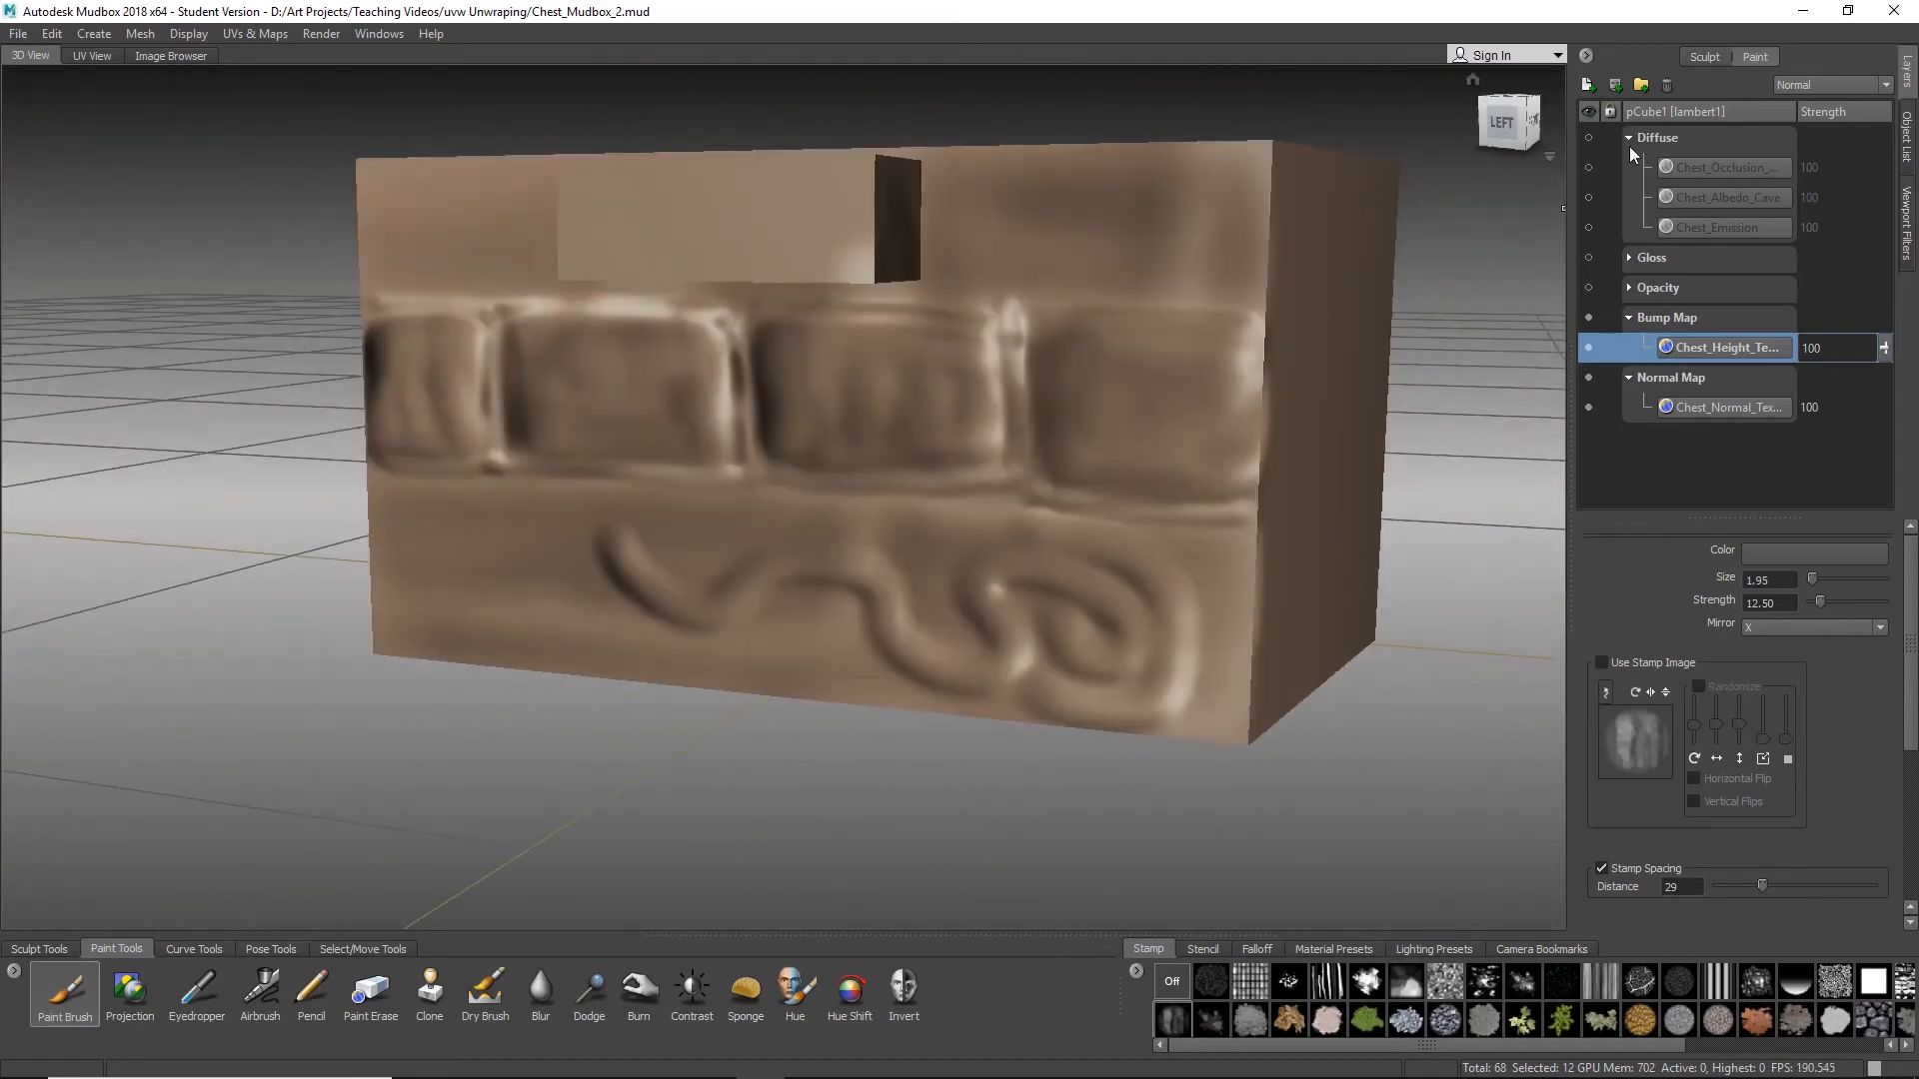
click(1587, 167)
scroll(848, 446, up, 1)
alt+drag(848, 446, 886, 450)
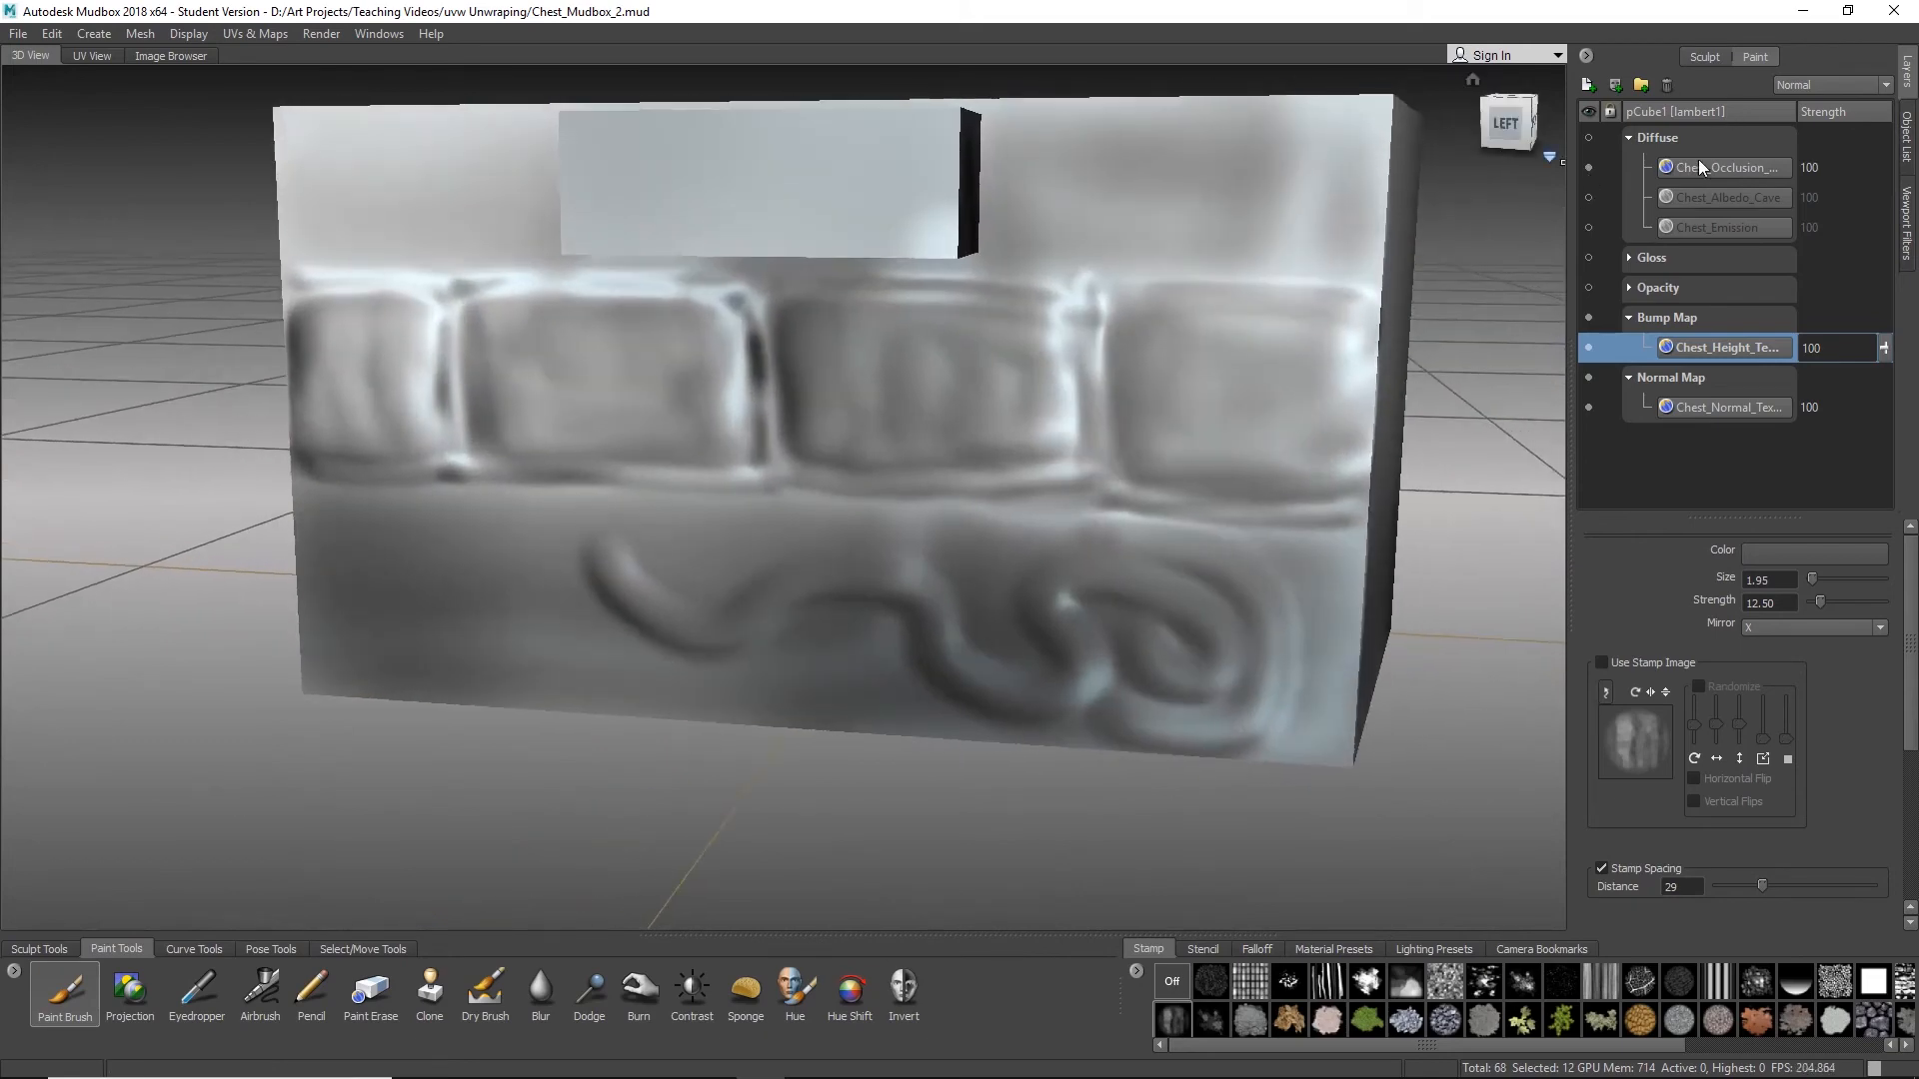
click(1707, 170)
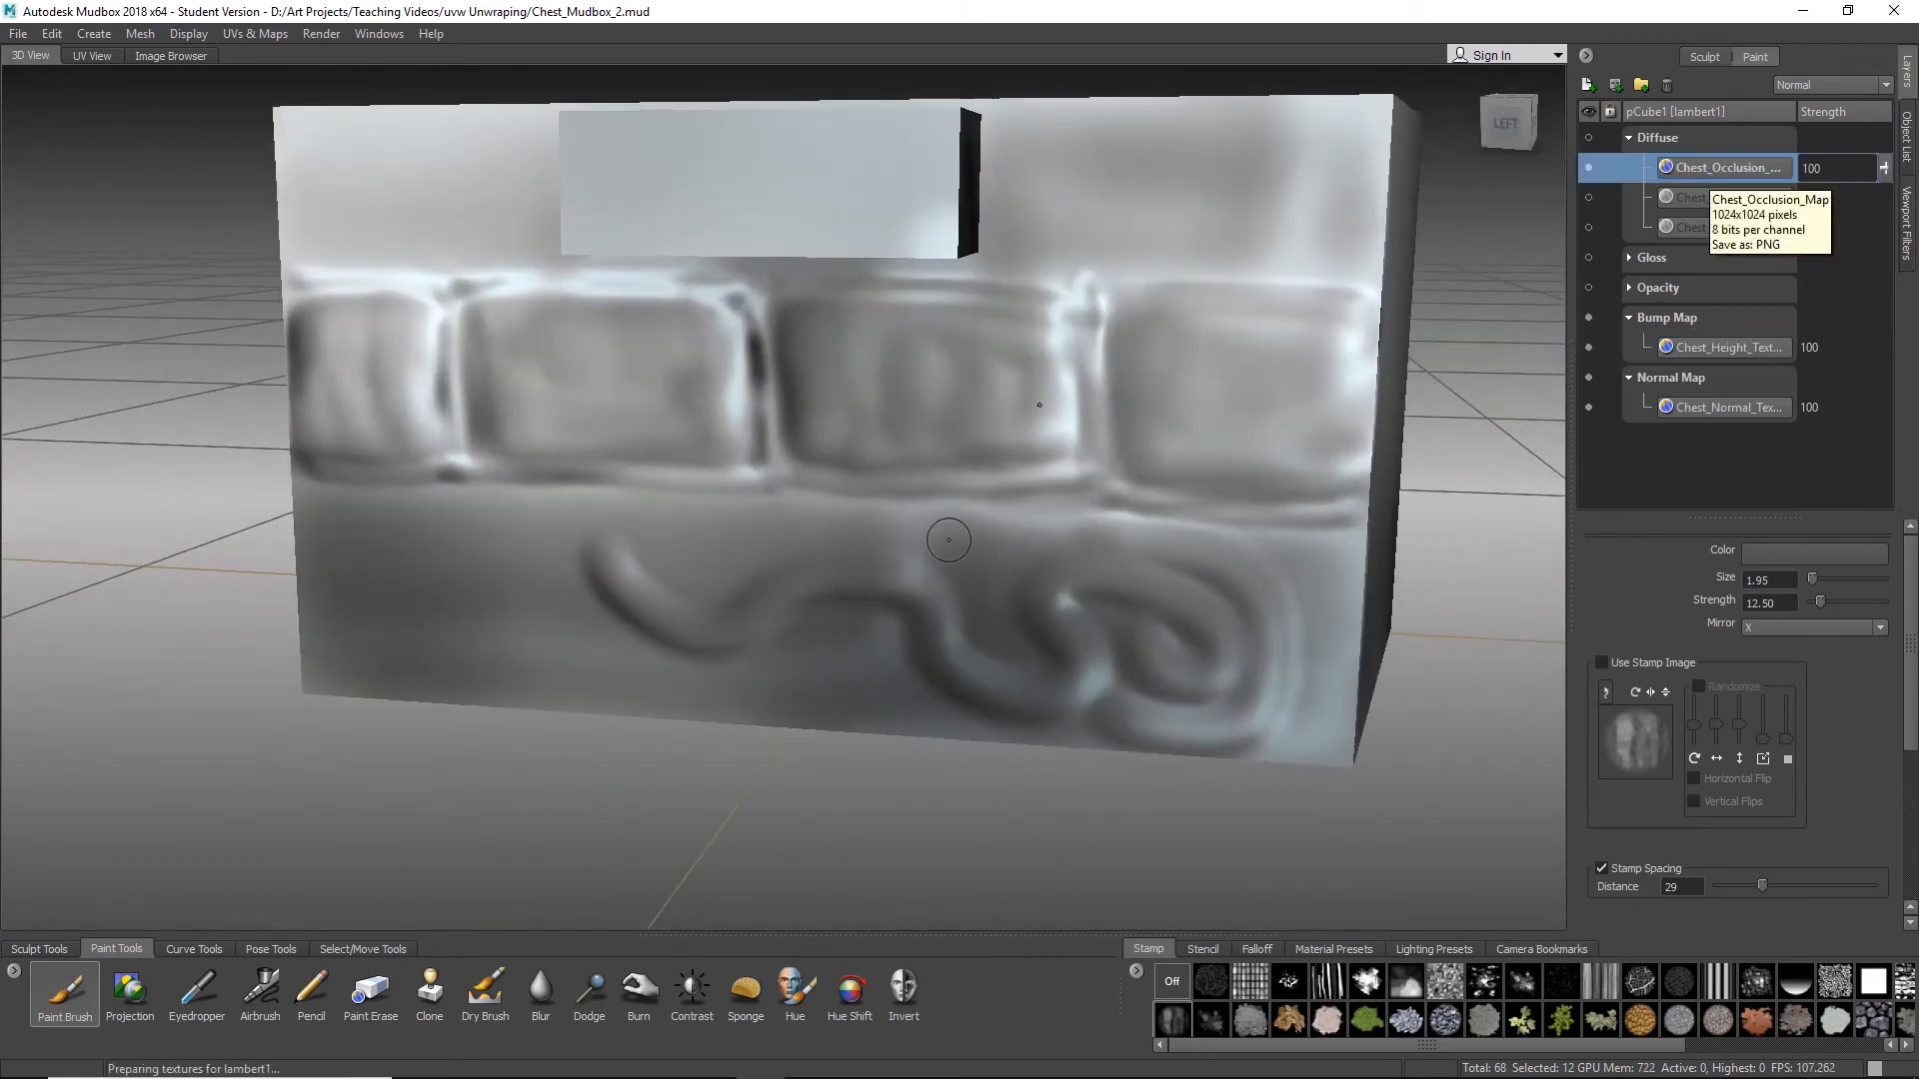
scroll(701, 543, up, 1)
alt+drag(701, 544, 859, 516)
alt+drag(623, 493, 770, 562)
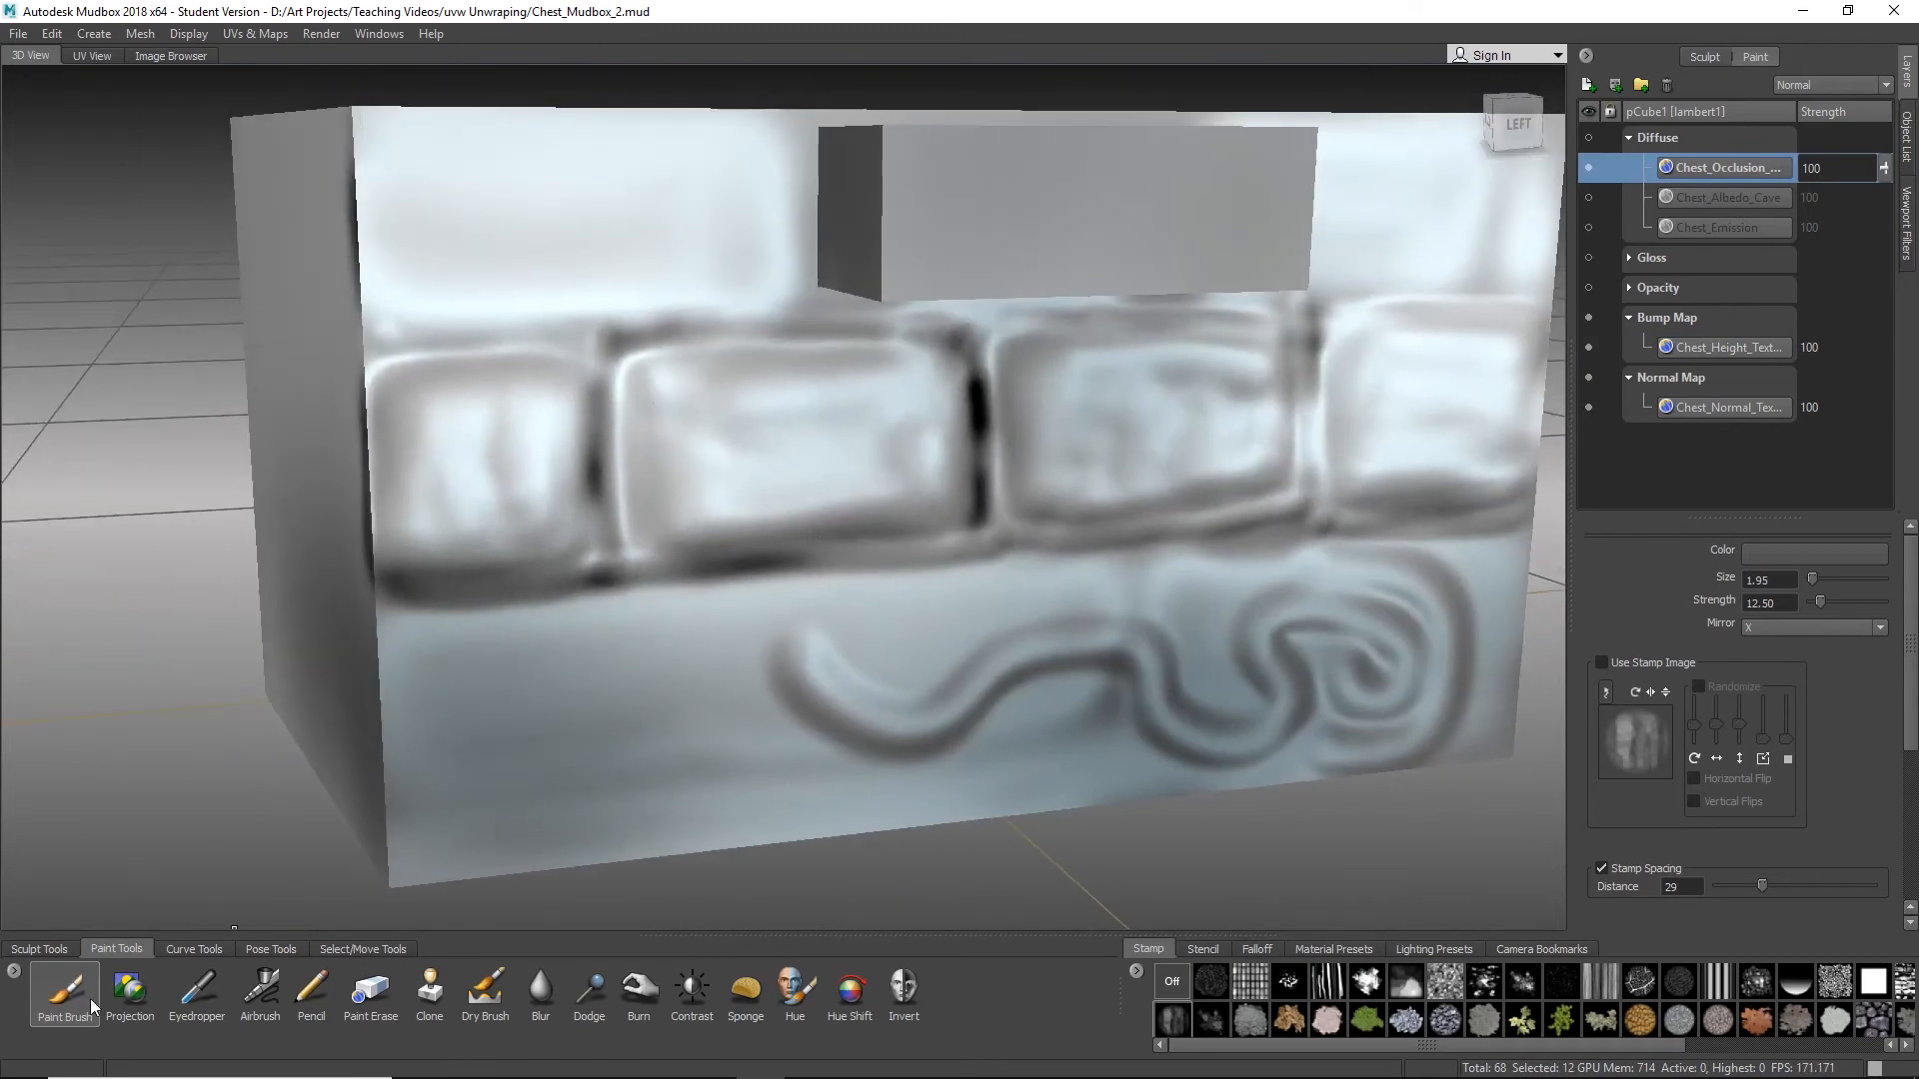
Step: Set the paint brush color to near-black for darkening the occlusion map
click(1814, 555)
click(1557, 896)
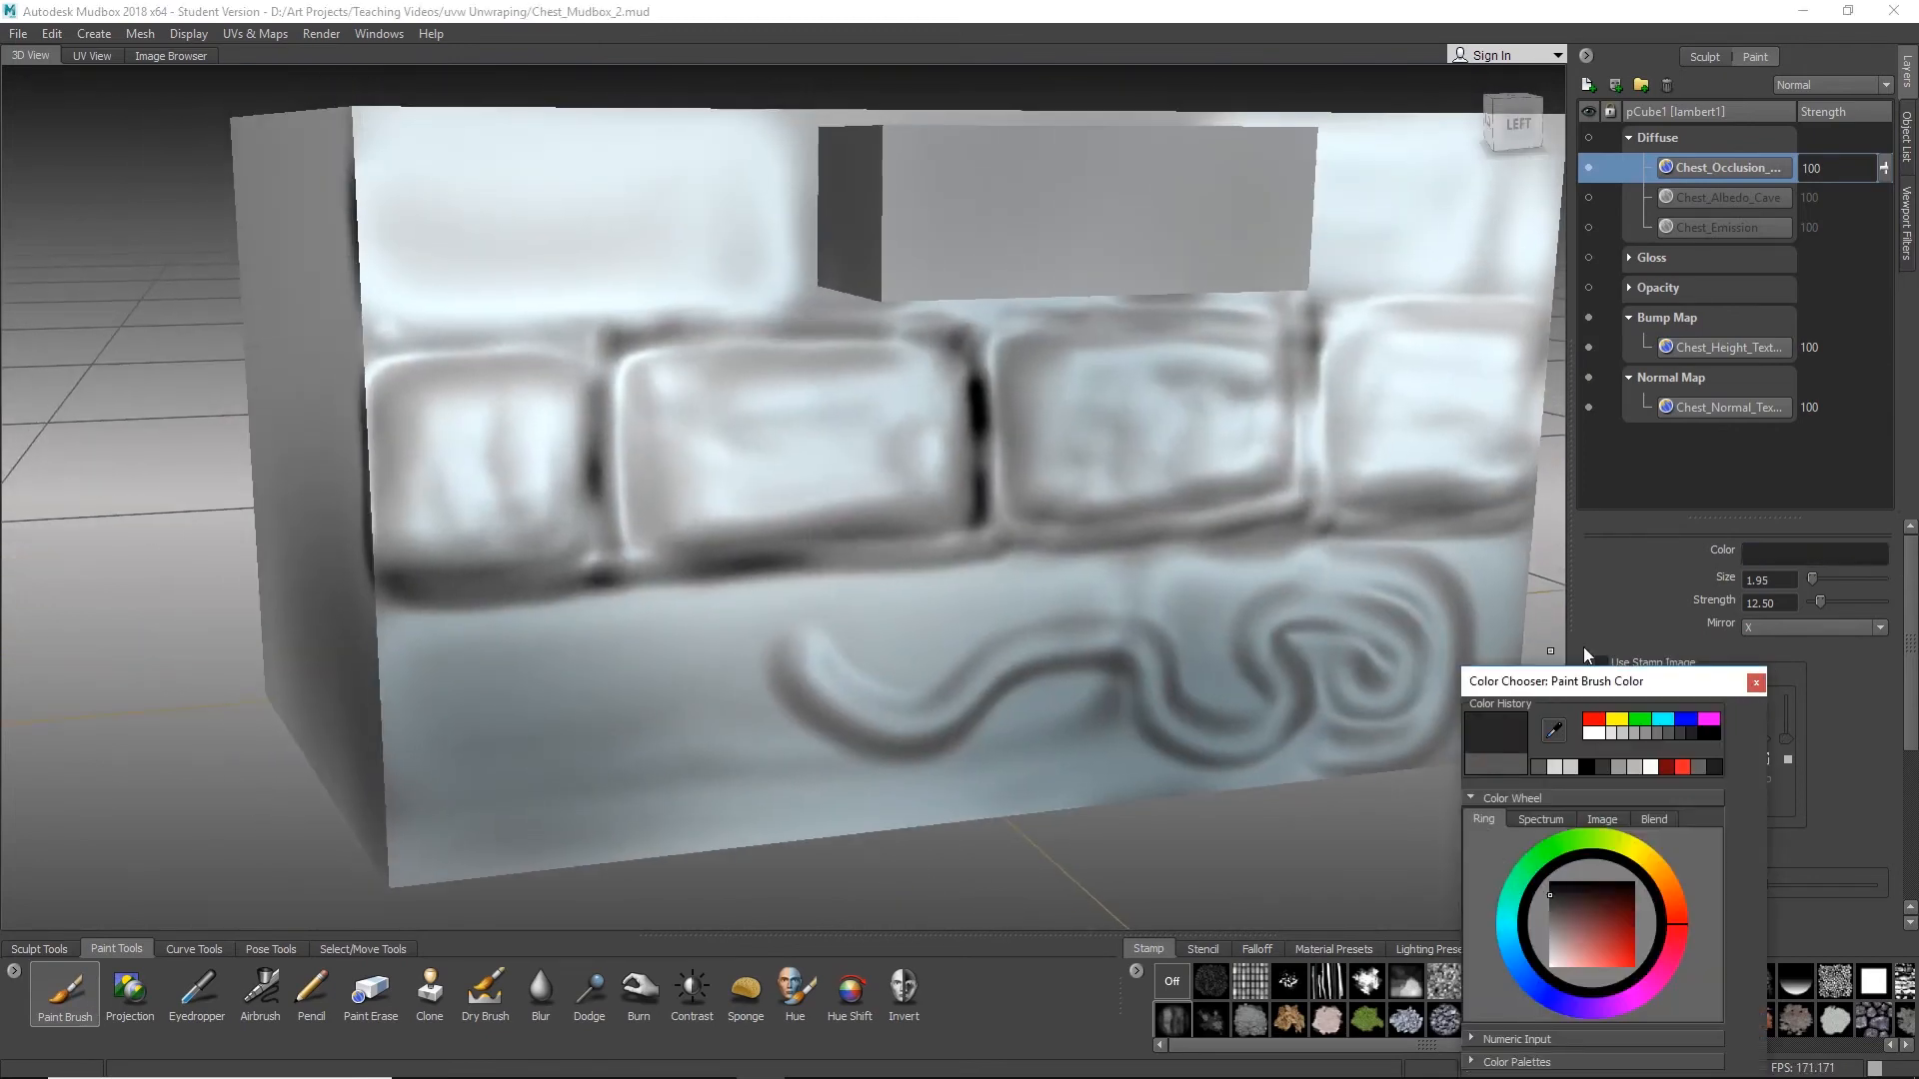
drag(1590, 698, 1578, 563)
click(1536, 758)
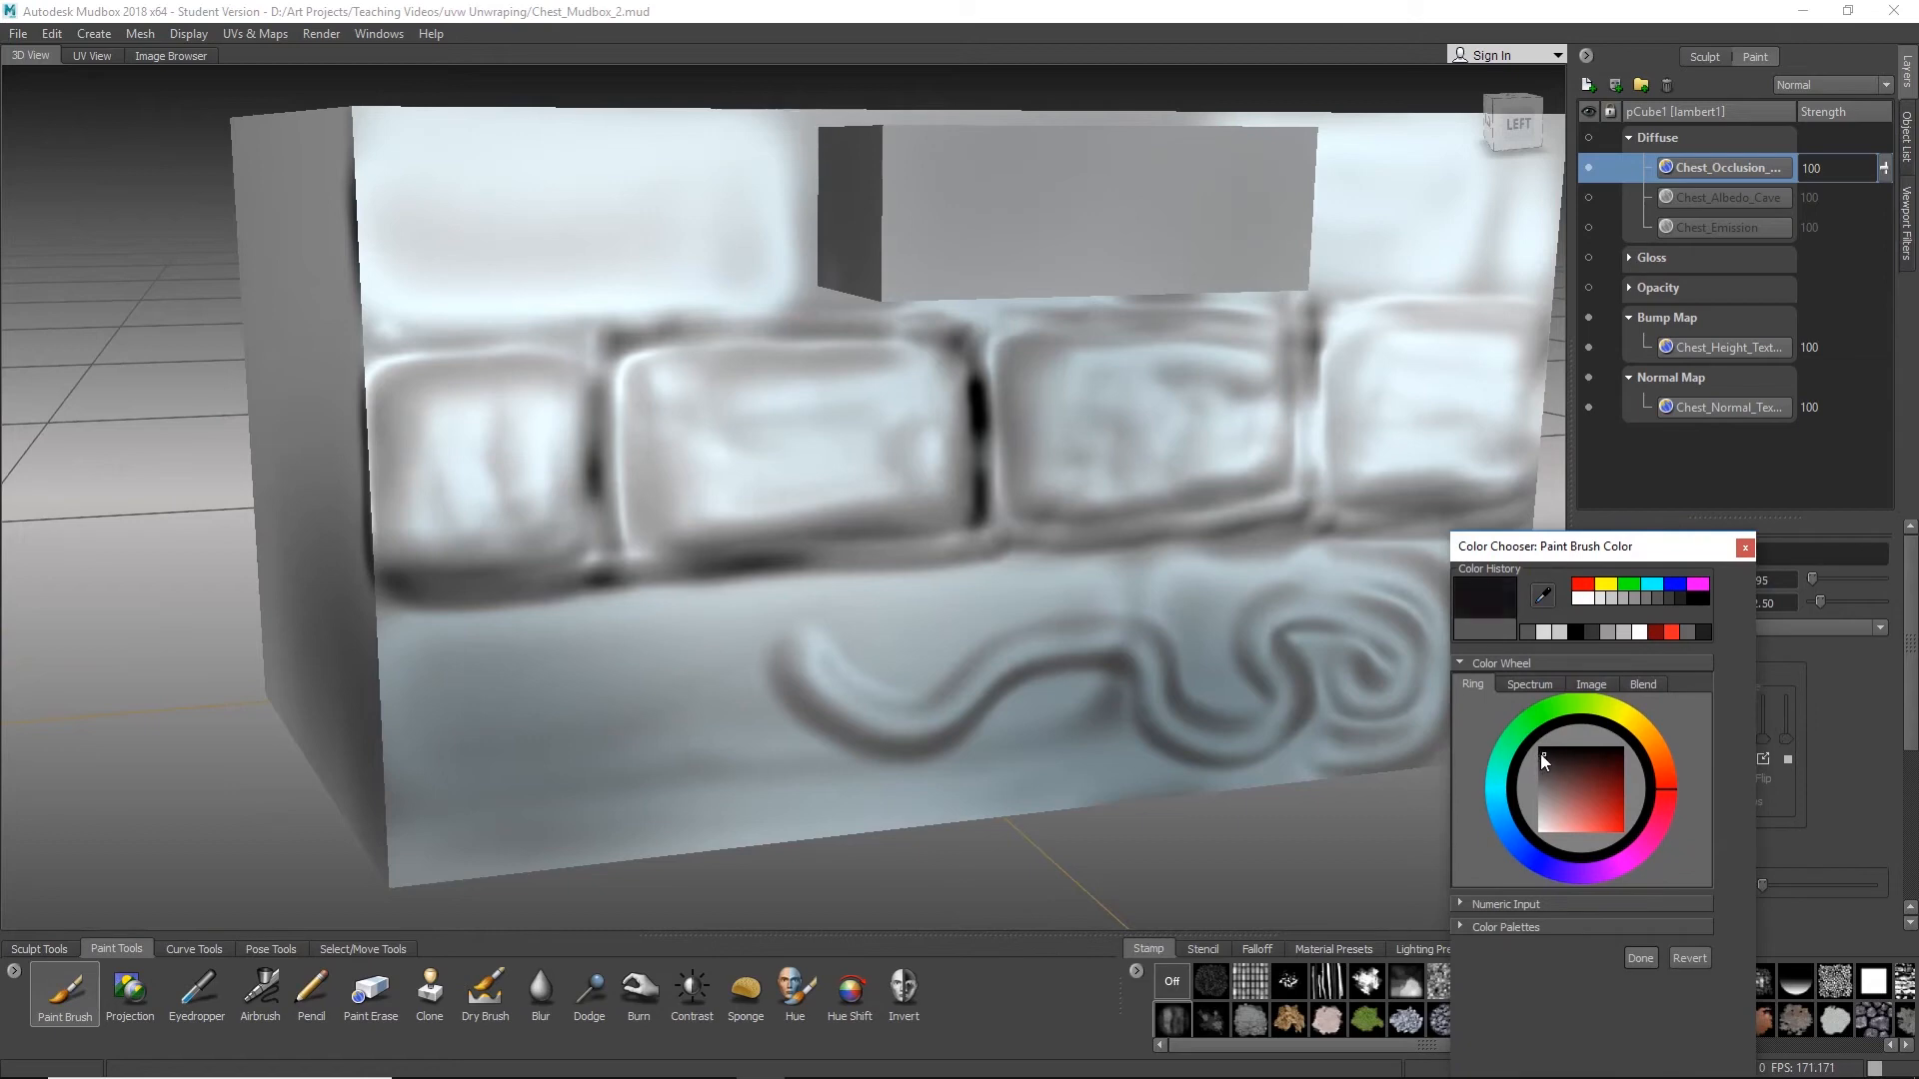
click(1640, 957)
Step: Paint dark occlusion beneath and between the first two bricks of the row with a brush size of about 2
scroll(1039, 548, up, 2)
alt+middle_drag(1024, 464, 1032, 549)
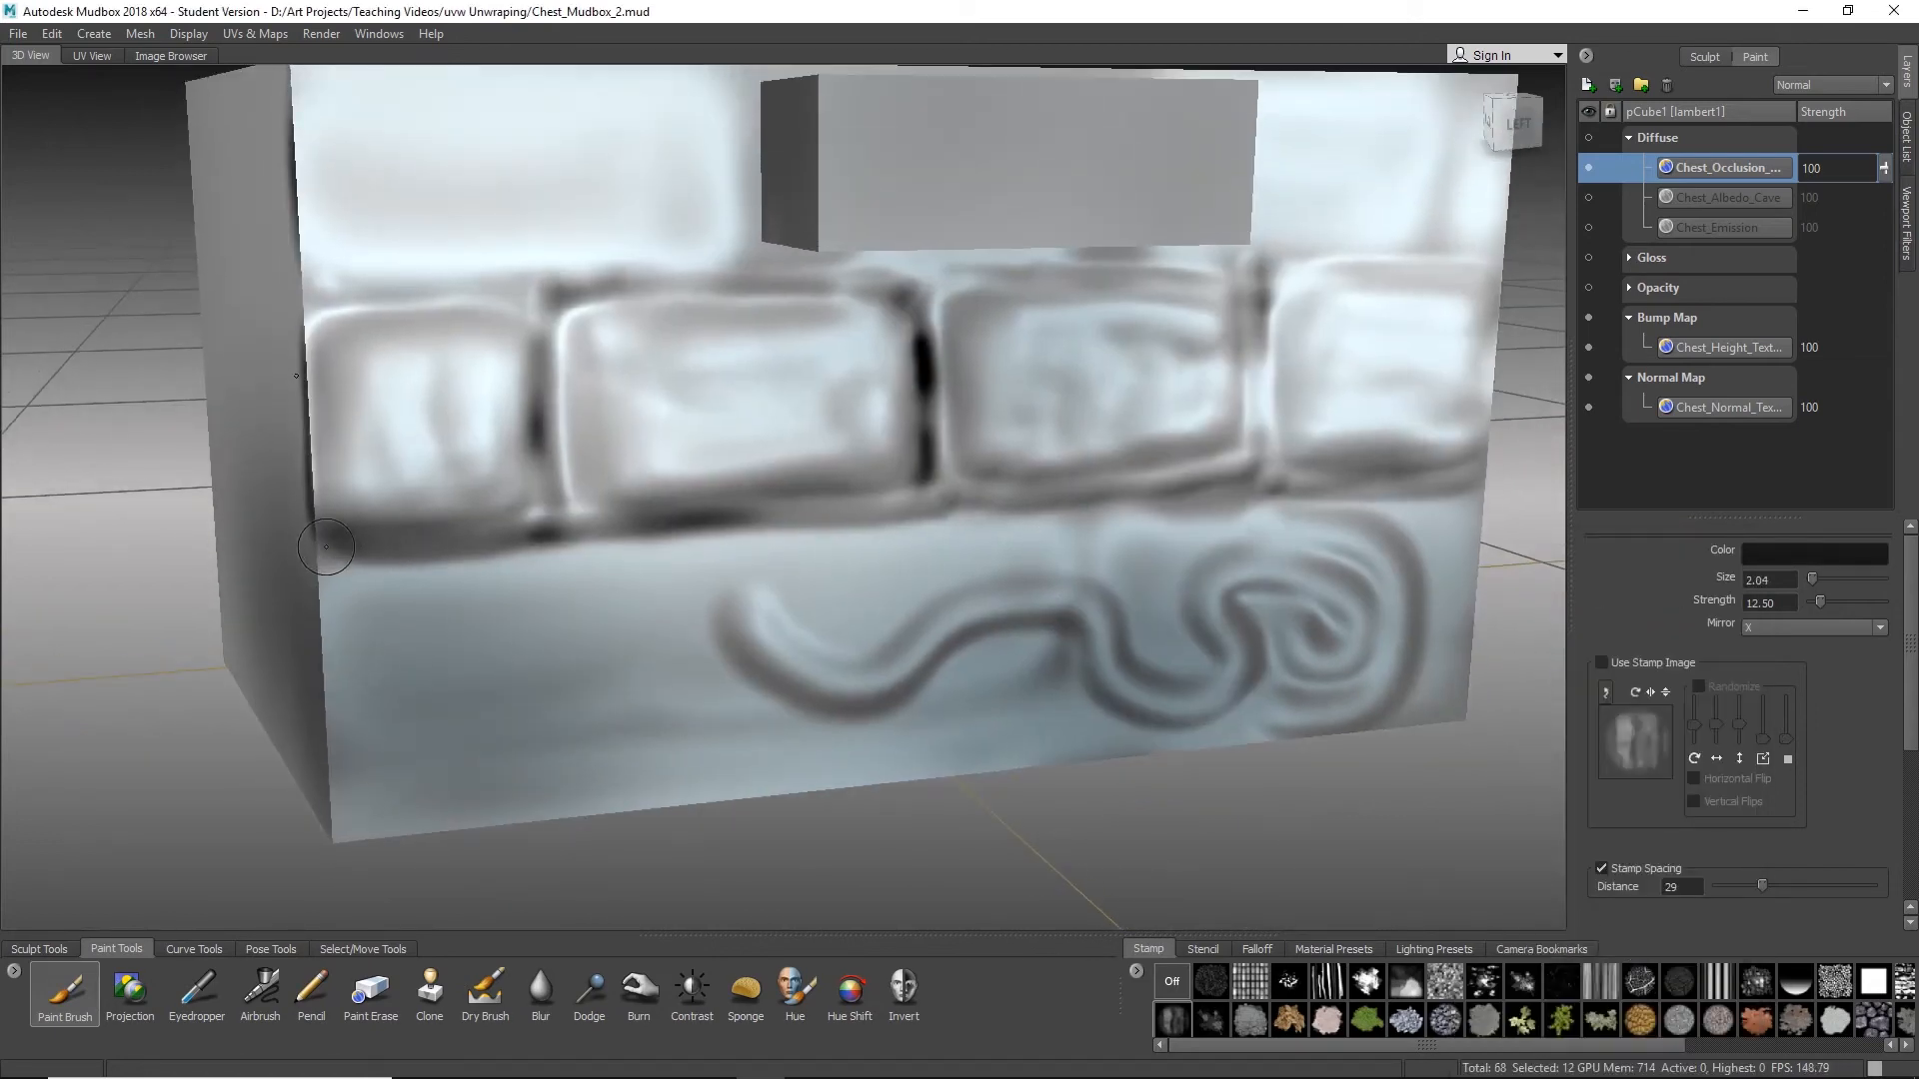
mouse_move(326, 547)
mouse_down()
mouse_move(535, 540)
mouse_move(537, 338)
mouse_up()
drag(610, 502, 917, 481)
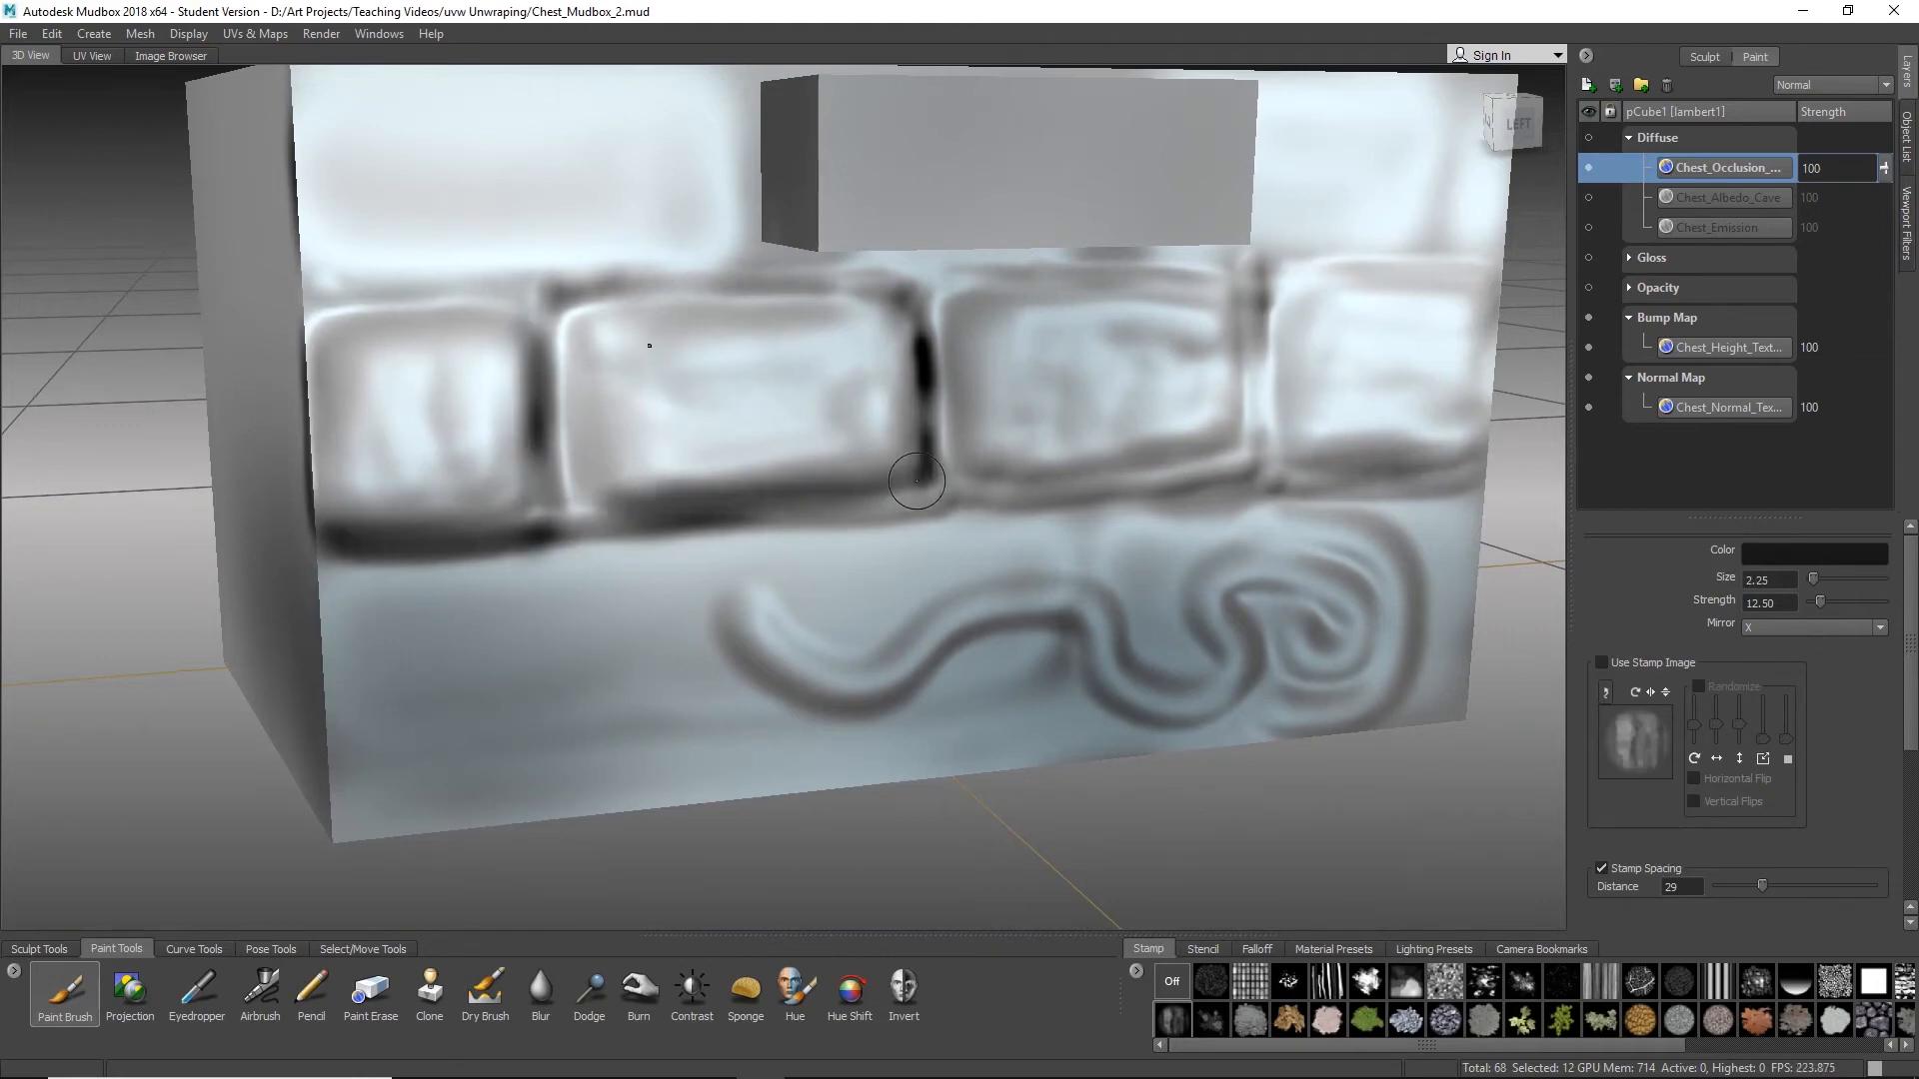
mouse_move(640, 509)
mouse_down()
mouse_move(899, 497)
mouse_move(912, 345)
mouse_move(917, 490)
mouse_up()
Step: Enlarge the brush to 3.62 and darken the shading around the third and fourth bricks and beside the second brick
alt+middle_drag(922, 513, 879, 523)
mouse_move(879, 523)
alt+mouse_down()
mouse_move(843, 544)
mouse_move(979, 544)
mouse_move(997, 399)
mouse_move(960, 548)
mouse_move(760, 552)
mouse_move(976, 522)
mouse_move(1016, 523)
mouse_move(993, 549)
mouse_move(1148, 548)
mouse_move(1171, 377)
mouse_move(1113, 552)
mouse_move(920, 559)
mouse_move(1140, 450)
alt+mouse_up()
alt+right_drag(1139, 450, 829, 515)
alt+drag(830, 515, 848, 523)
alt+right_drag(849, 522, 792, 485)
mouse_move(870, 434)
mouse_down()
mouse_move(871, 484)
mouse_move(874, 412)
mouse_move(952, 452)
mouse_up()
alt+middle_drag(797, 590, 1159, 570)
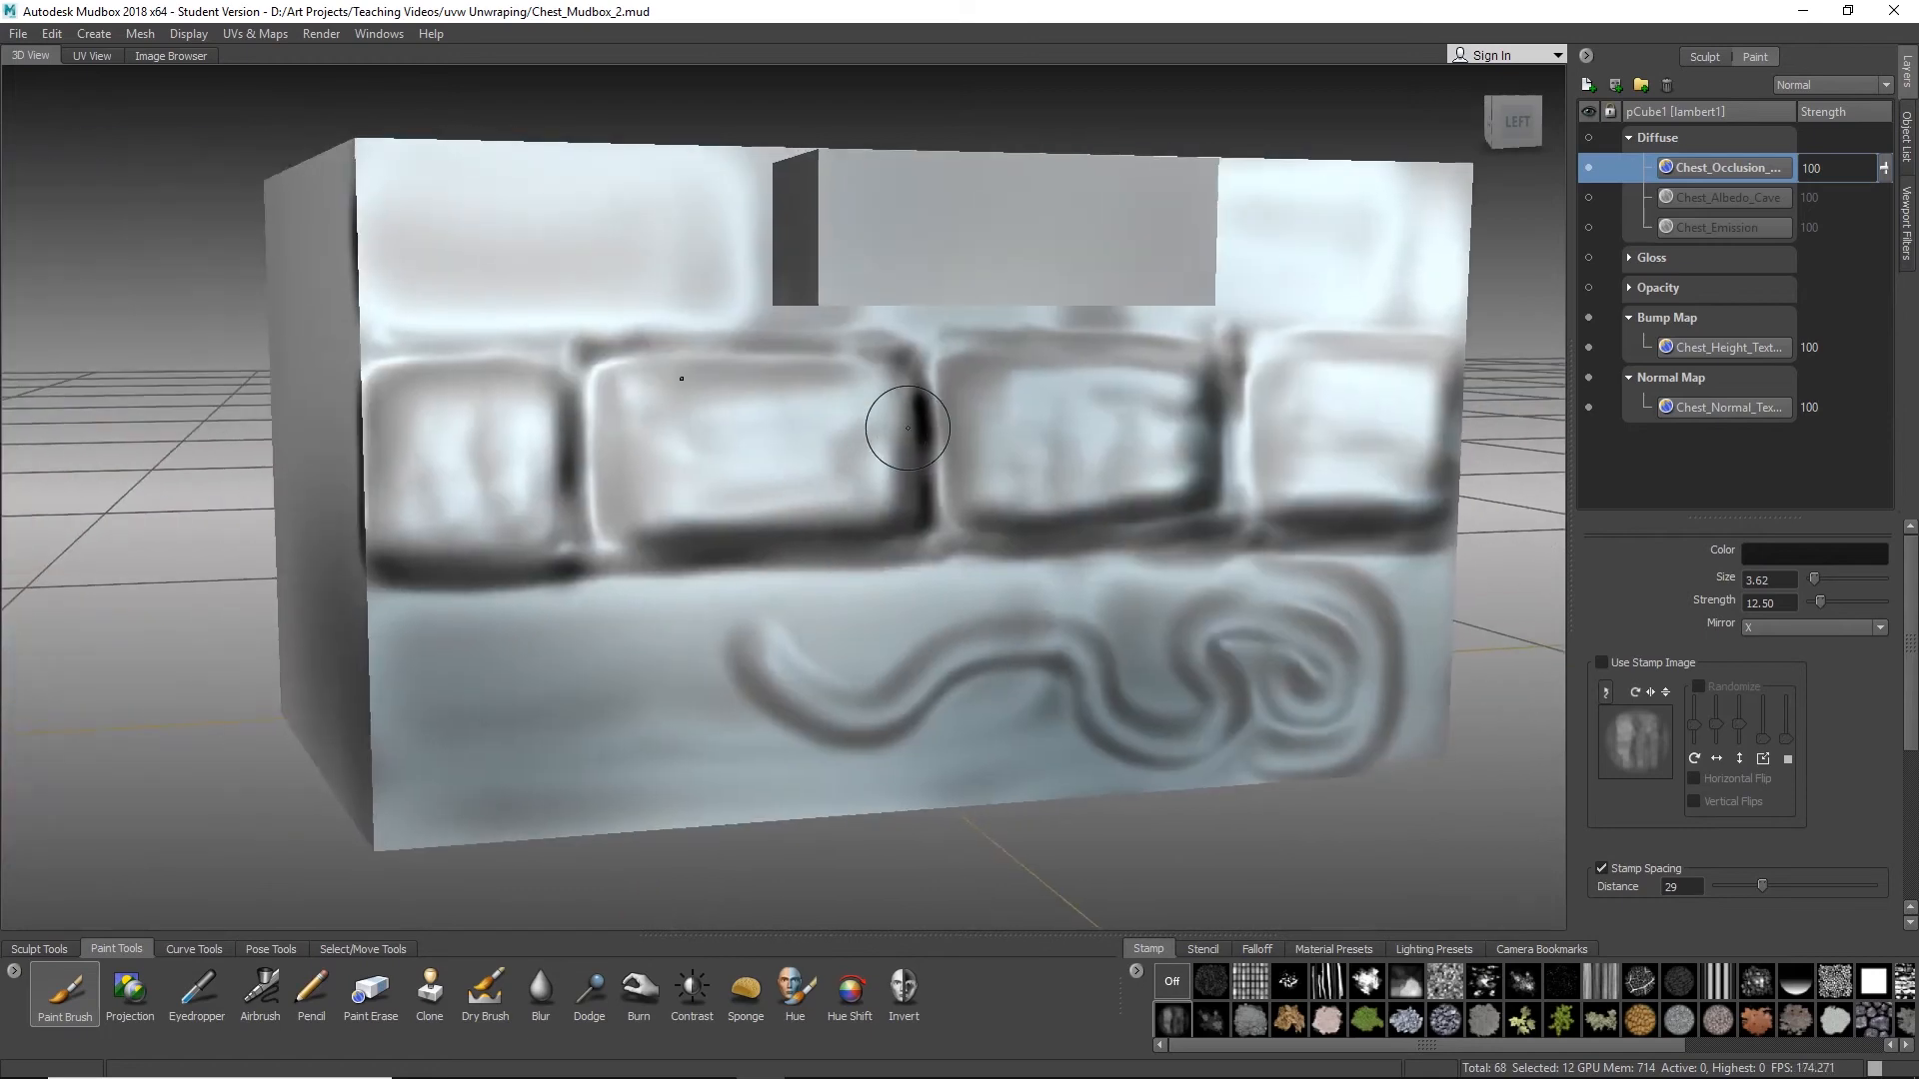
drag(908, 428, 904, 513)
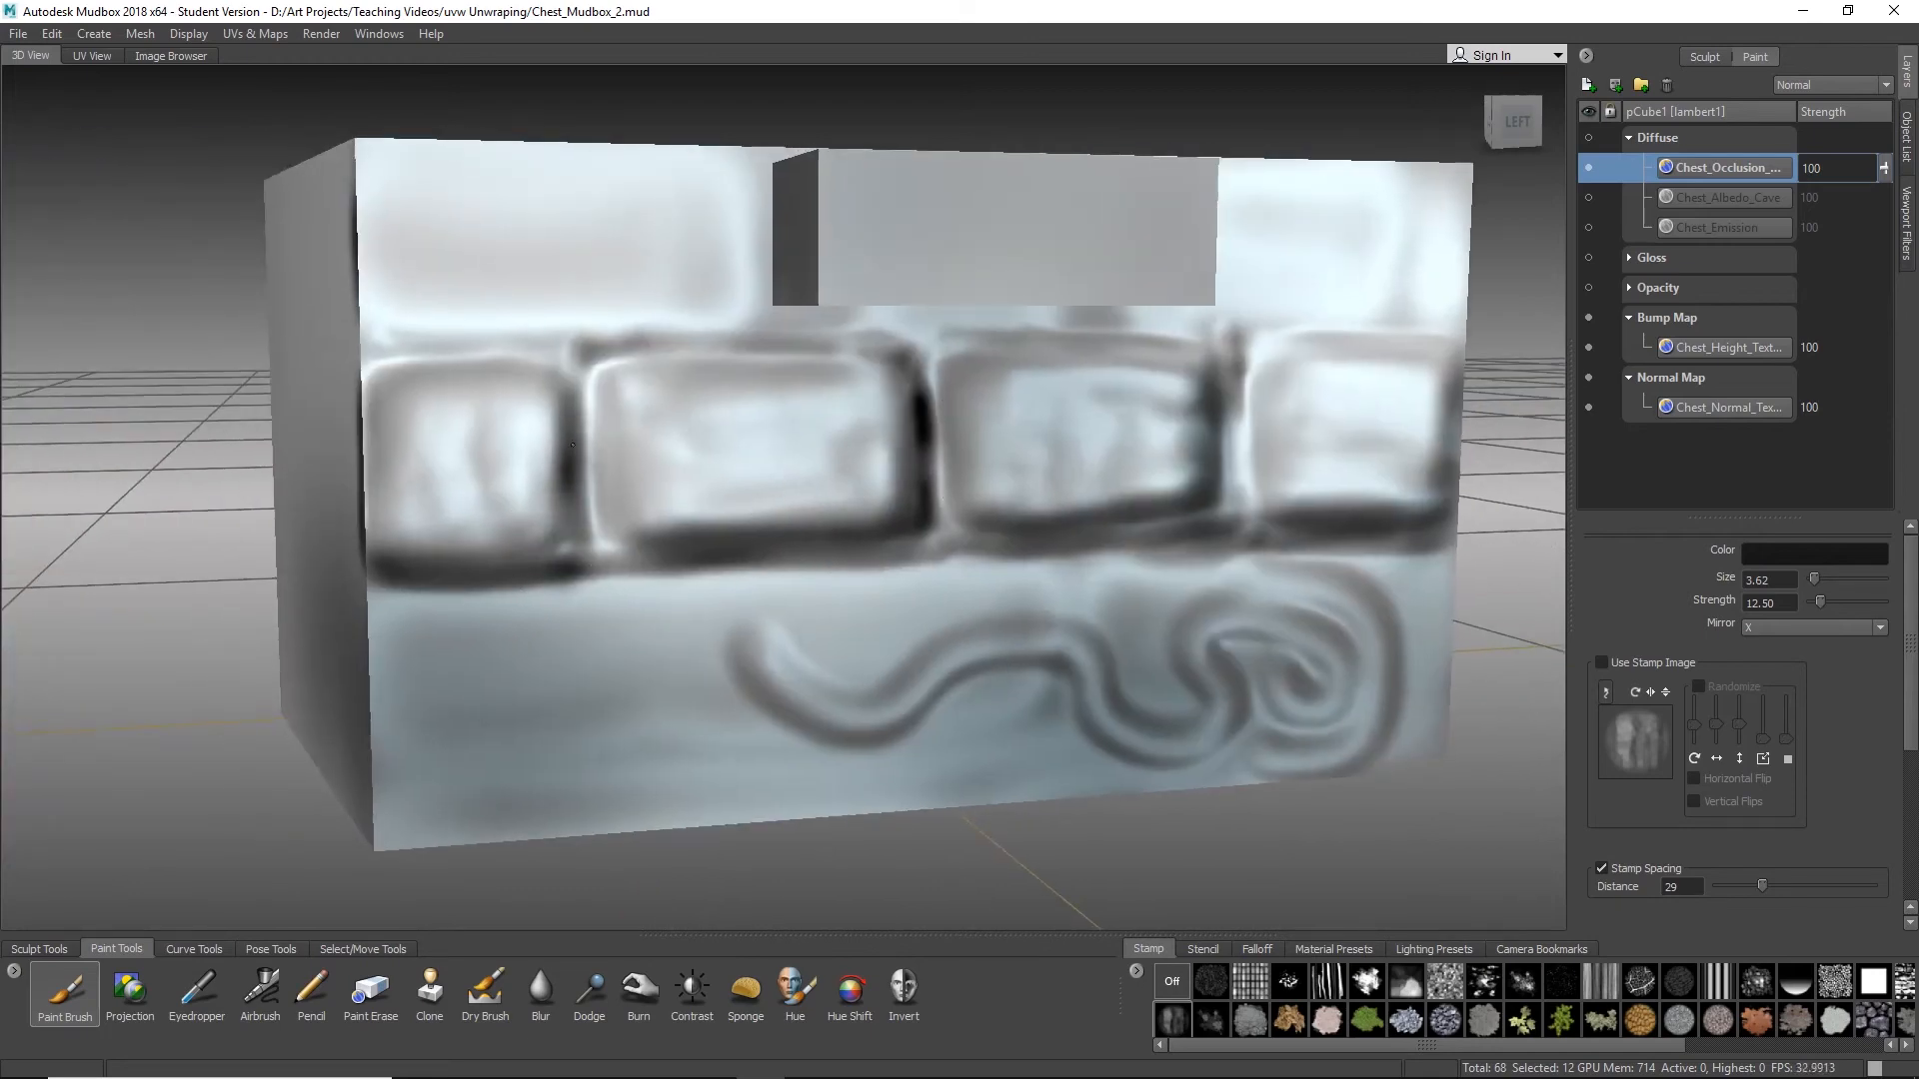
Step: Darken the lower mortar line and the gaps between bricks along the whole row
drag(499, 568, 406, 572)
alt+drag(630, 625, 548, 579)
mouse_move(534, 540)
mouse_down()
mouse_move(884, 522)
mouse_move(861, 371)
mouse_up()
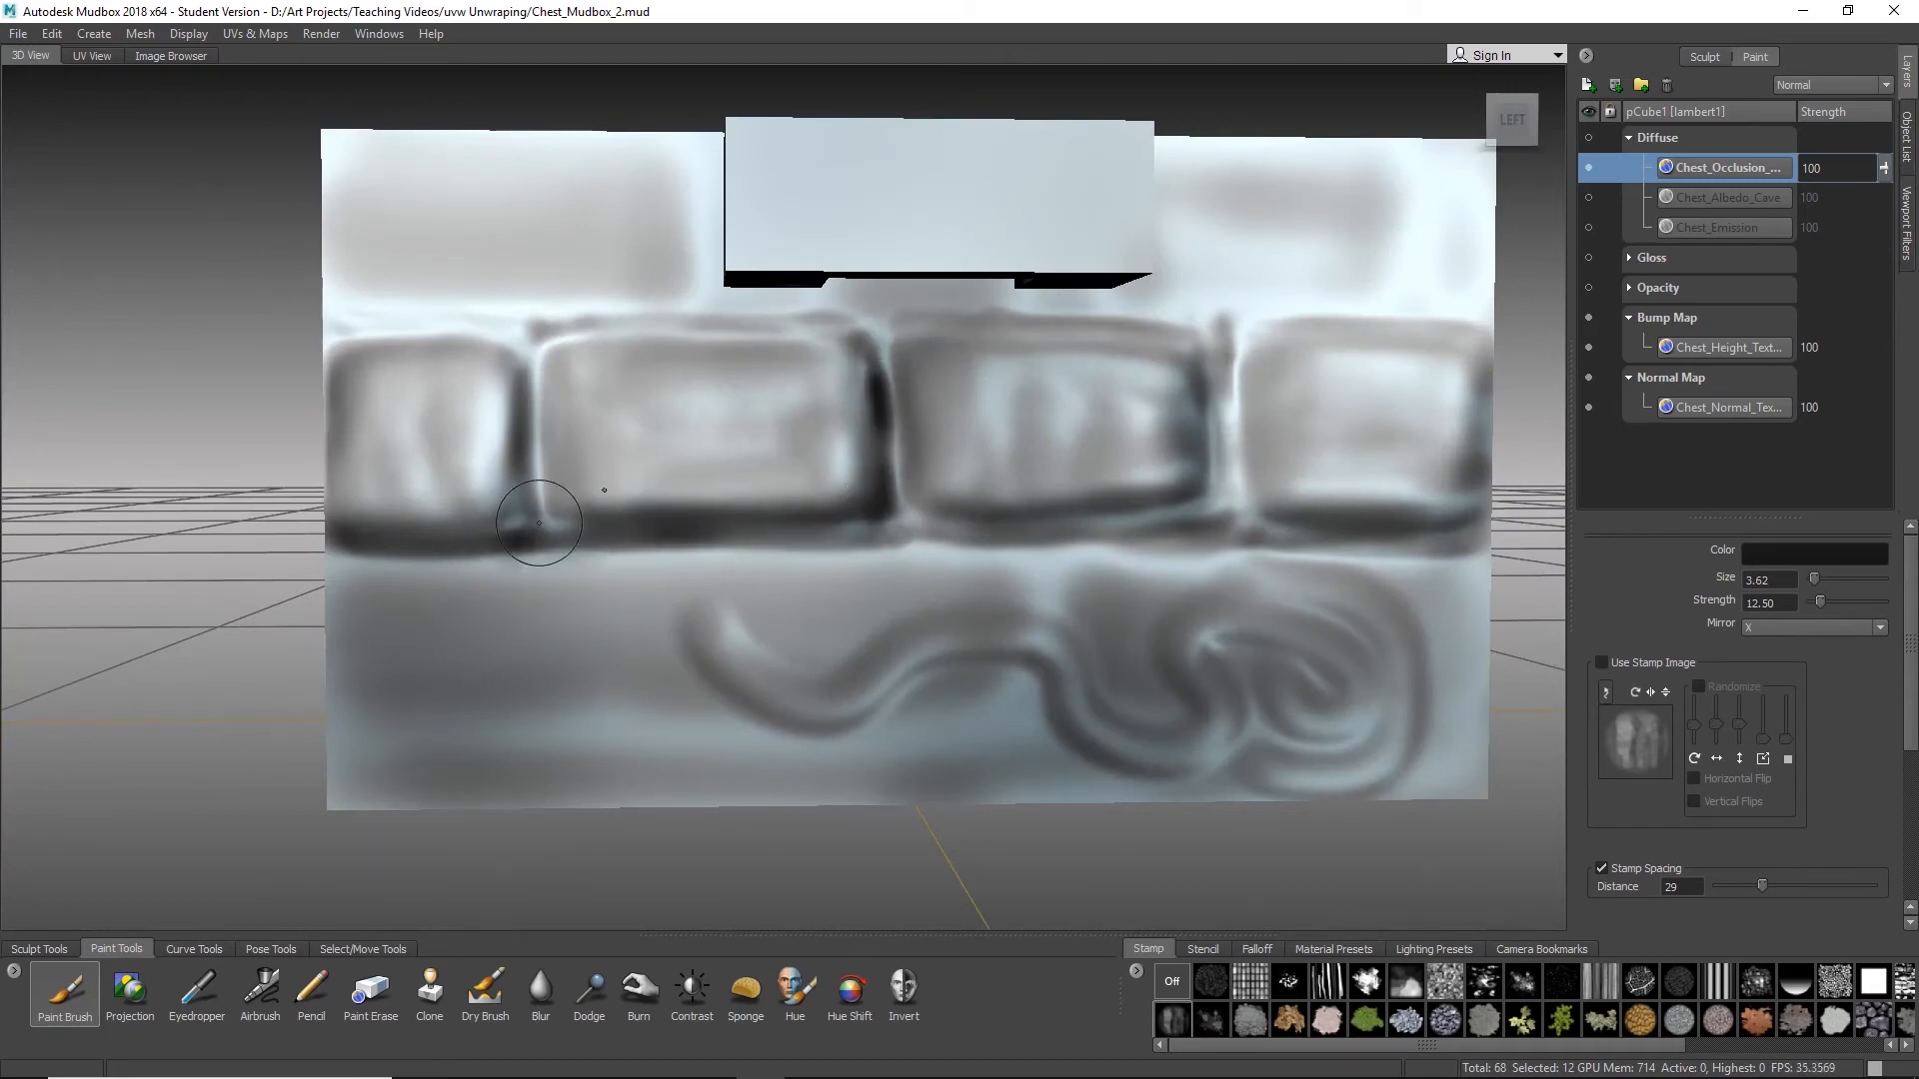
drag(928, 535, 1255, 511)
mouse_move(1120, 525)
mouse_down()
mouse_move(1228, 511)
mouse_move(1224, 344)
mouse_move(1217, 535)
mouse_up()
Step: Paint dark shading along the swirling relief below the brick row on the occlusion layer
alt+drag(1392, 544, 959, 540)
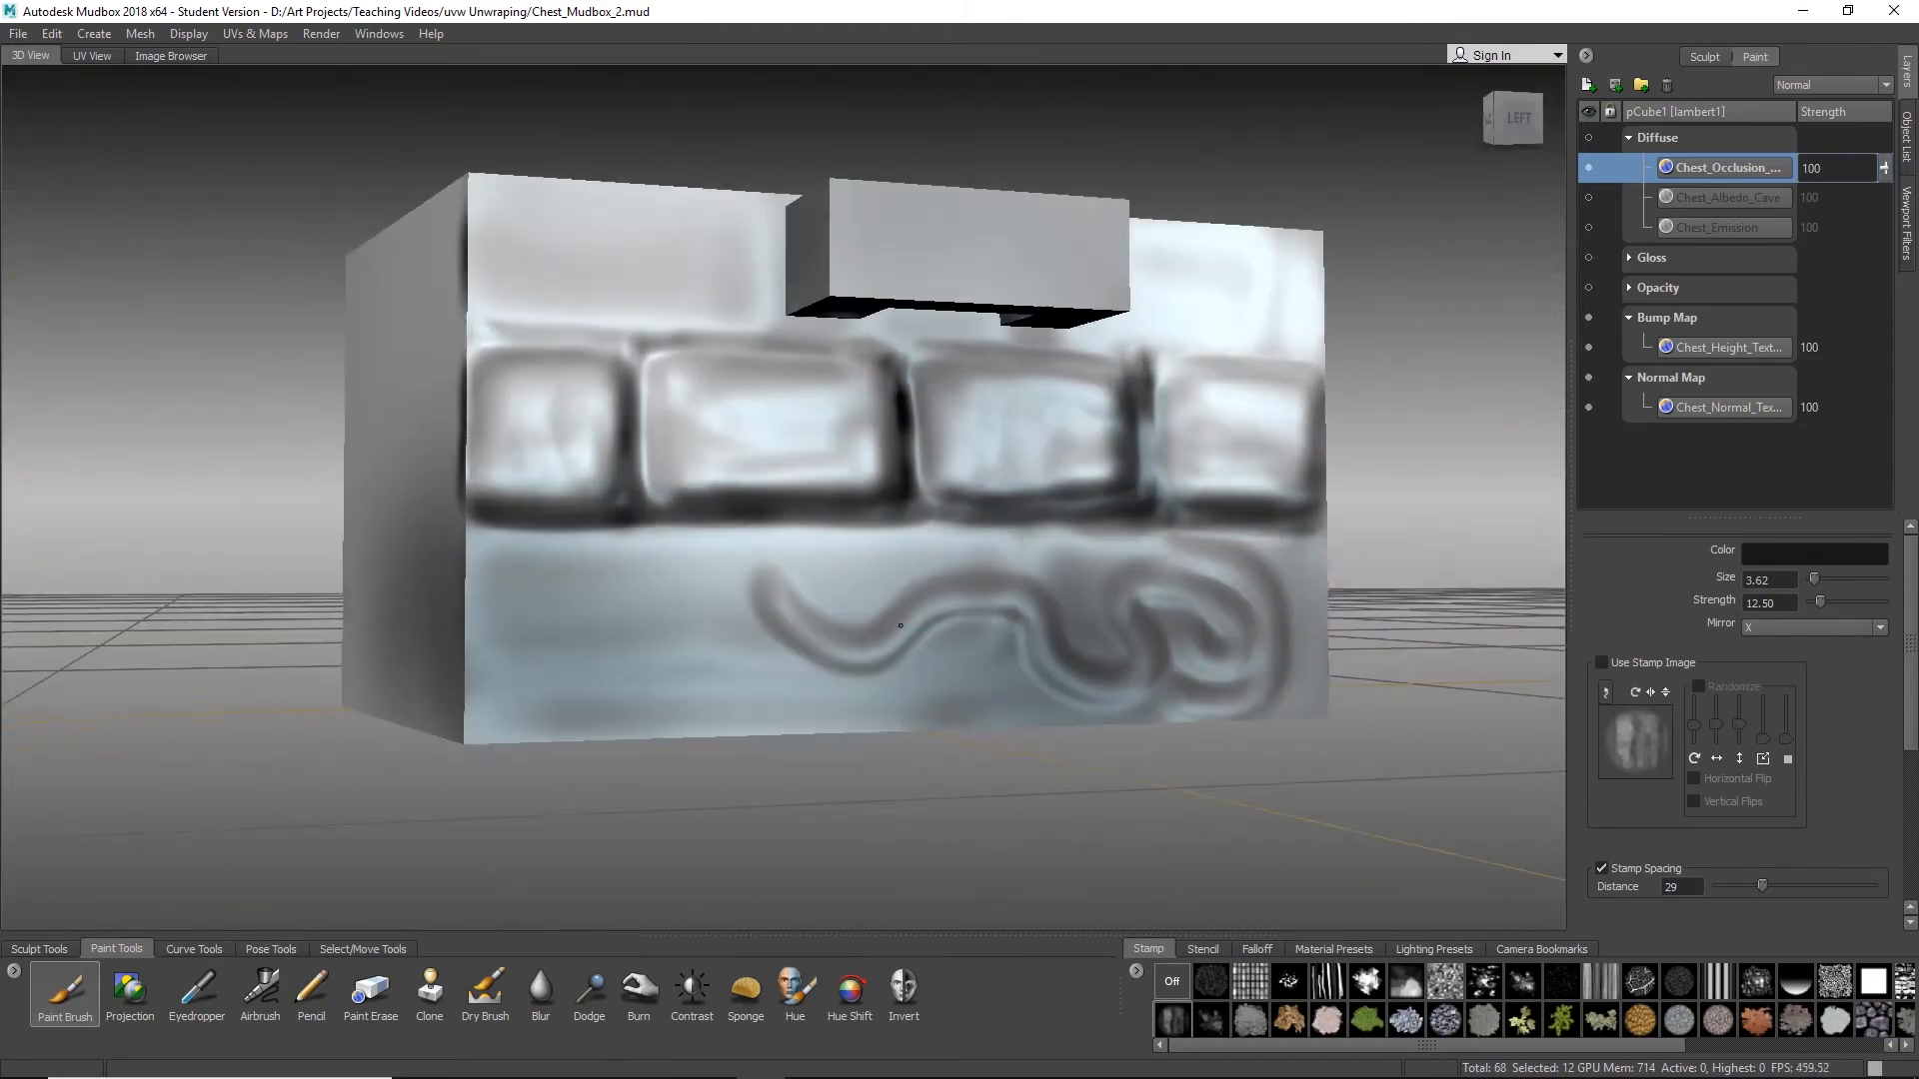
alt+middle_drag(959, 540, 939, 430)
mouse_move(769, 523)
mouse_down()
mouse_move(800, 560)
mouse_move(869, 574)
mouse_move(983, 518)
mouse_move(1161, 619)
mouse_up()
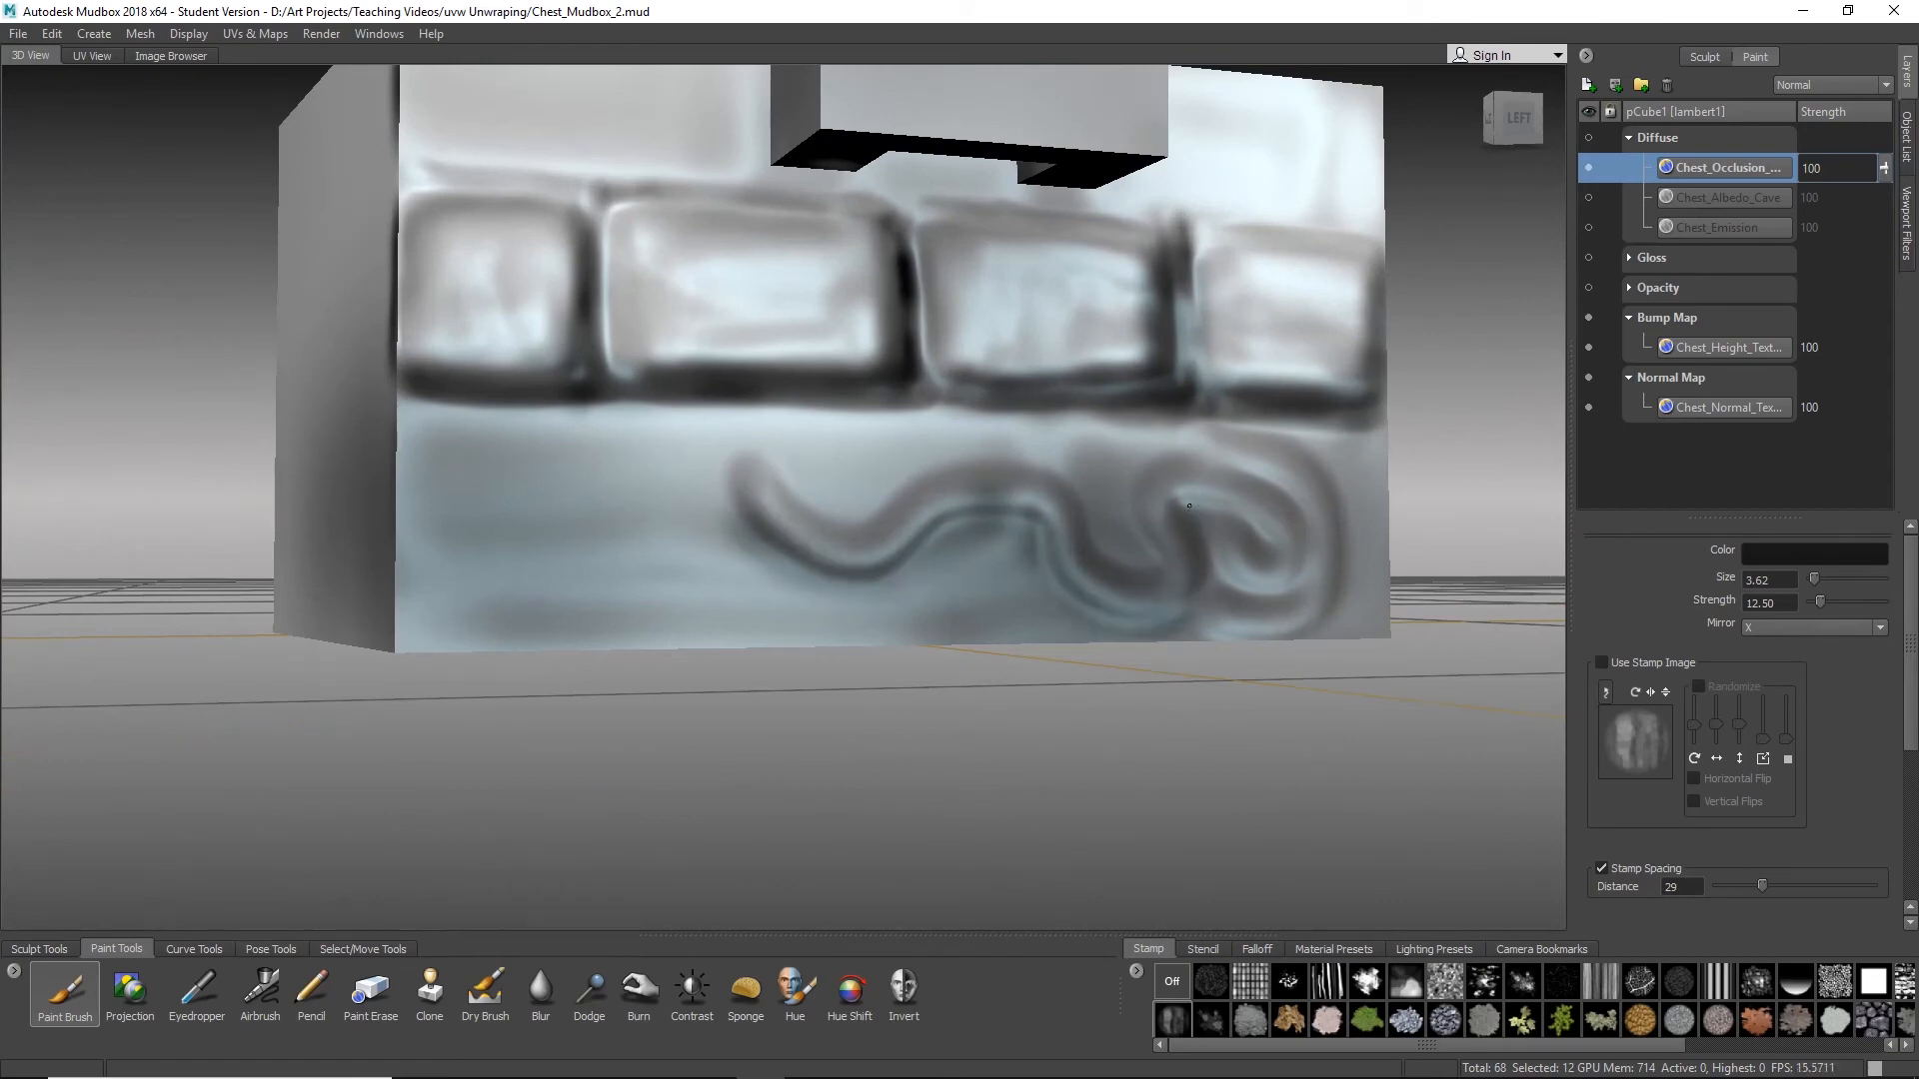
mouse_move(1189, 505)
mouse_down()
mouse_move(1290, 560)
mouse_move(1299, 599)
mouse_move(1341, 579)
mouse_move(1328, 461)
mouse_move(1119, 520)
mouse_move(985, 525)
mouse_move(950, 633)
mouse_move(975, 647)
mouse_up()
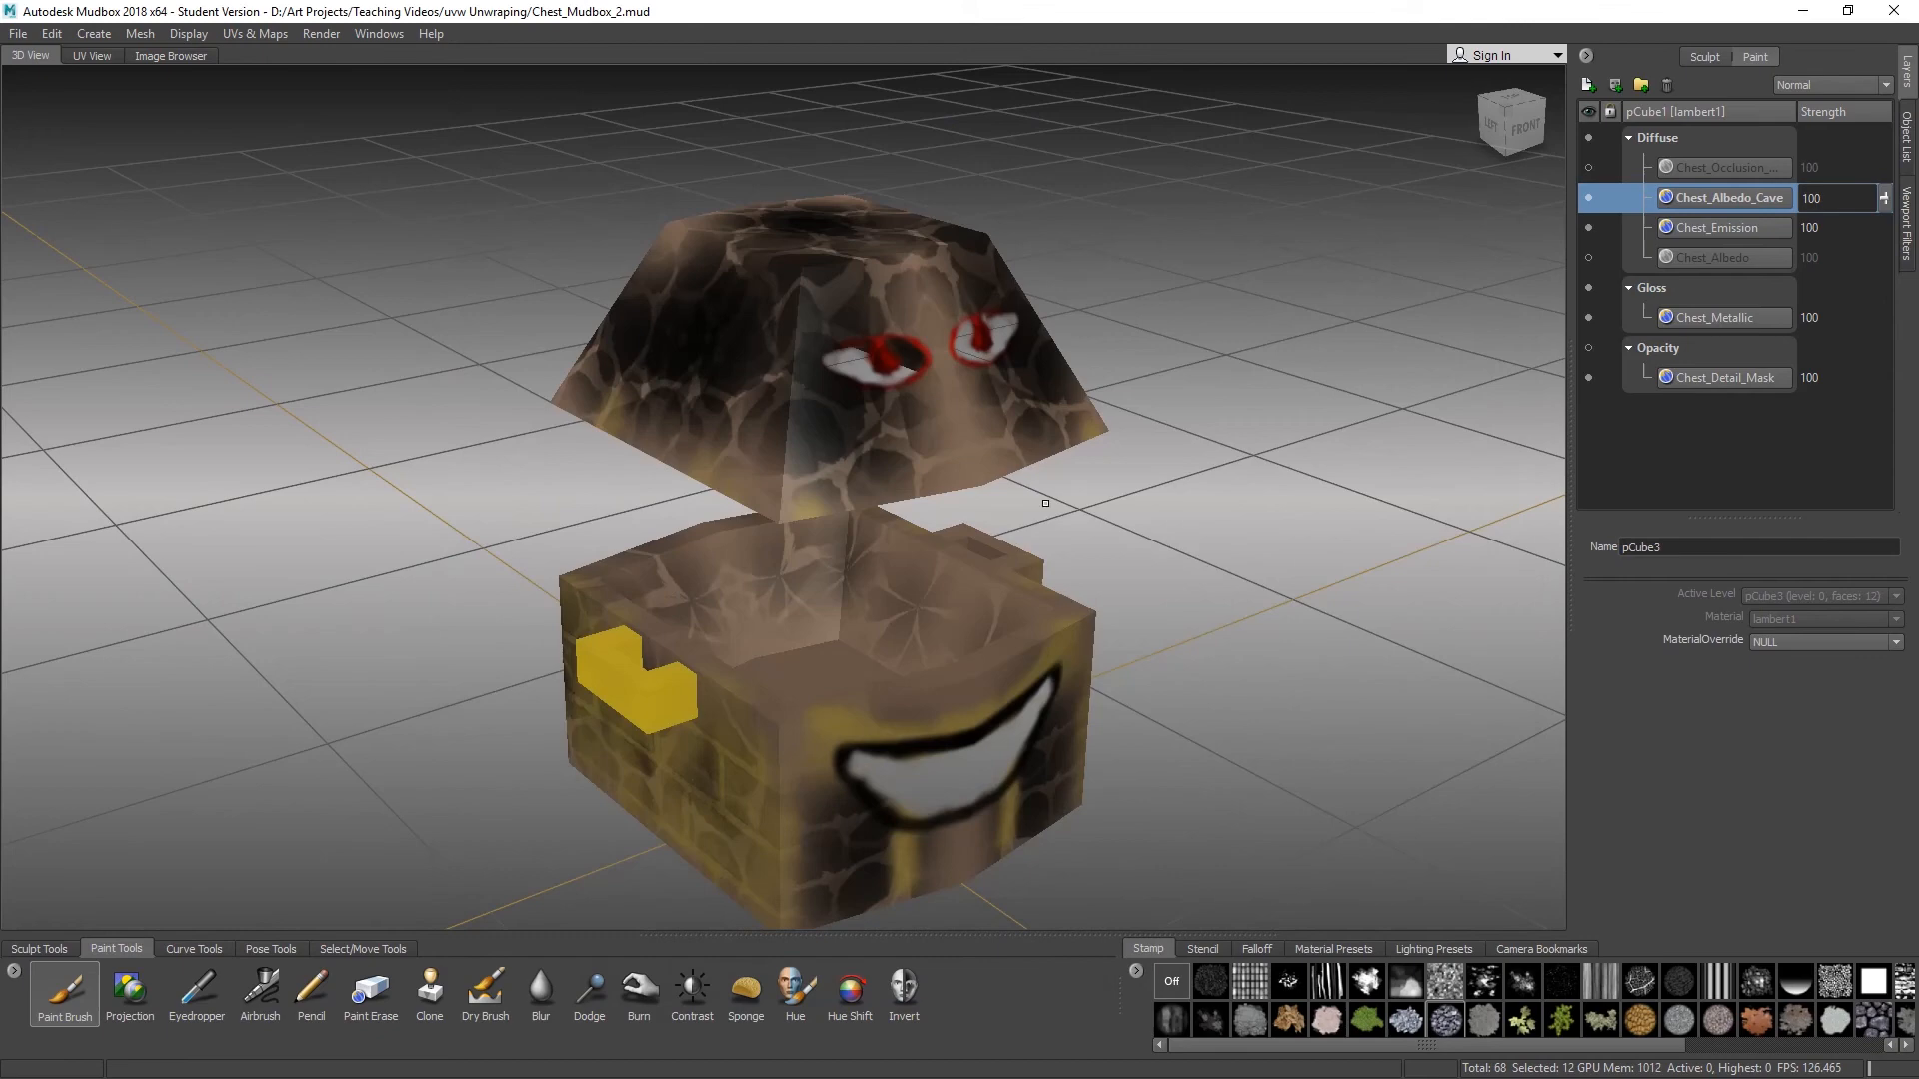
Step: Export the Chest_Albedo_Cave layer as an 8-bit RGBA PNG named Chest_Albedo_Cave in the Teaching Videos folder
mouse_move(1045, 503)
alt+mouse_down()
mouse_move(1022, 569)
mouse_move(925, 636)
mouse_move(829, 535)
alt+mouse_up()
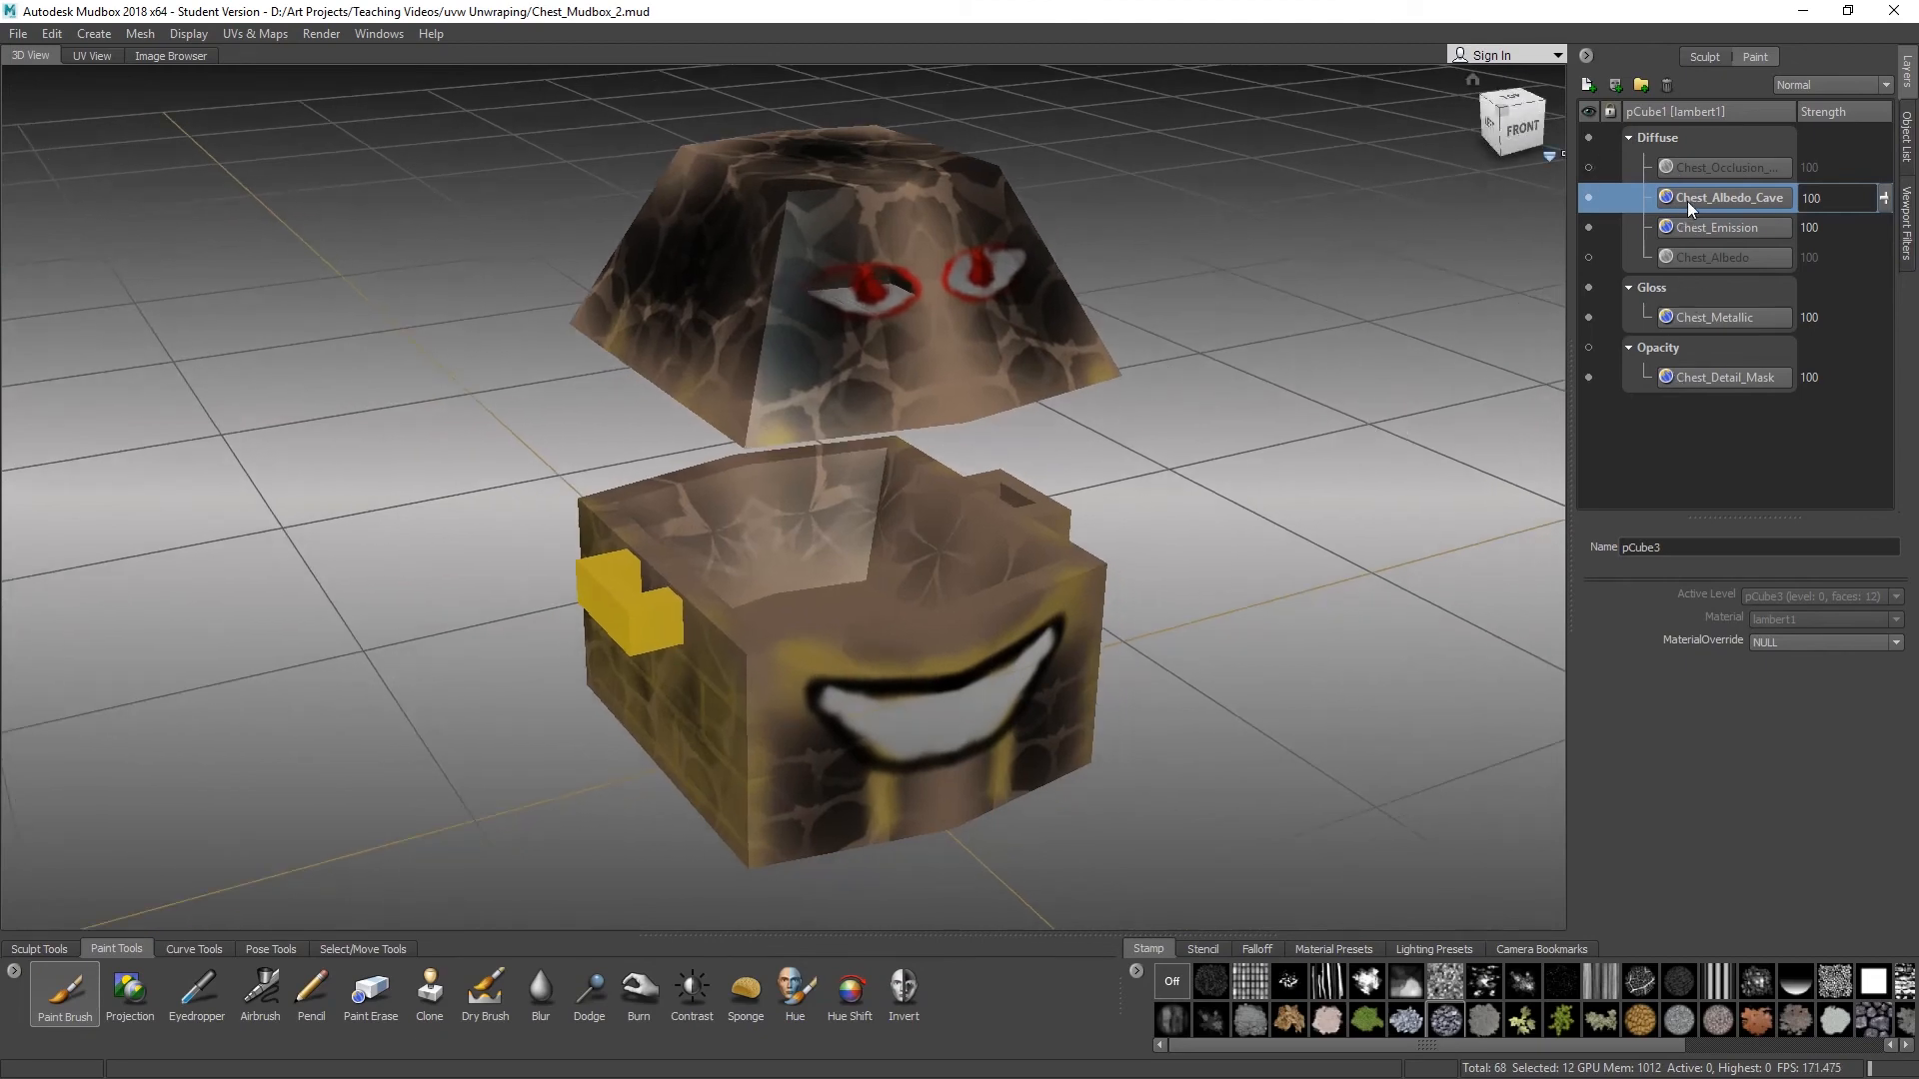
click(1627, 139)
click(1652, 138)
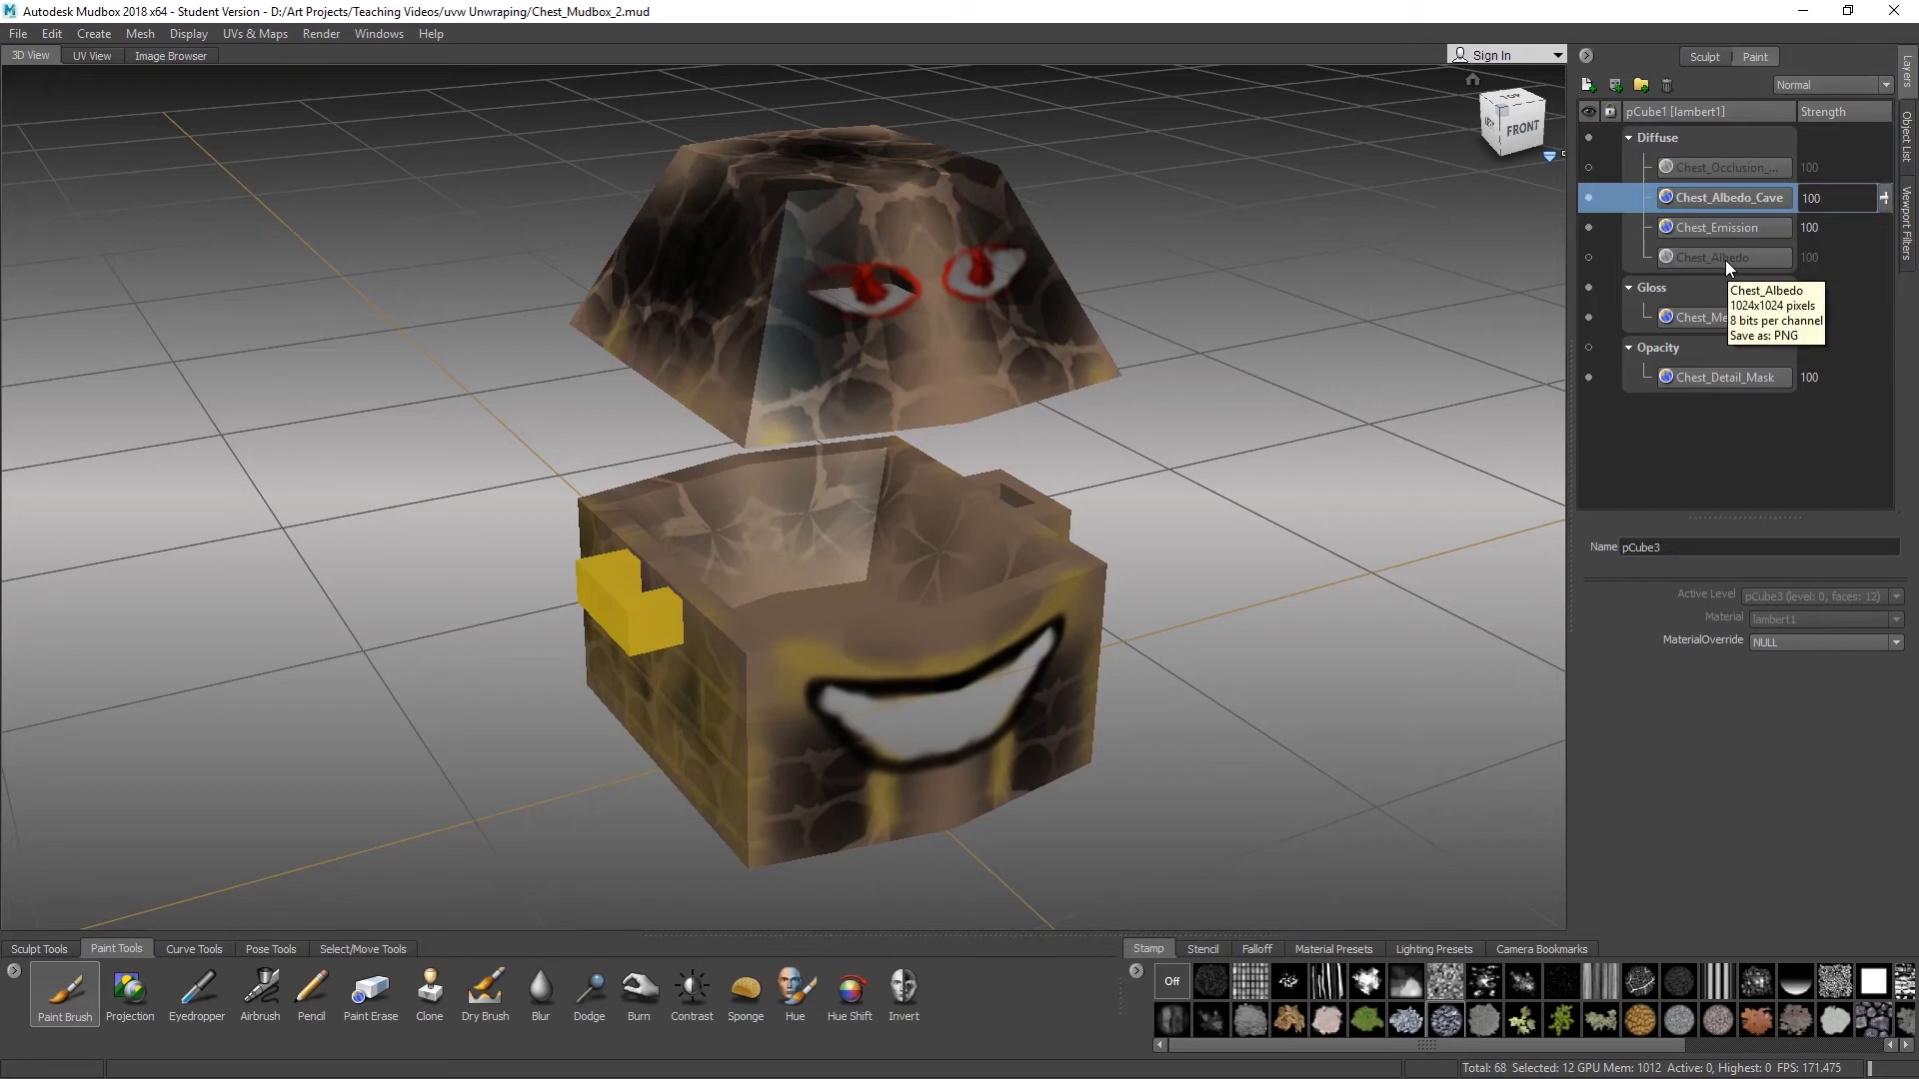
right_click(1699, 200)
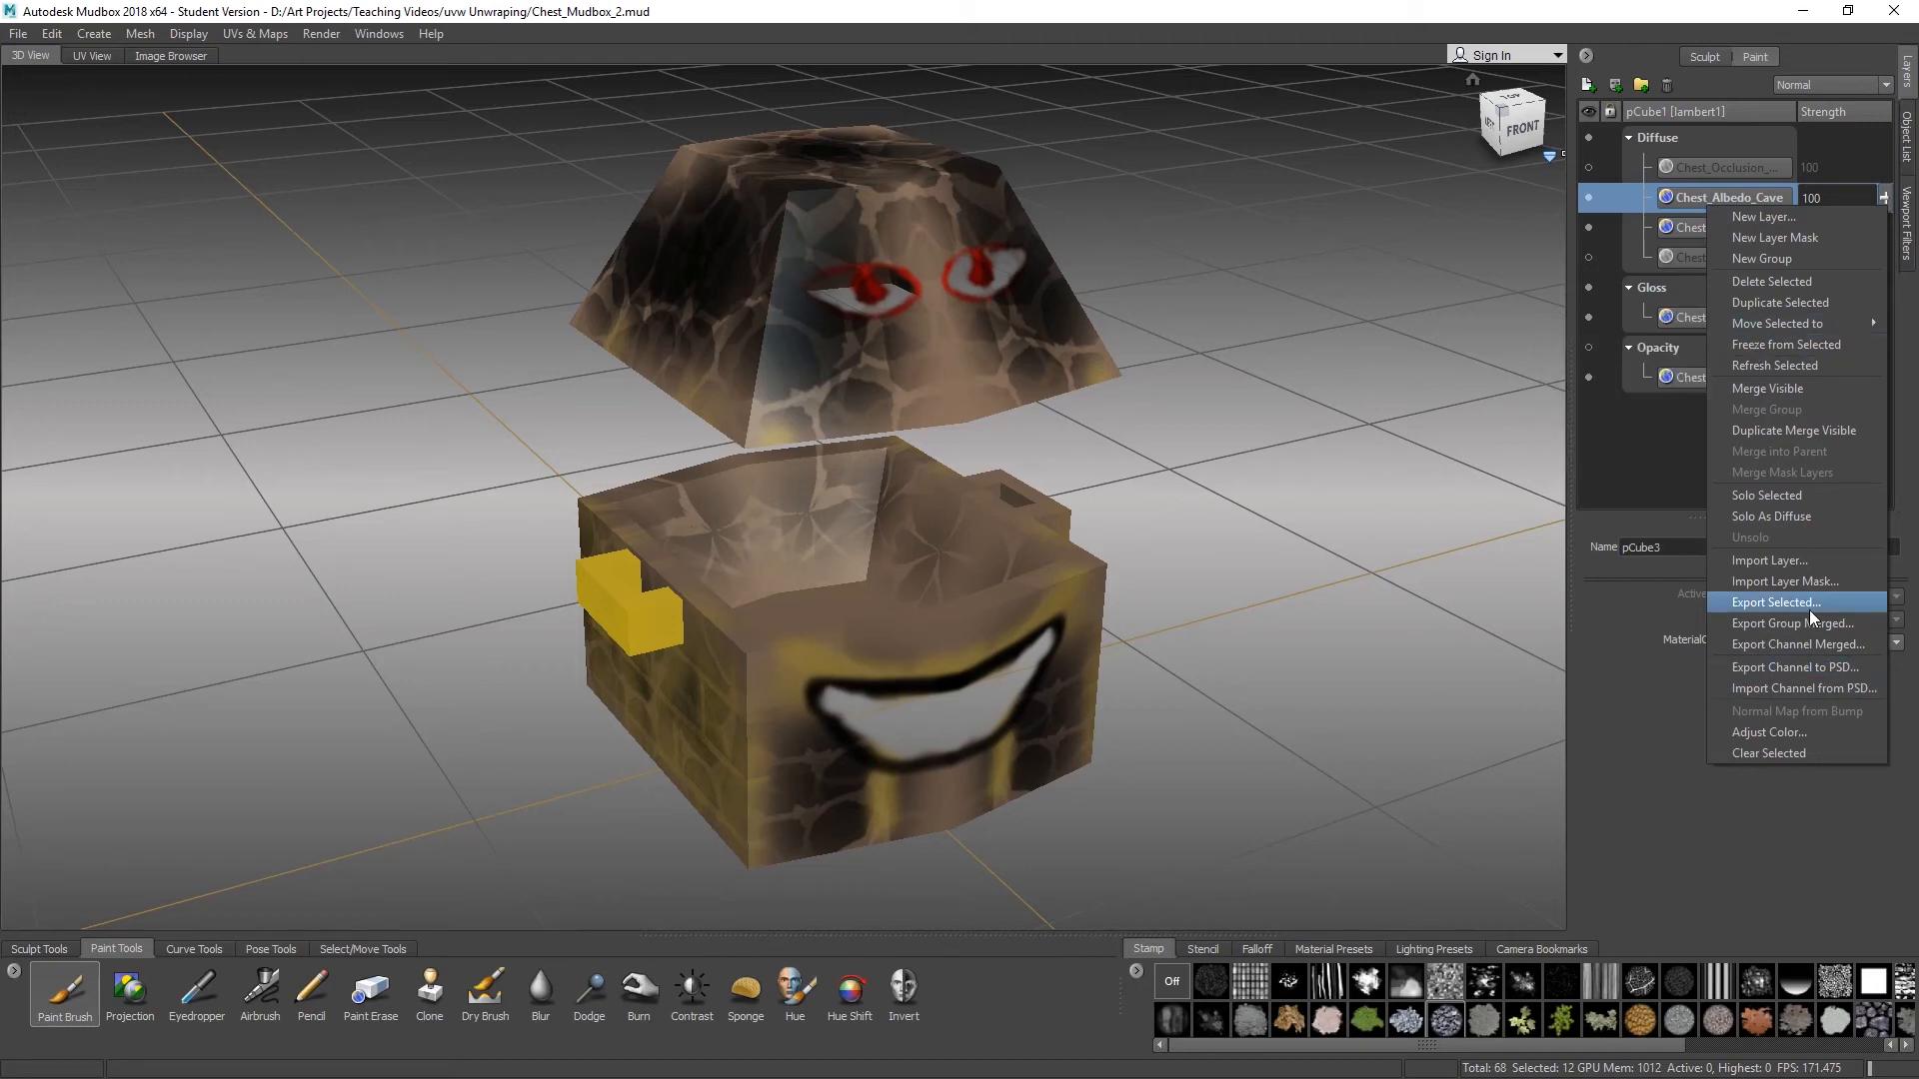
click(1784, 603)
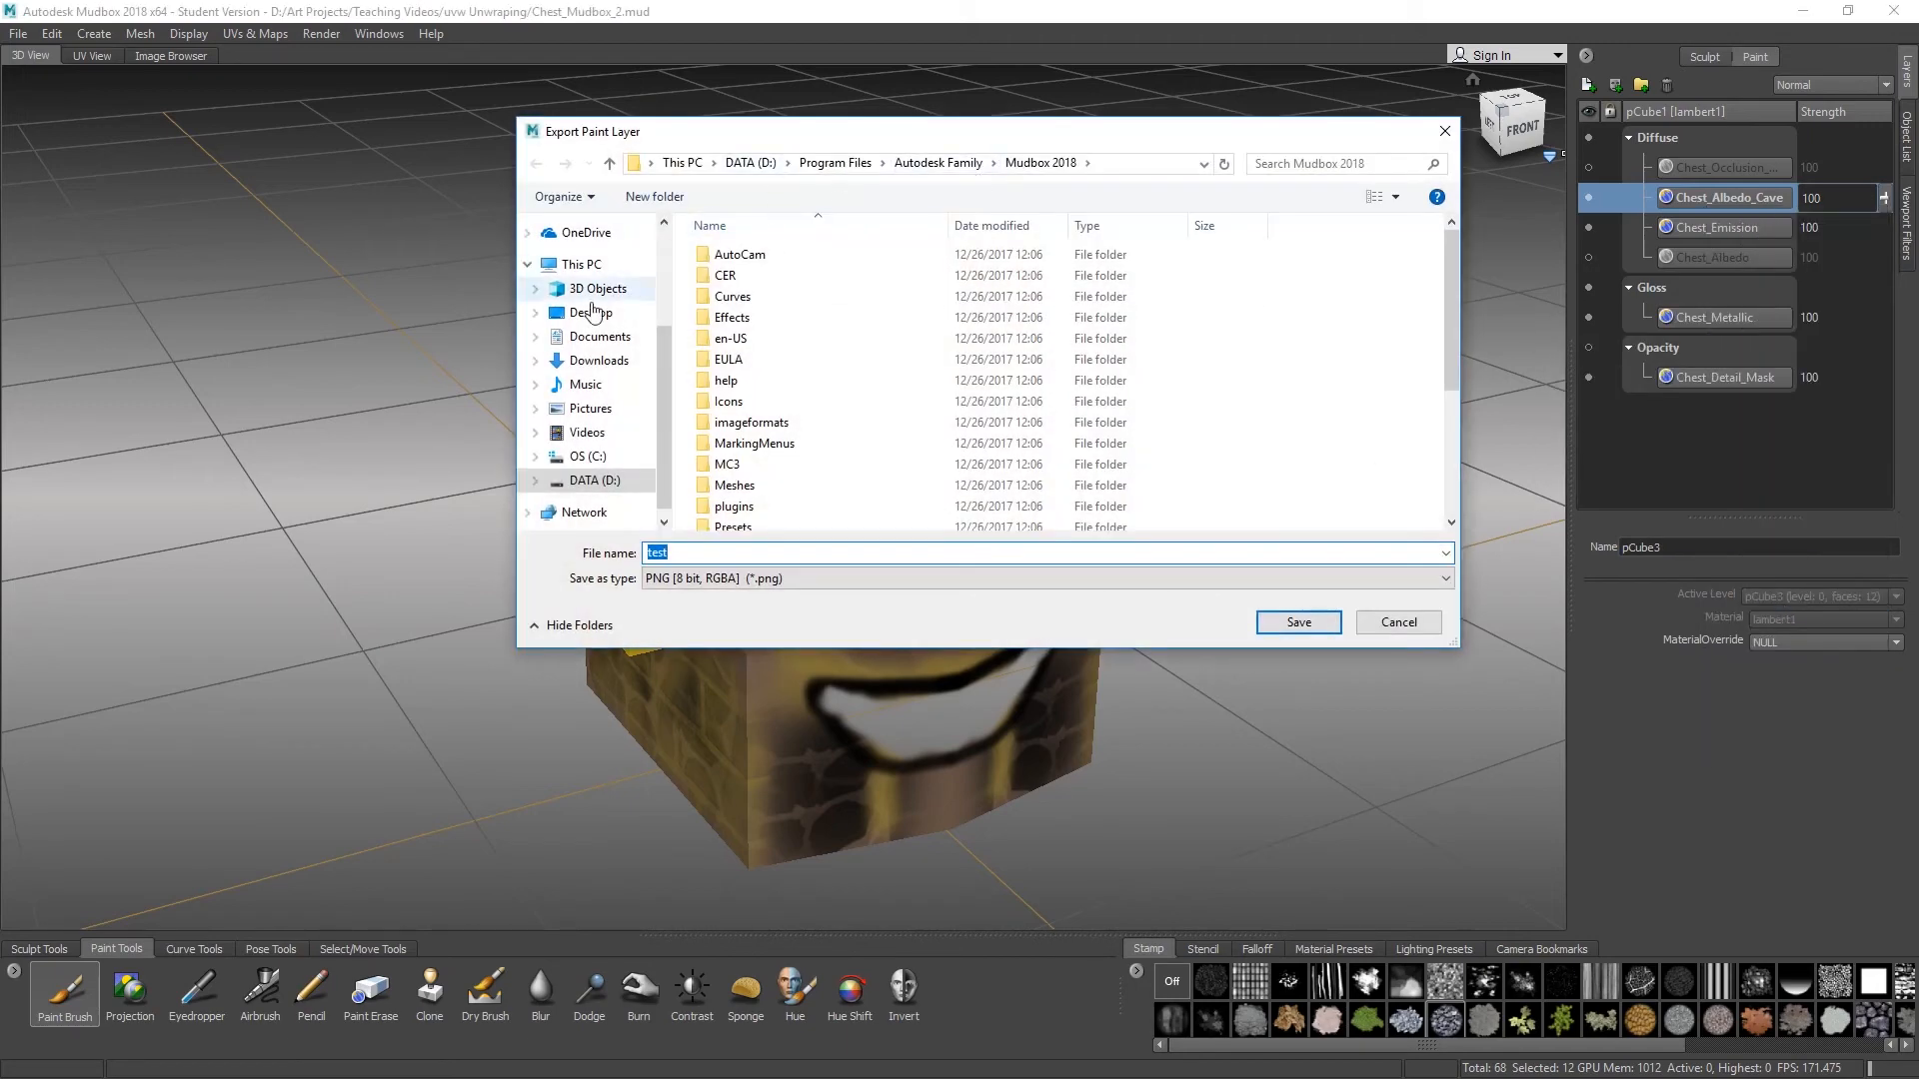
scroll(609, 320, up, 5)
click(628, 316)
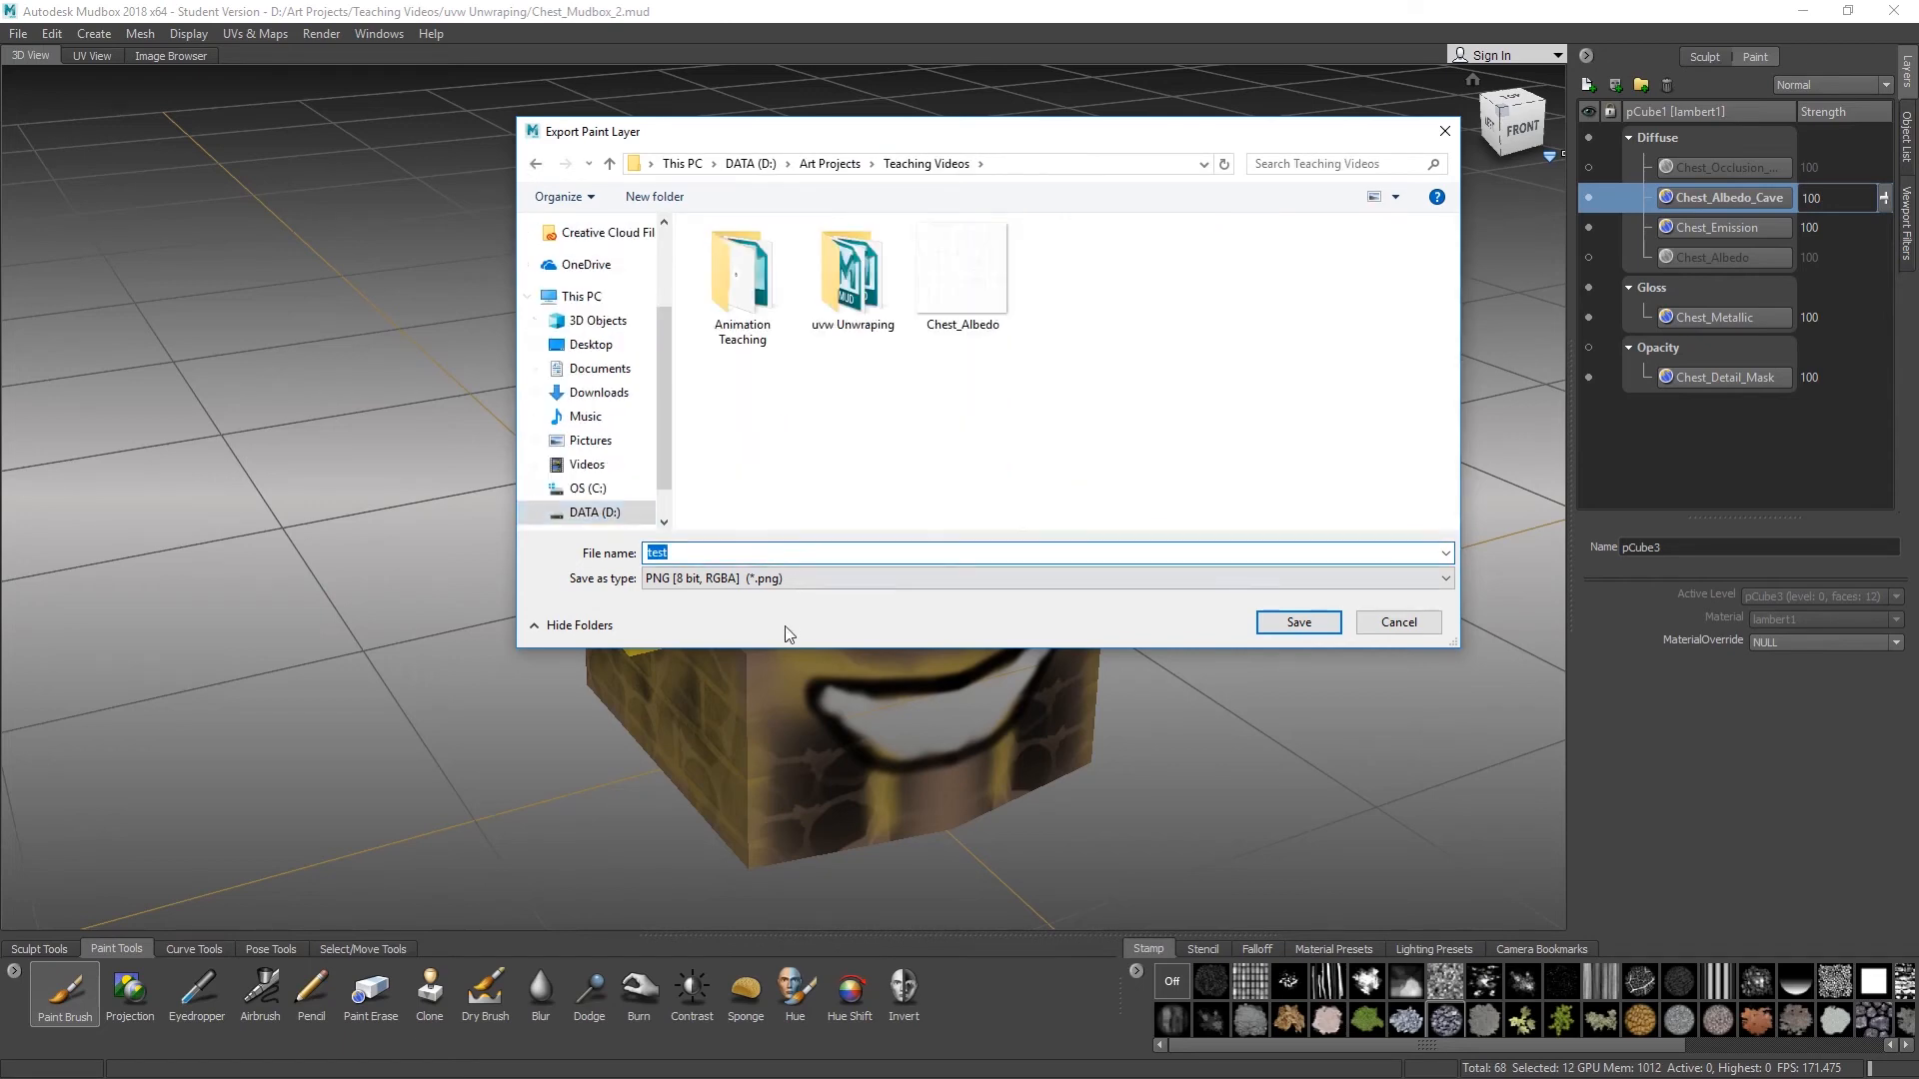
text(Che)
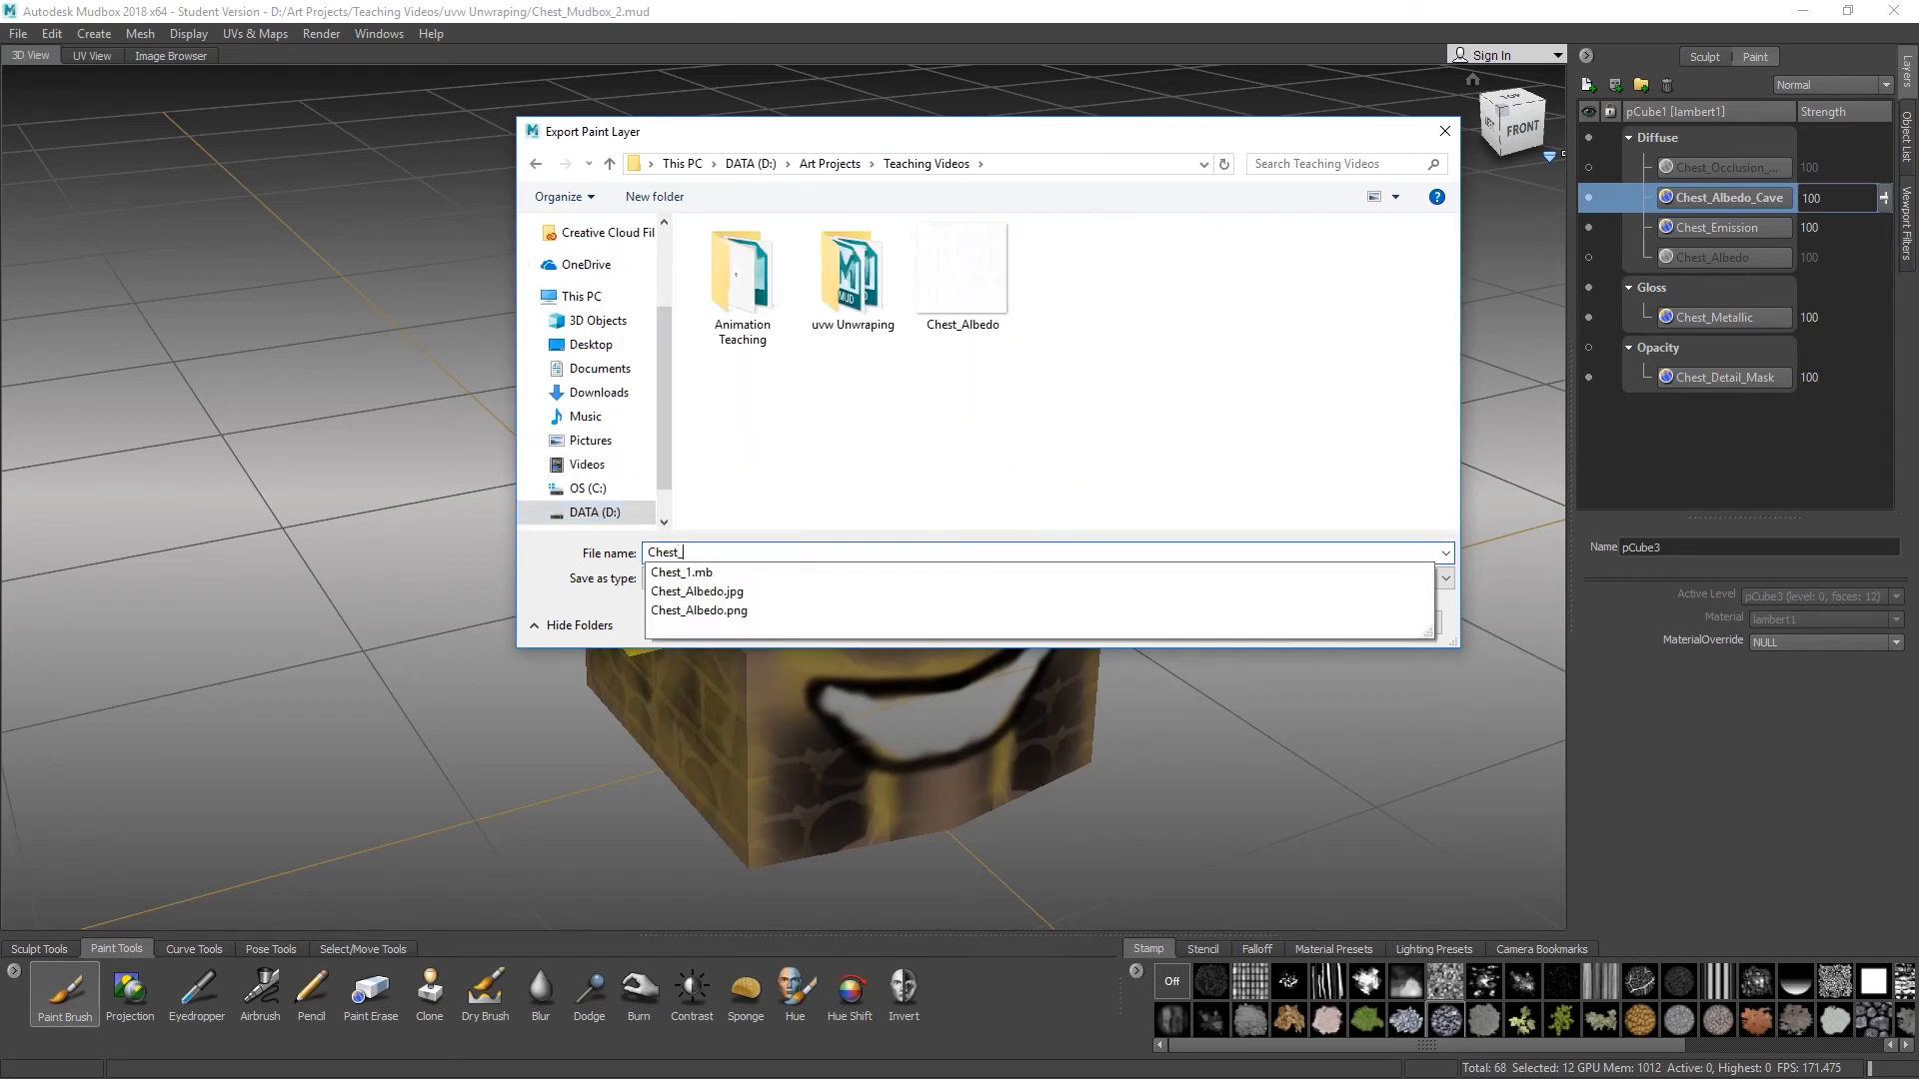
text(st_Albedo)
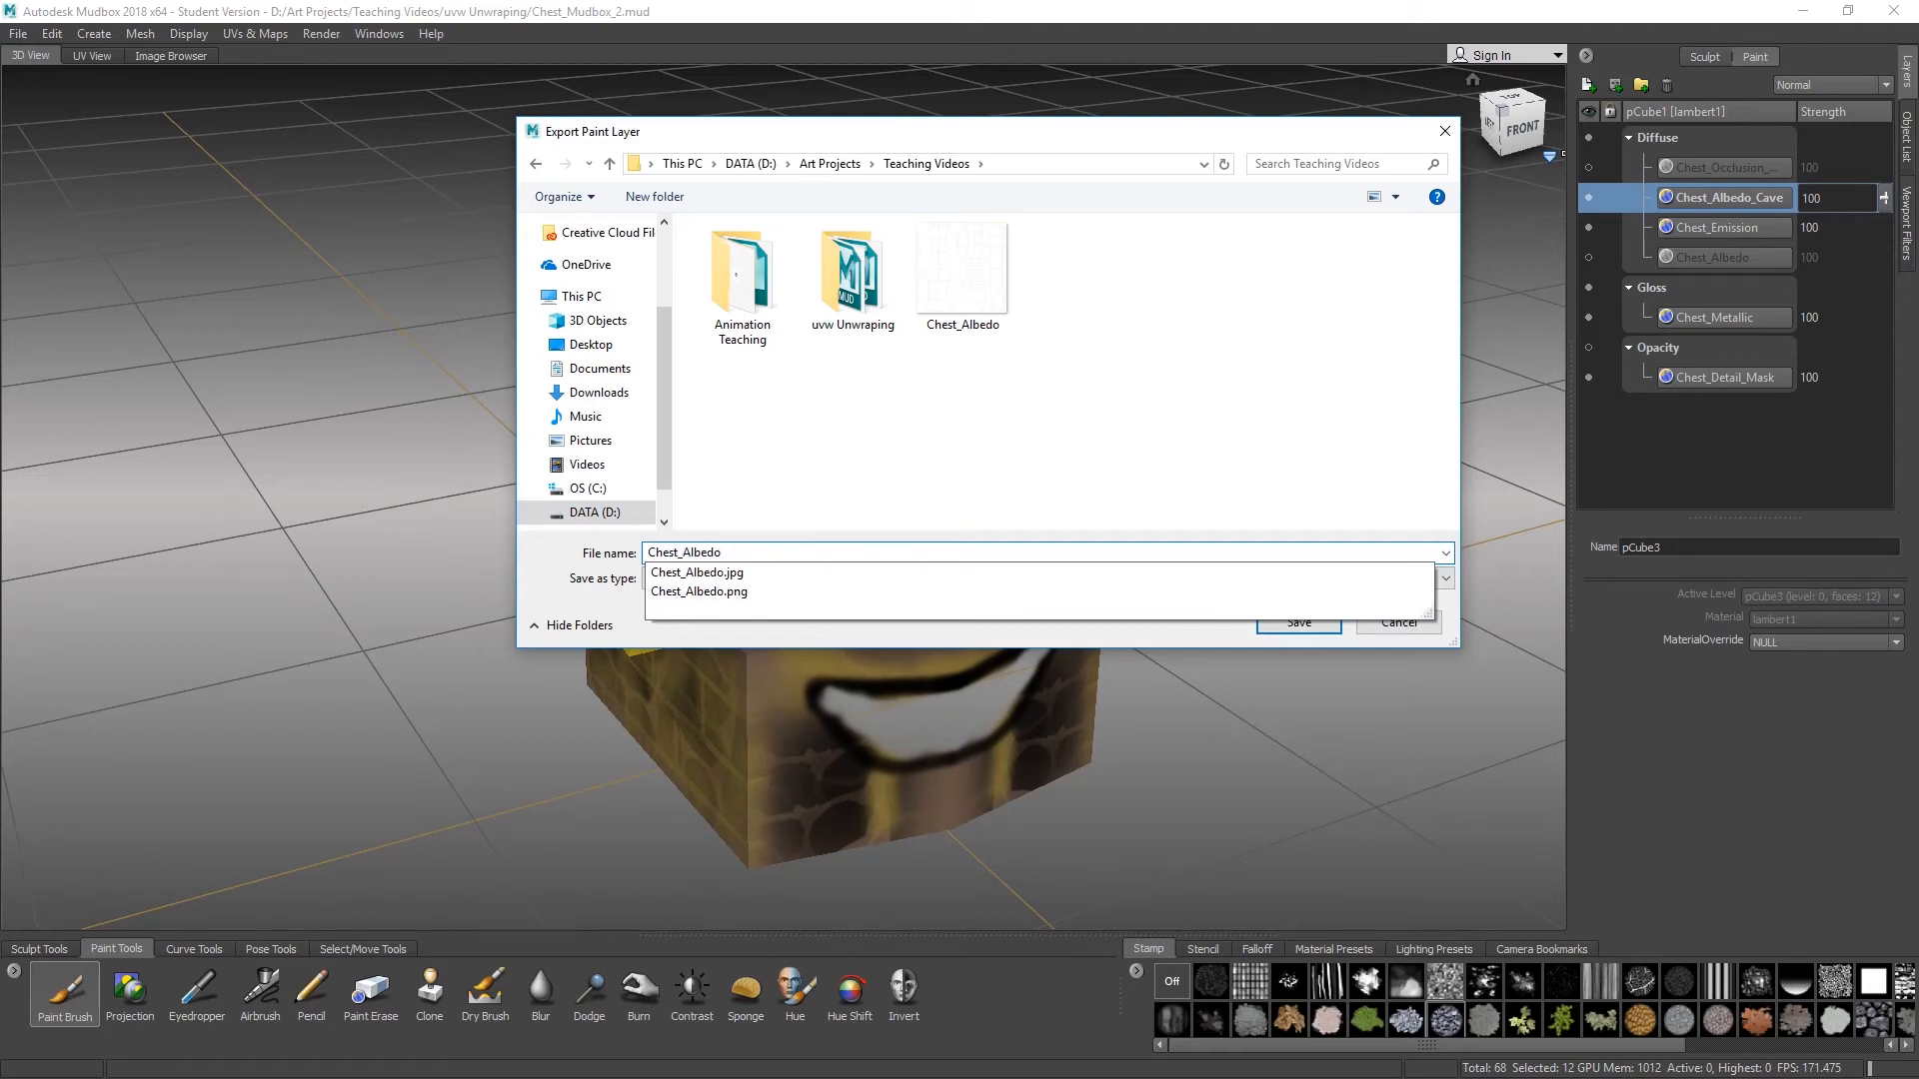
text(_Cave)
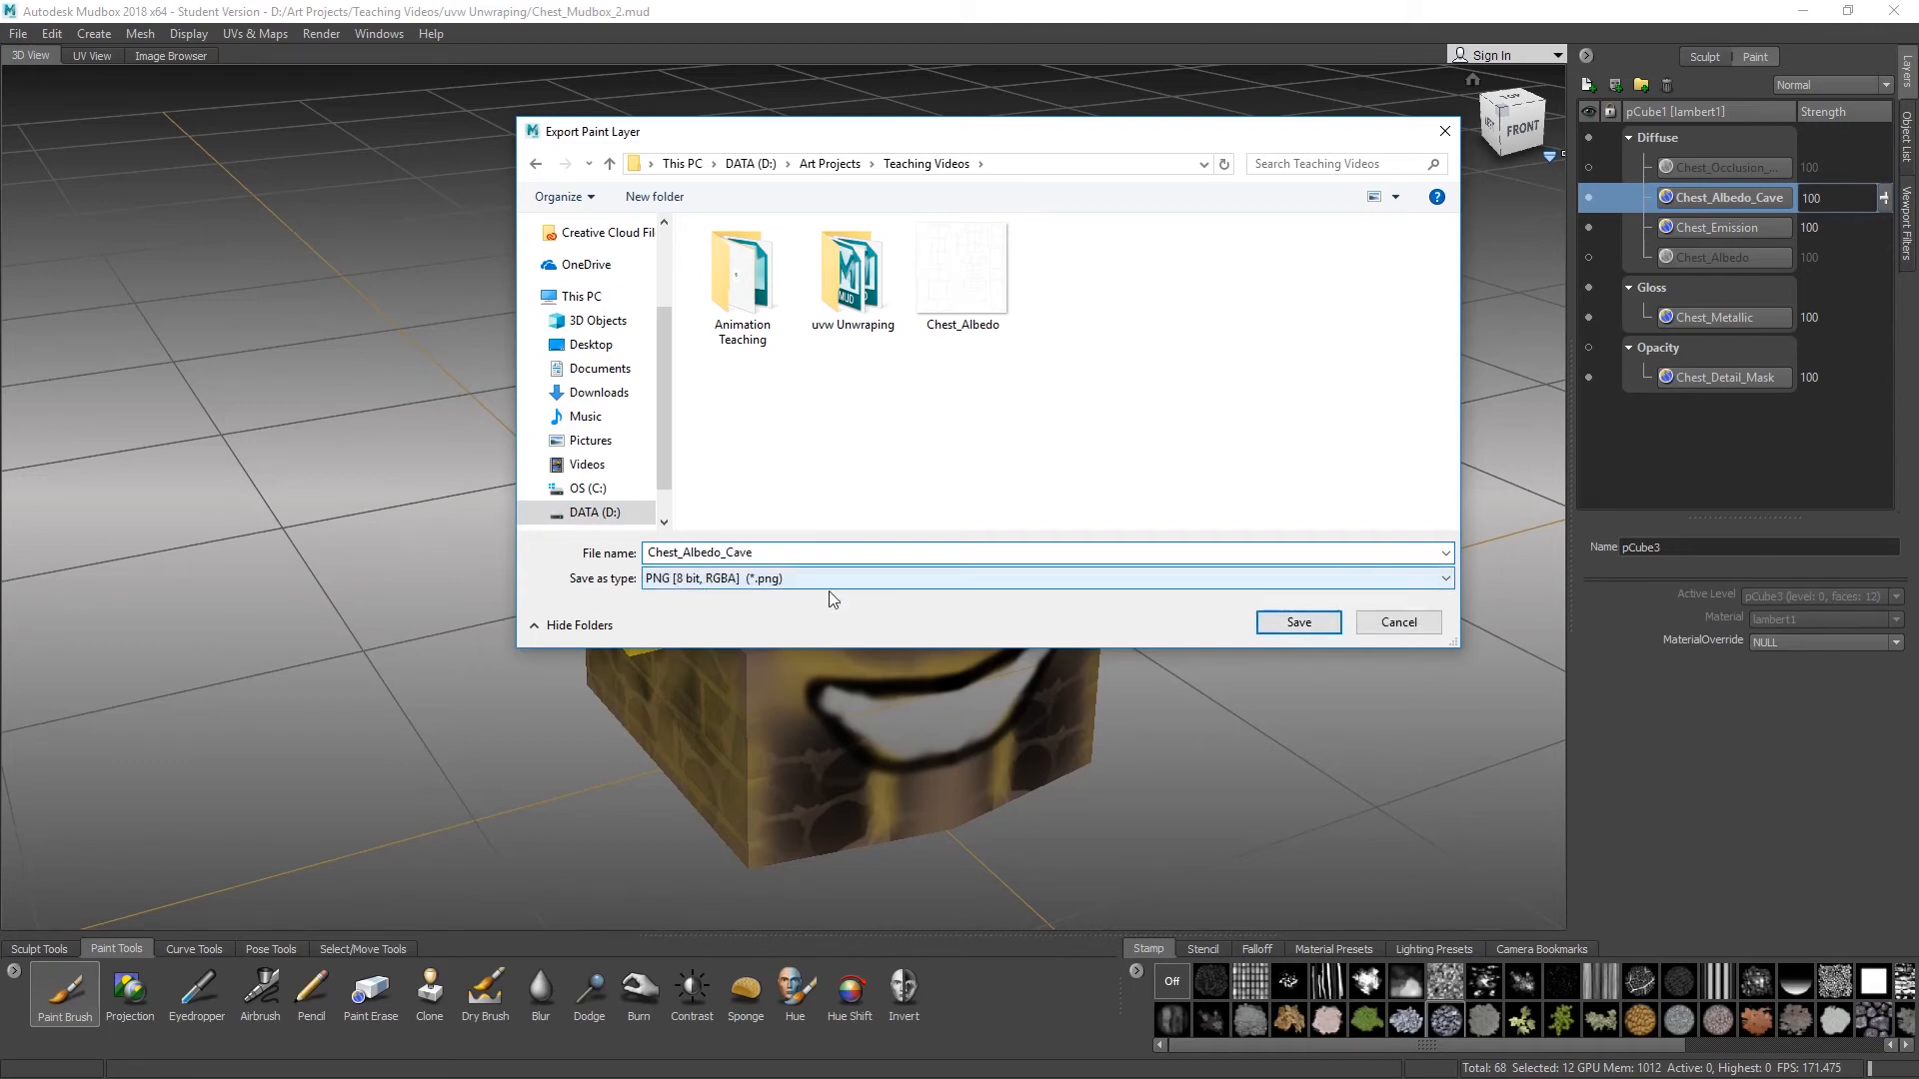
click(1325, 622)
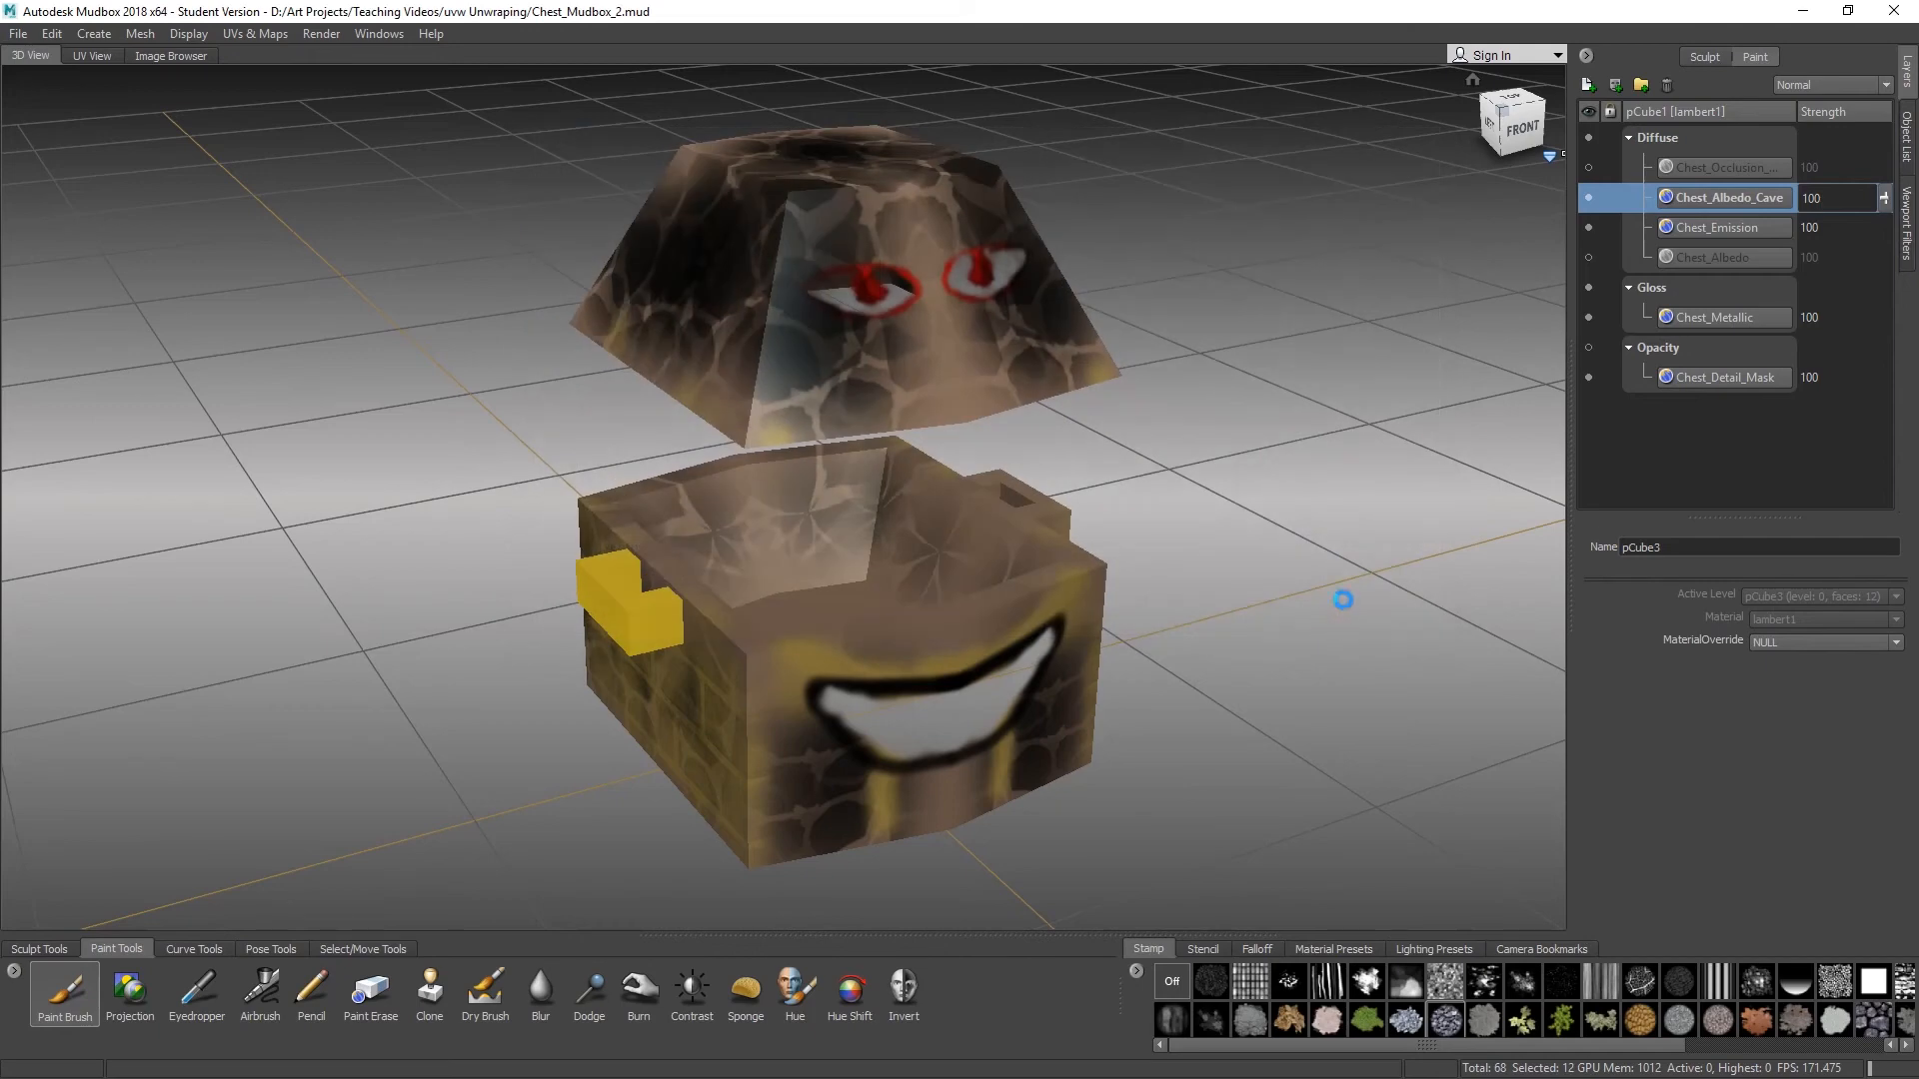
Step: Select the Chest_Emission layer and look at its export options
click(1695, 228)
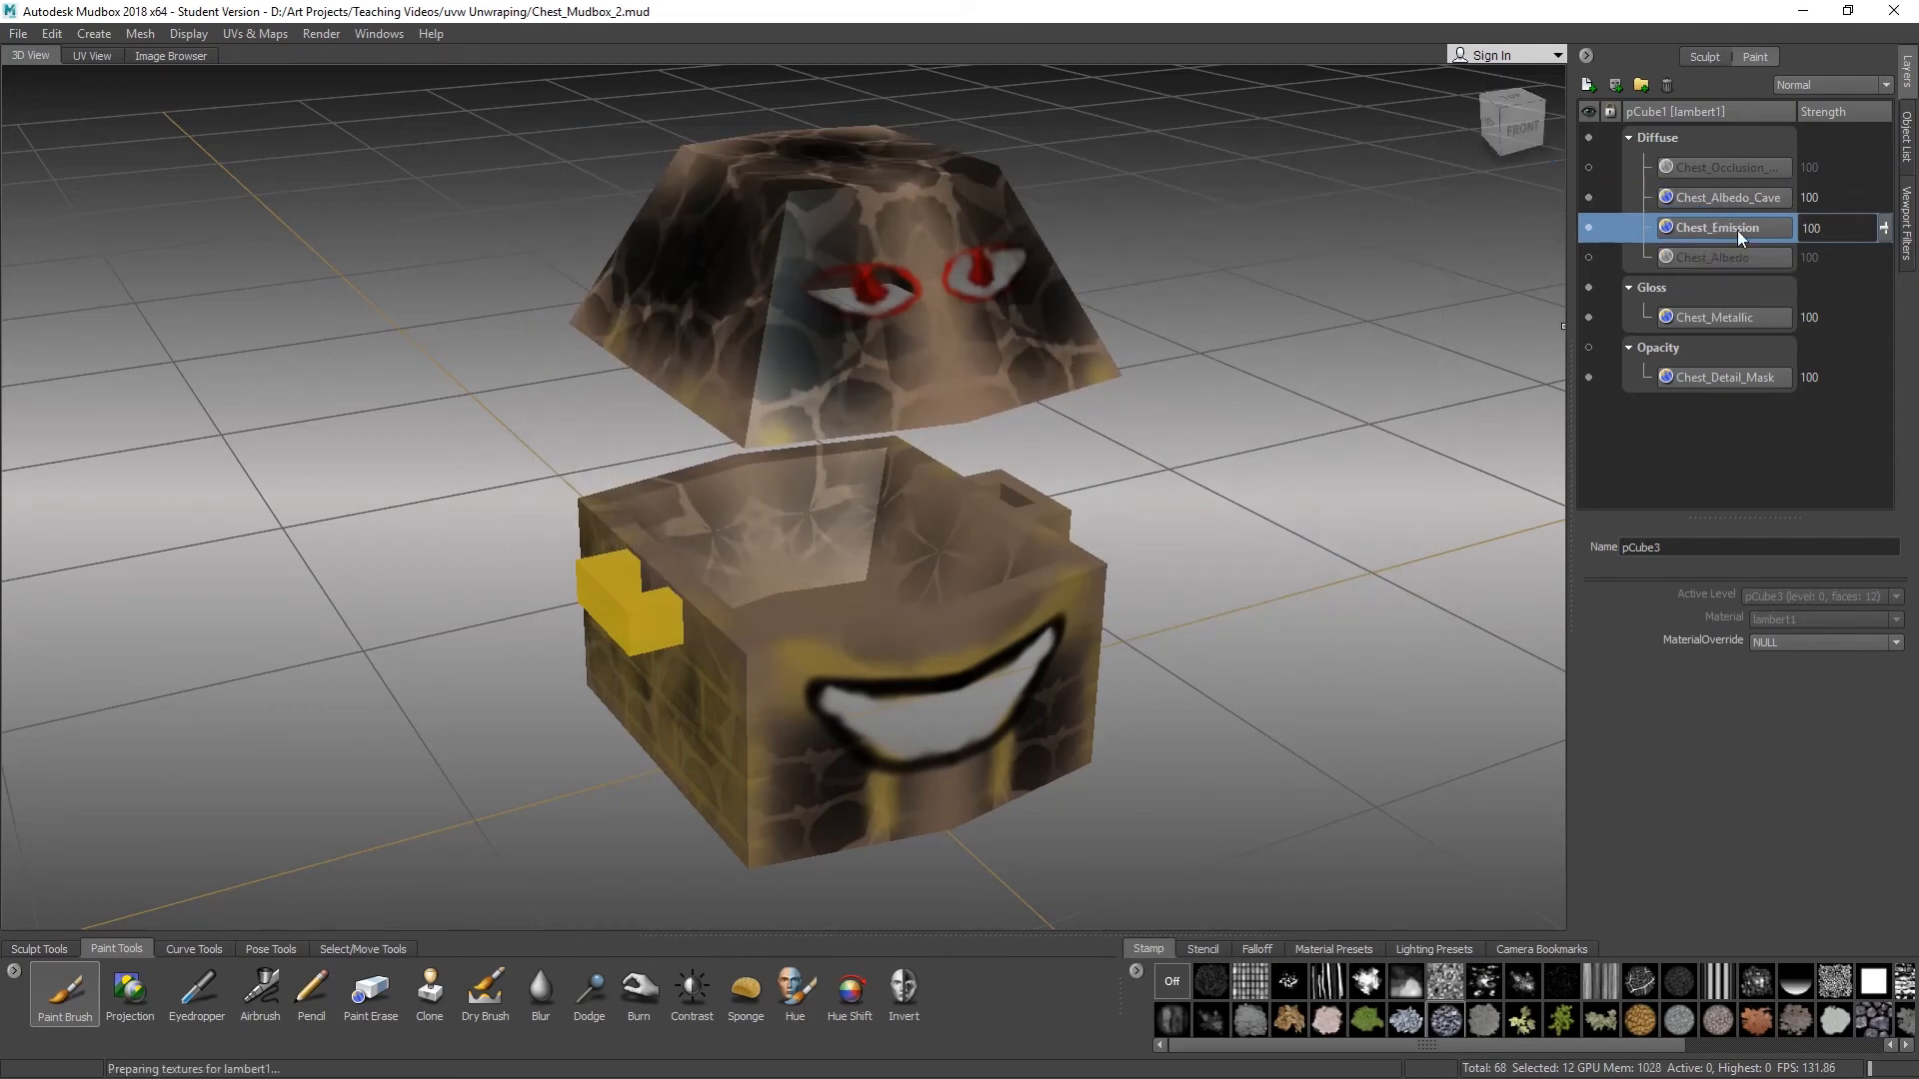
right_click(1718, 222)
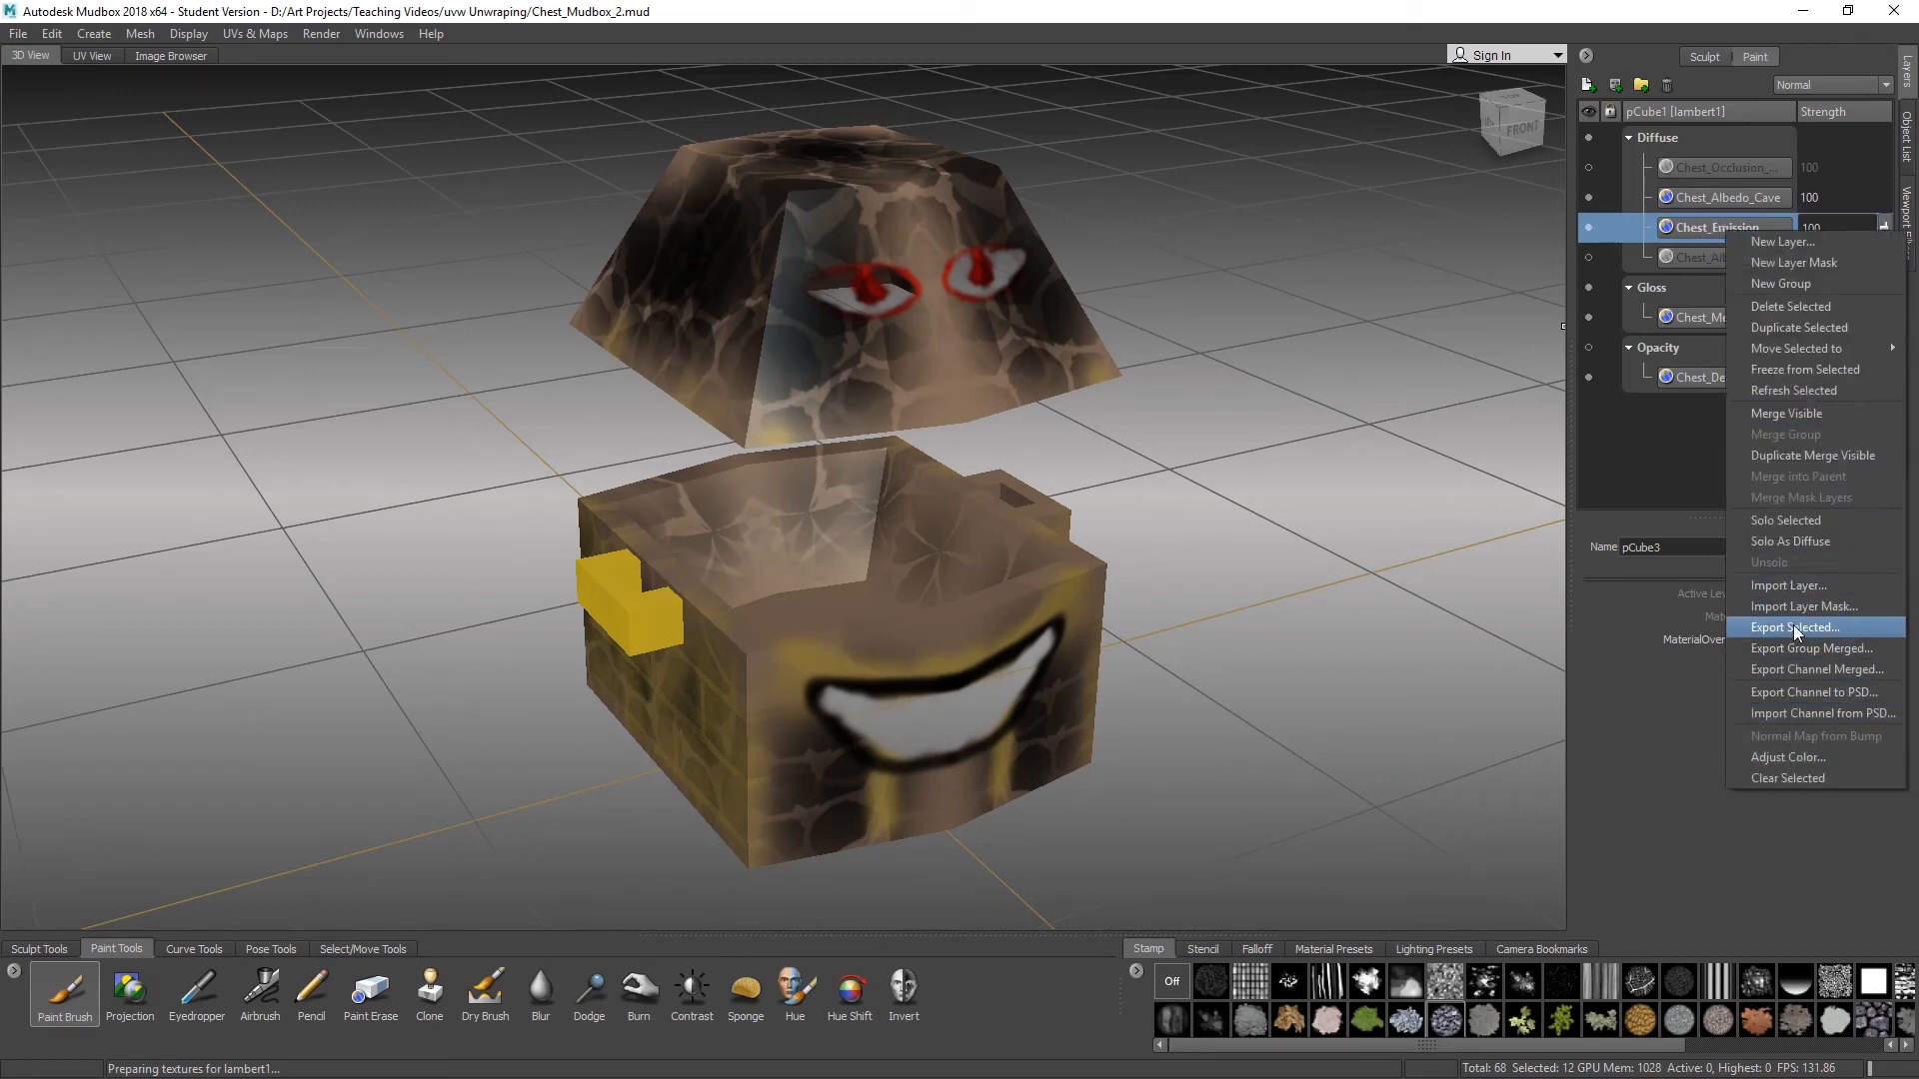
click(1653, 464)
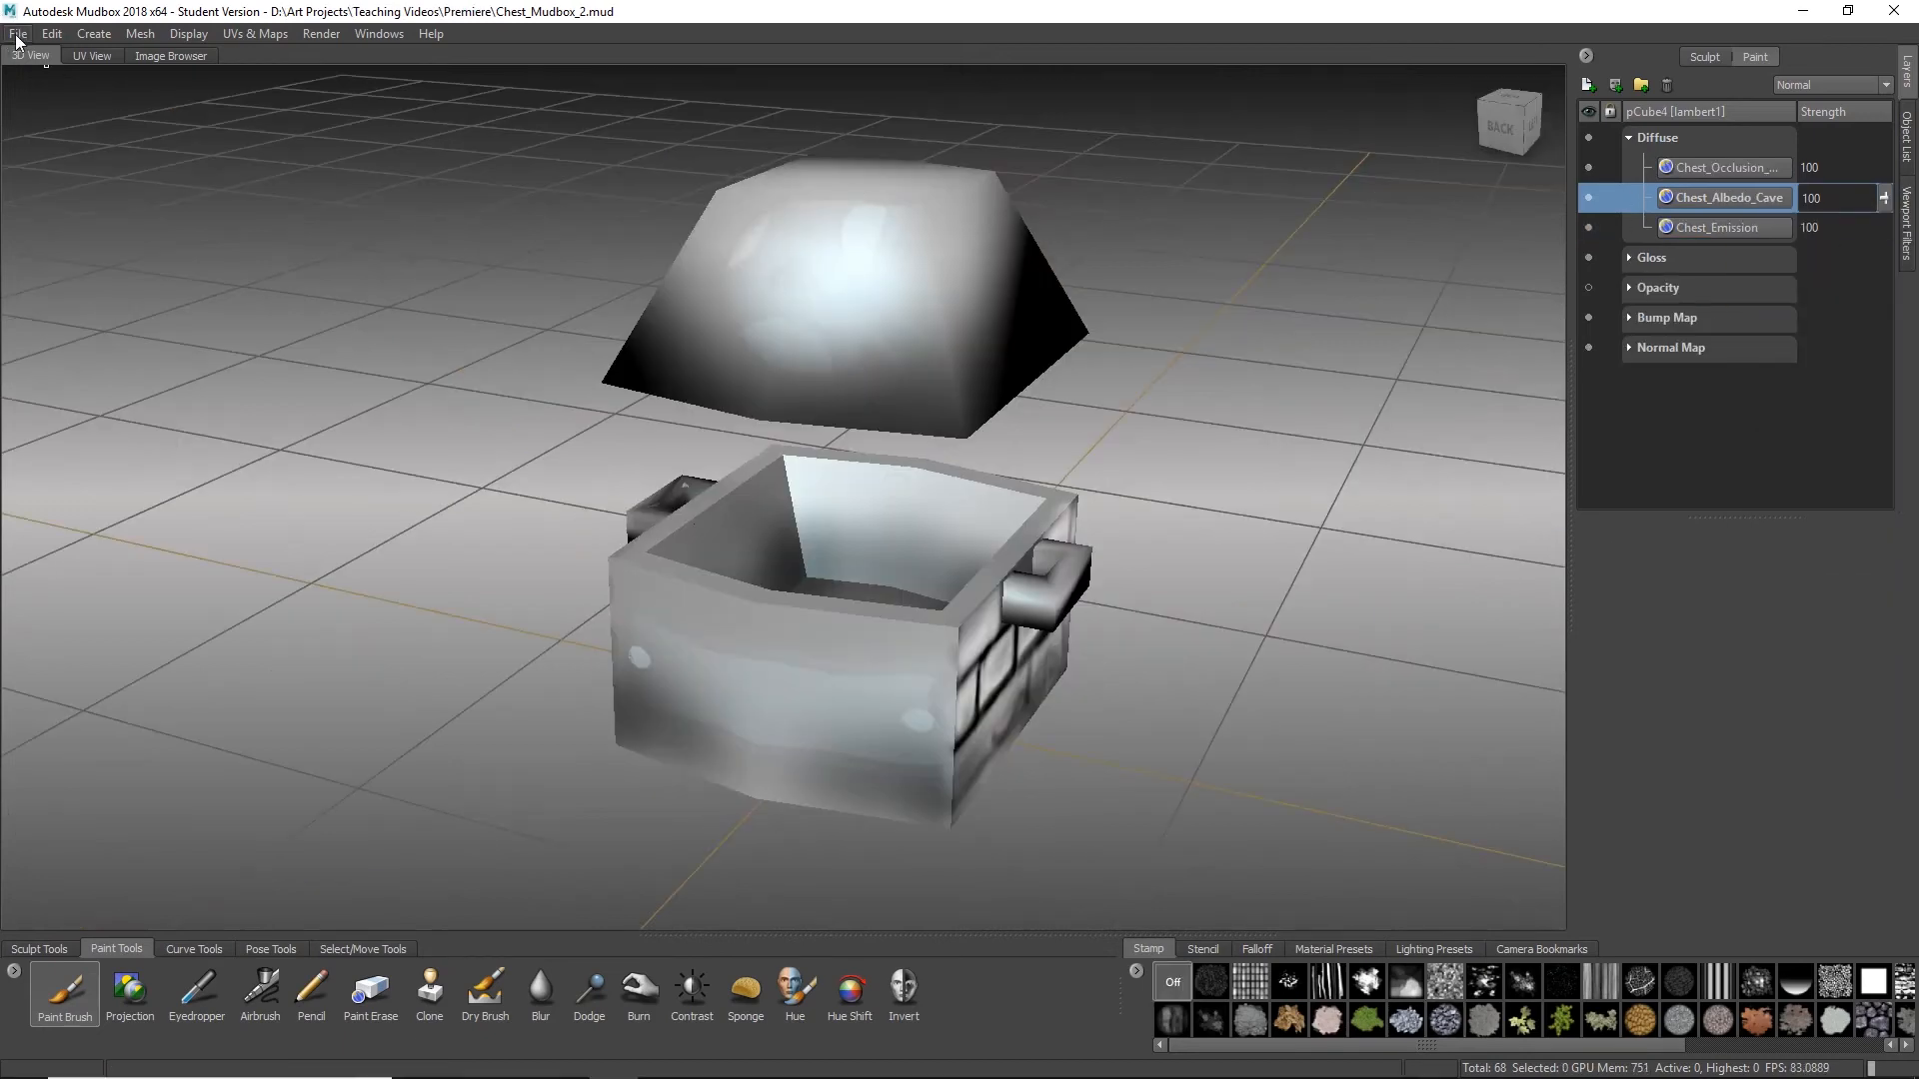
Step: Toggle the Normal Map channel's visibility off and on to compare its effect on the chest's brick relief
click(18, 34)
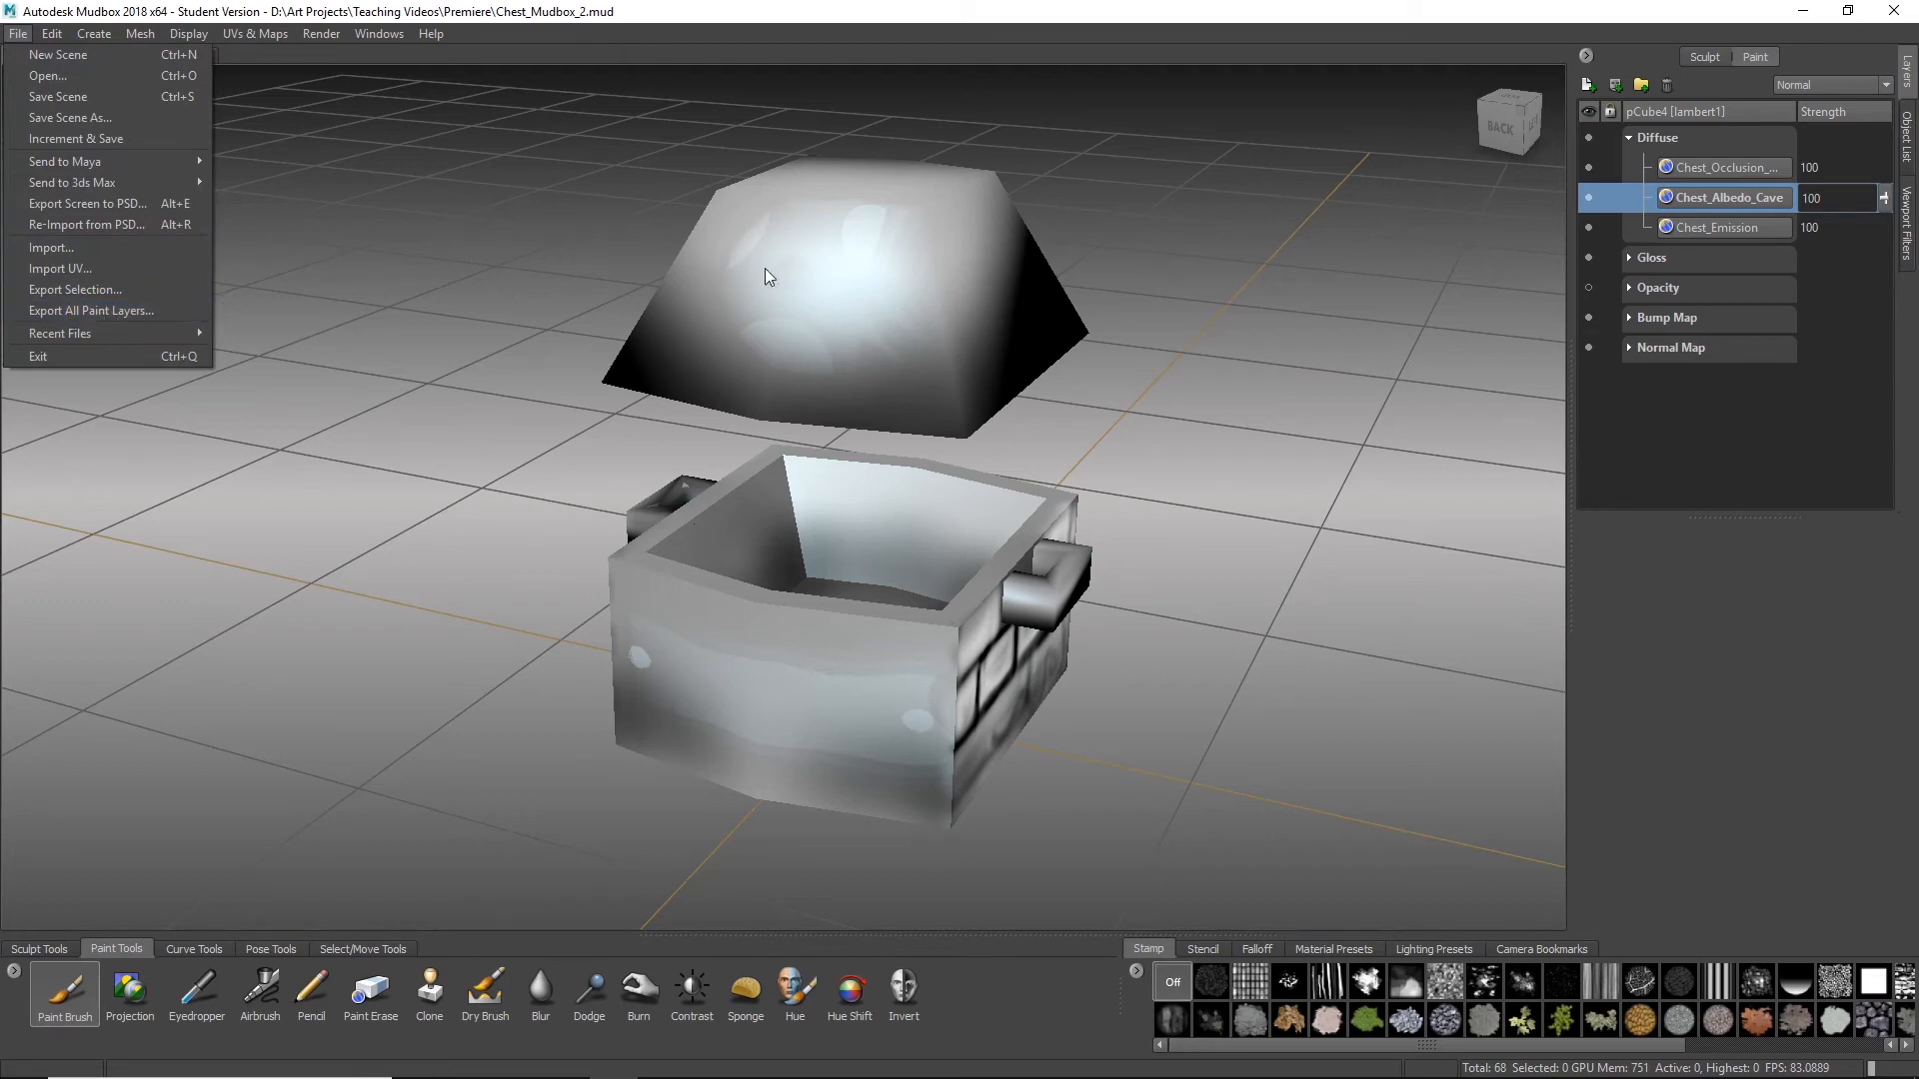
click(1239, 287)
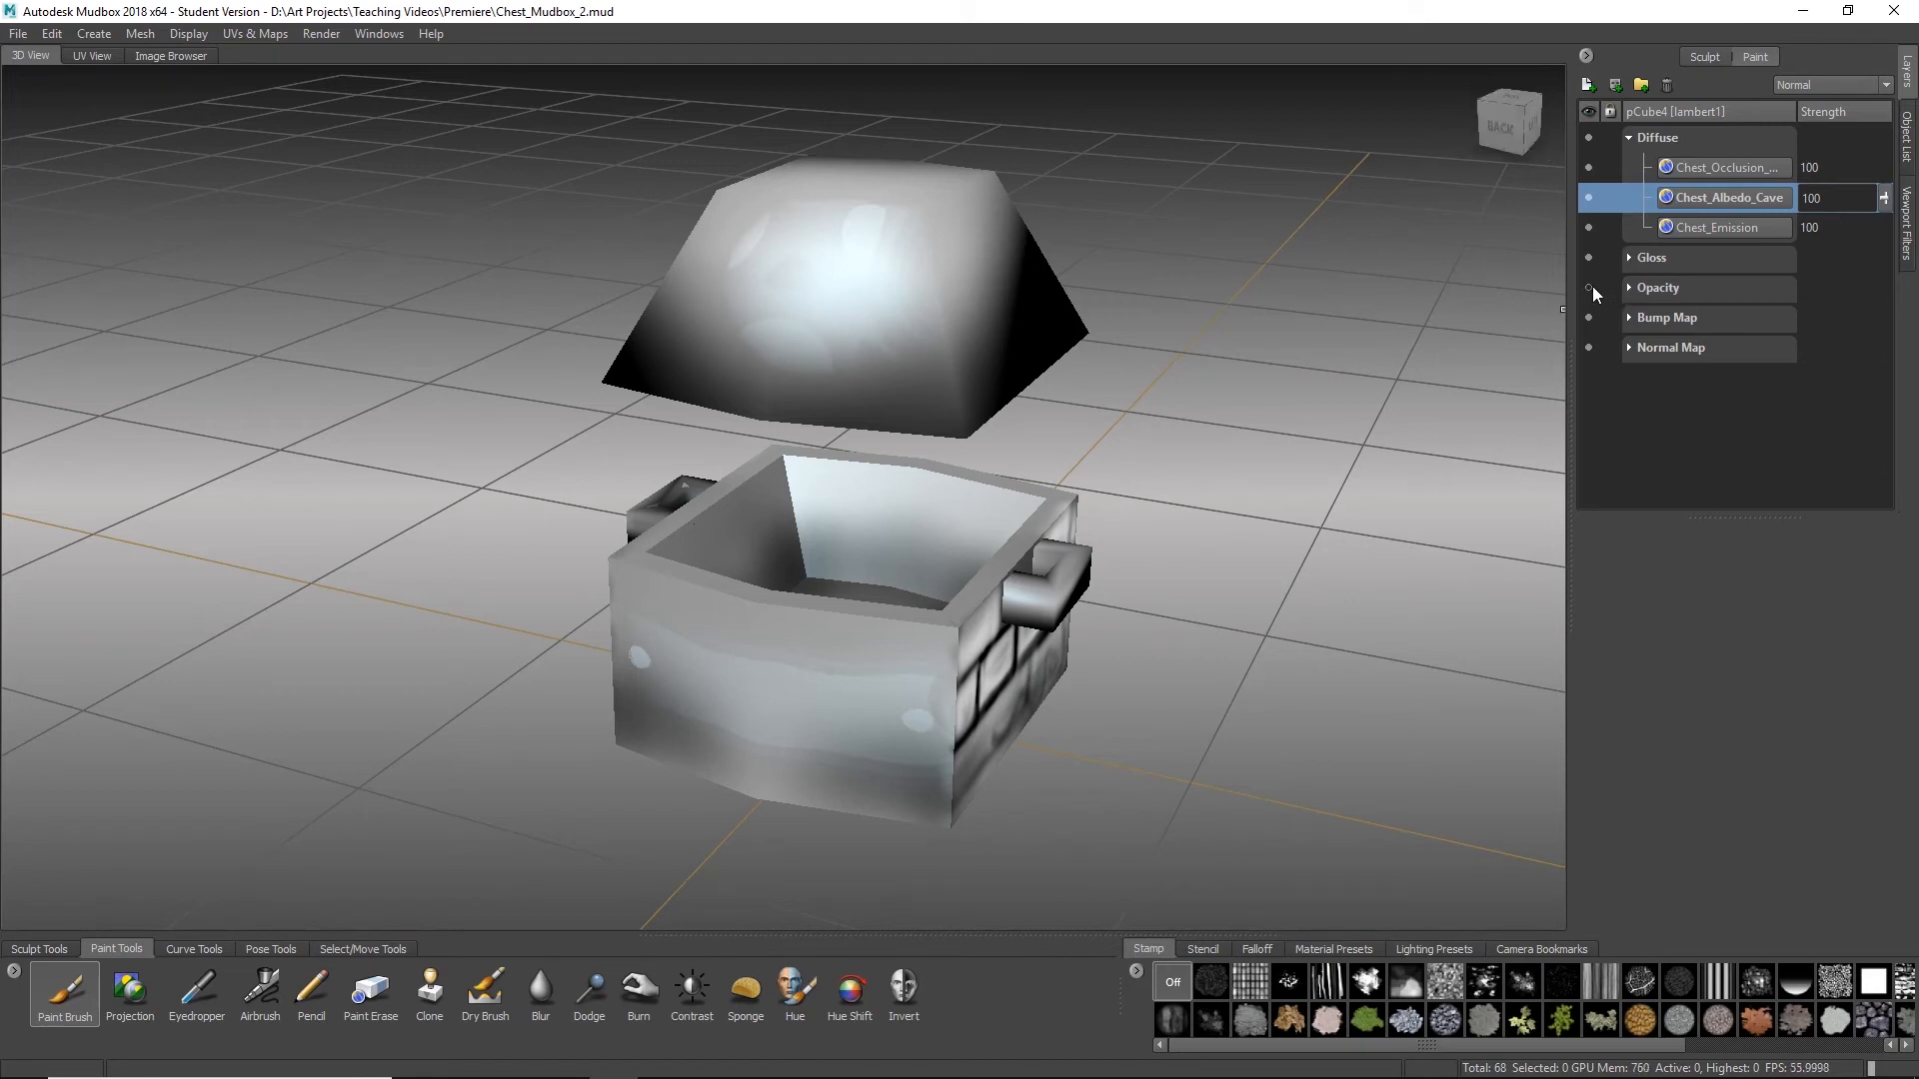
click(1588, 346)
click(1588, 317)
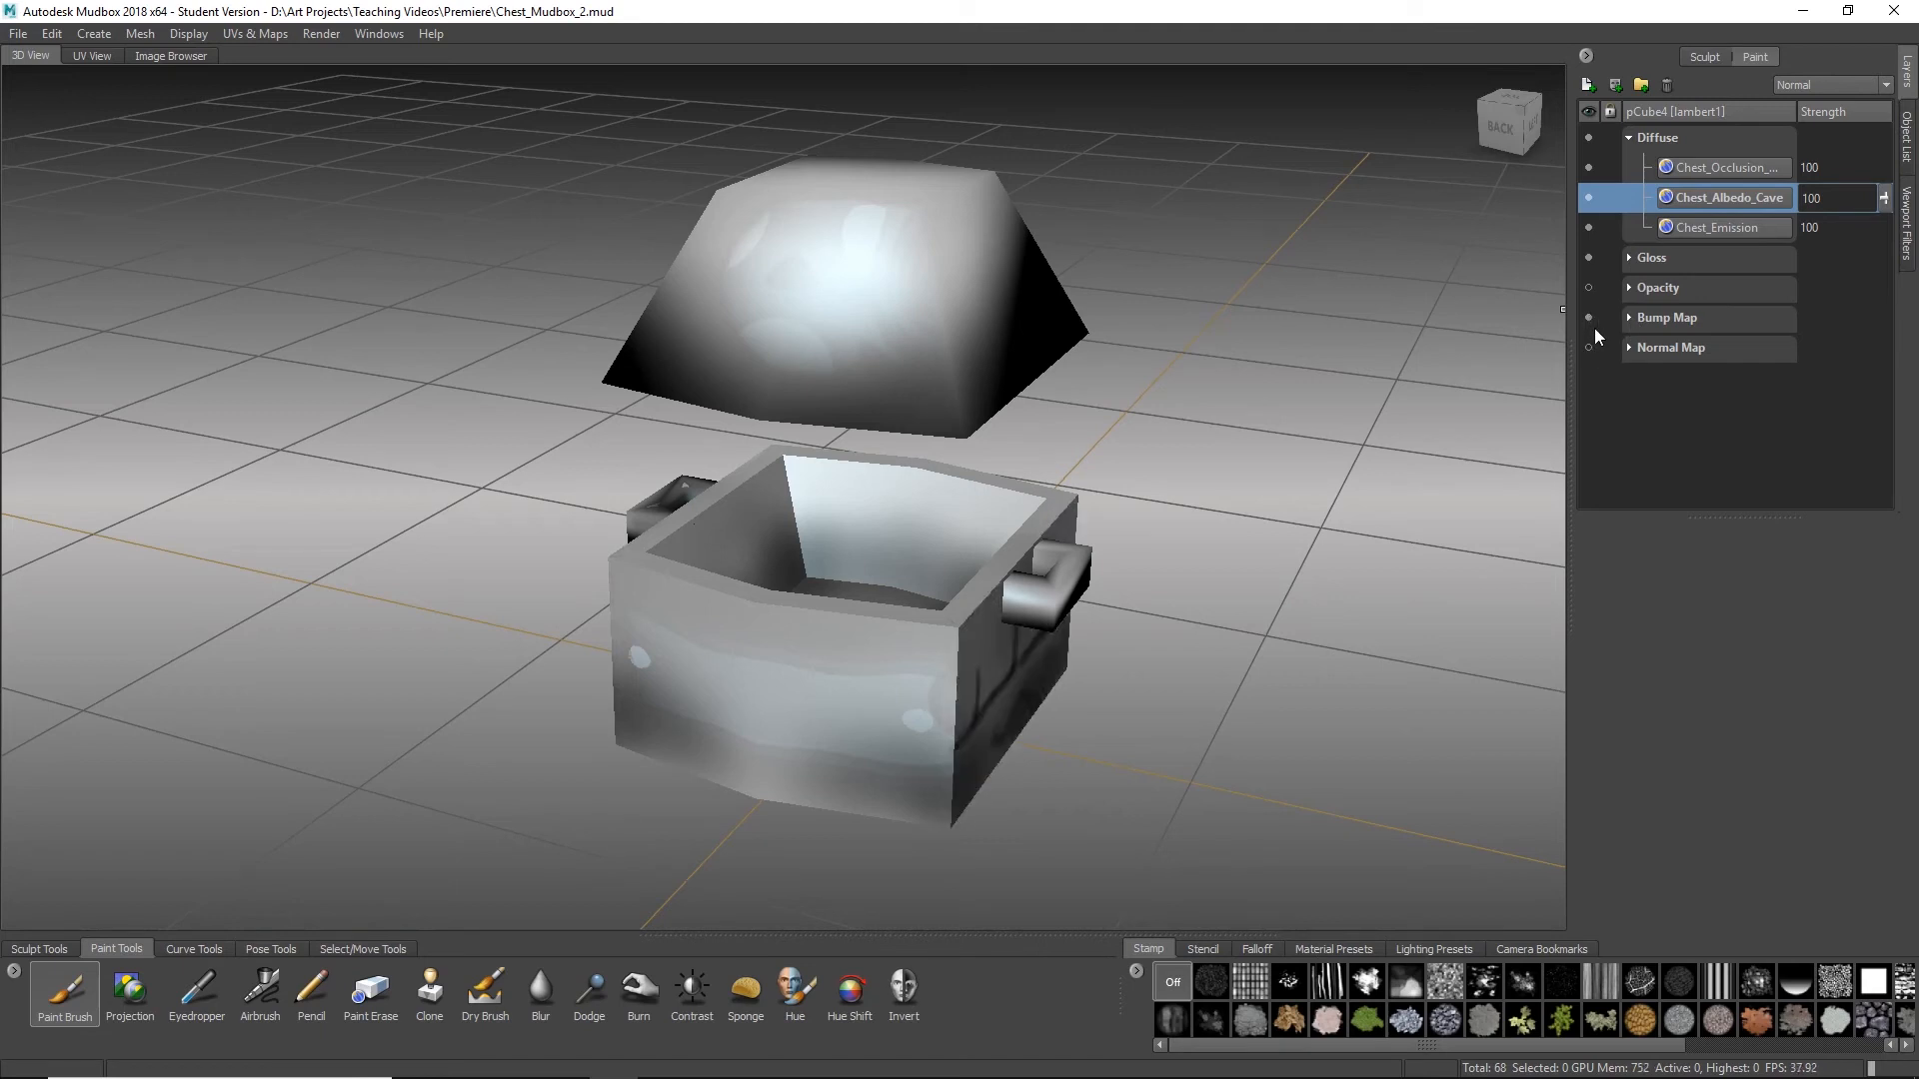
click(1588, 347)
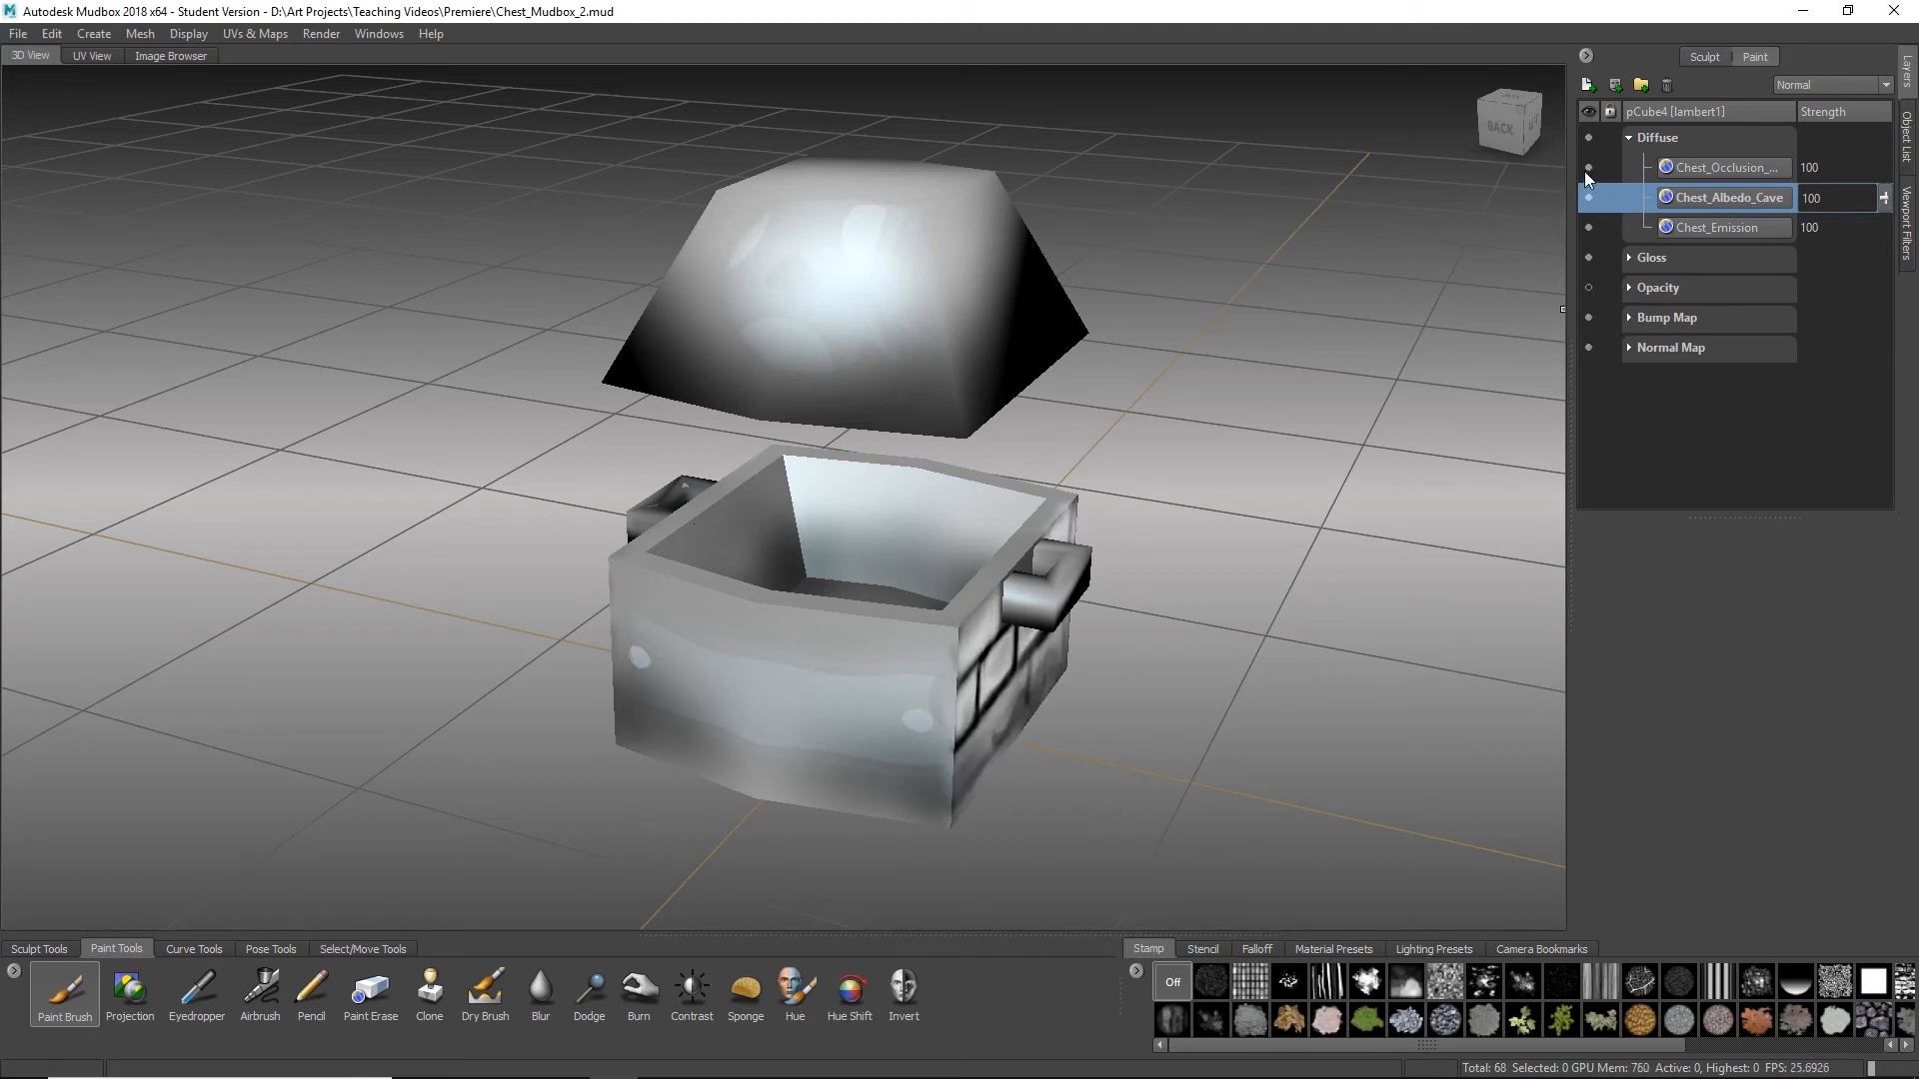
Step: Set up an export of all paint layers for all models with the file type PNG [8 bit, RGBA]
click(19, 36)
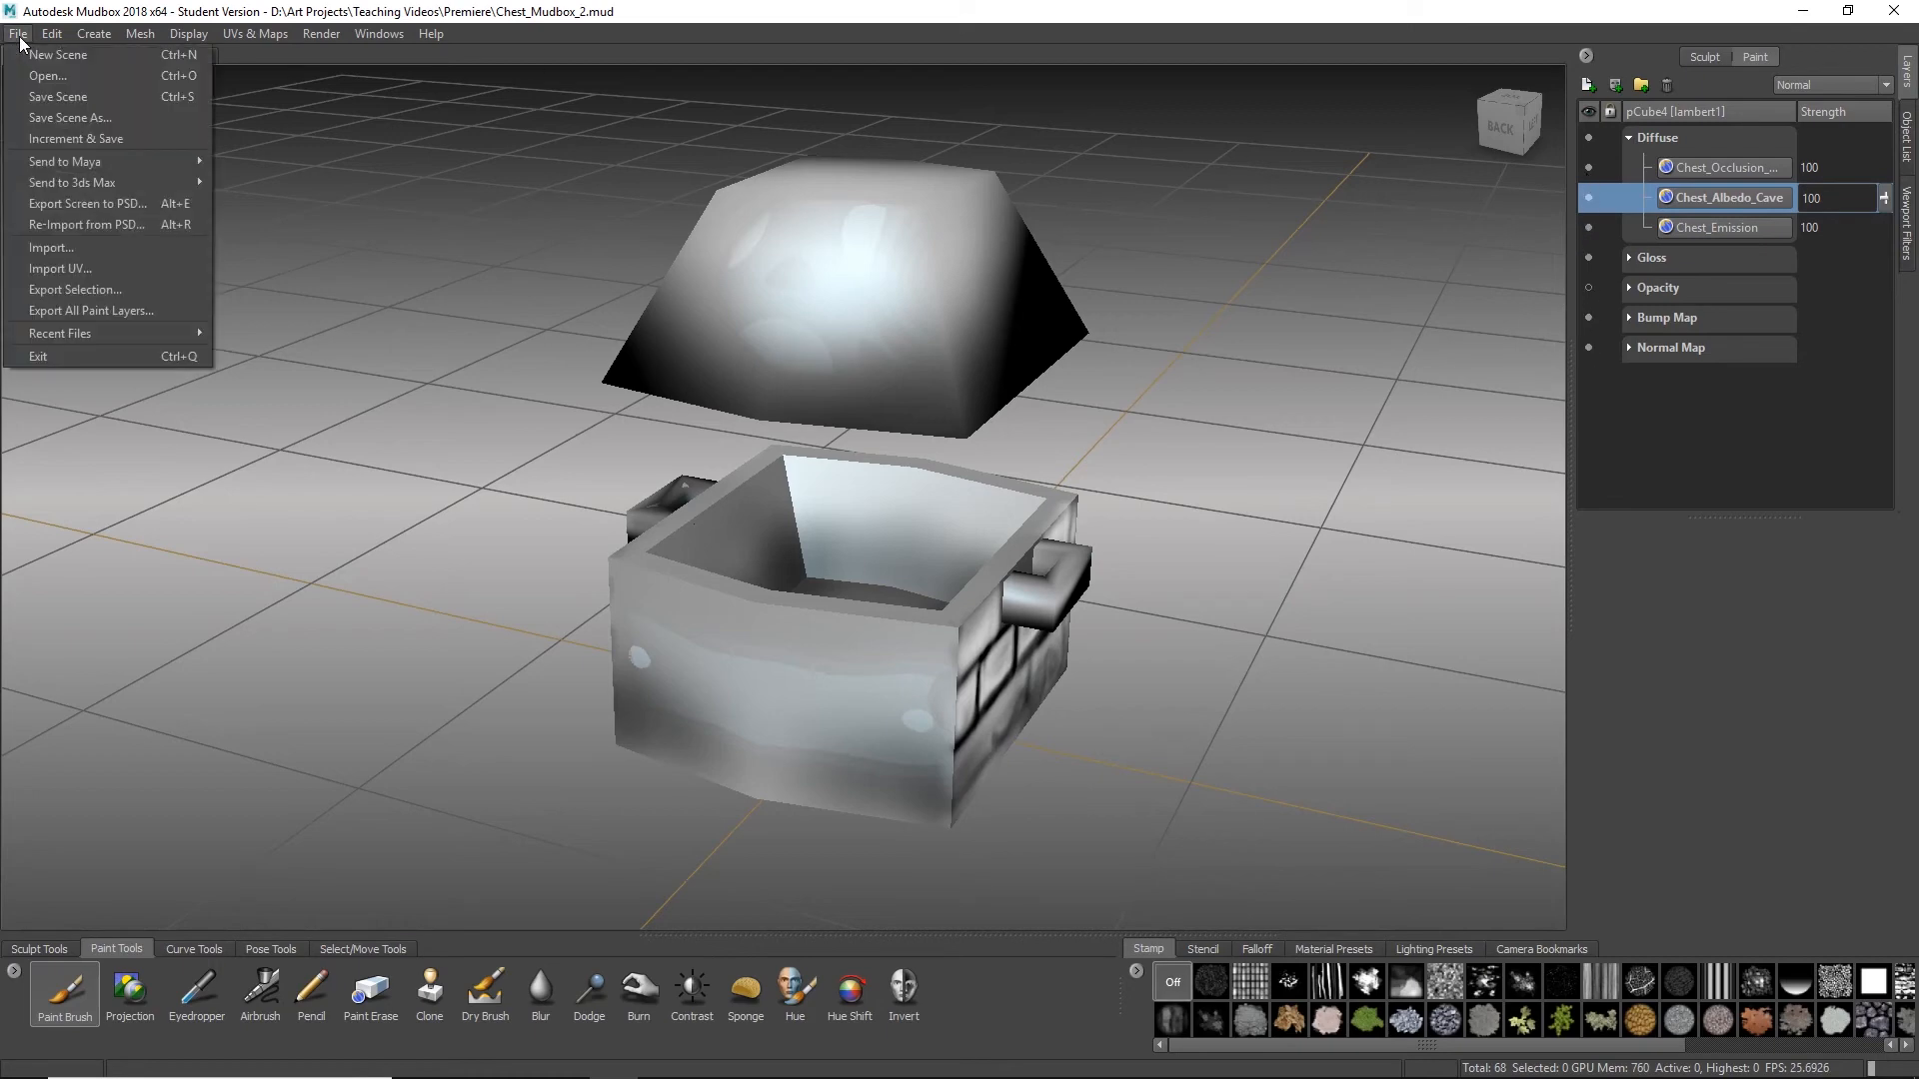
click(82, 310)
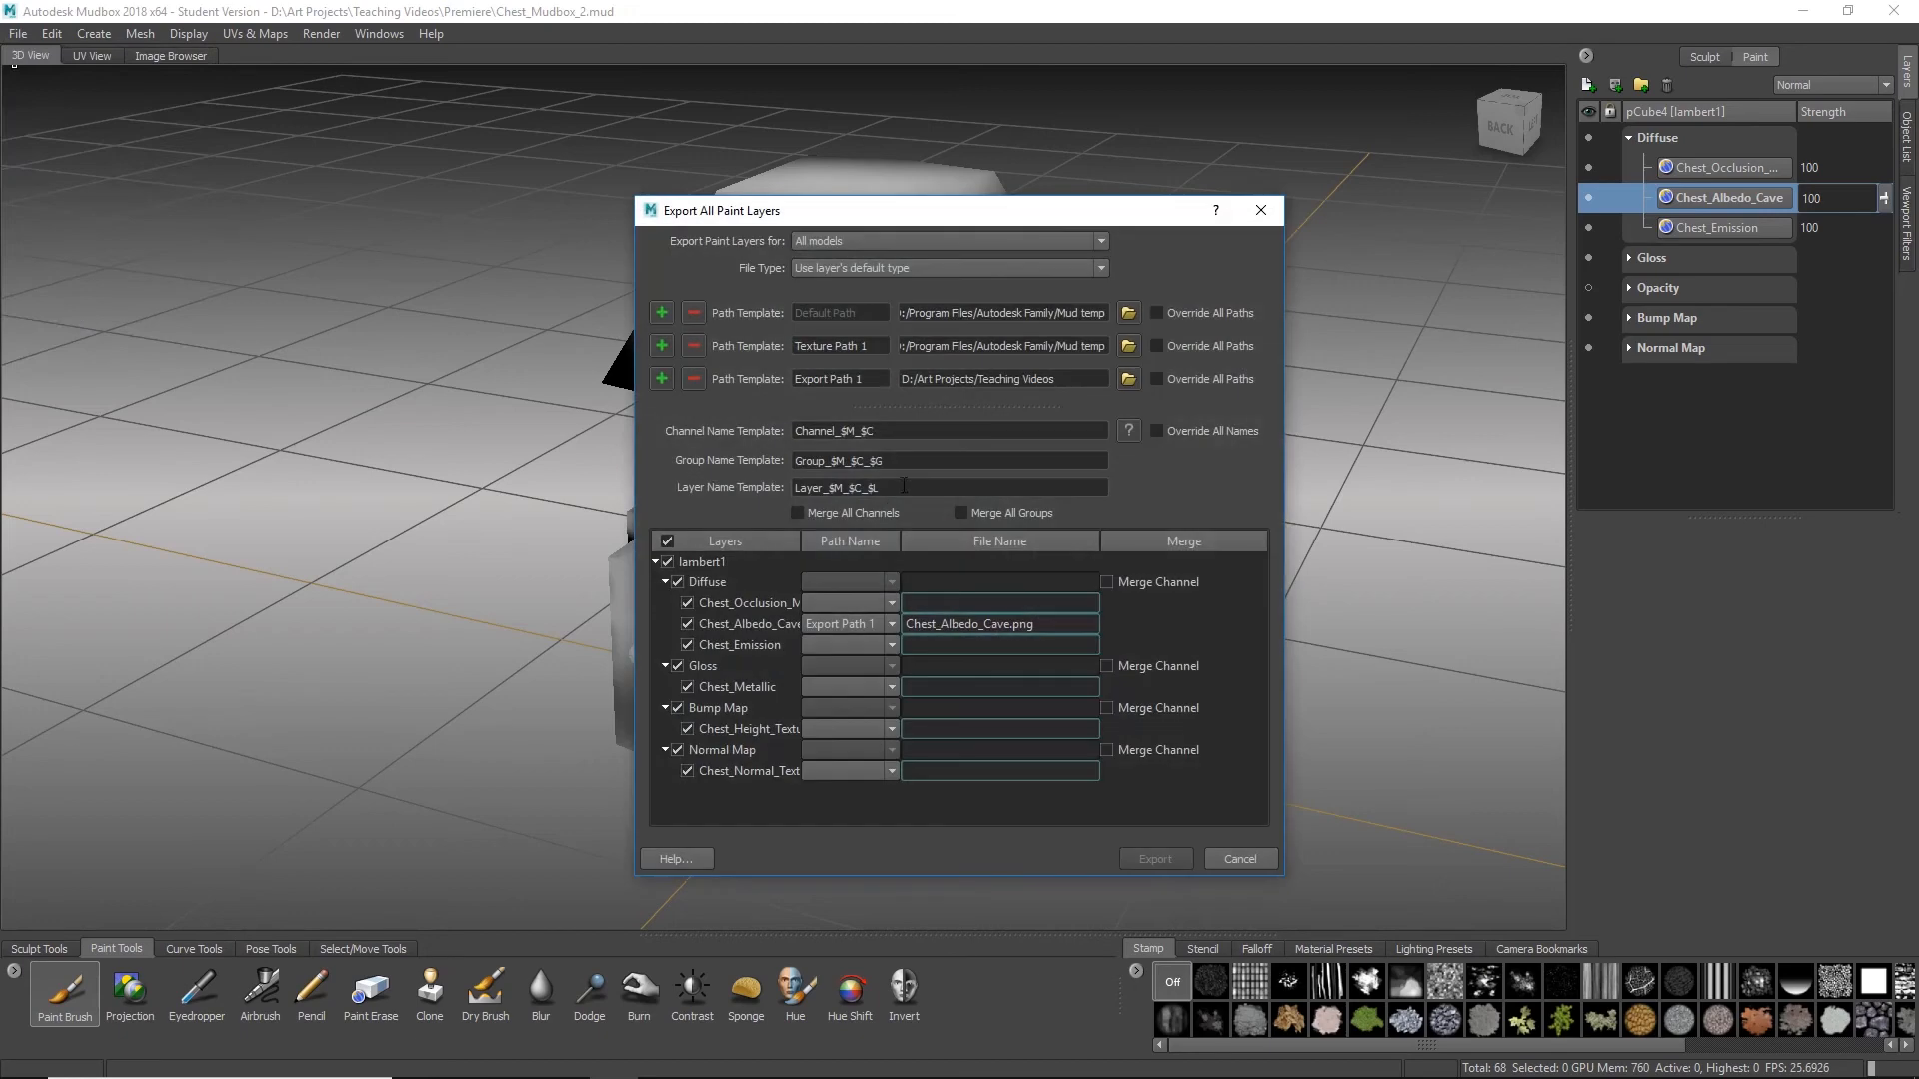
mouse_move(897, 220)
mouse_down()
mouse_move(823, 154)
mouse_move(753, 155)
mouse_up()
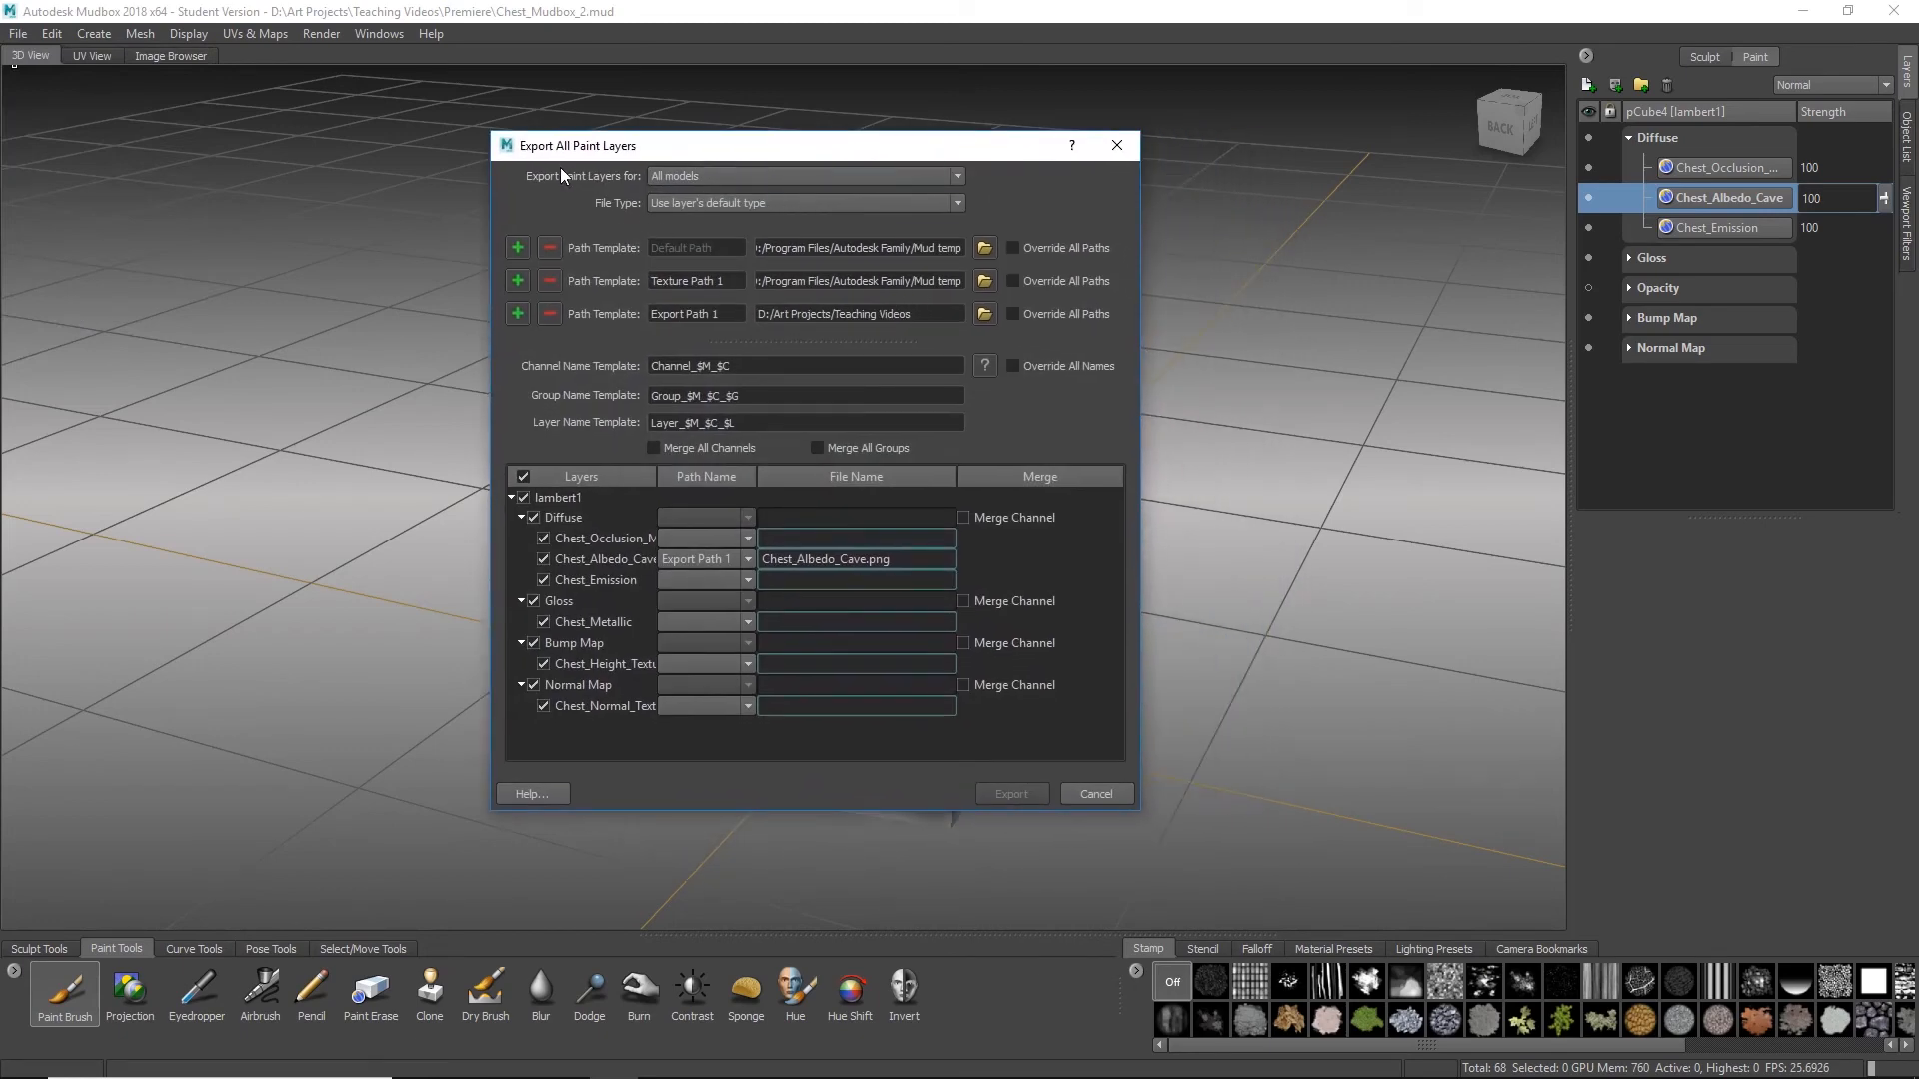
click(724, 176)
click(680, 194)
drag(710, 145, 1348, 196)
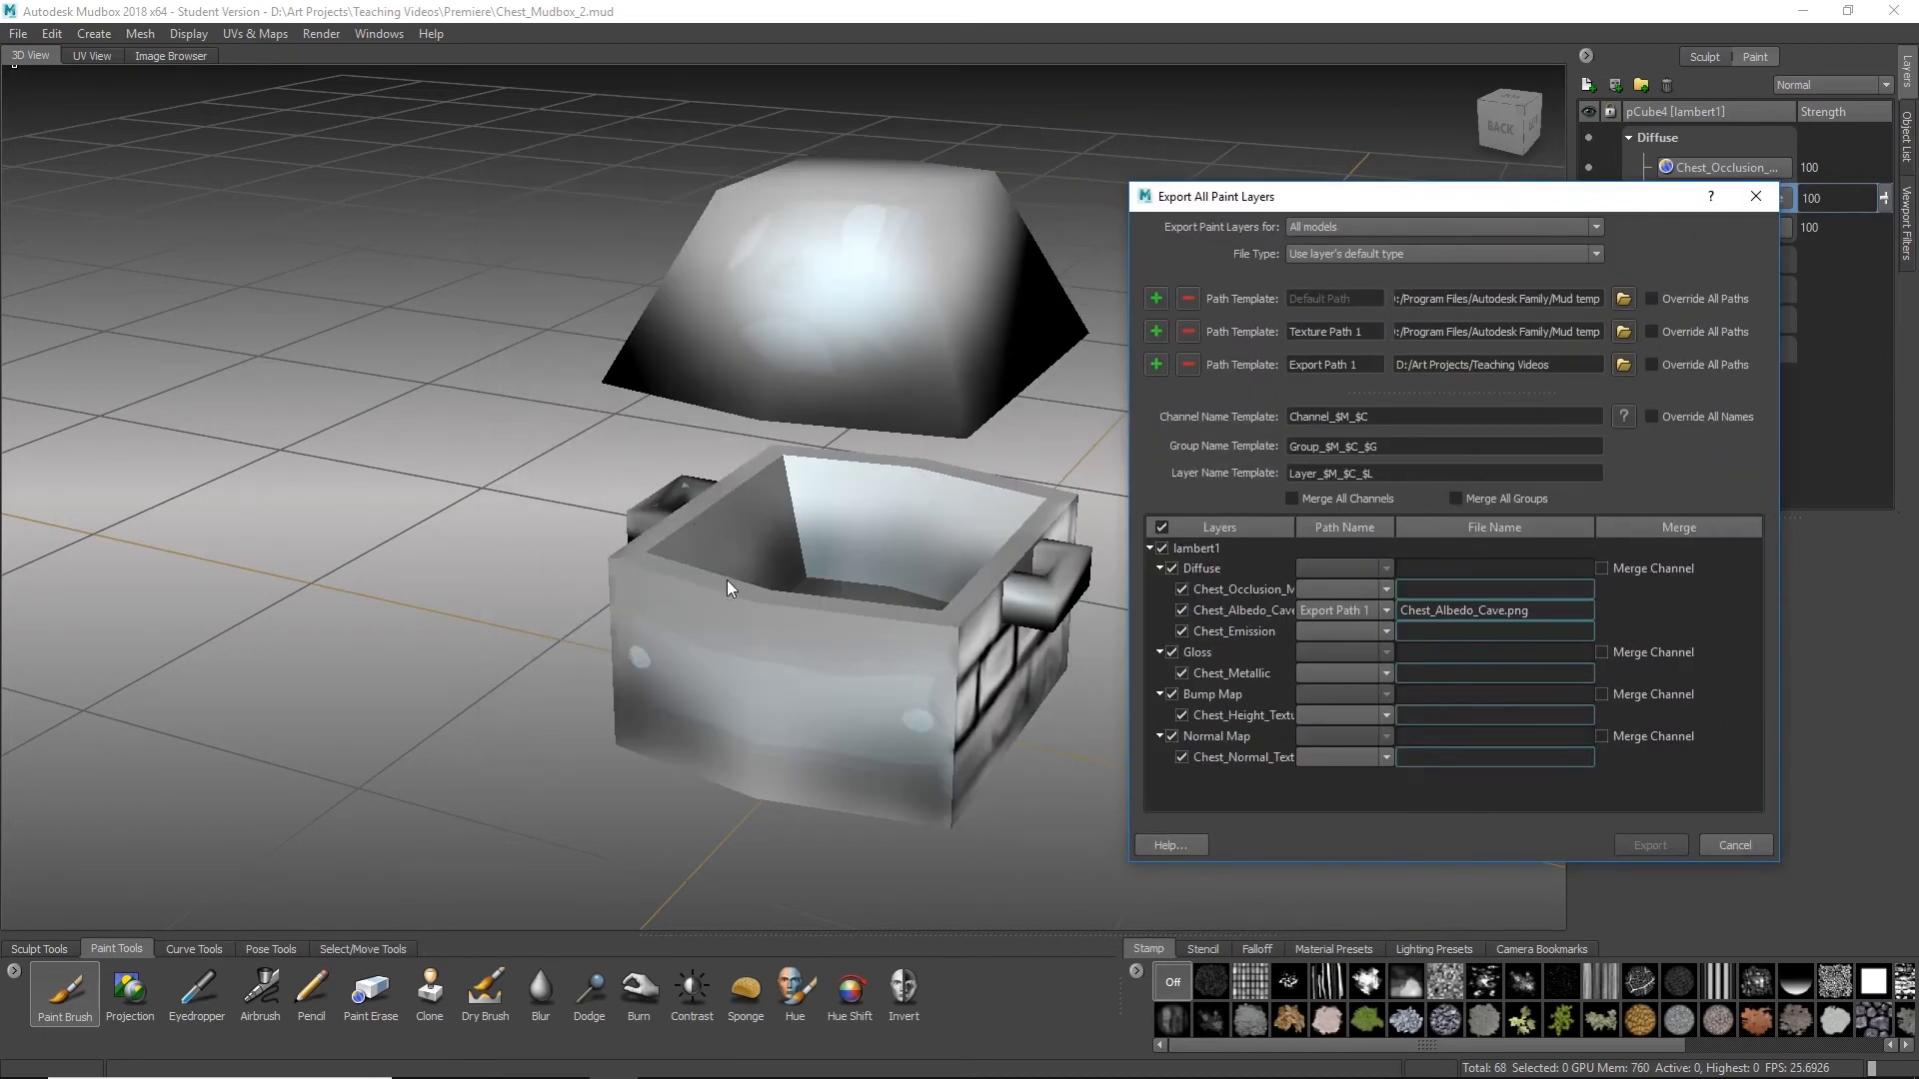
drag(1341, 206, 1082, 163)
click(1108, 209)
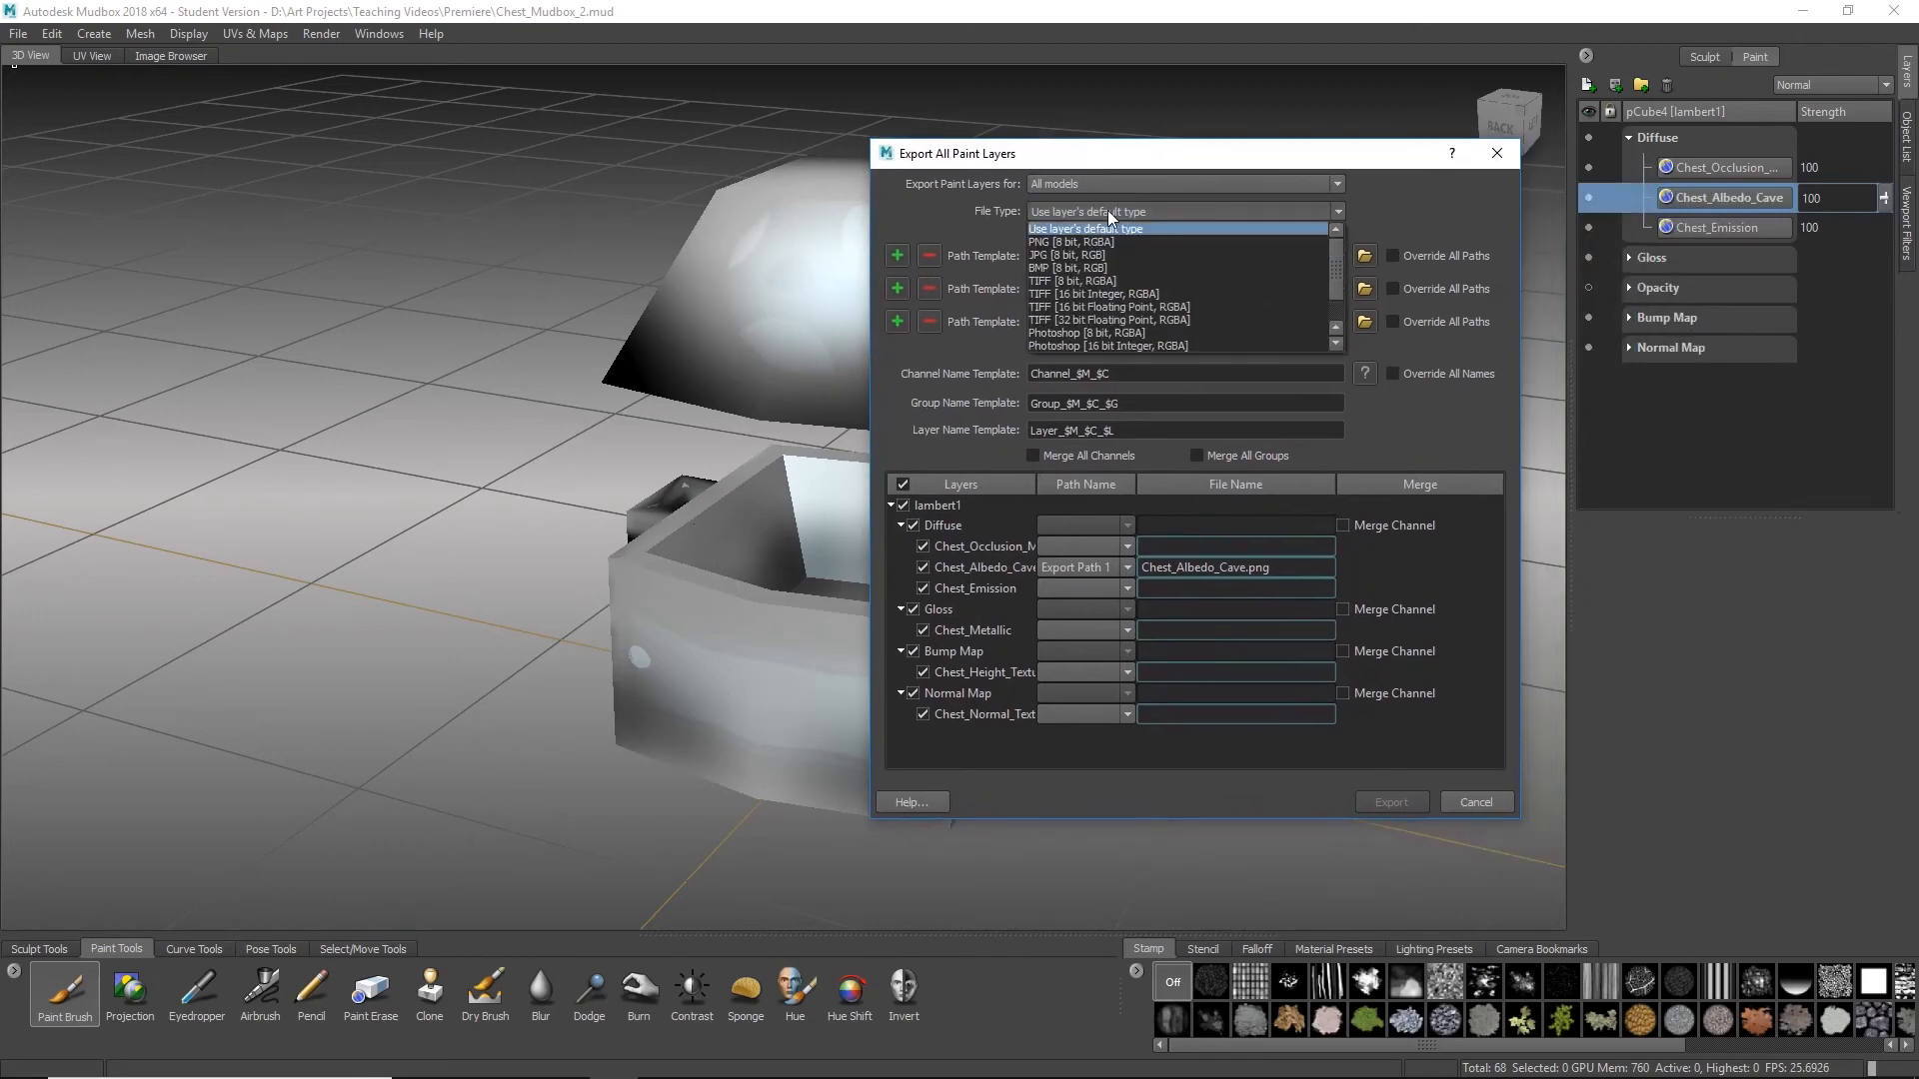
click(1068, 241)
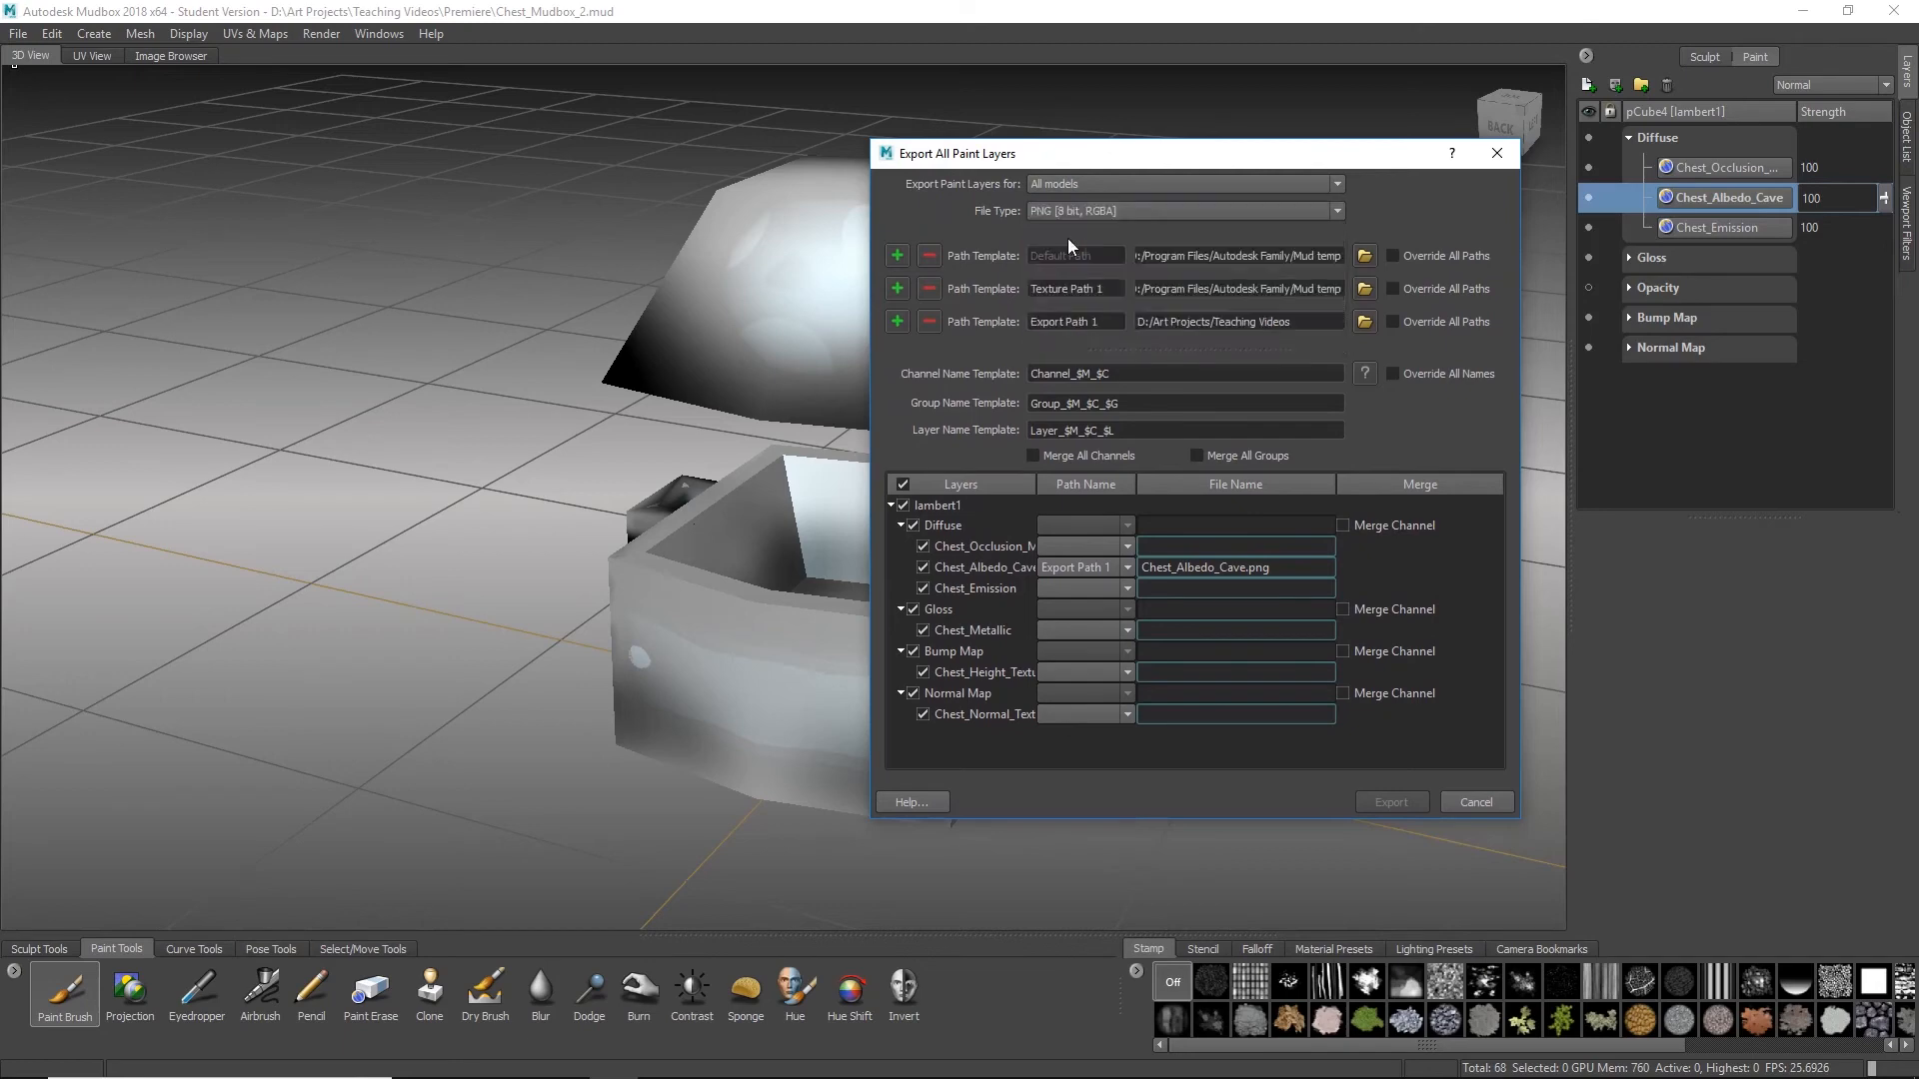
drag(1041, 161, 845, 132)
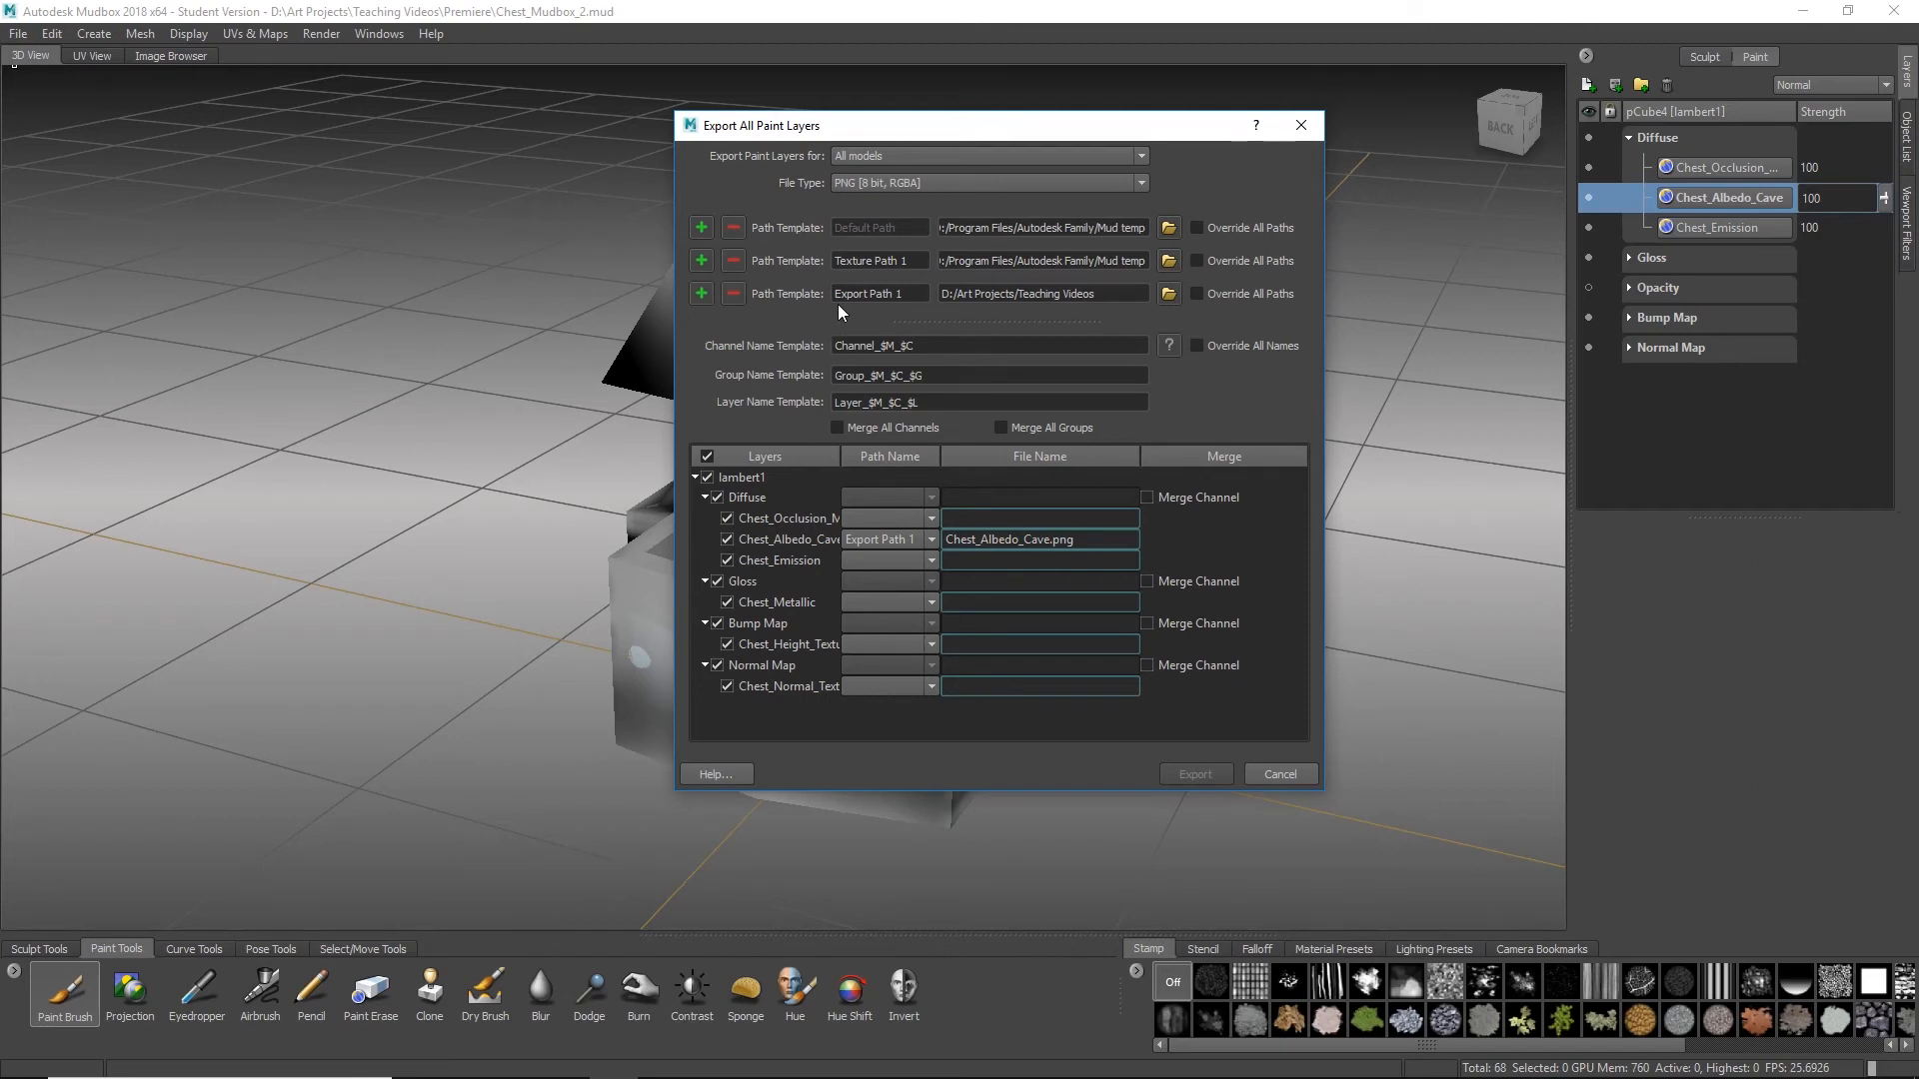
Step: Add an export path template named Real Path that points to the Mudbox Export folder inside Teaching Videos/Premiere
click(702, 293)
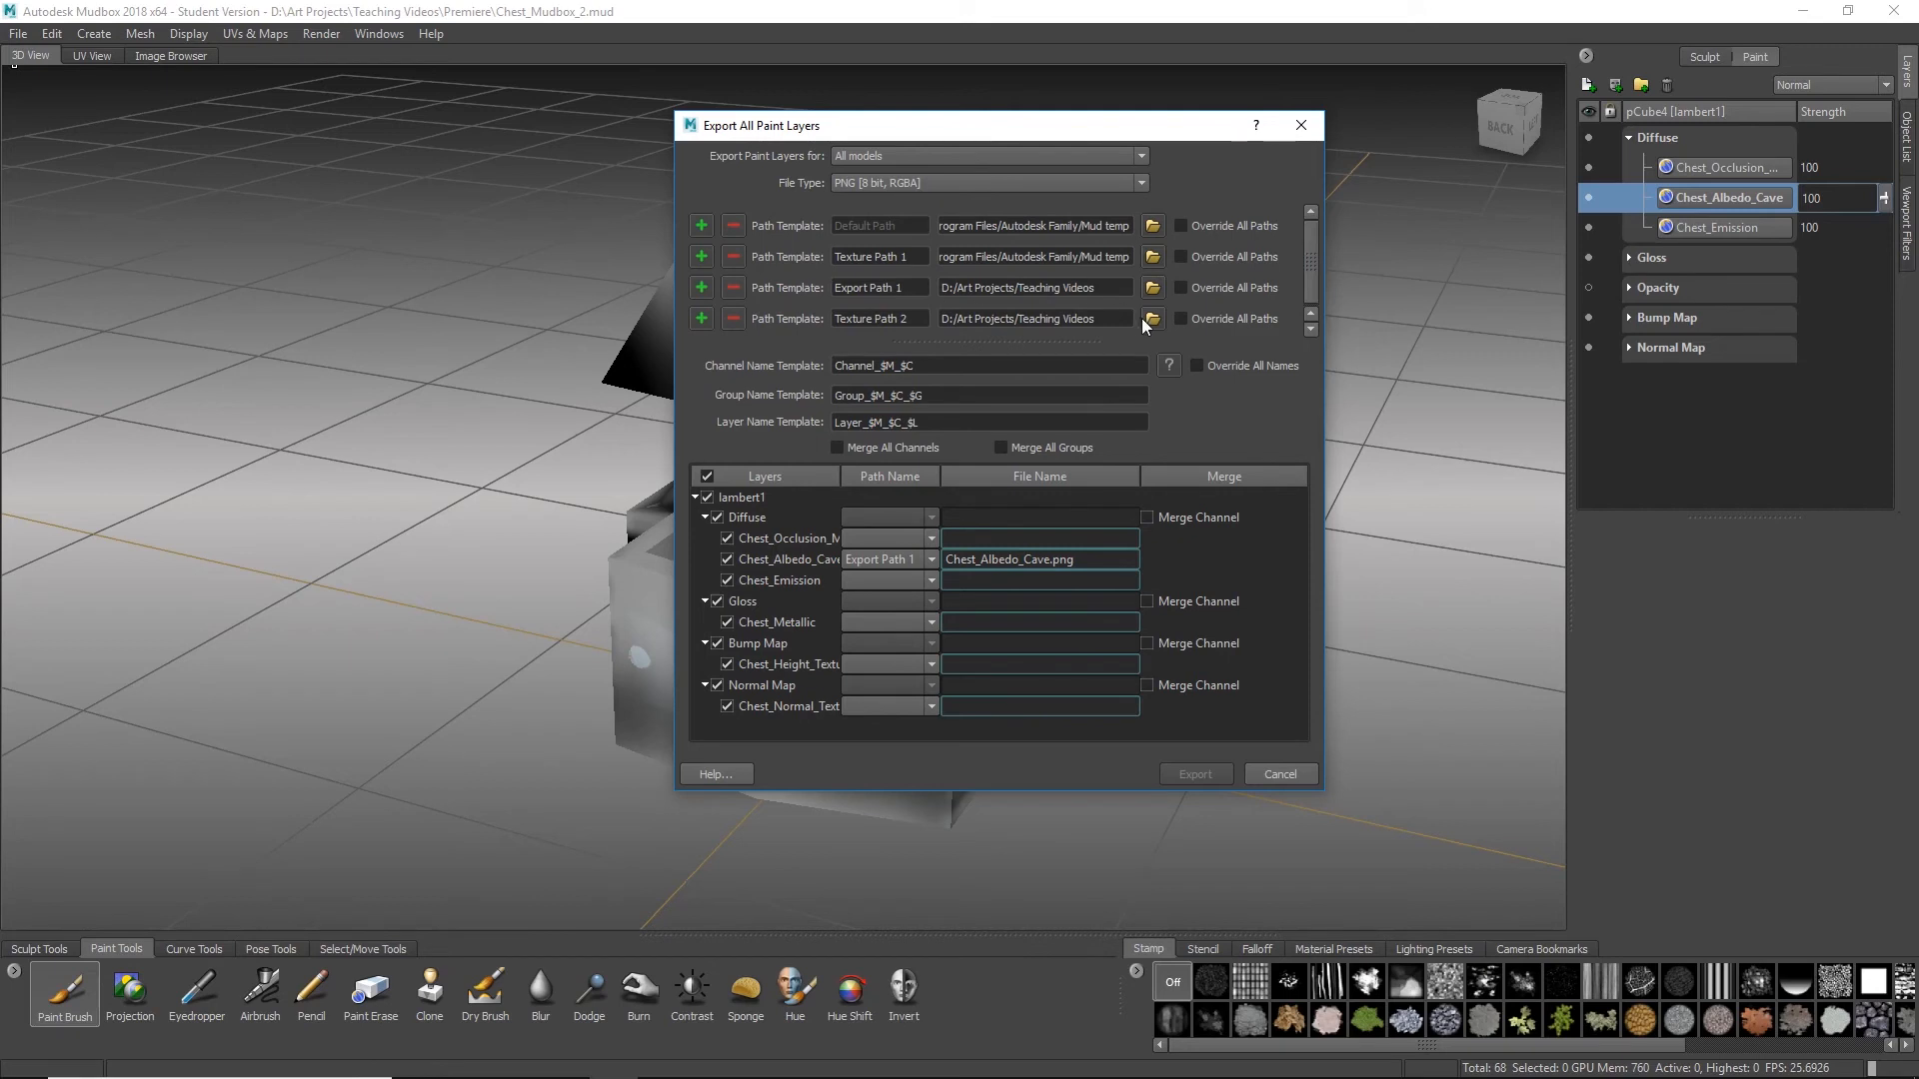
triple_click(870, 318)
key(BackSpace)
text(Real Path)
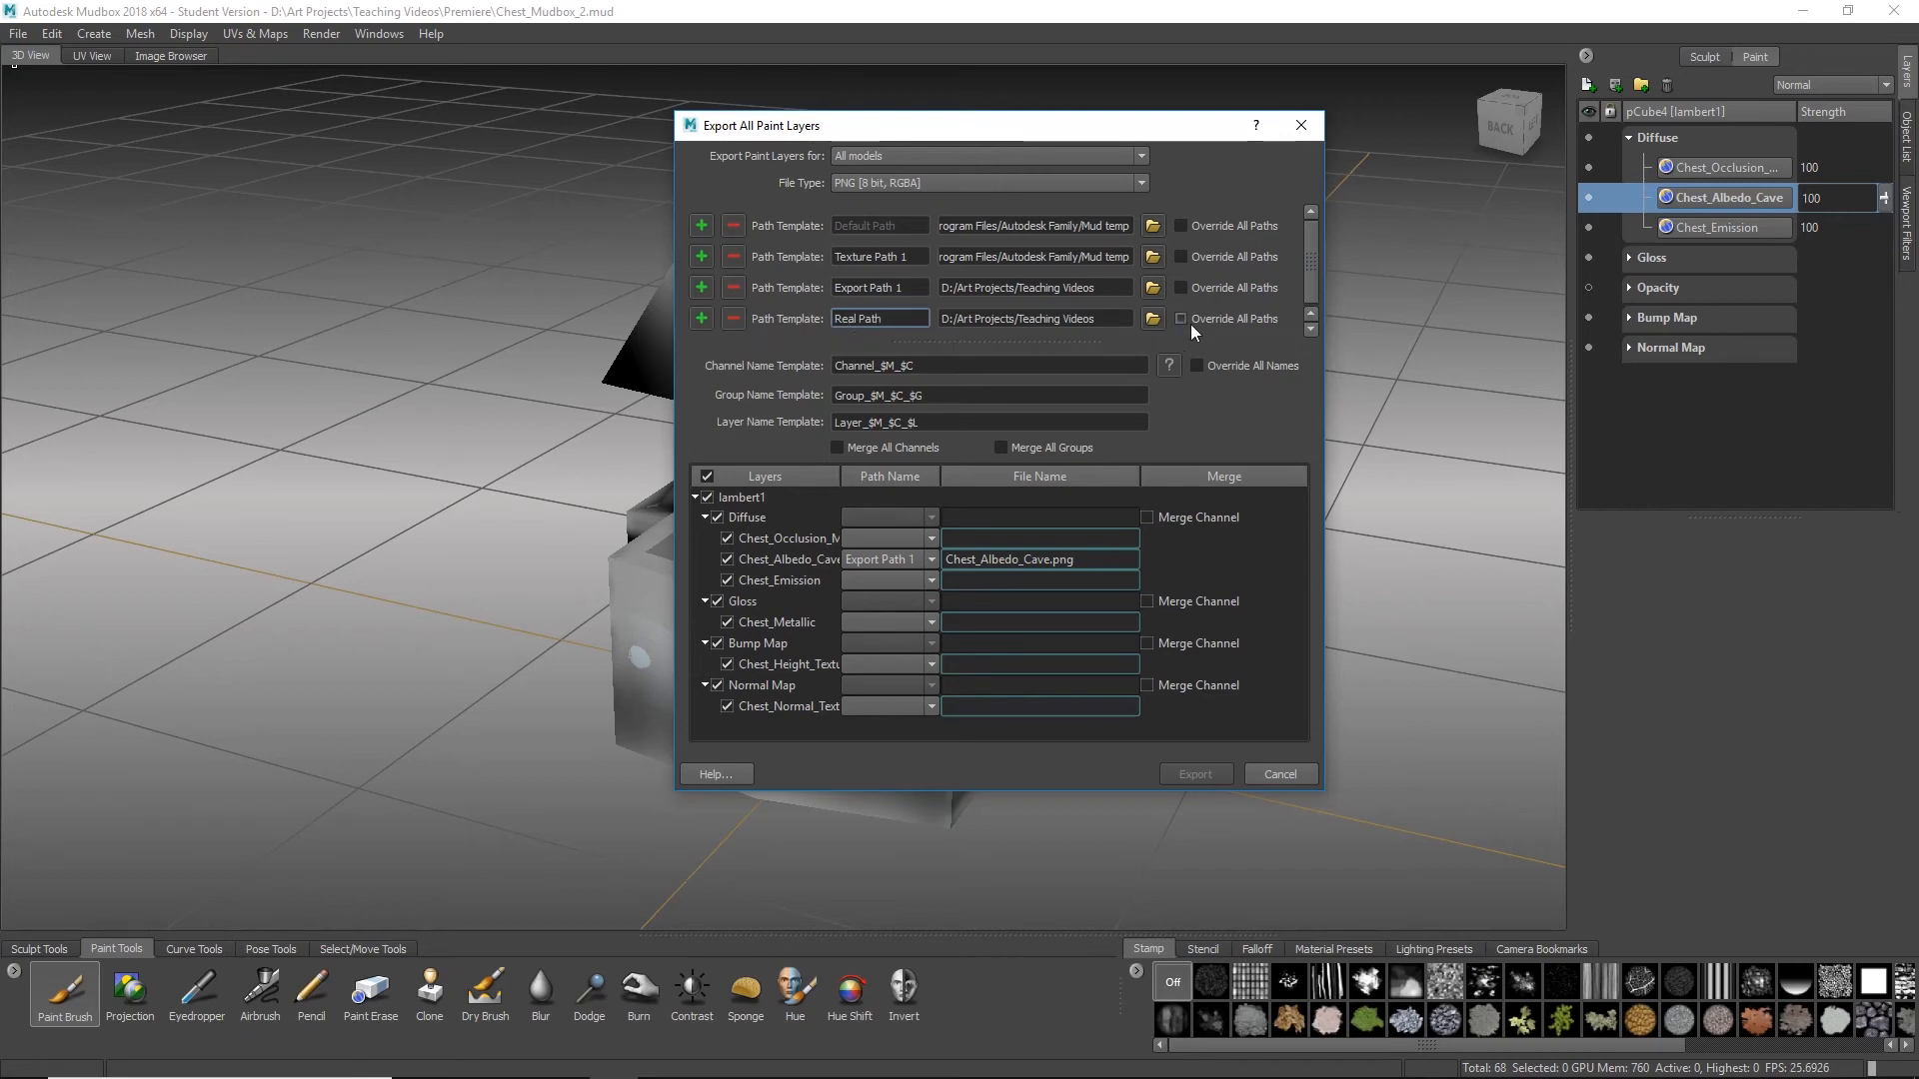
click(1151, 317)
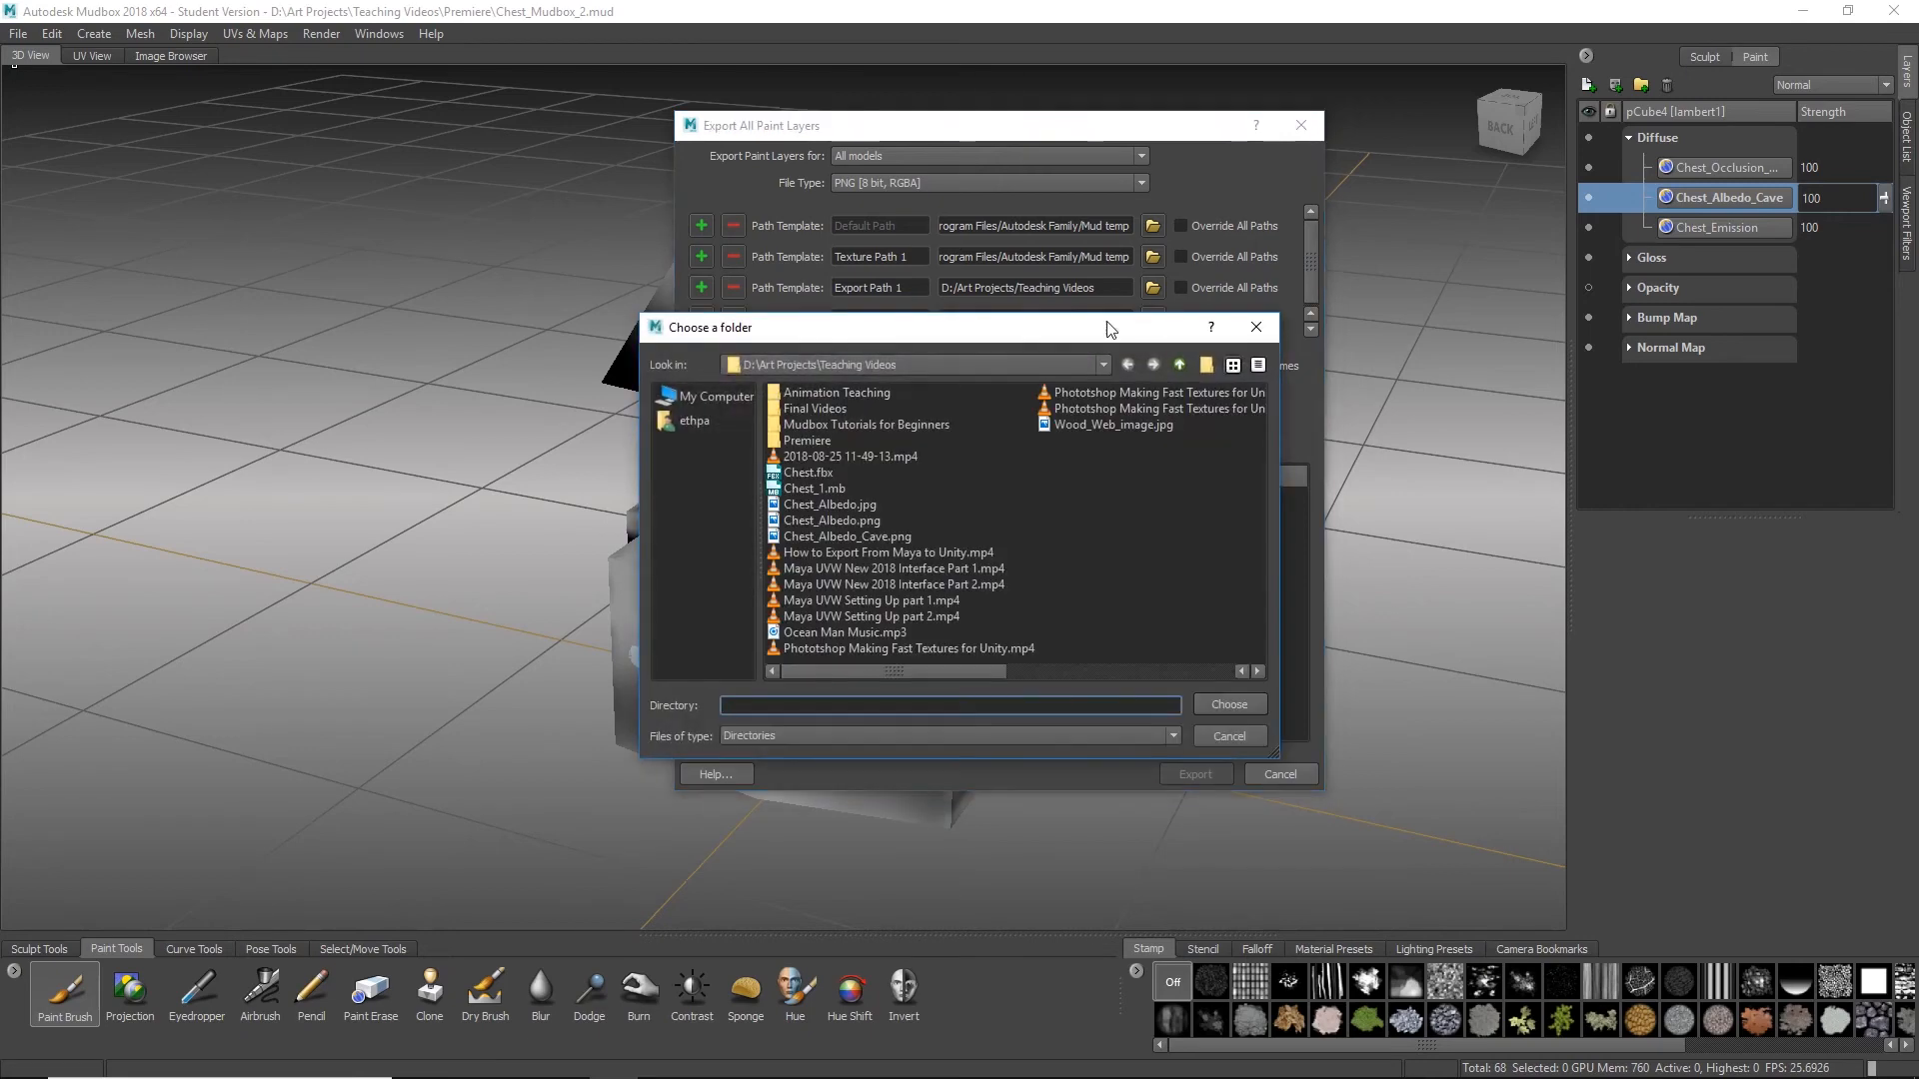
drag(962, 275, 648, 232)
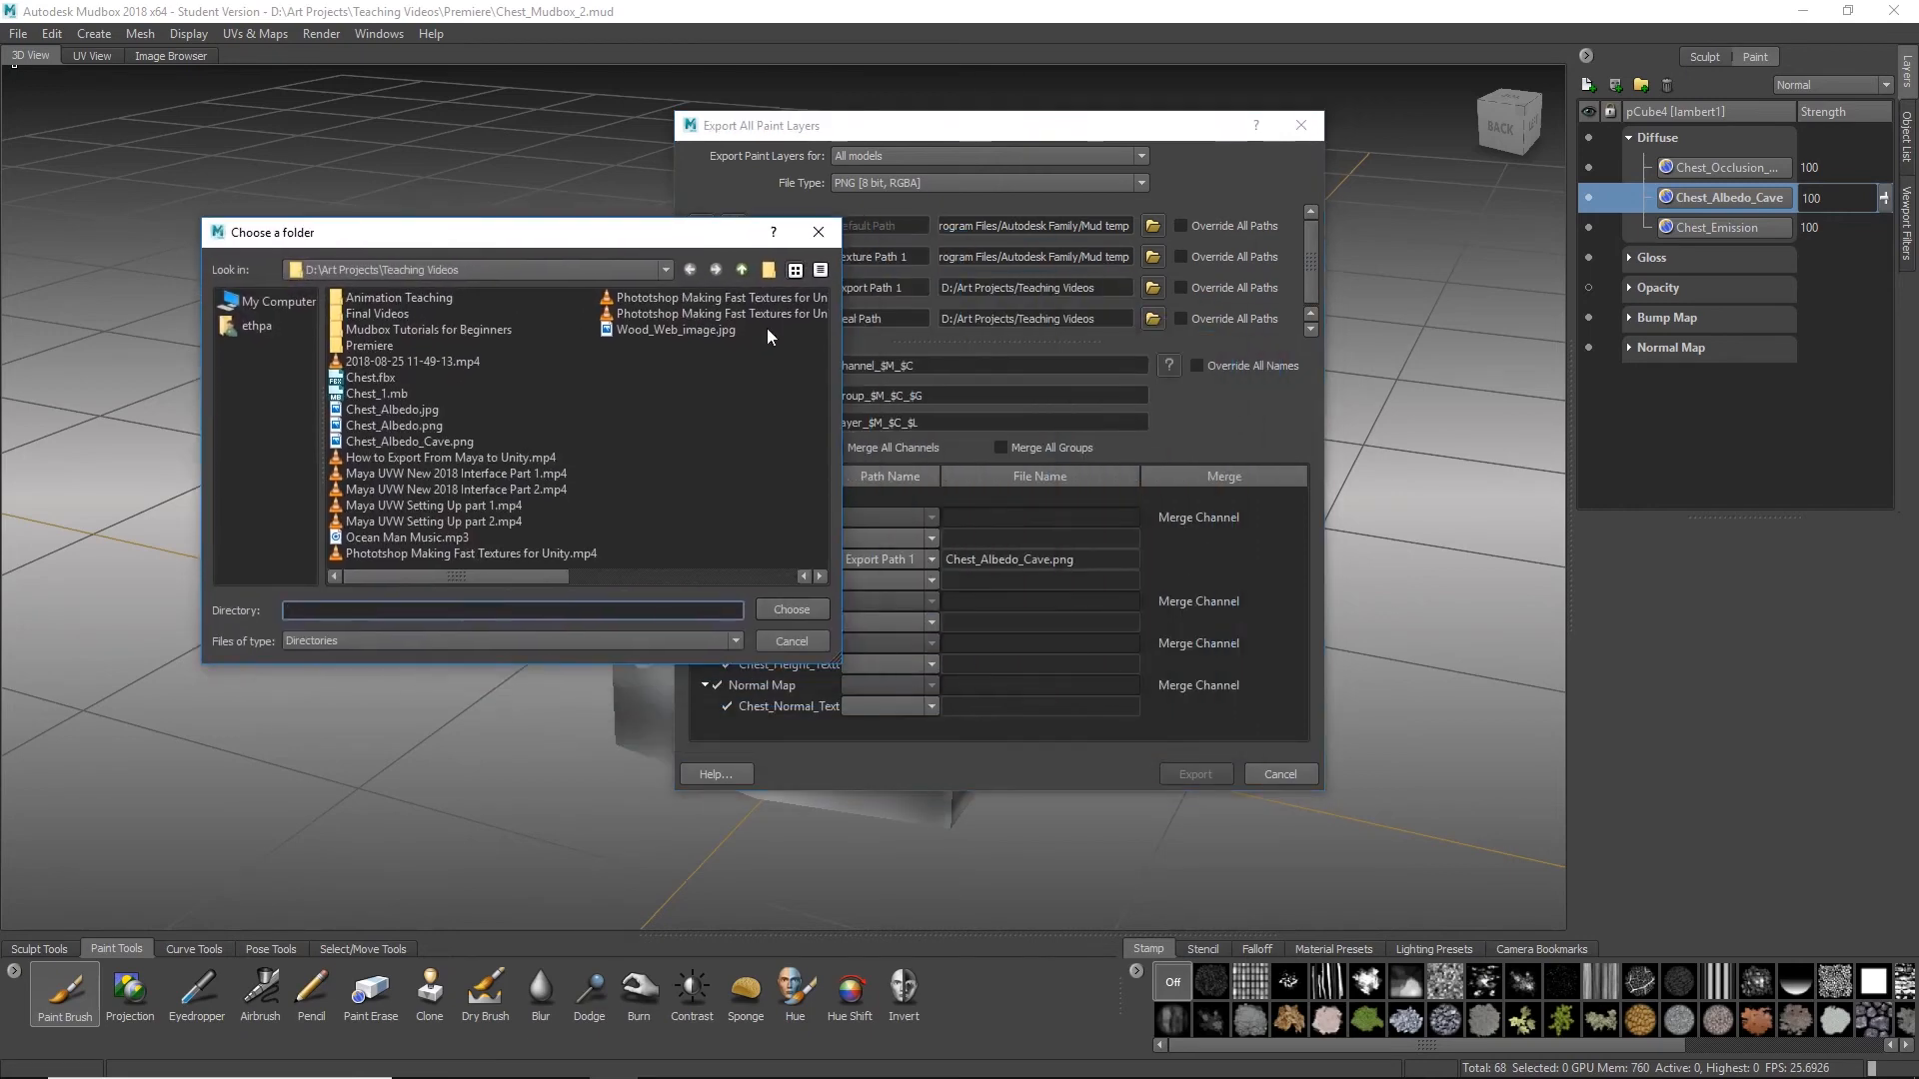
click(525, 269)
click(540, 386)
click(780, 614)
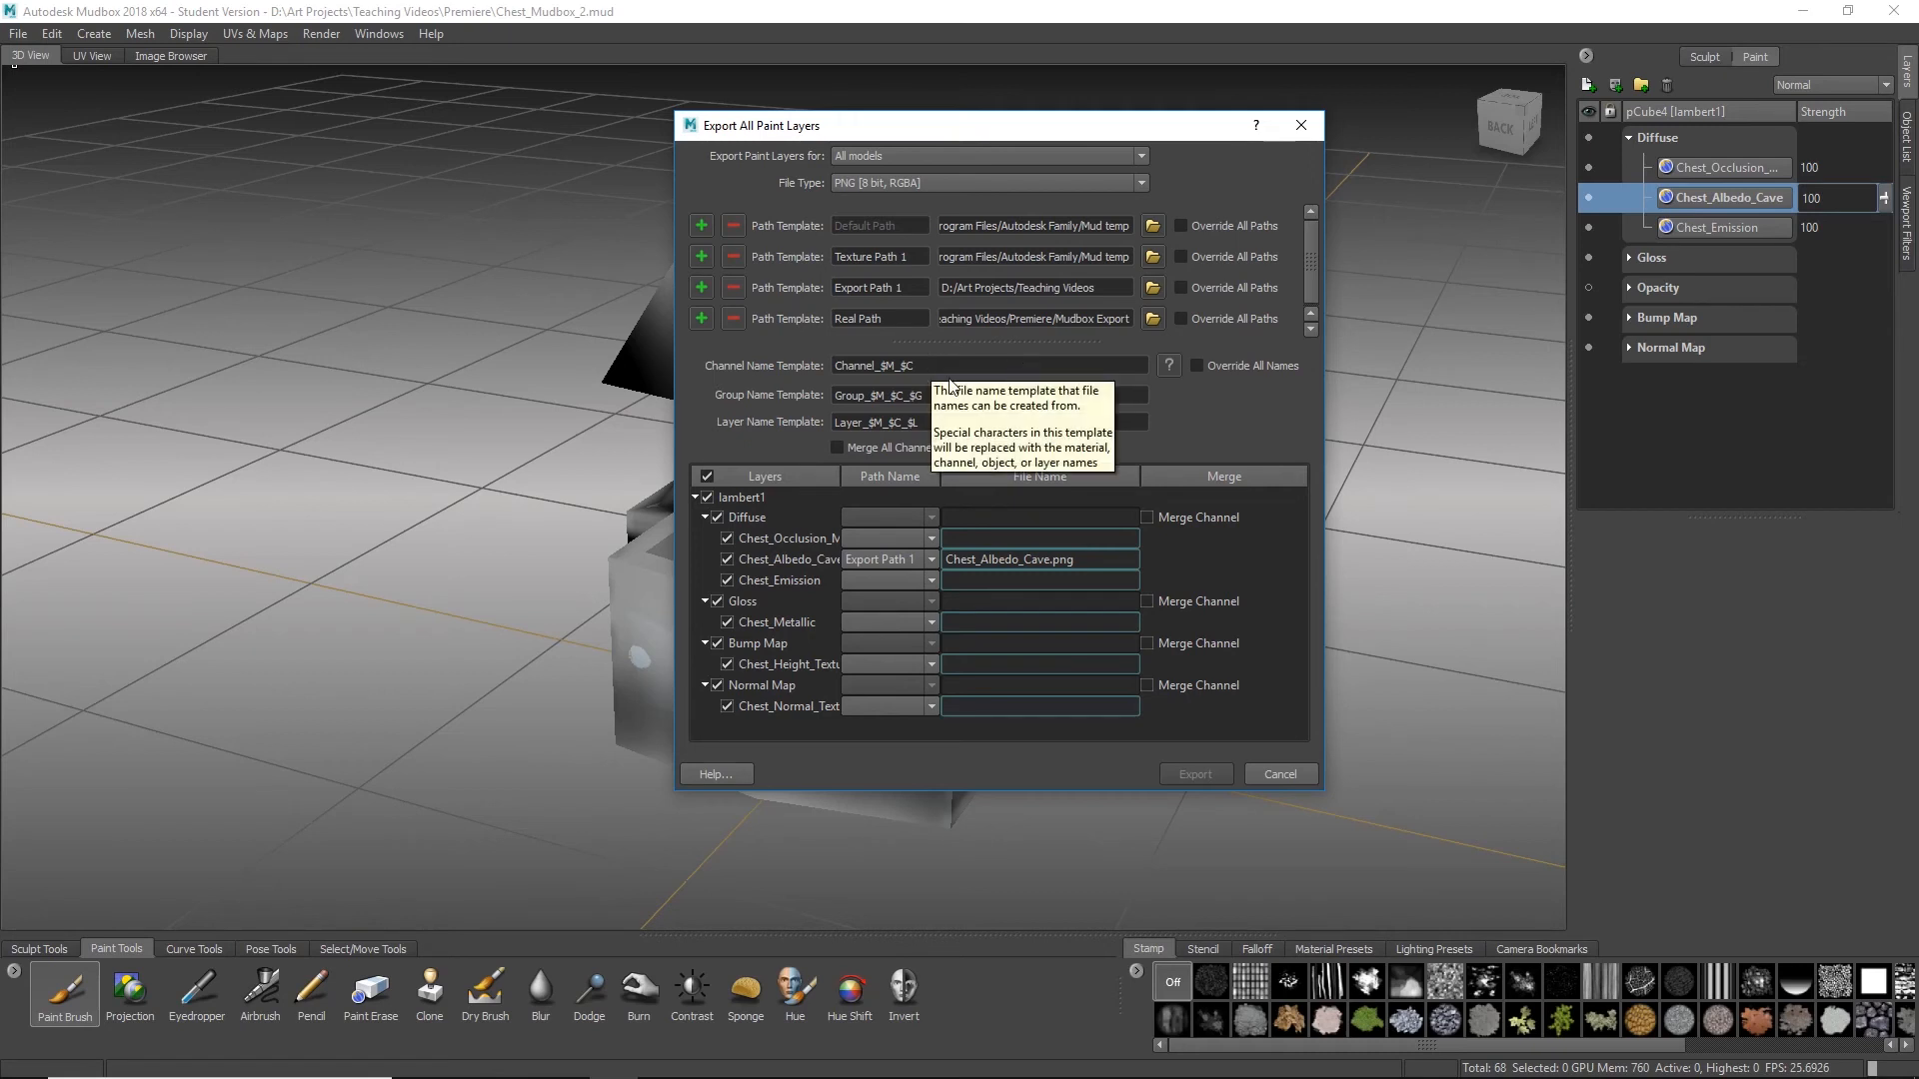
Step: Try overriding all layer file names with the name templates
click(1197, 367)
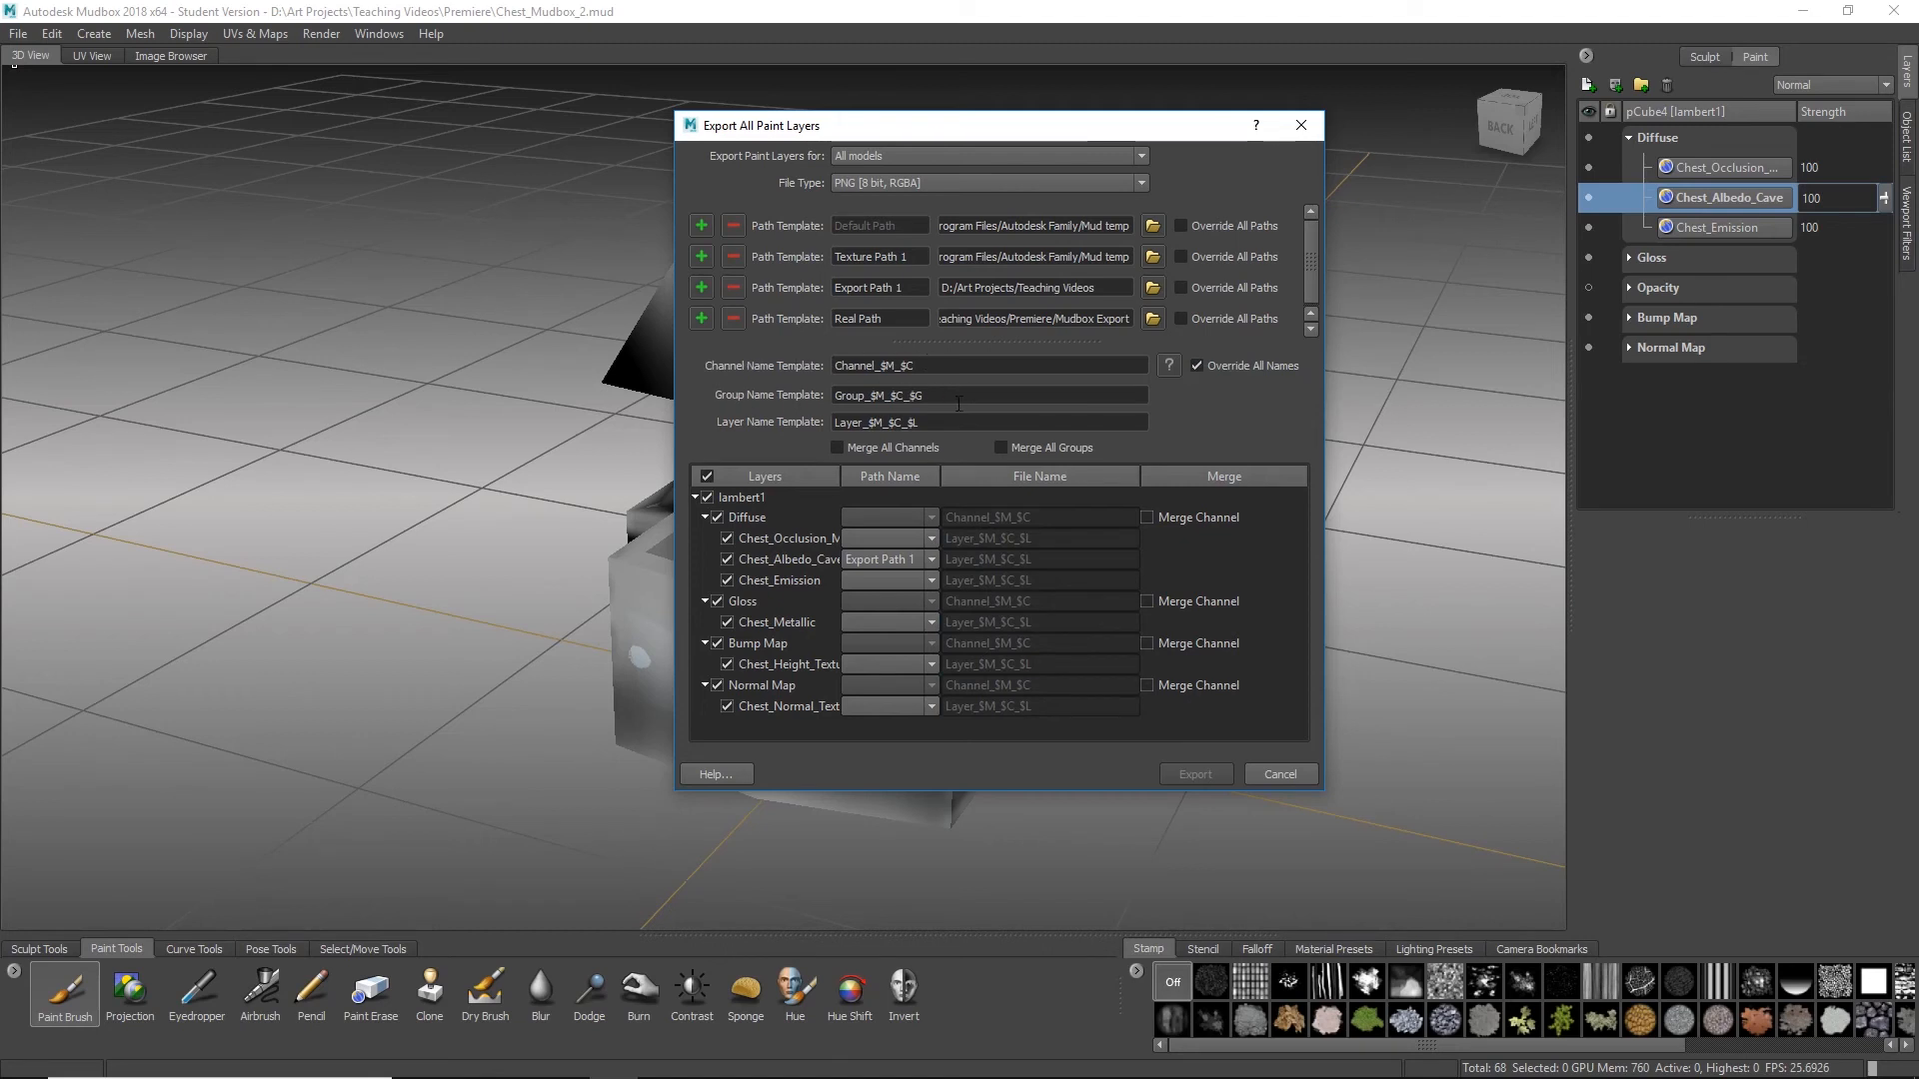
drag(926, 423, 812, 398)
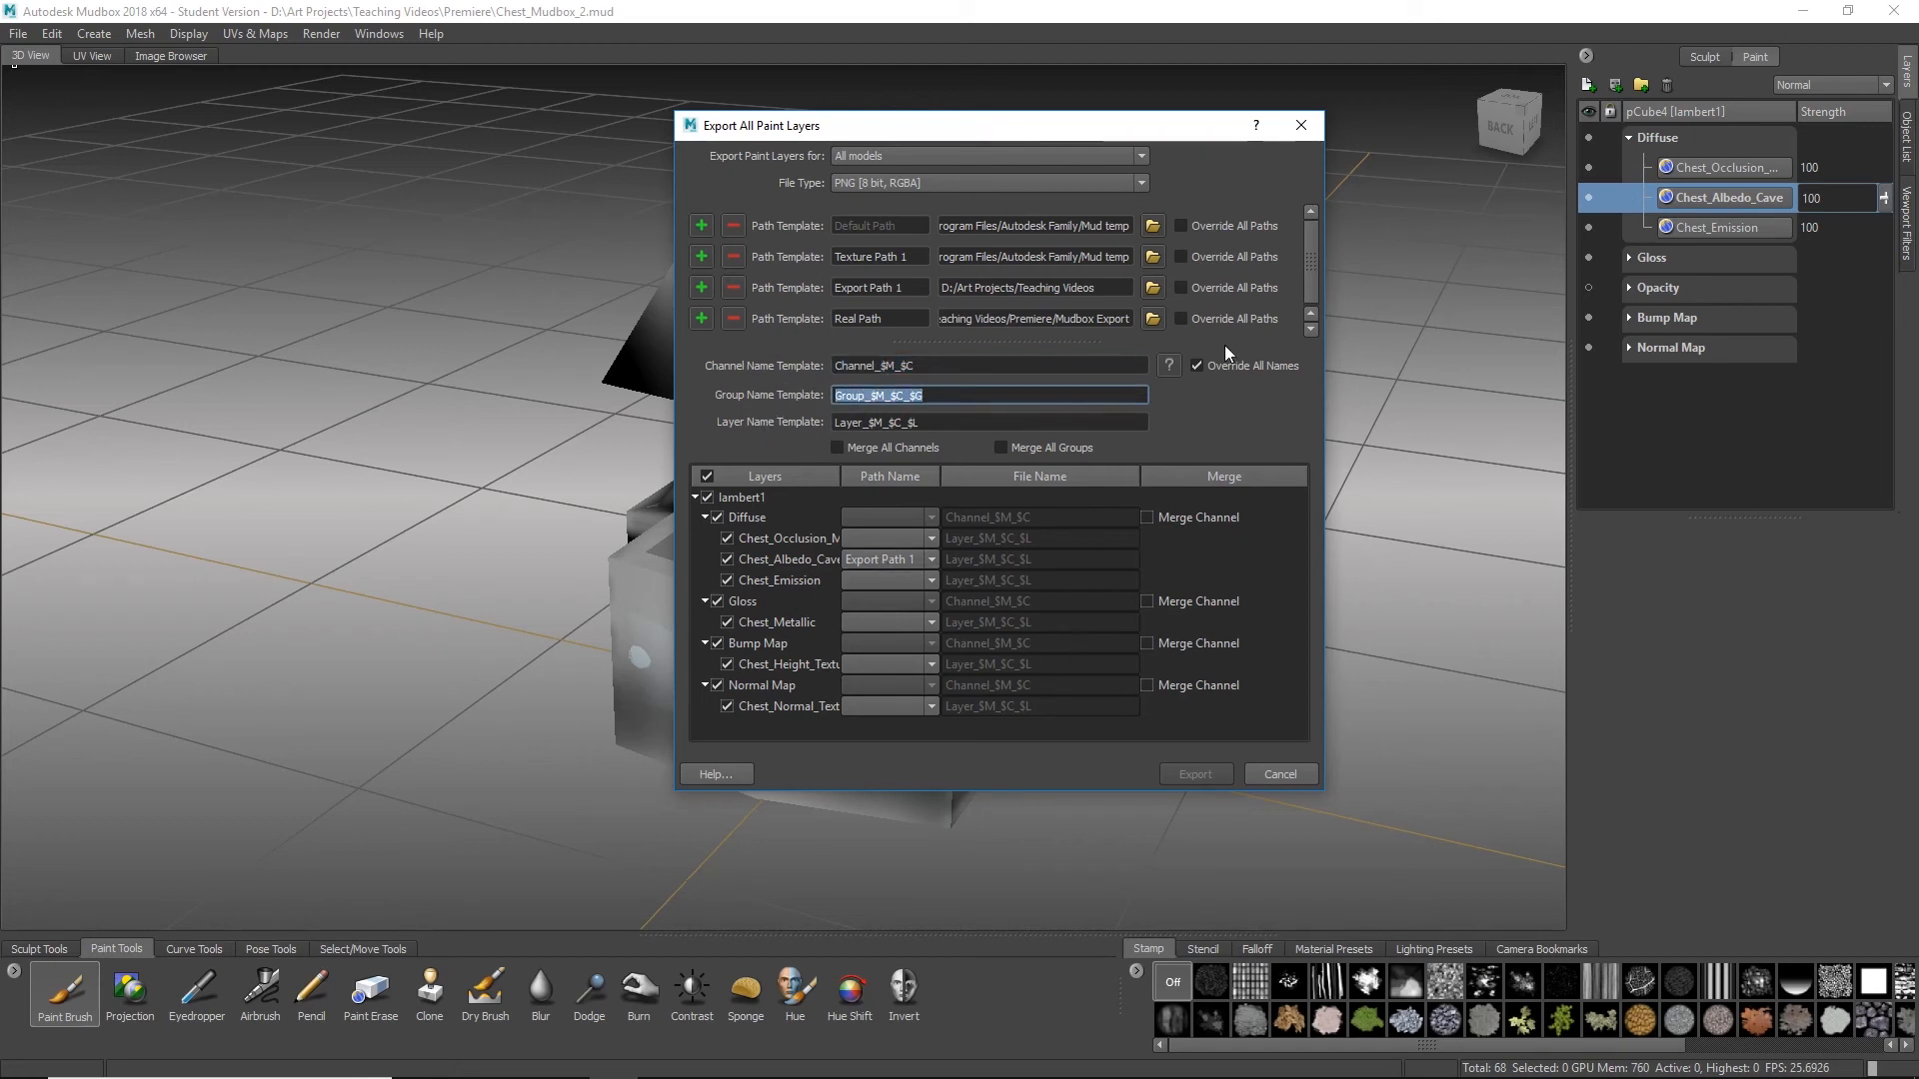
click(1195, 365)
click(846, 394)
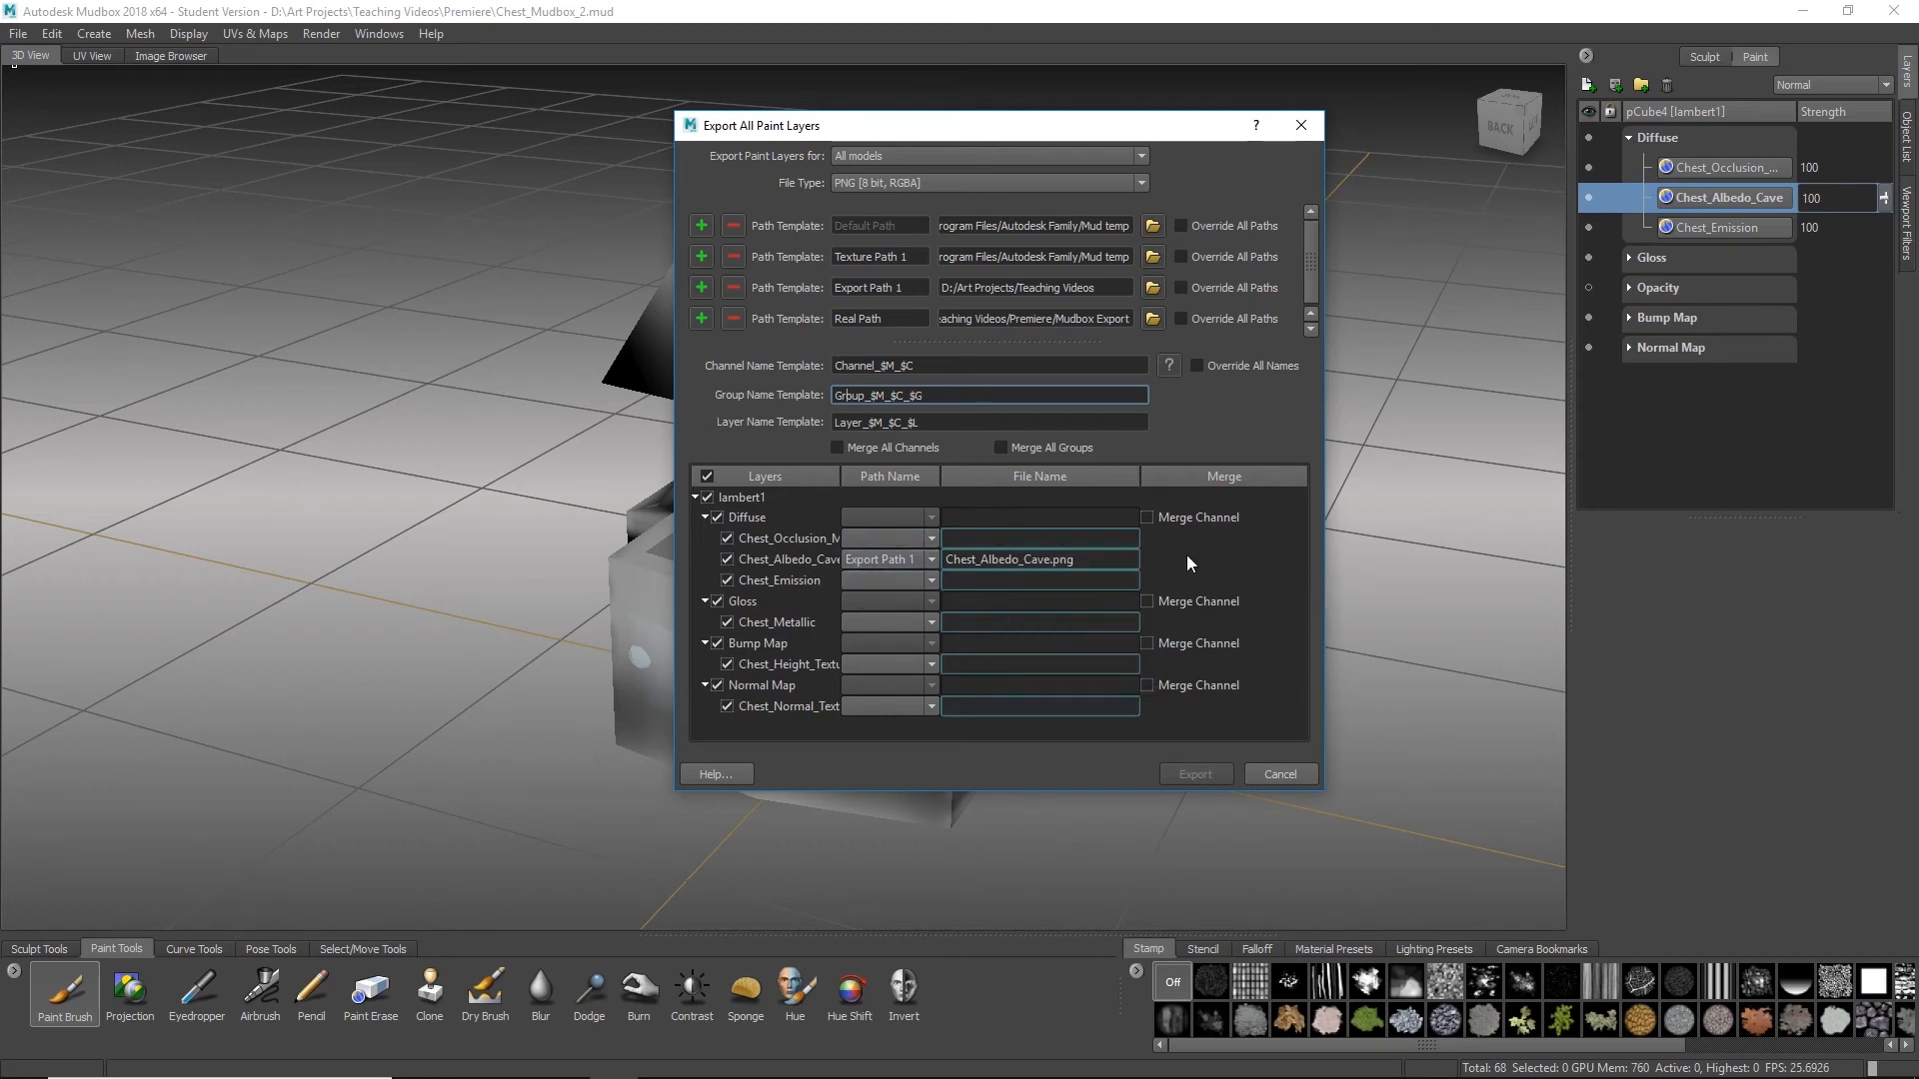
Step: Assign Real Path to the occlusion, albedo and emission layers, and make it override the paths of all layers
click(868, 537)
click(898, 602)
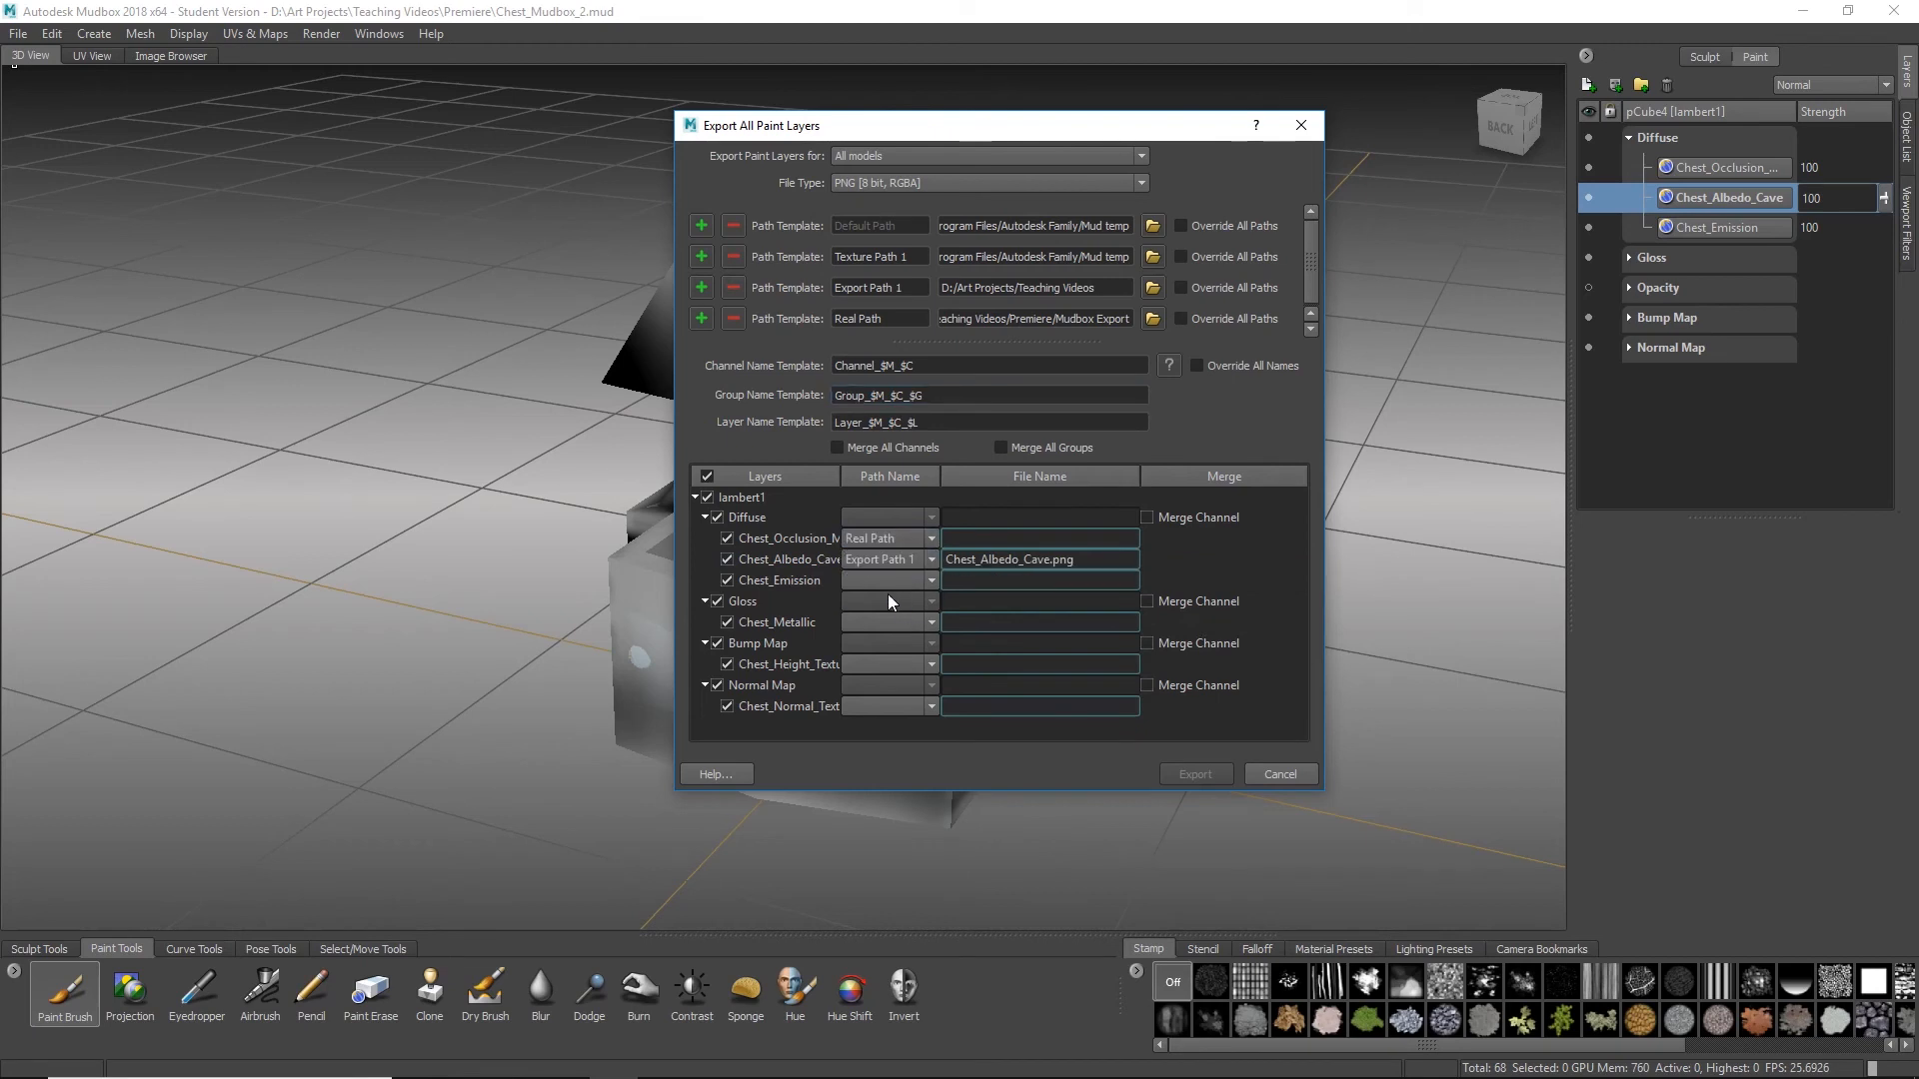
click(860, 561)
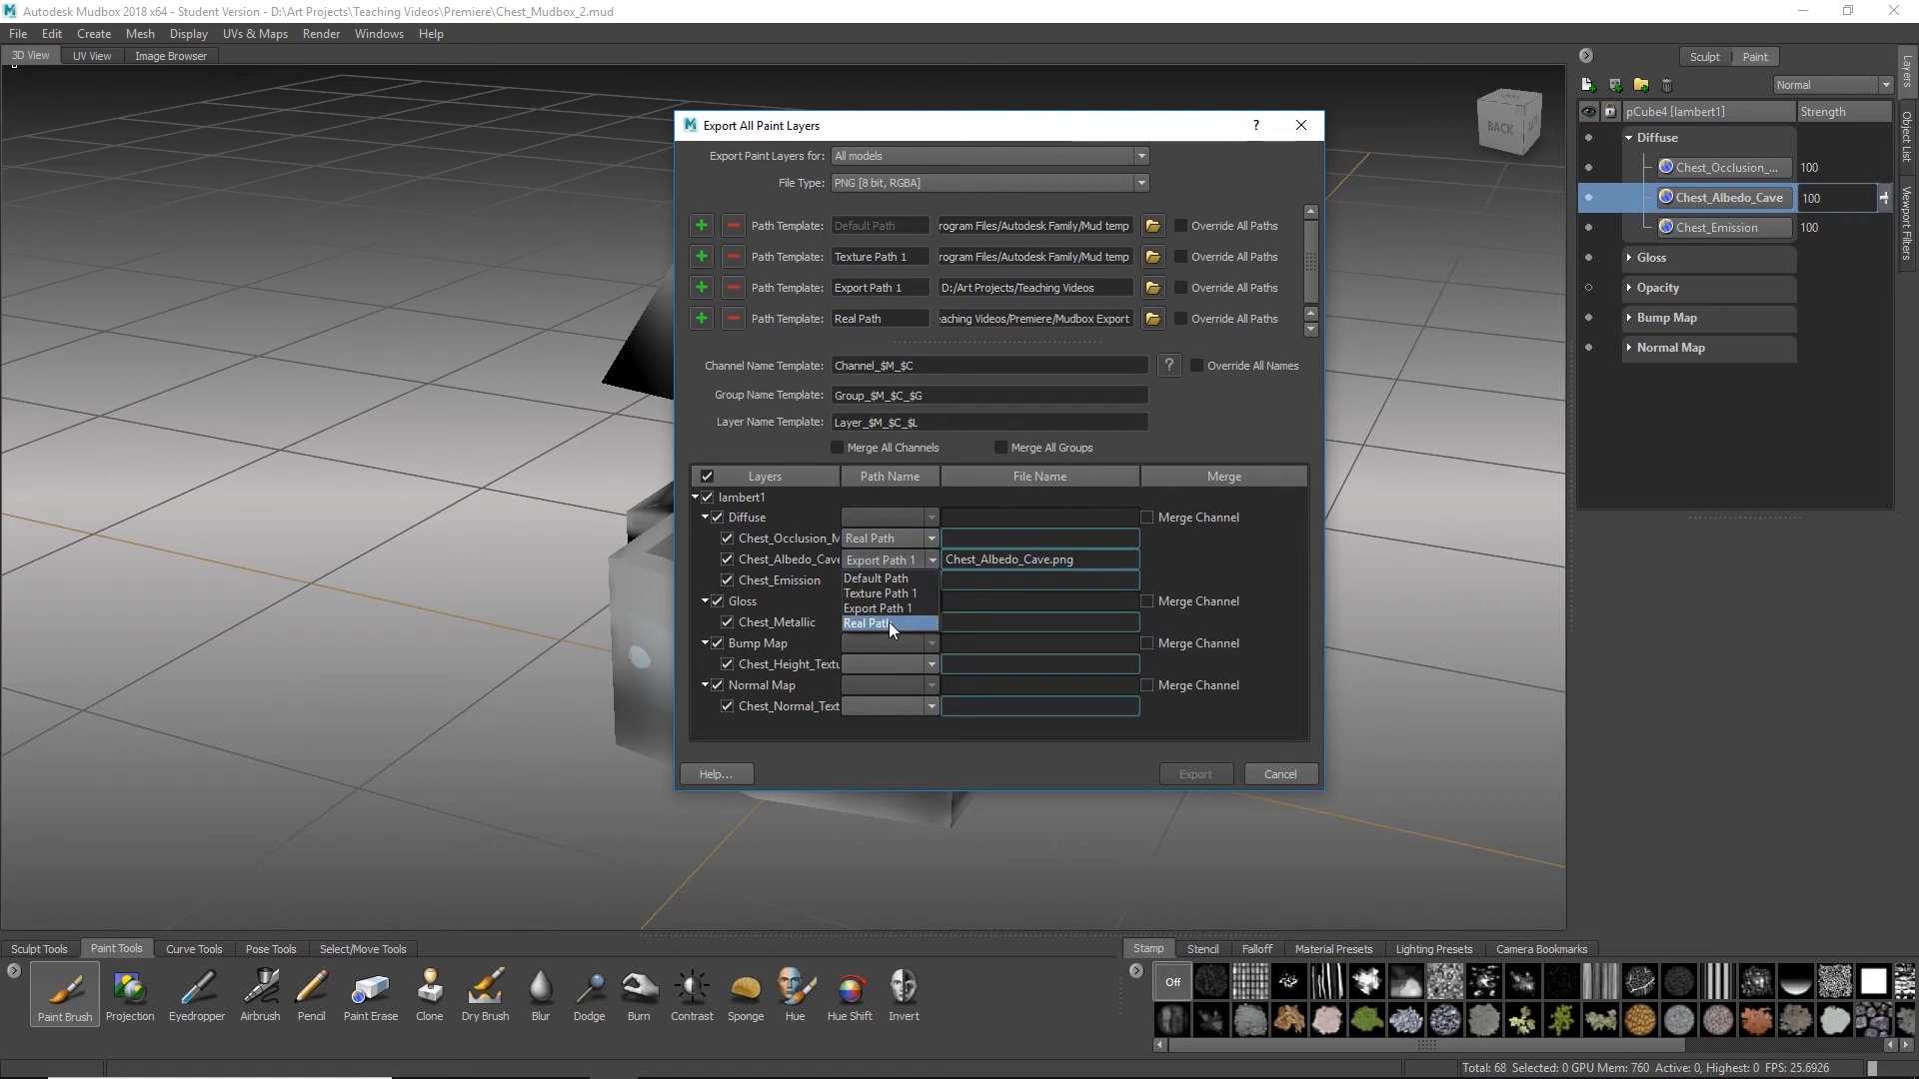
click(856, 621)
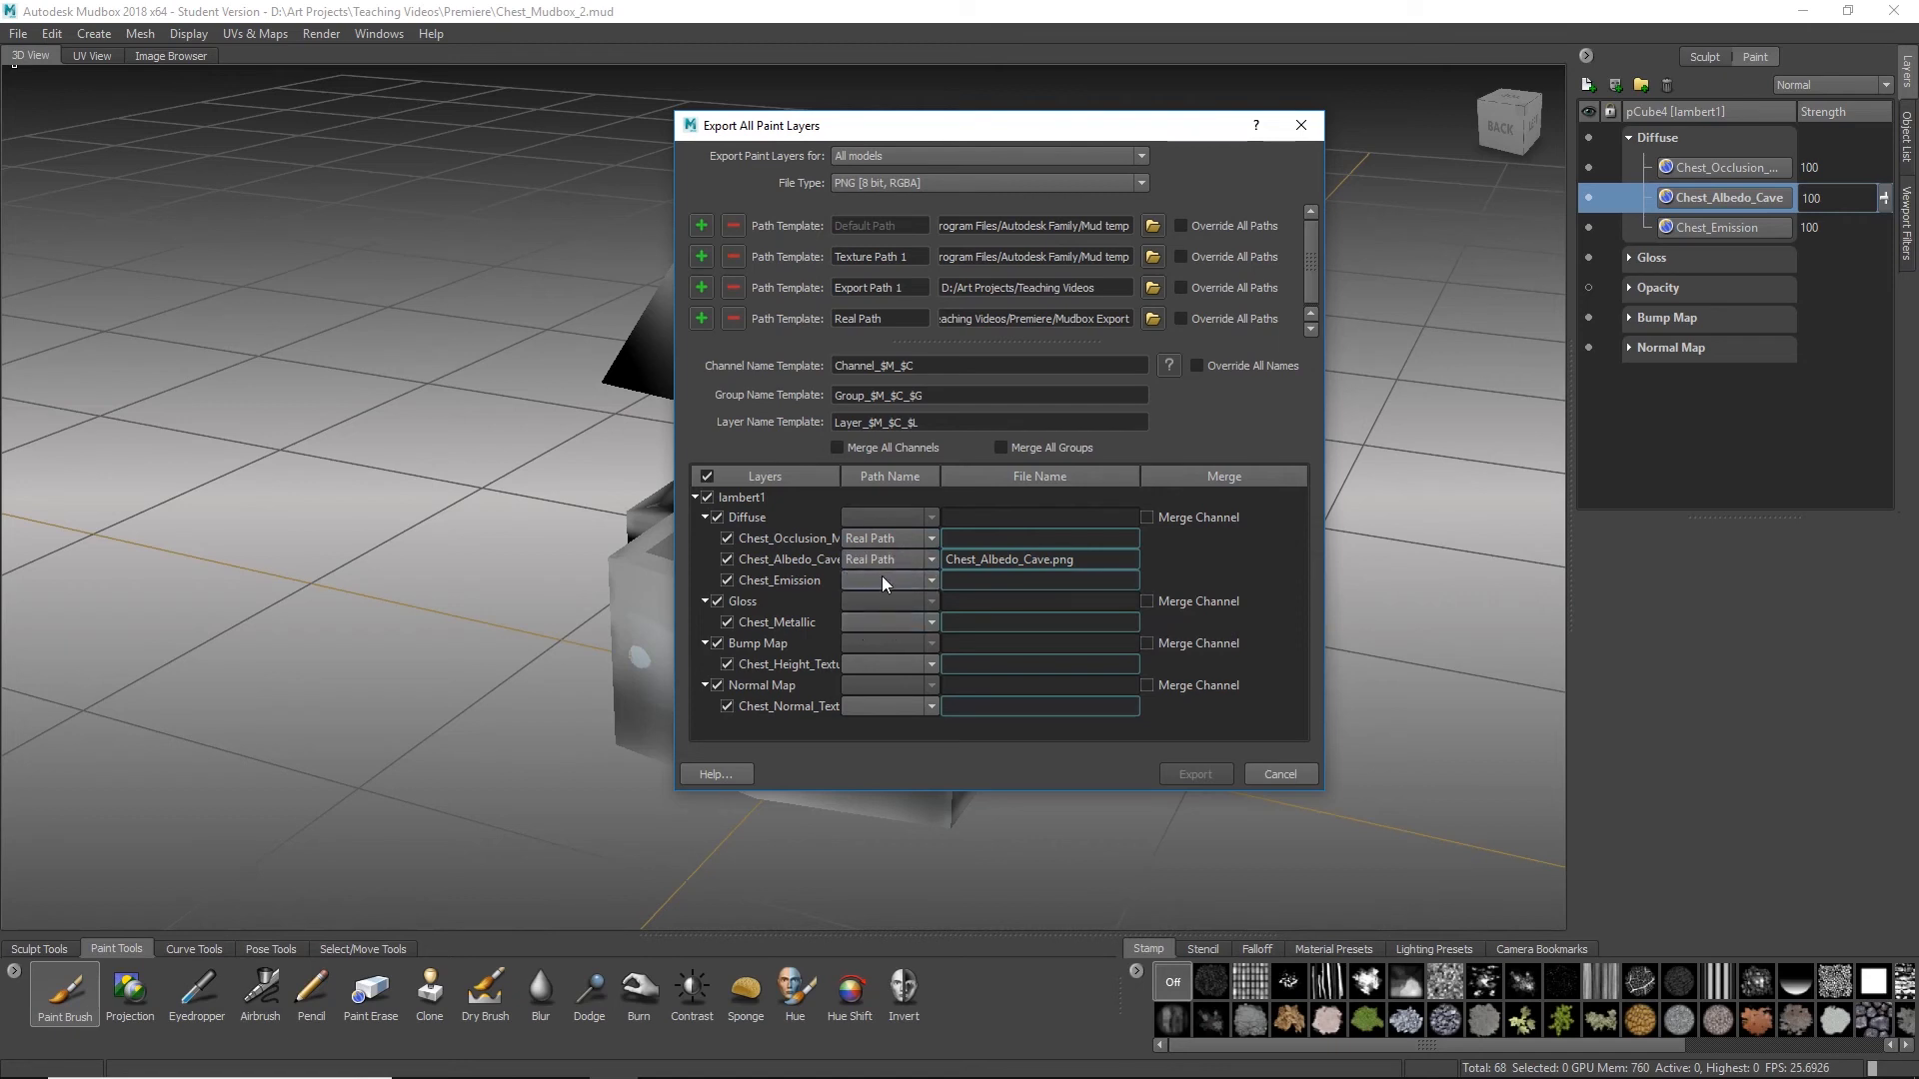
click(882, 578)
click(892, 644)
click(897, 622)
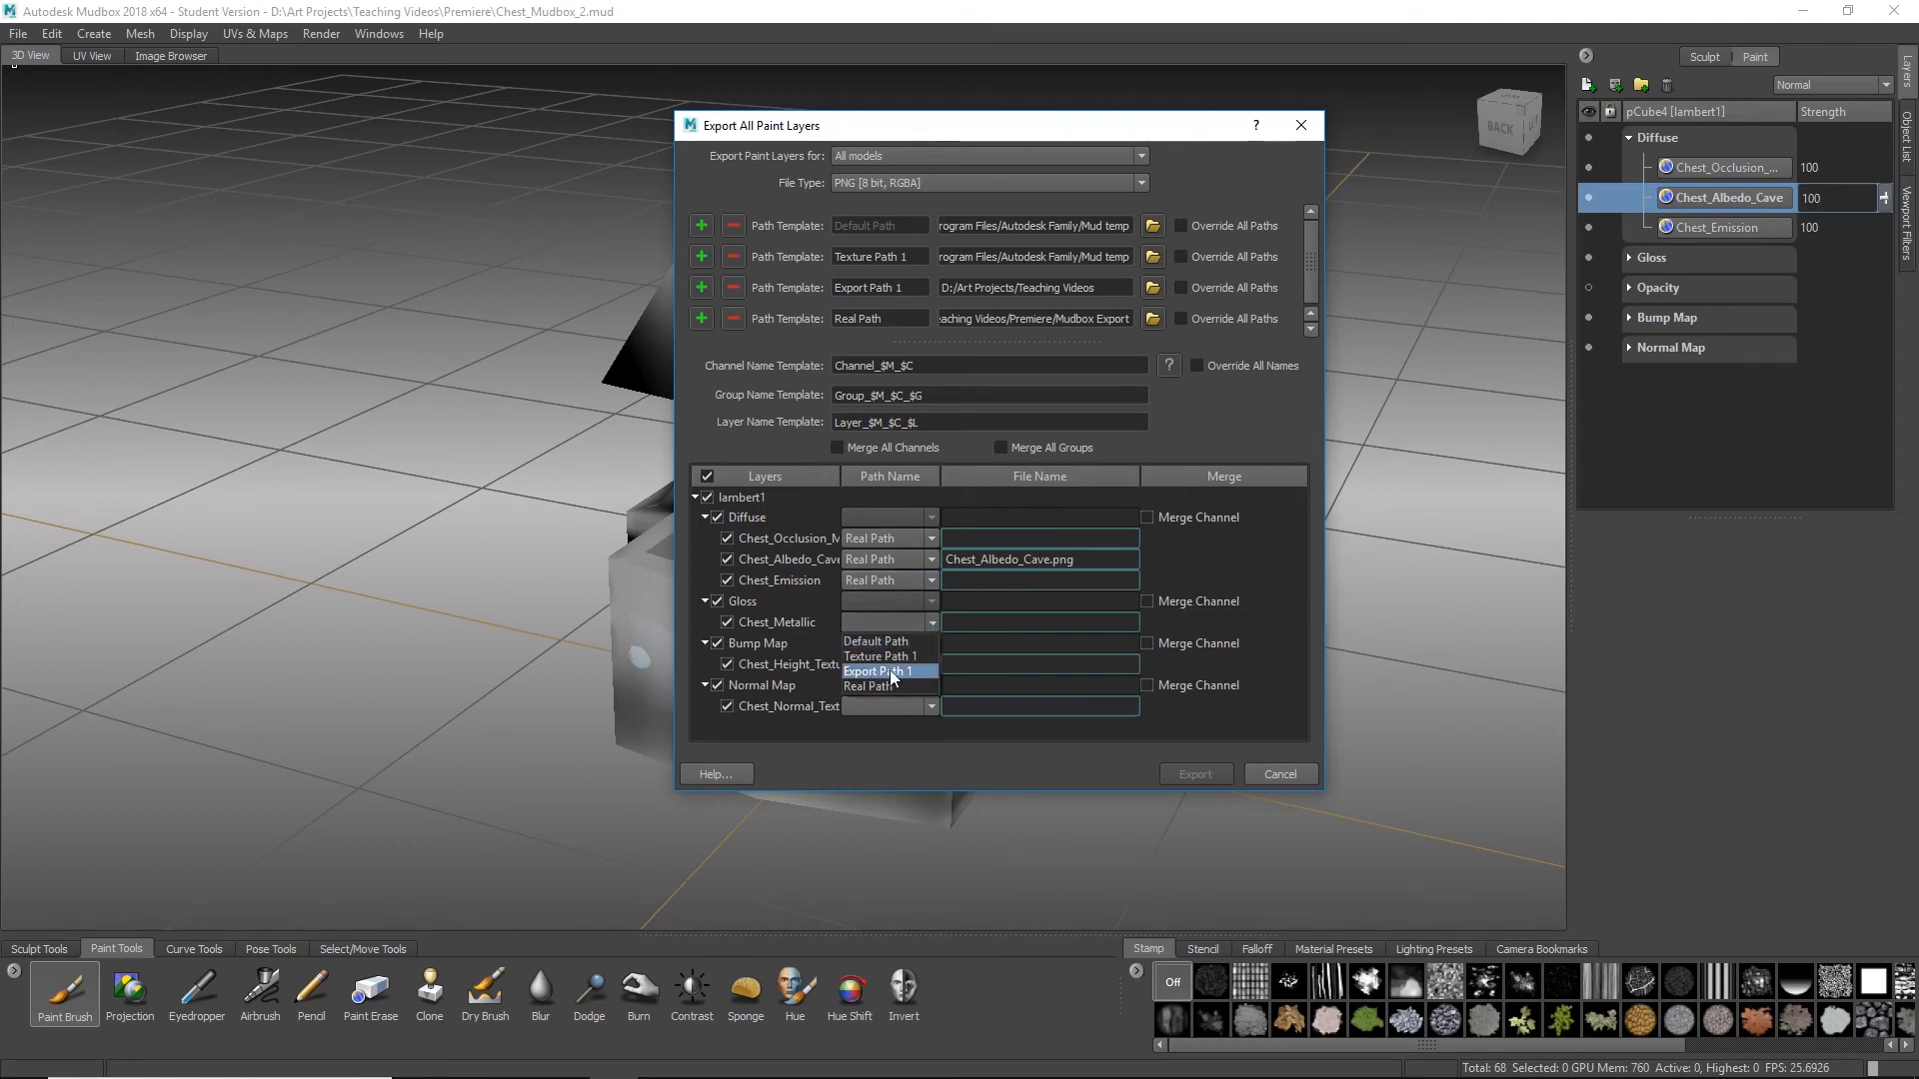
click(879, 617)
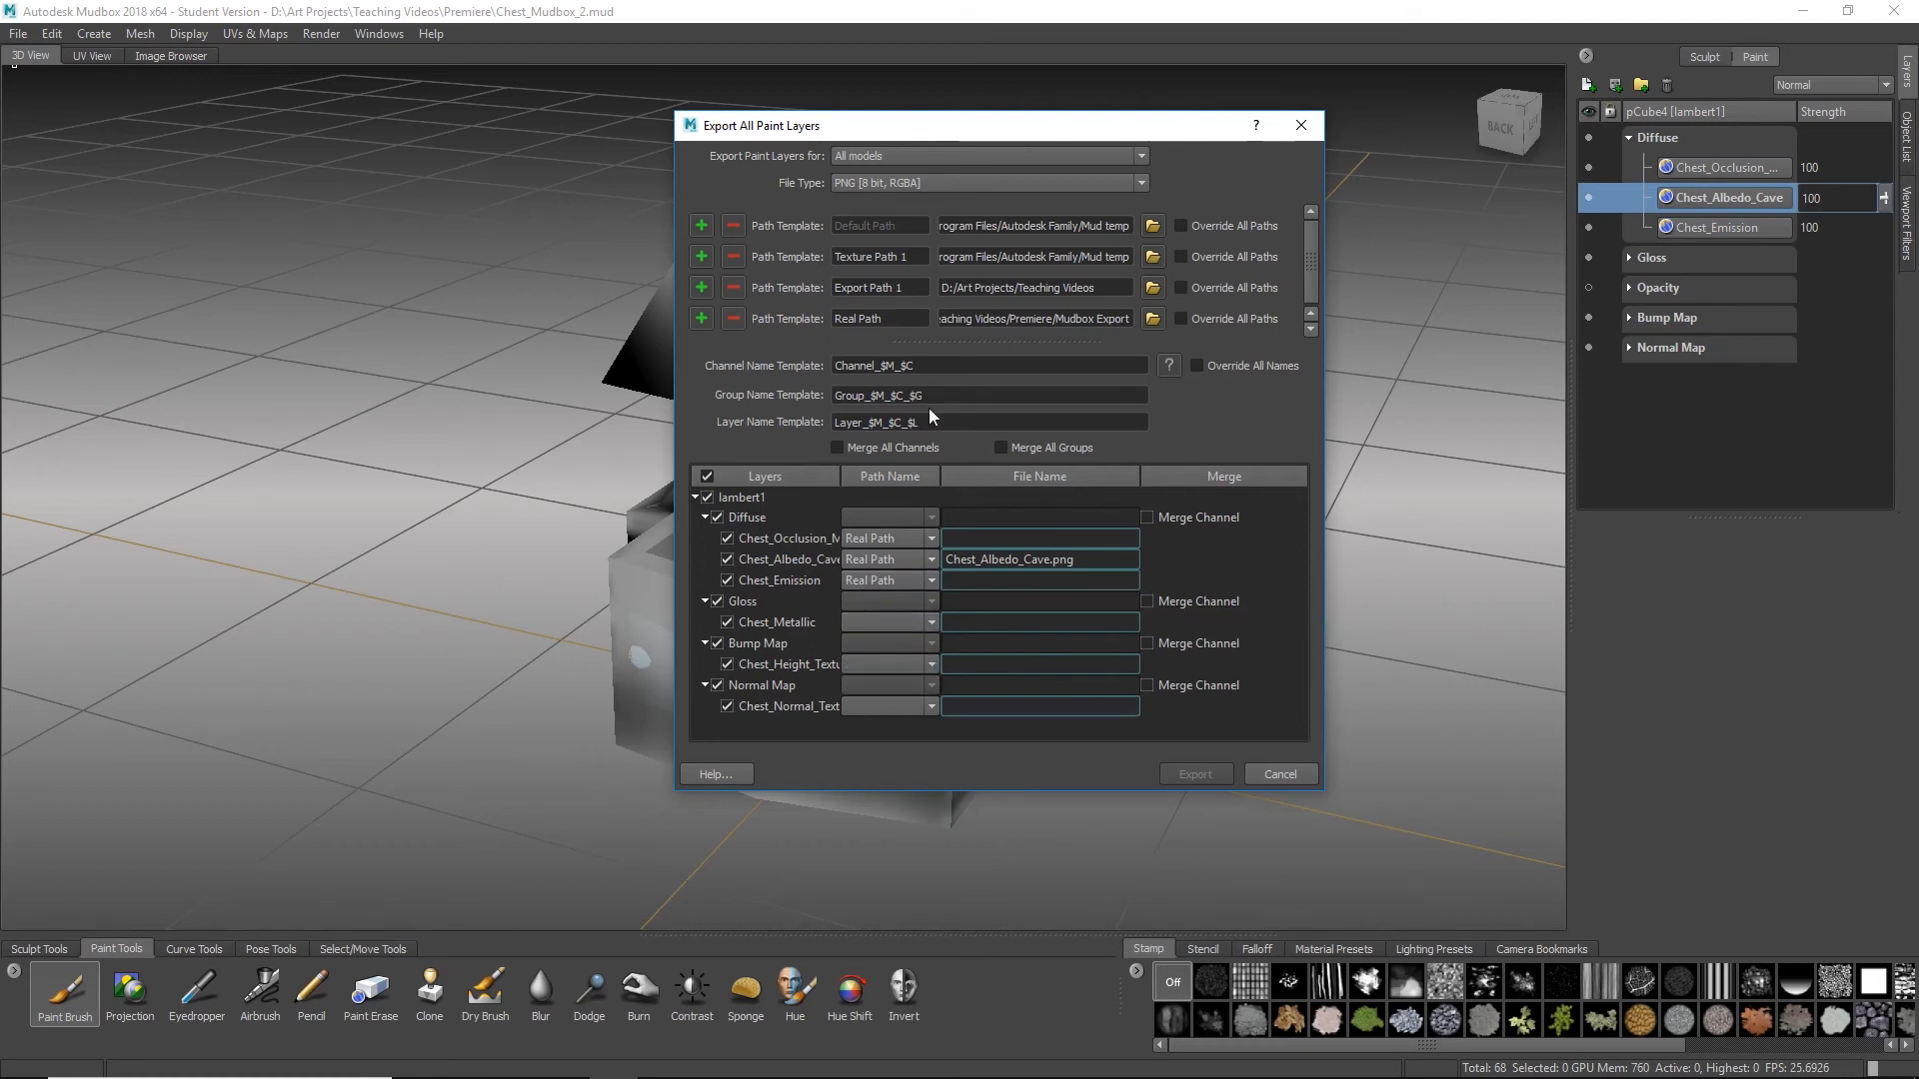
click(1181, 318)
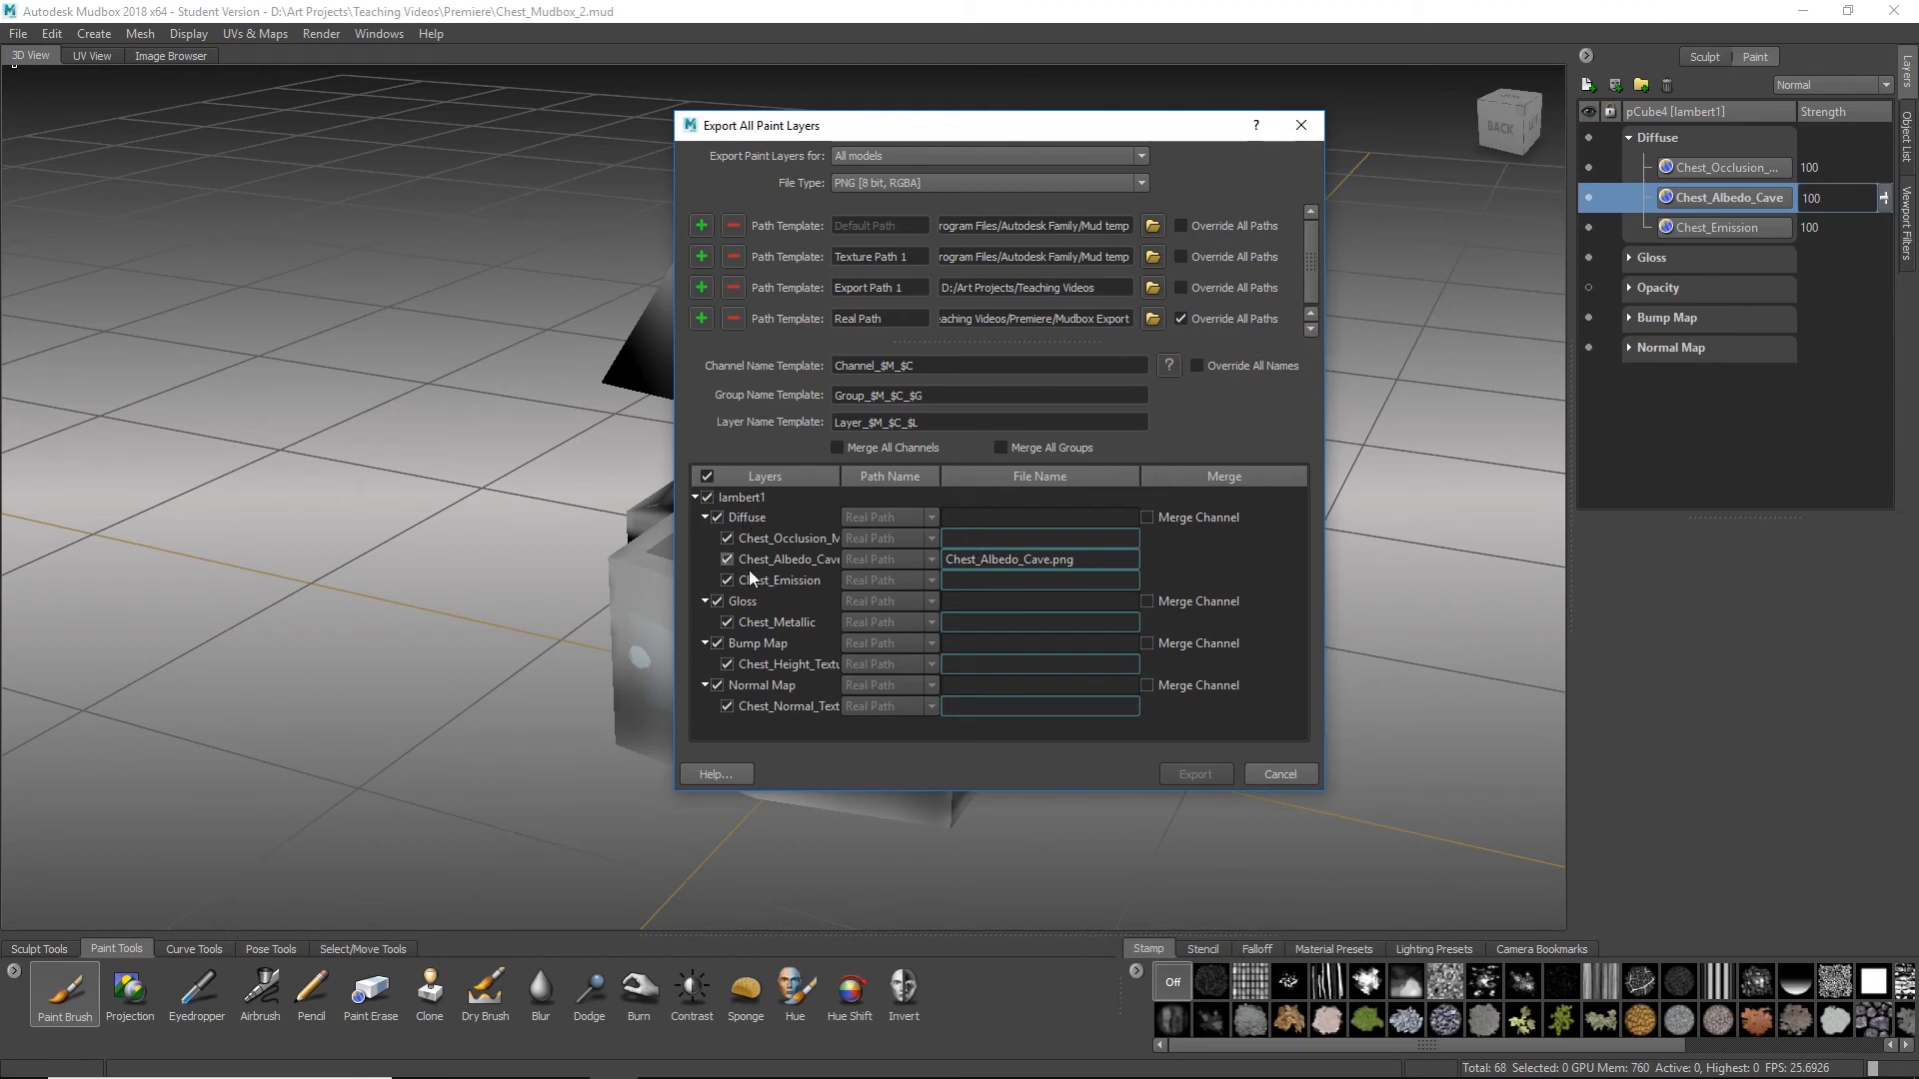
Step: Try merging the Diffuse channel into a single file named NO nOnO
click(1146, 516)
click(1090, 514)
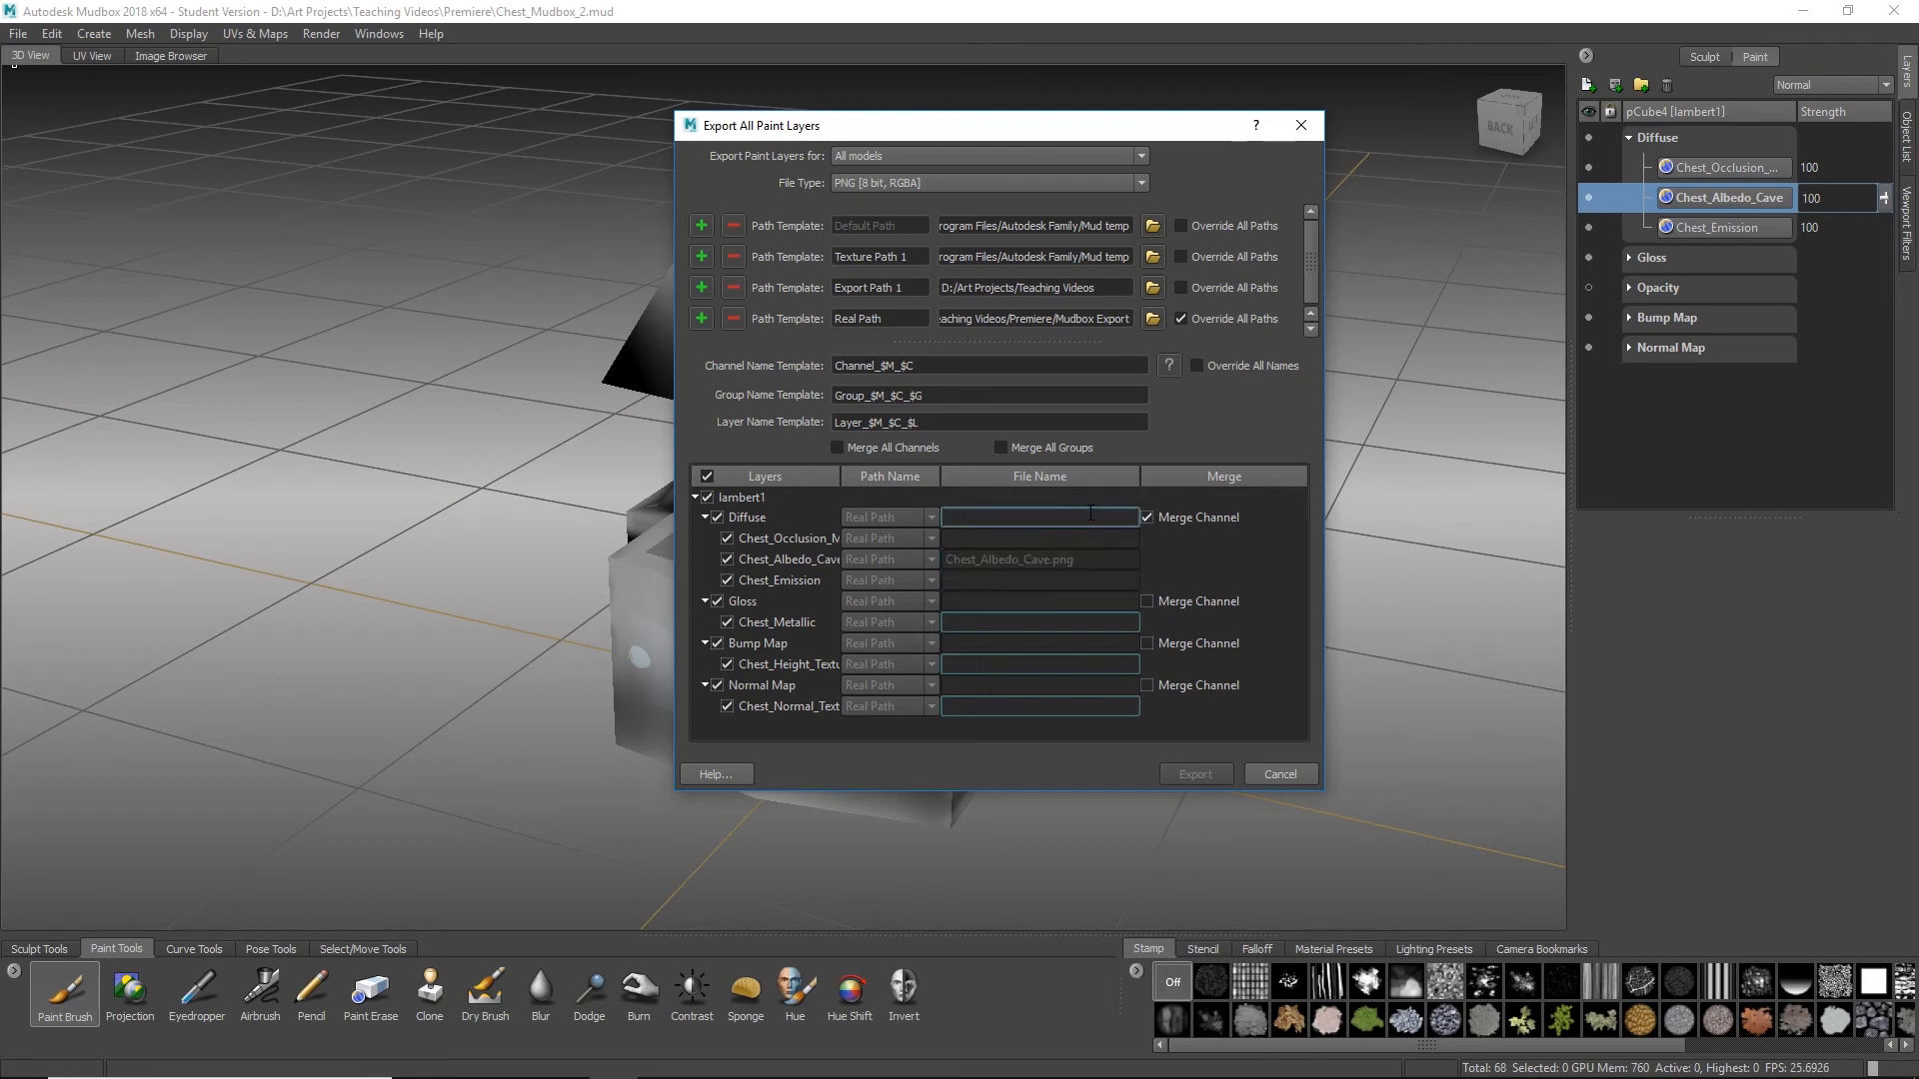
text(NO nOnO)
click(1147, 518)
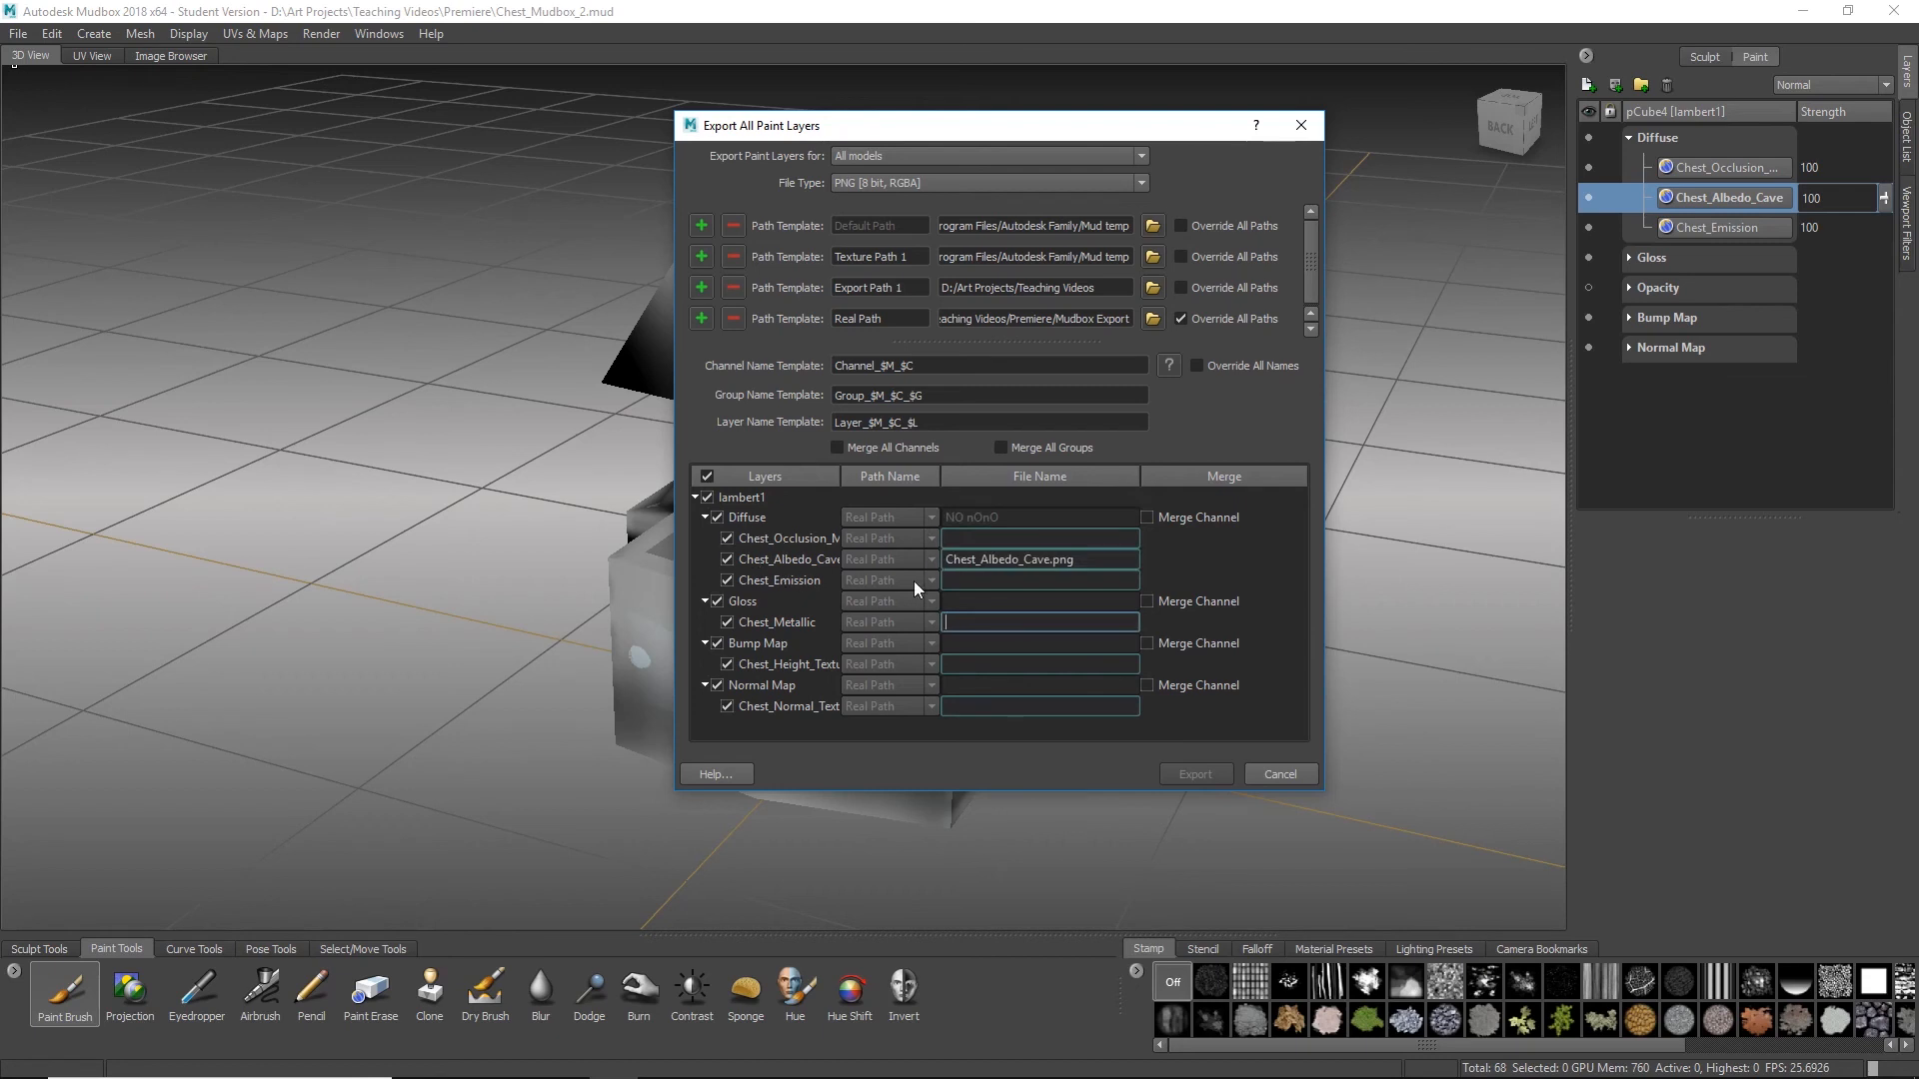
Step: Name the occlusion layer's export file Chest_Cave_Occlusion, copying the Chest_Cave prefix for reuse
click(1025, 539)
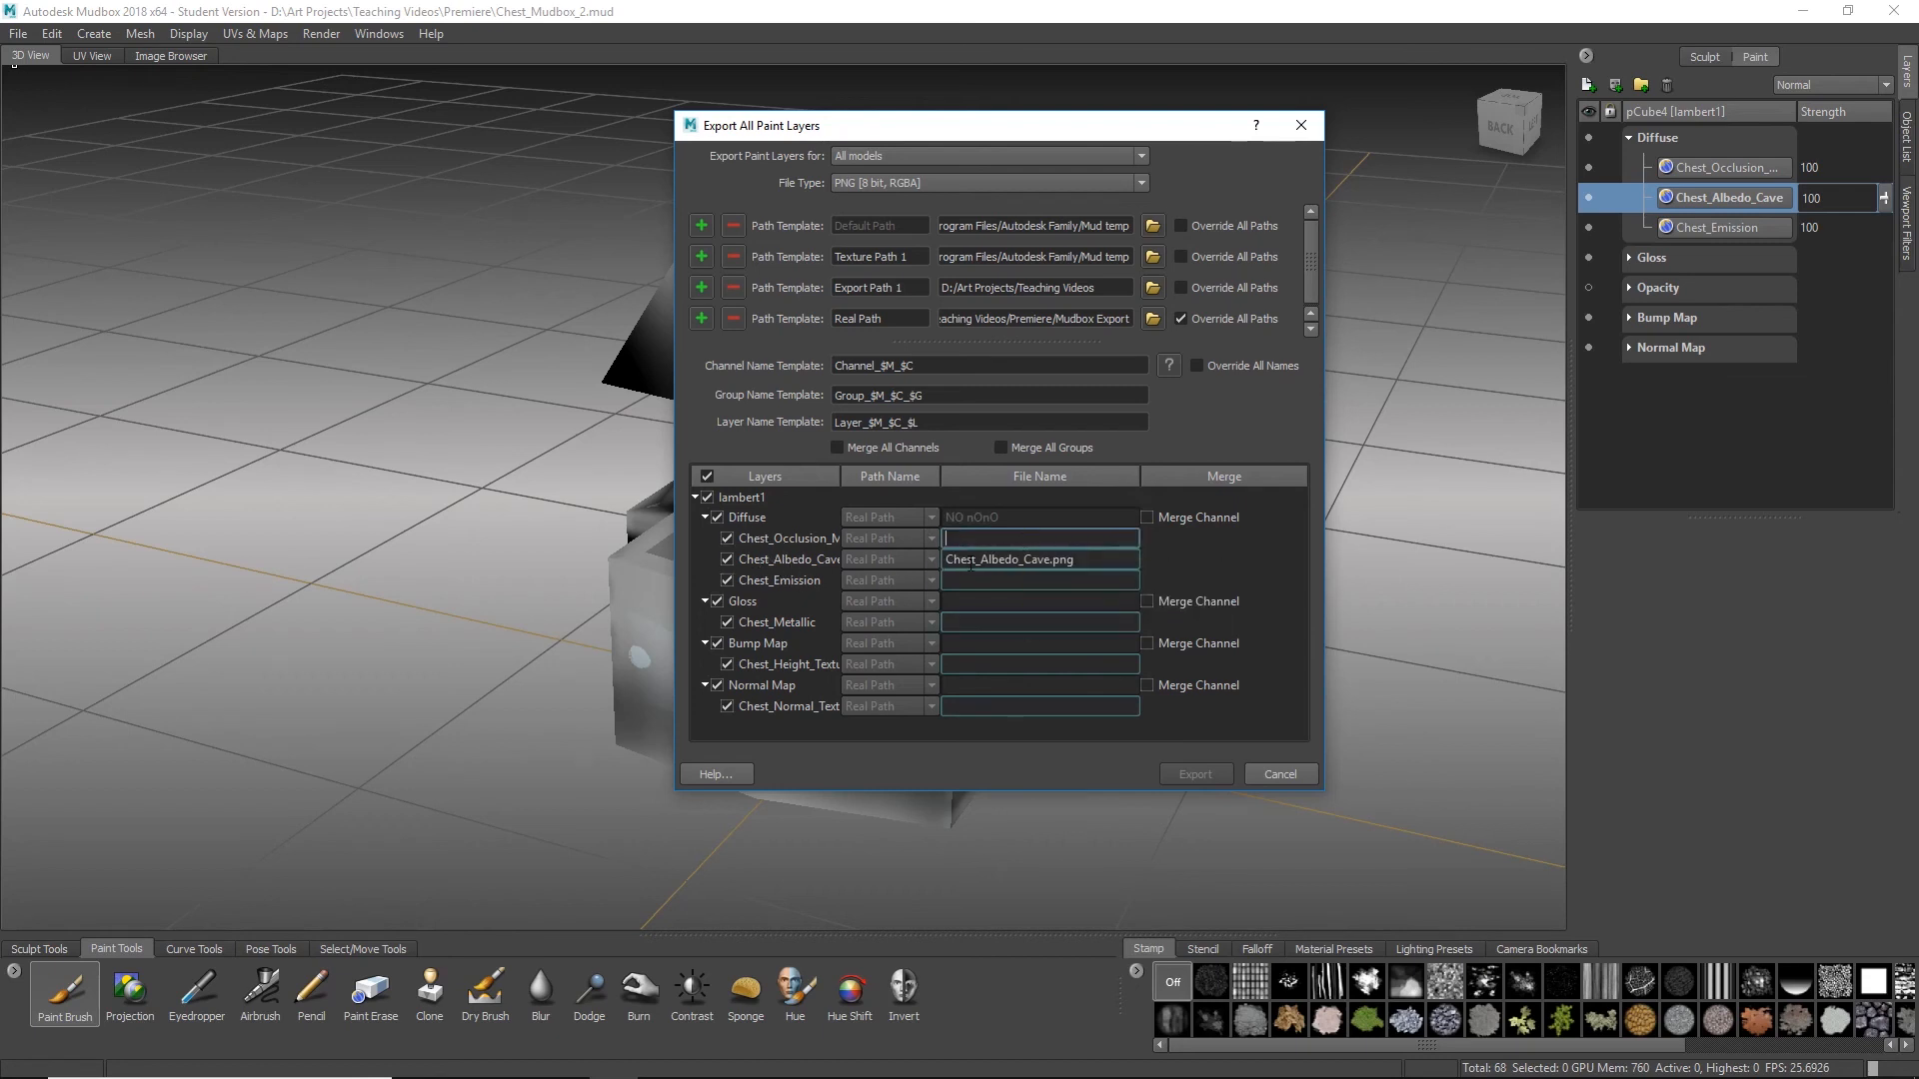
text(Chest_Cave)
drag(1038, 543, 933, 535)
key(ctrl+c)
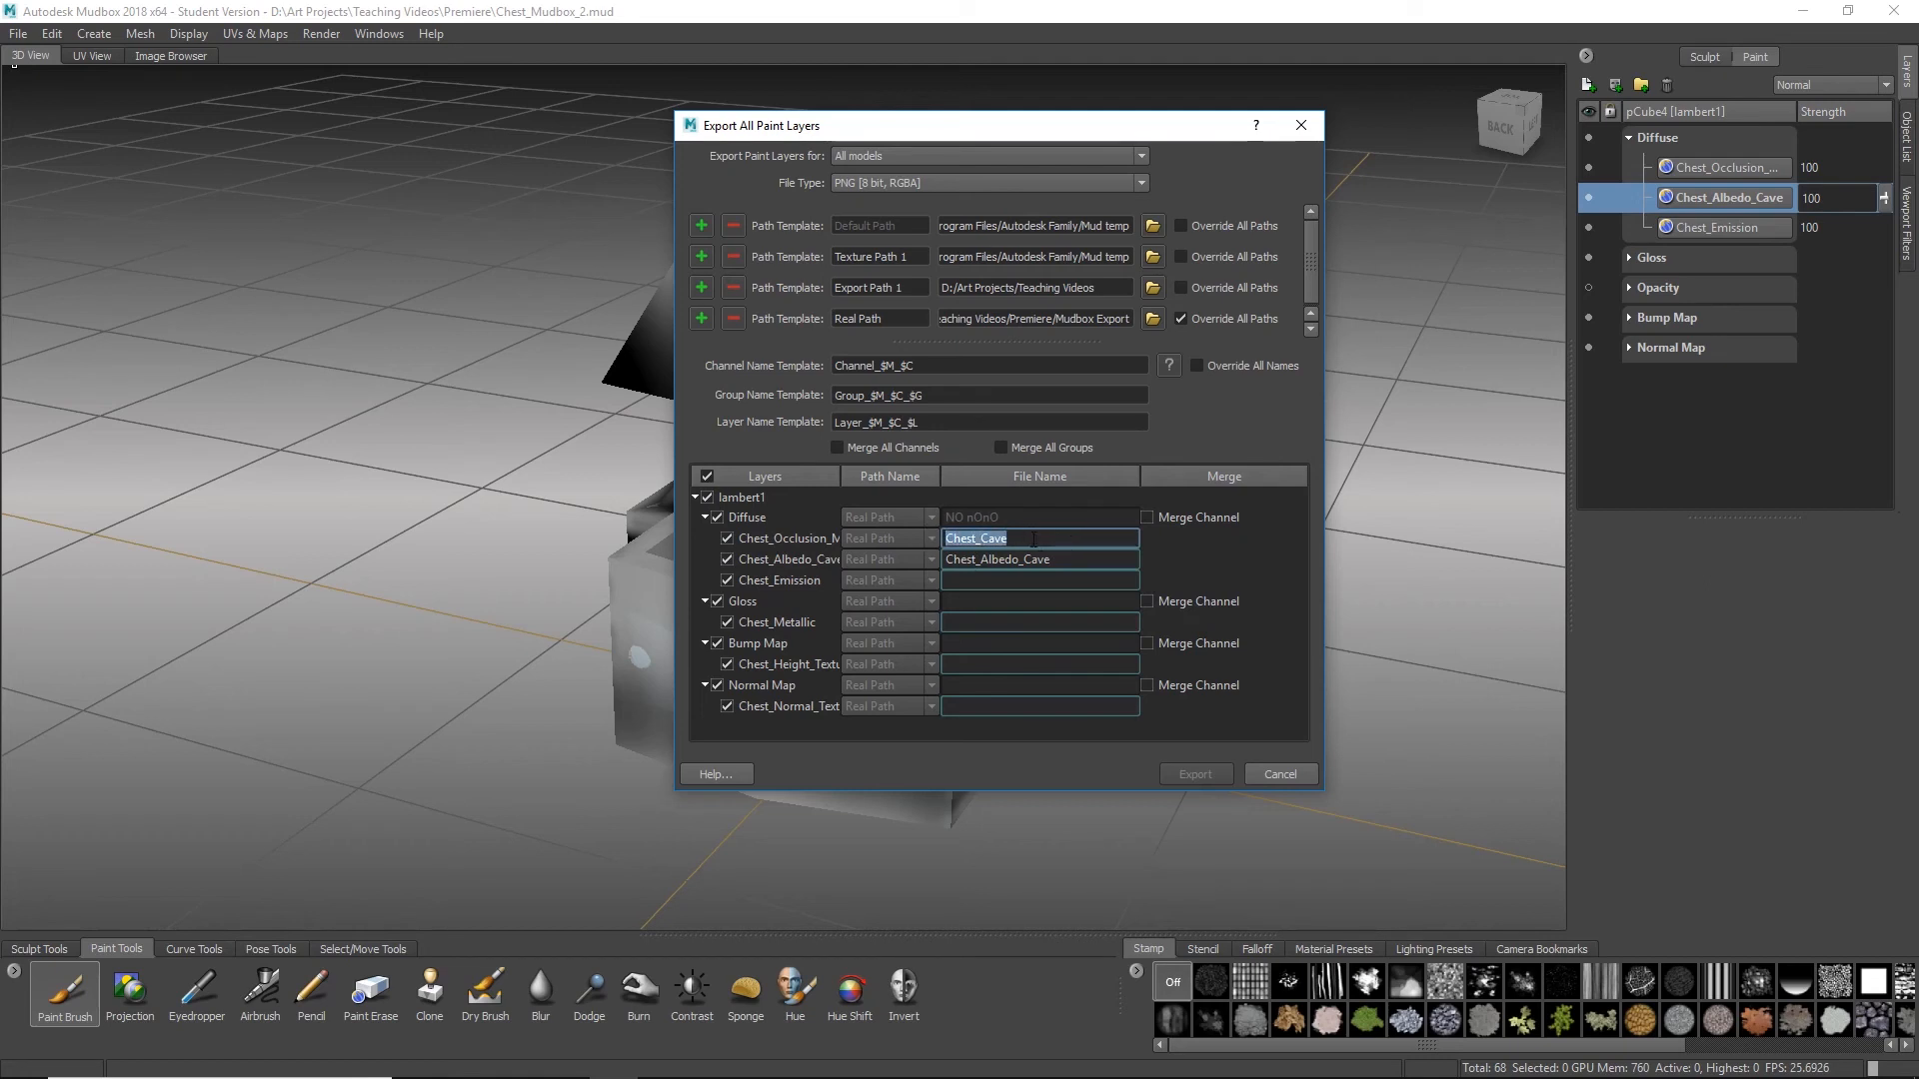
click(1033, 540)
text(ve_)
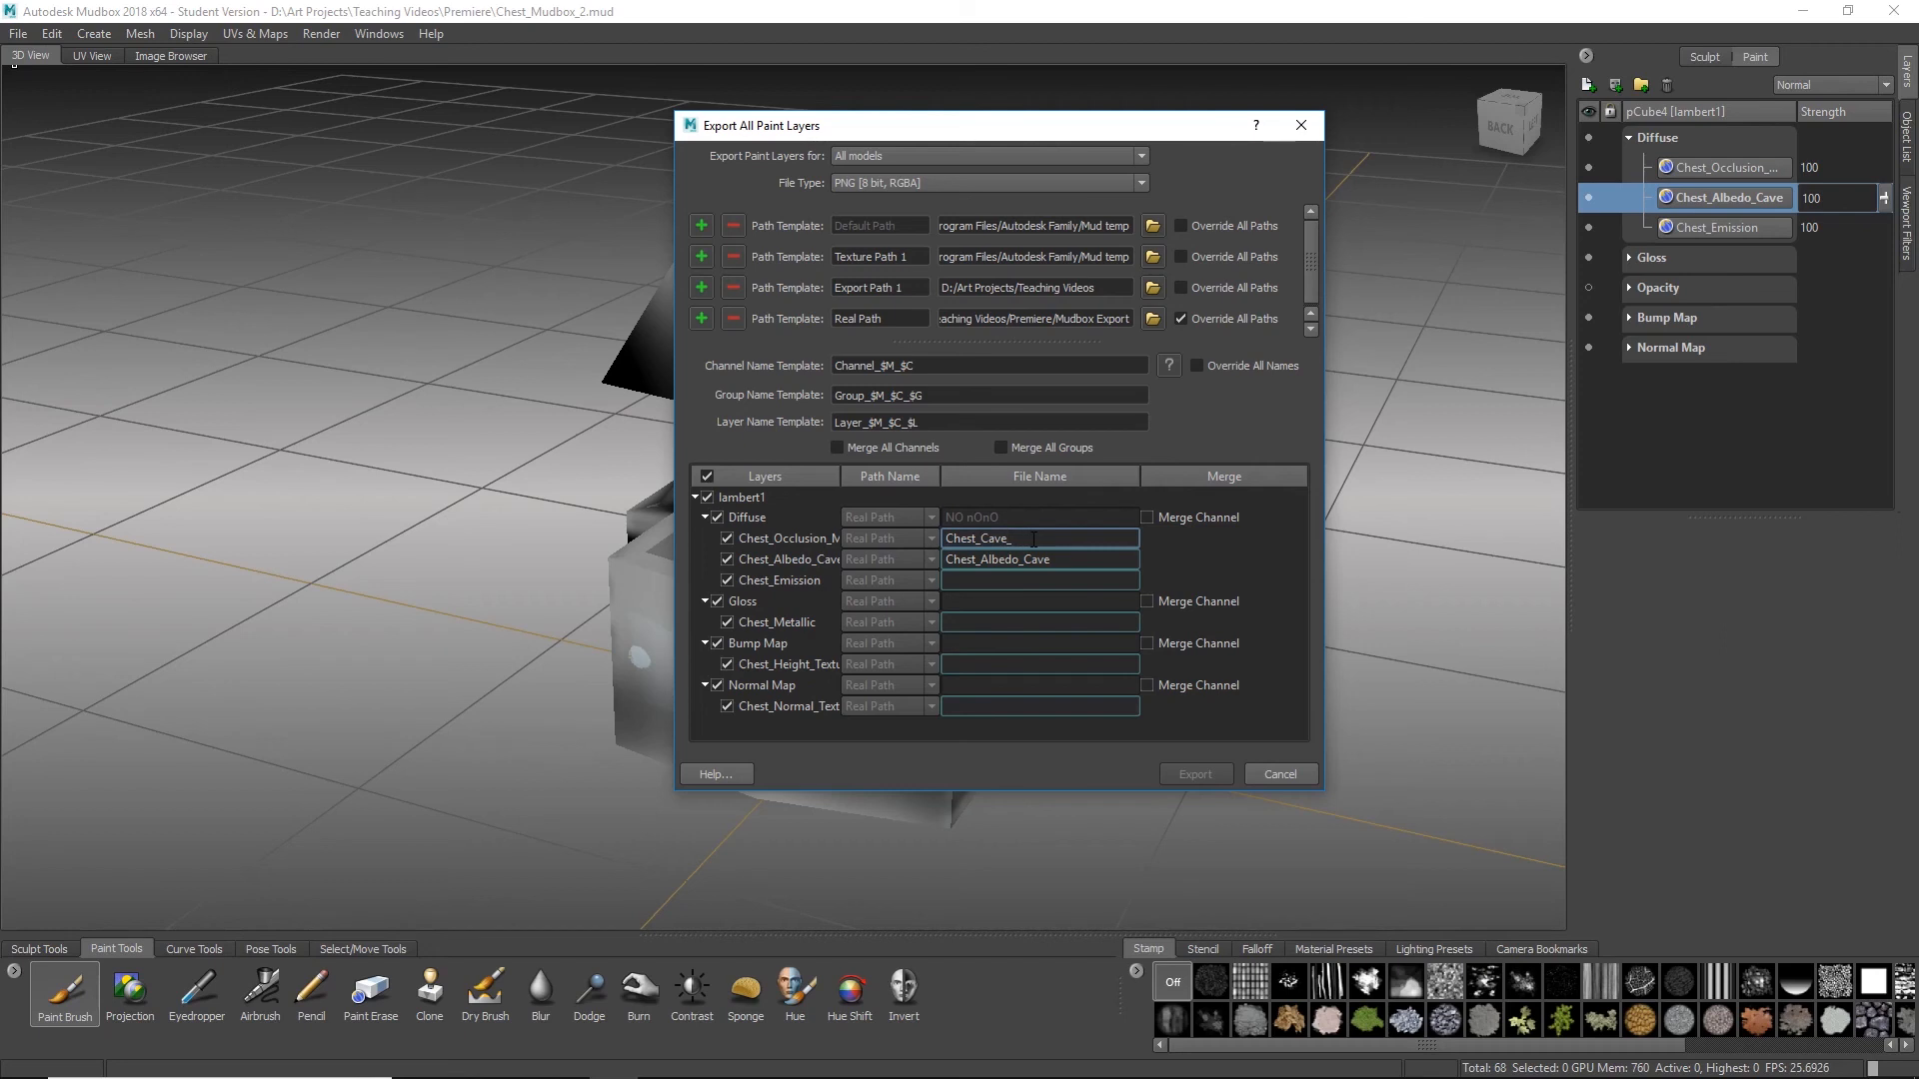
text(Occlusion)
Step: Name the albedo layer's export file Chest_Cave_Albedo and the emission layer's file Chest_Cave_Emission
drag(1074, 567, 982, 563)
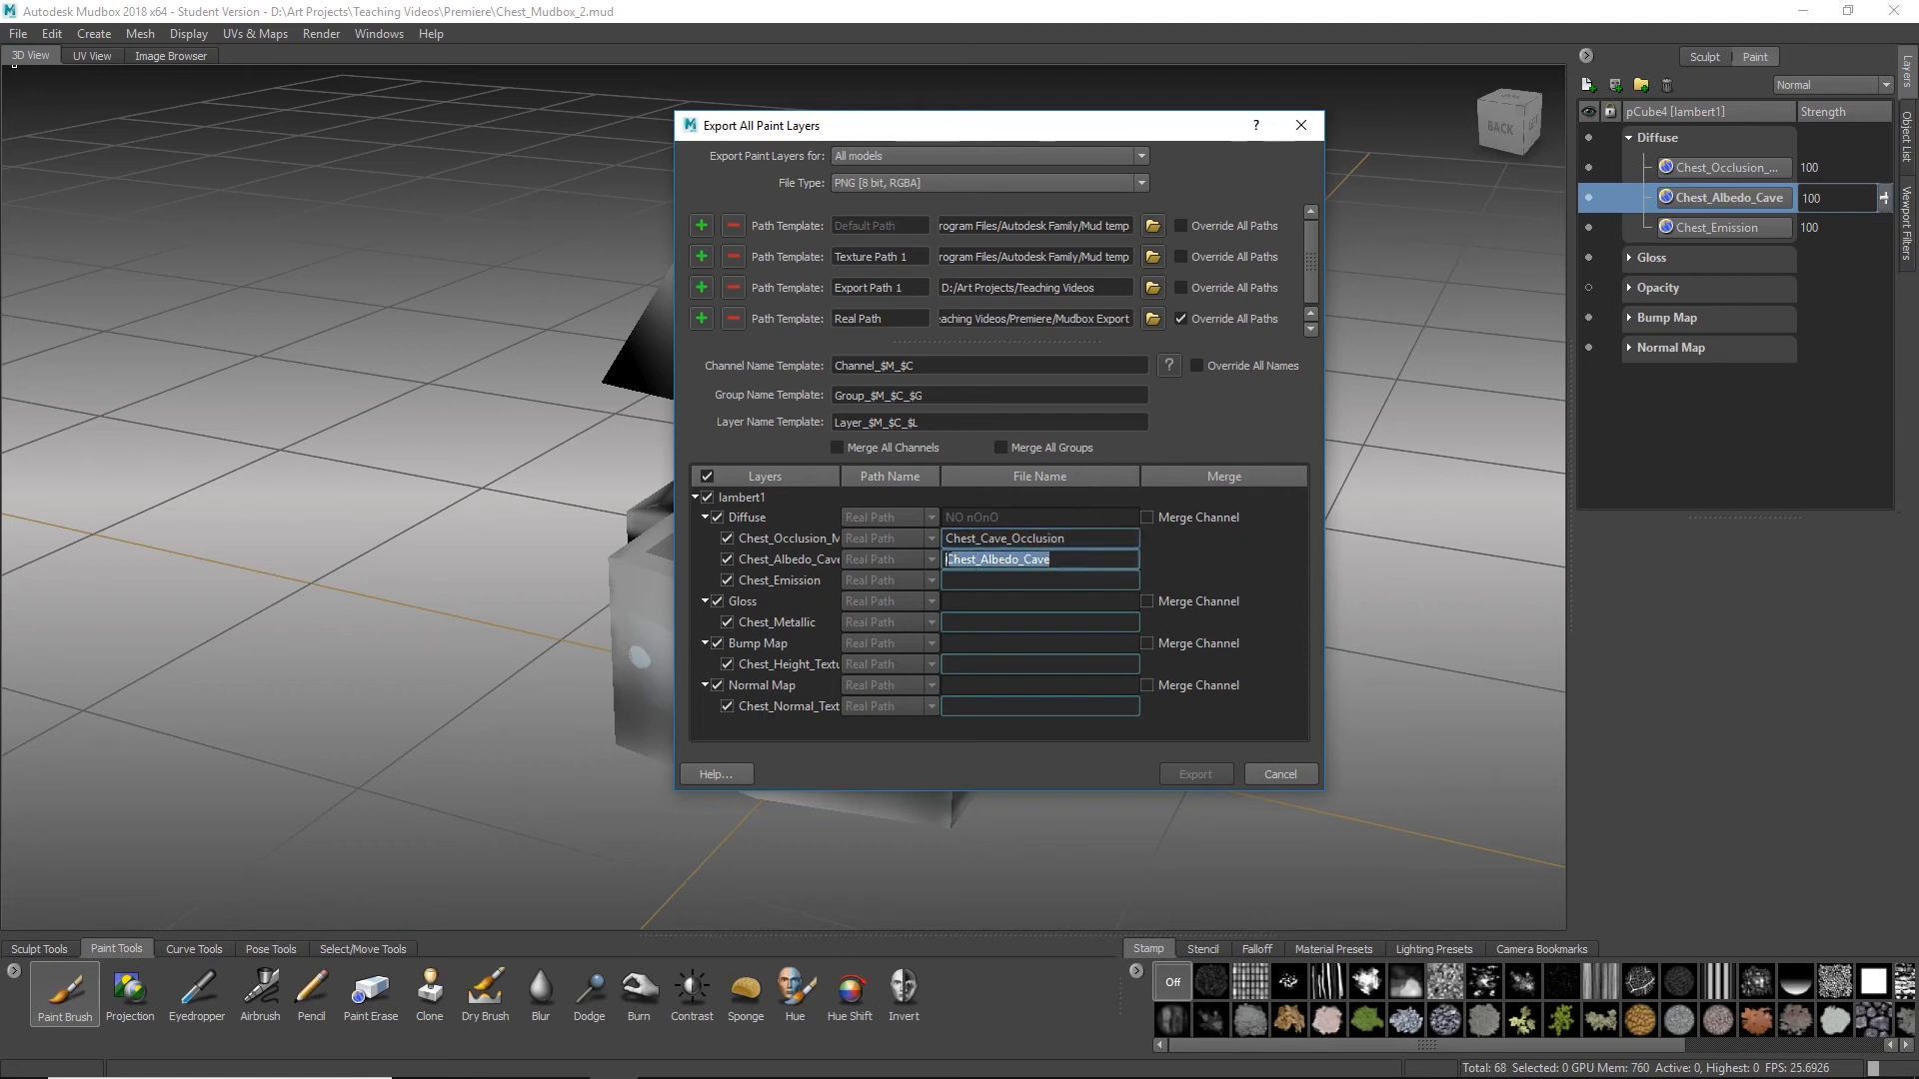
text(Cave_Albedo)
click(1048, 580)
key(ctrl+v)
text(_E)
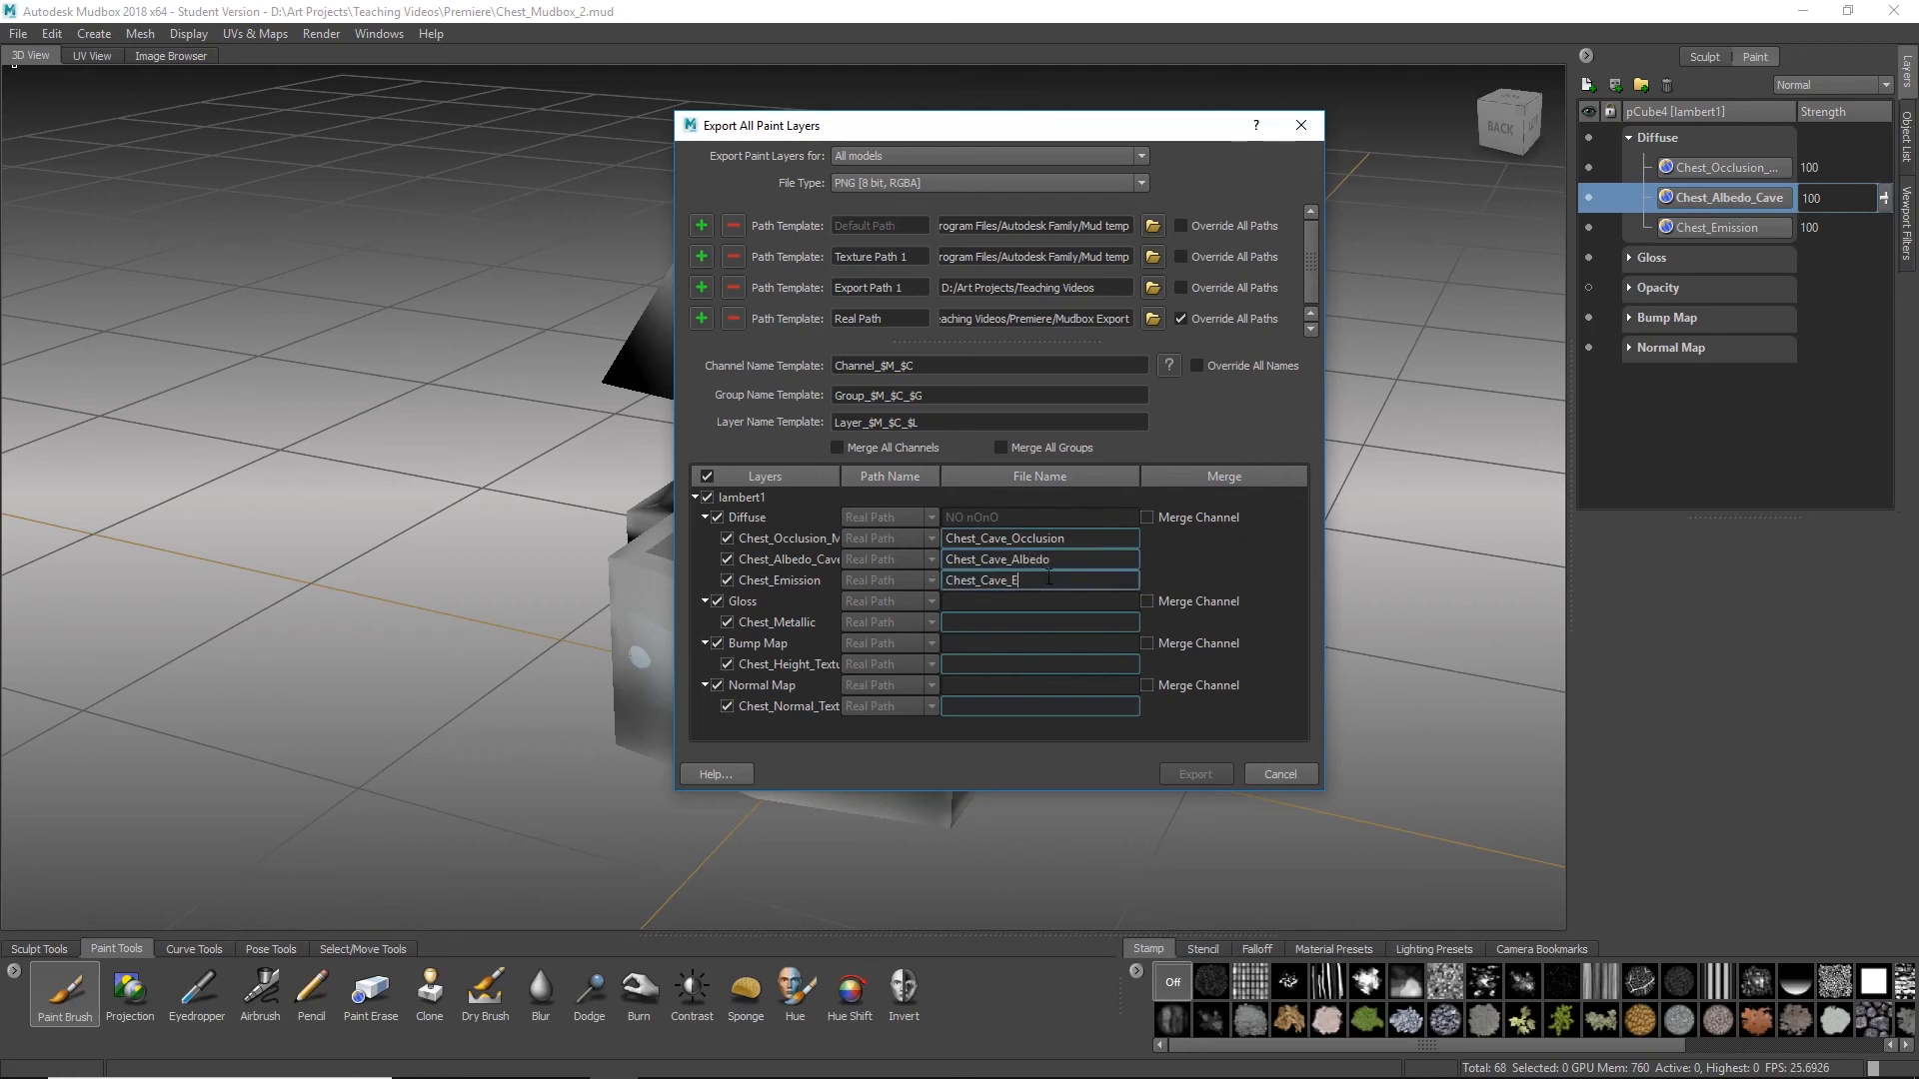
text(mission)
Step: Name the Gloss channel's metallic layer file Chest_Cave_Metallic and the Bump Map's height layer file Chest_Cave_Height
click(960, 622)
key(ctrl+v)
text(_Me)
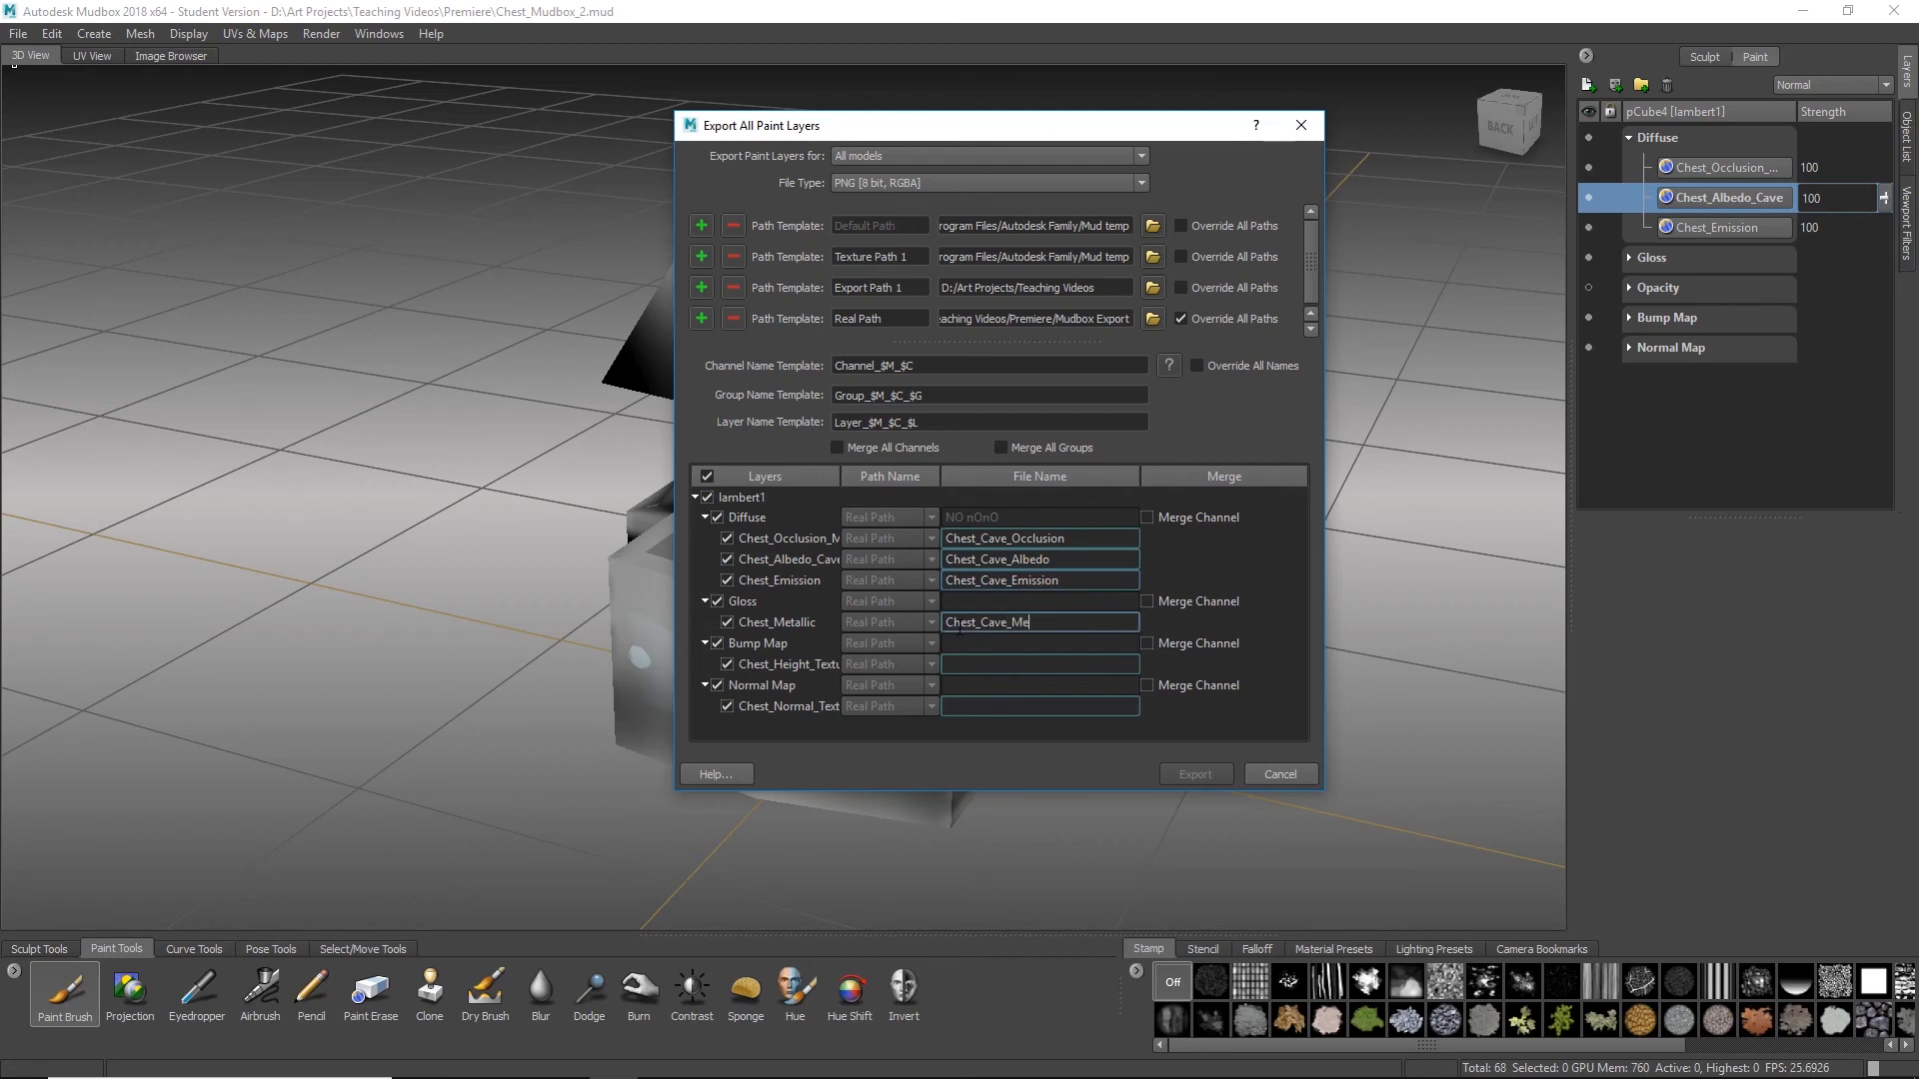
text(tallic)
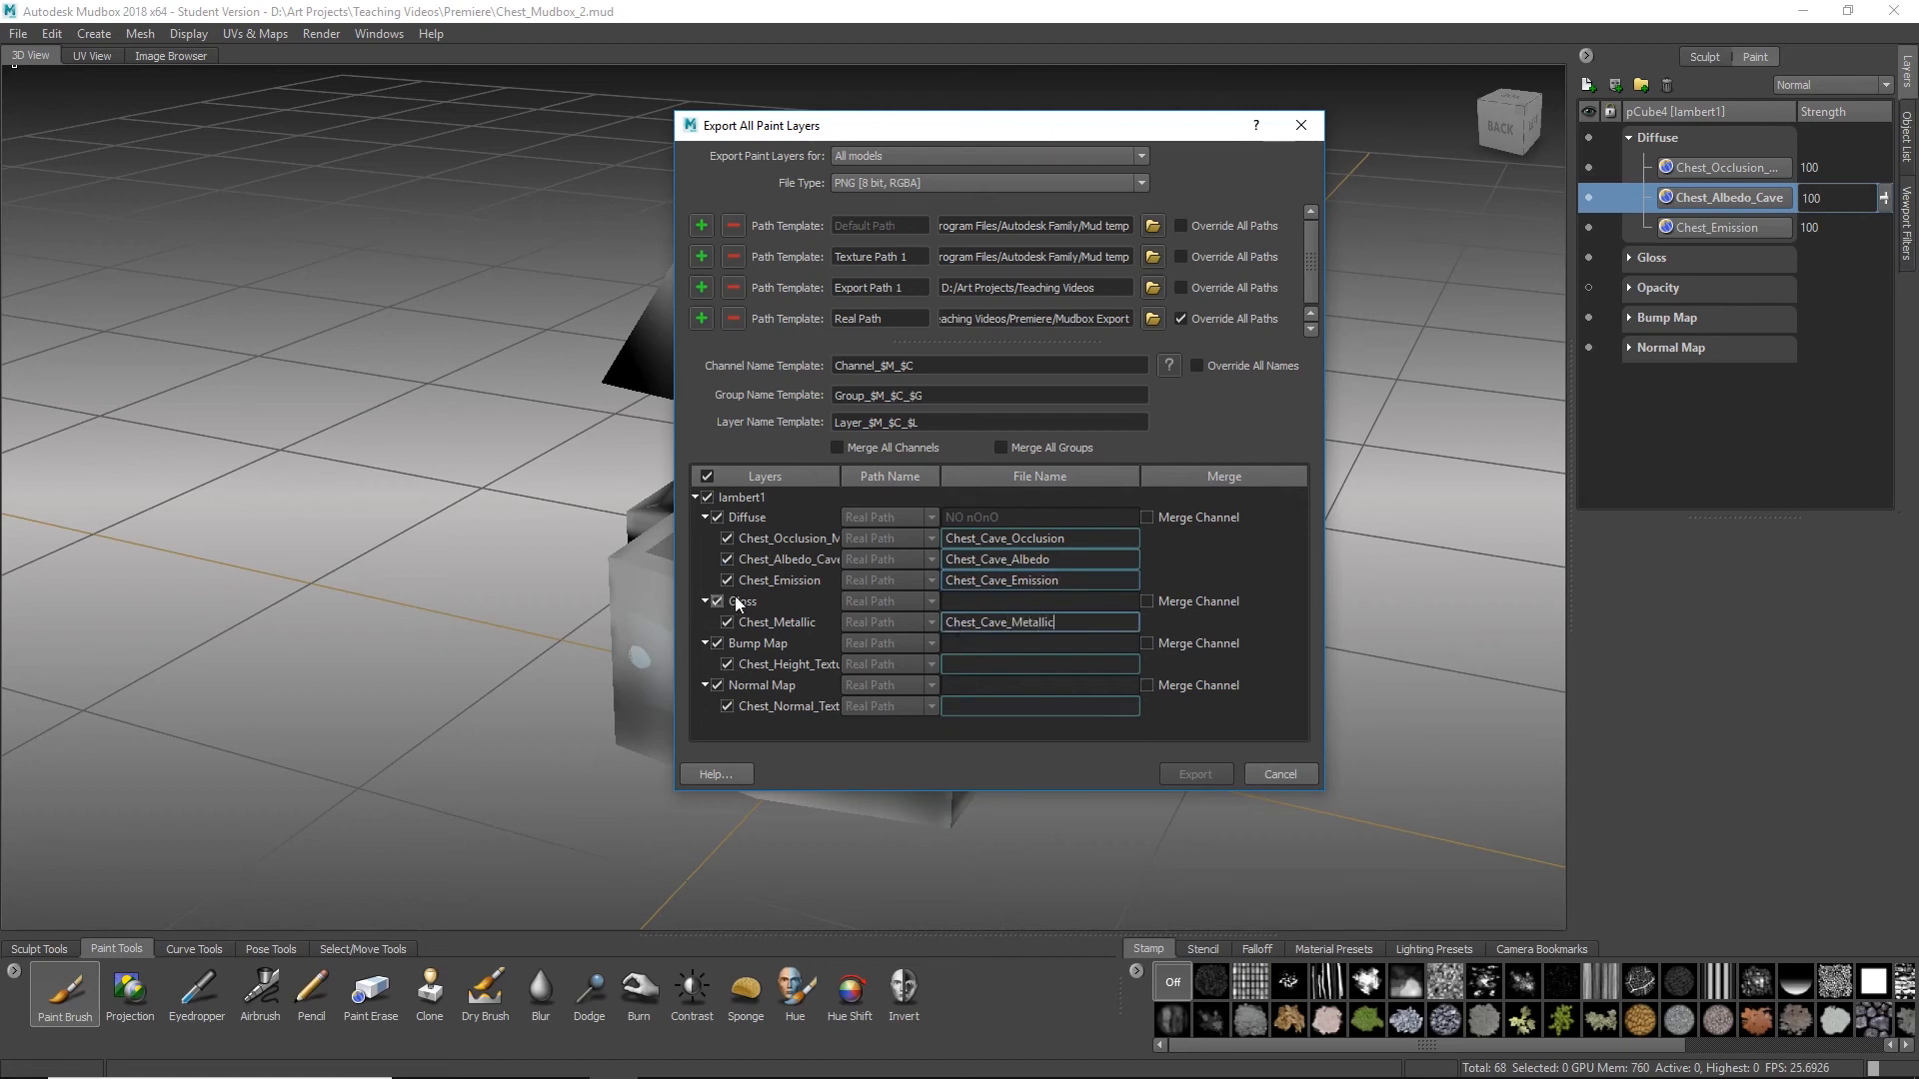
click(966, 665)
key(ctrl+v)
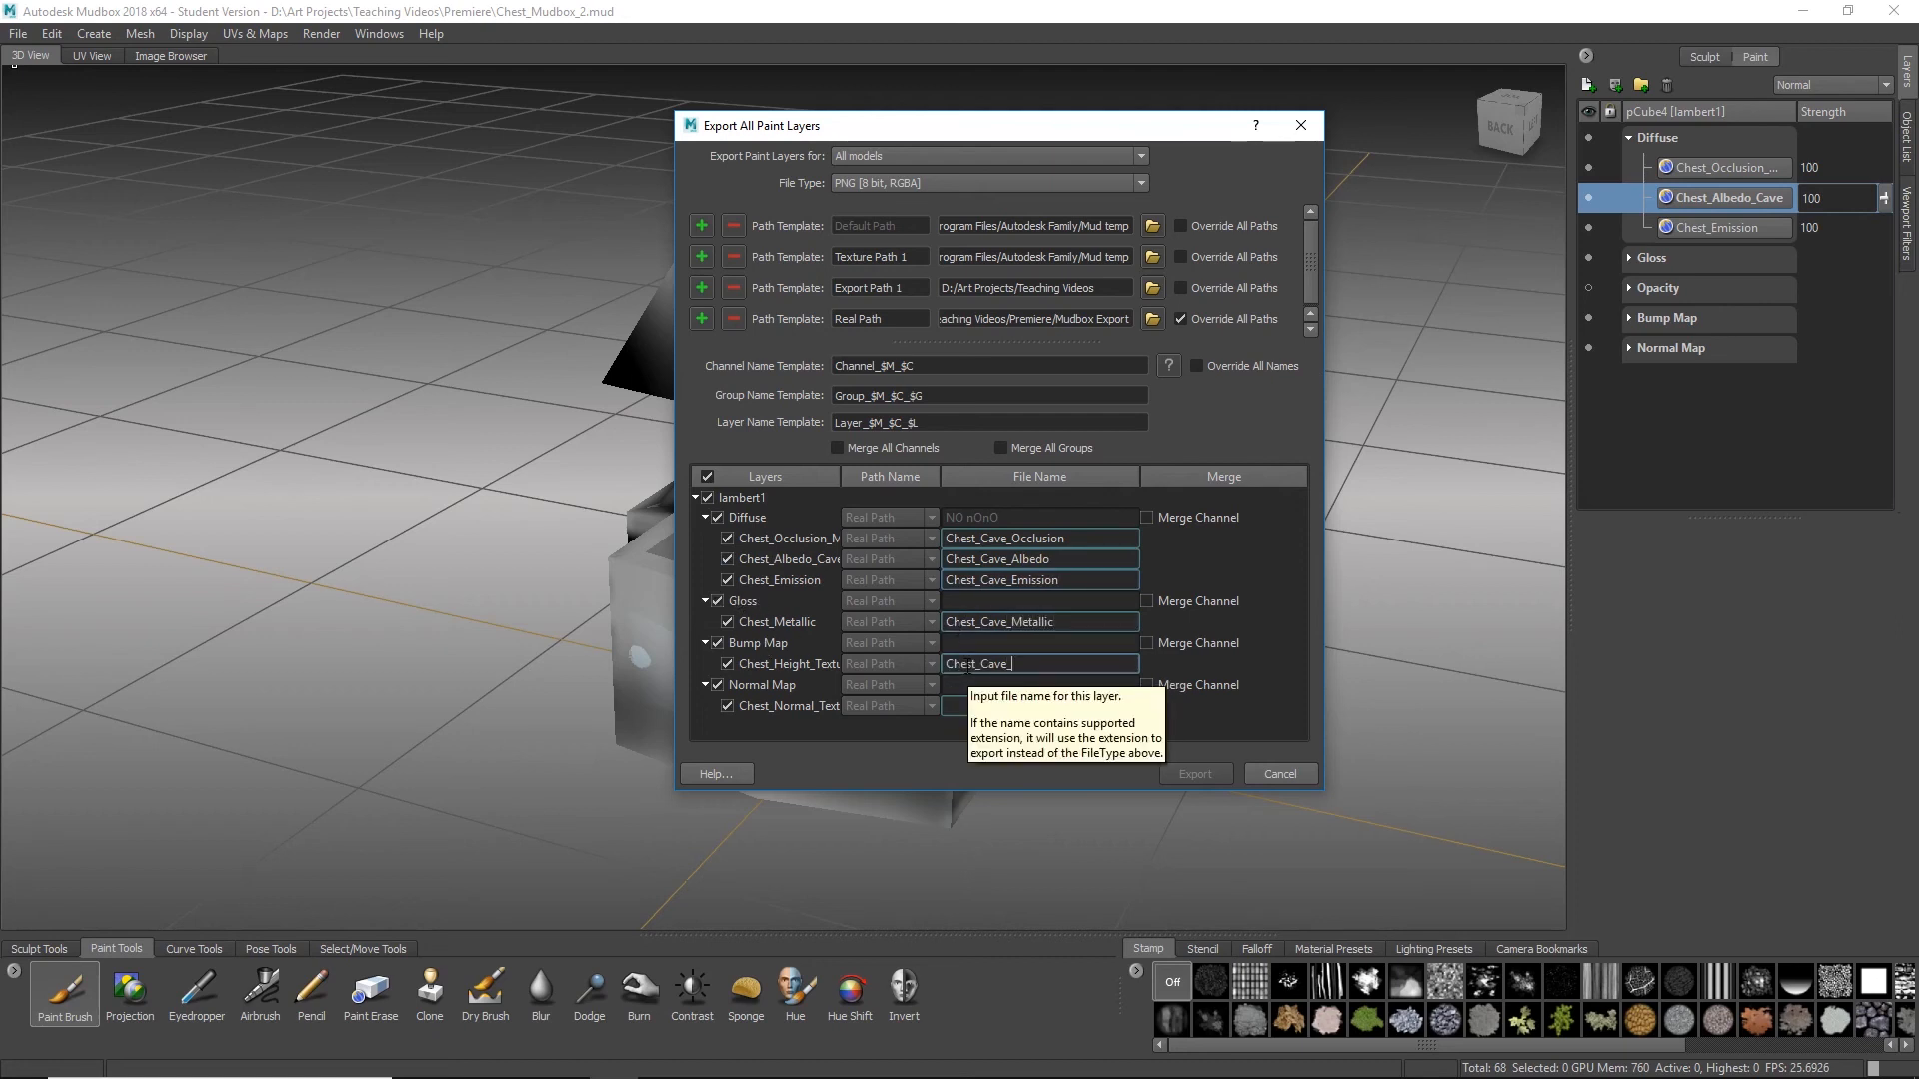
text(_Height)
Step: Name the Normal Map layer's file Chest_Cave_Normal and export all the paint layers
click(962, 707)
text(Chest)
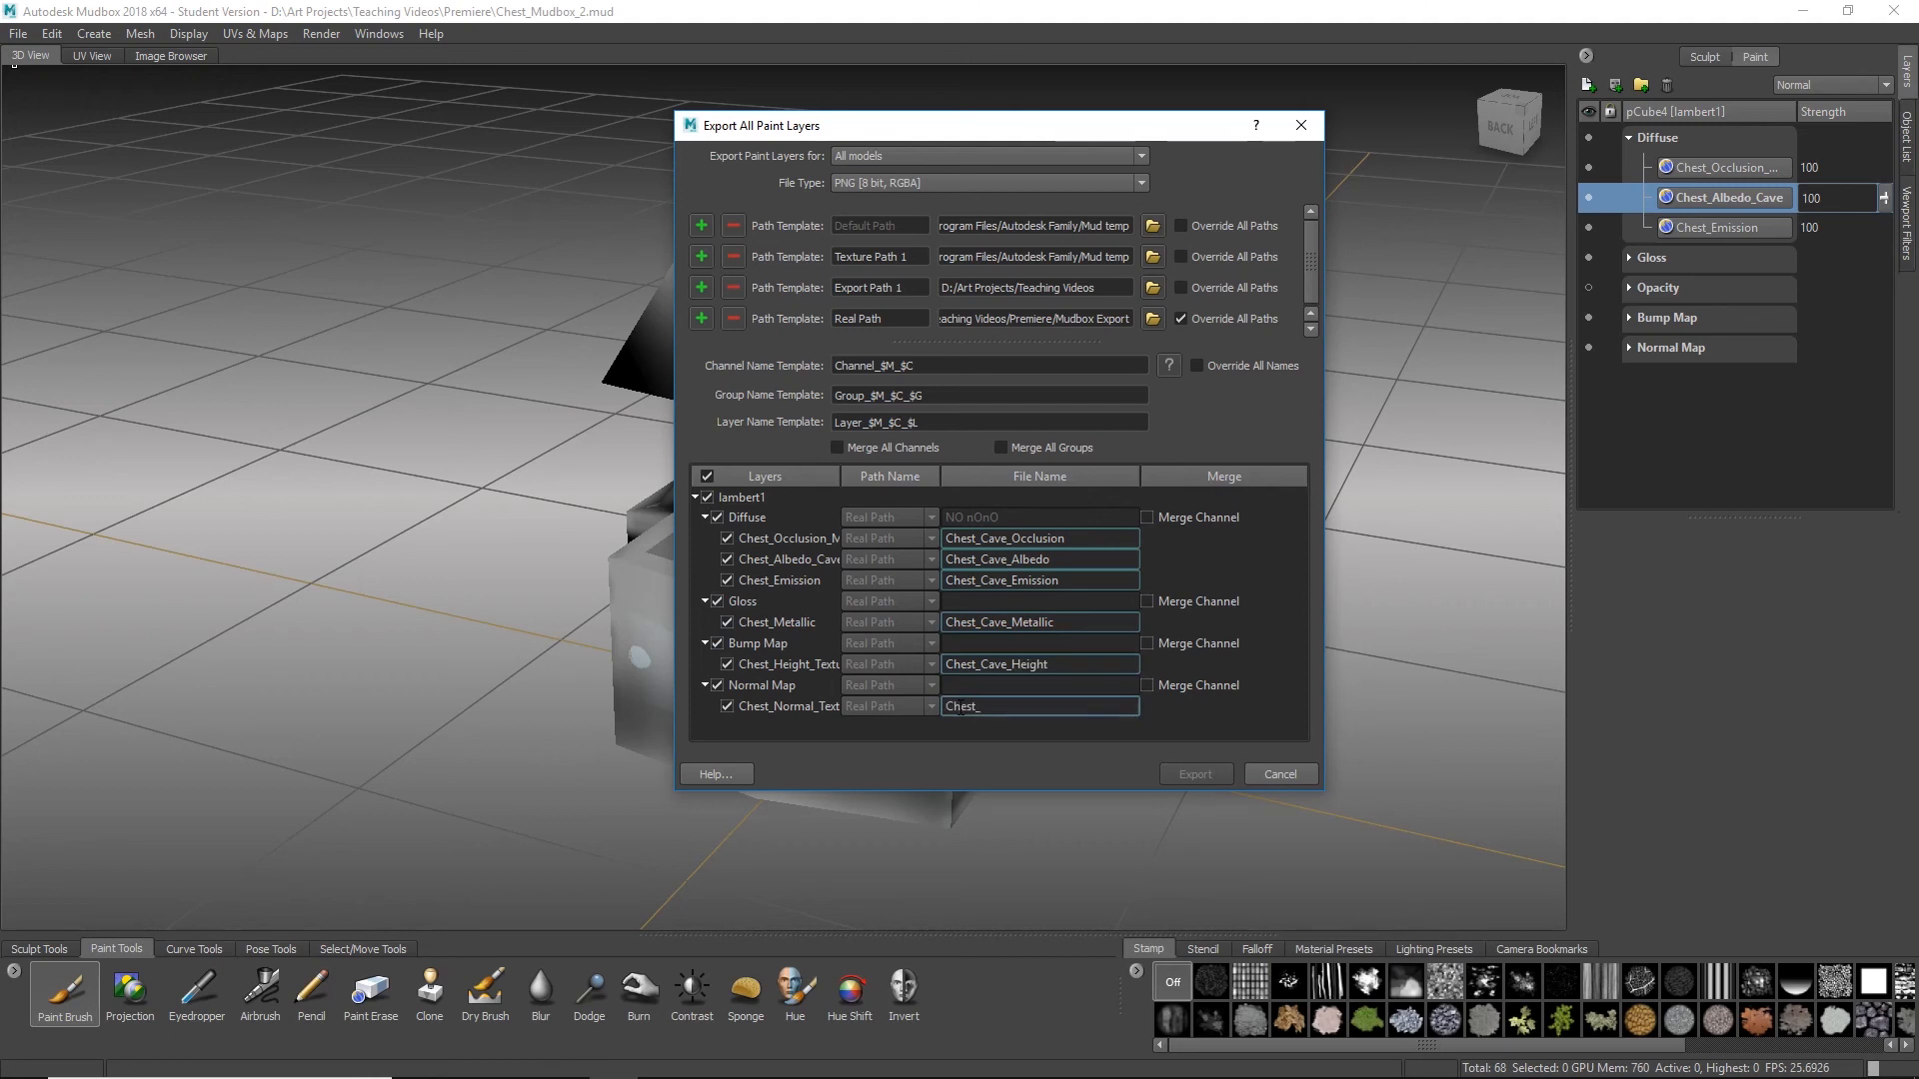
text(_Cave_Normal)
click(1114, 570)
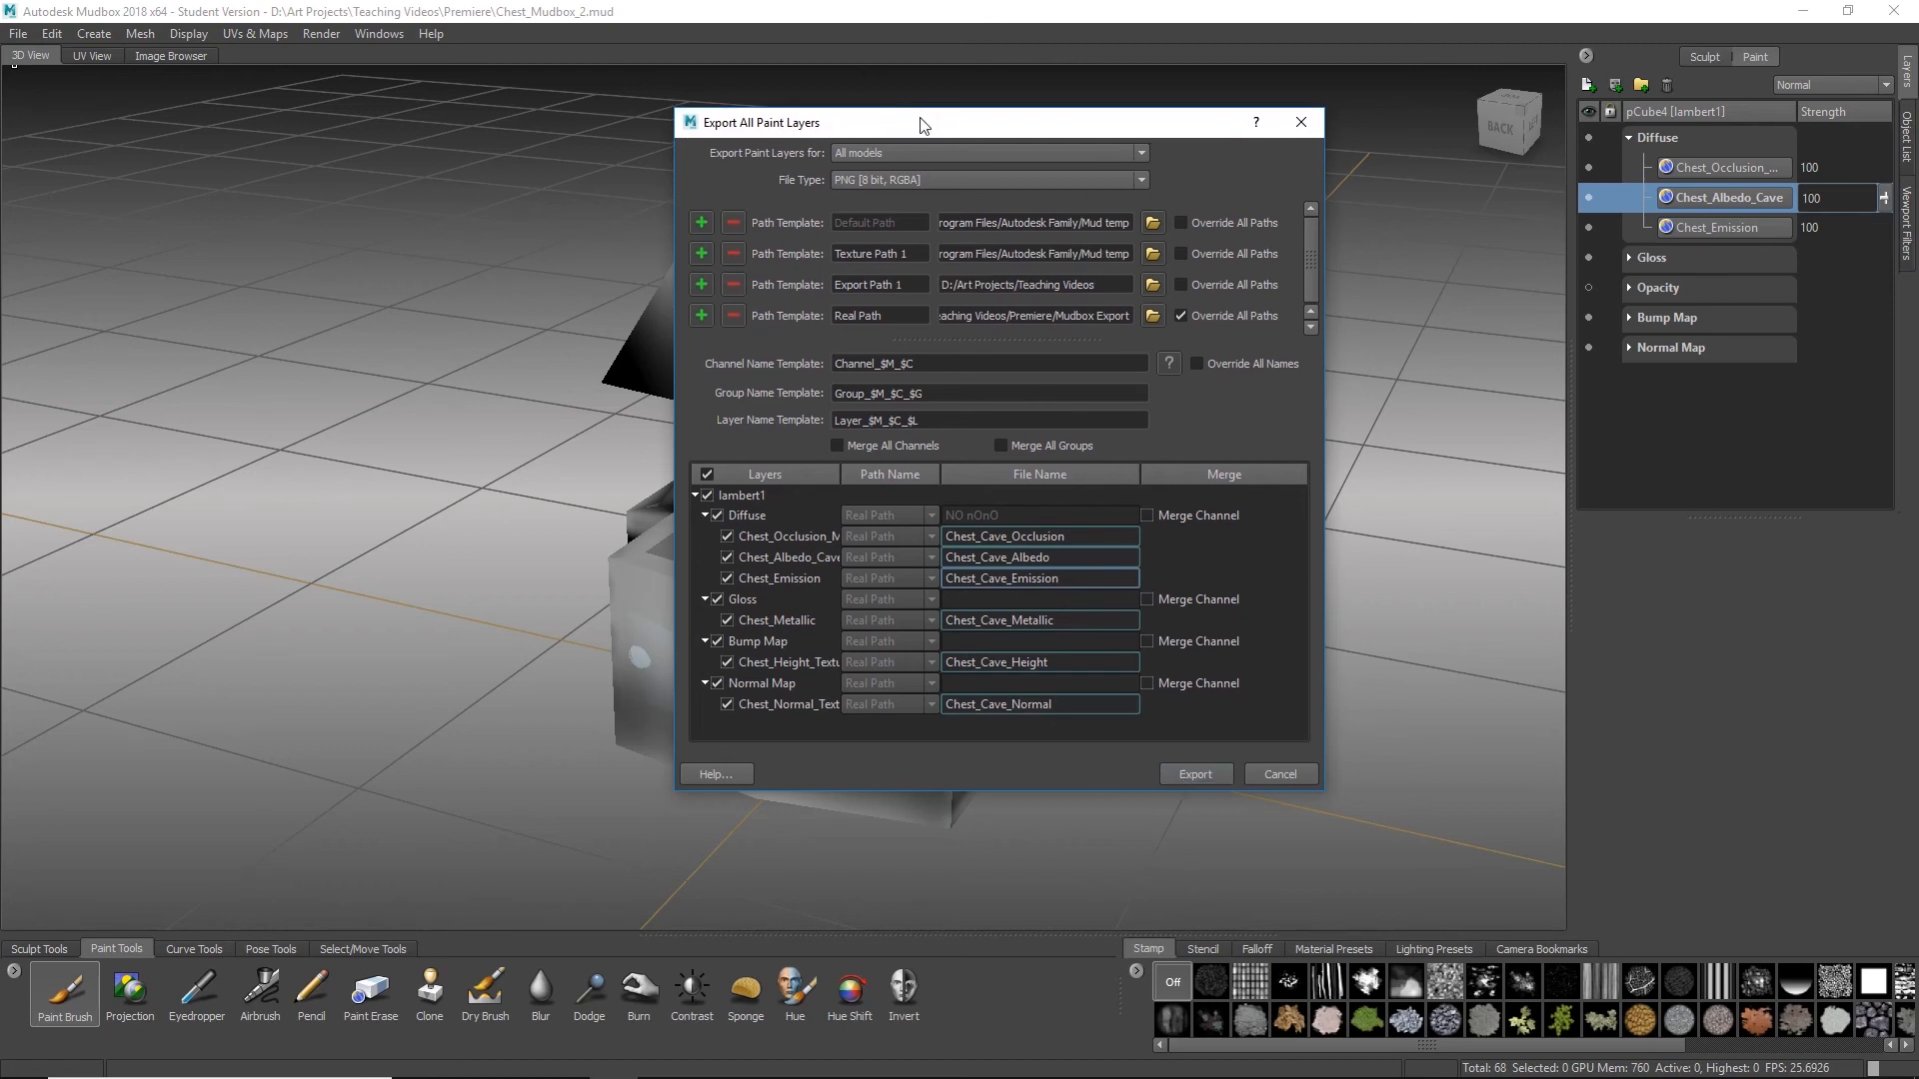
drag(919, 127, 766, 131)
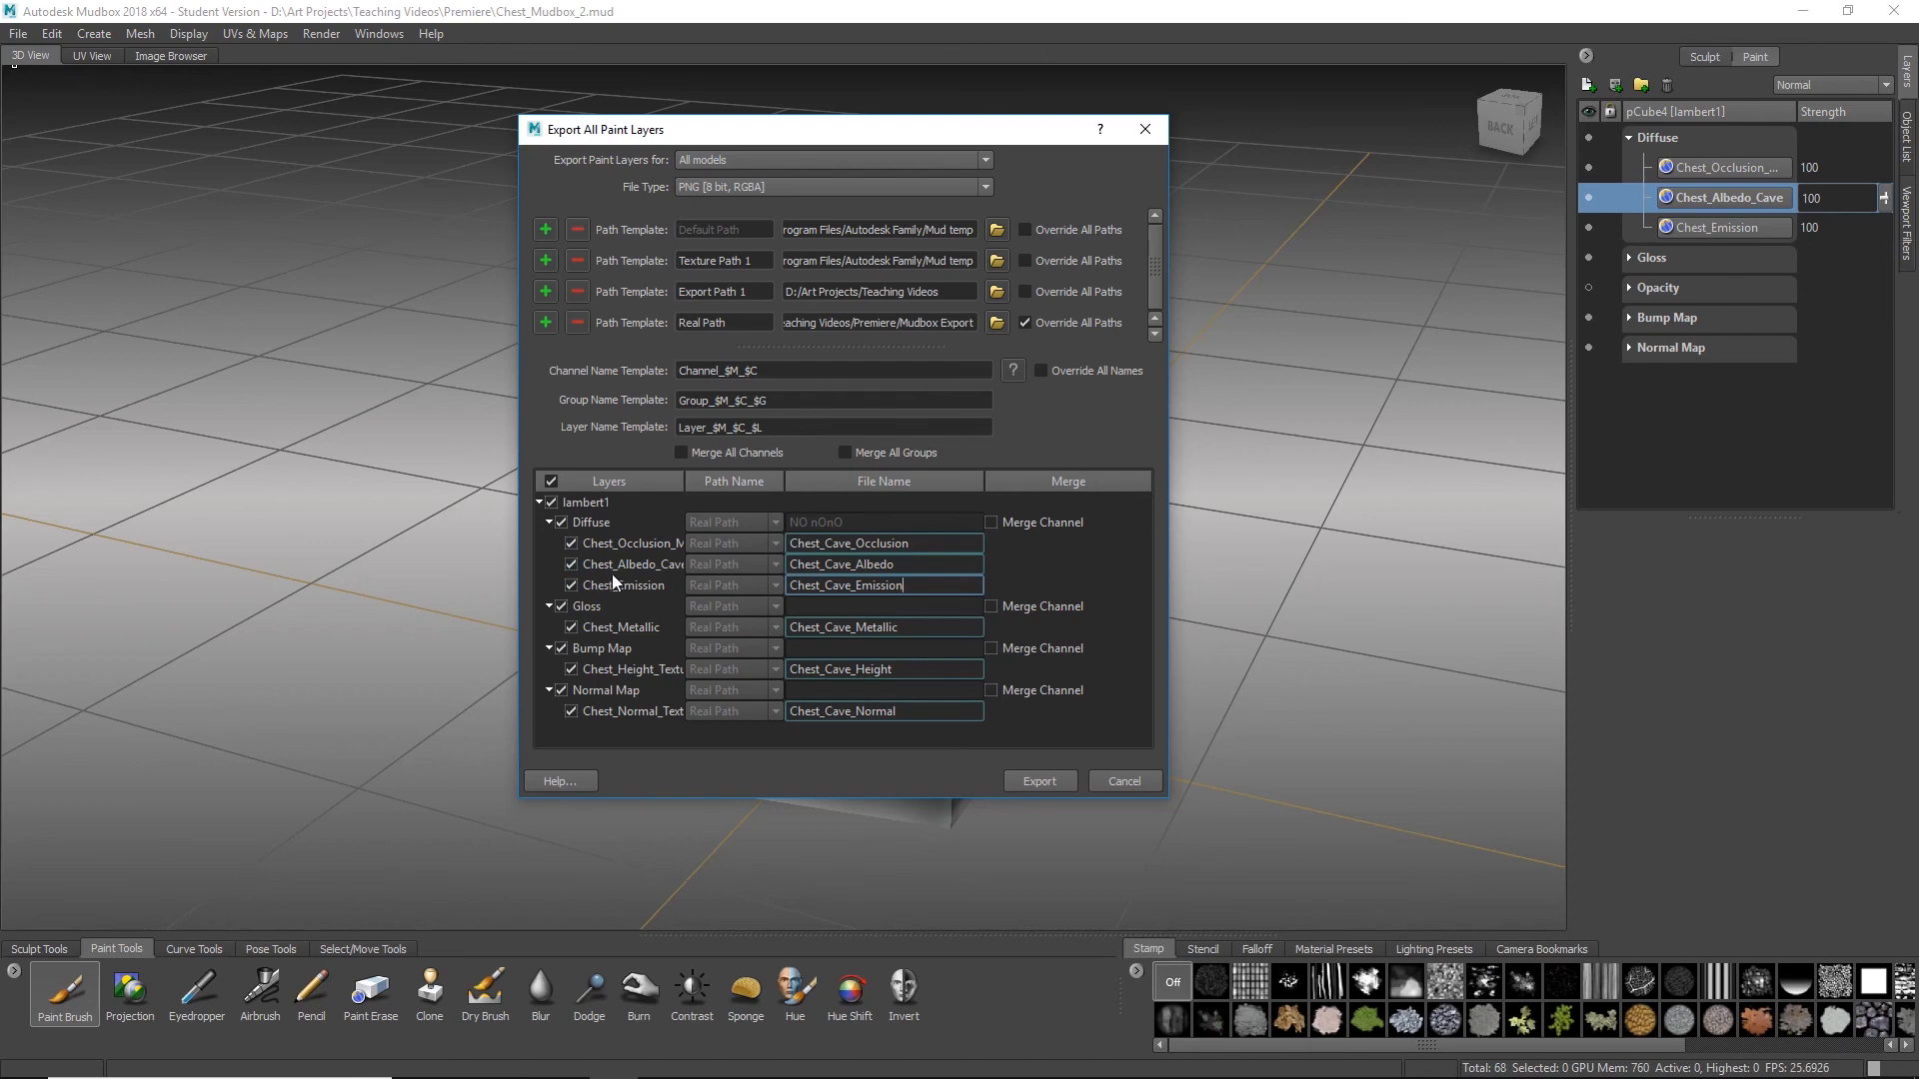
click(1038, 782)
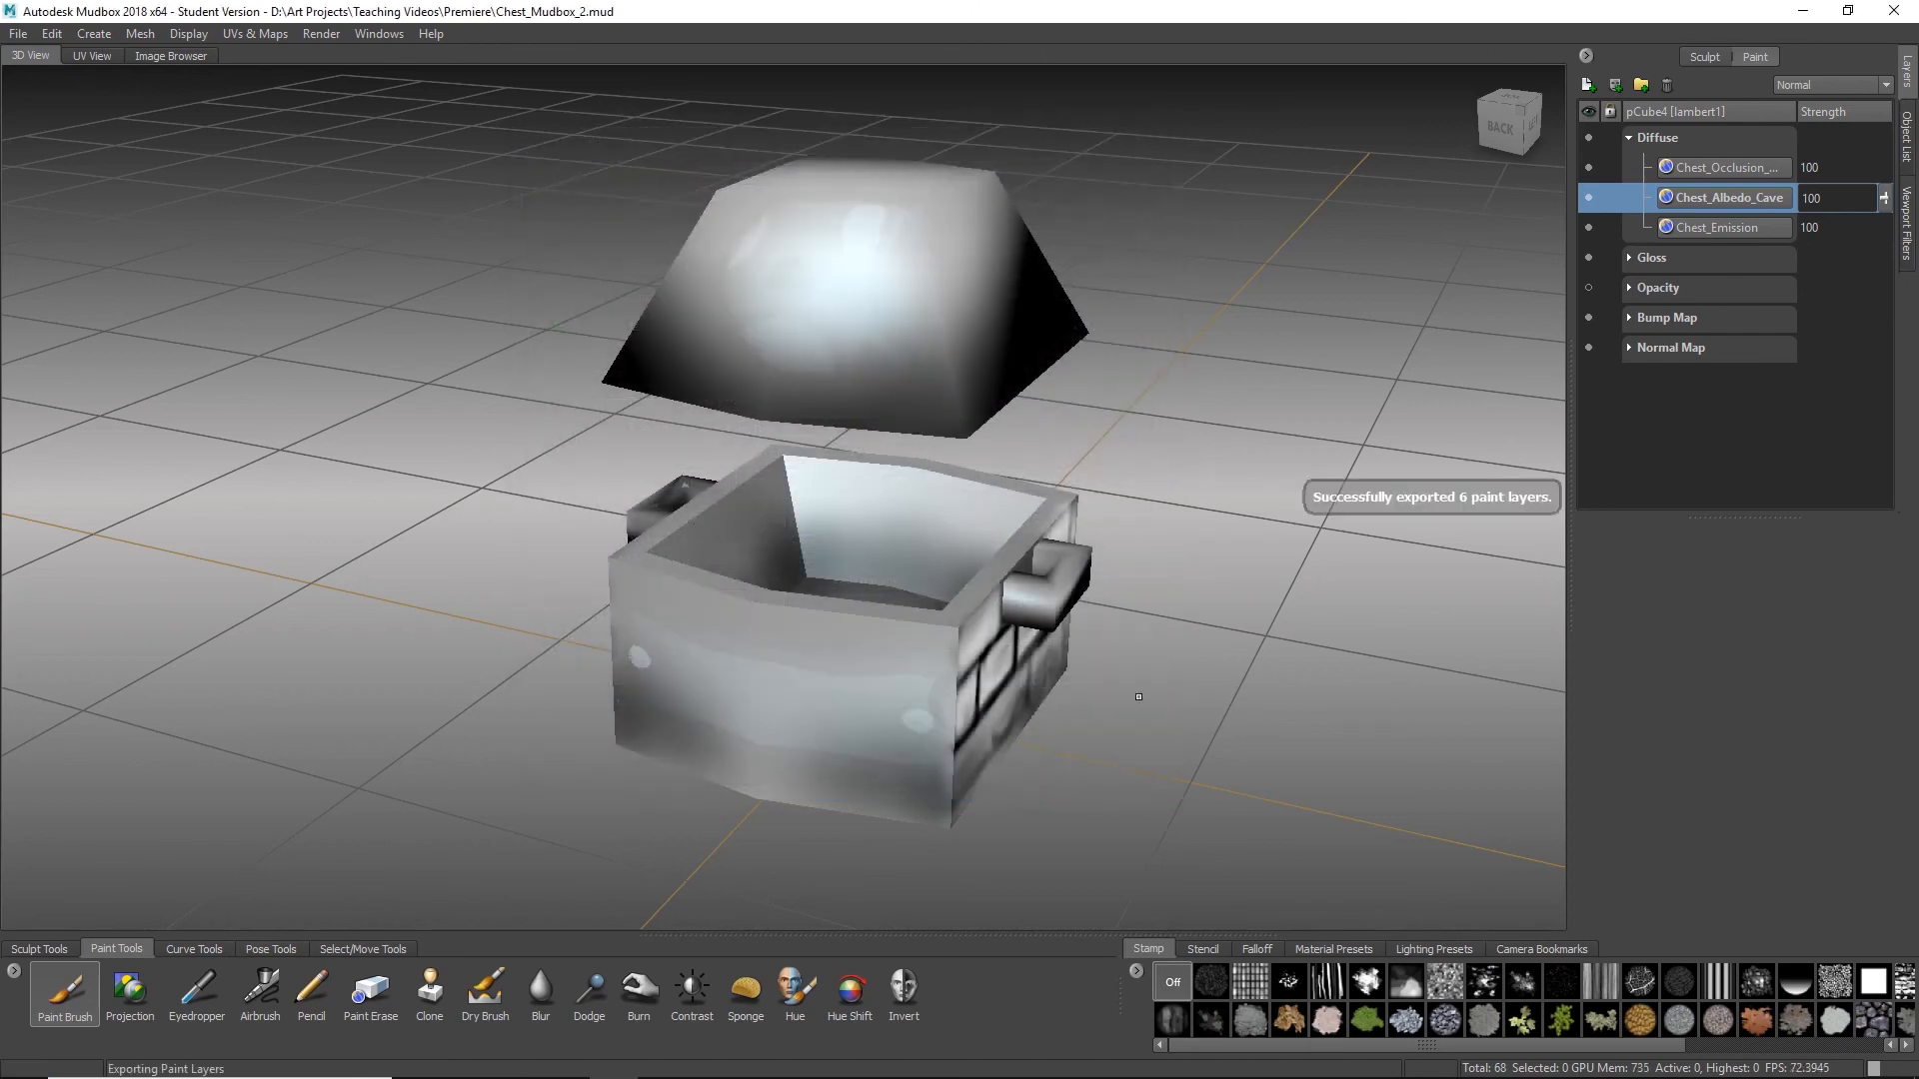
Step: Switch to File Explorer, go into the Mudbox Export folder and open the Chest_Cave_Albedo image
click(486, 1064)
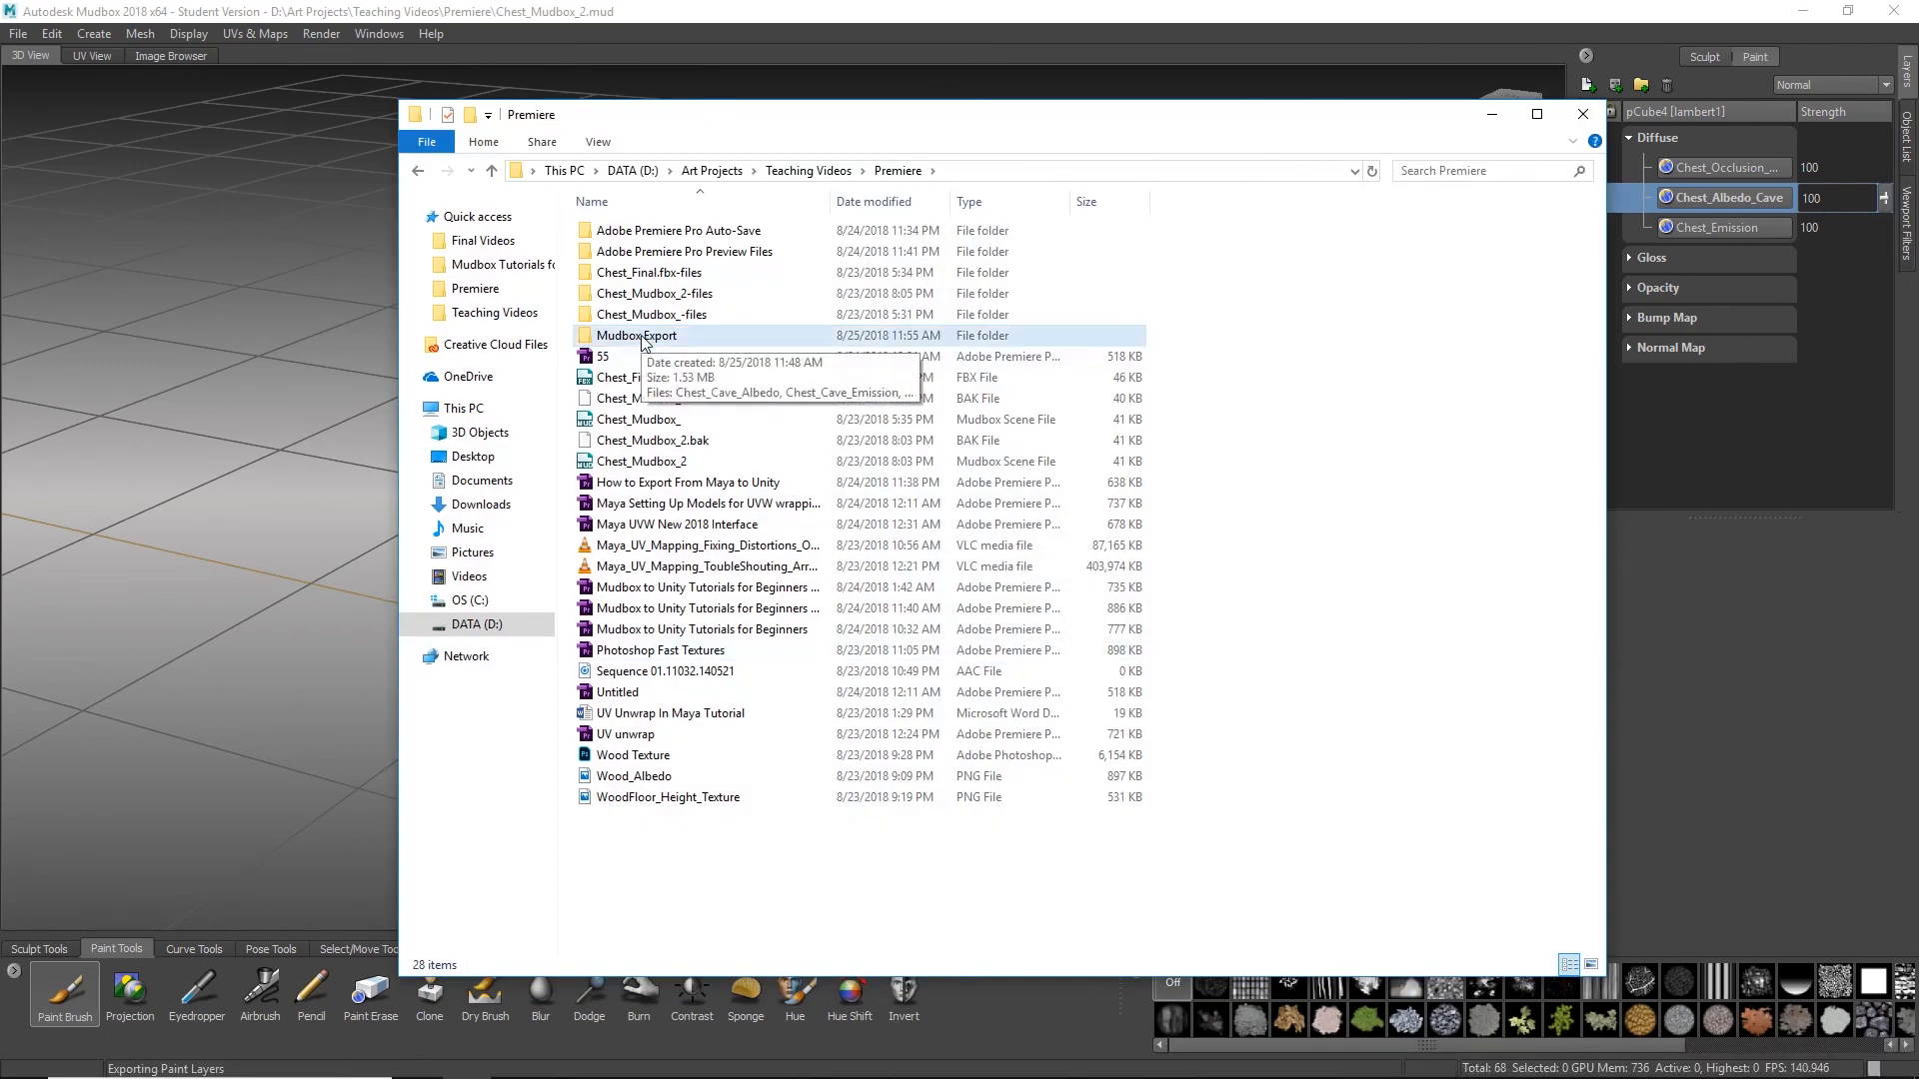
double_click(643, 337)
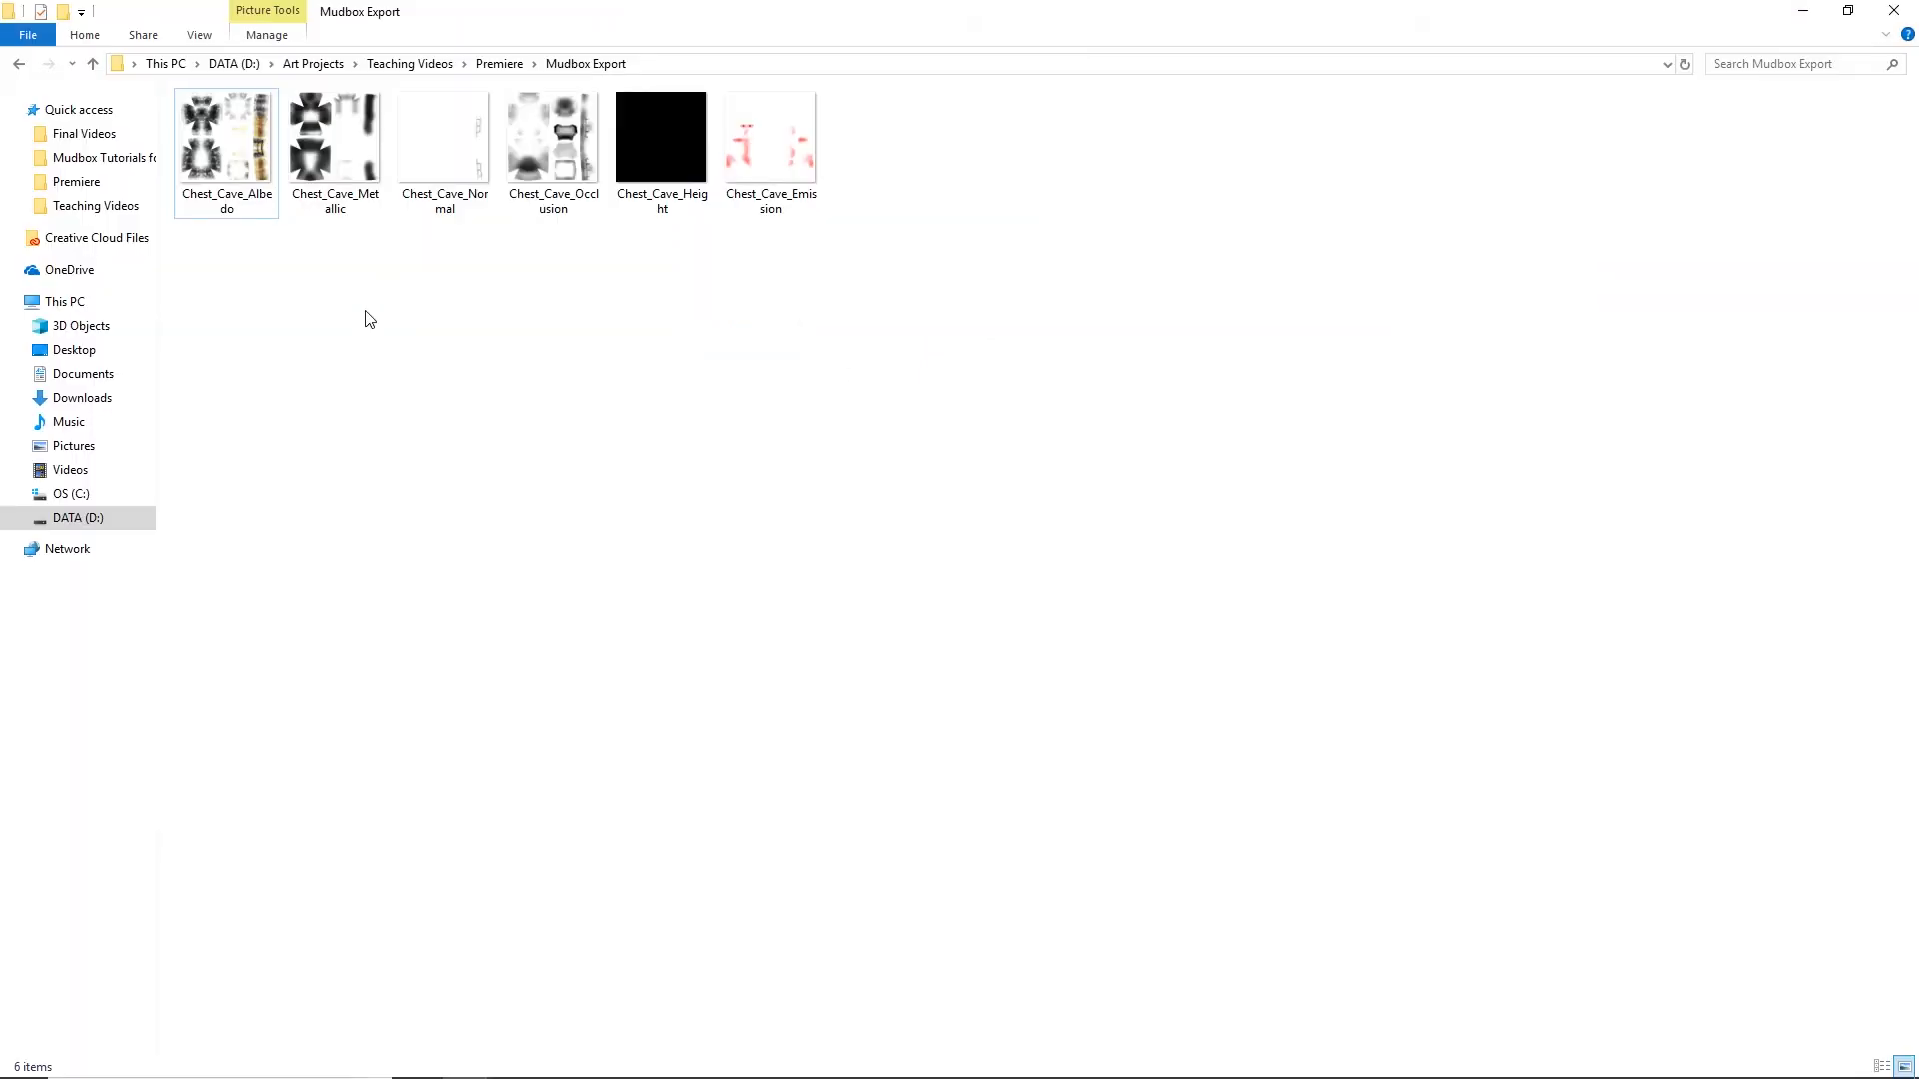
double_click(210, 145)
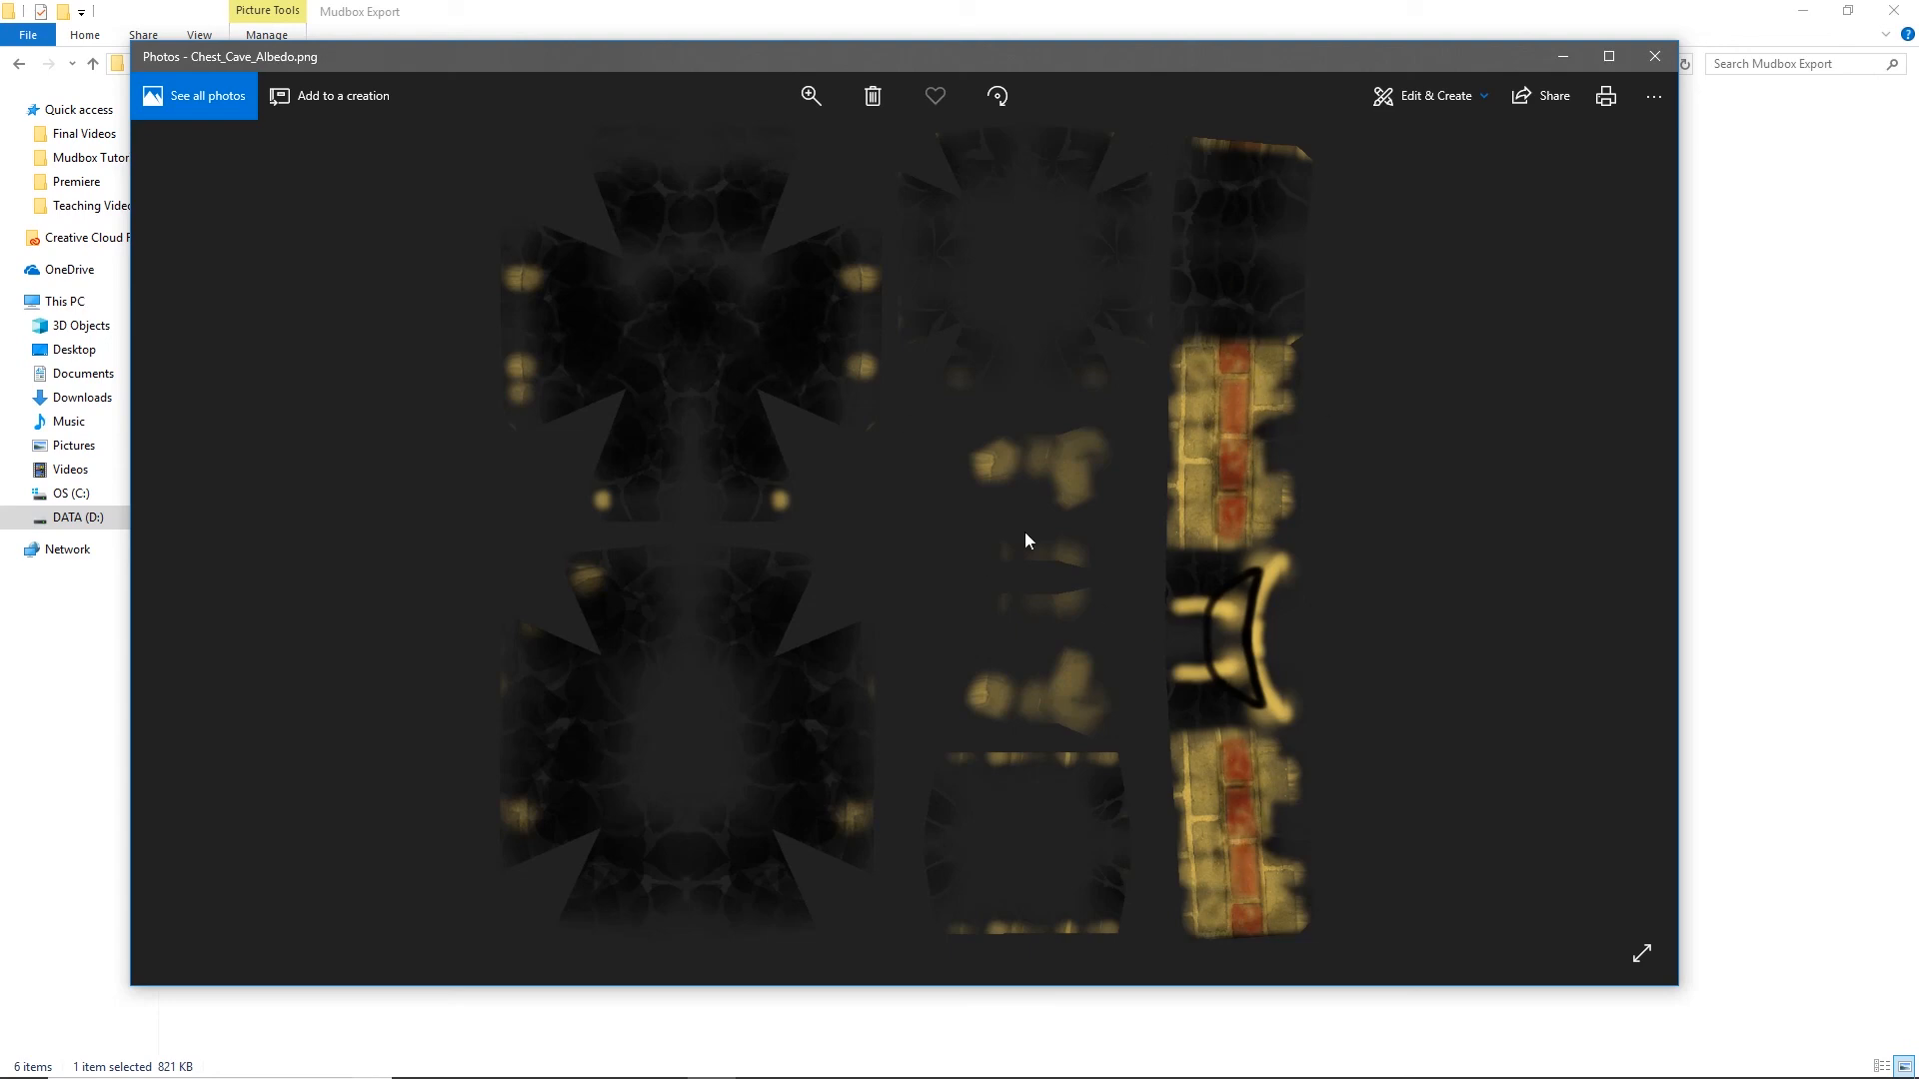
Step: View the exported emission, height, metallic, normal and occlusion maps in turn, and close the image viewer
click(1630, 534)
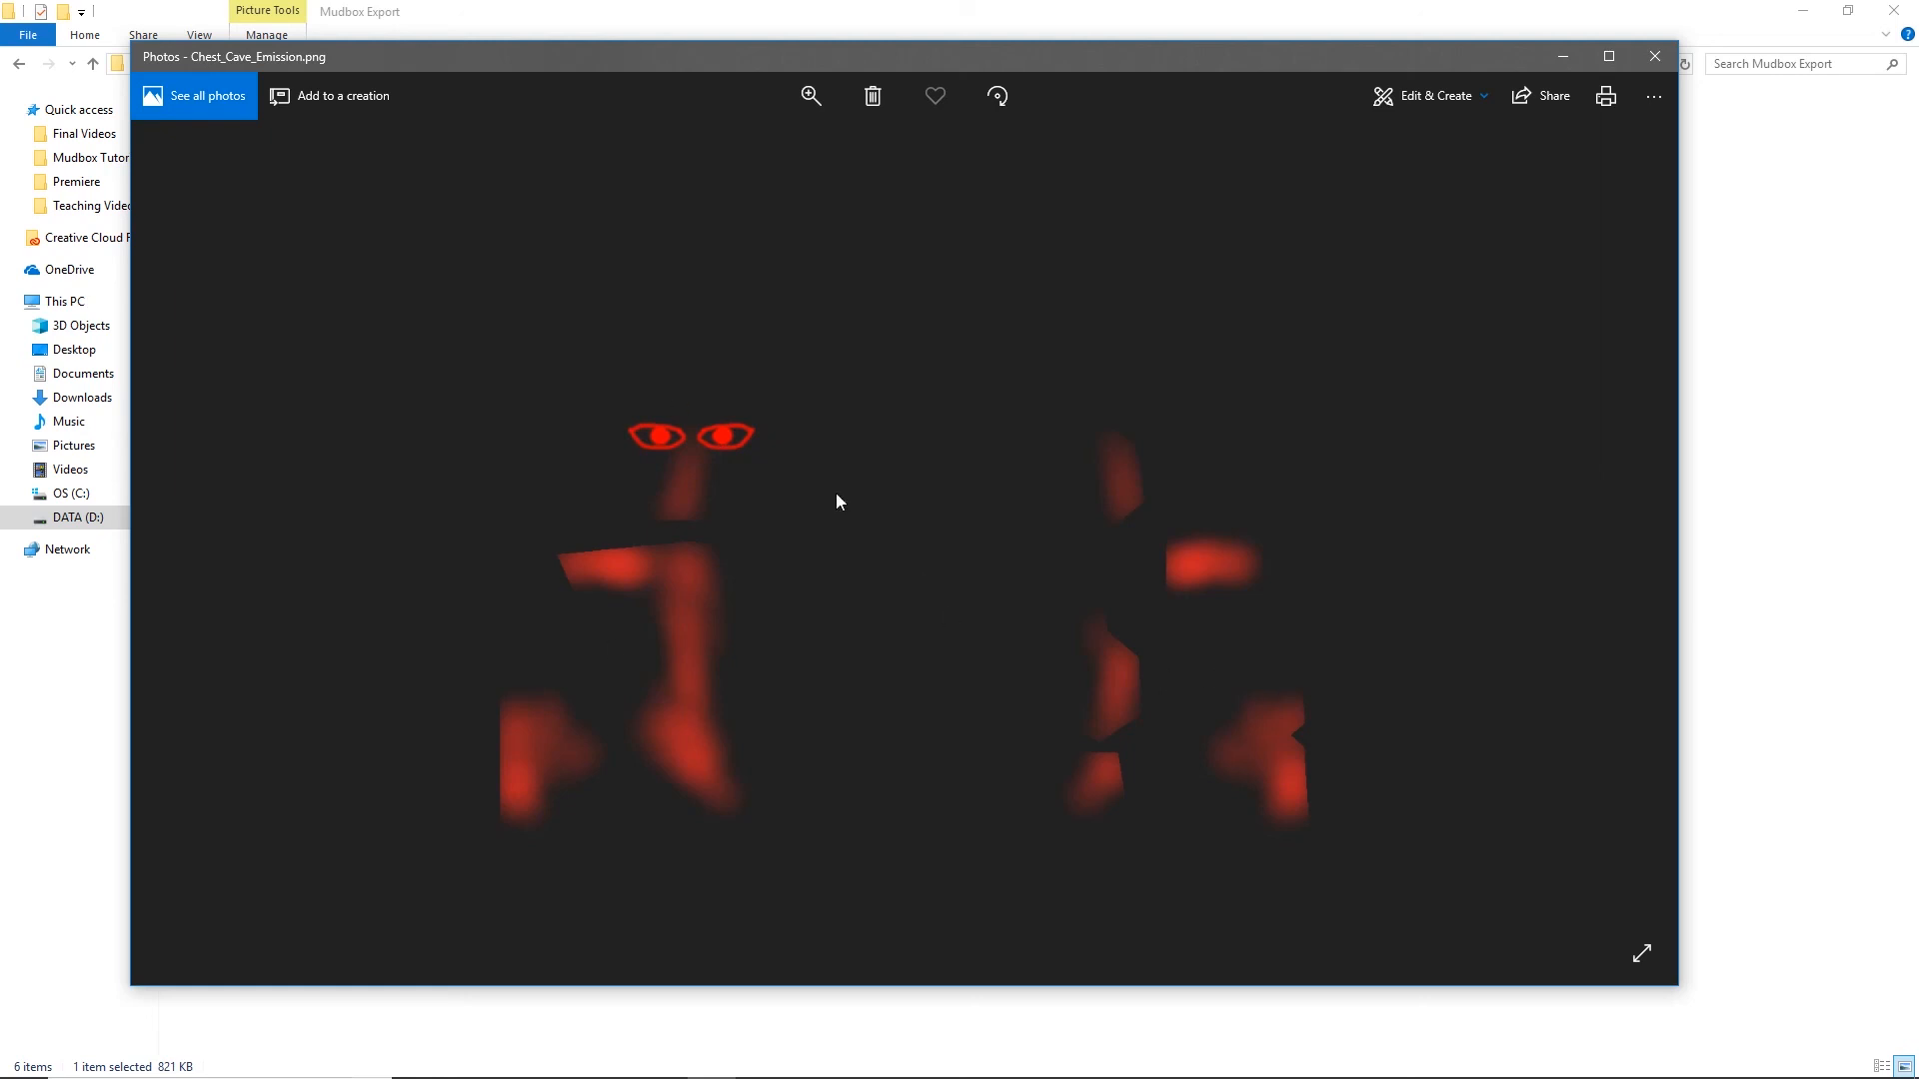
click(1626, 554)
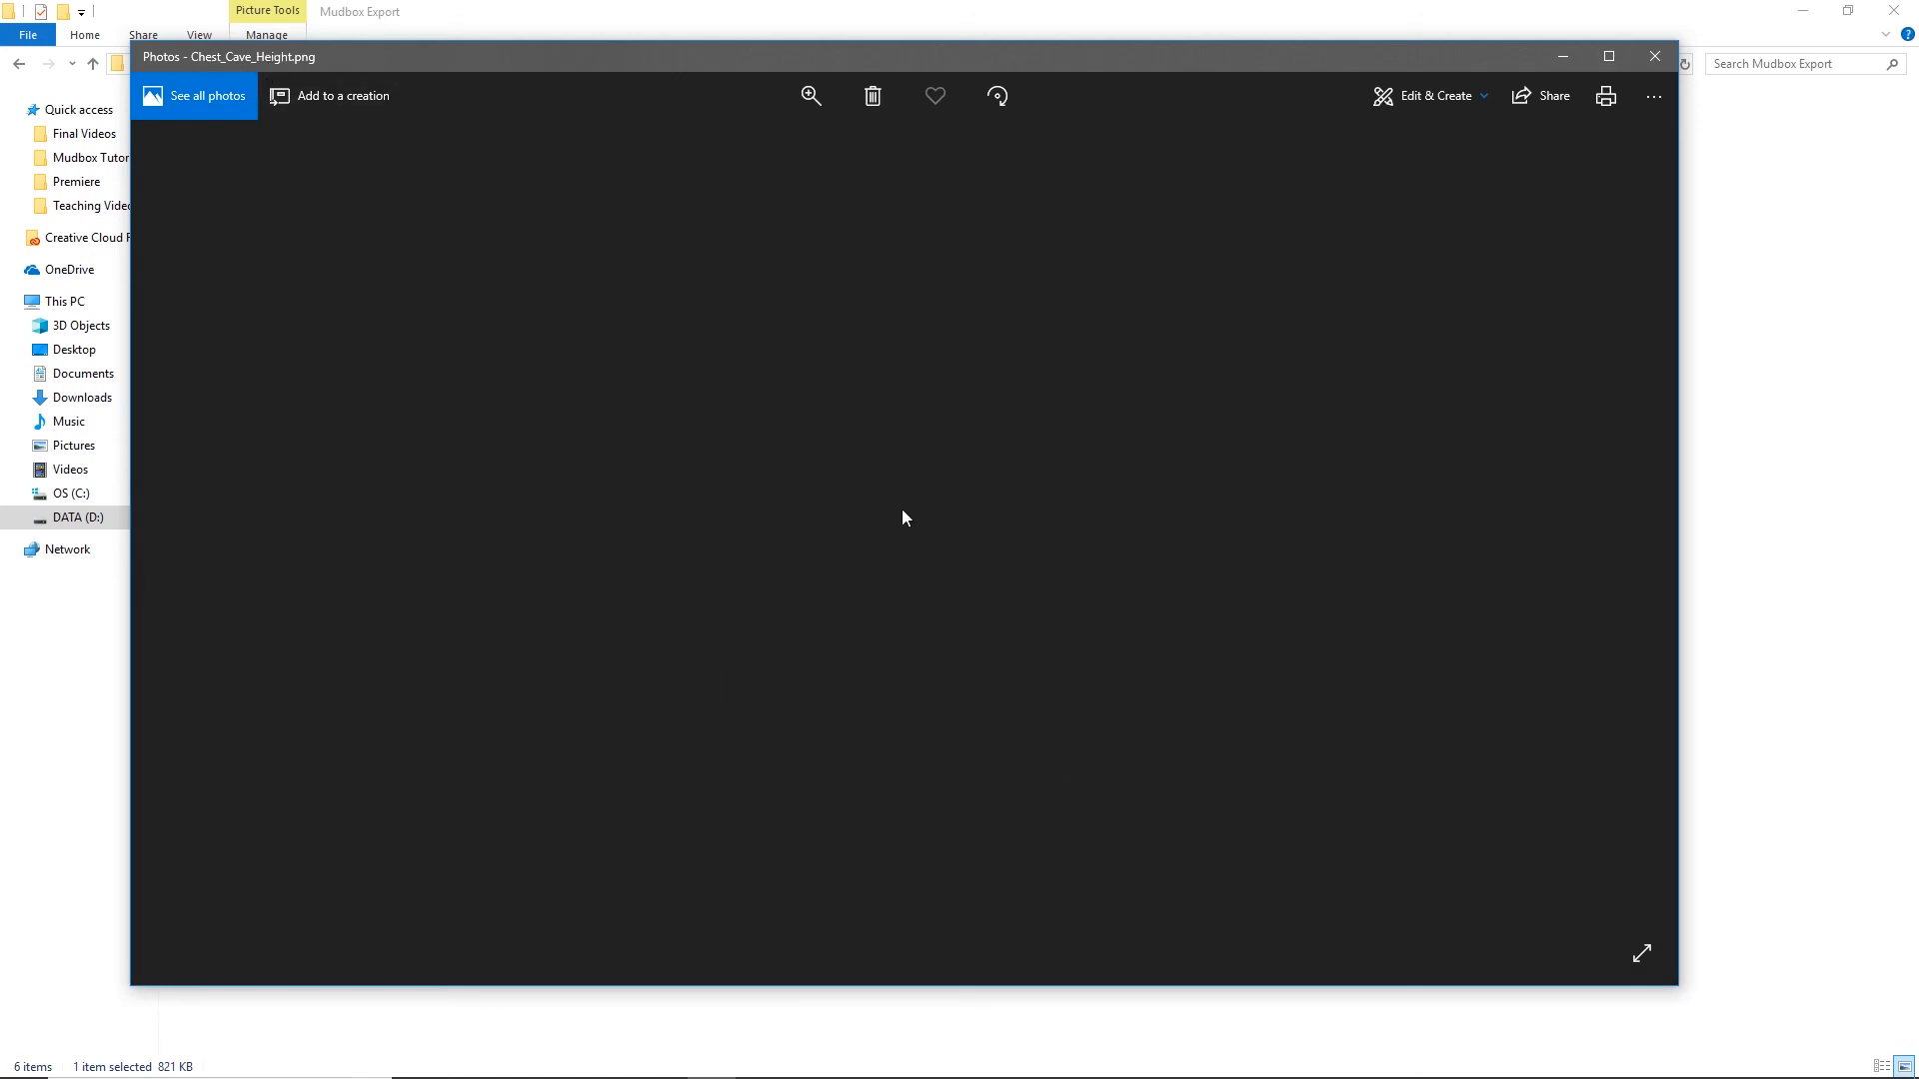
click(1631, 538)
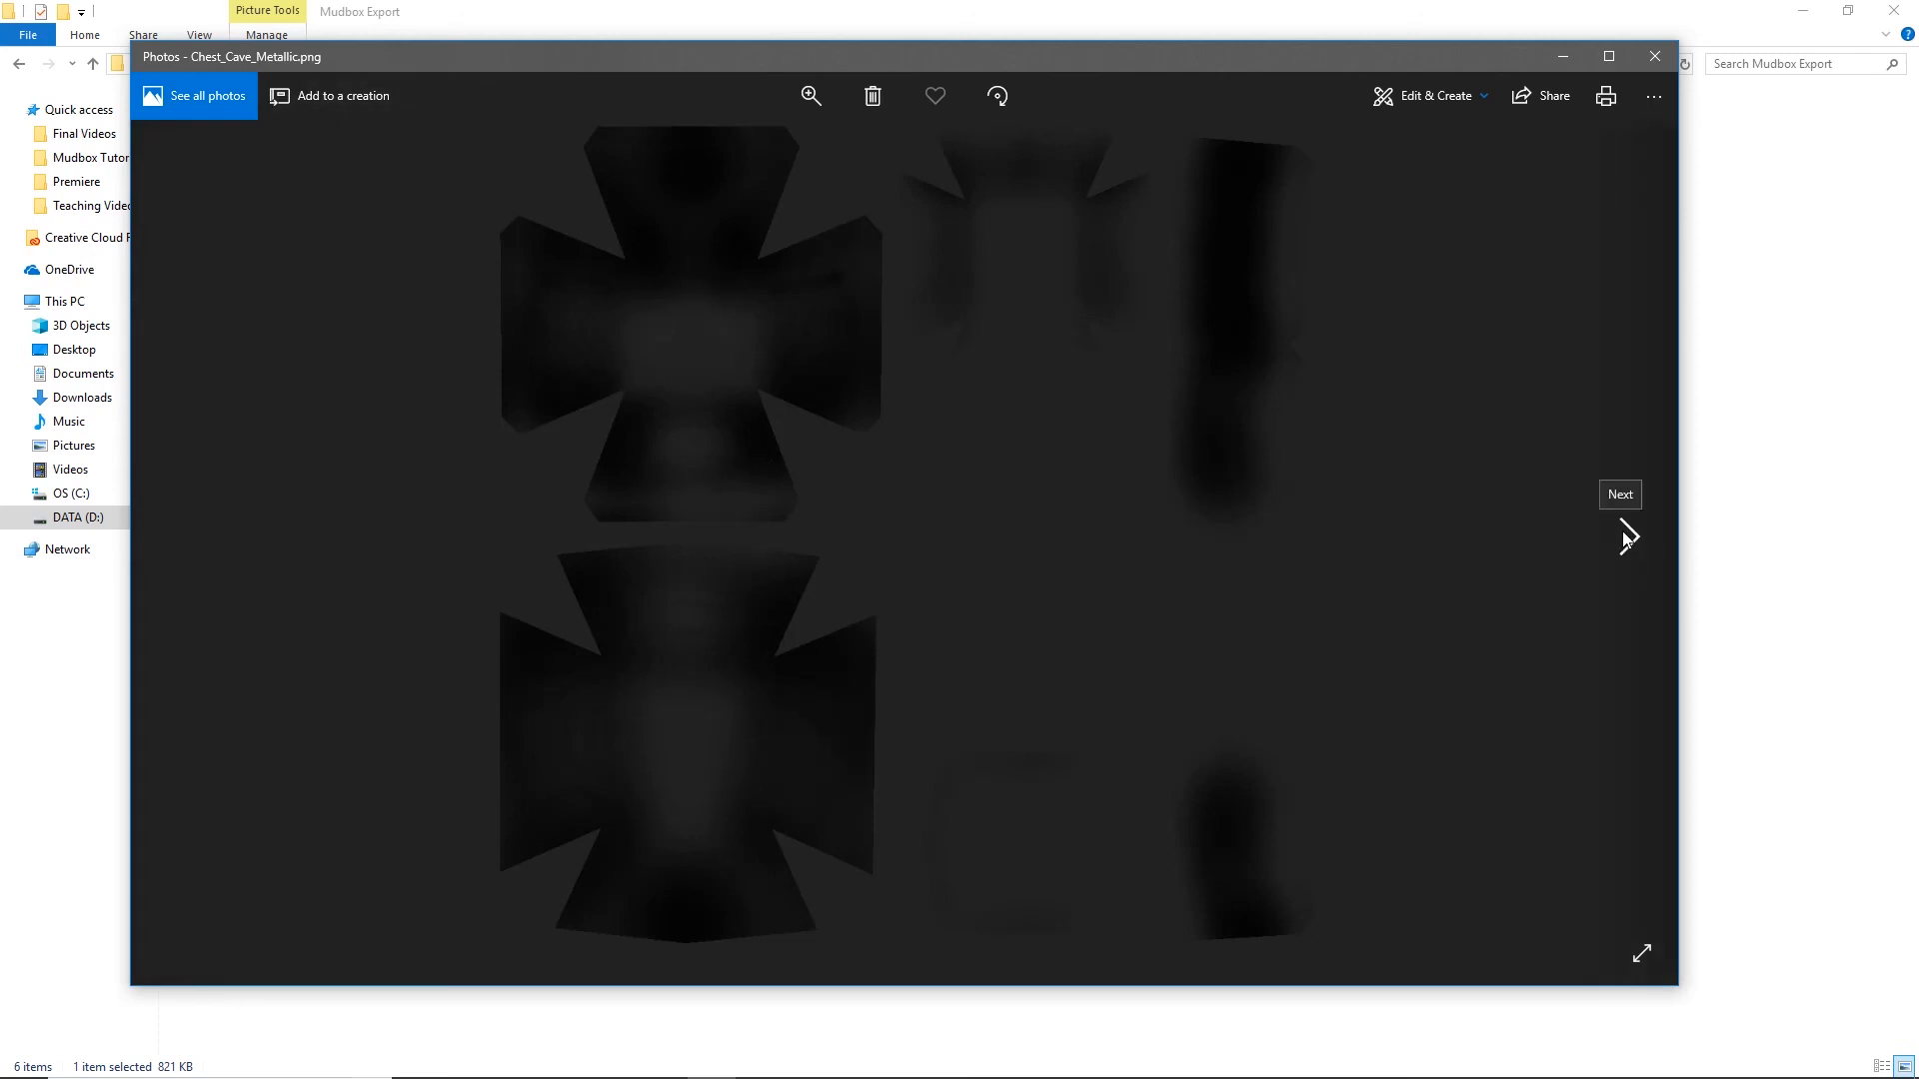
click(1626, 540)
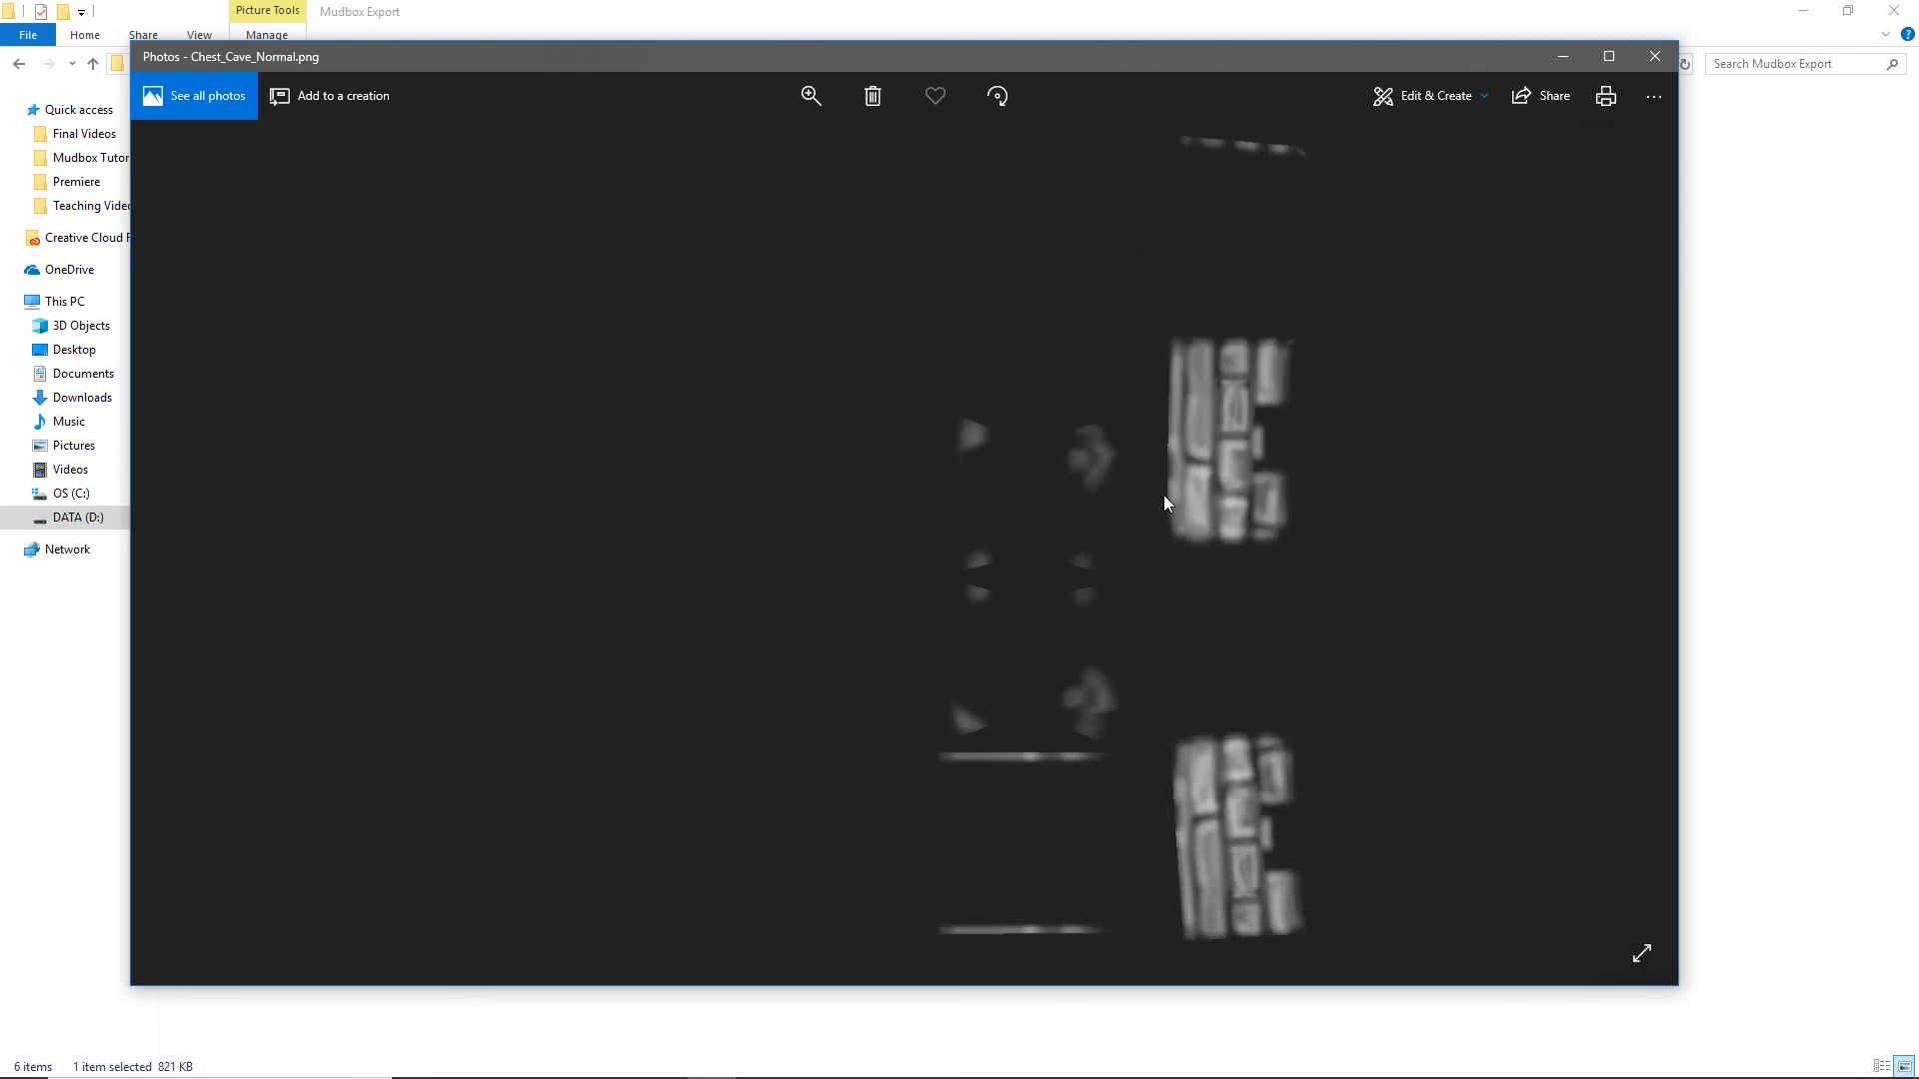
click(1631, 538)
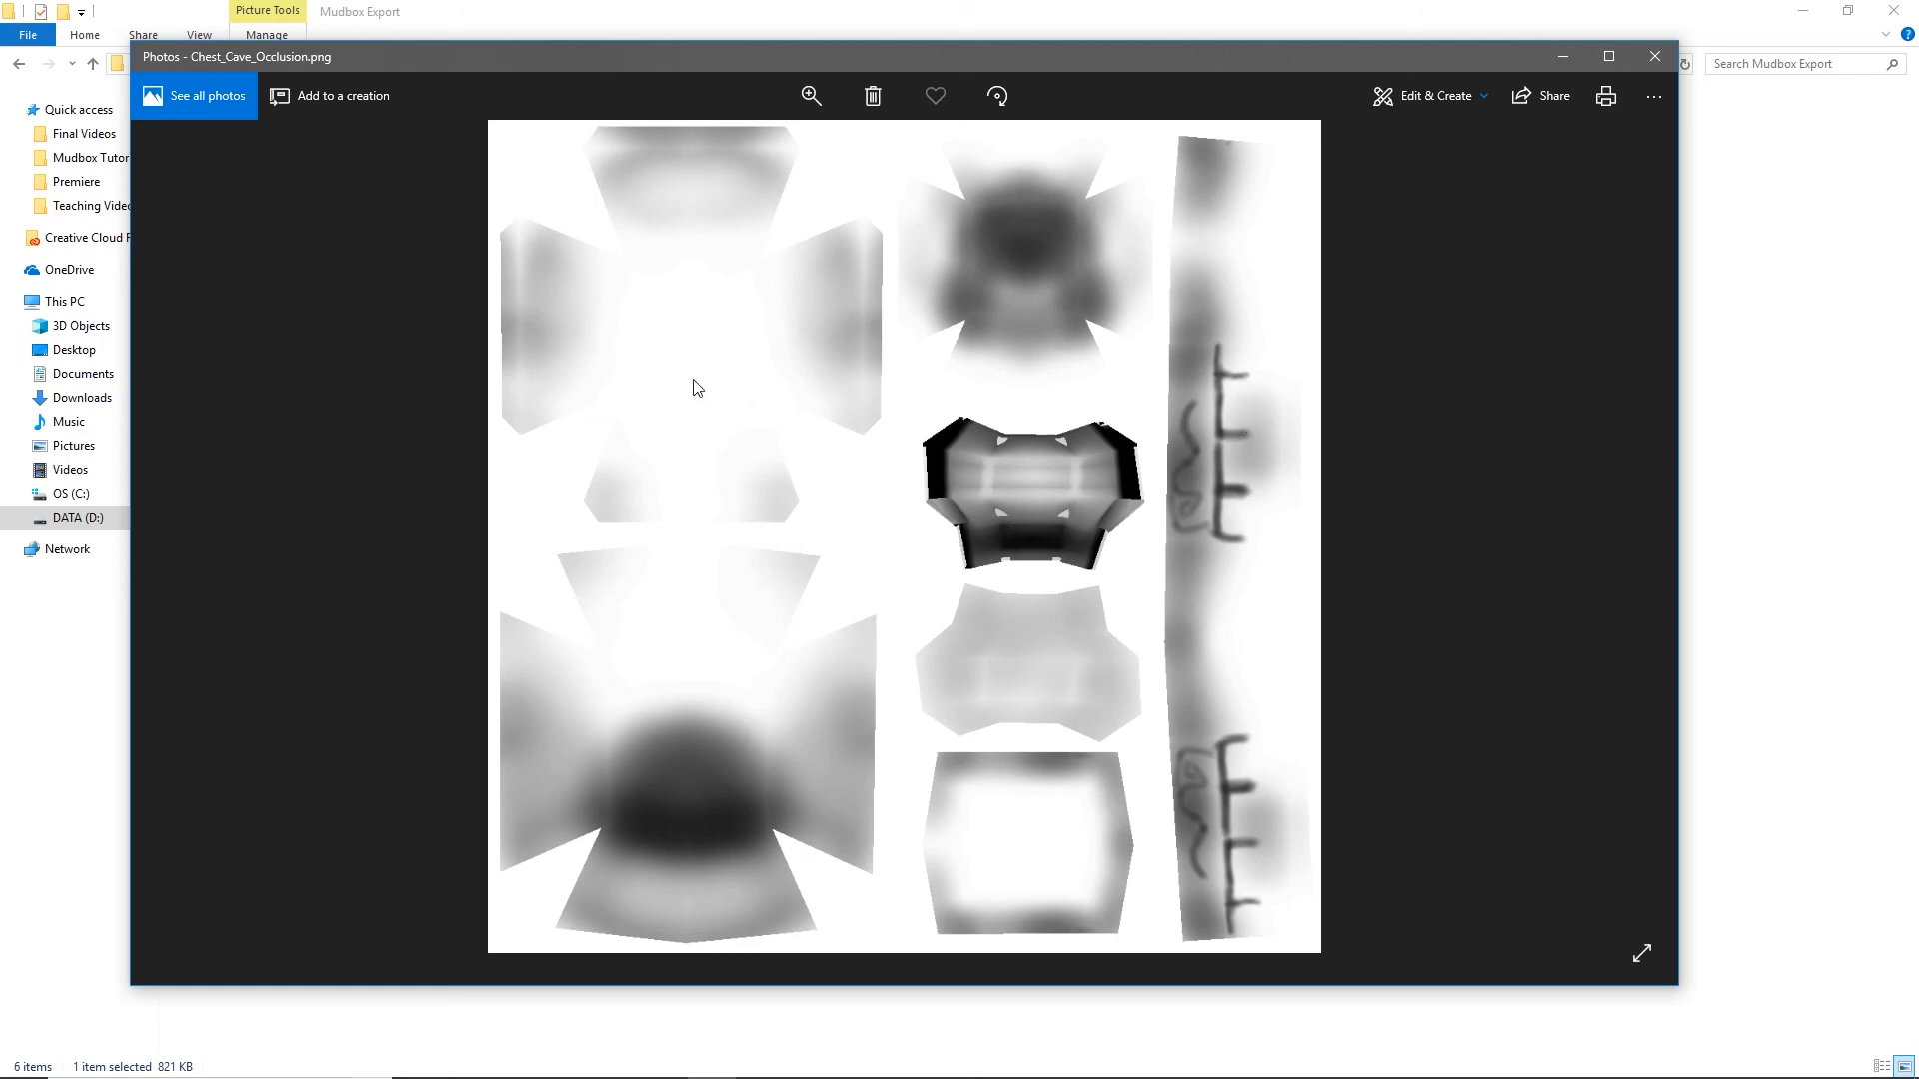
click(1656, 56)
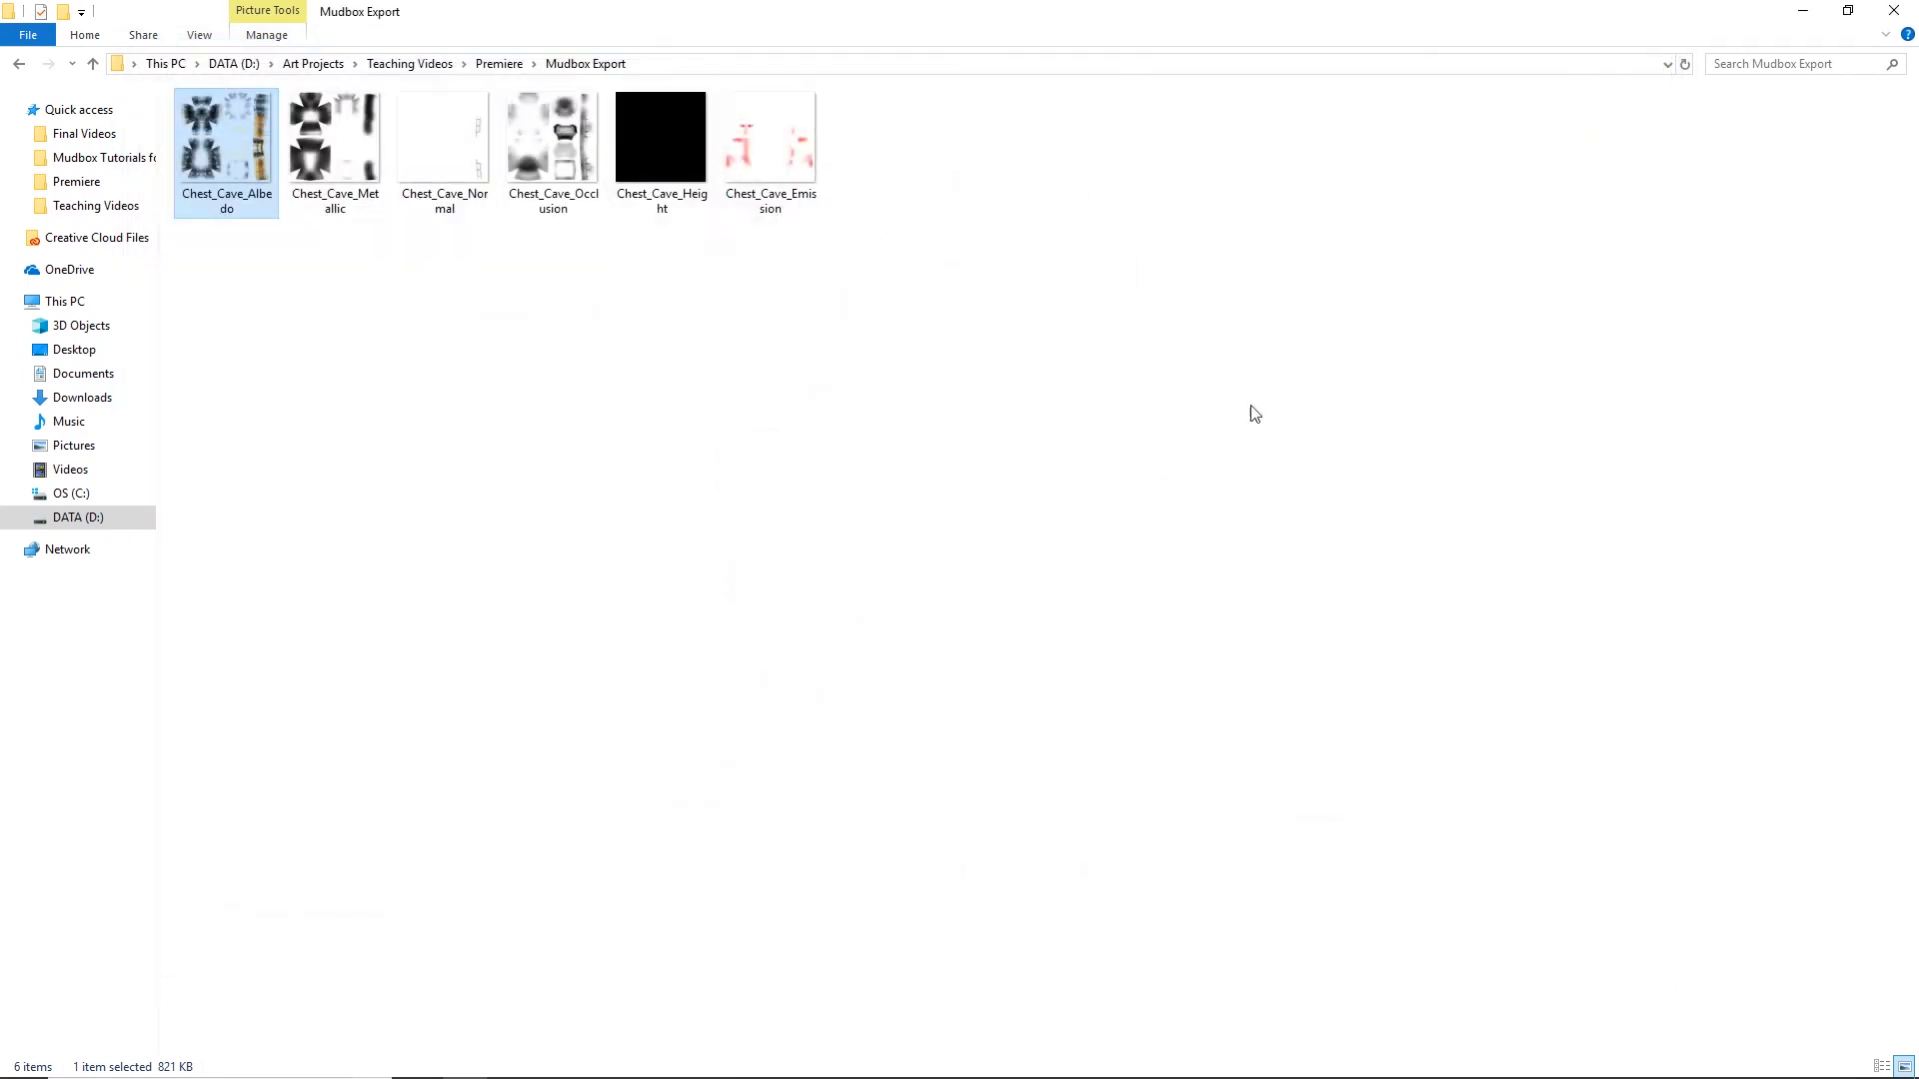
Step: Delete the Chest_Cave_Emission and Chest_Cave_Height files from the Mudbox Export folder
click(272, 262)
click(314, 123)
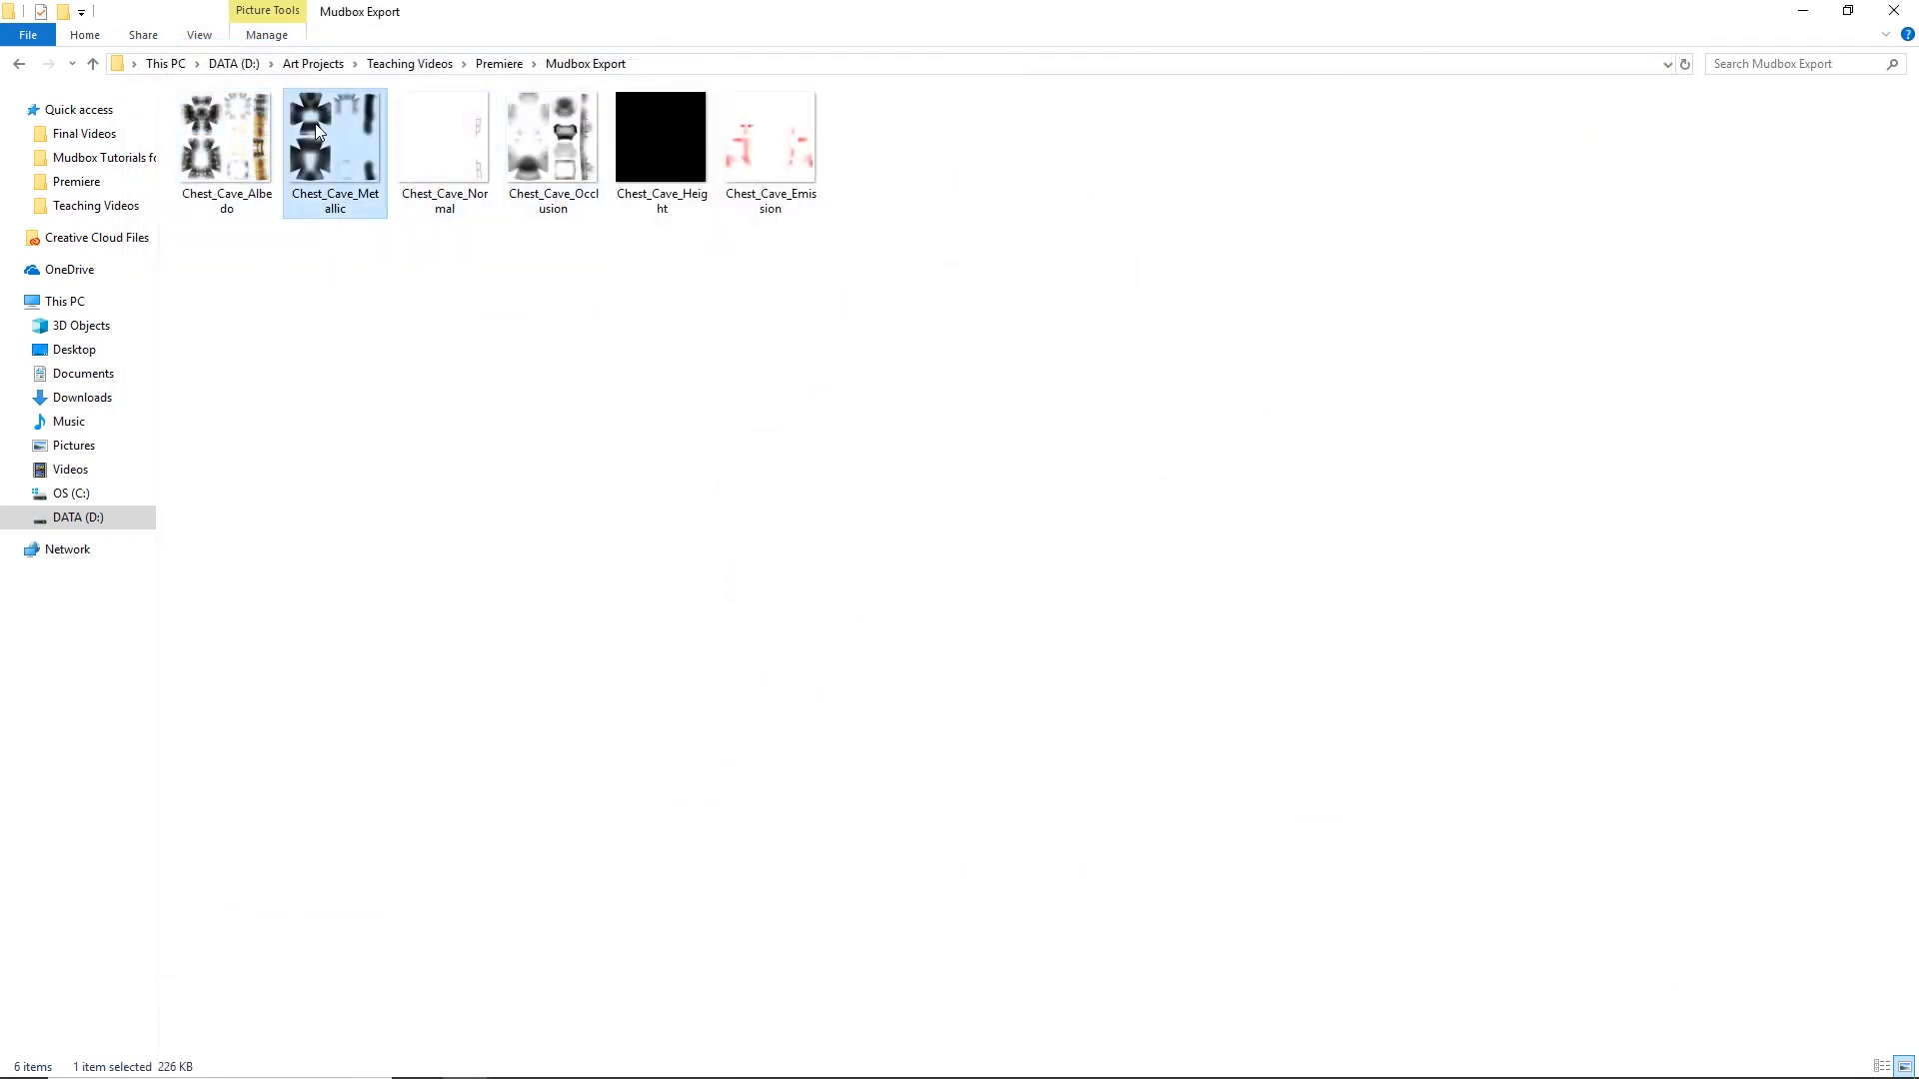
click(770, 145)
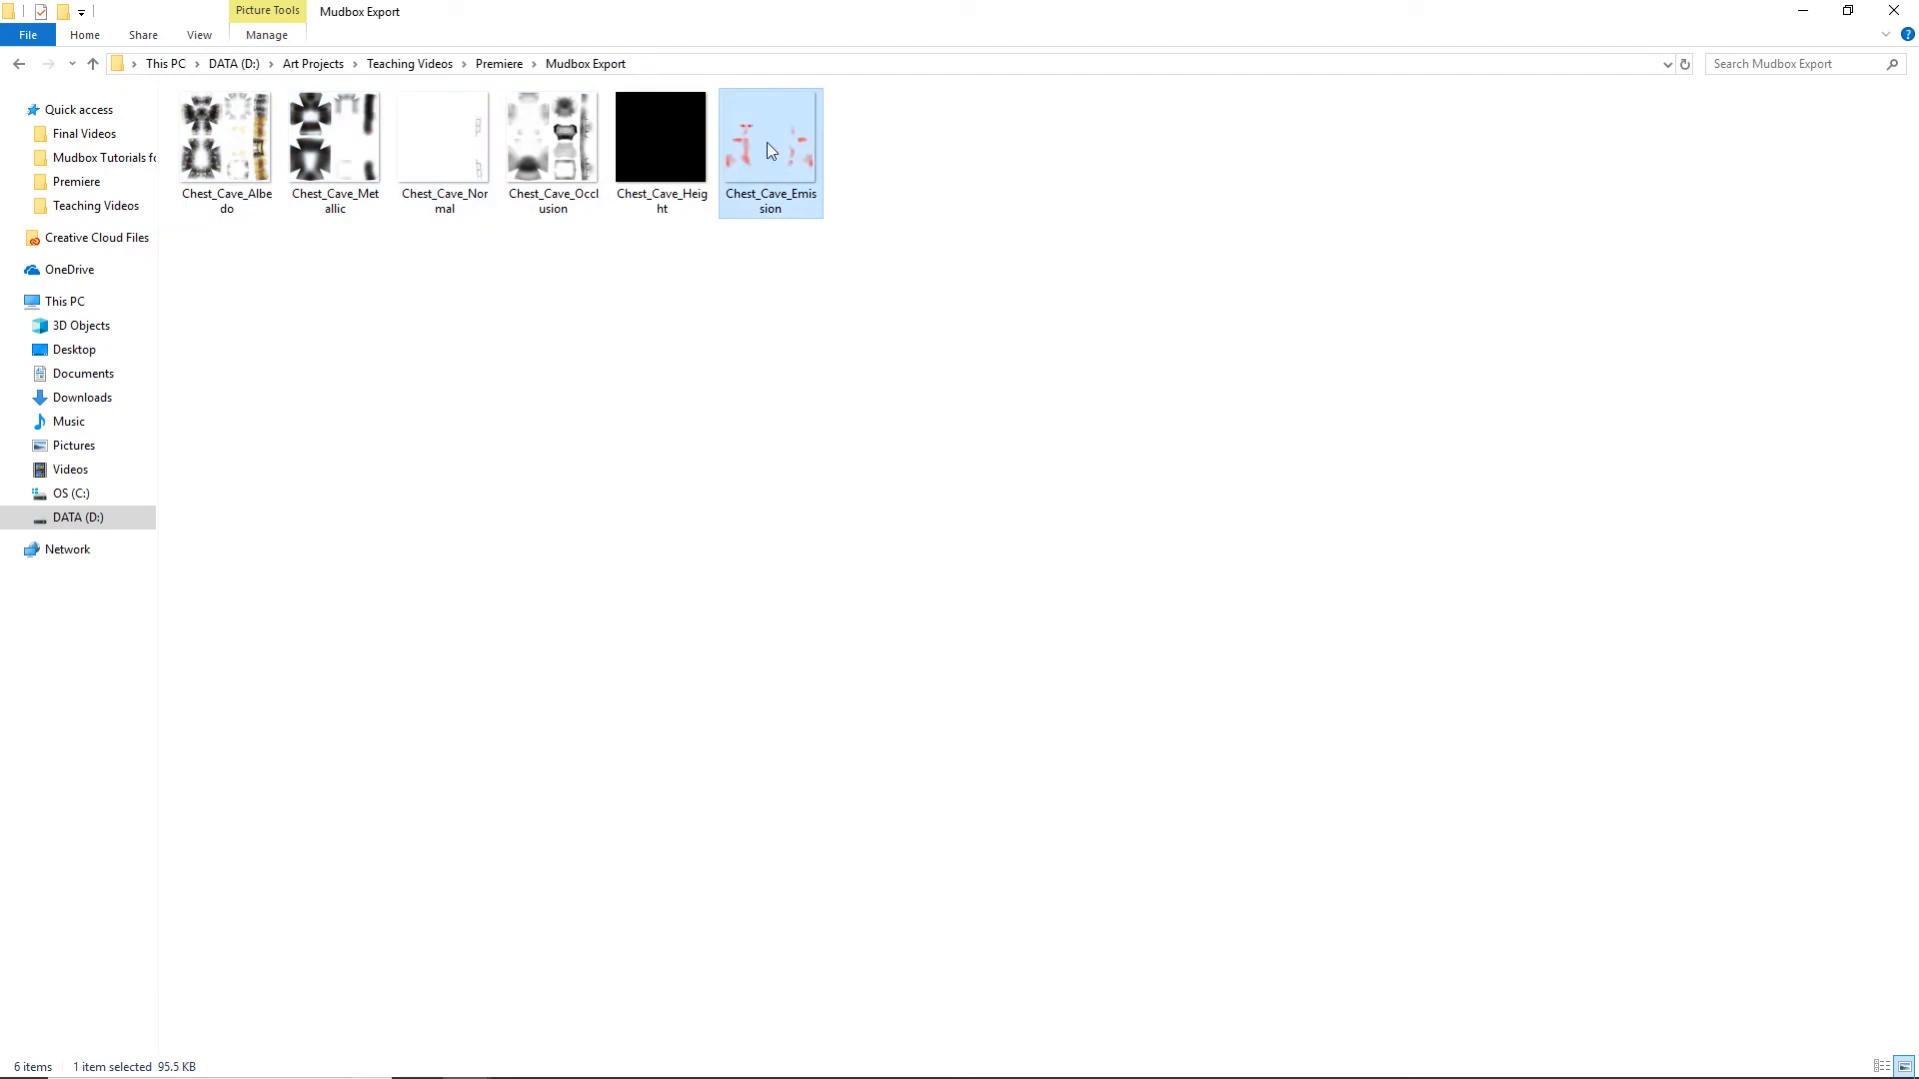
ctrl+click(658, 158)
right_click(681, 165)
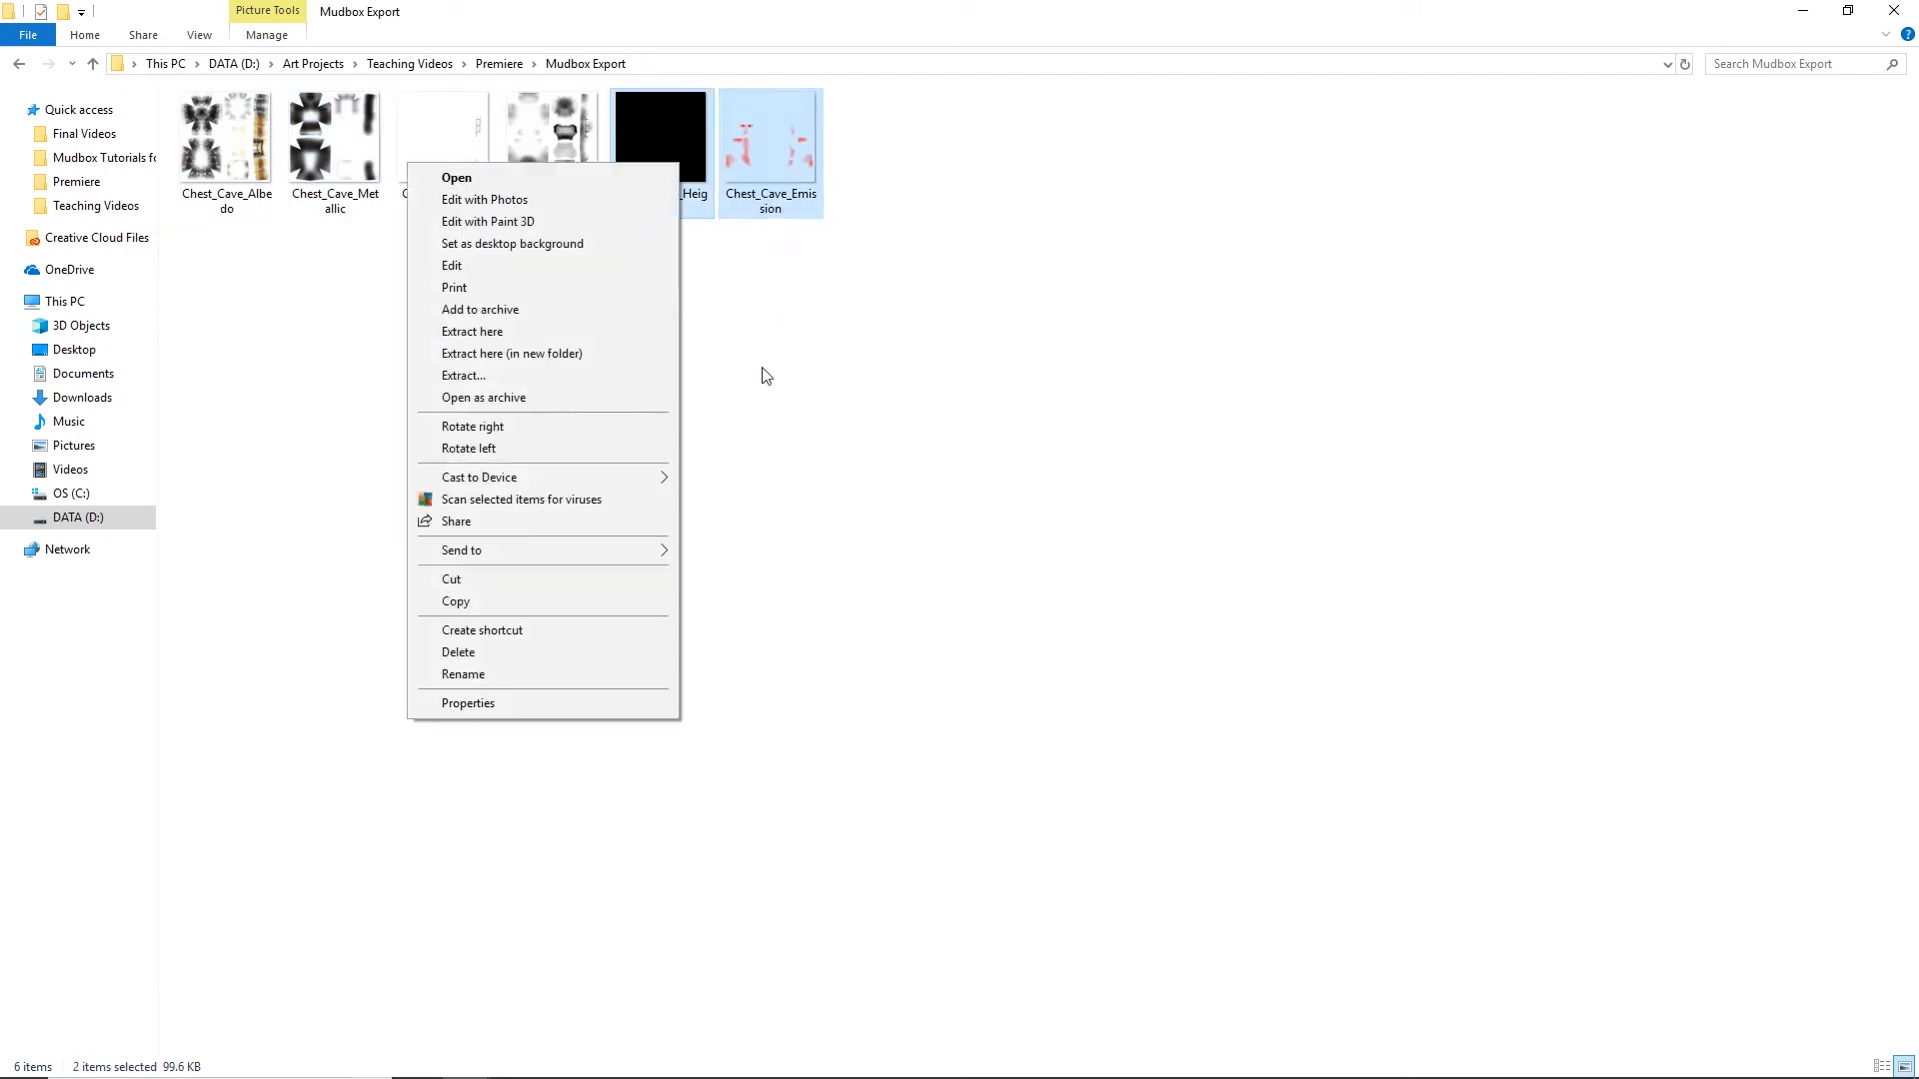
click(460, 653)
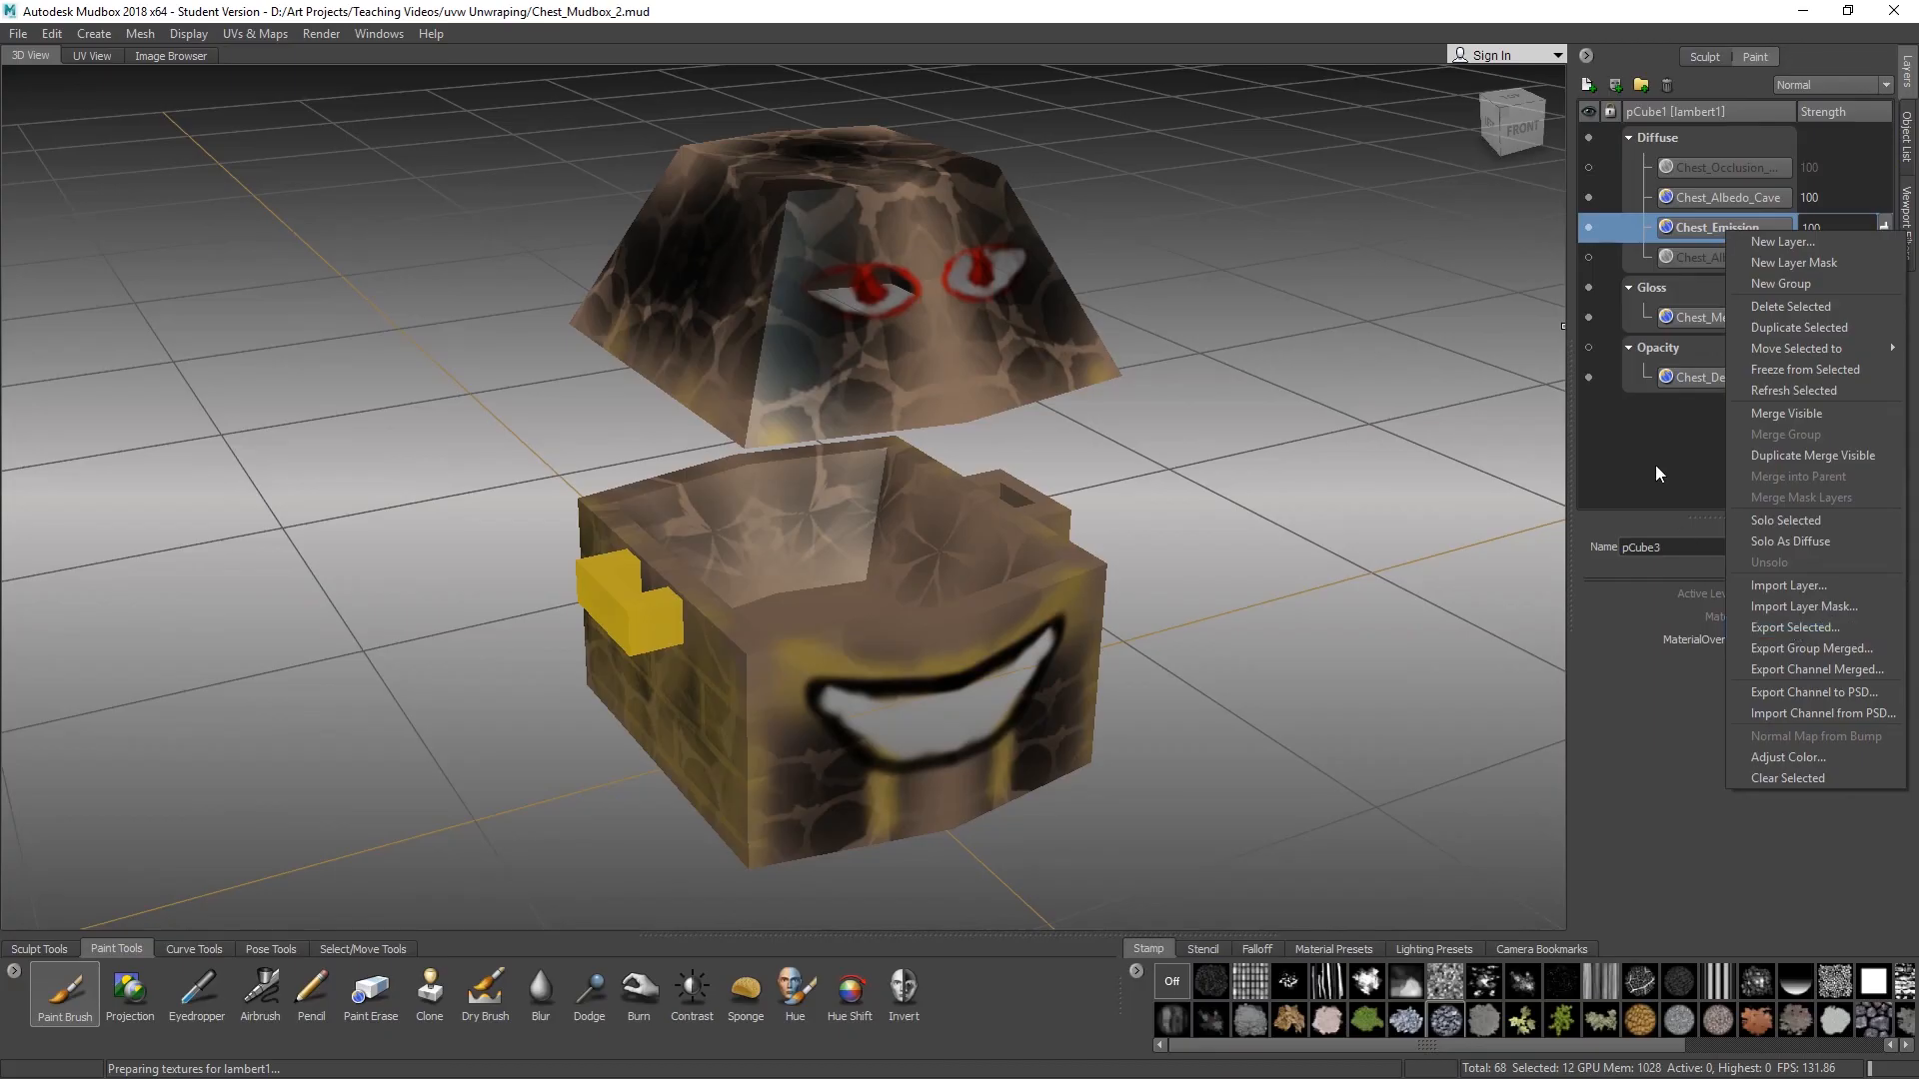
Step: Dismiss the layer options and collapse the Diffuse and Gloss channels in the paint layer list
click(1655, 465)
click(1629, 138)
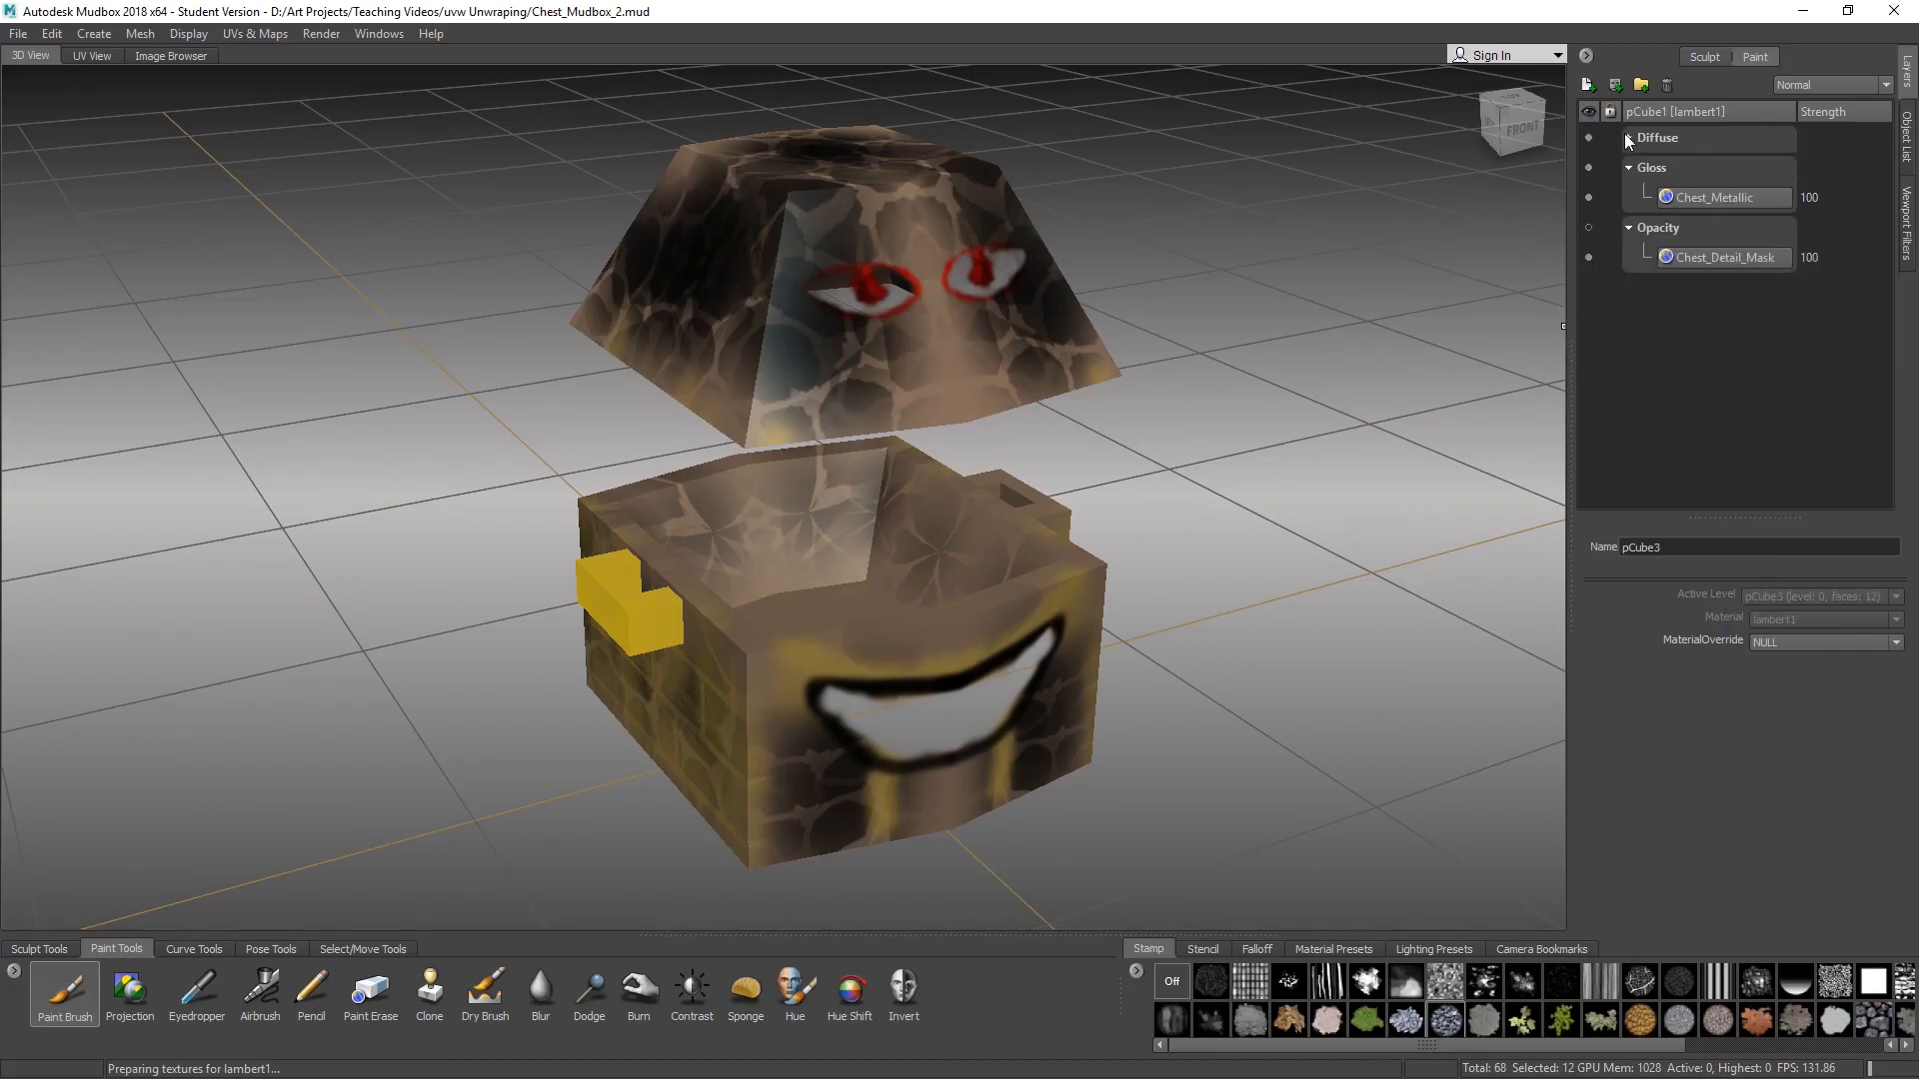
click(1628, 167)
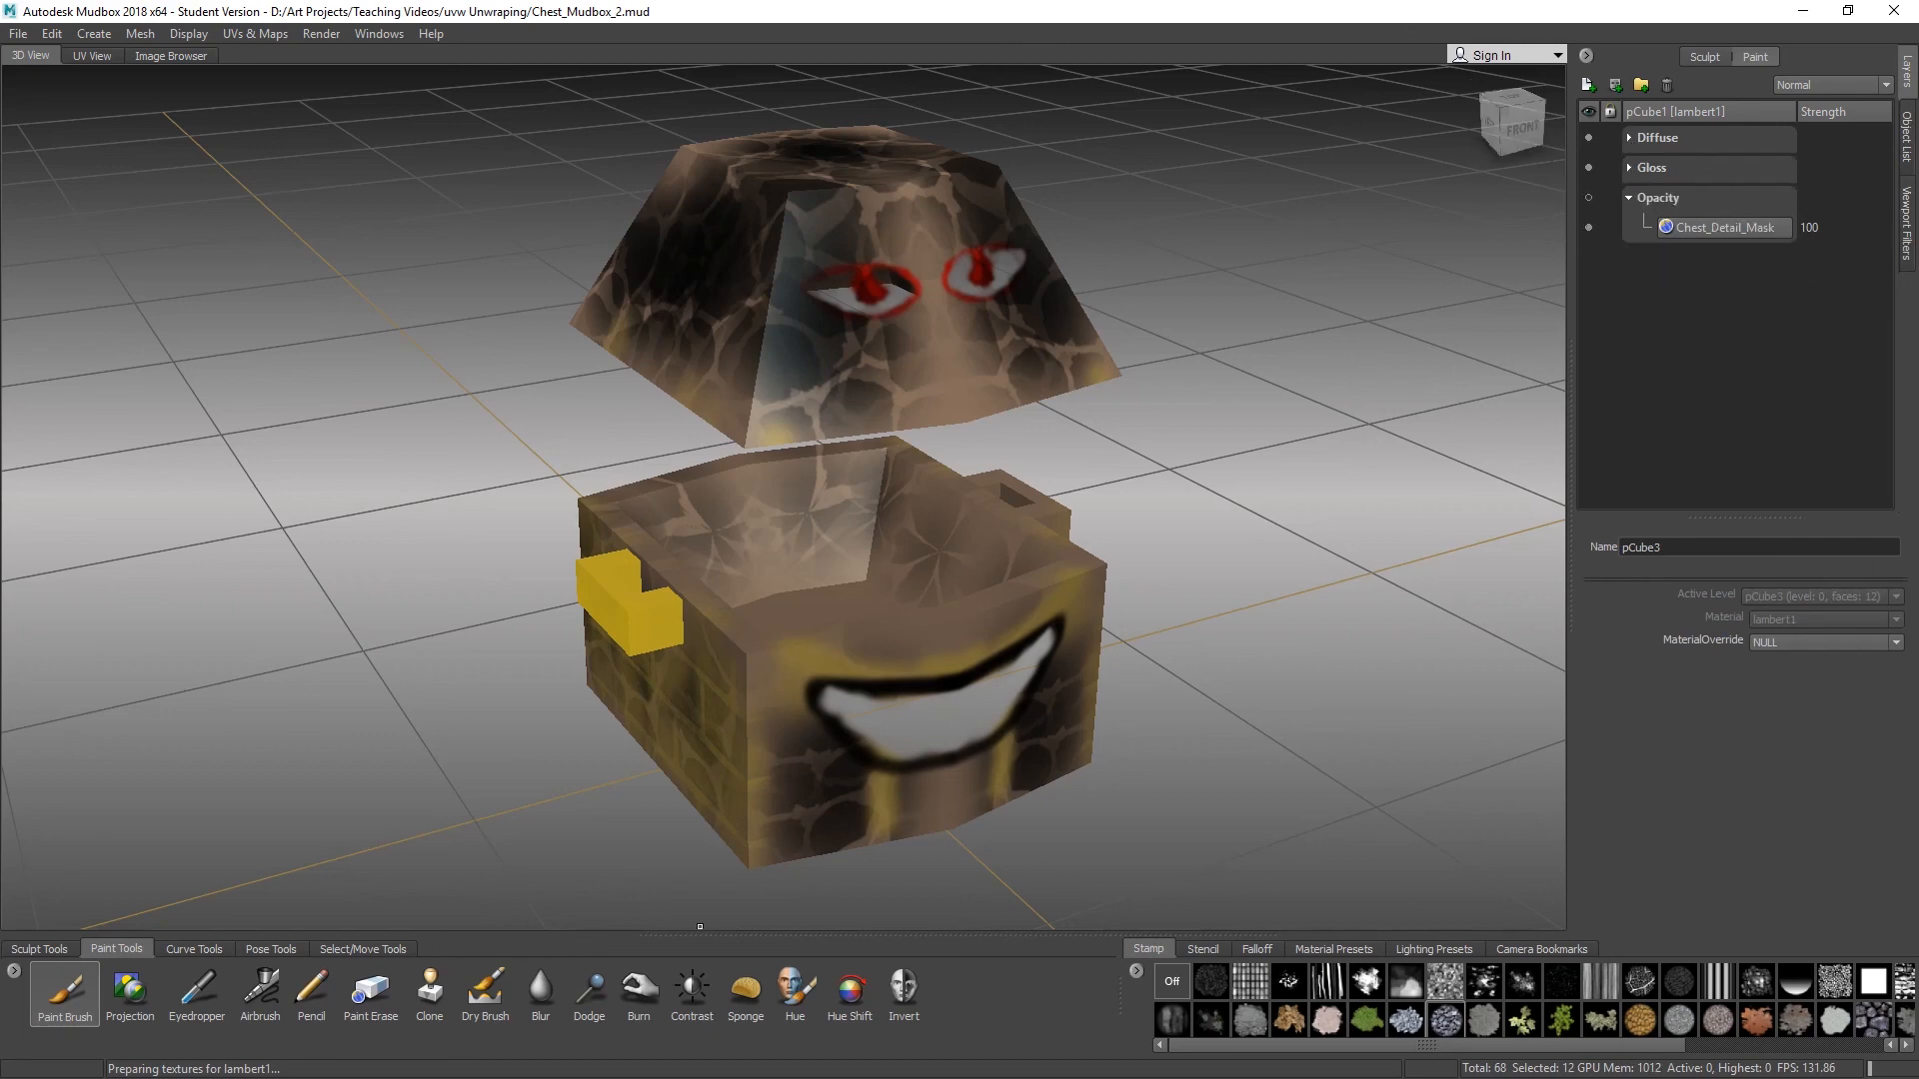
Step: Switch to File Explorer and open the Chest_Mudbox_2-files folder inside uvw Unwraping
key(alt+Tab)
key(alt+Tab)
key(alt+Tab)
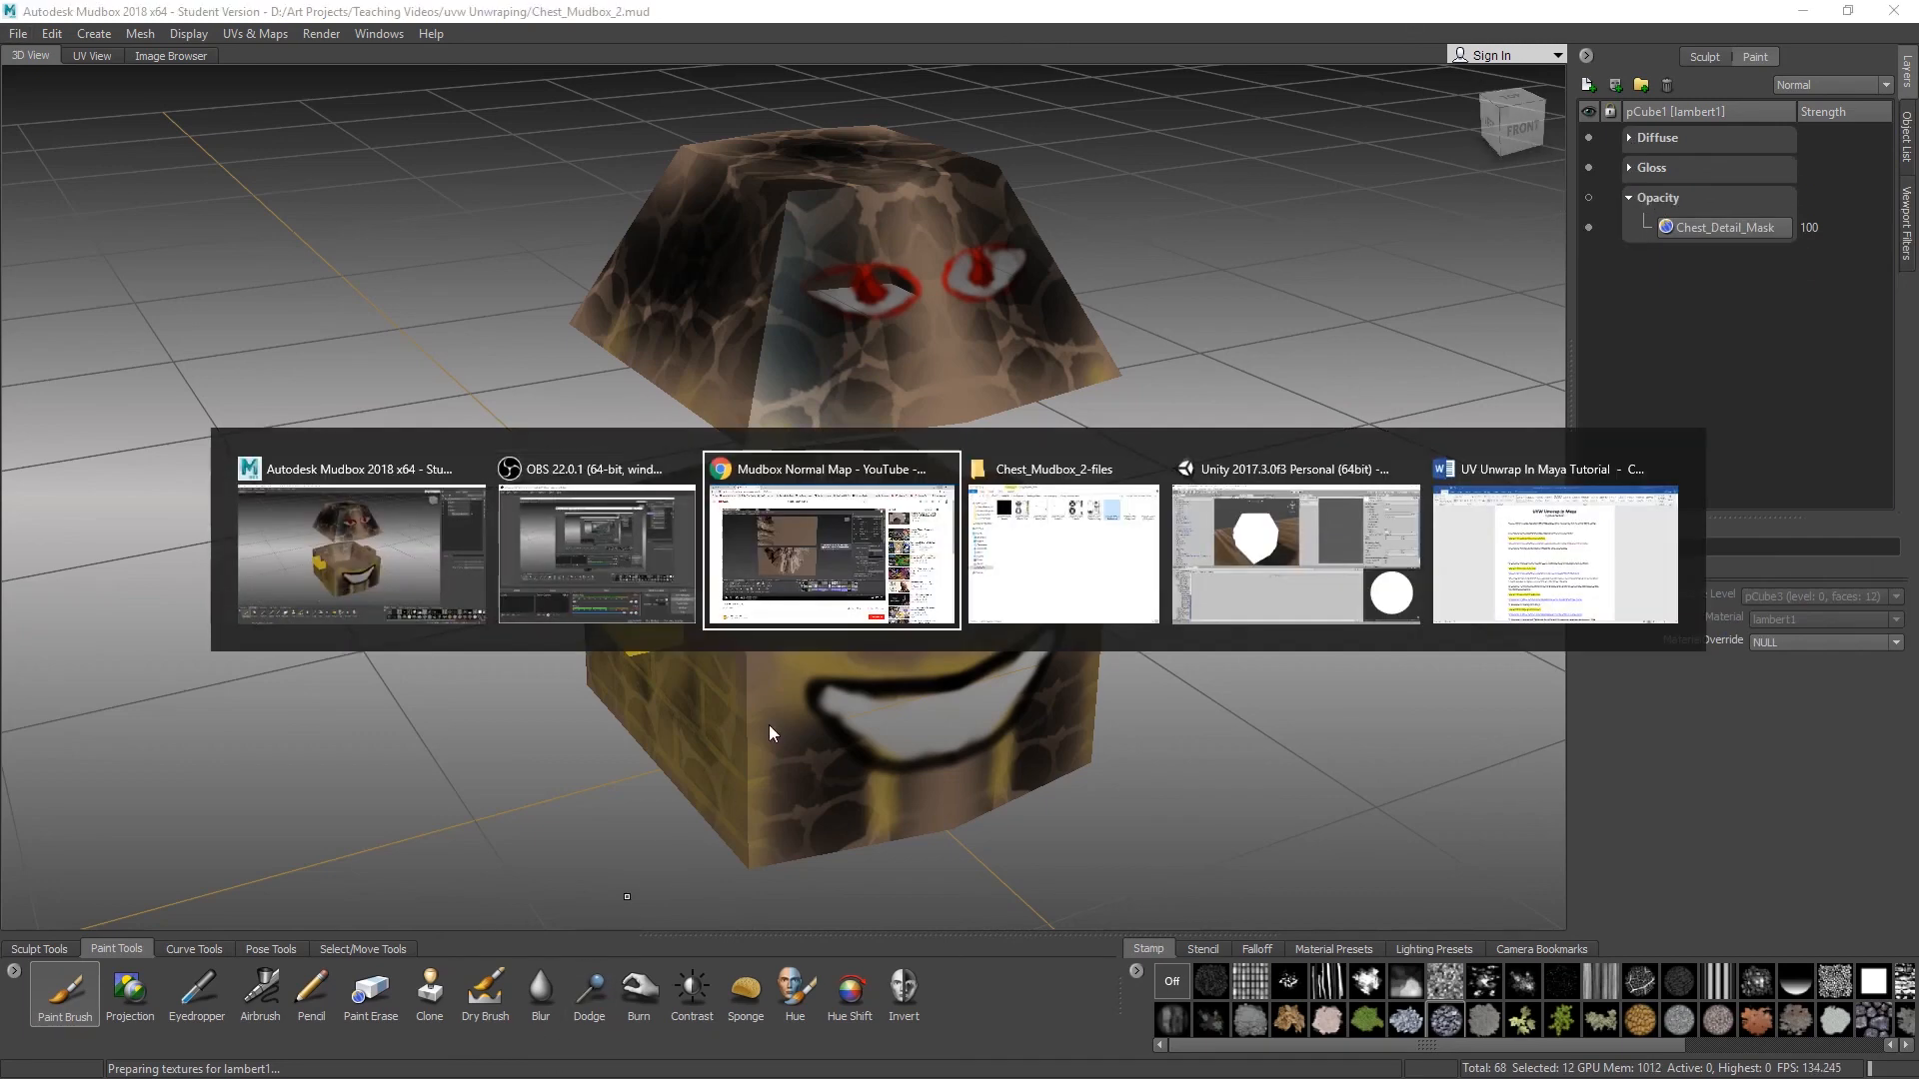
click(984, 163)
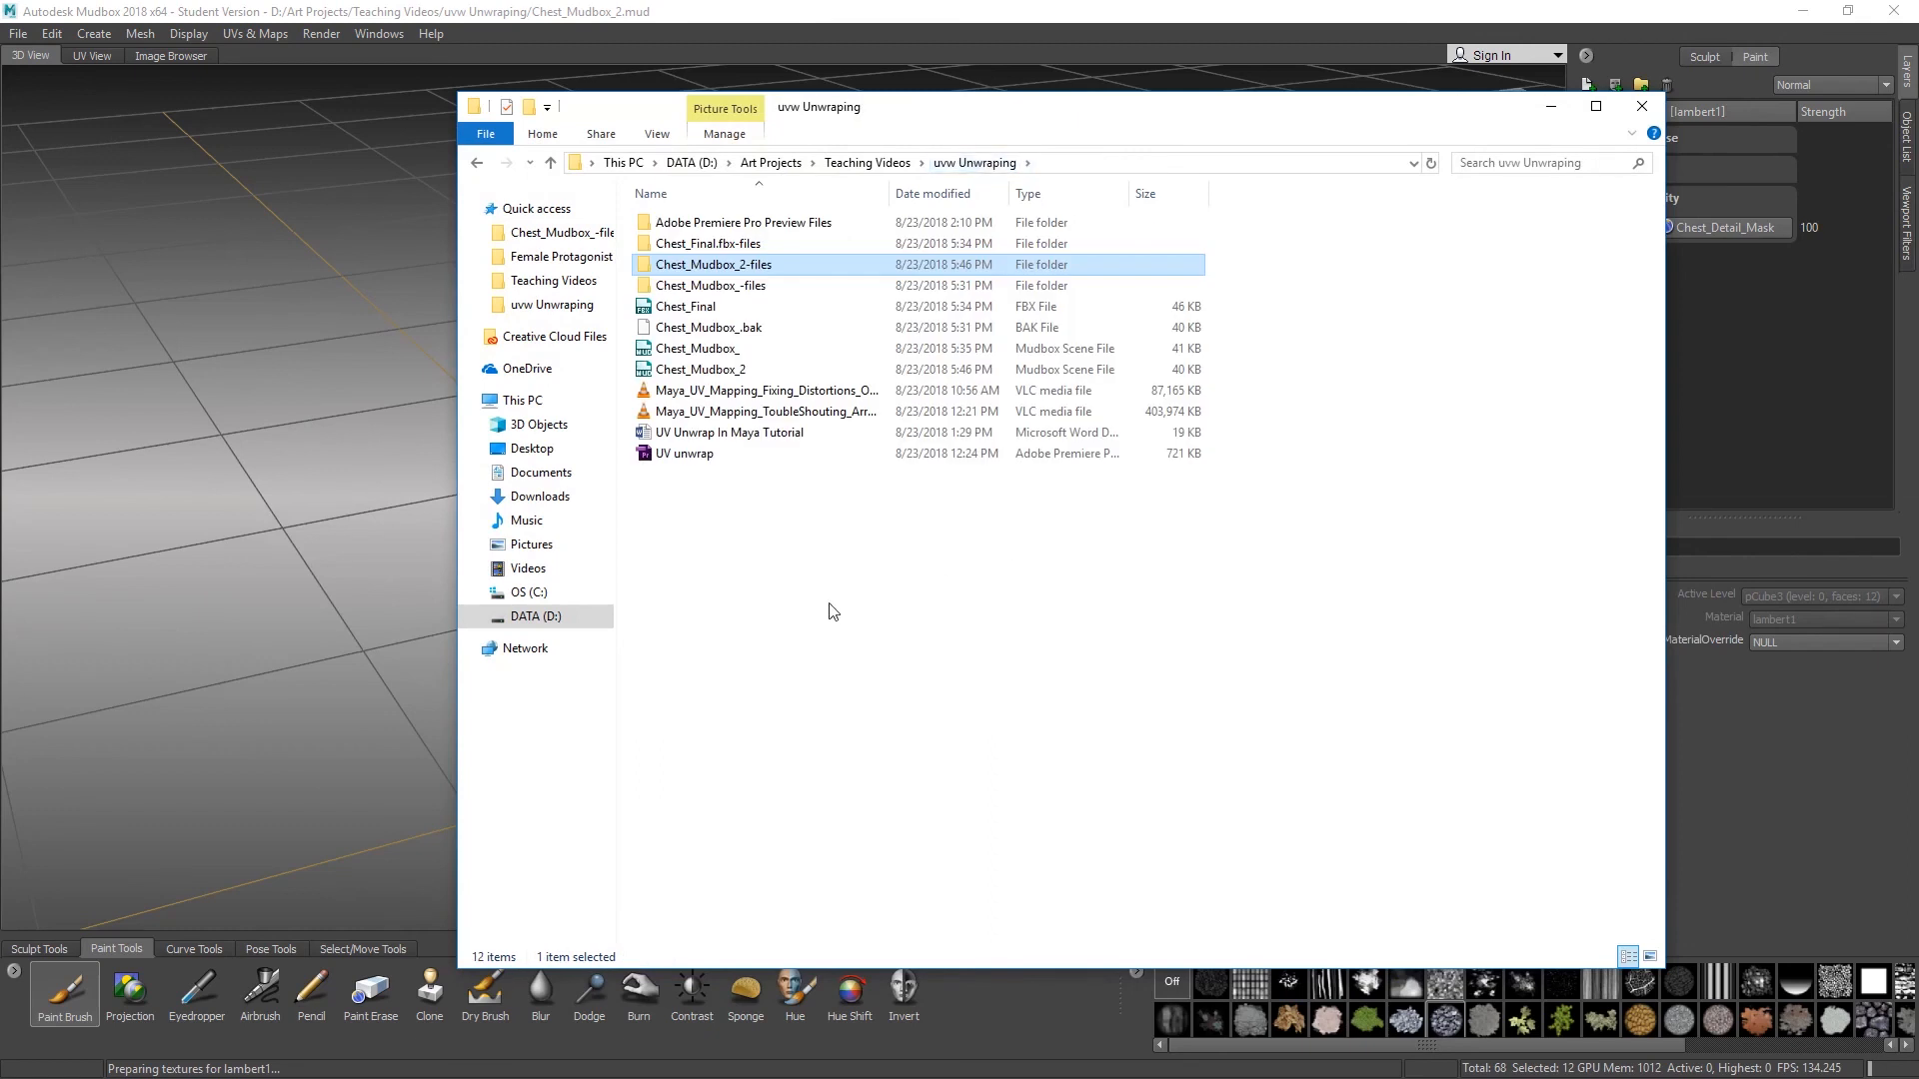
click(698, 371)
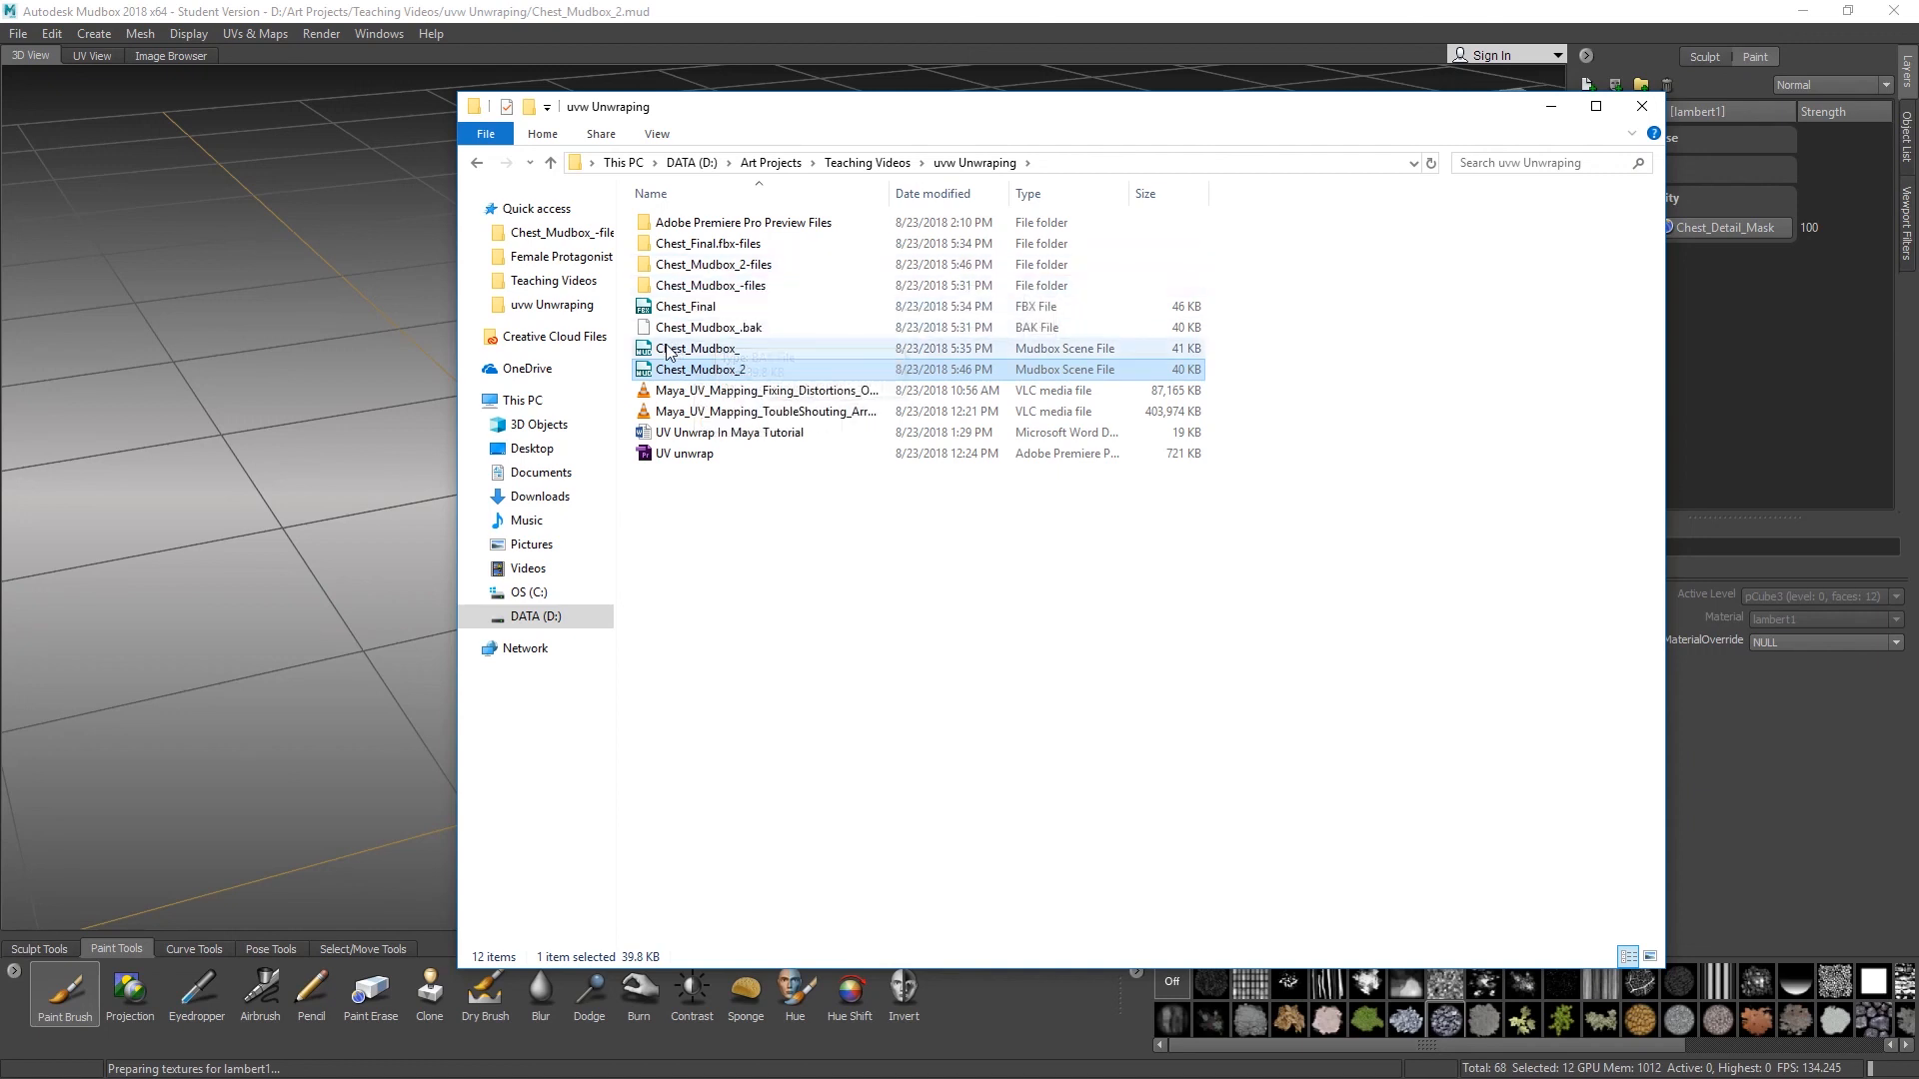
click(706, 266)
double_click(706, 266)
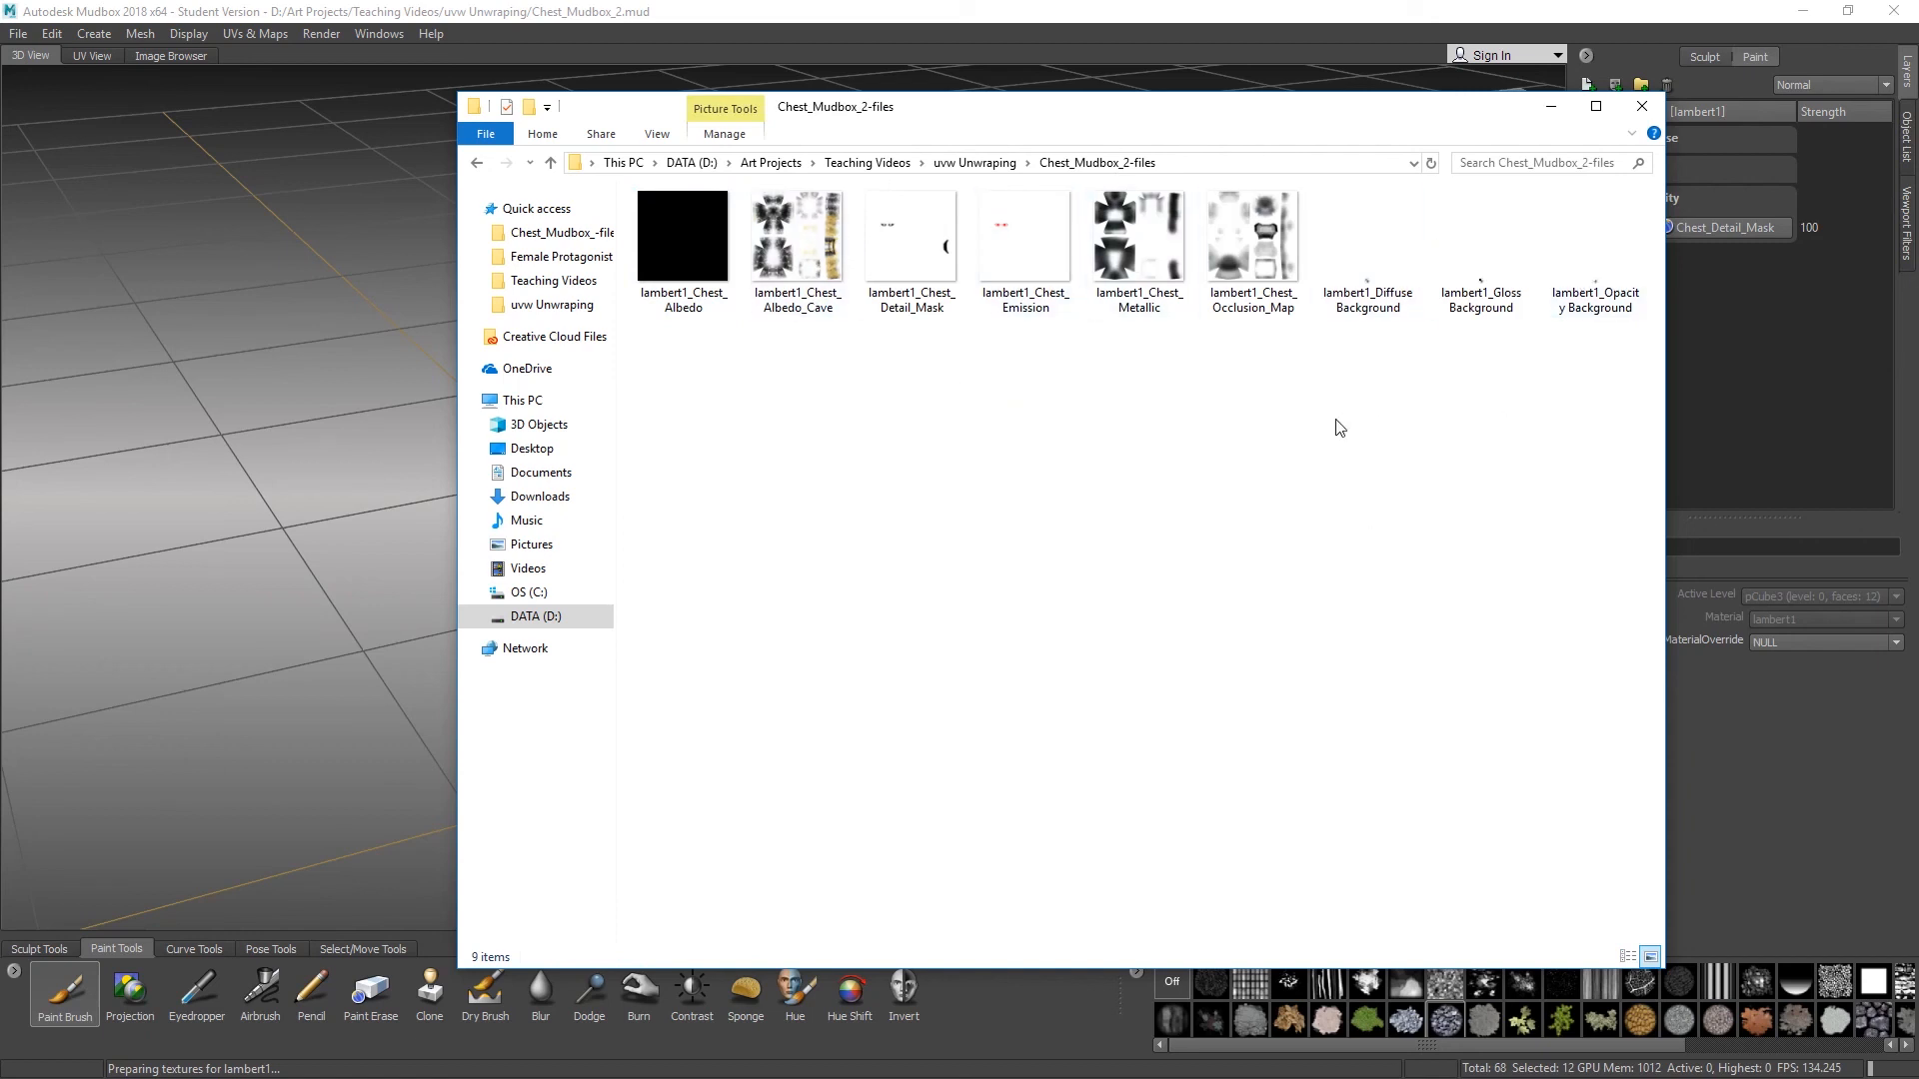
Step: Examine the automatically saved files, comparing the three background images with the chest's albedo, detail mask, emission, metallic and occlusion maps
drag(1336, 424, 1627, 219)
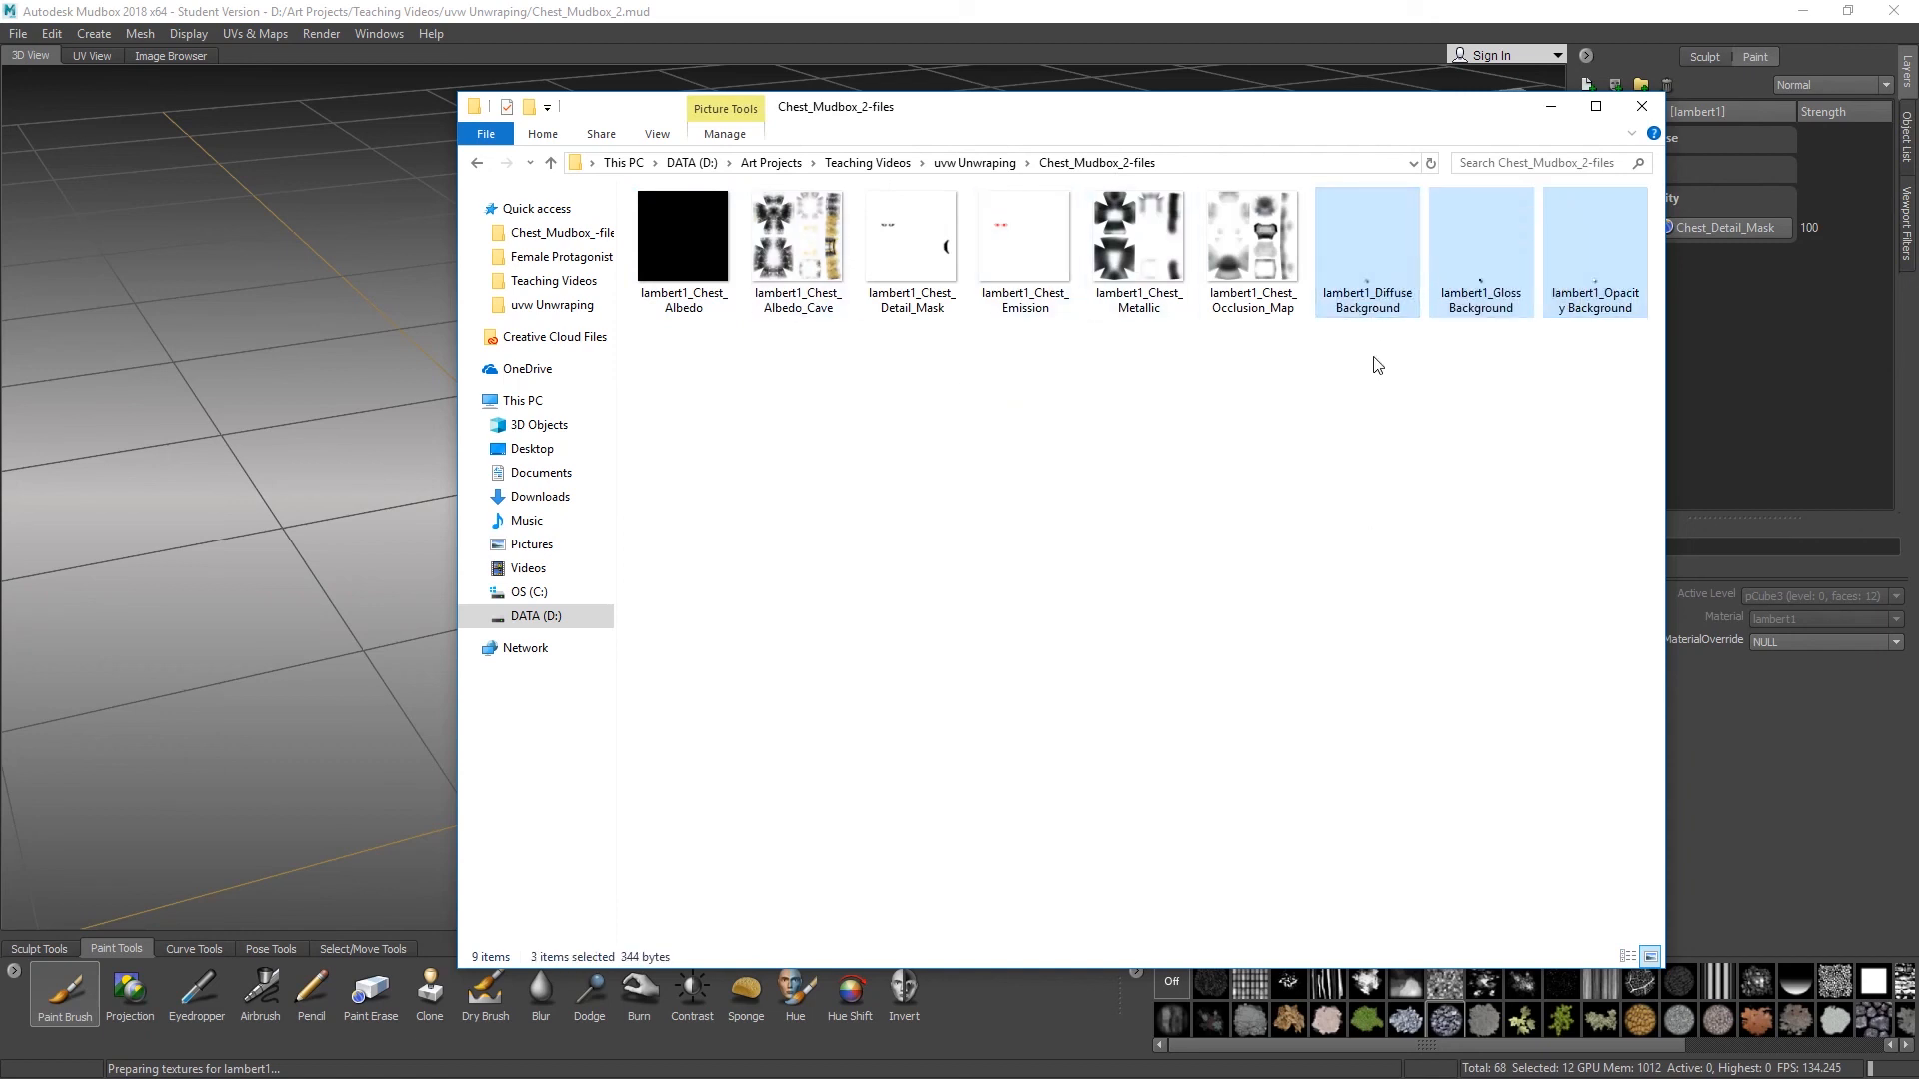
click(1379, 309)
click(789, 262)
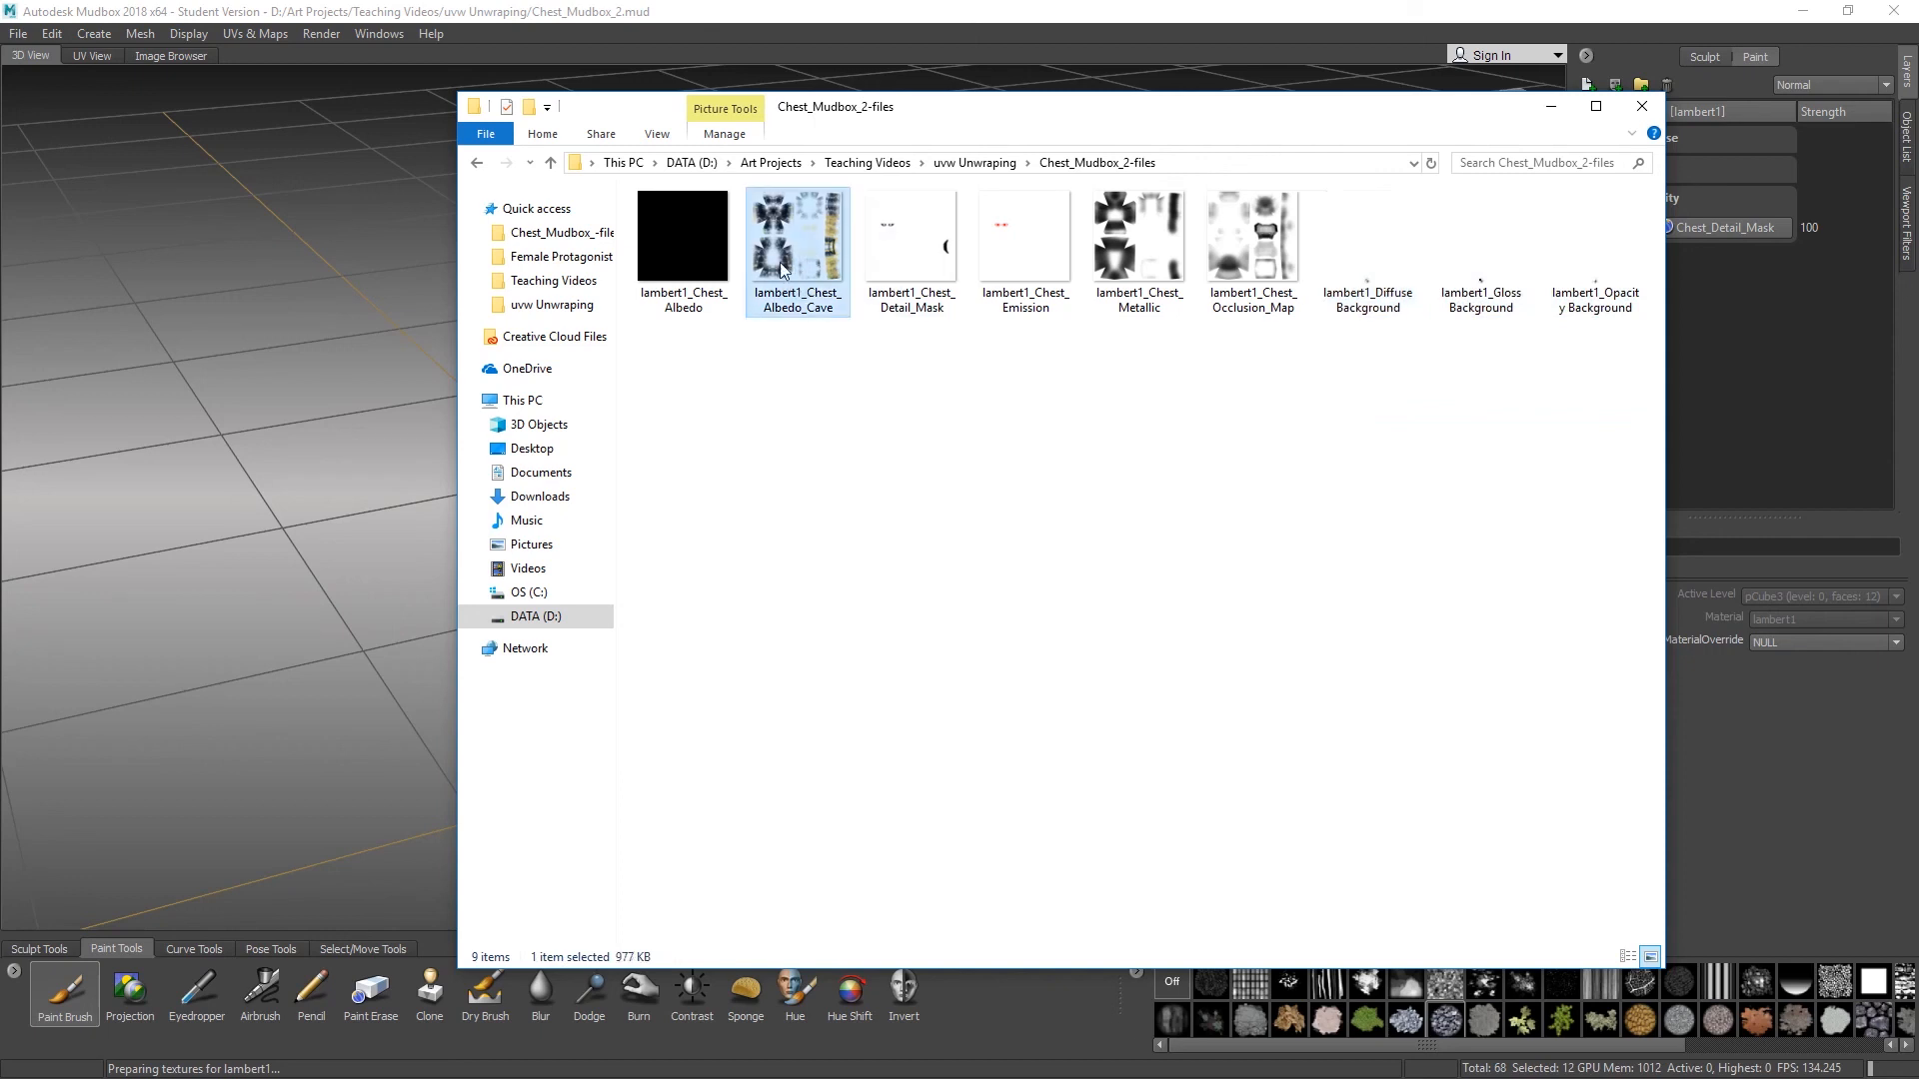
drag(677, 372, 1250, 219)
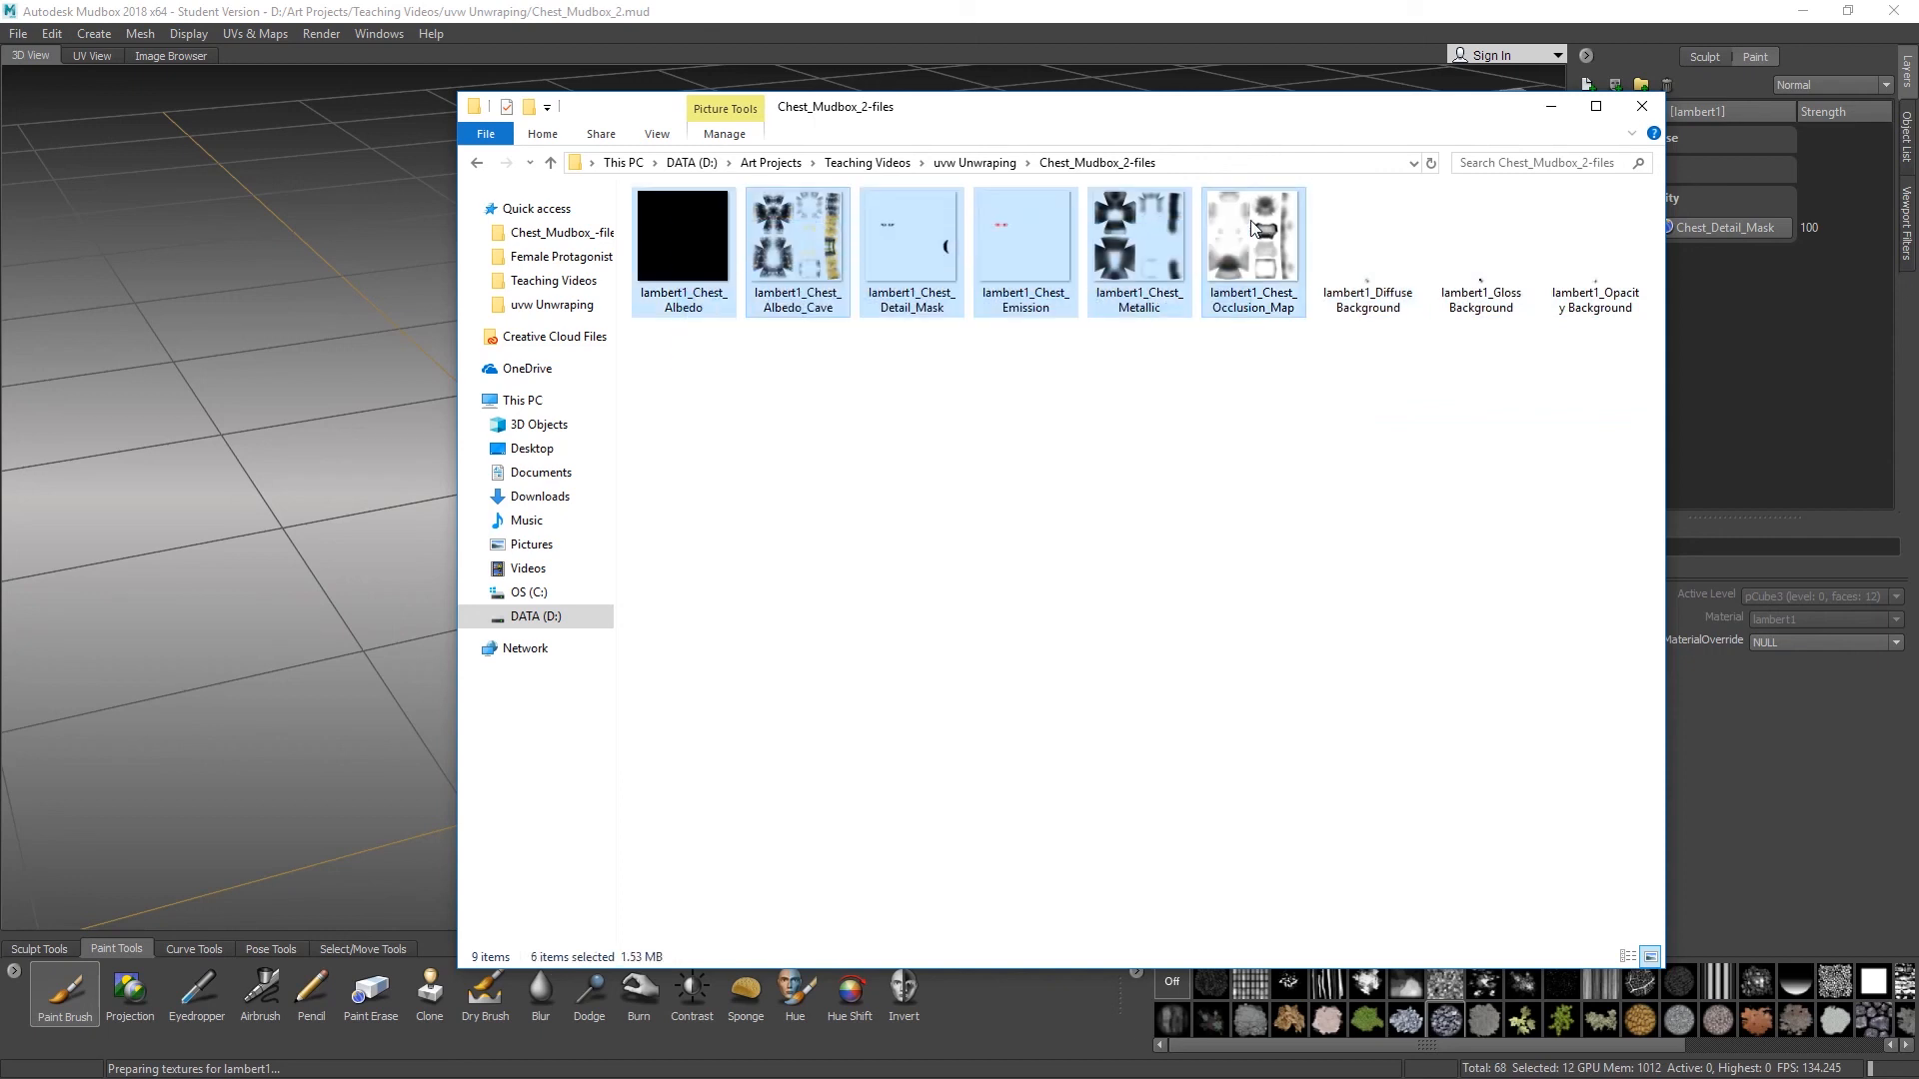
click(1009, 401)
click(988, 241)
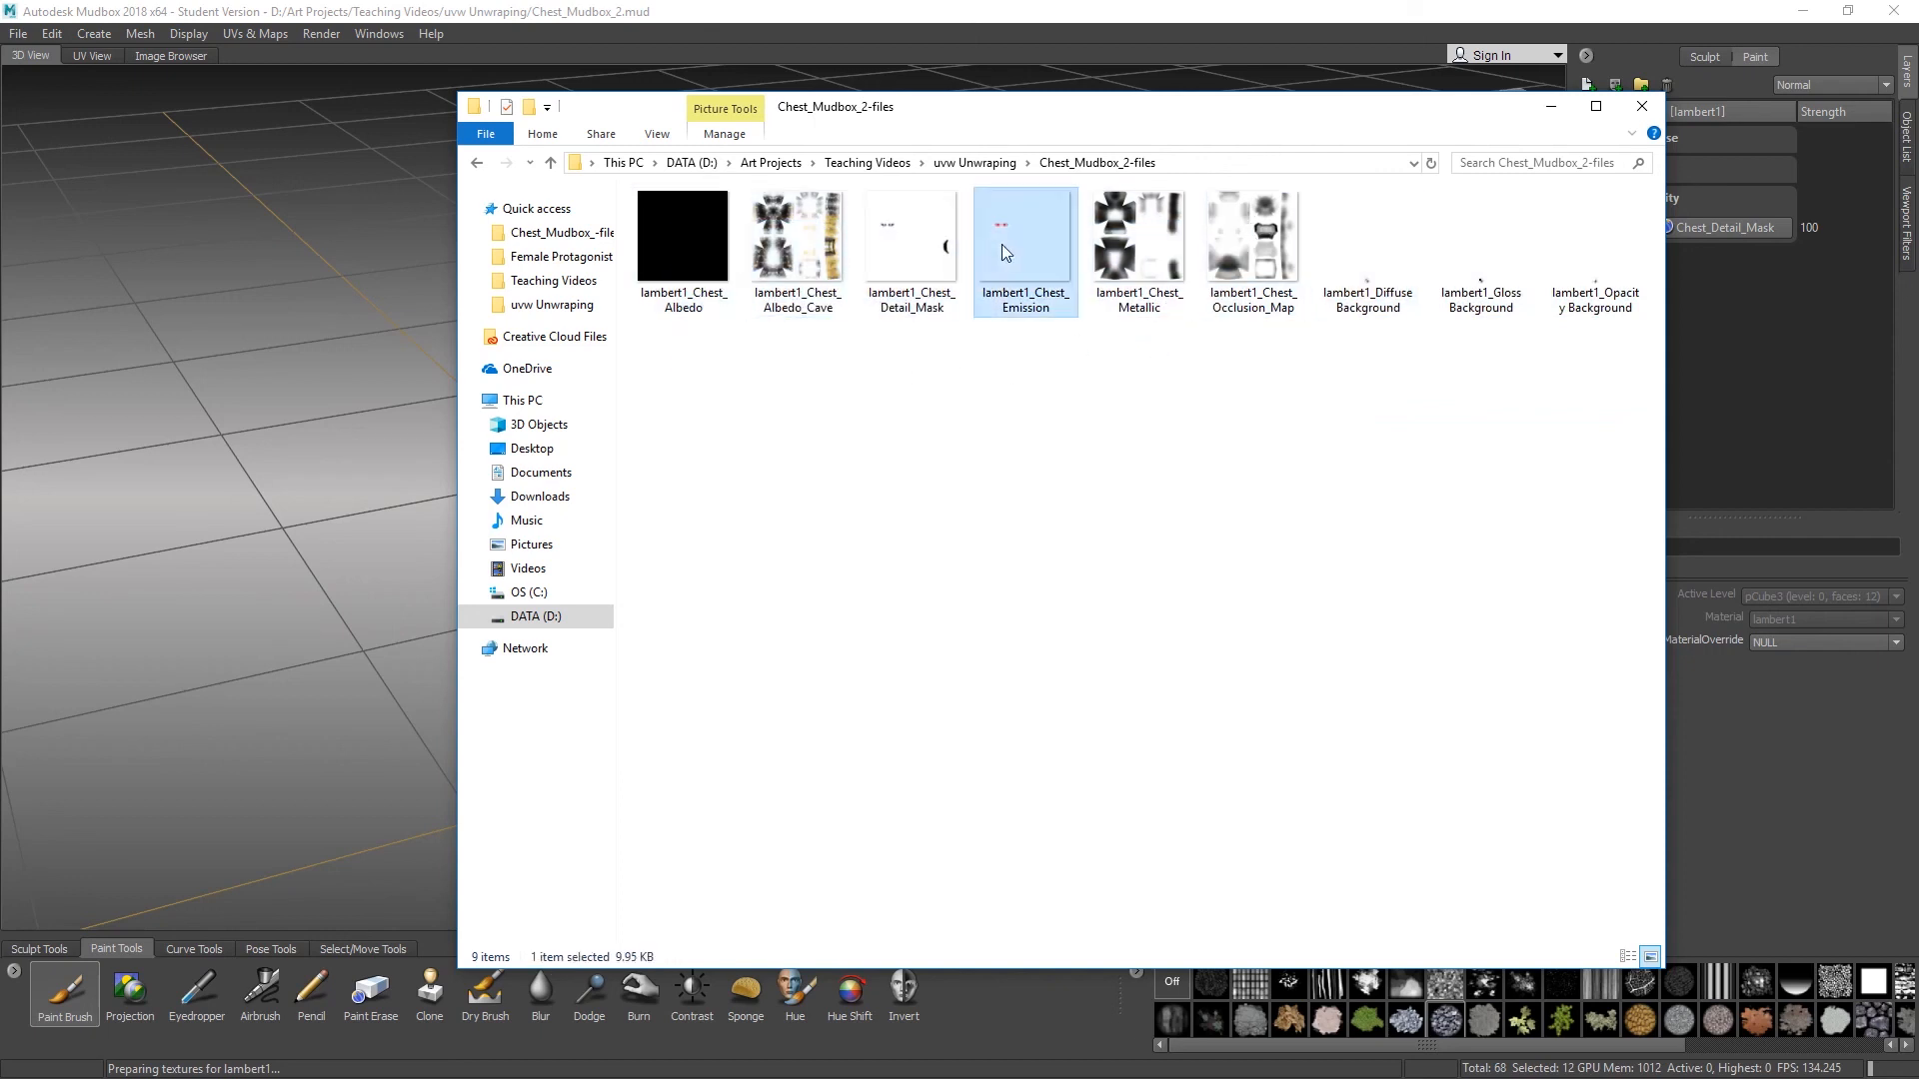
click(896, 244)
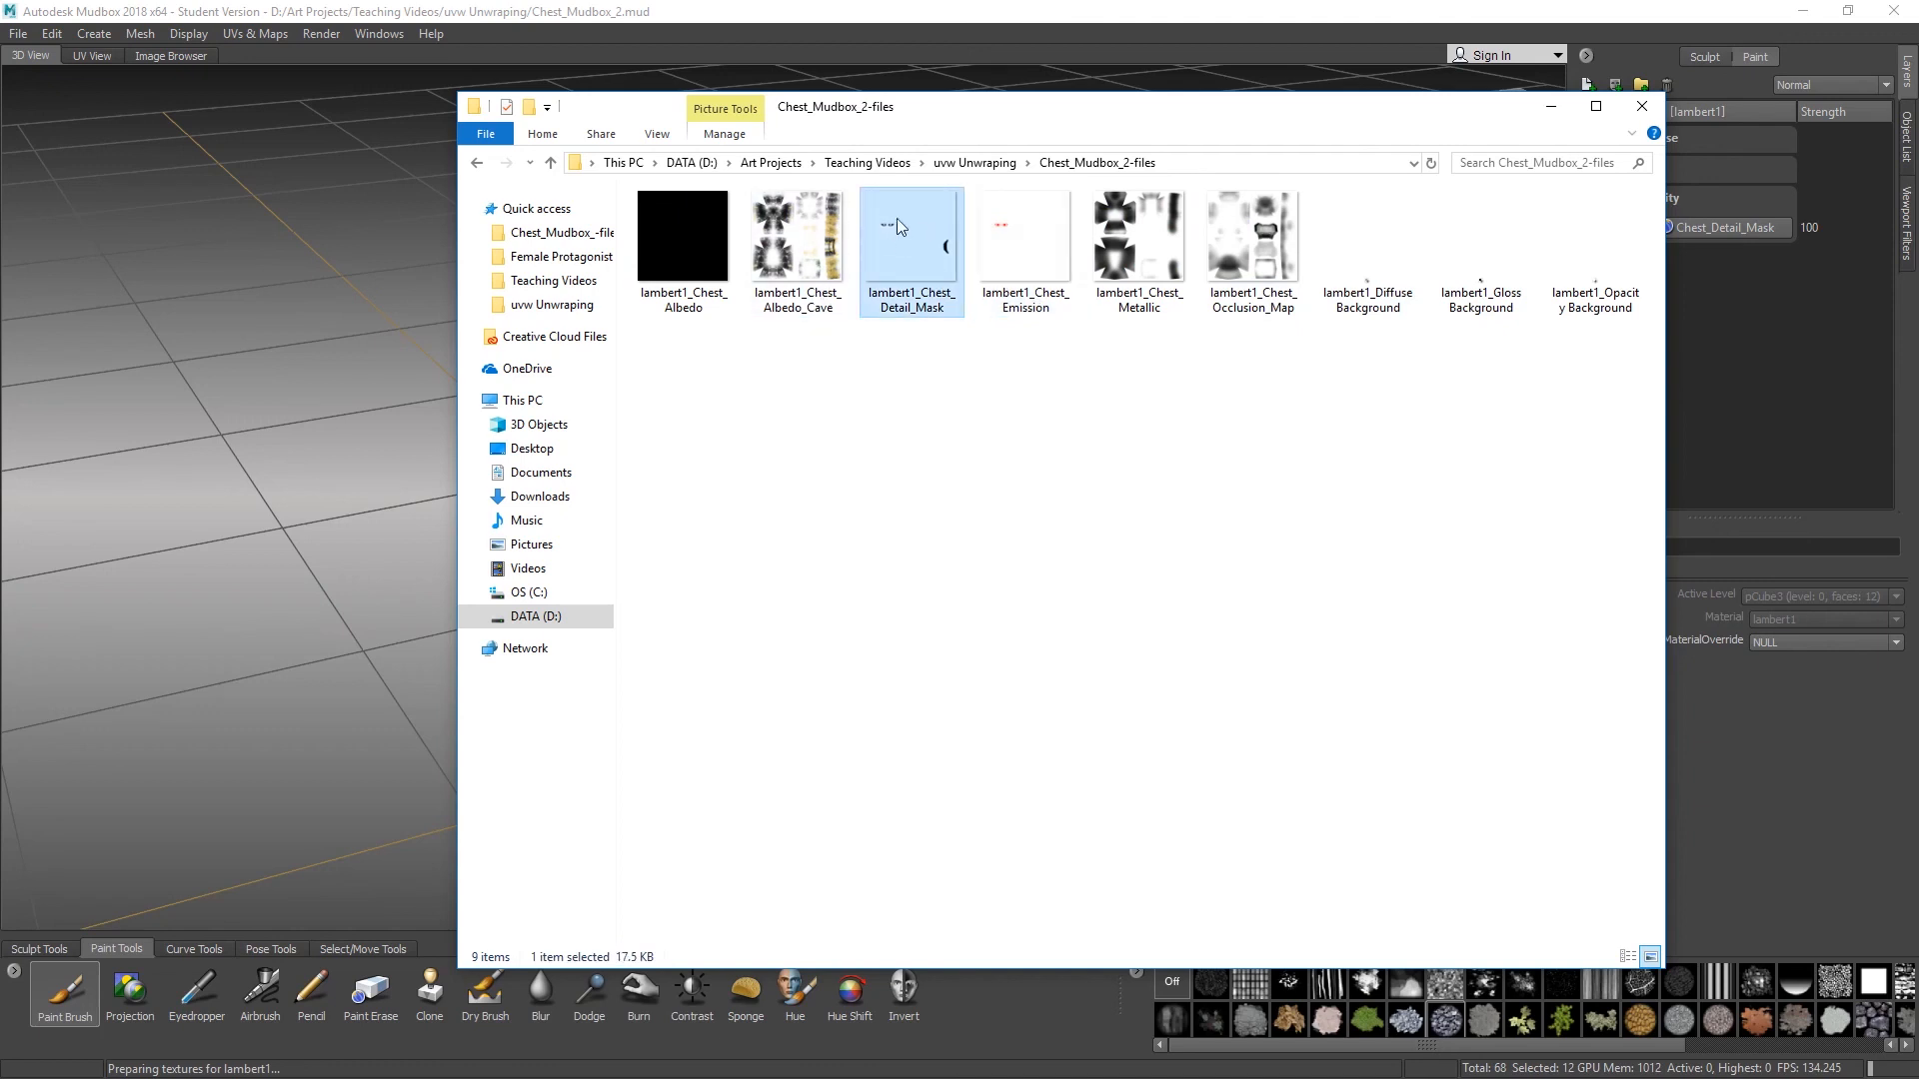
click(1139, 256)
click(1261, 250)
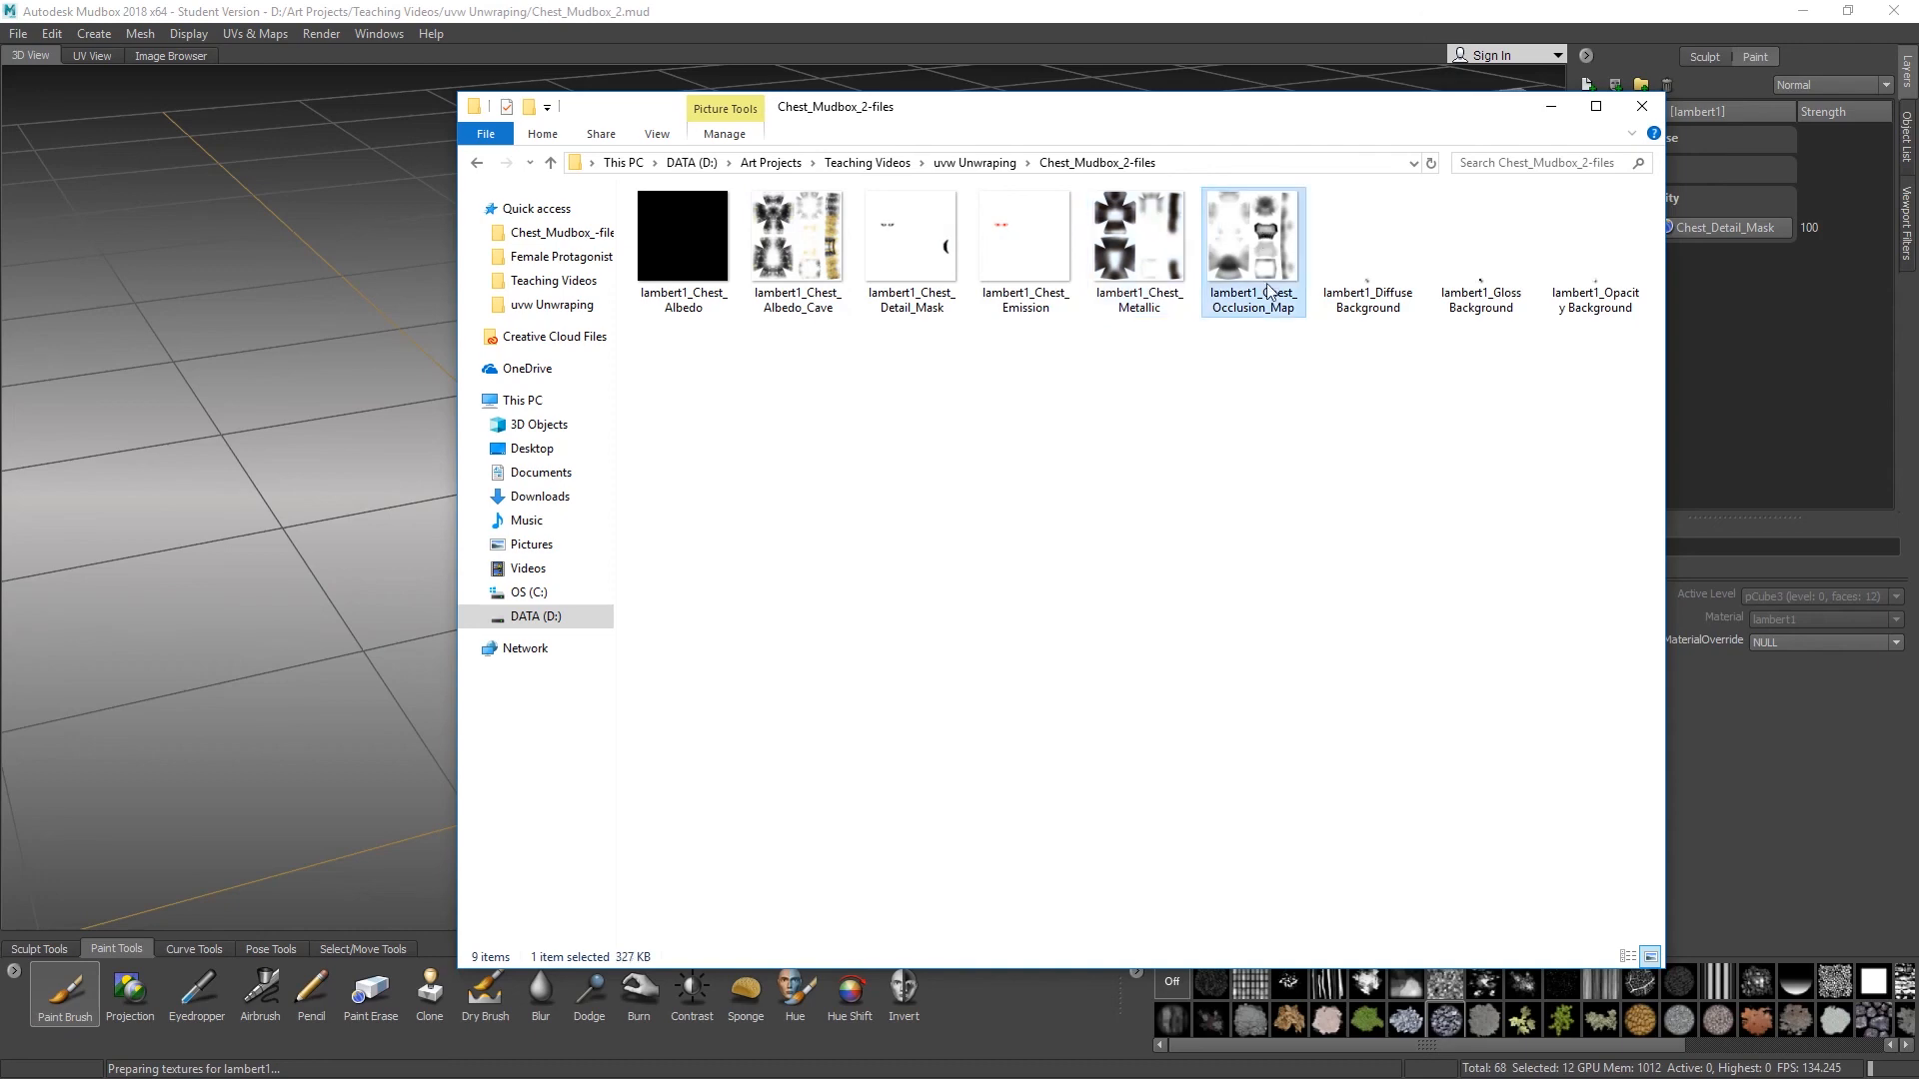